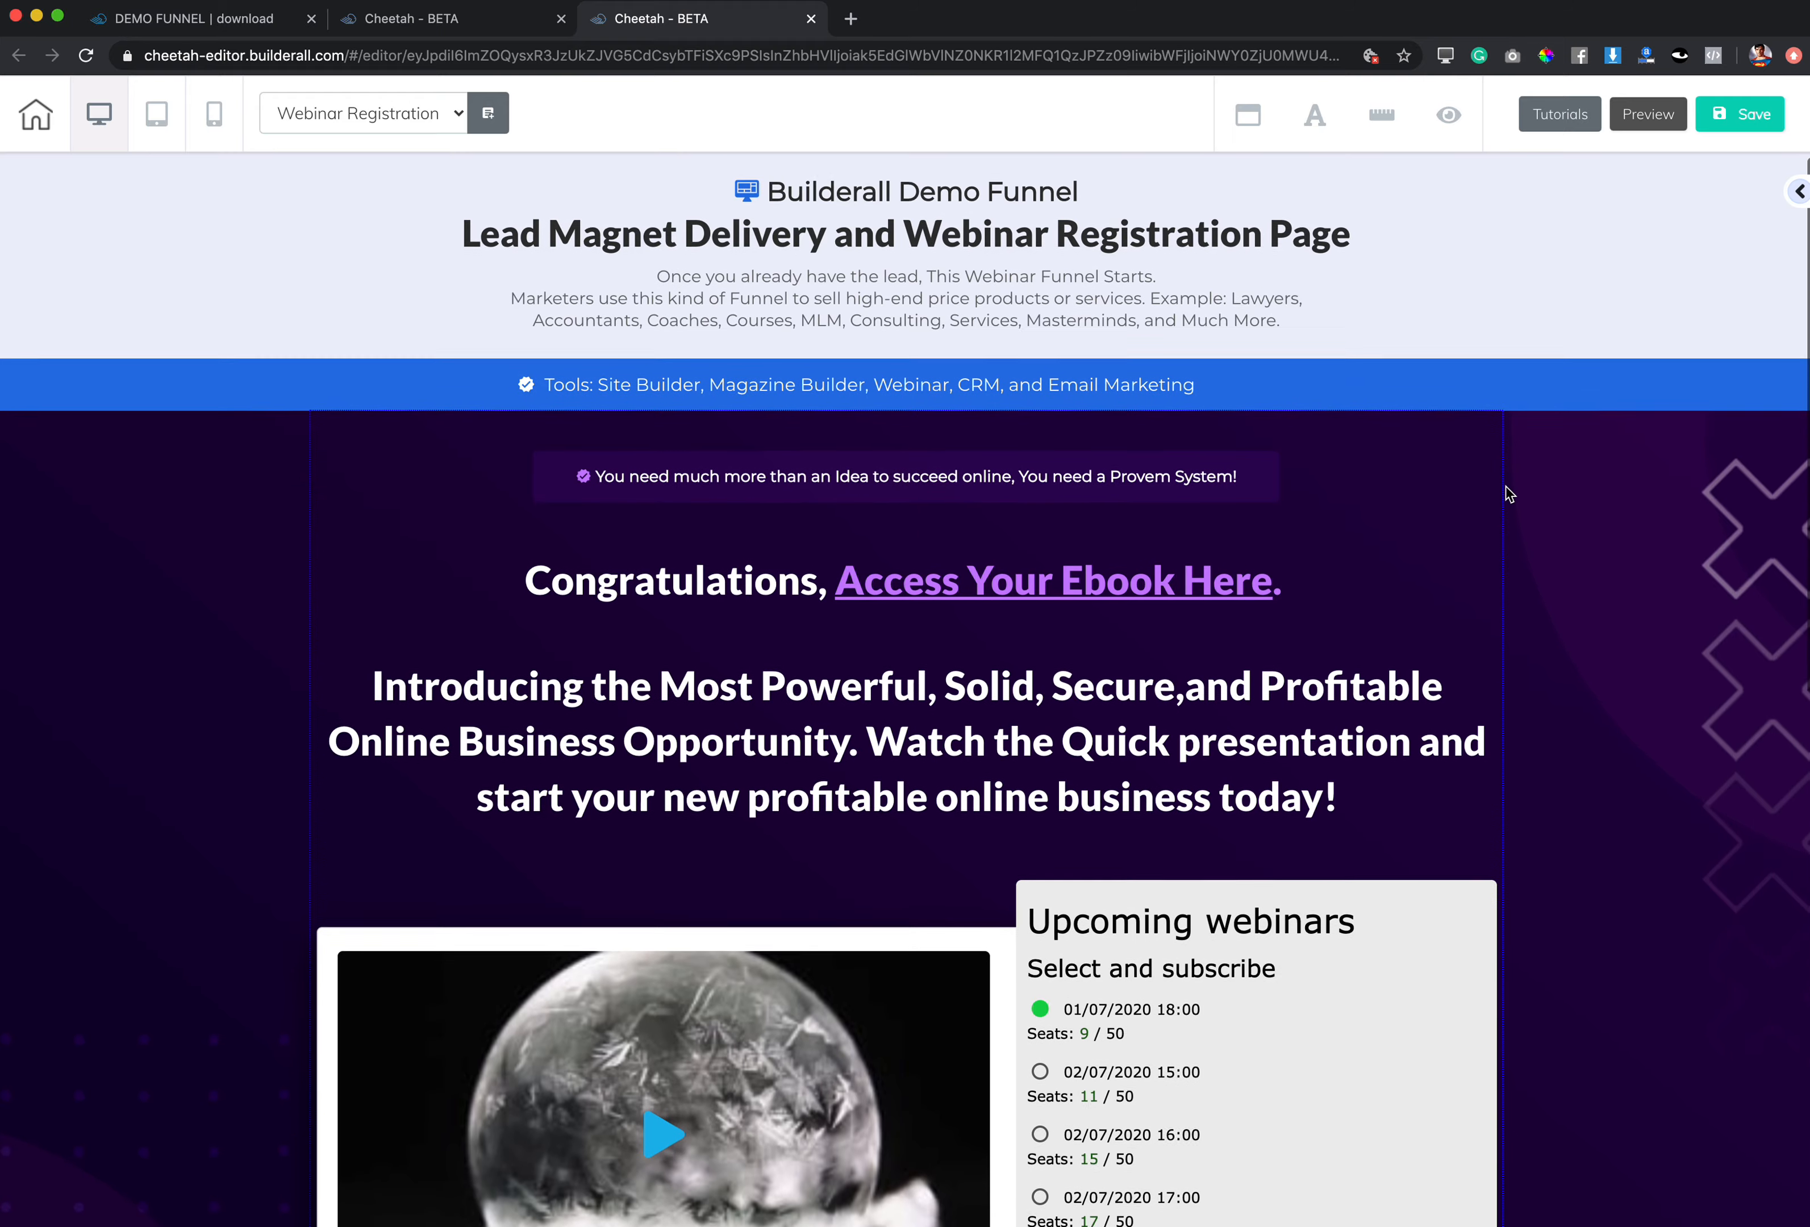
Step: Drag the Upcoming webinars signup iframe beside the video, nudging it slightly left and down
{"action": "scroll", "coordinate": [1005, 706], "scroll_direction": "down", "scroll_amount": 9}
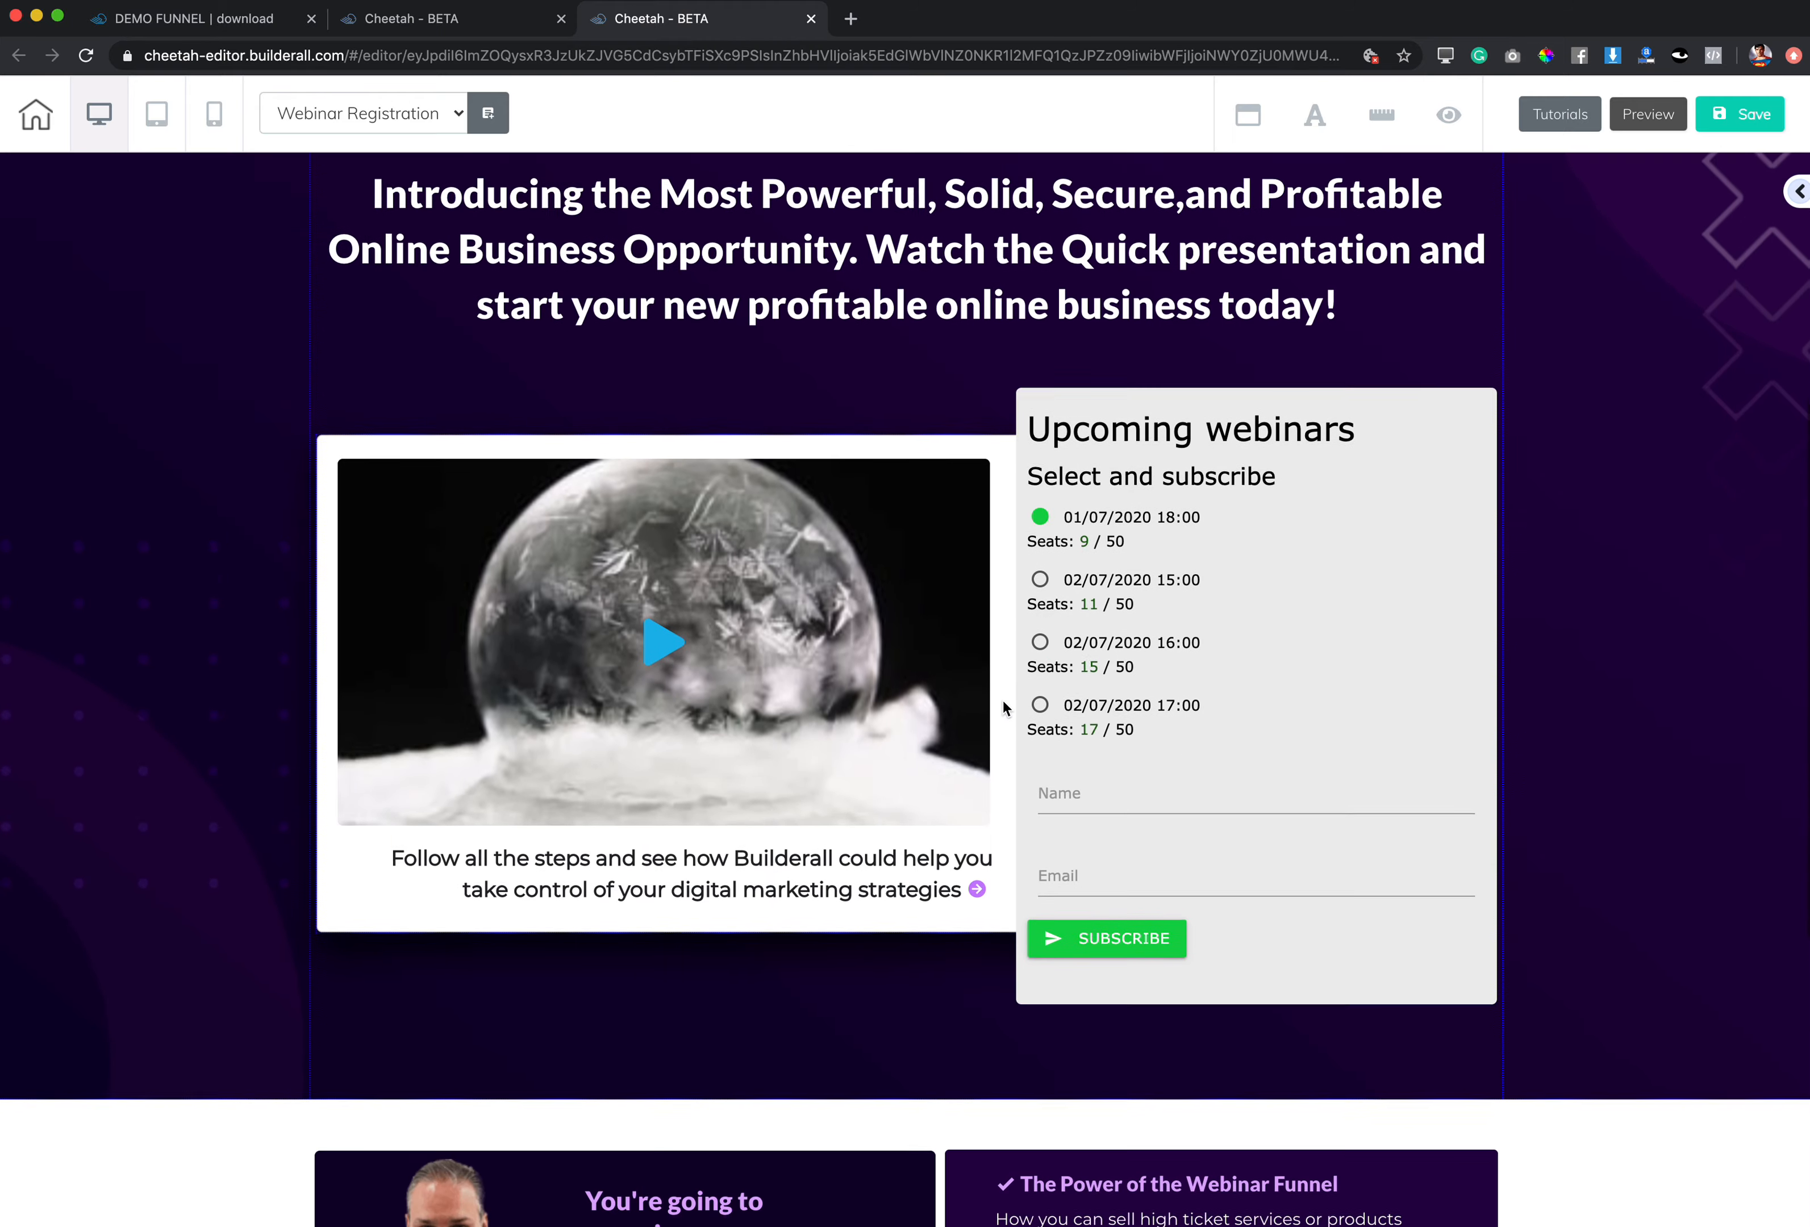
{"action": "mouse_move", "coordinate": [1319, 601]}
{"action": "left_mouse_down"}
{"action": "mouse_move", "coordinate": [1400, 604]}
{"action": "mouse_move", "coordinate": [1297, 622]}
{"action": "mouse_move", "coordinate": [1321, 598]}
{"action": "mouse_move", "coordinate": [1299, 621]}
{"action": "left_mouse_up"}
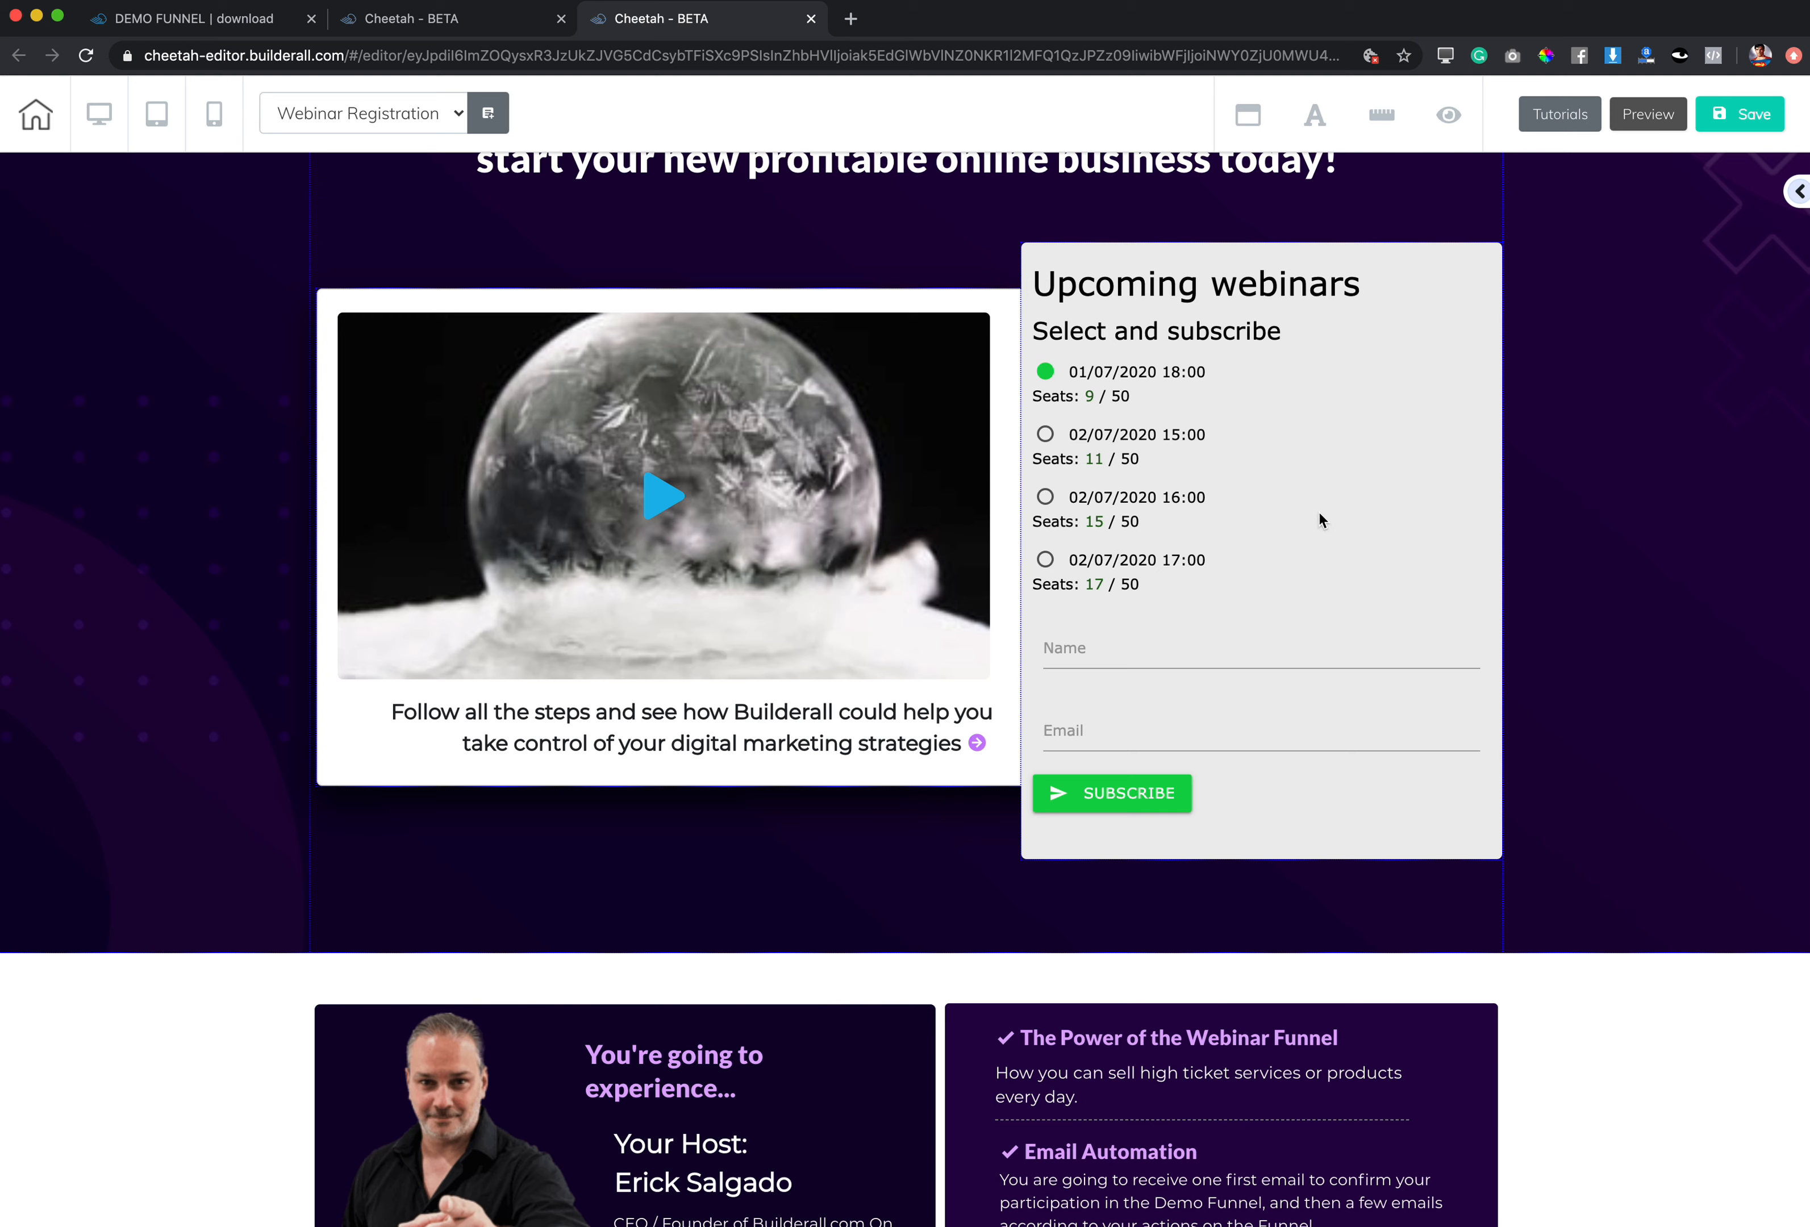
{"action": "mouse_move", "coordinate": [1314, 519]}
{"action": "left_mouse_down"}
{"action": "mouse_move", "coordinate": [1329, 525]}
{"action": "mouse_move", "coordinate": [1314, 520]}
{"action": "left_mouse_up"}
{"action": "scroll", "coordinate": [1312, 521], "scroll_direction": "down", "scroll_amount": 5}
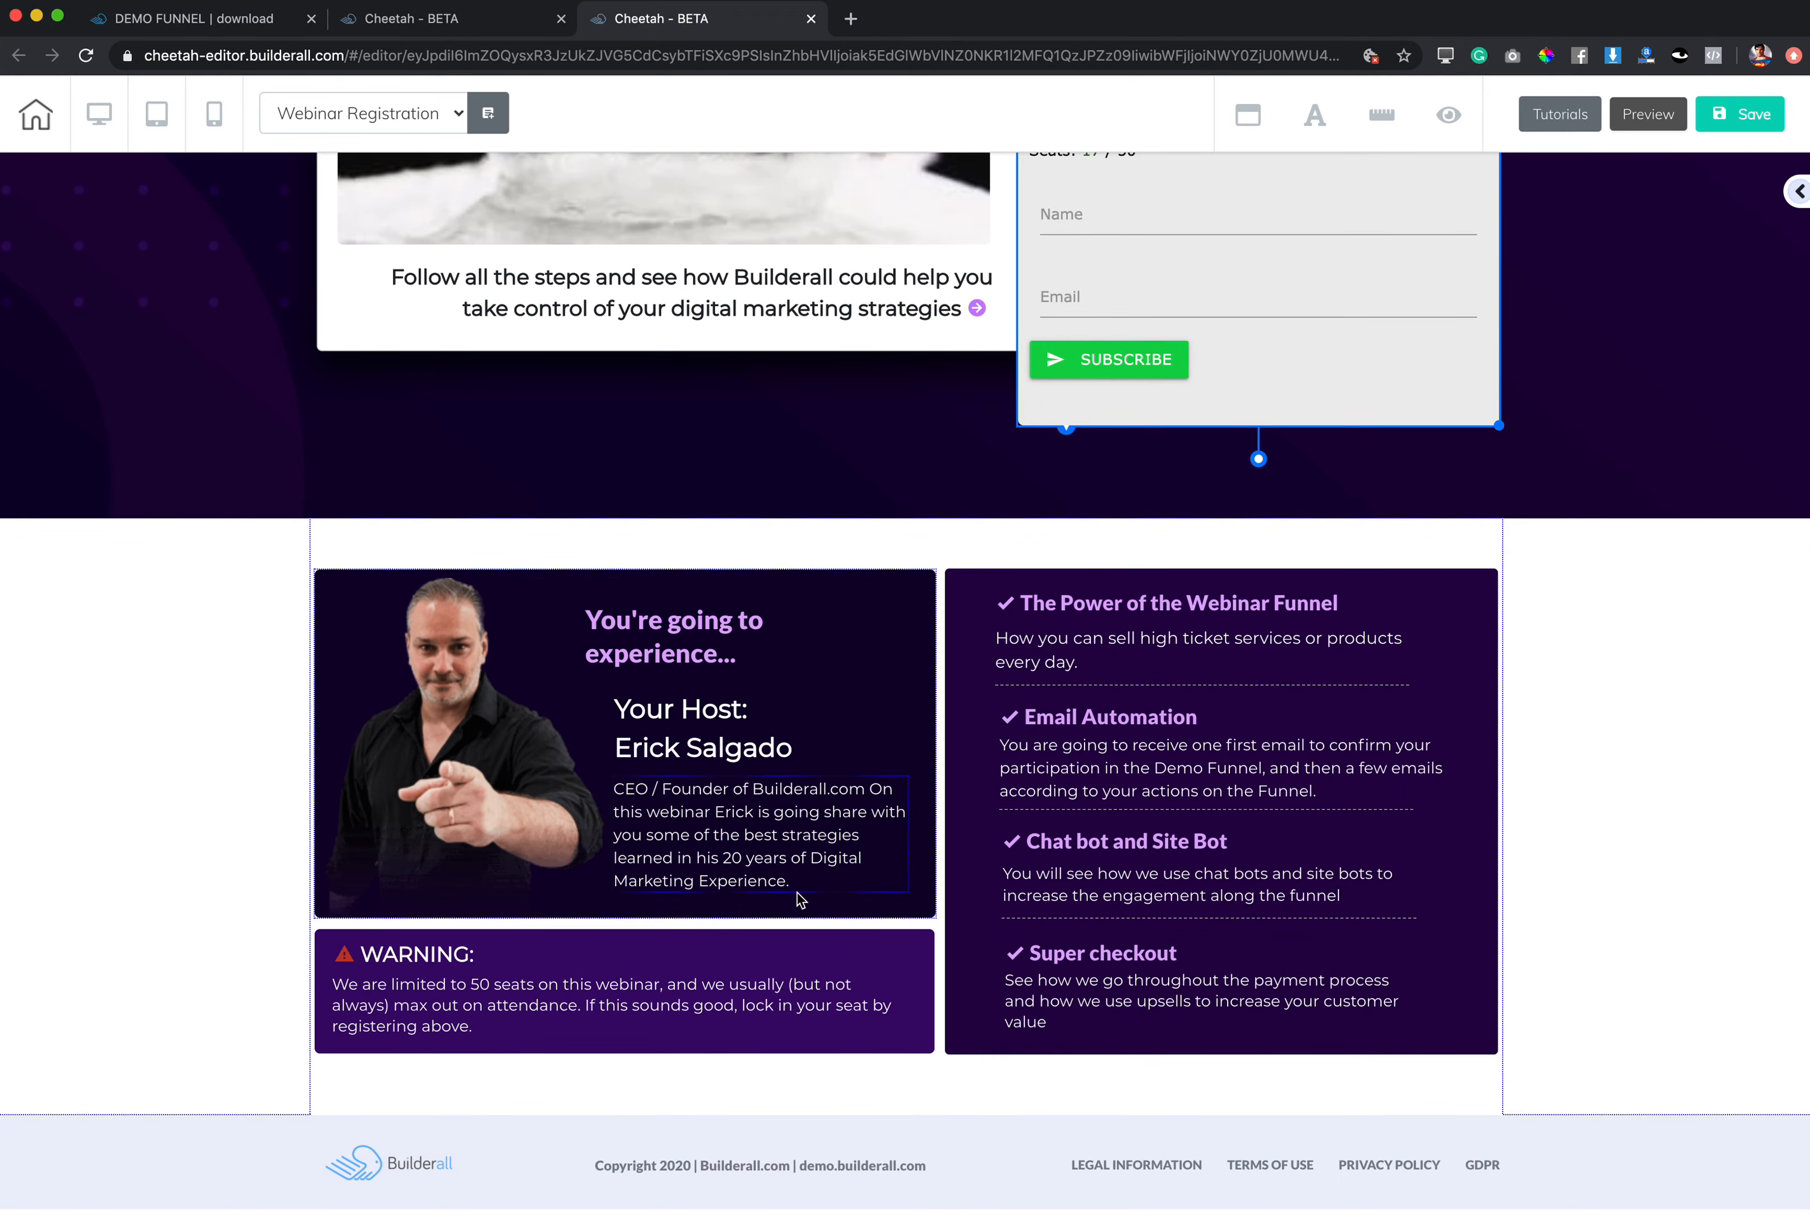
{"action": "scroll", "coordinate": [790, 688], "scroll_direction": "up", "scroll_amount": 8}
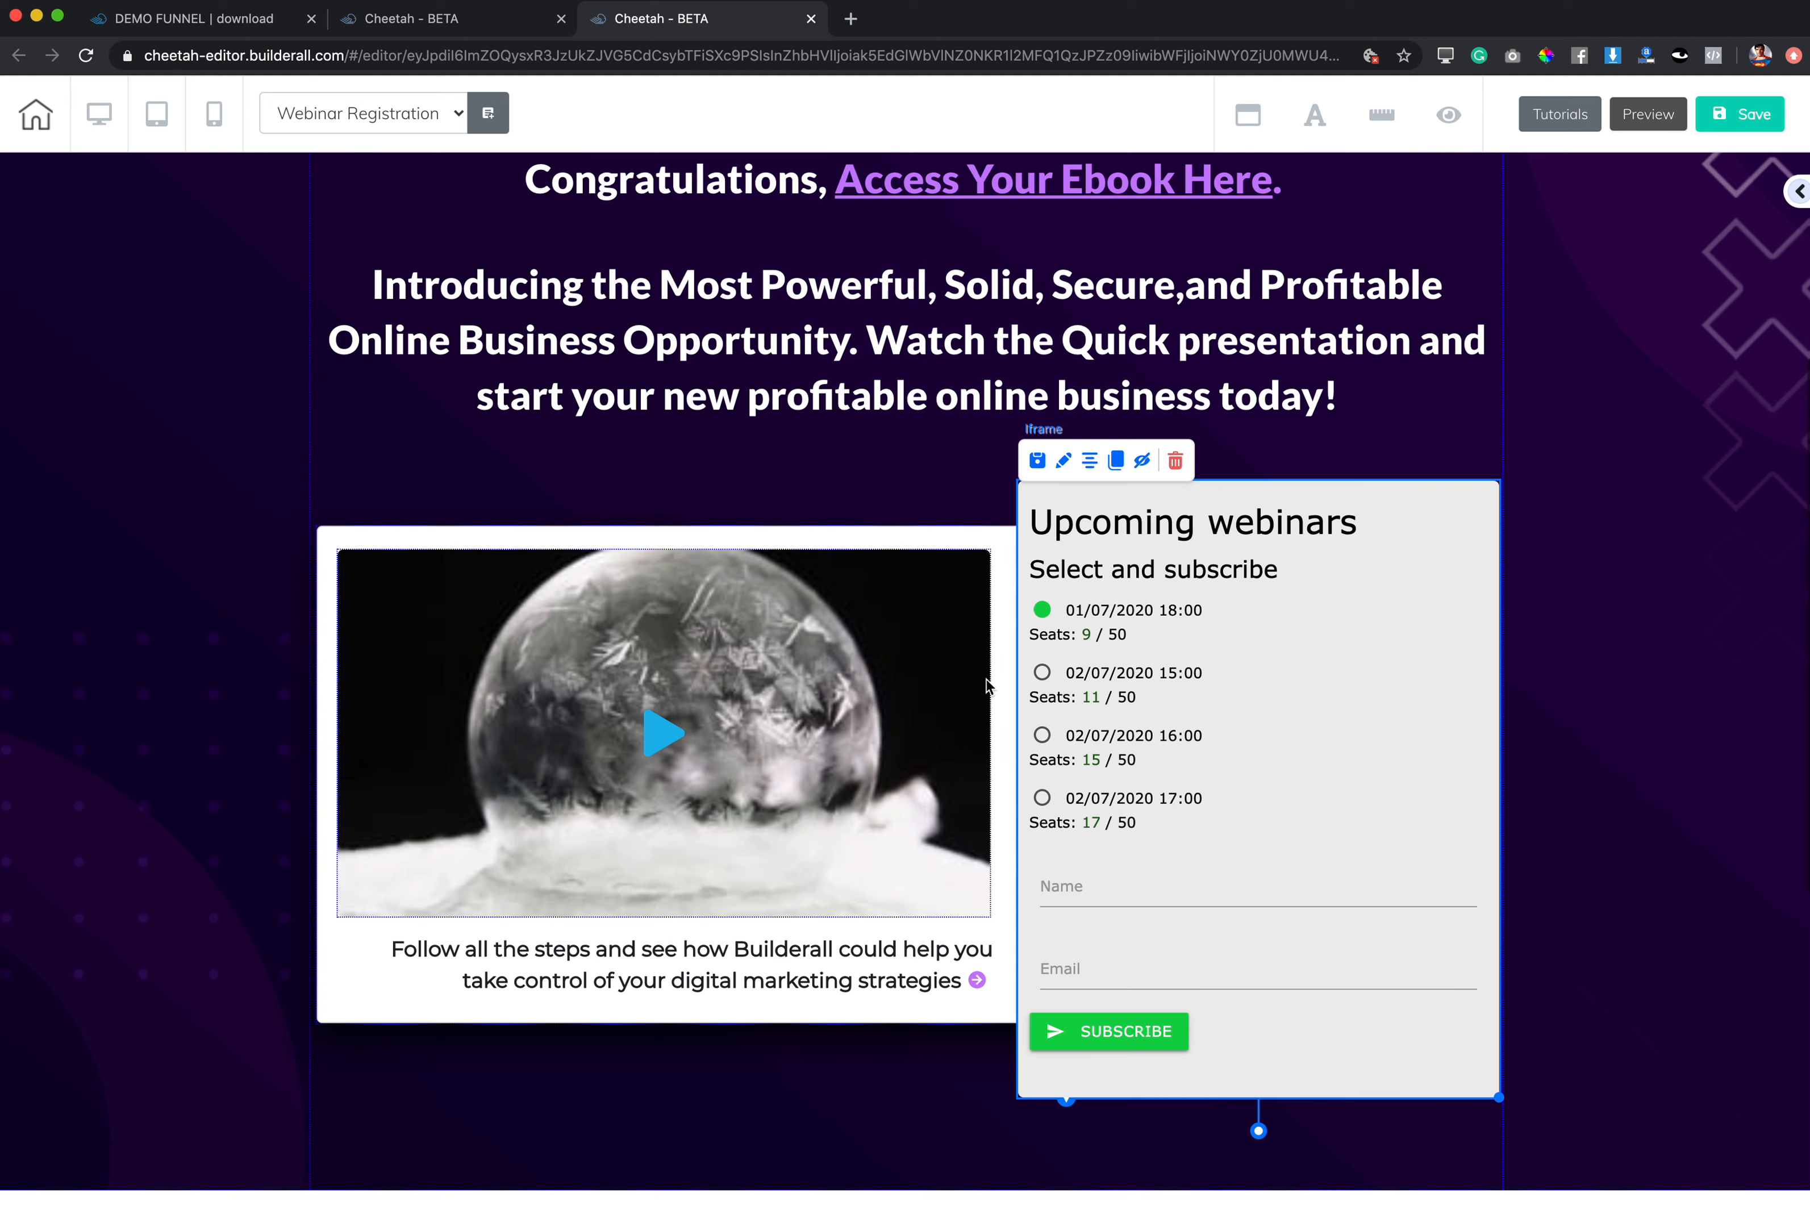
Step: Shift the Vimeo video slightly lower on the registration page
{"action": "scroll", "coordinate": [985, 687], "scroll_direction": "up", "scroll_amount": 2}
{"action": "left_click", "coordinate": [770, 826]}
{"action": "left_click_drag", "start_coordinate": [771, 827], "coordinate": [784, 837]}
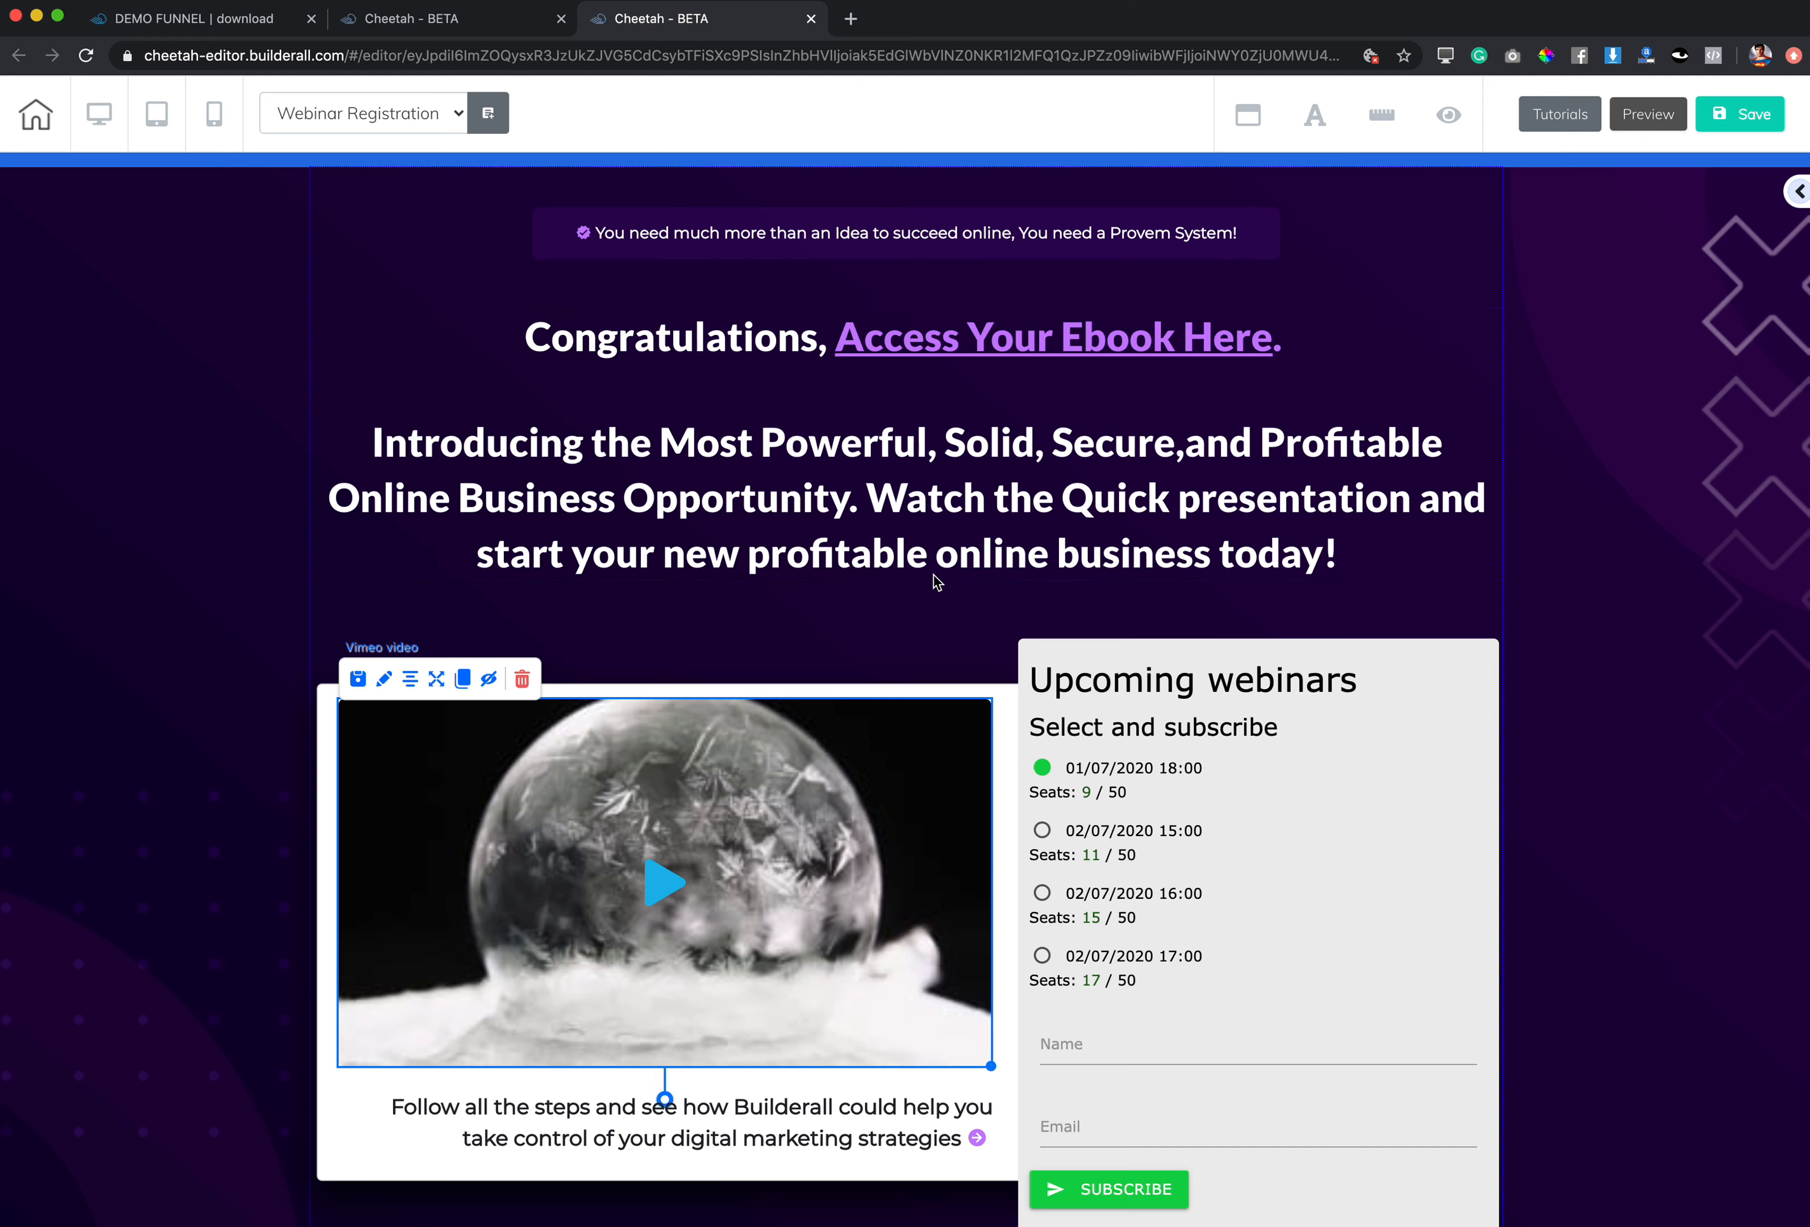
Step: Move the Upcoming webinars panel slightly, then close the editor tab
{"action": "mouse_move", "coordinate": [1328, 800]}
{"action": "left_mouse_down"}
{"action": "mouse_move", "coordinate": [1378, 853]}
{"action": "mouse_move", "coordinate": [1307, 793]}
{"action": "mouse_move", "coordinate": [1337, 760]}
{"action": "mouse_move", "coordinate": [1331, 777]}
{"action": "left_mouse_up"}
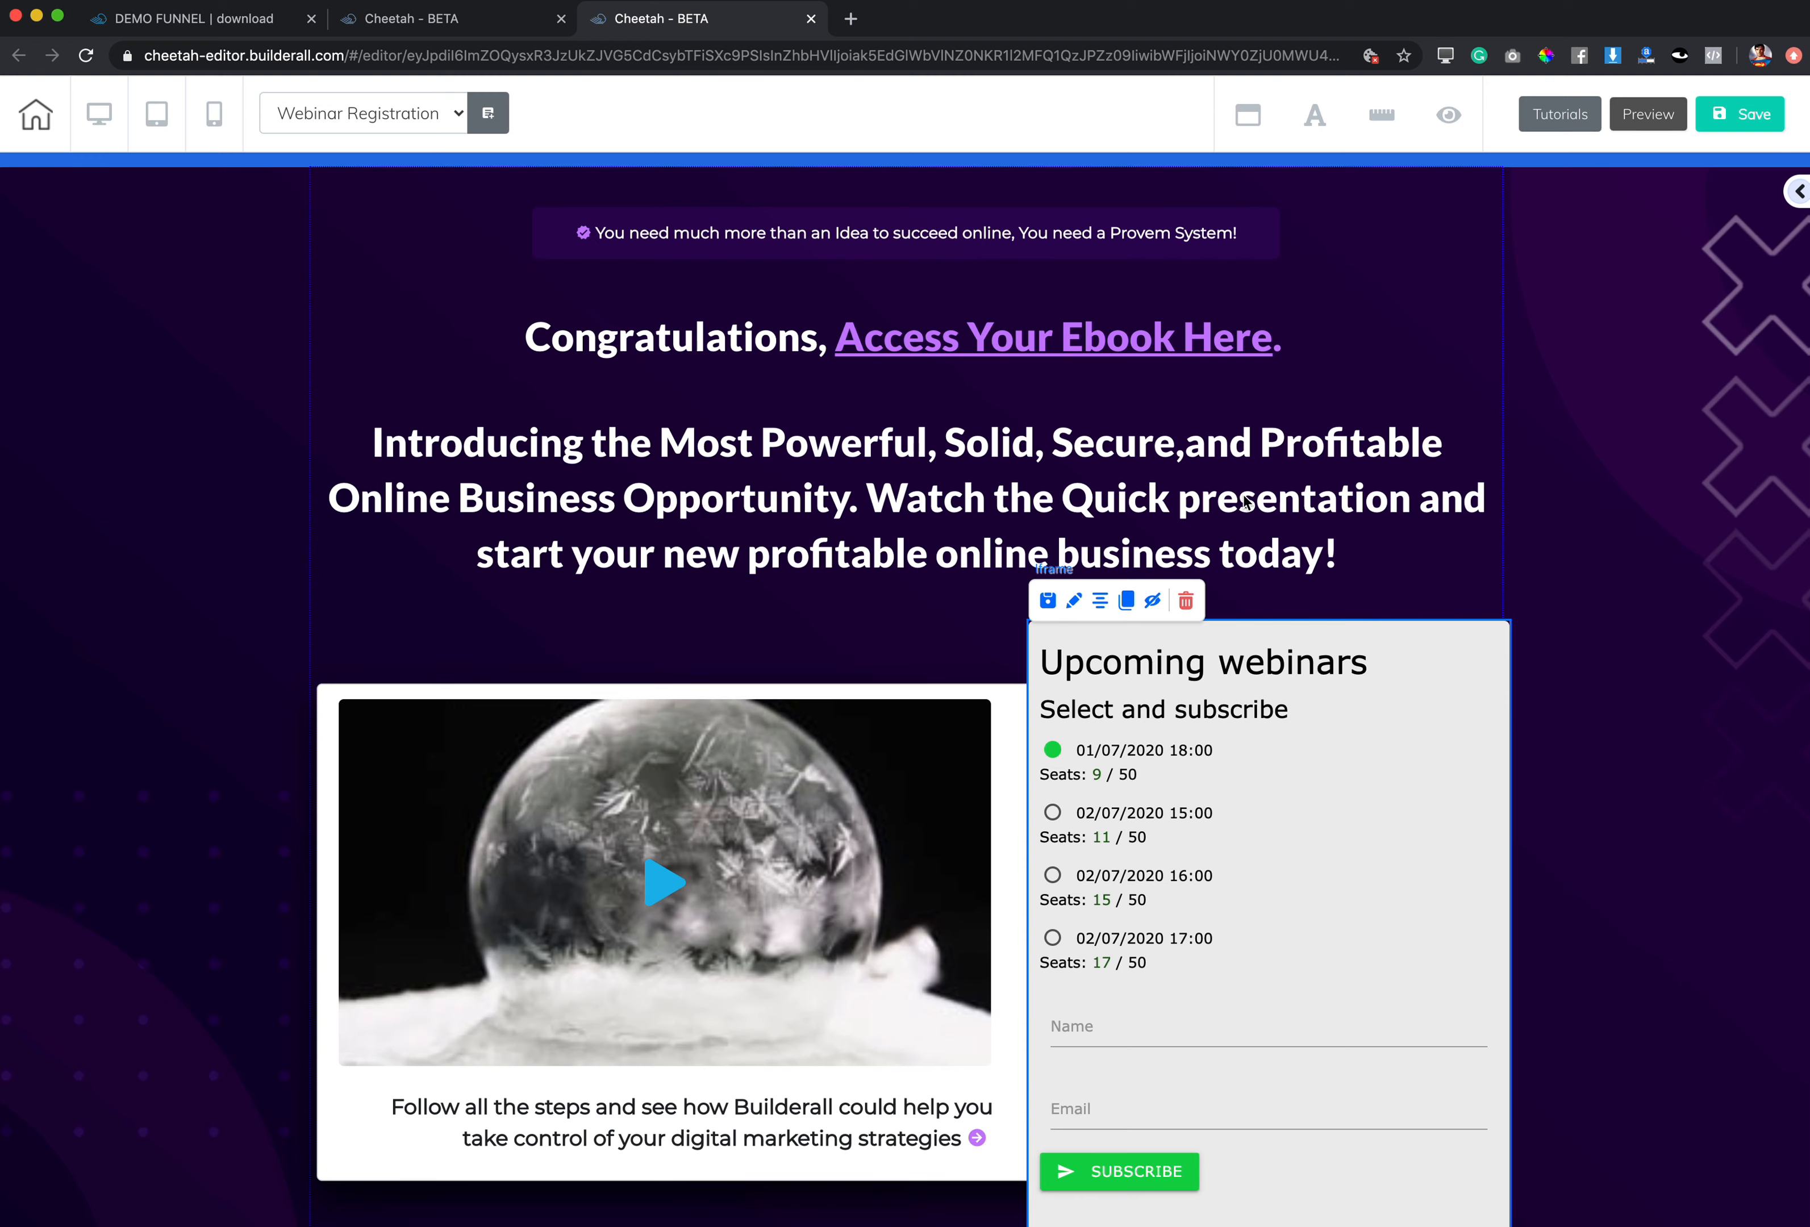
{"action": "scroll", "coordinate": [1212, 902], "scroll_direction": "up", "scroll_amount": 3}
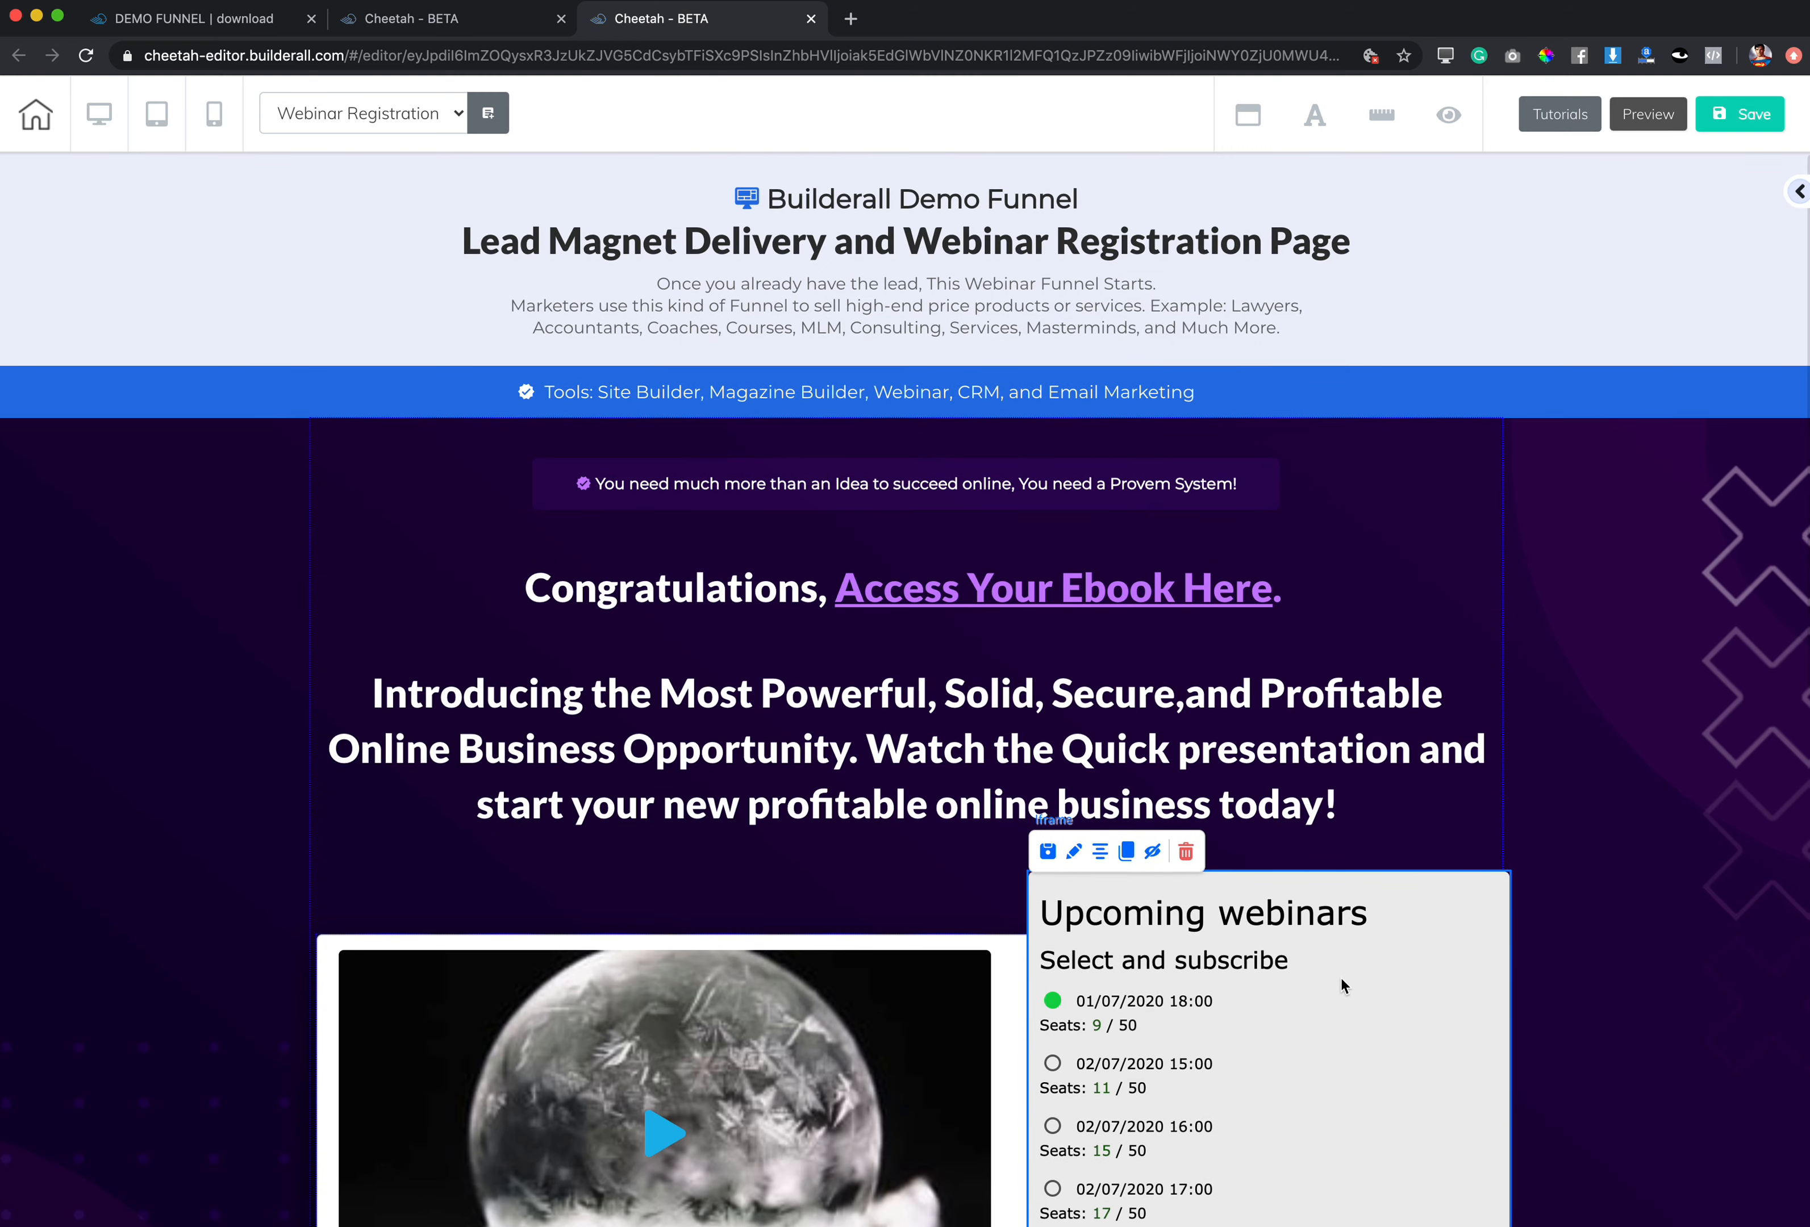
{"action": "left_click", "coordinate": [811, 19]}
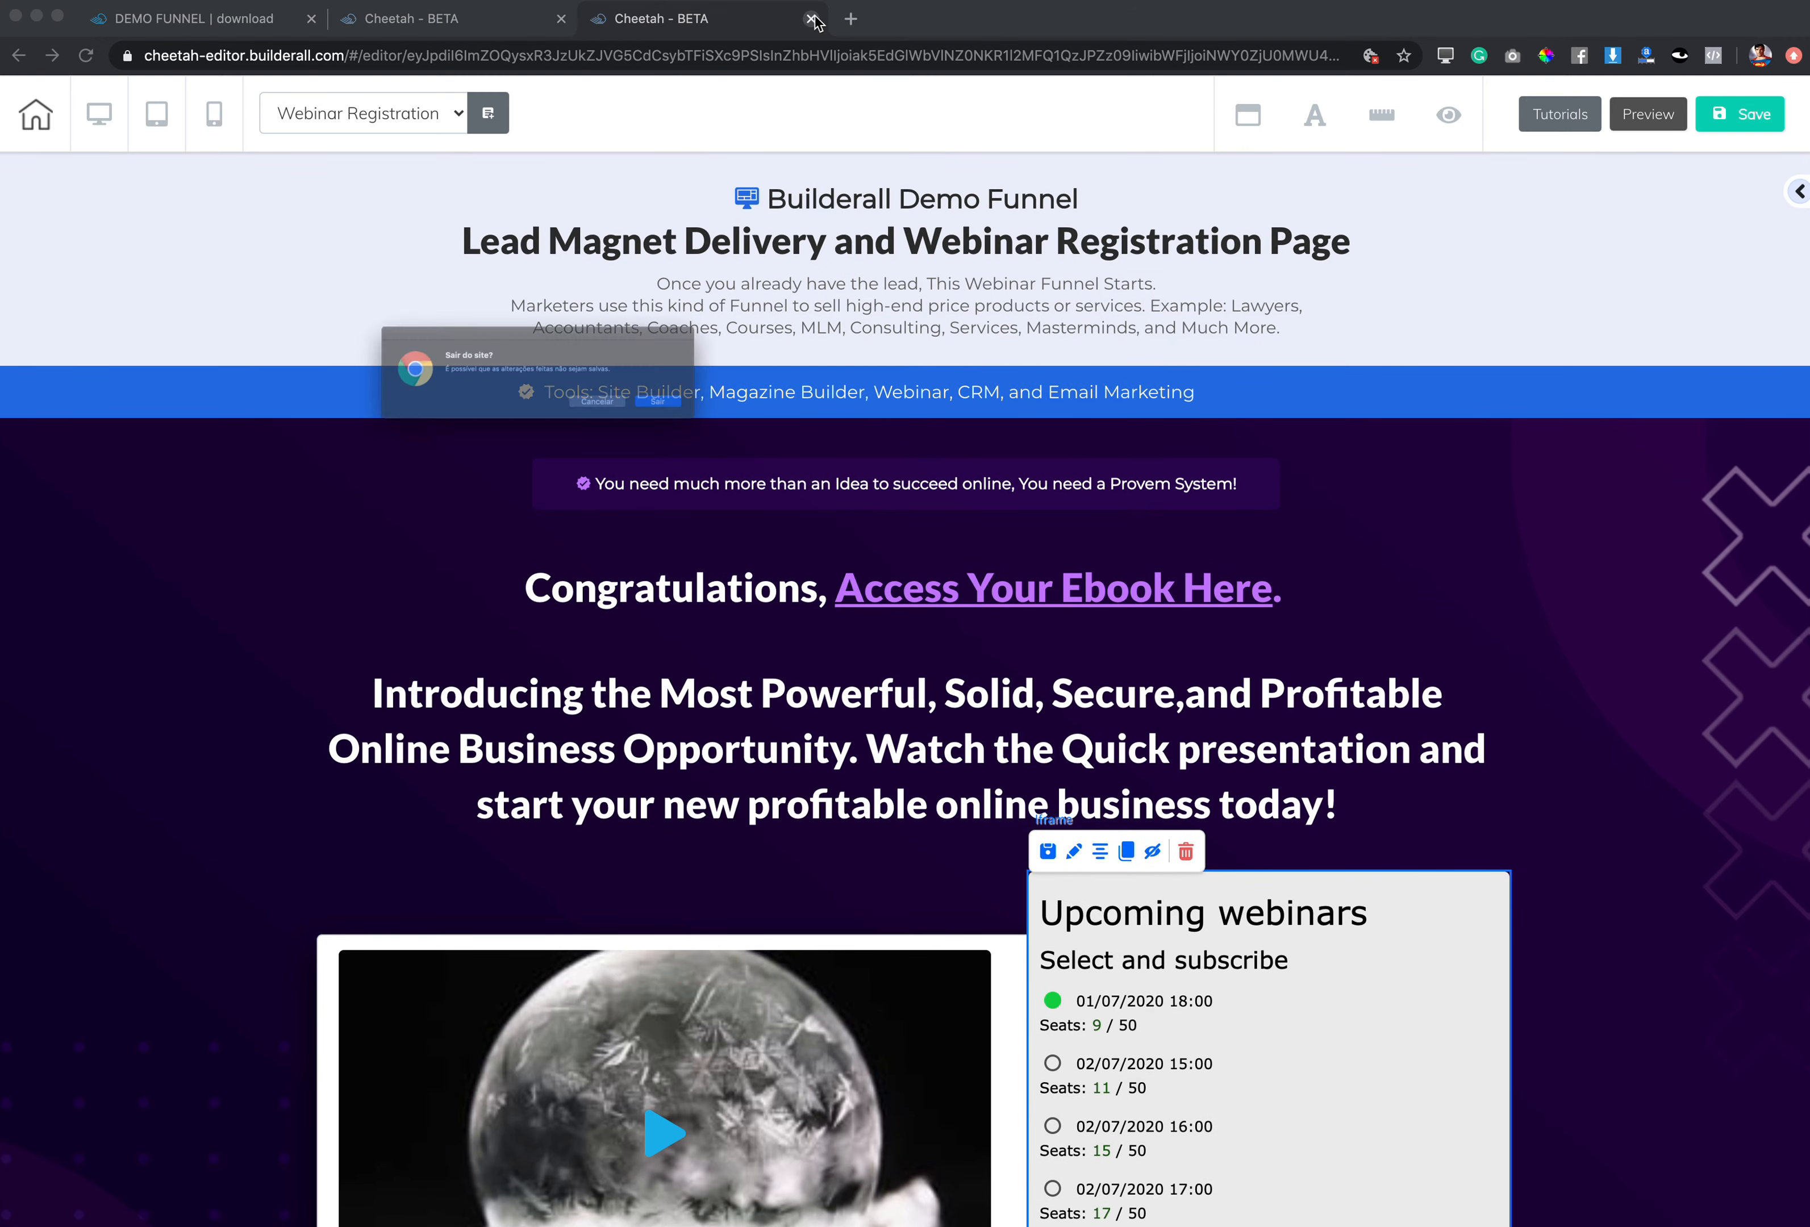
Step: Confirm leaving the editor and load the Builderall office address from the address bar
{"action": "left_click", "coordinate": [747, 419]}
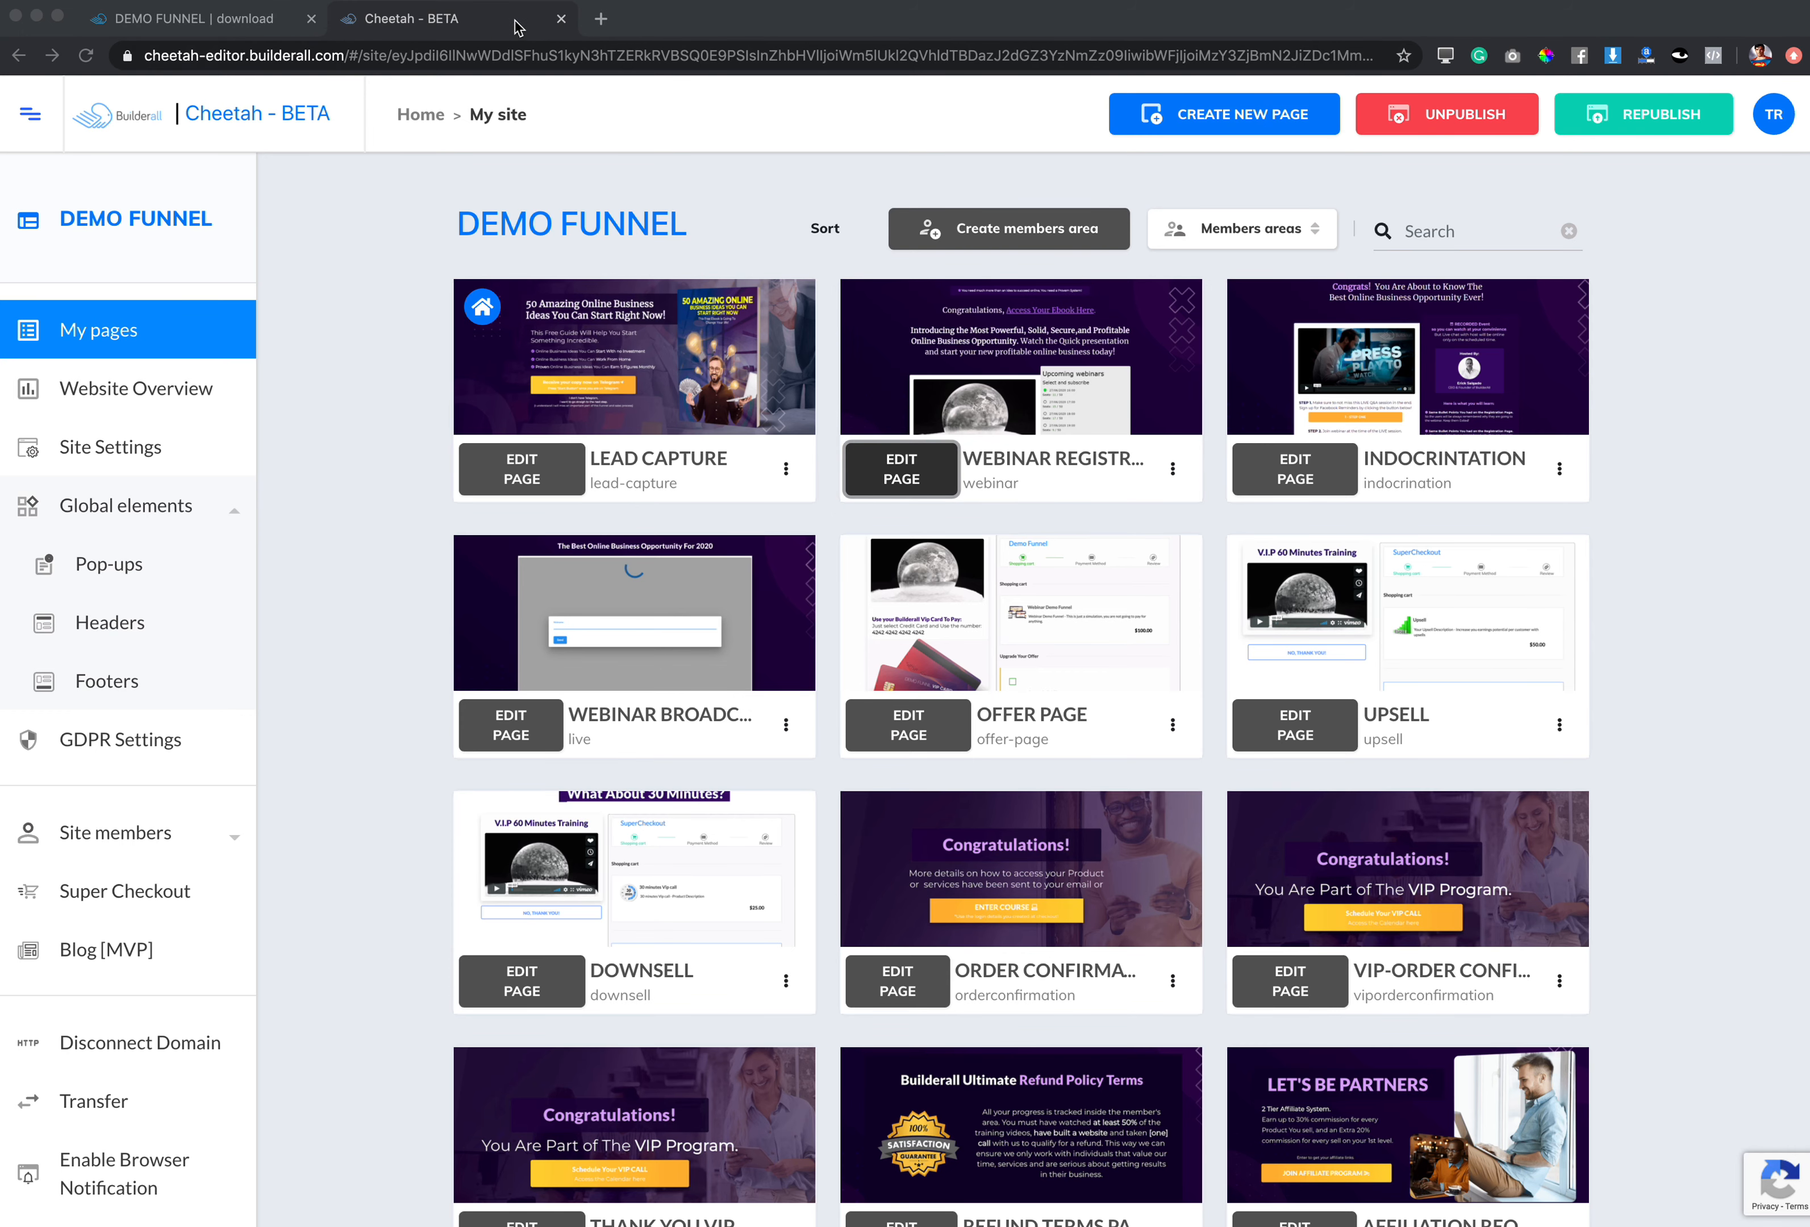
{"action": "left_click", "coordinate": [517, 56]}
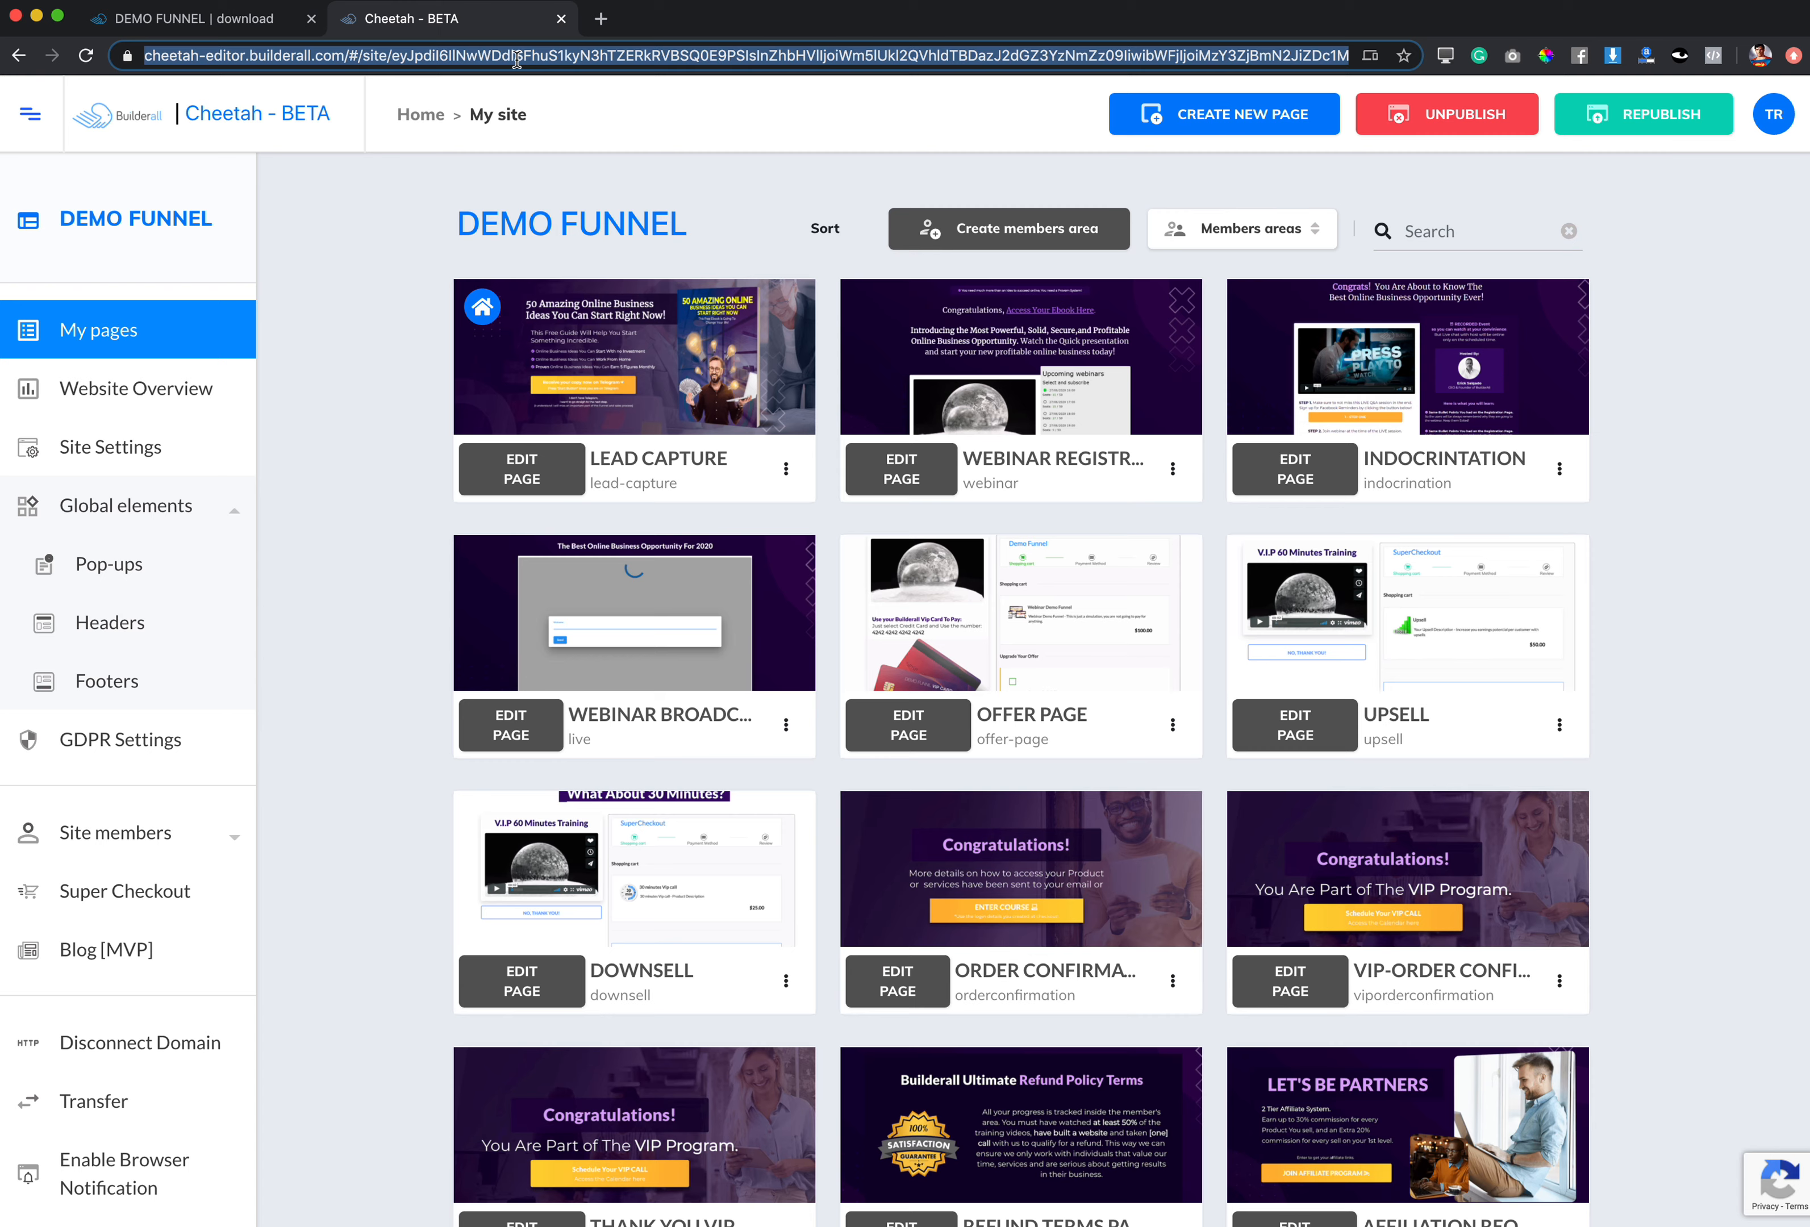
{"action": "type", "text": "office"}
{"action": "key", "text": "Return"}
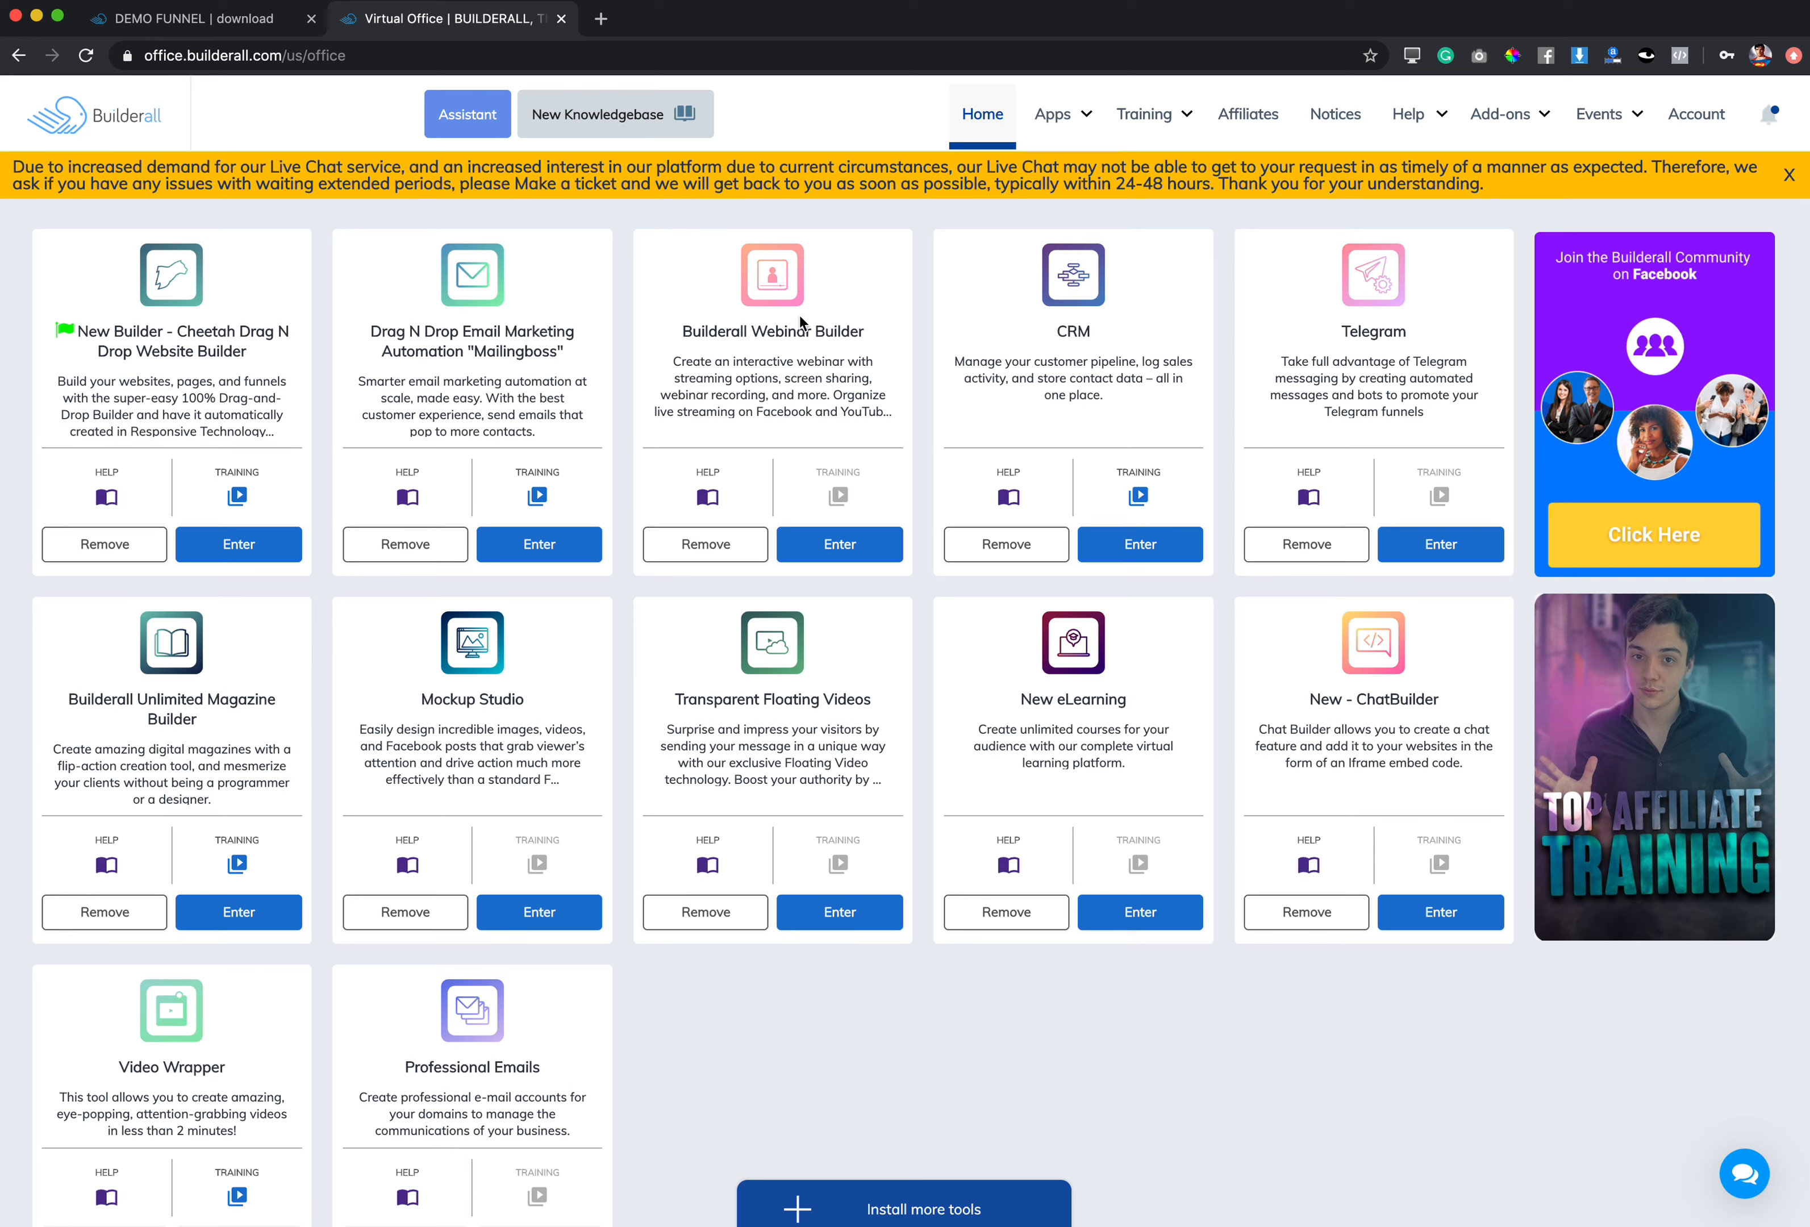
Step: Launch the Webinar Builder app from its Virtual Office card
{"action": "left_click", "coordinate": [831, 547]}
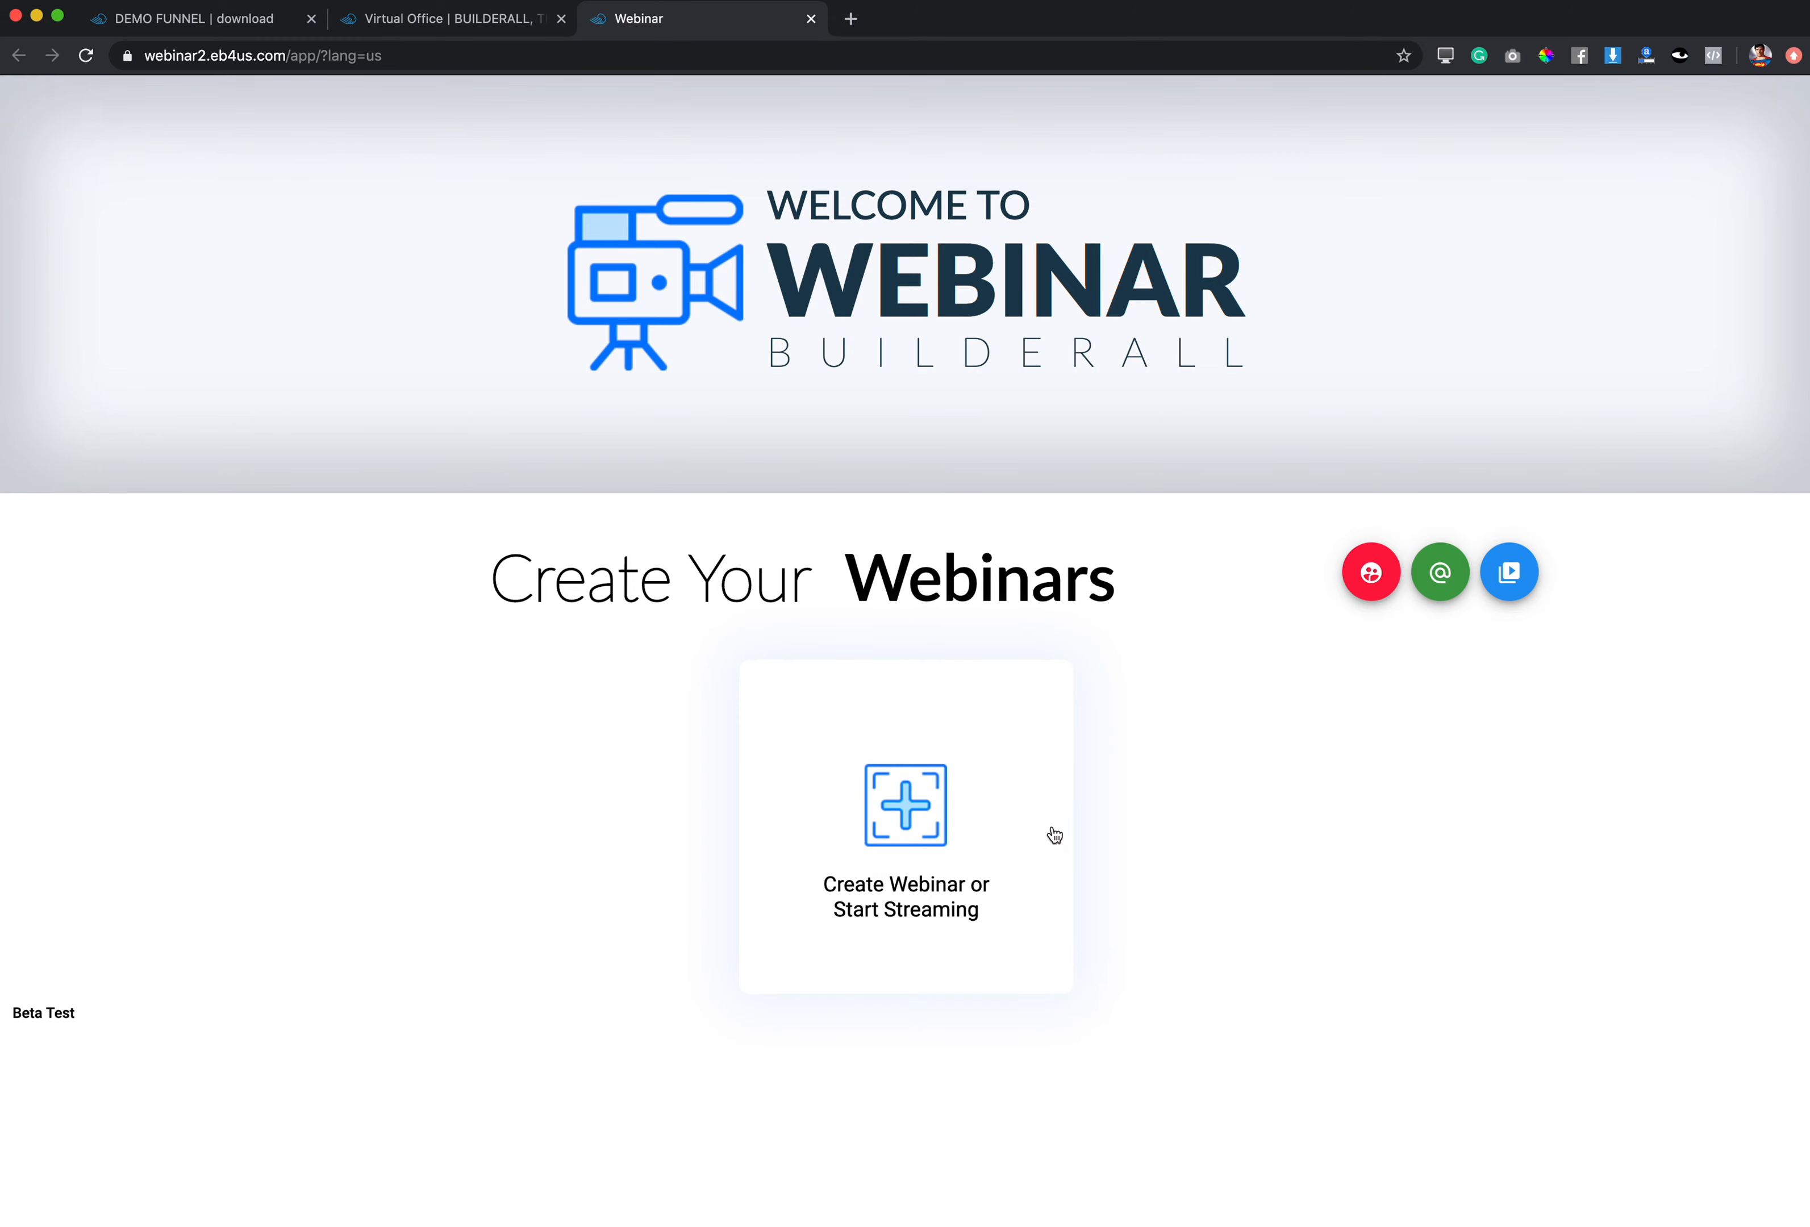
Step: Create an Evergreen / Scheduled webinar named 'Demo funnel' through the creation wizard
{"action": "left_click", "coordinate": [908, 807]}
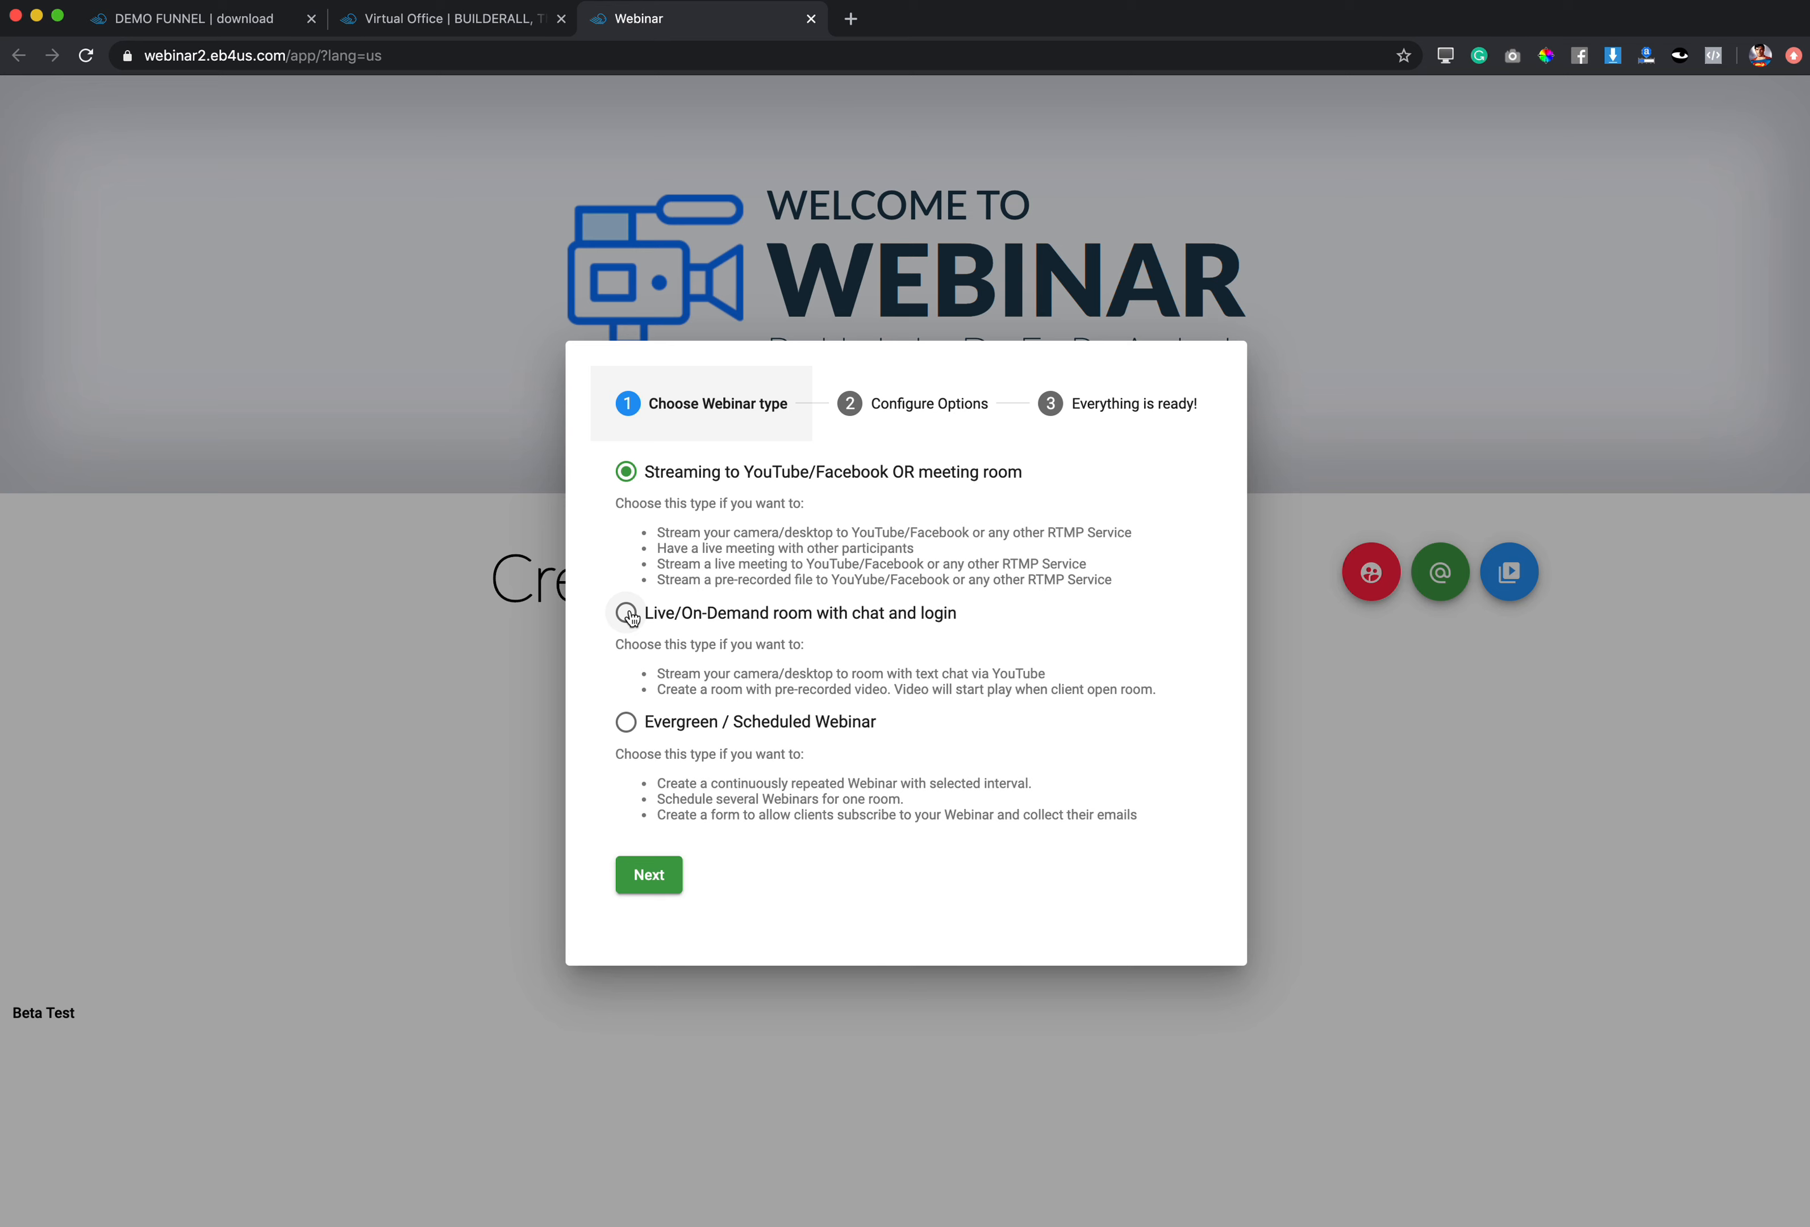
{"action": "left_click", "coordinate": [627, 730]}
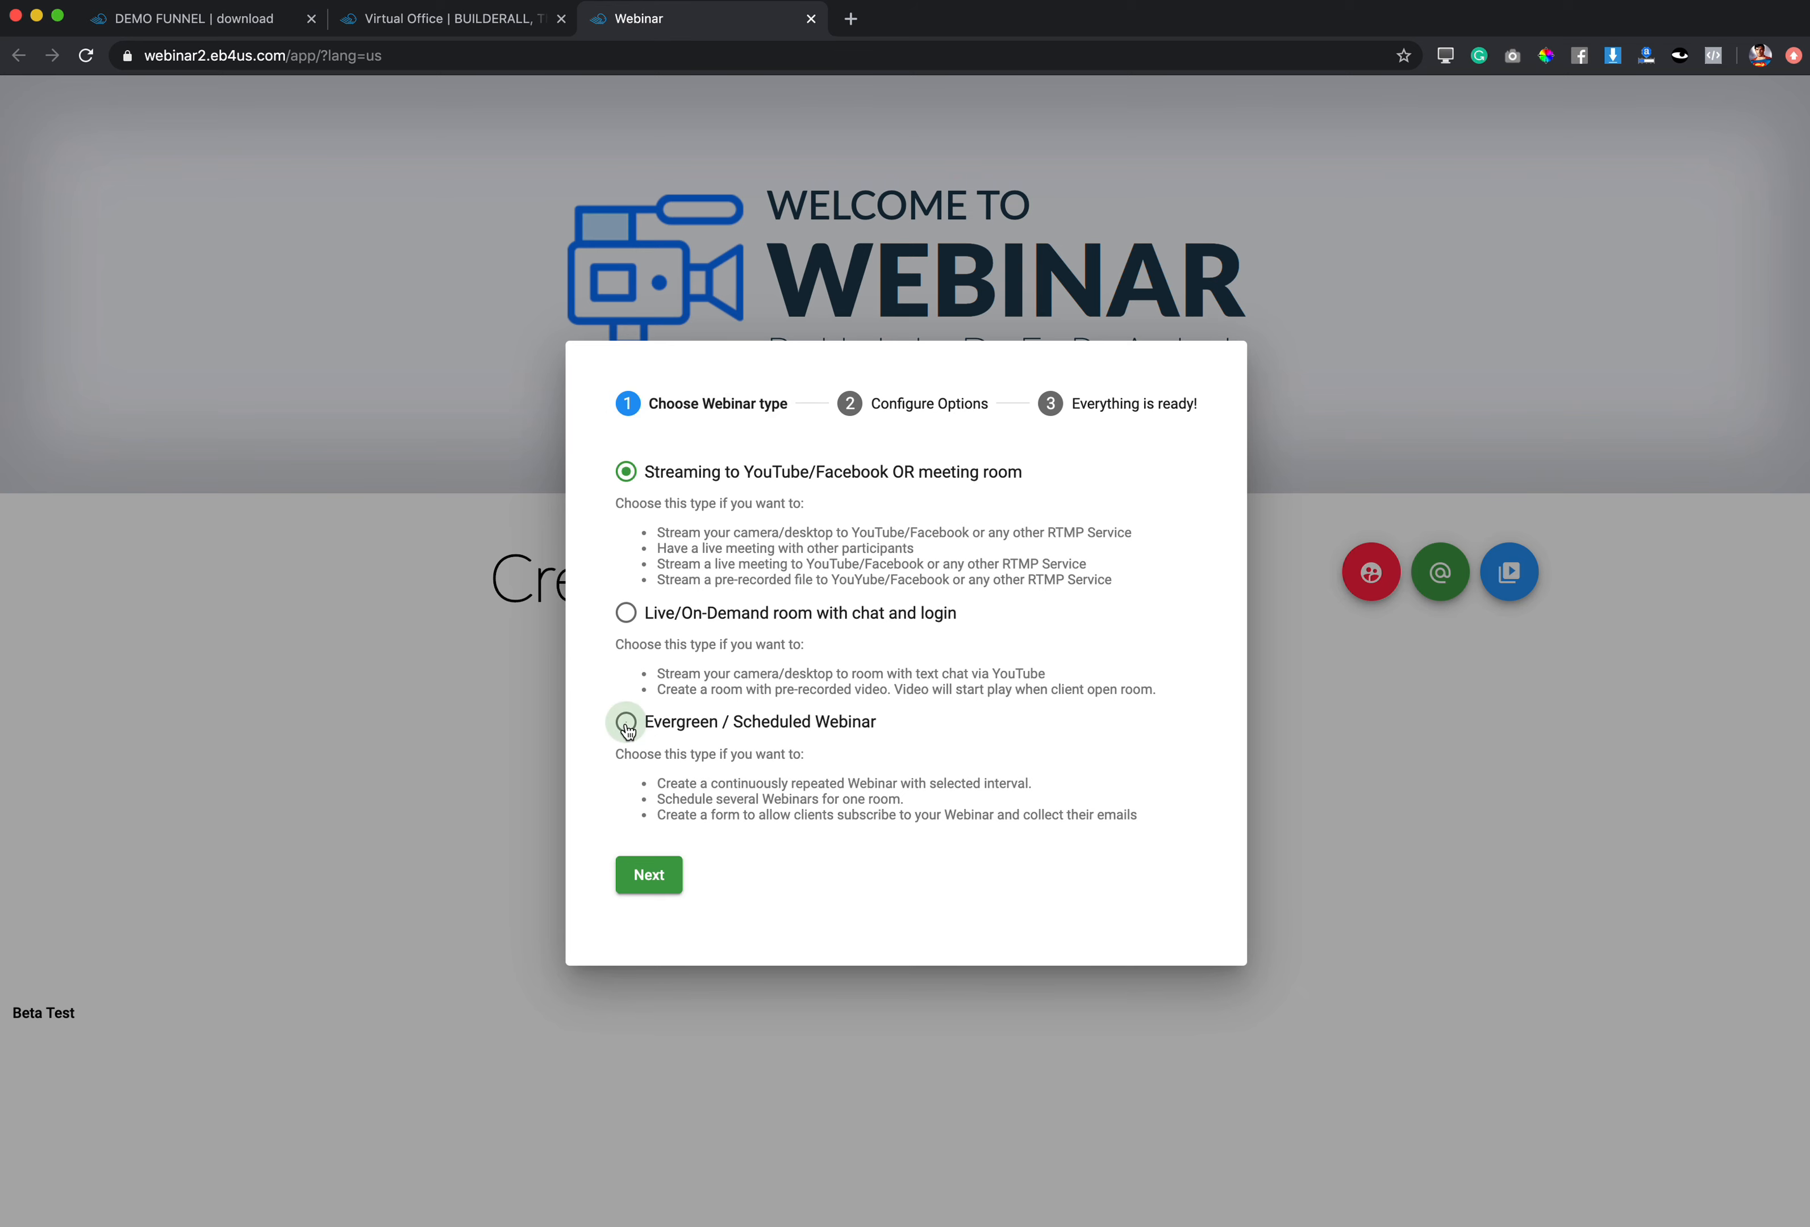
{"action": "left_click", "coordinate": [648, 875]}
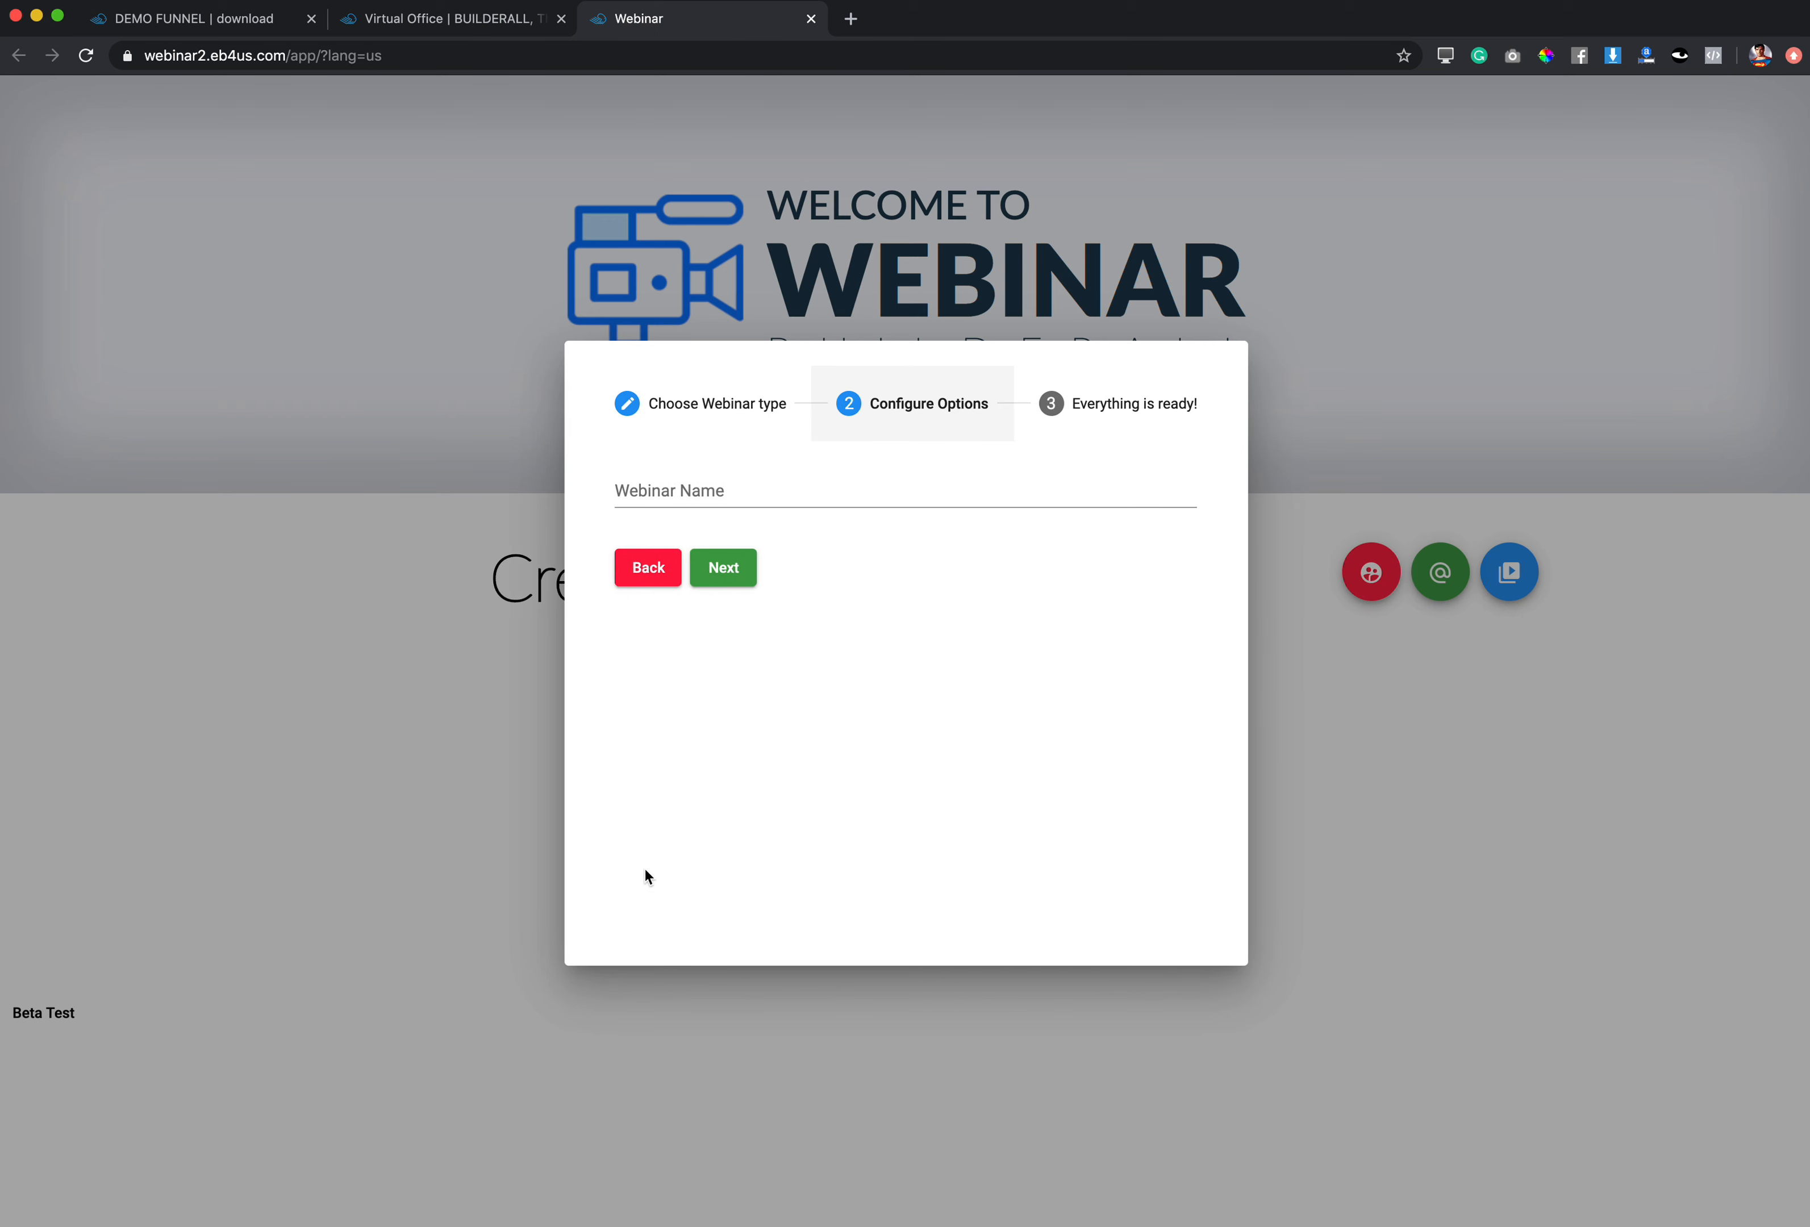
{"action": "left_click", "coordinate": [668, 491]}
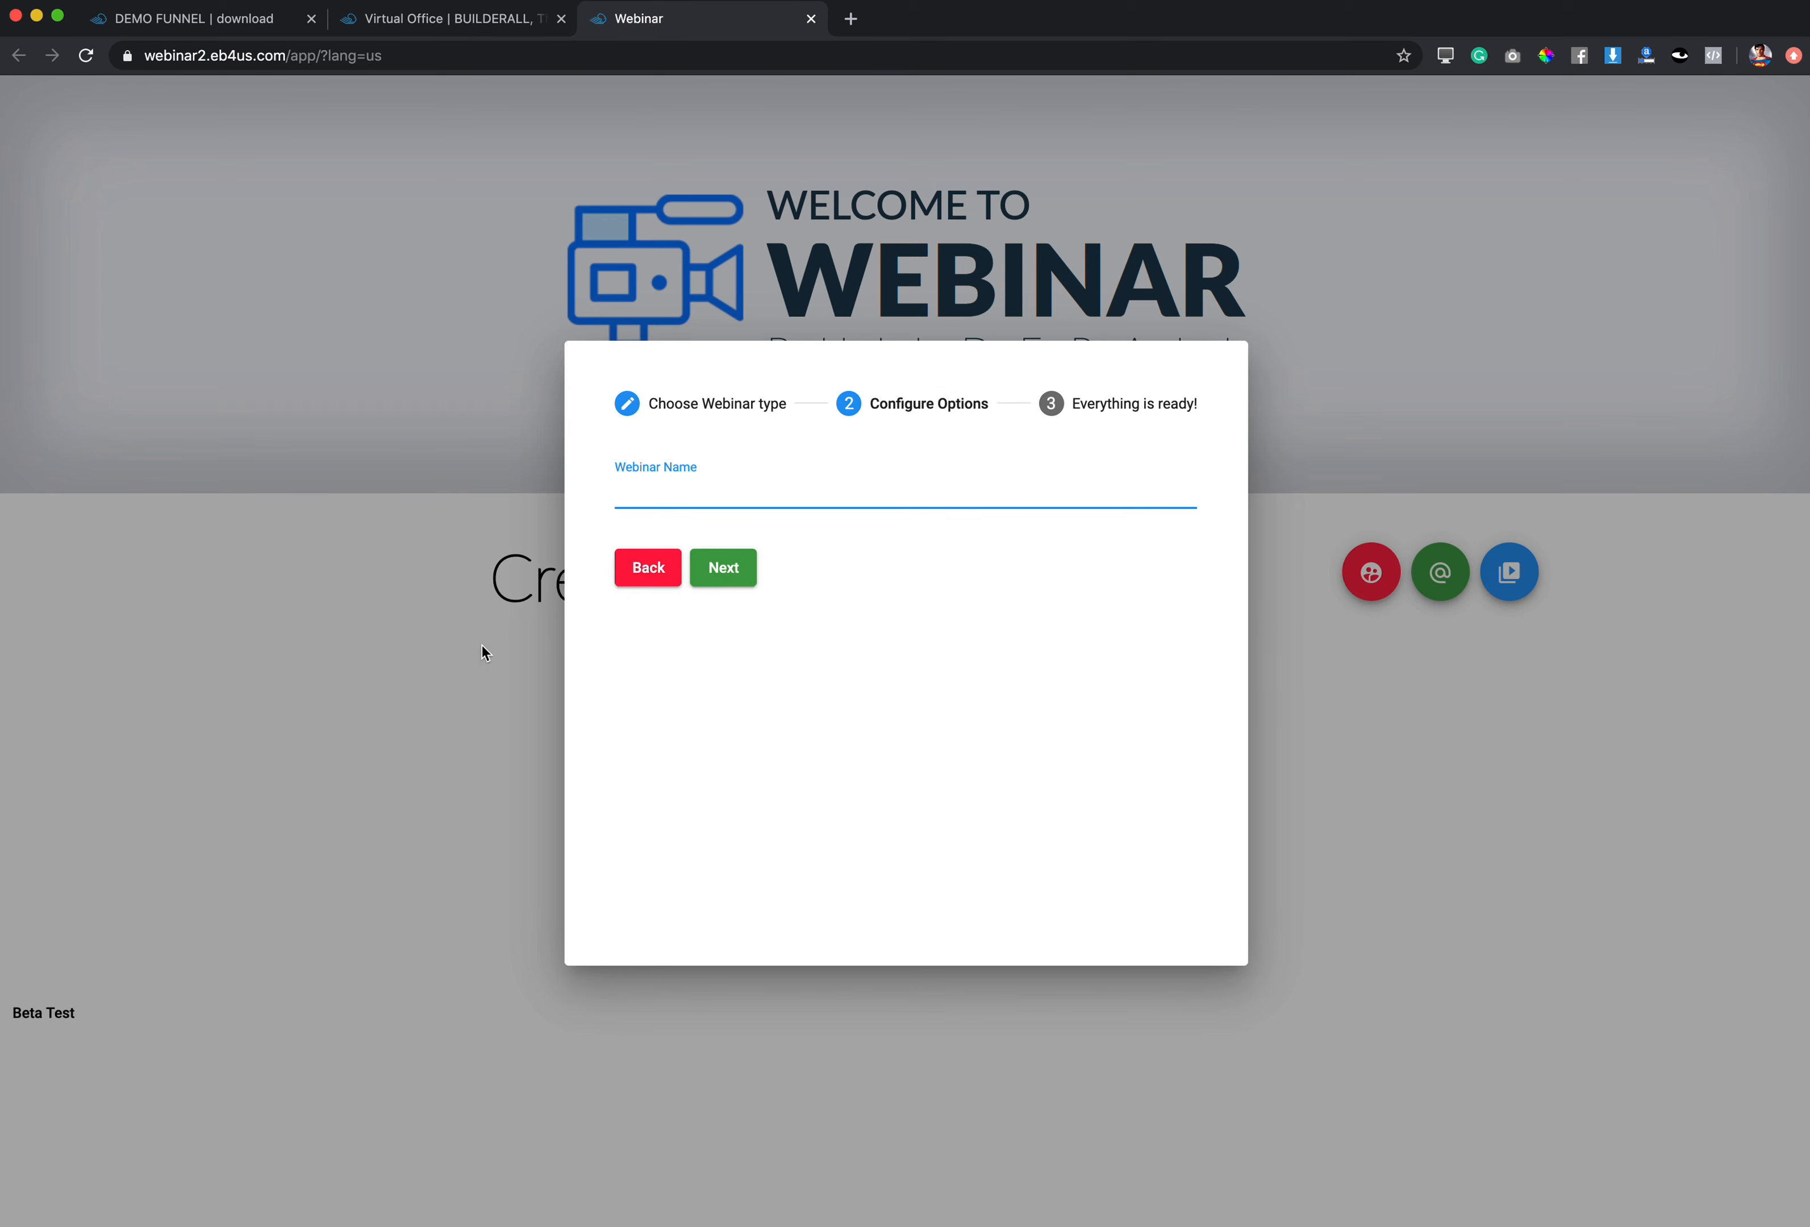
{"action": "type", "text": "Demo funnel"}
{"action": "left_click", "coordinate": [730, 568]}
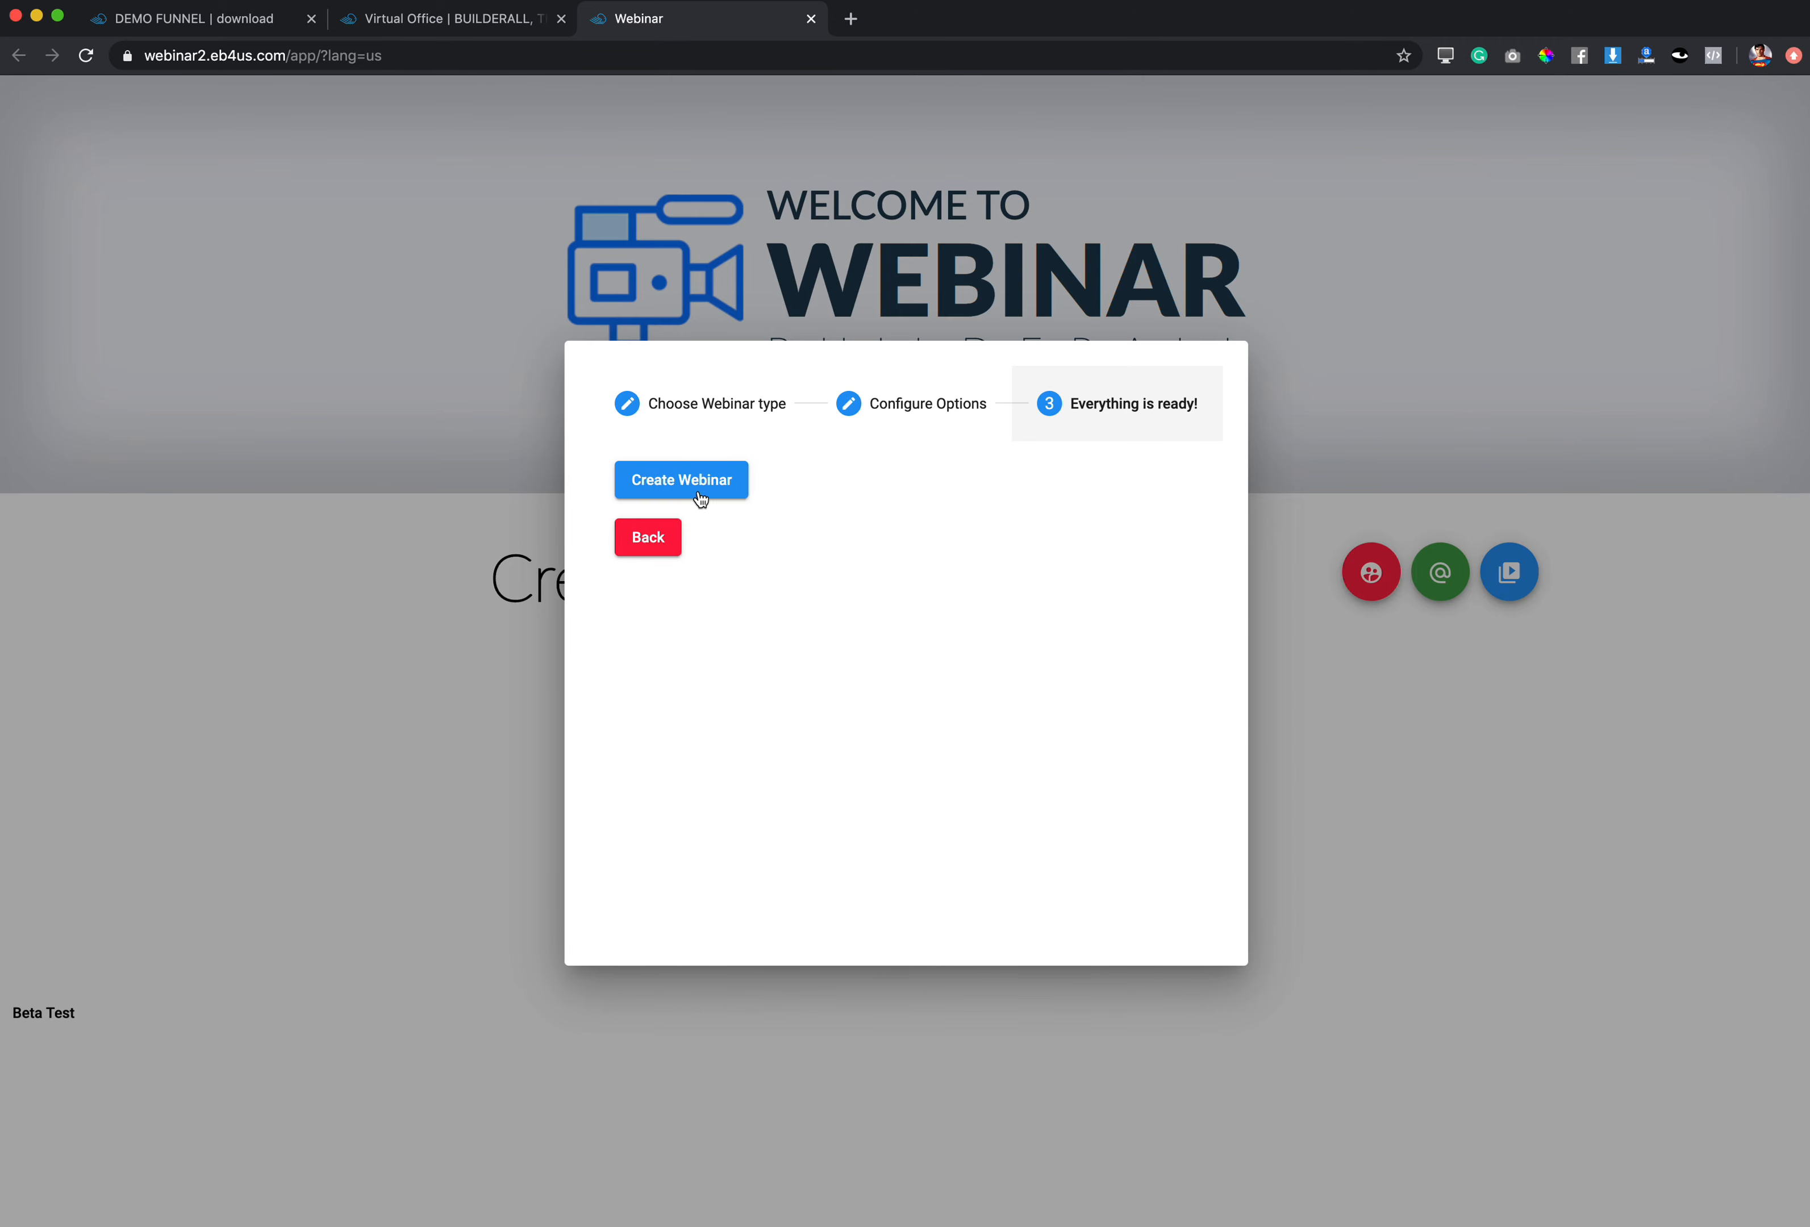
{"action": "left_click", "coordinate": [702, 497]}
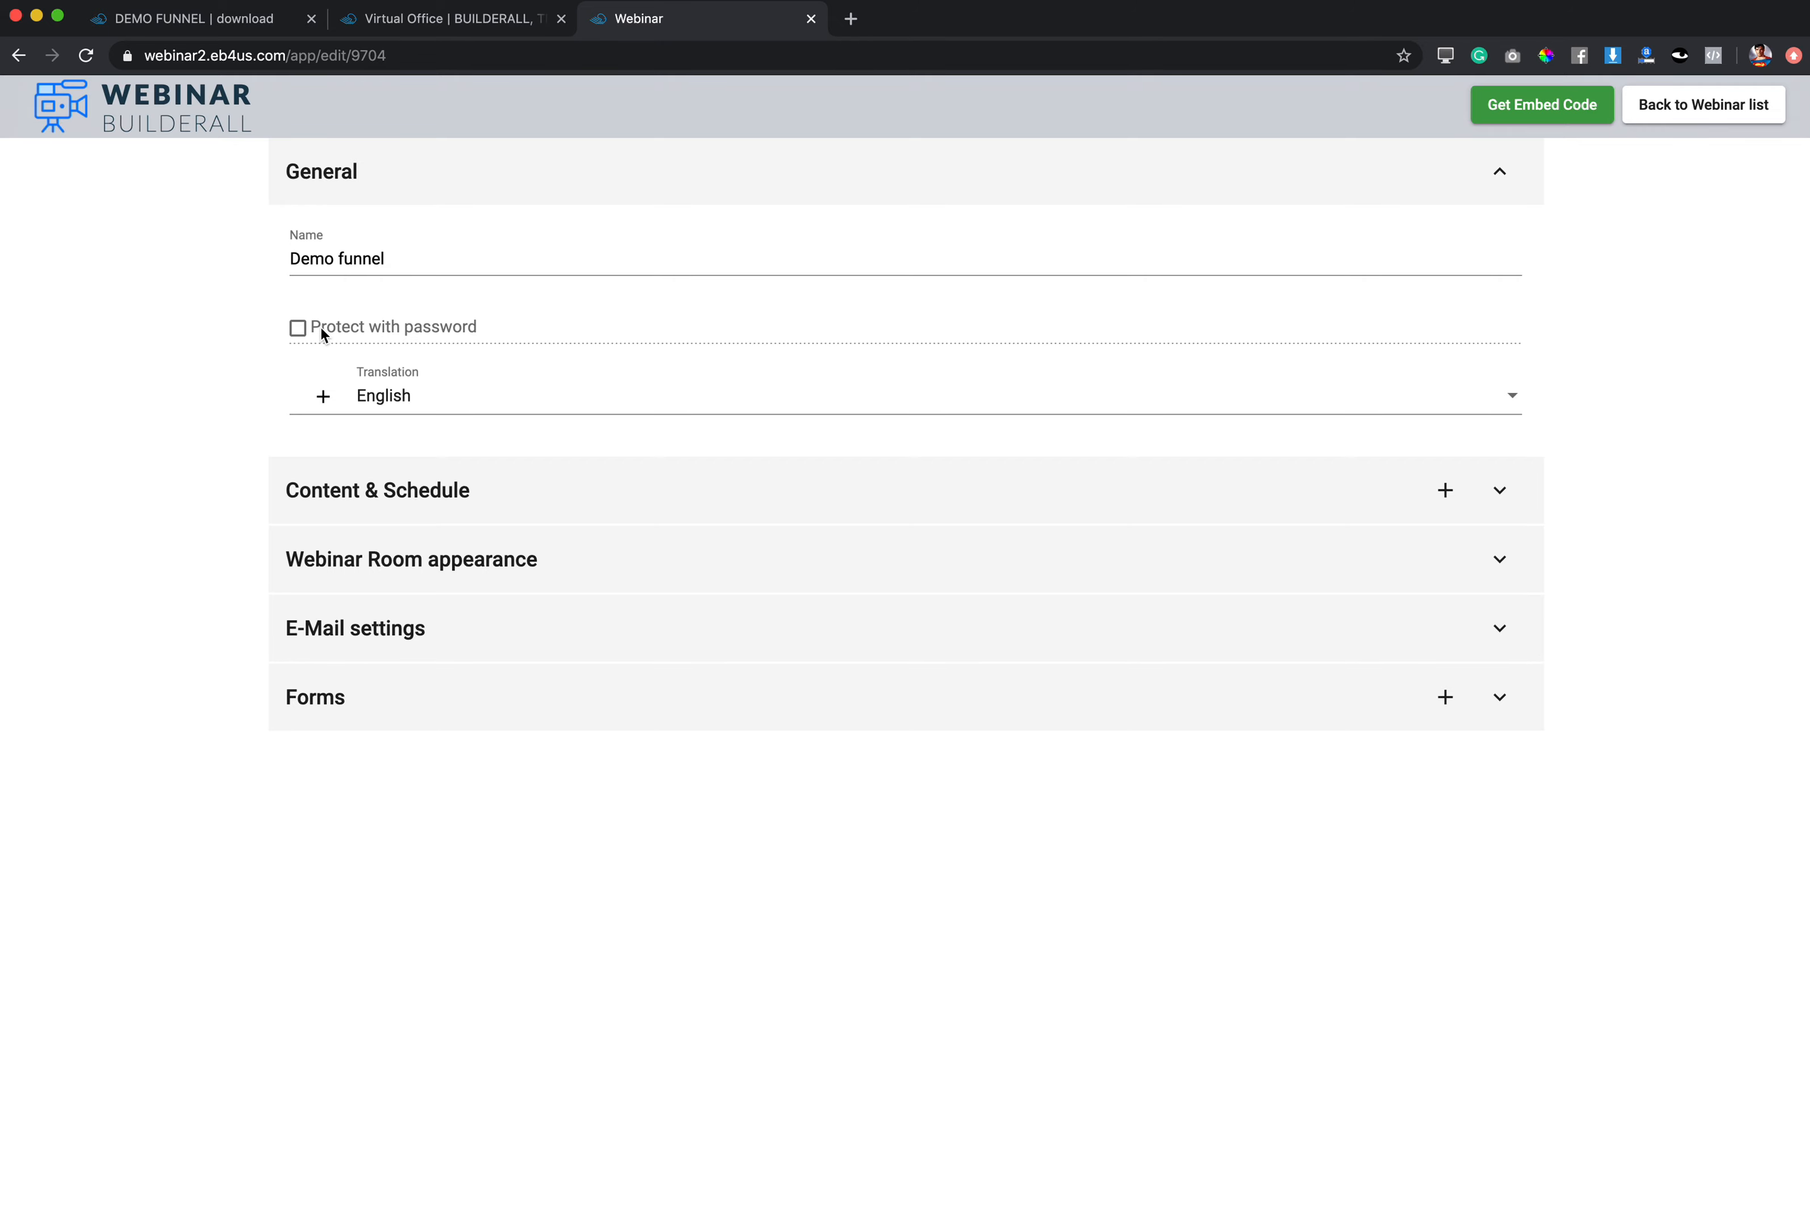
{"action": "left_click", "coordinate": [440, 493]}
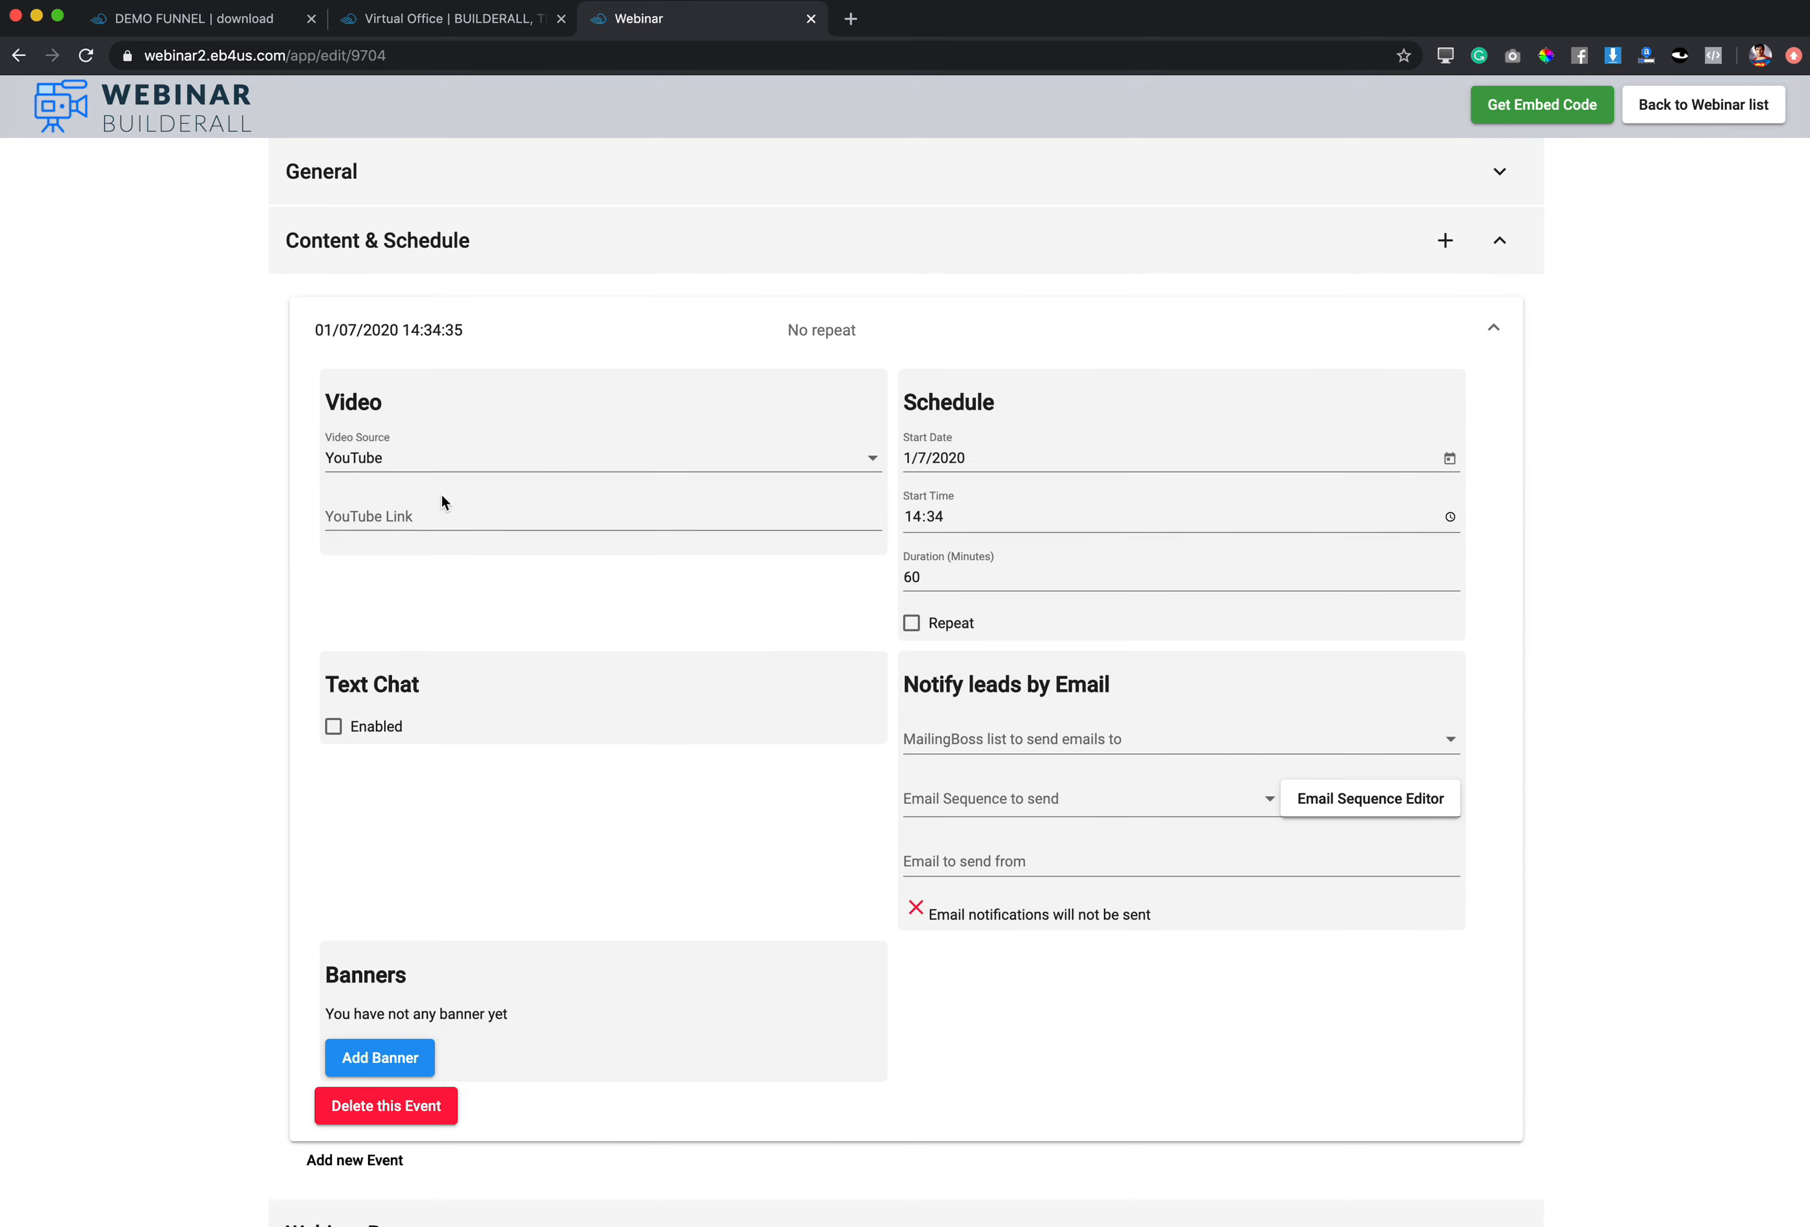
{"action": "left_click", "coordinate": [434, 466]}
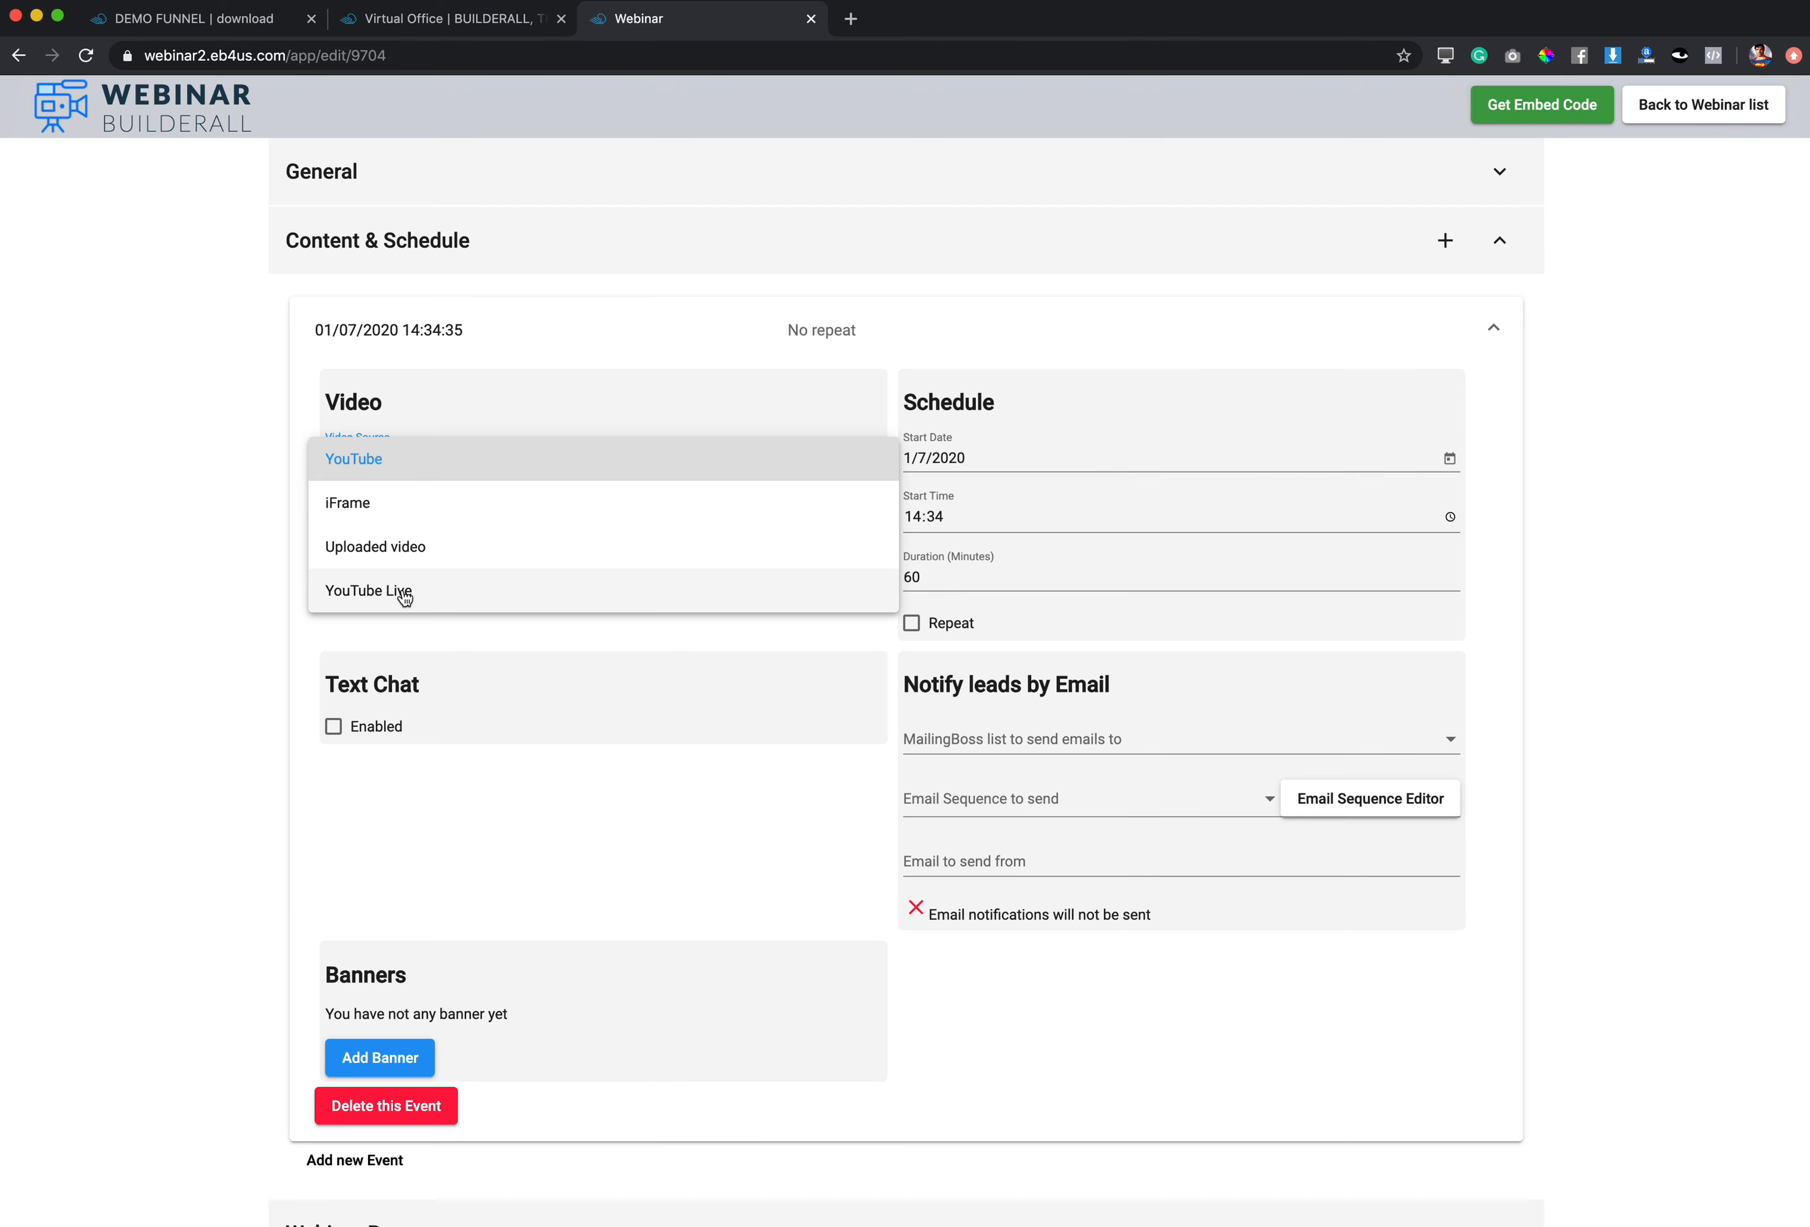
{"action": "left_click", "coordinate": [393, 461]}
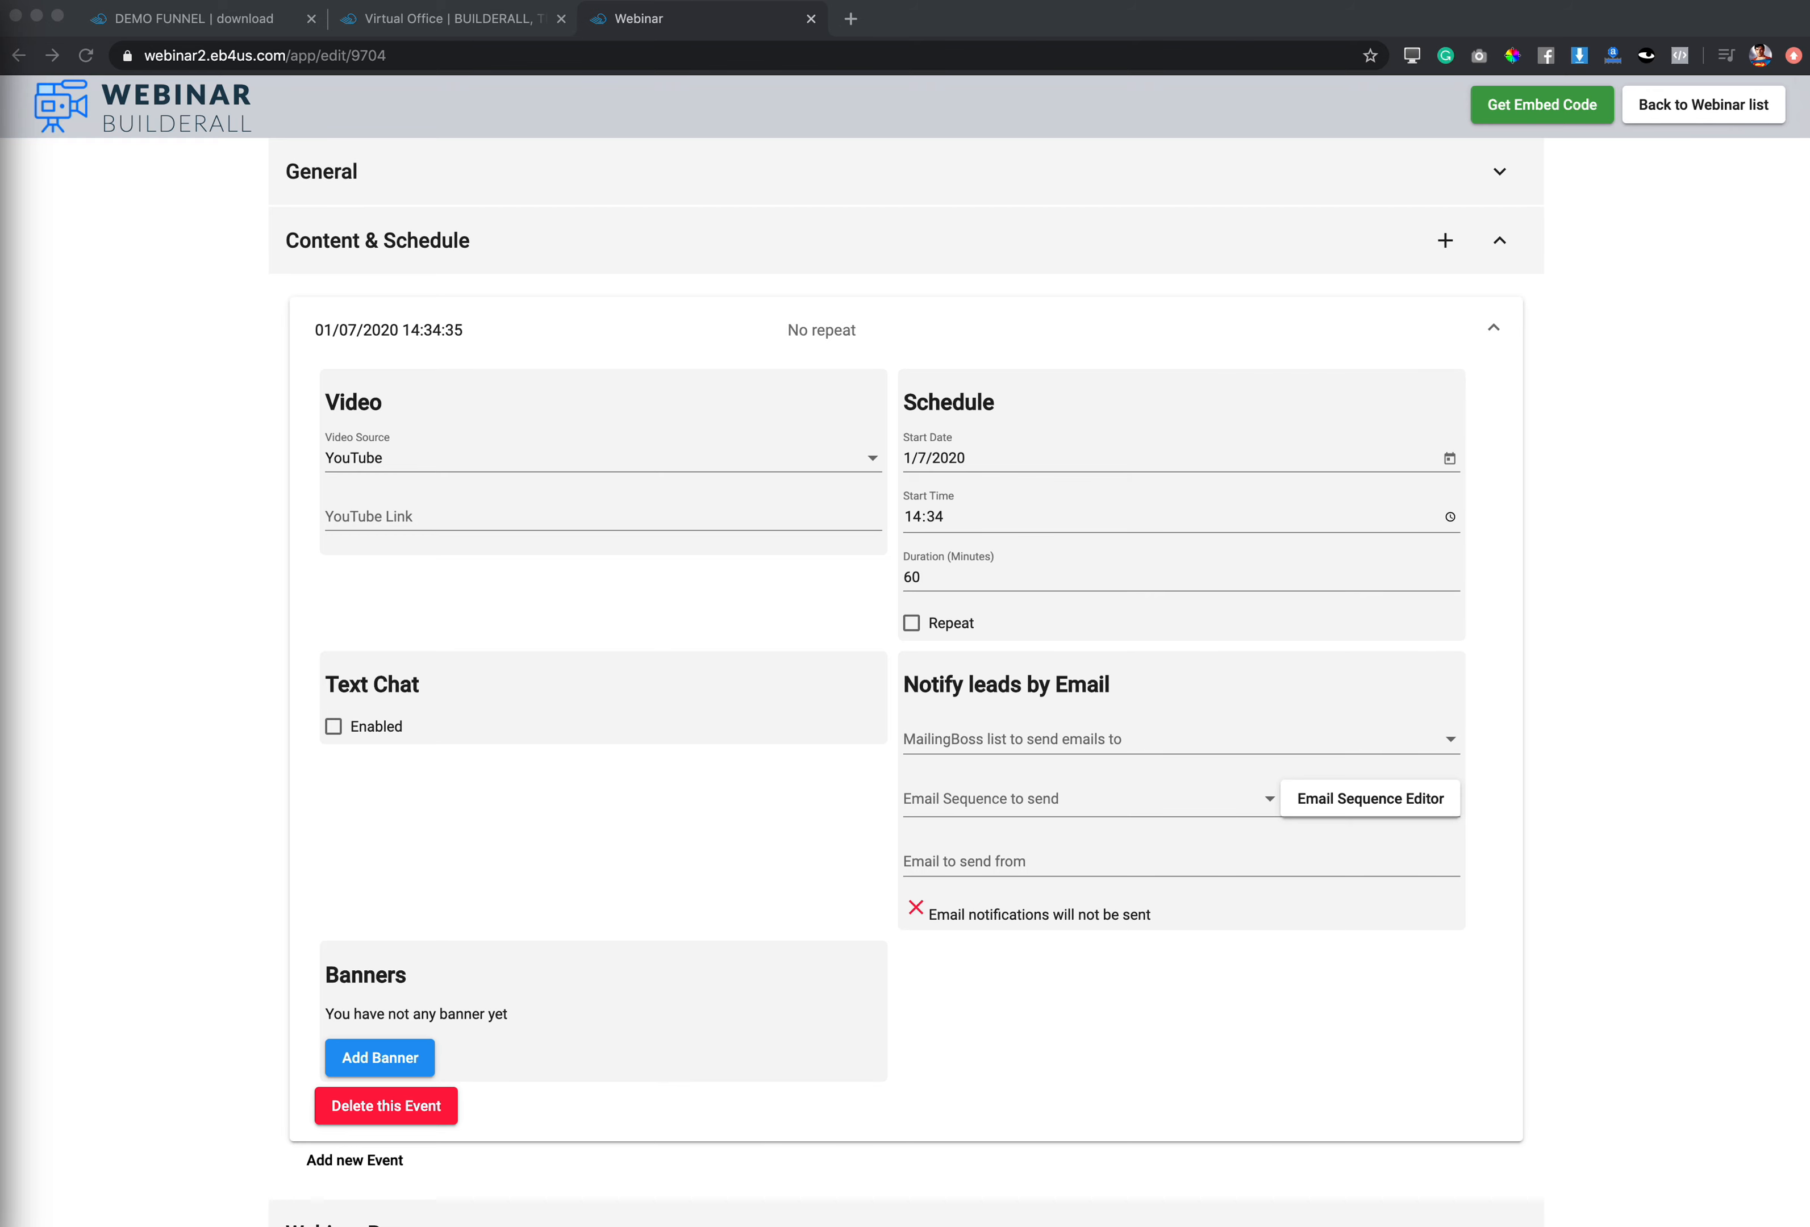
{"action": "left_click", "coordinate": [375, 507]}
{"action": "type", "text": "https://www.youtube.com/watch?v=hy4GxajnoFc"}
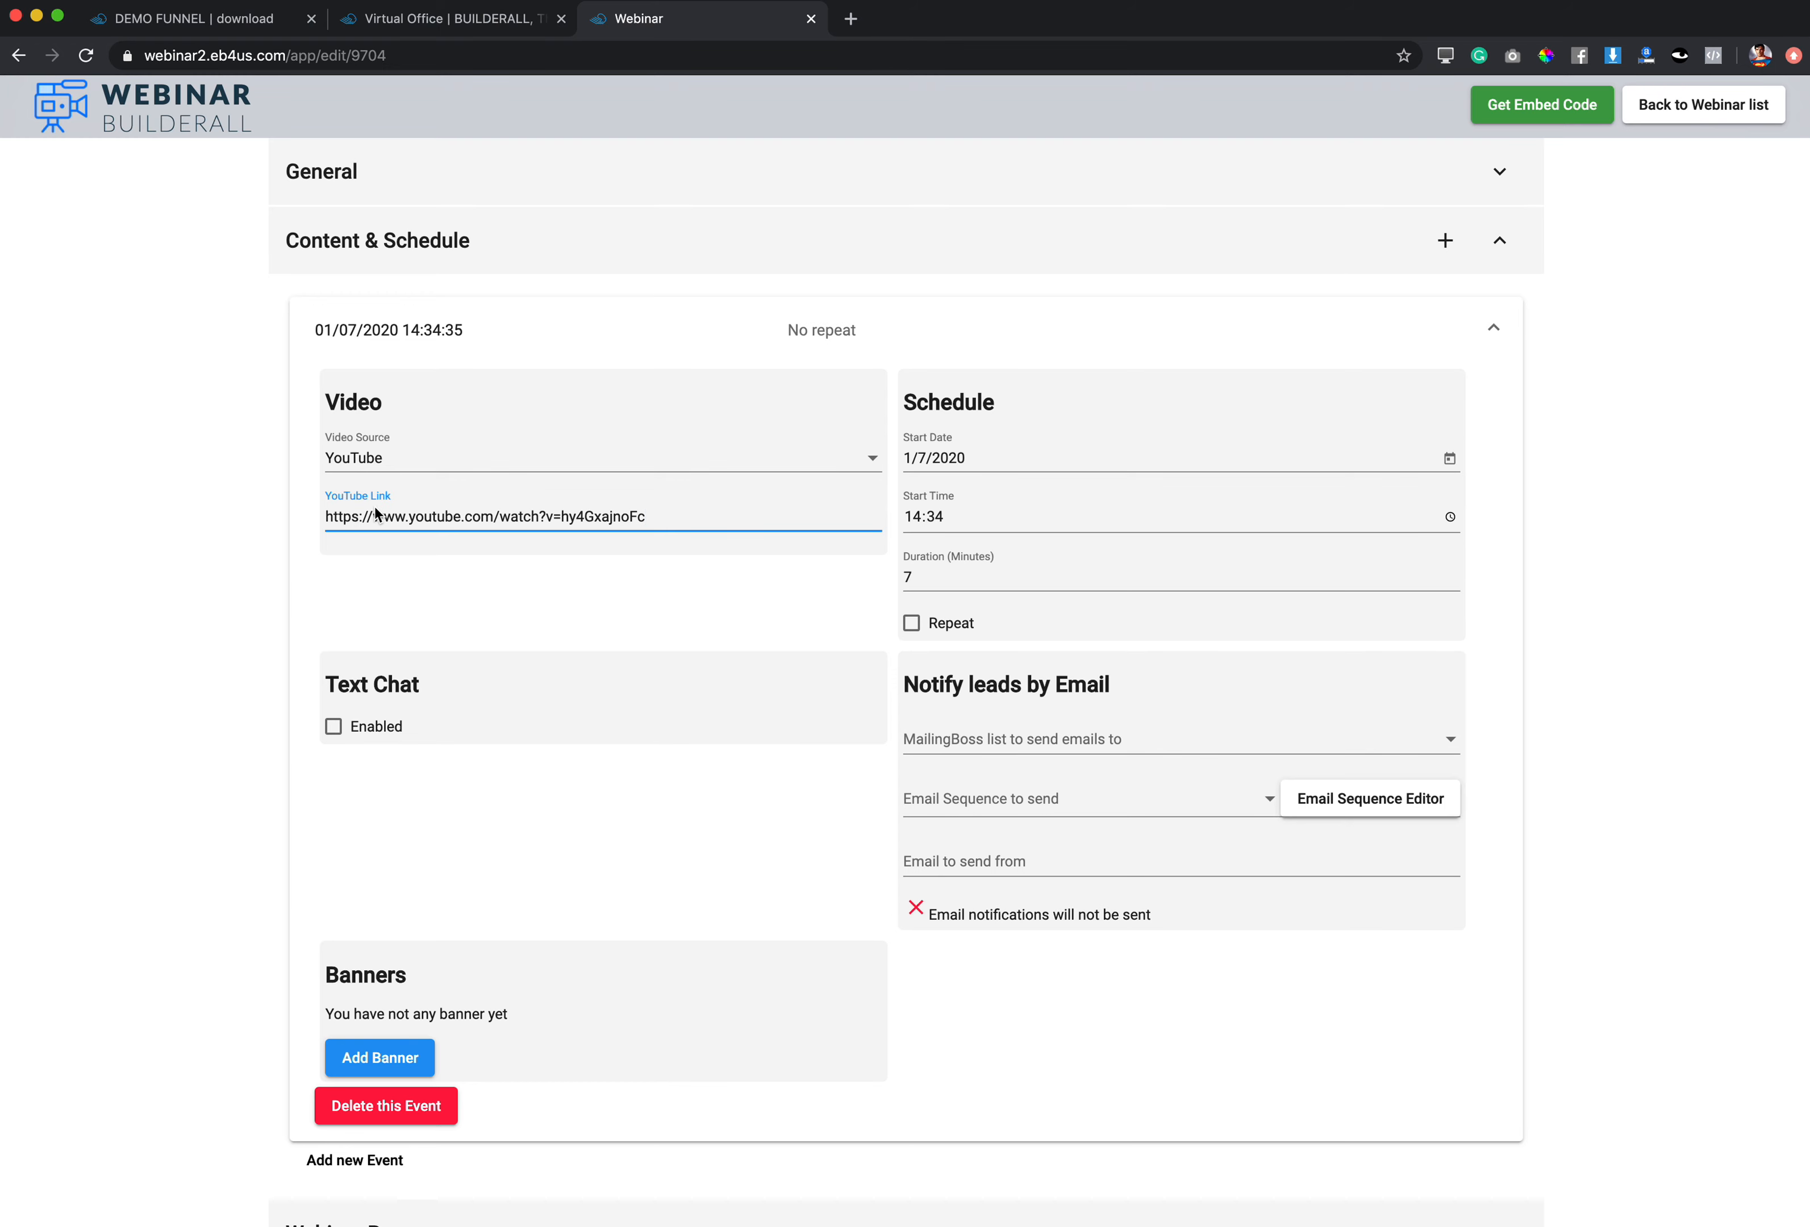
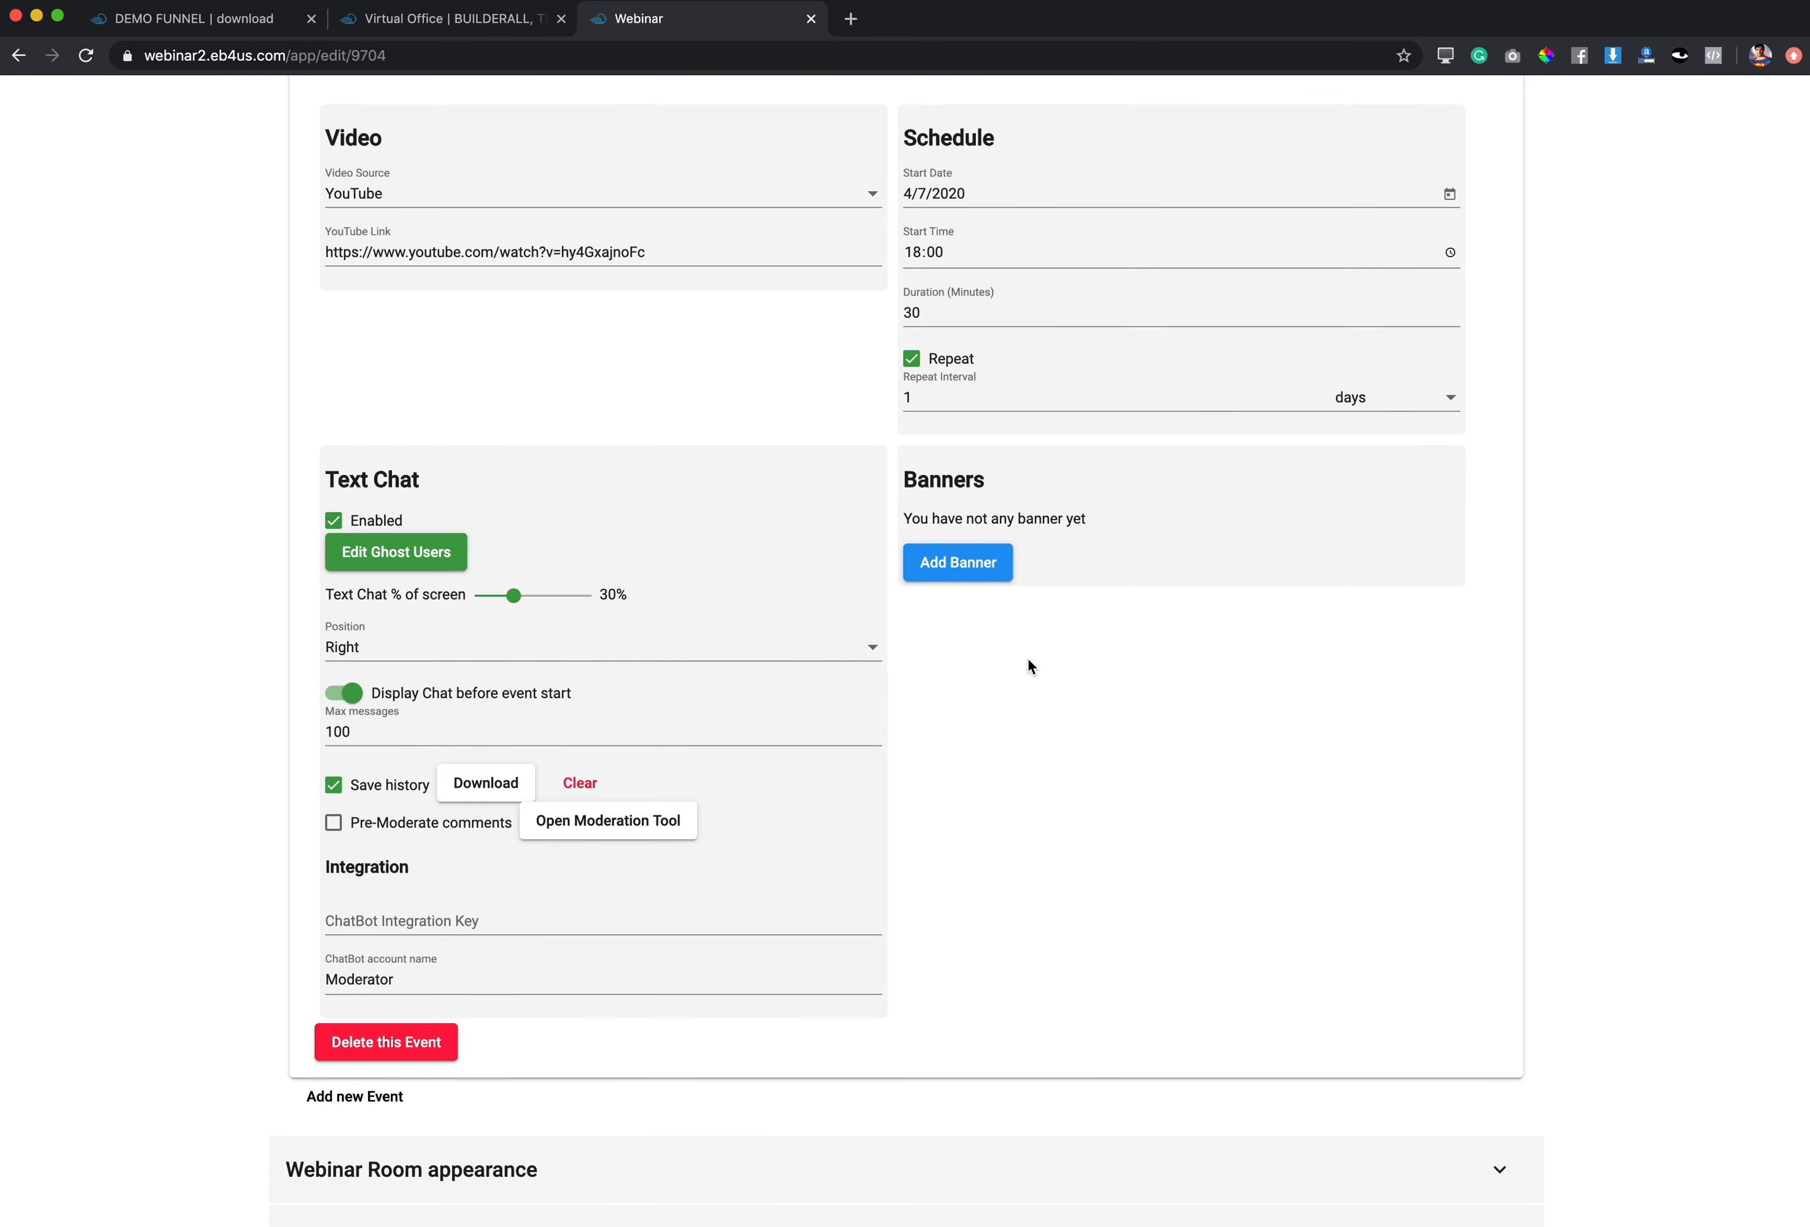
Step: Scroll back up to the Content & Schedule header
{"action": "scroll", "coordinate": [1030, 665], "scroll_direction": "up", "scroll_amount": 3}
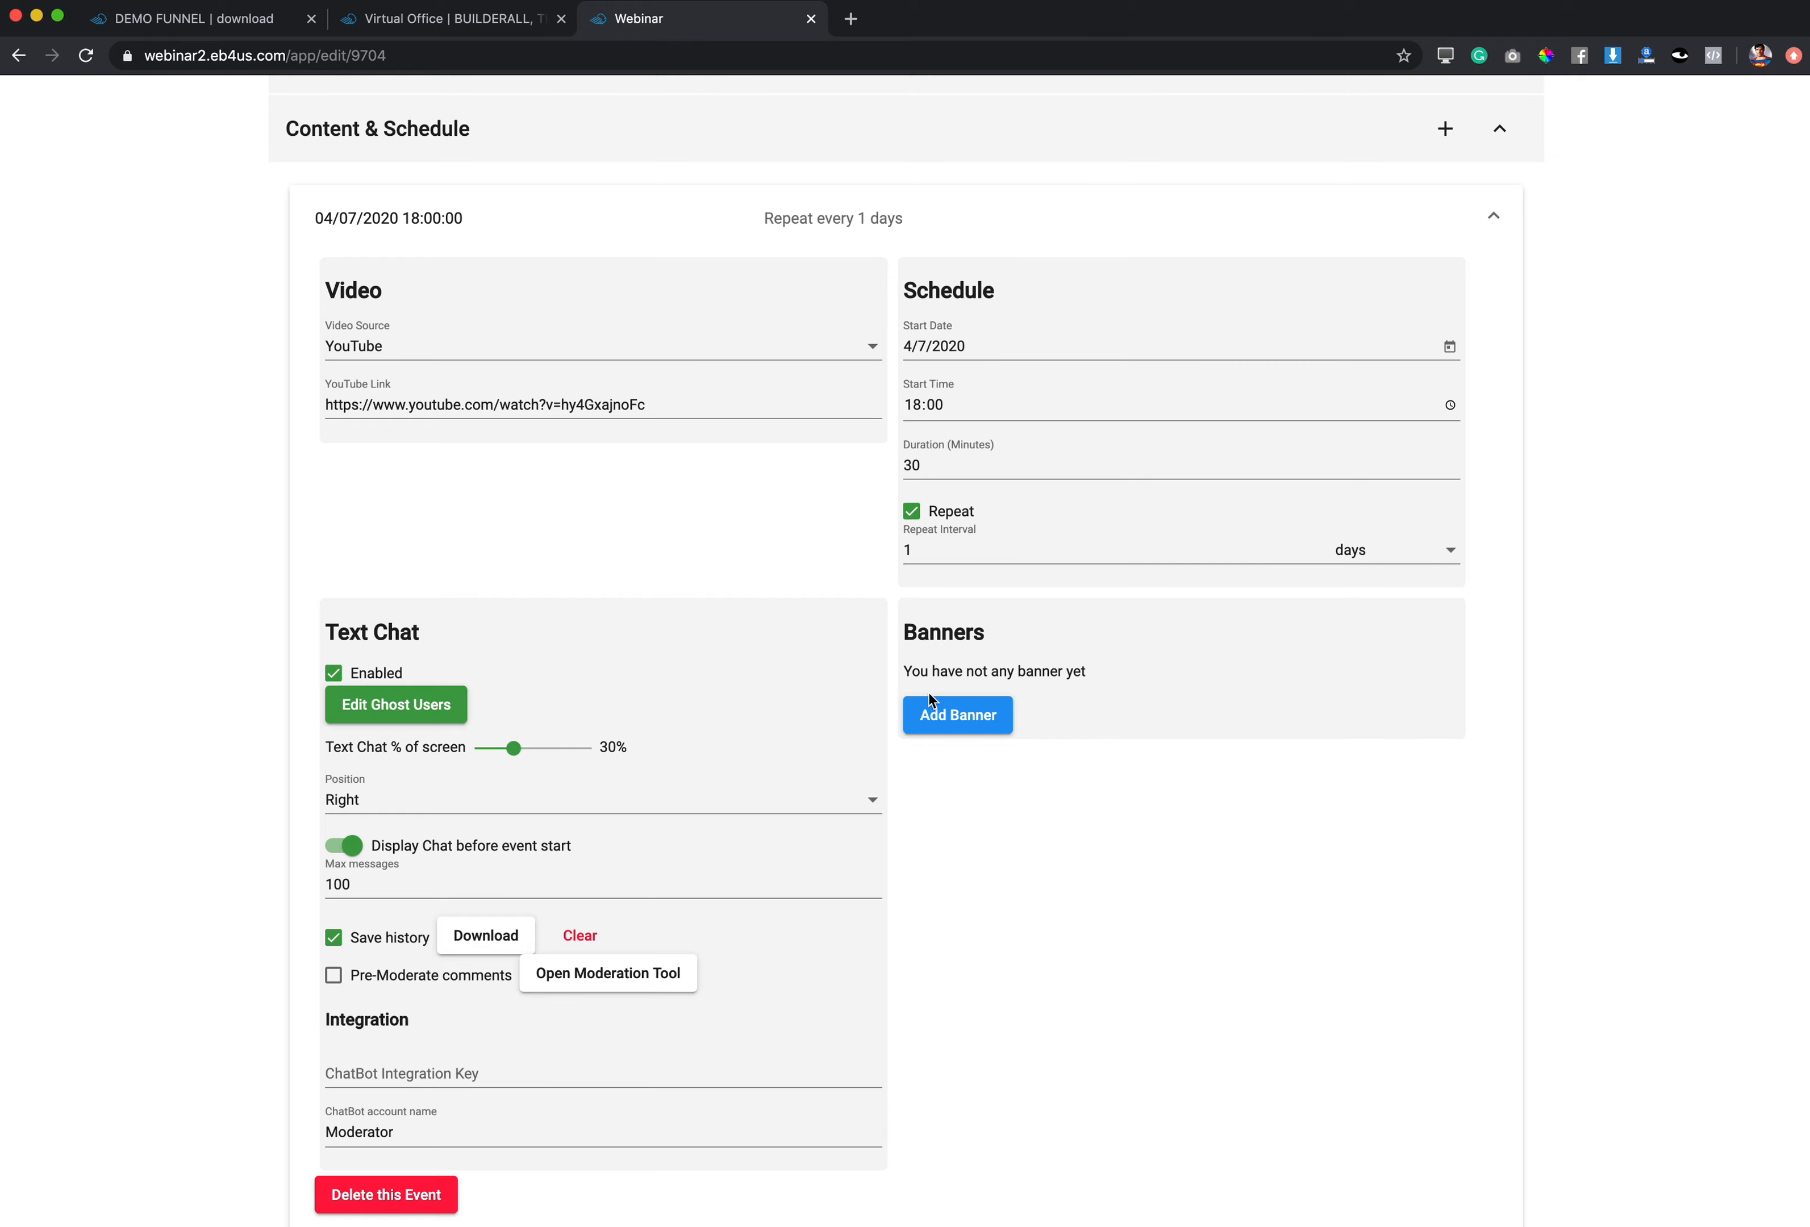
Step: Add an Image-type banner and upload the WhatsApp Demo Funnel poster from the desktop
{"action": "left_click", "coordinate": [969, 719]}
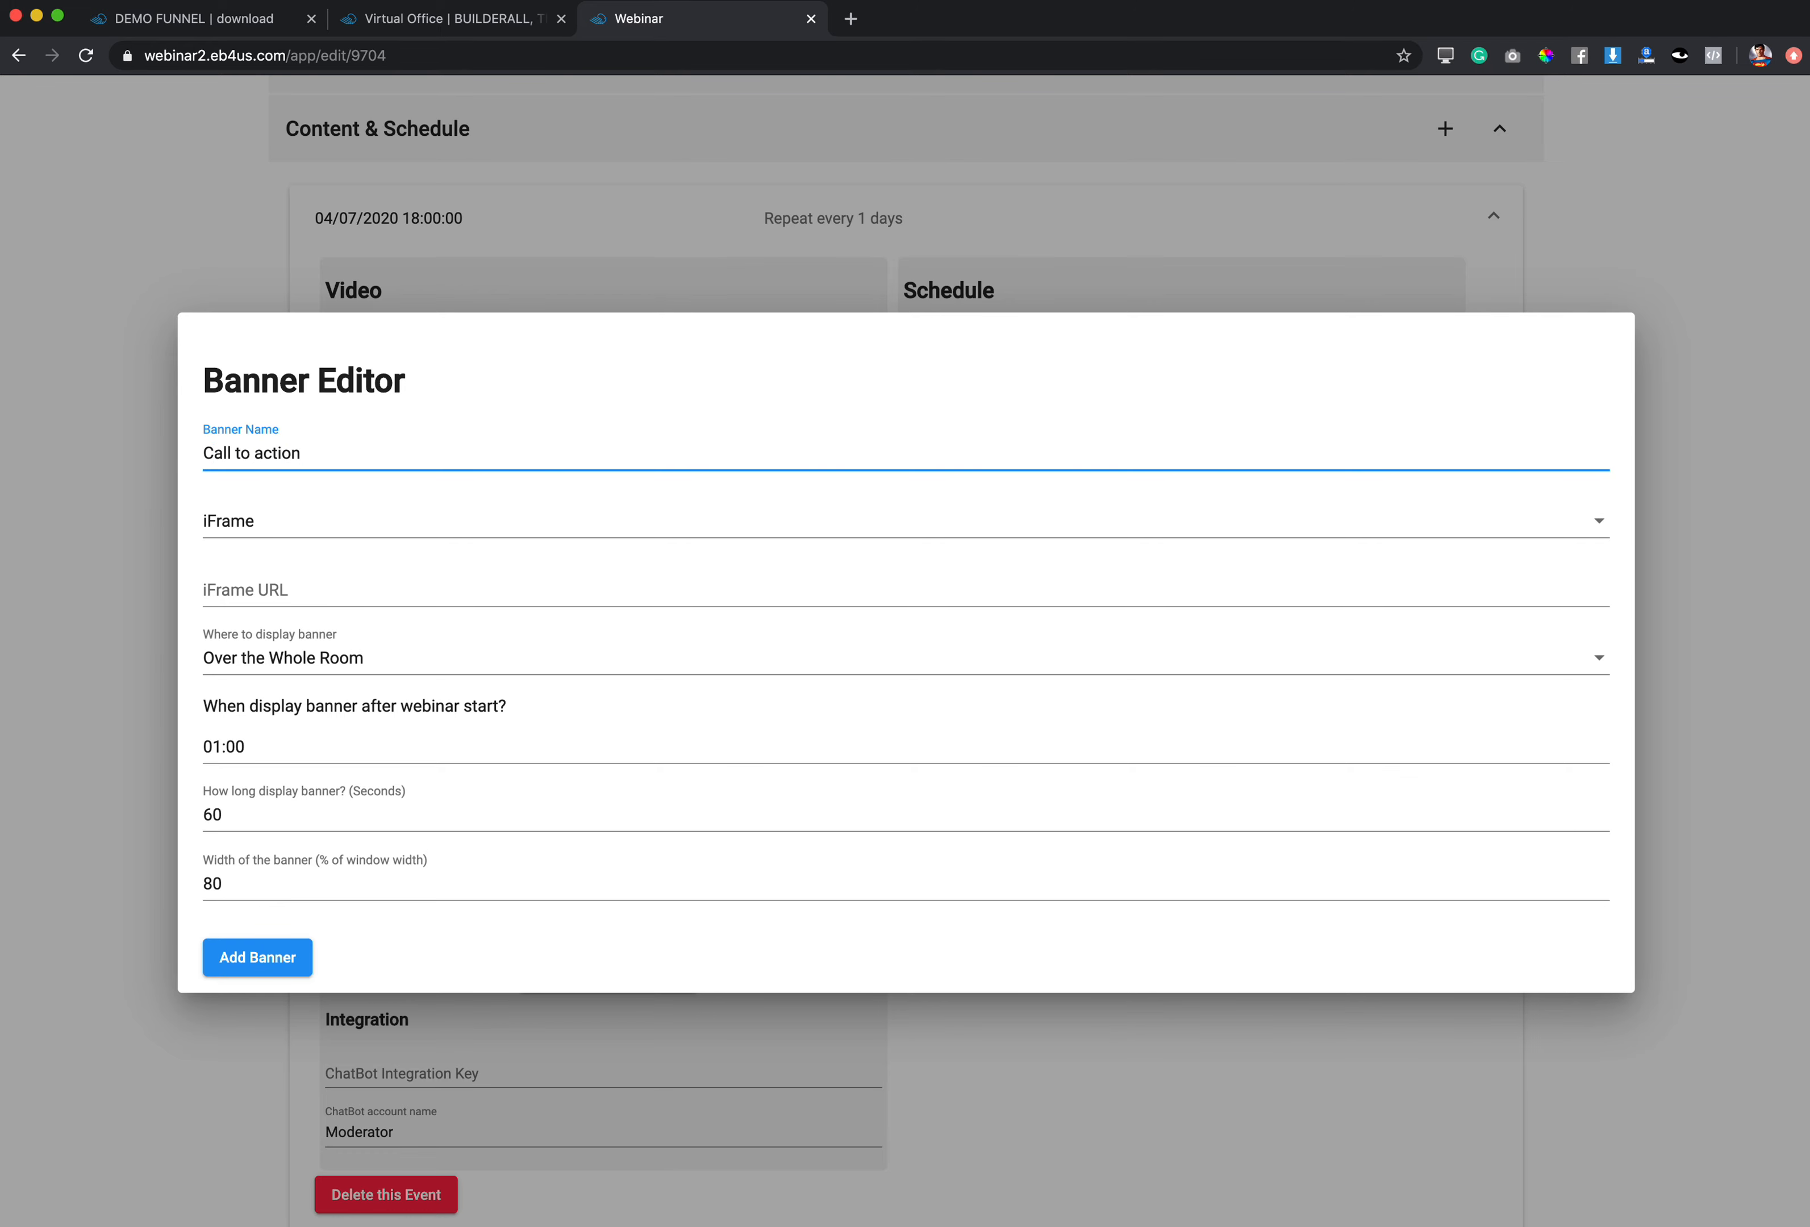
{"action": "left_click", "coordinate": [281, 531]}
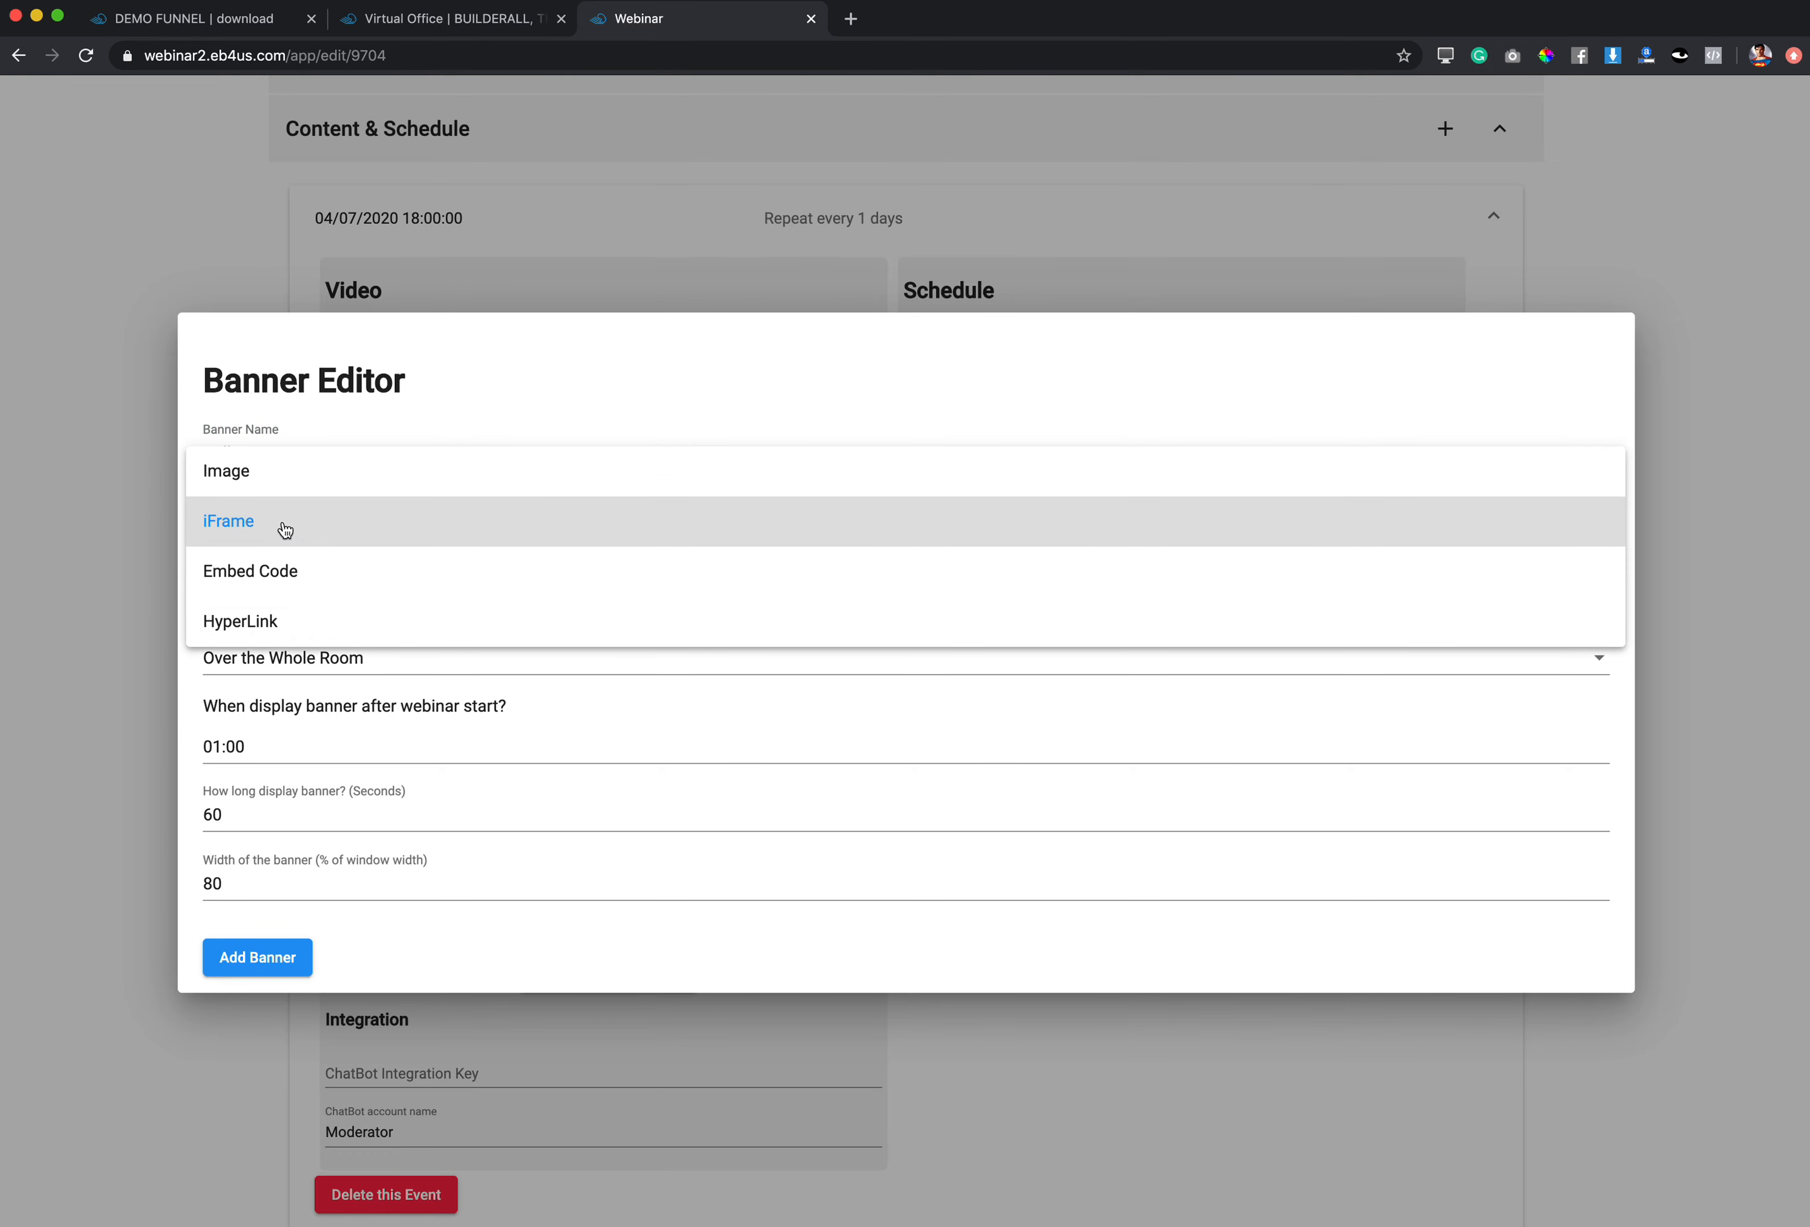
{"action": "left_click", "coordinate": [269, 476]}
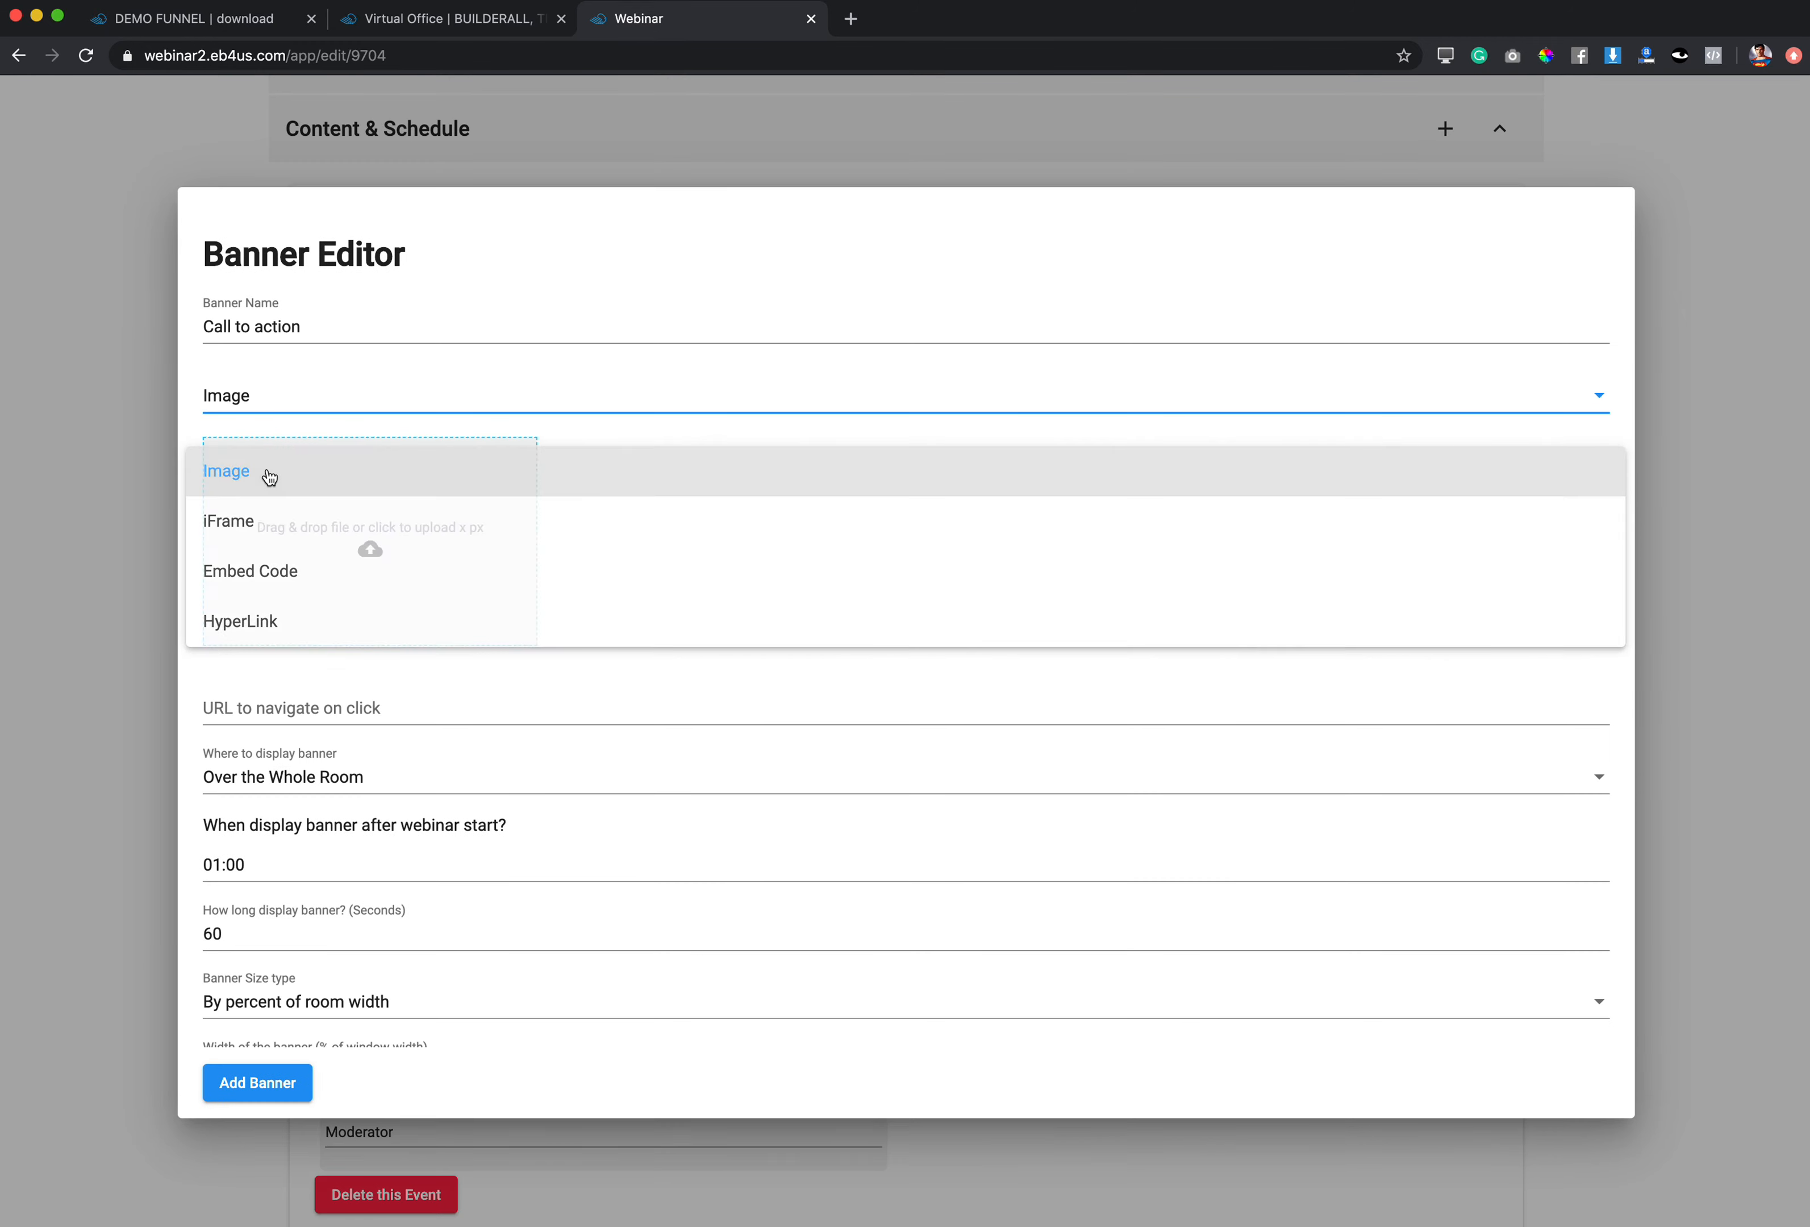
{"action": "left_click", "coordinate": [355, 562]}
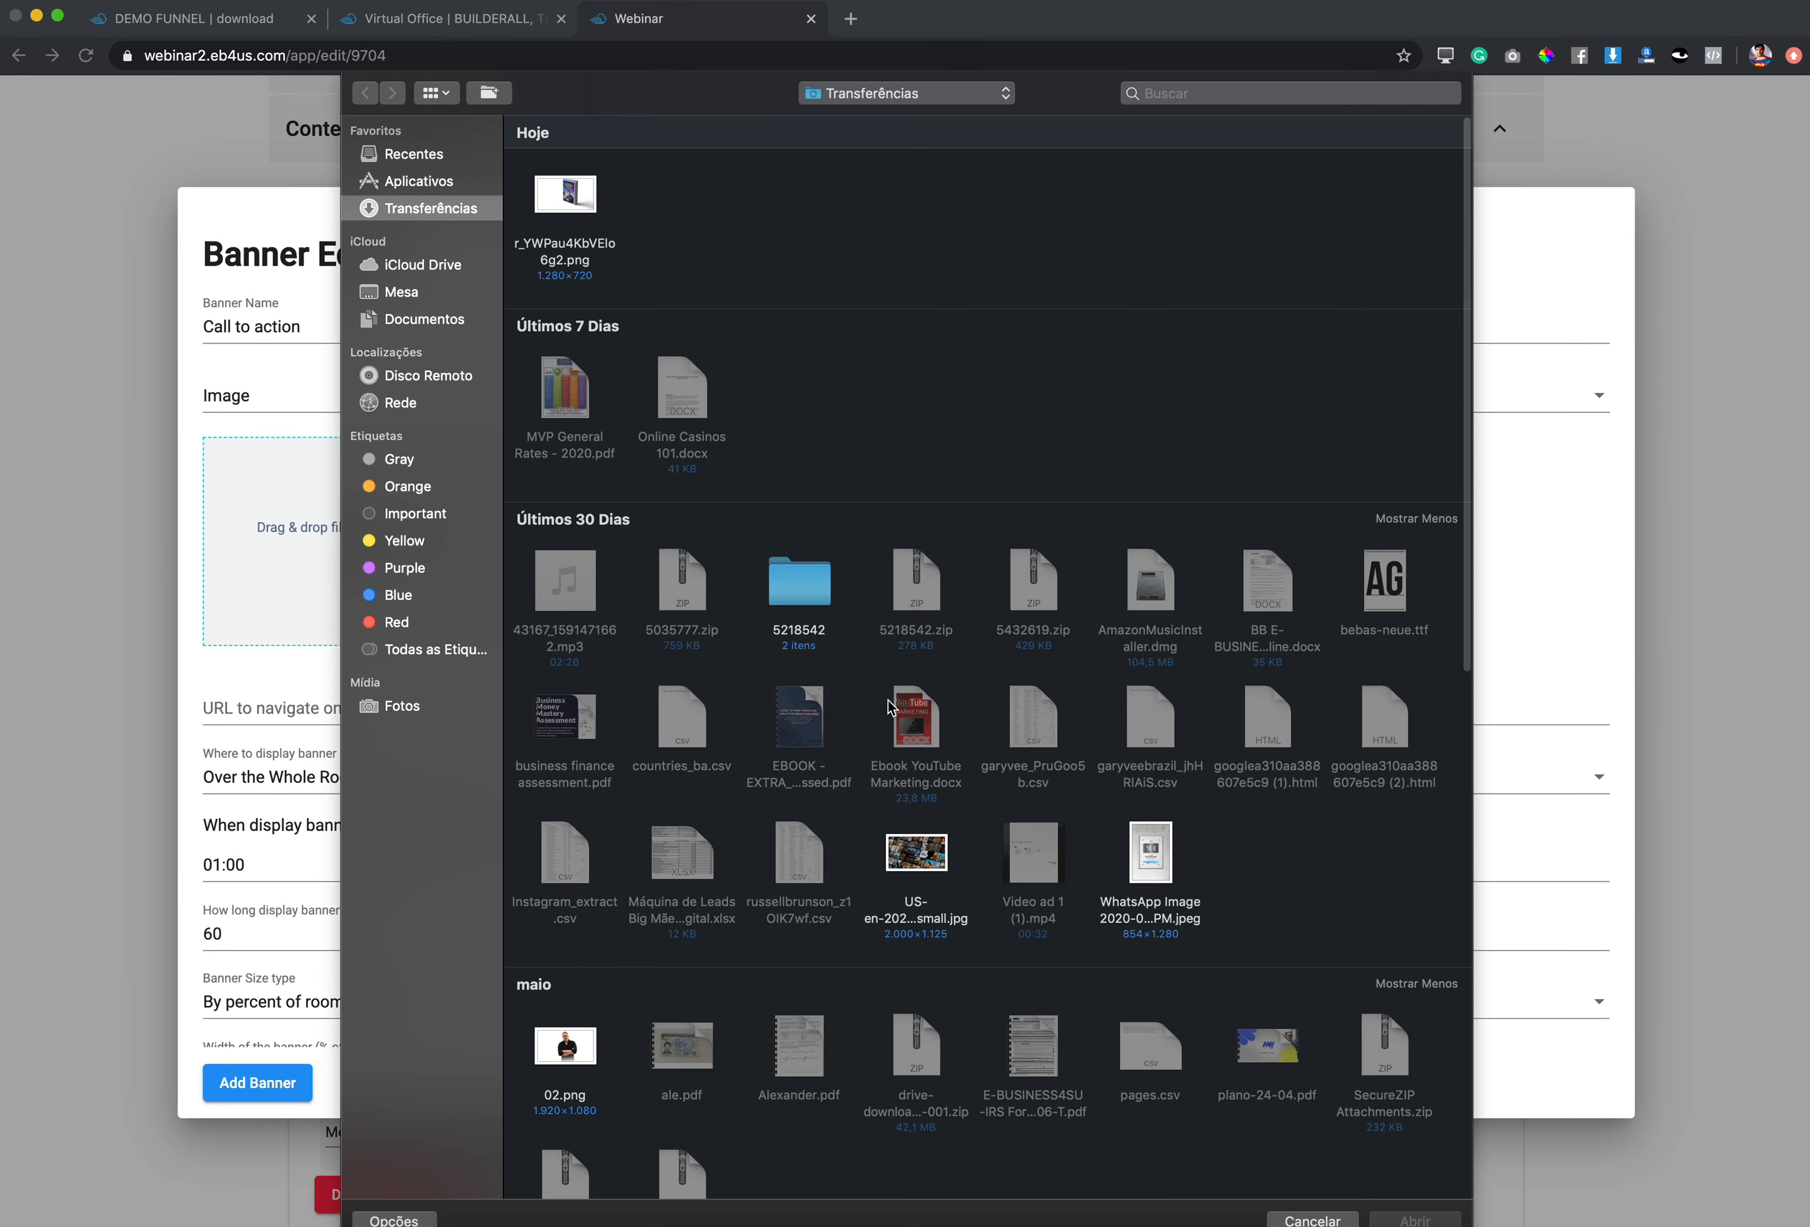
{"action": "scroll", "coordinate": [1001, 708], "scroll_direction": "down", "scroll_amount": 10}
{"action": "scroll", "coordinate": [1001, 708], "scroll_direction": "down", "scroll_amount": 9}
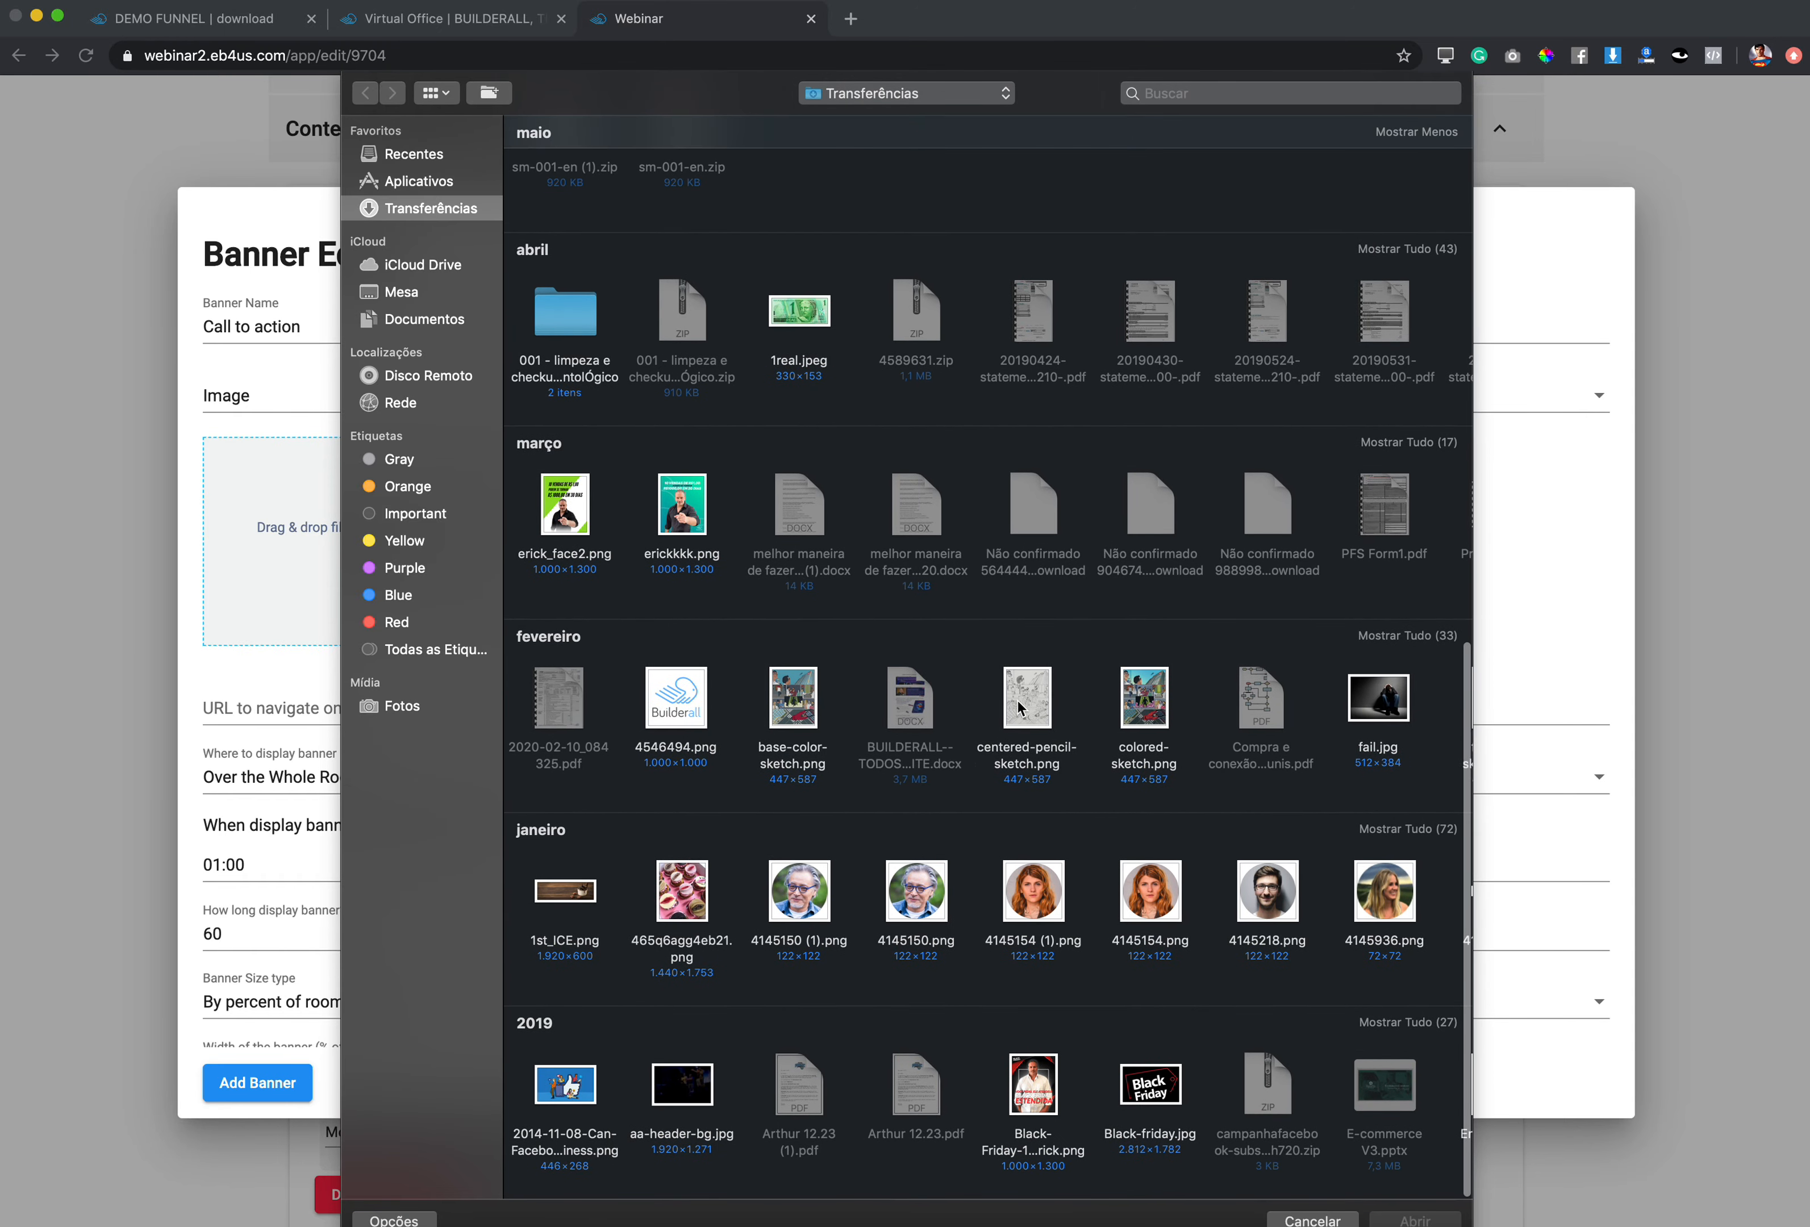
{"action": "scroll", "coordinate": [1017, 707], "scroll_direction": "up", "scroll_amount": 11}
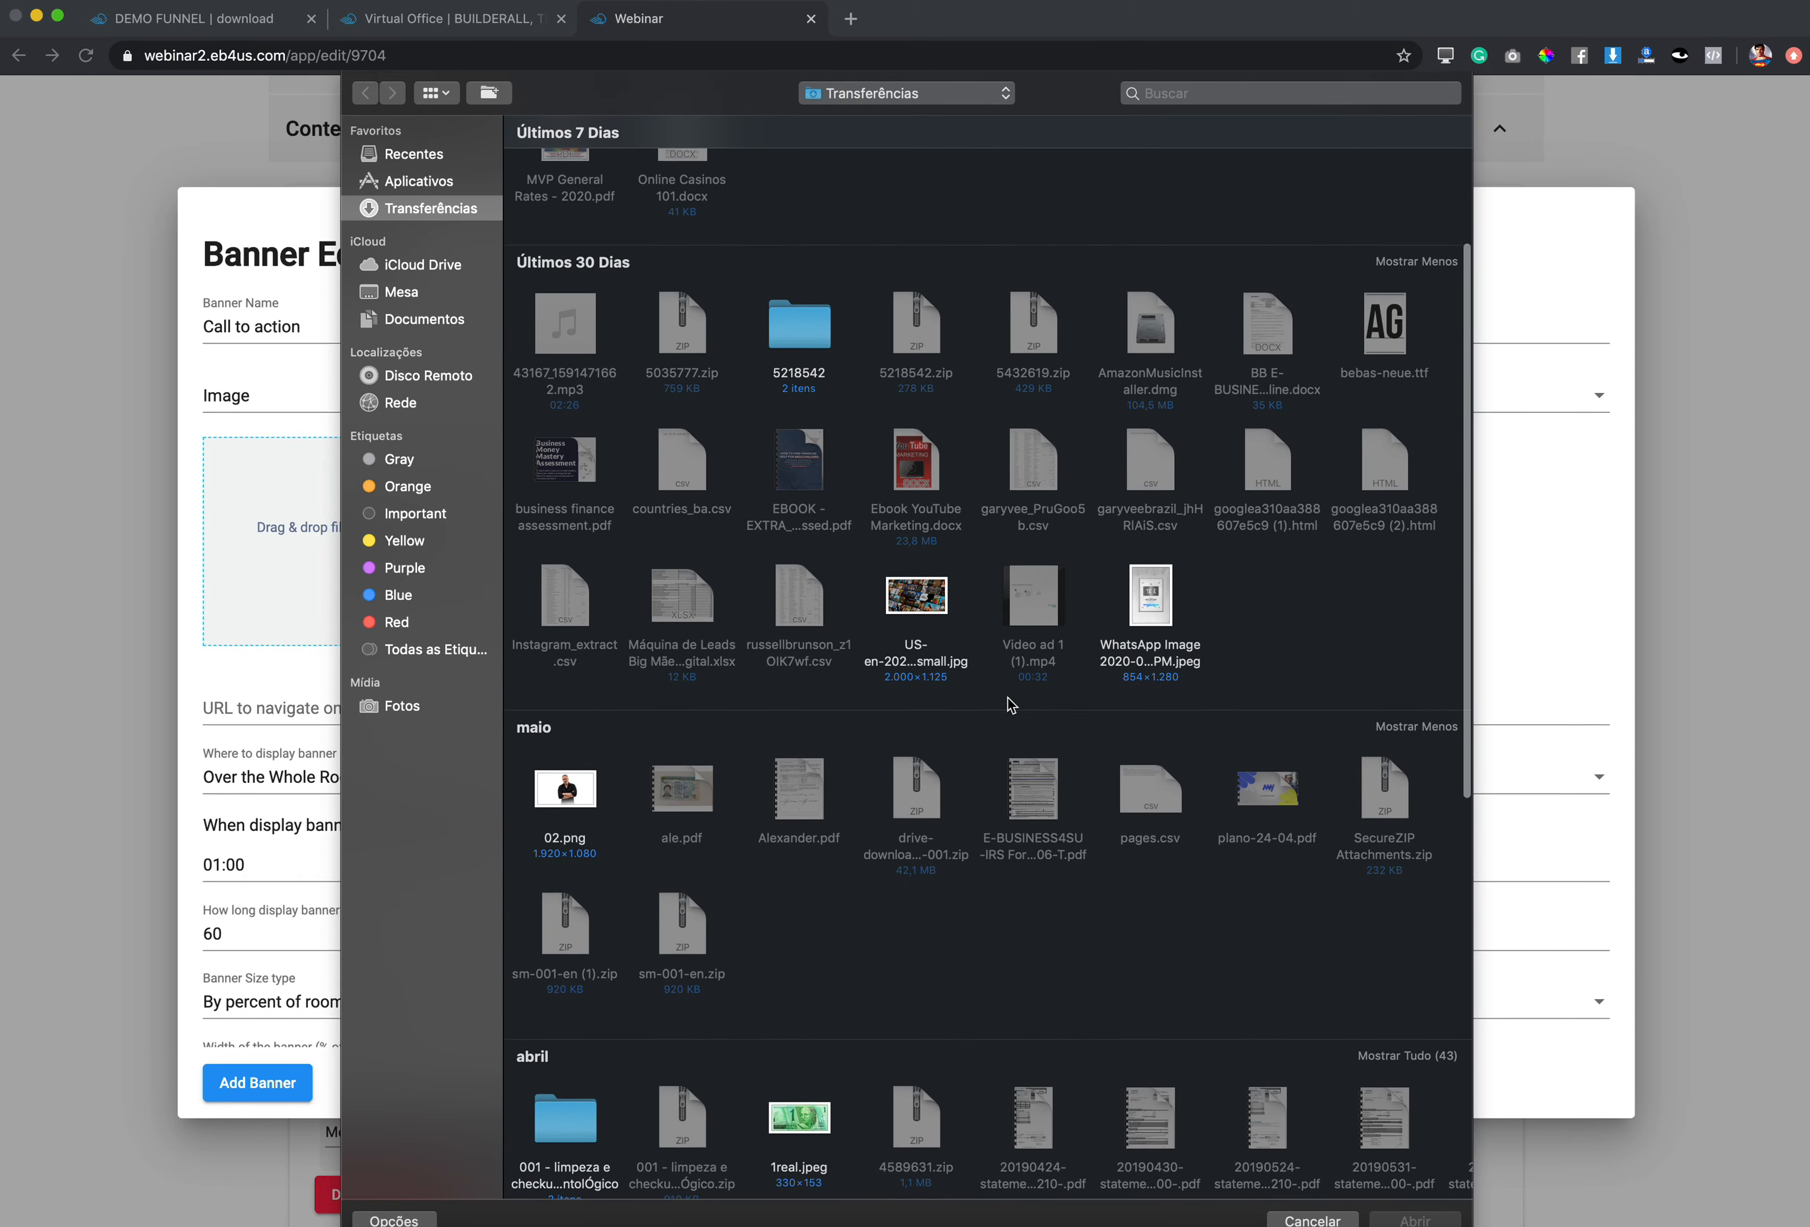
{"action": "scroll", "coordinate": [1011, 704], "scroll_direction": "up", "scroll_amount": 5}
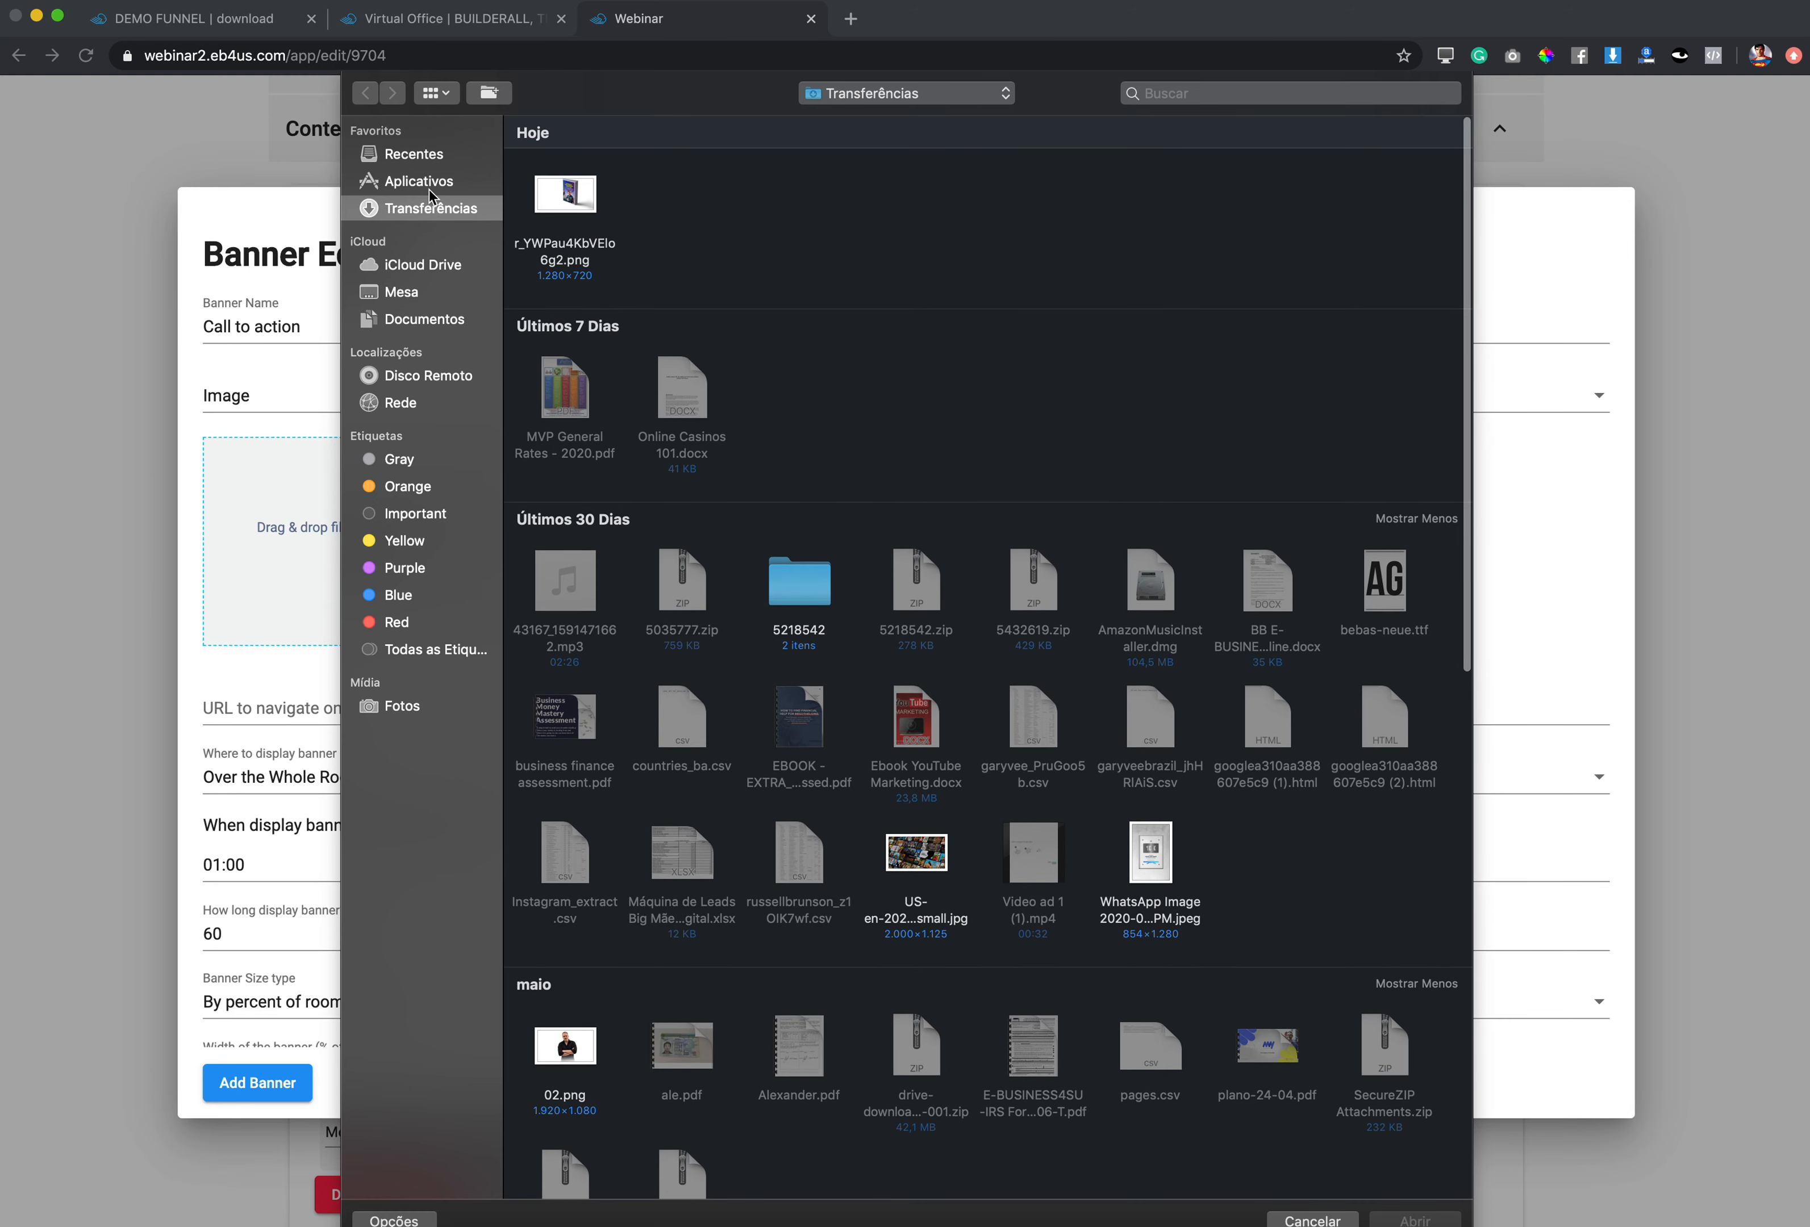
{"action": "left_click", "coordinate": [407, 294]}
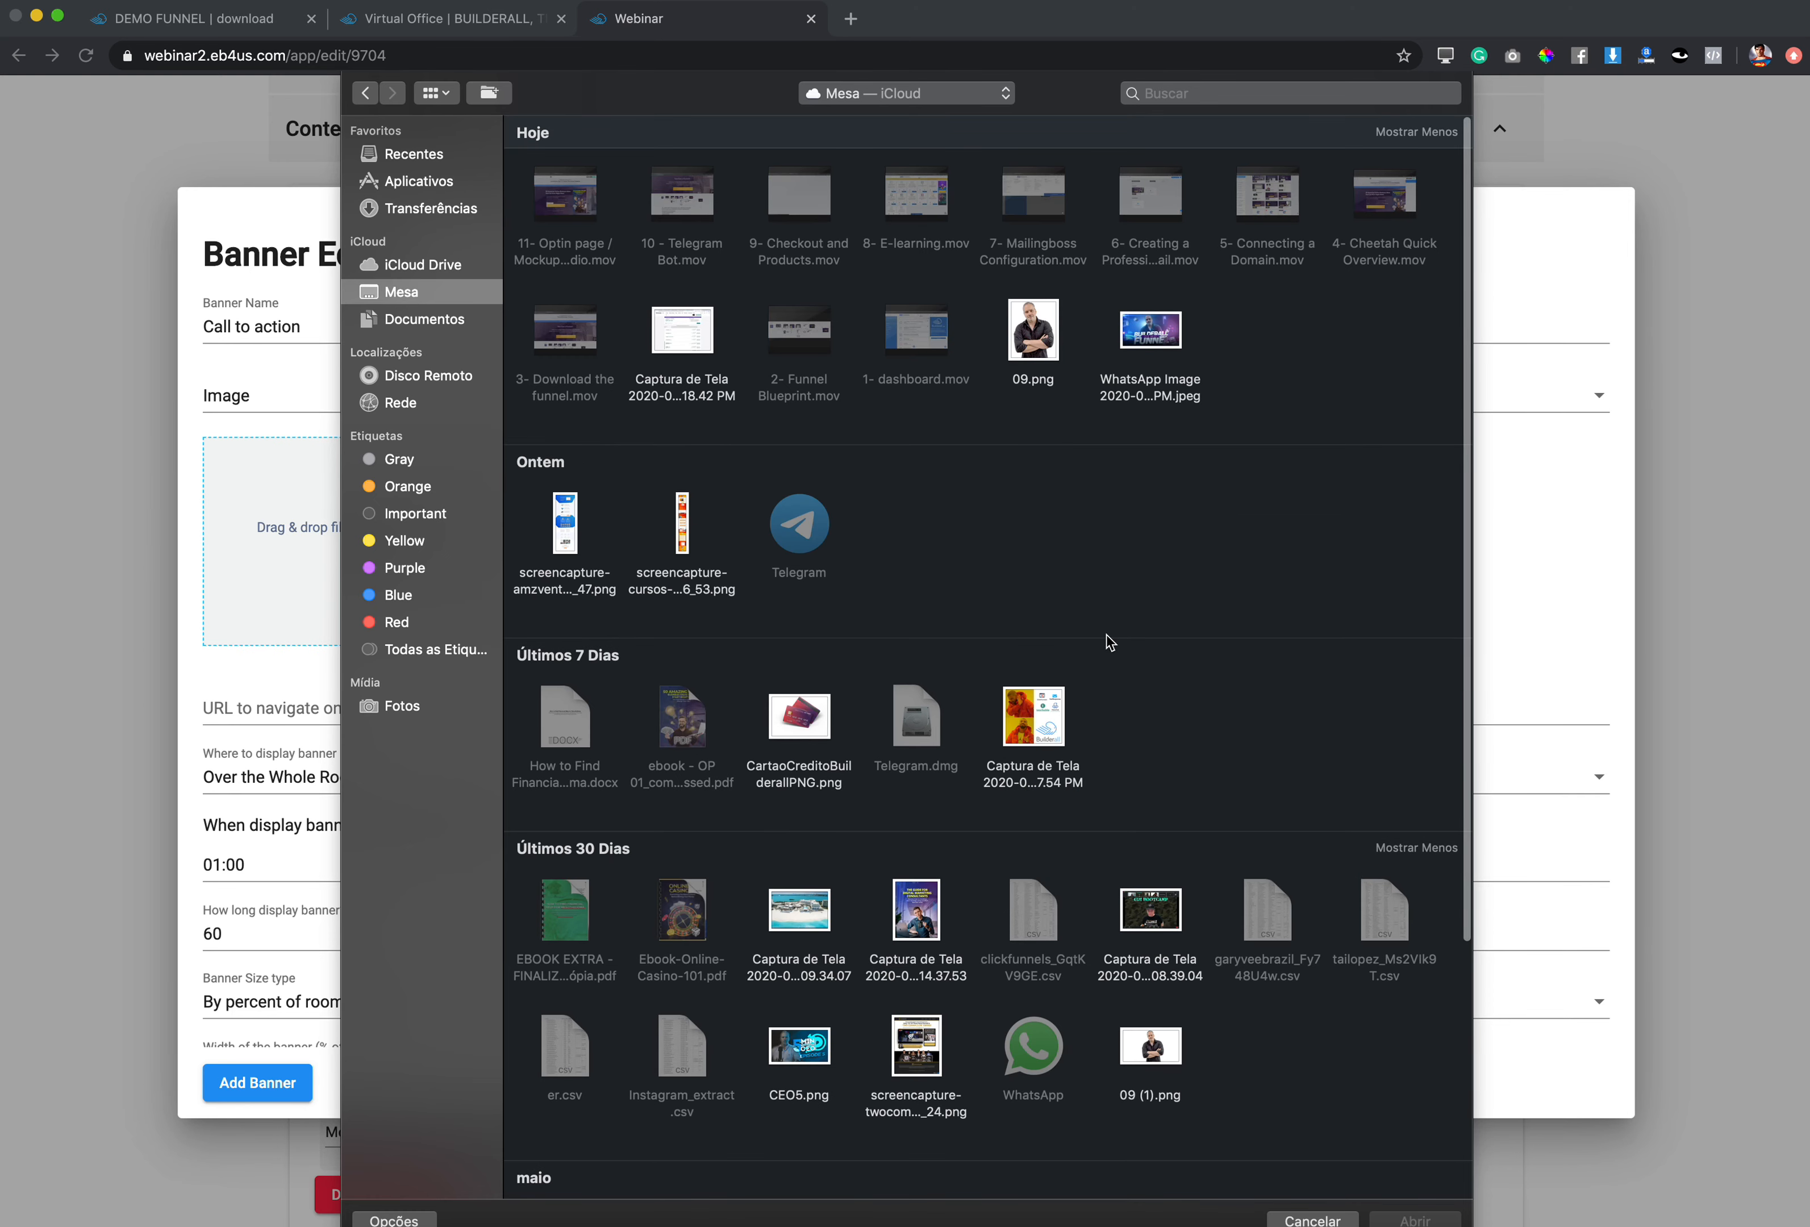
{"action": "scroll", "coordinate": [1068, 627], "scroll_direction": "up", "scroll_amount": 2}
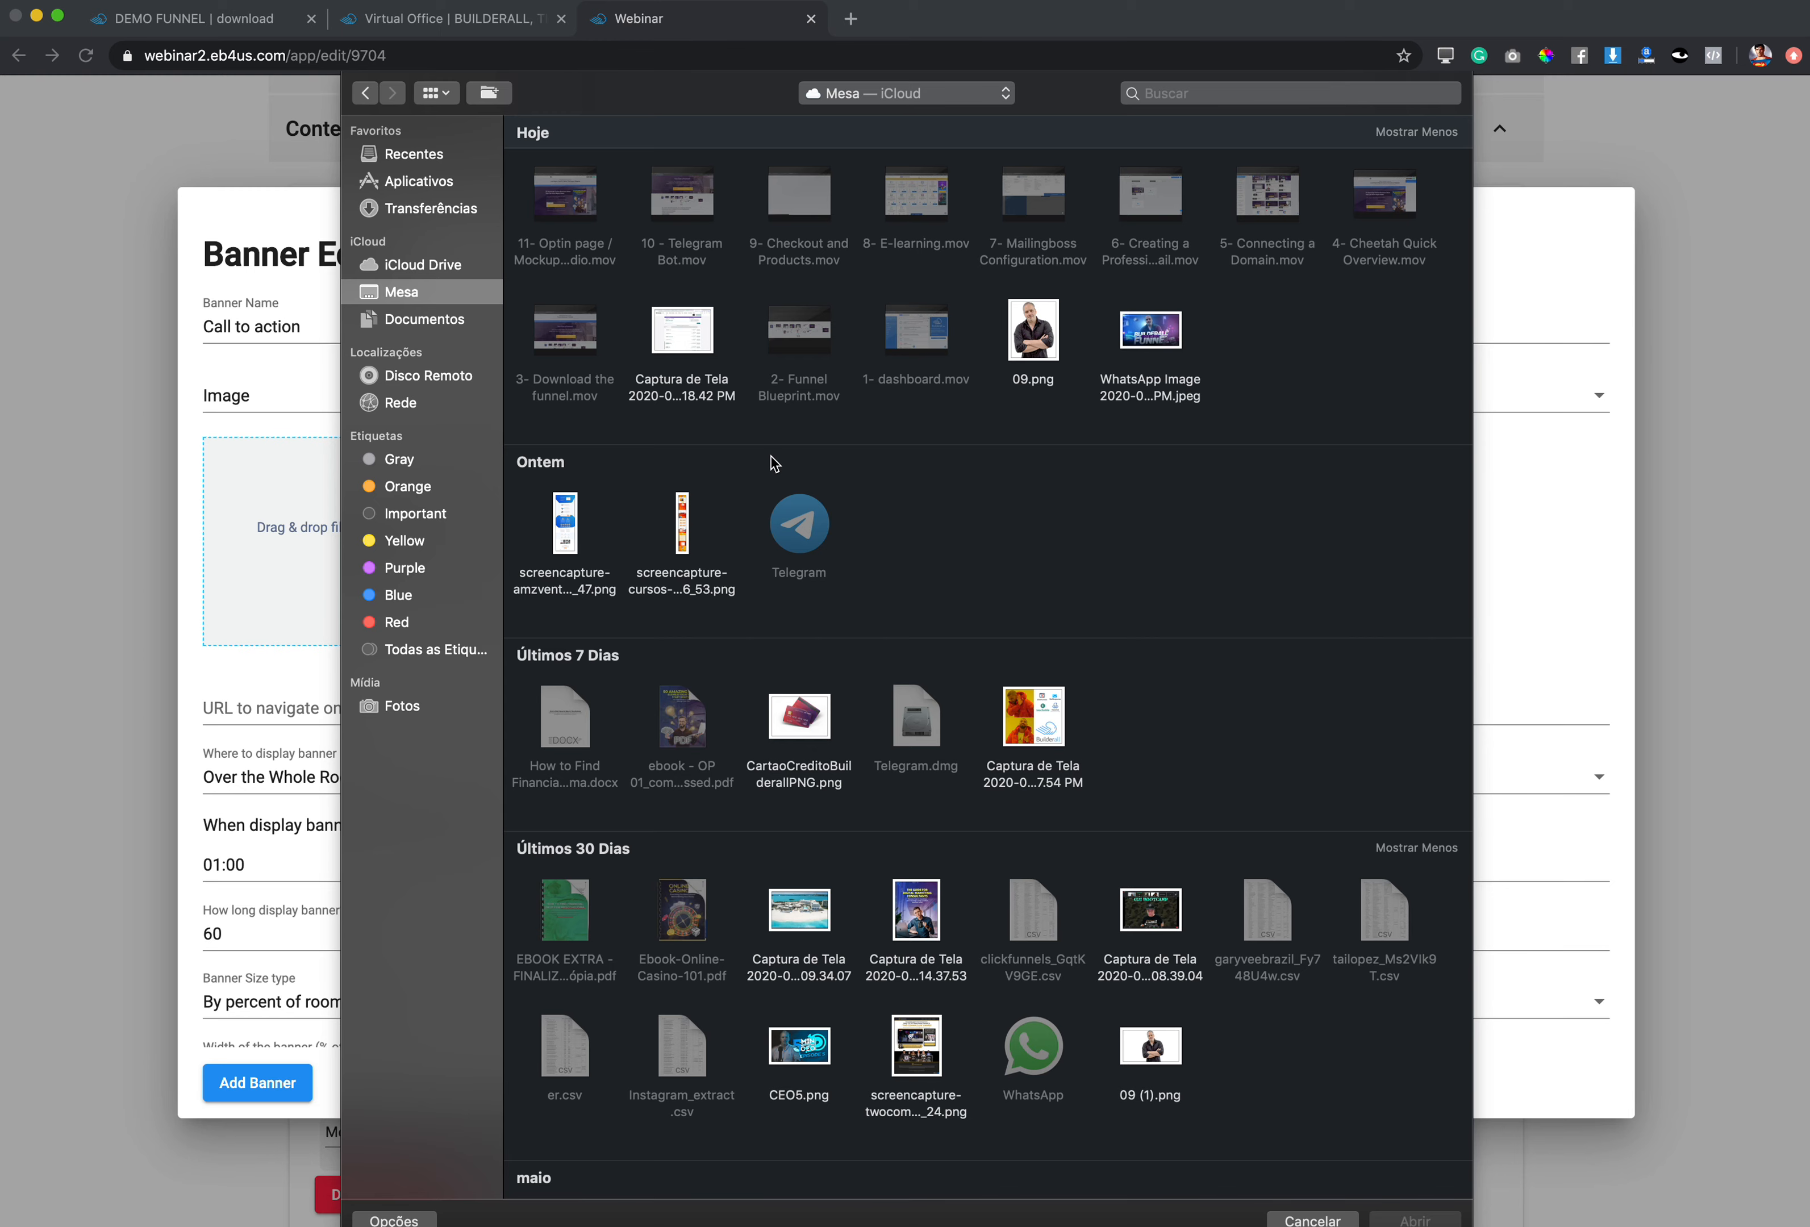
{"action": "left_click", "coordinate": [1148, 336]}
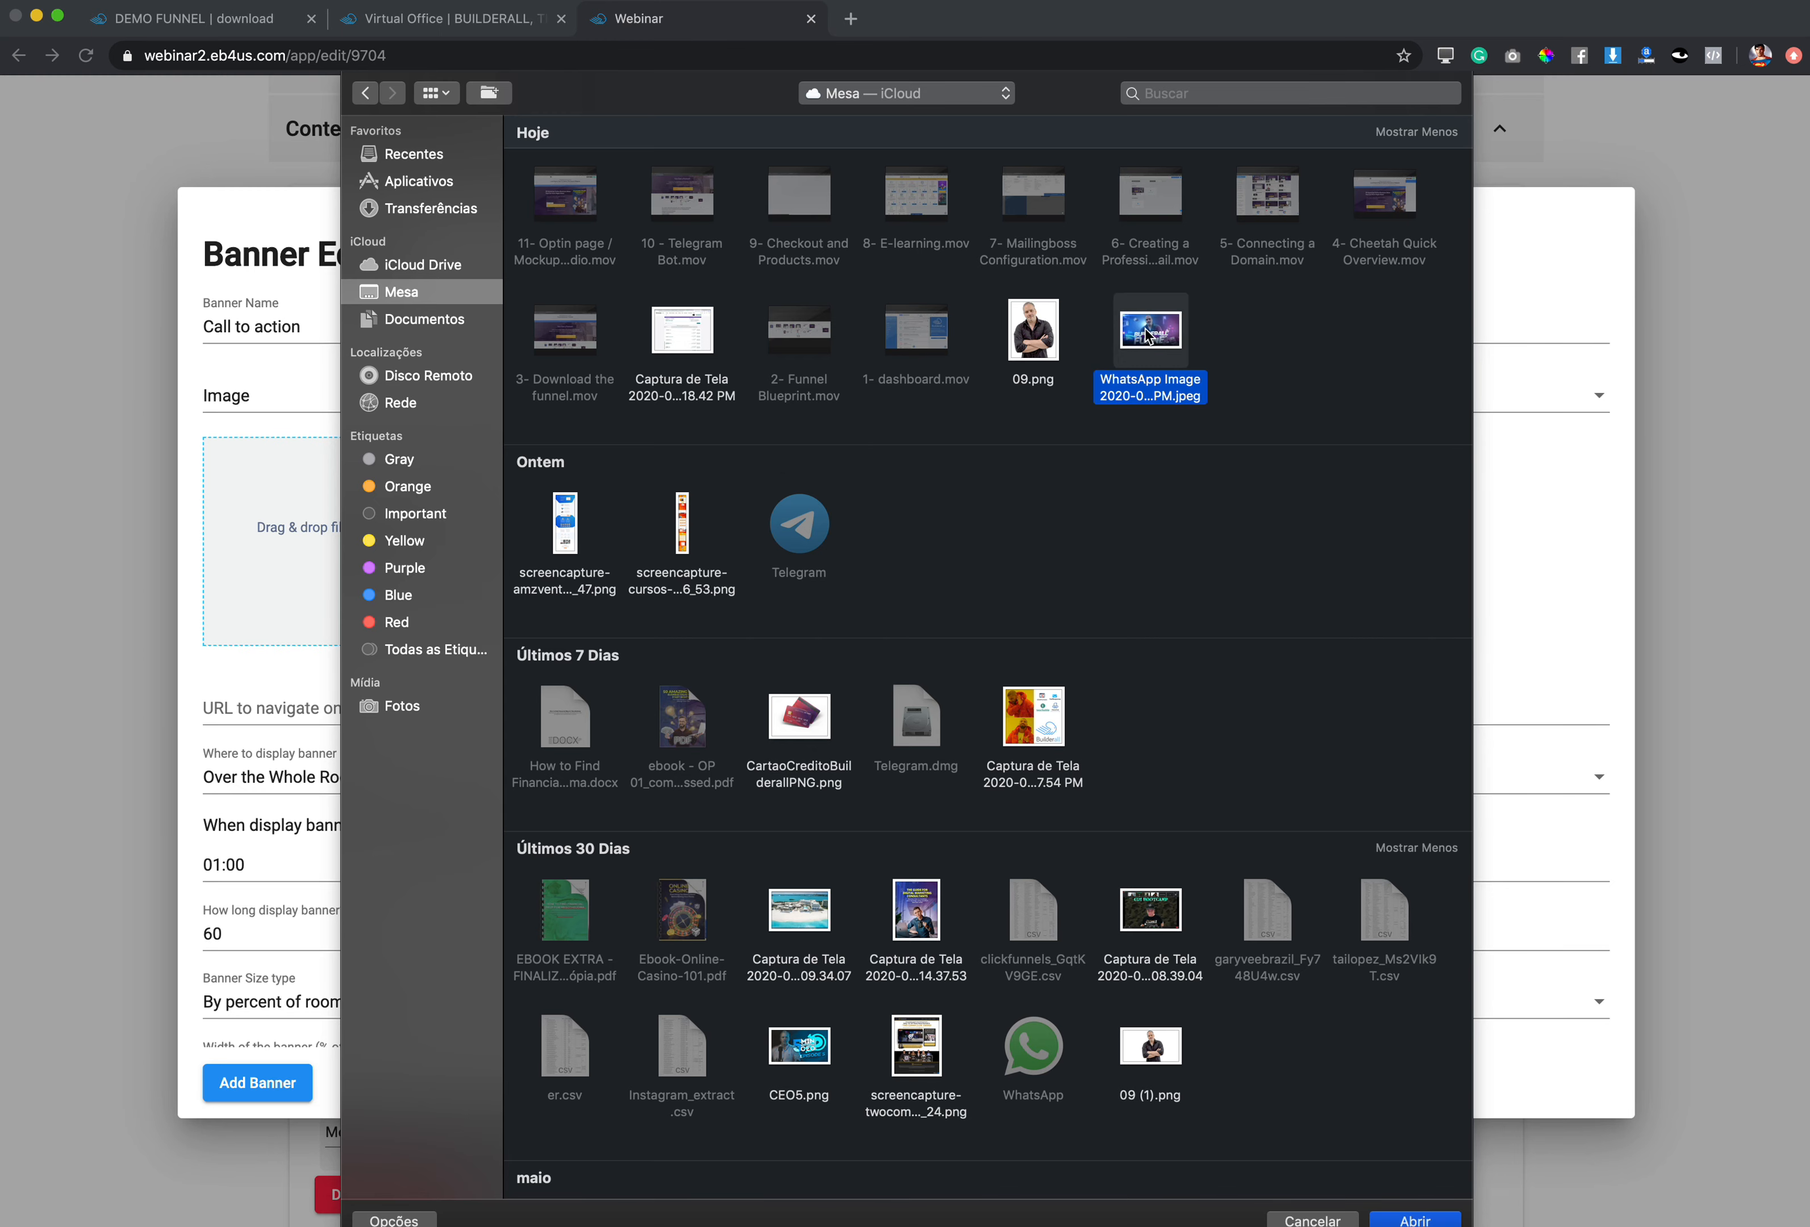
{"action": "left_click", "coordinate": [1420, 1219]}
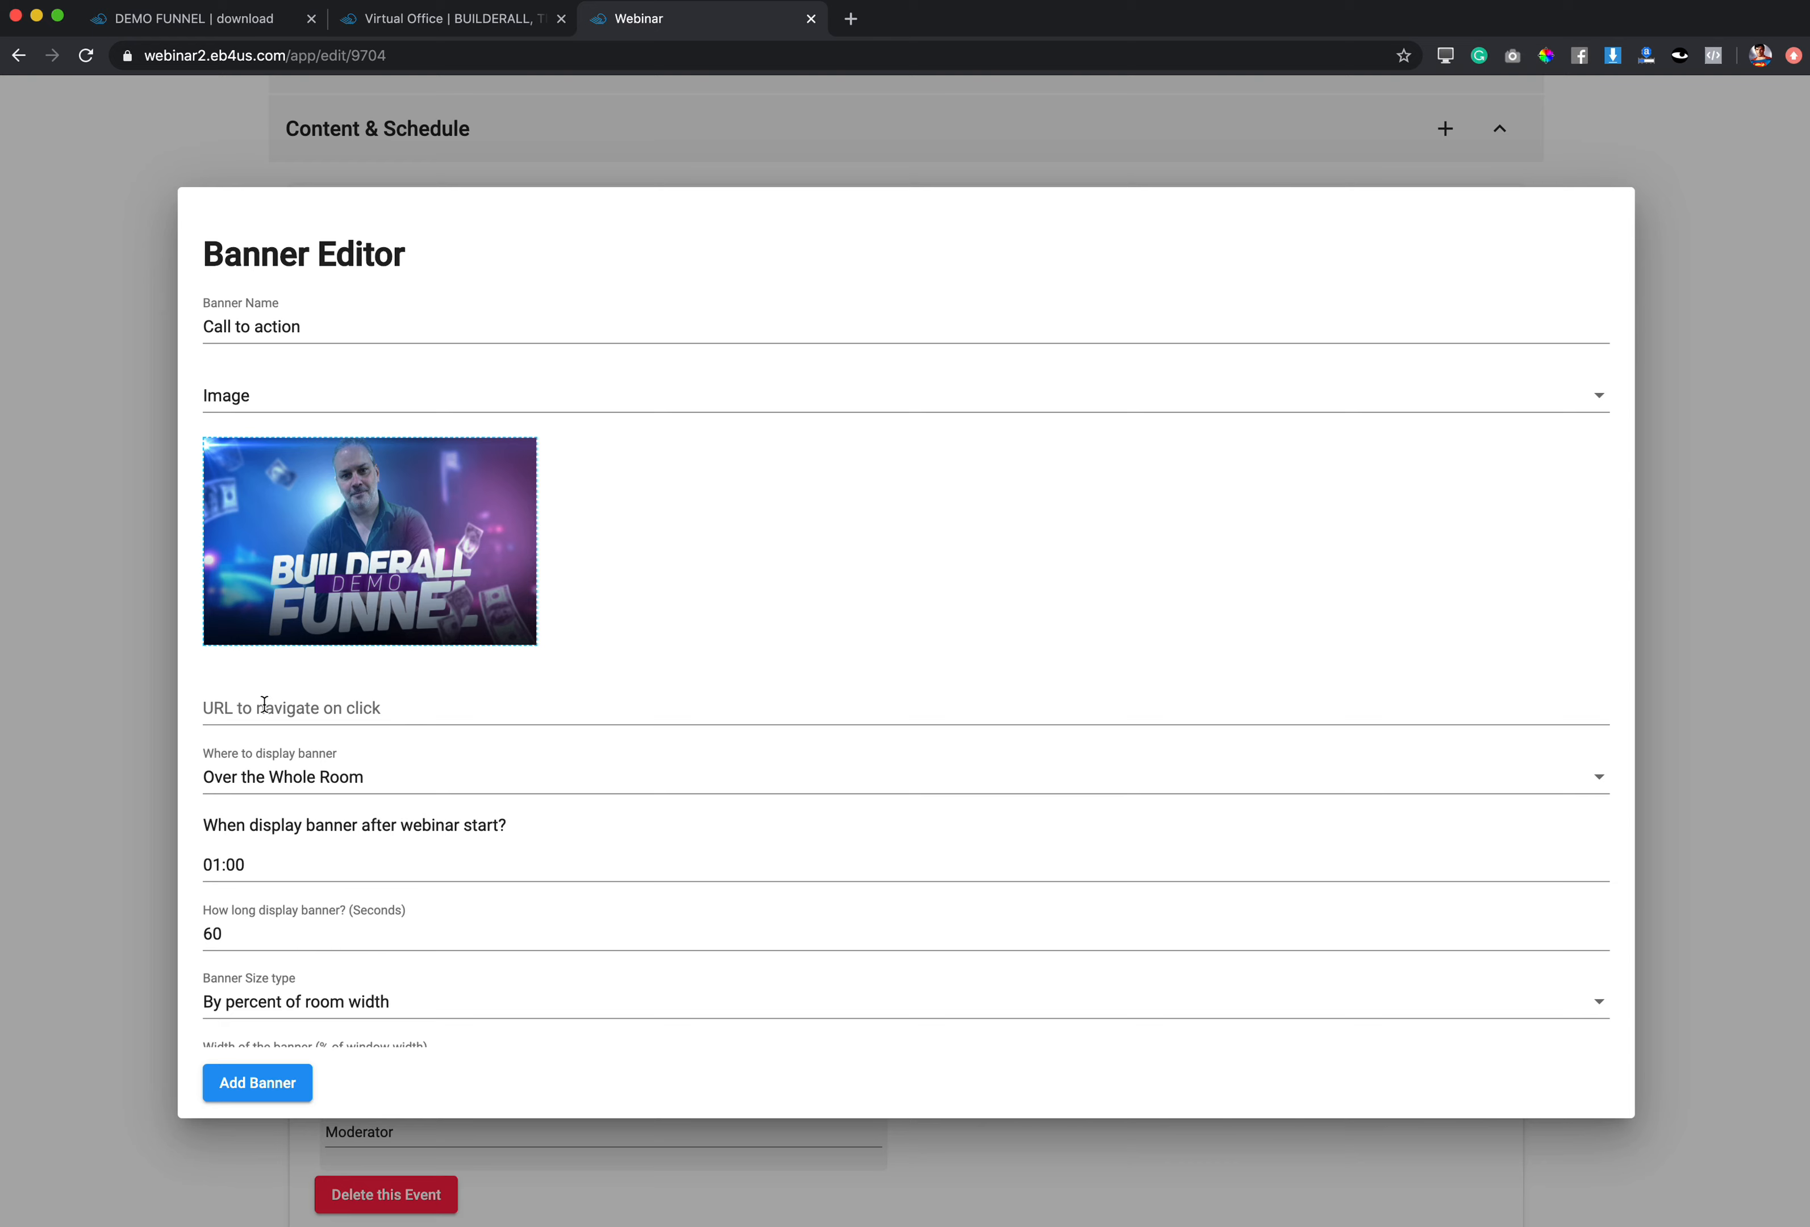
Step: Copy the Cheetah offer page URL and paste it as the banner's click-through link
{"action": "left_click", "coordinate": [259, 706]}
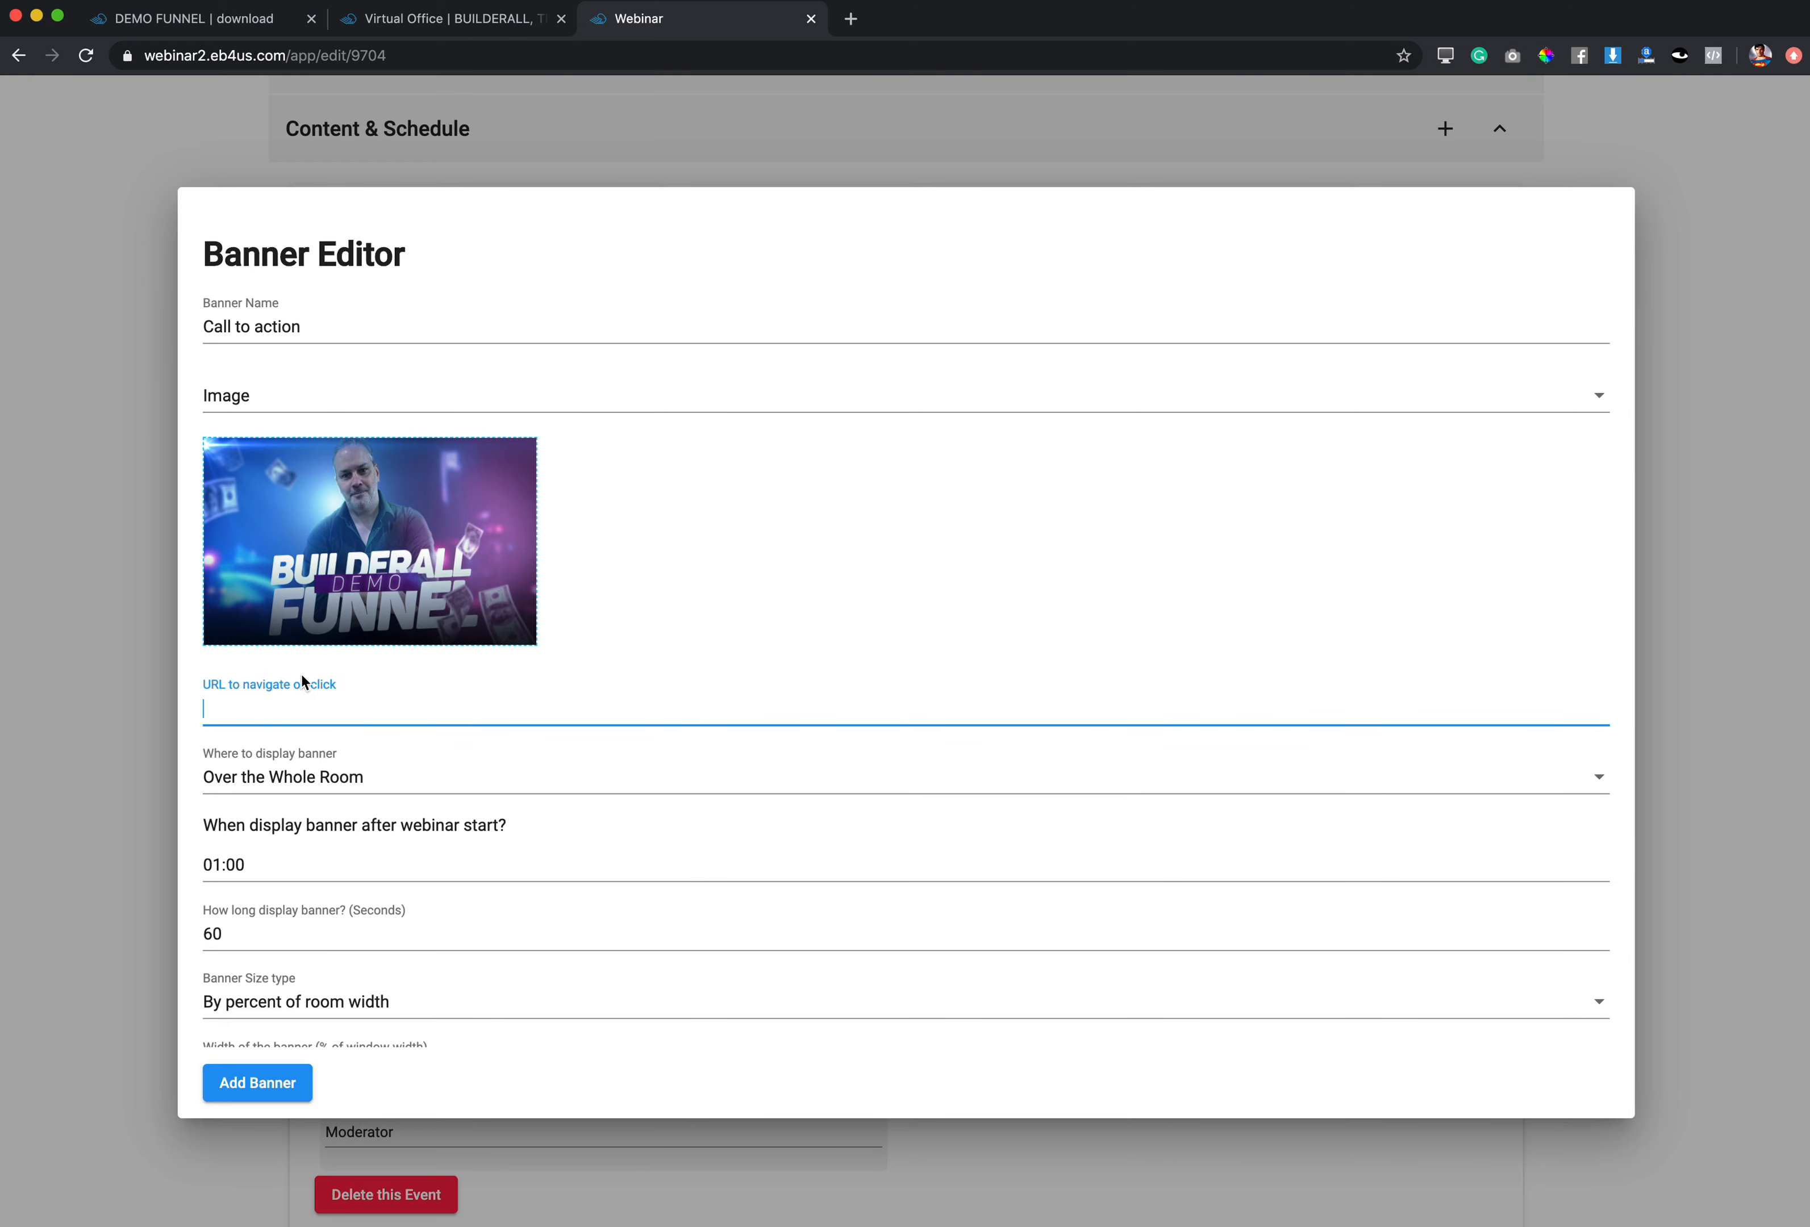
{"action": "left_click", "coordinate": [492, 21]}
{"action": "left_click", "coordinate": [224, 543]}
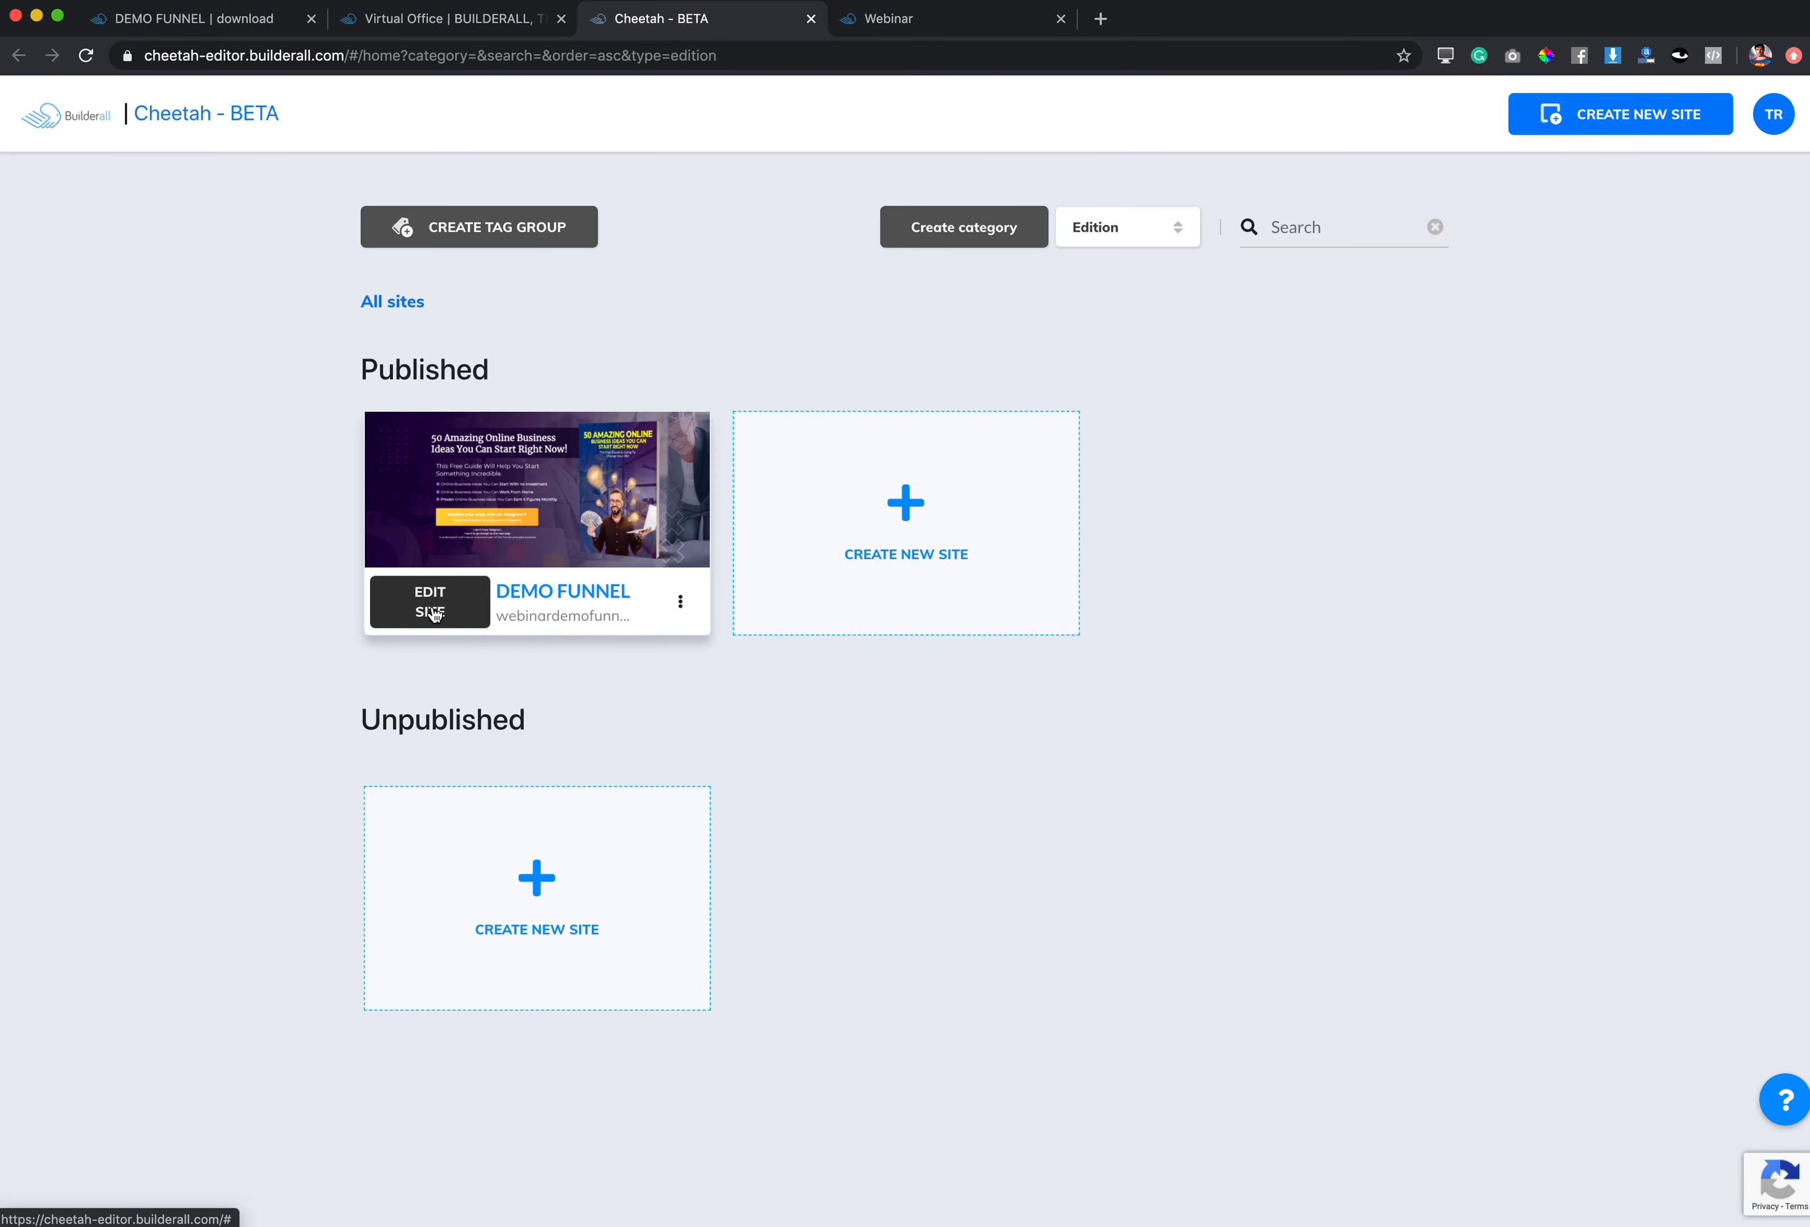
{"action": "left_click", "coordinate": [431, 612]}
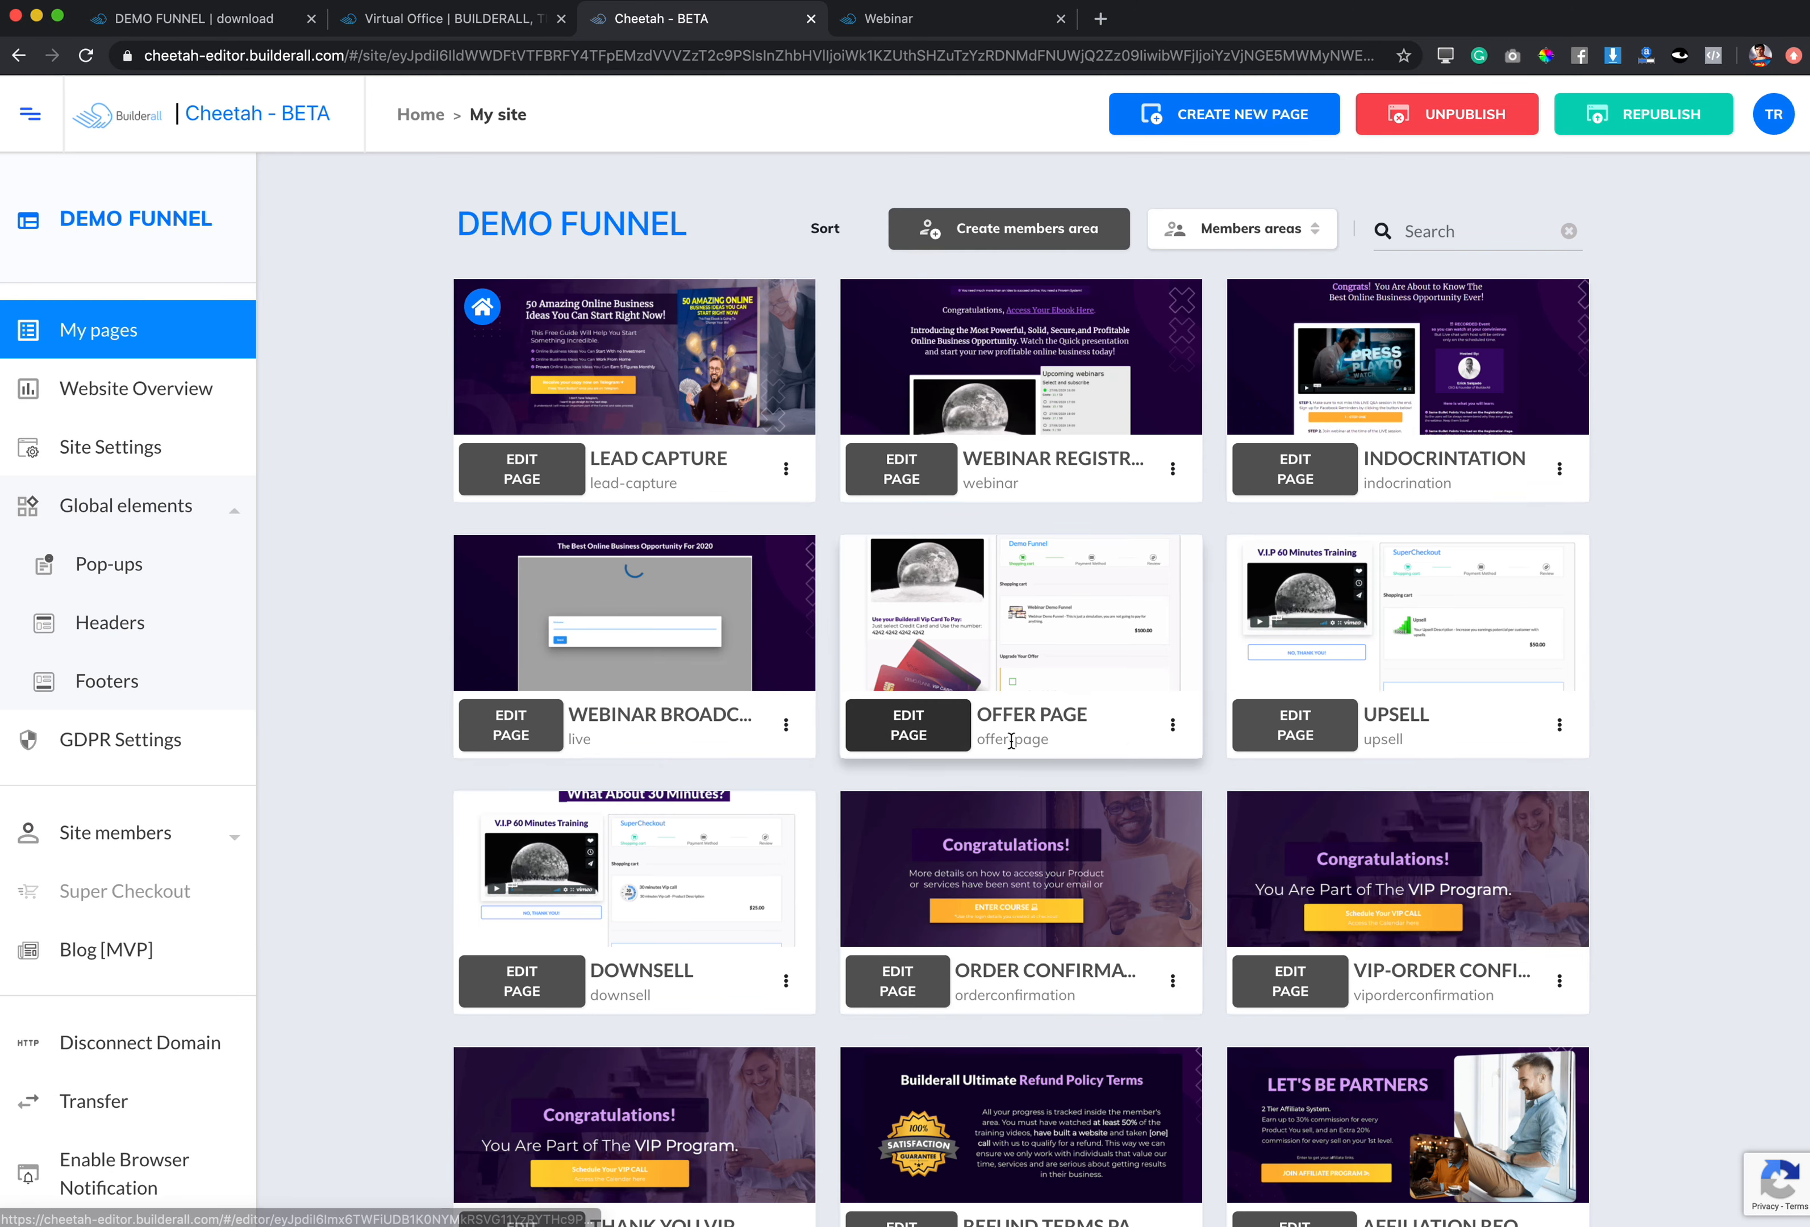
{"action": "left_click", "coordinate": [1172, 725]}
{"action": "left_click", "coordinate": [1095, 821]}
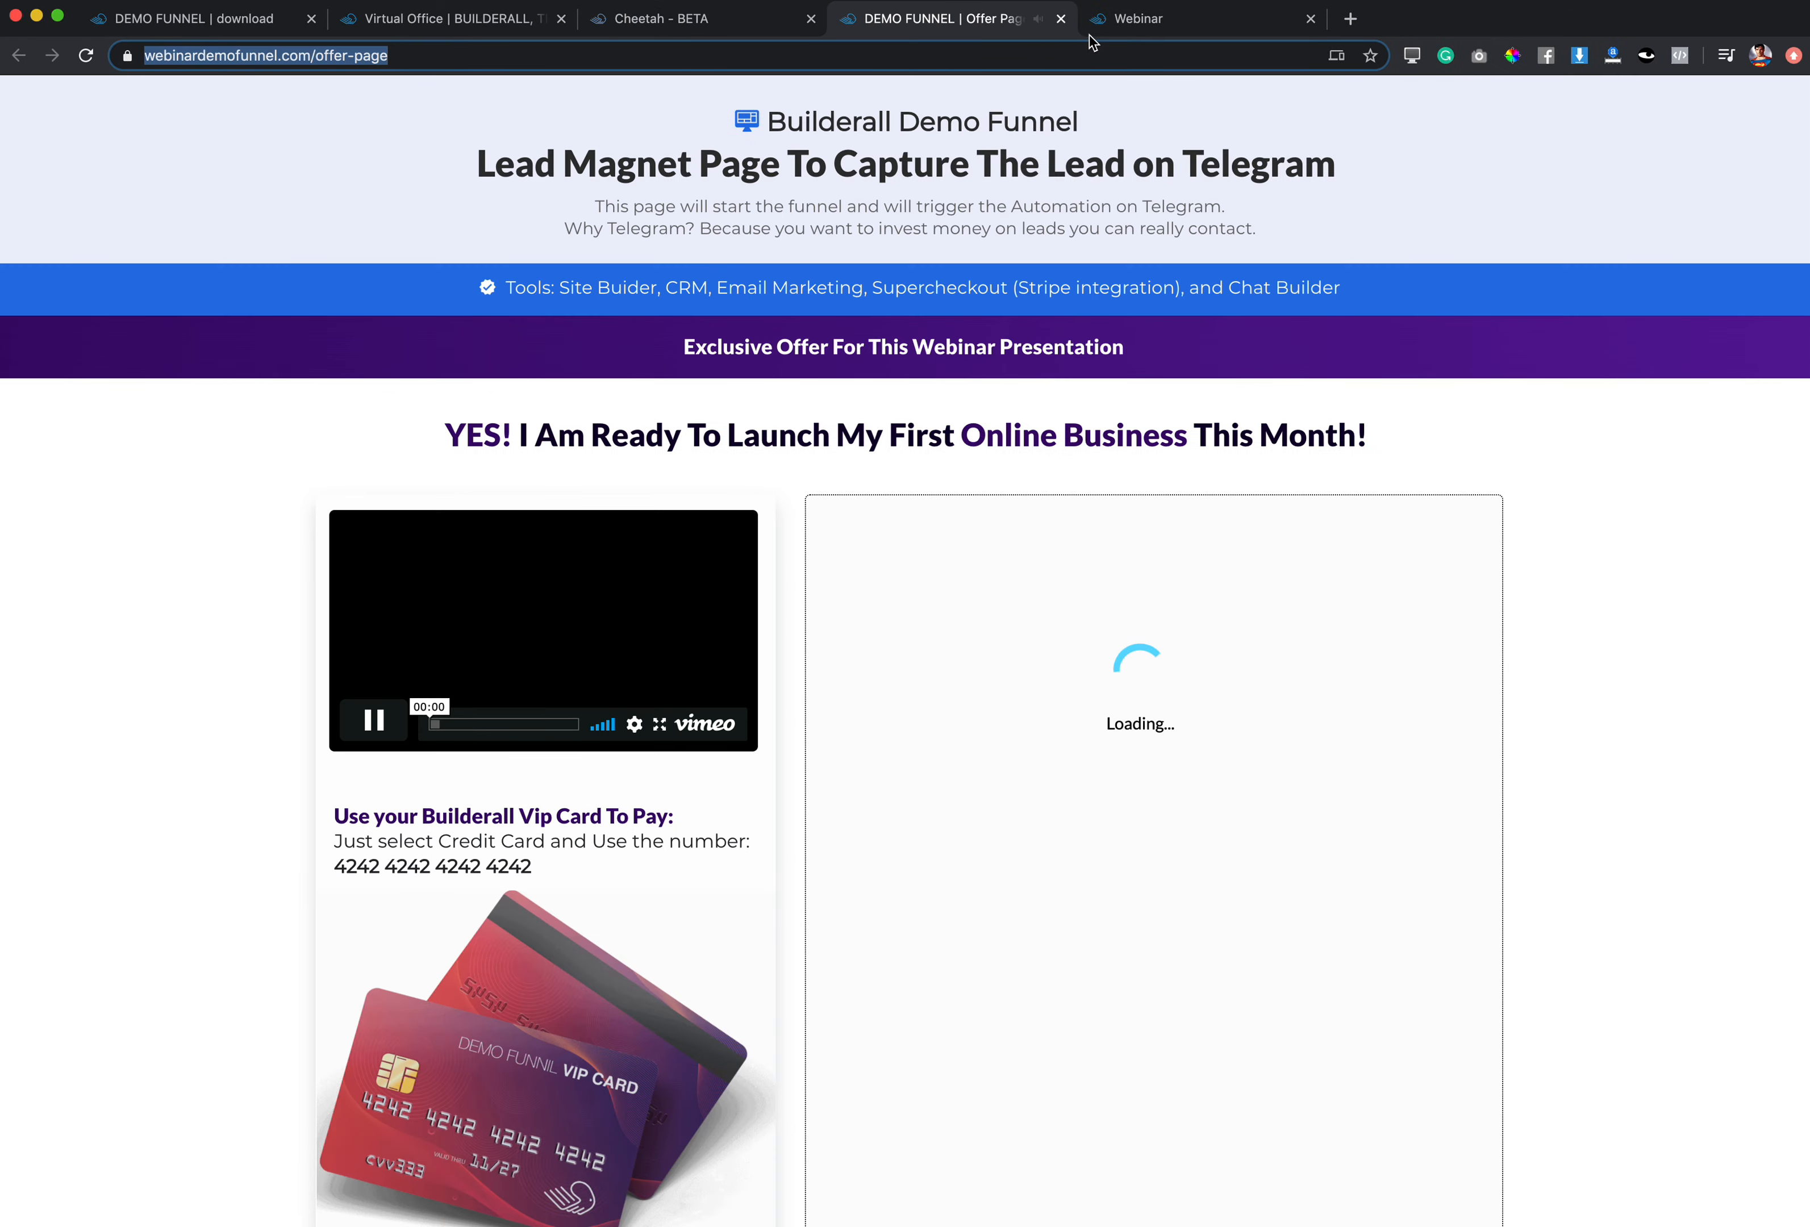
{"action": "left_click", "coordinate": [1061, 18]}
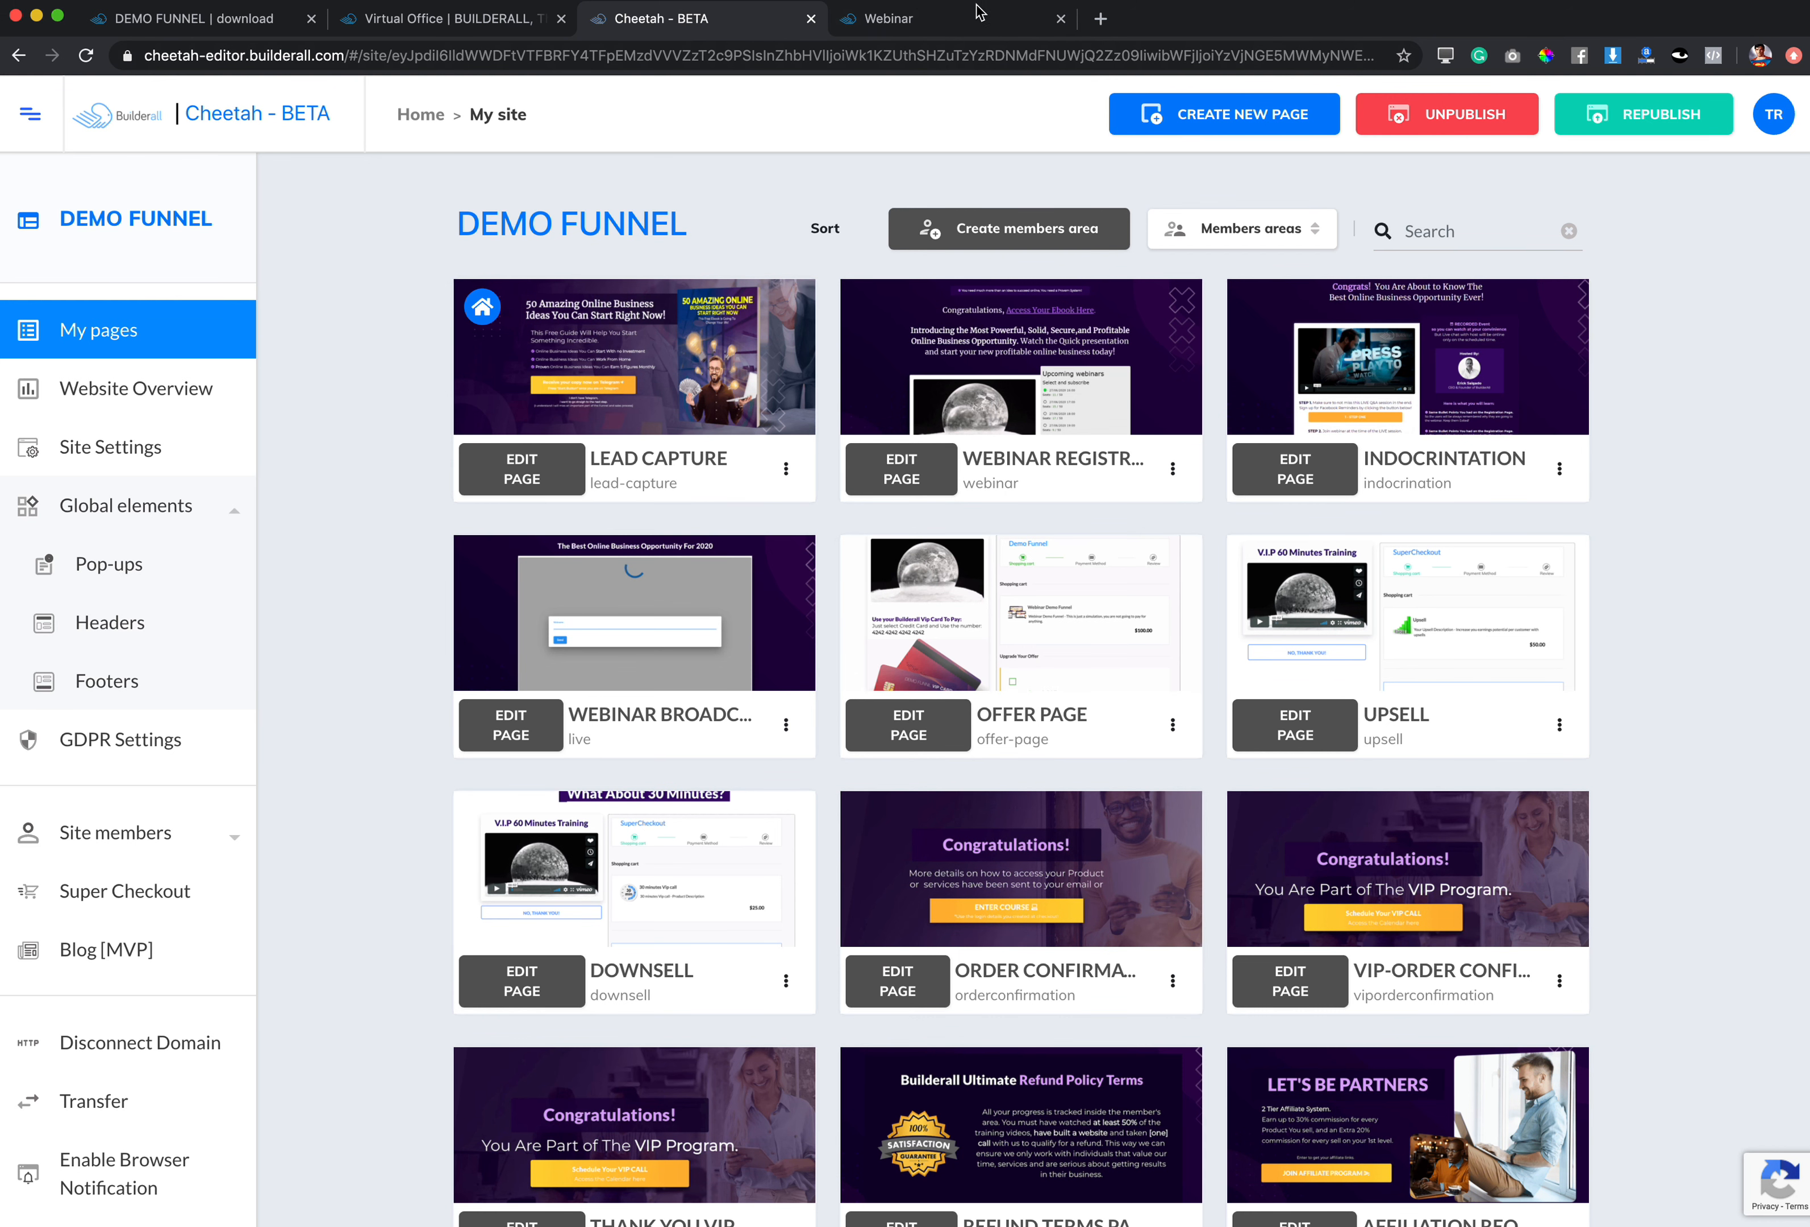
{"action": "left_click", "coordinate": [938, 19]}
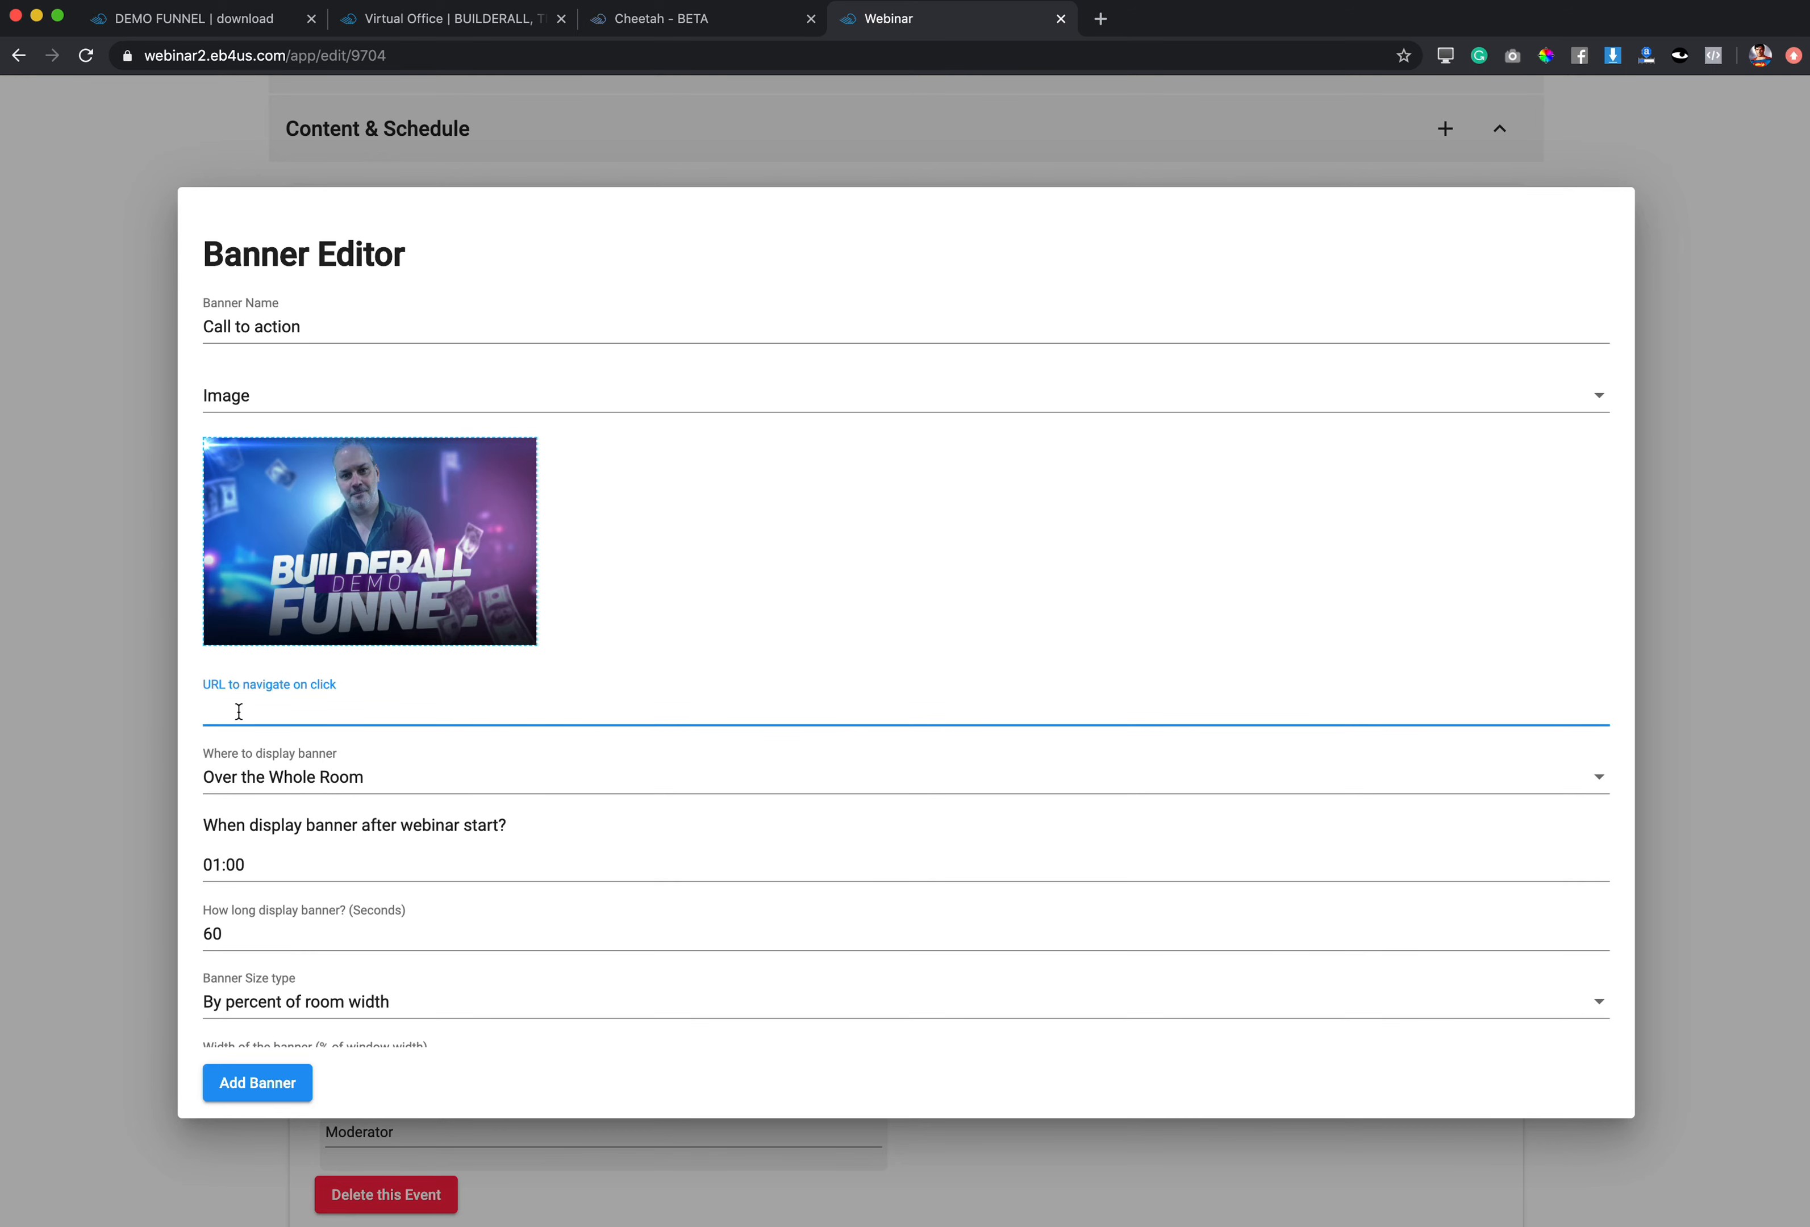
{"action": "type", "text": "https://webinardemofunnel.com/offer-page"}
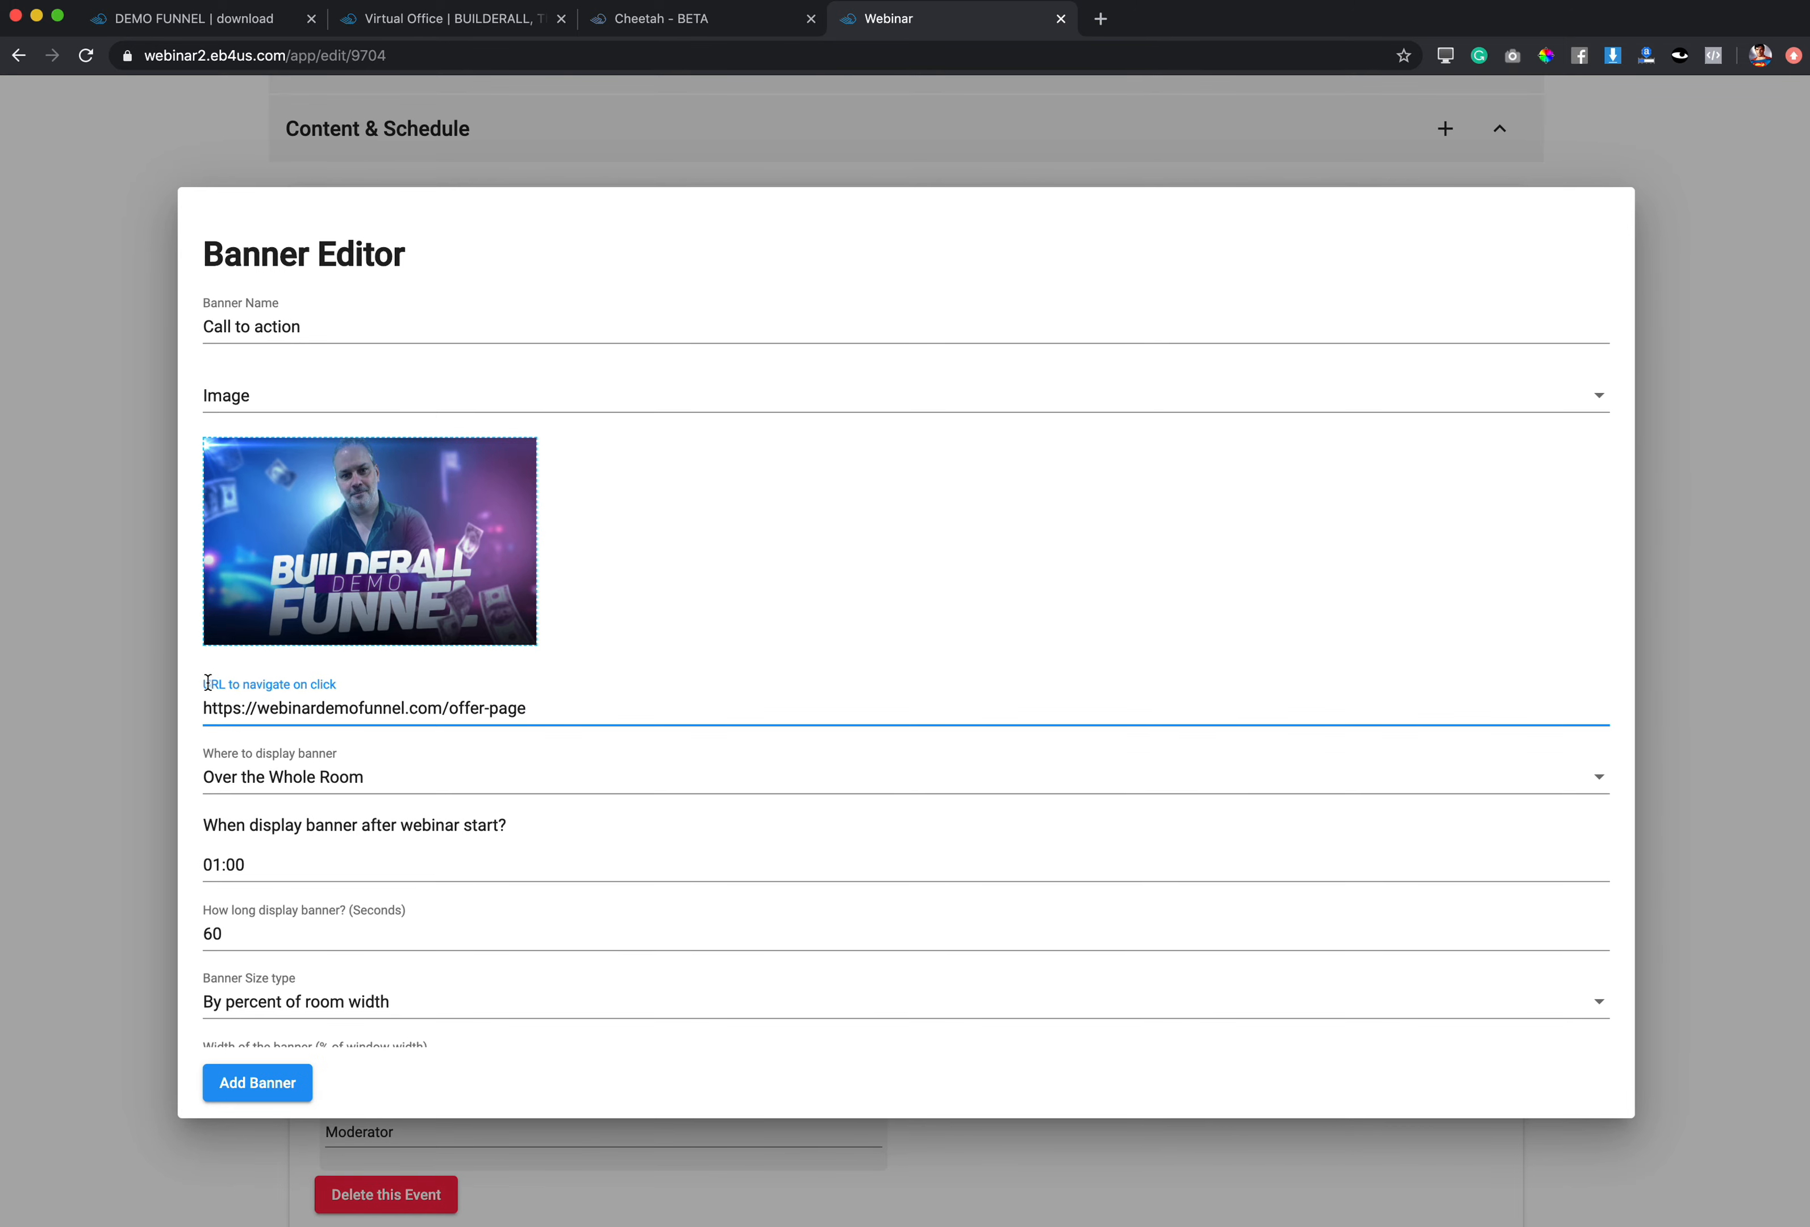
Step: Search Google Images for 'buy now'
{"action": "left_click", "coordinate": [1100, 18]}
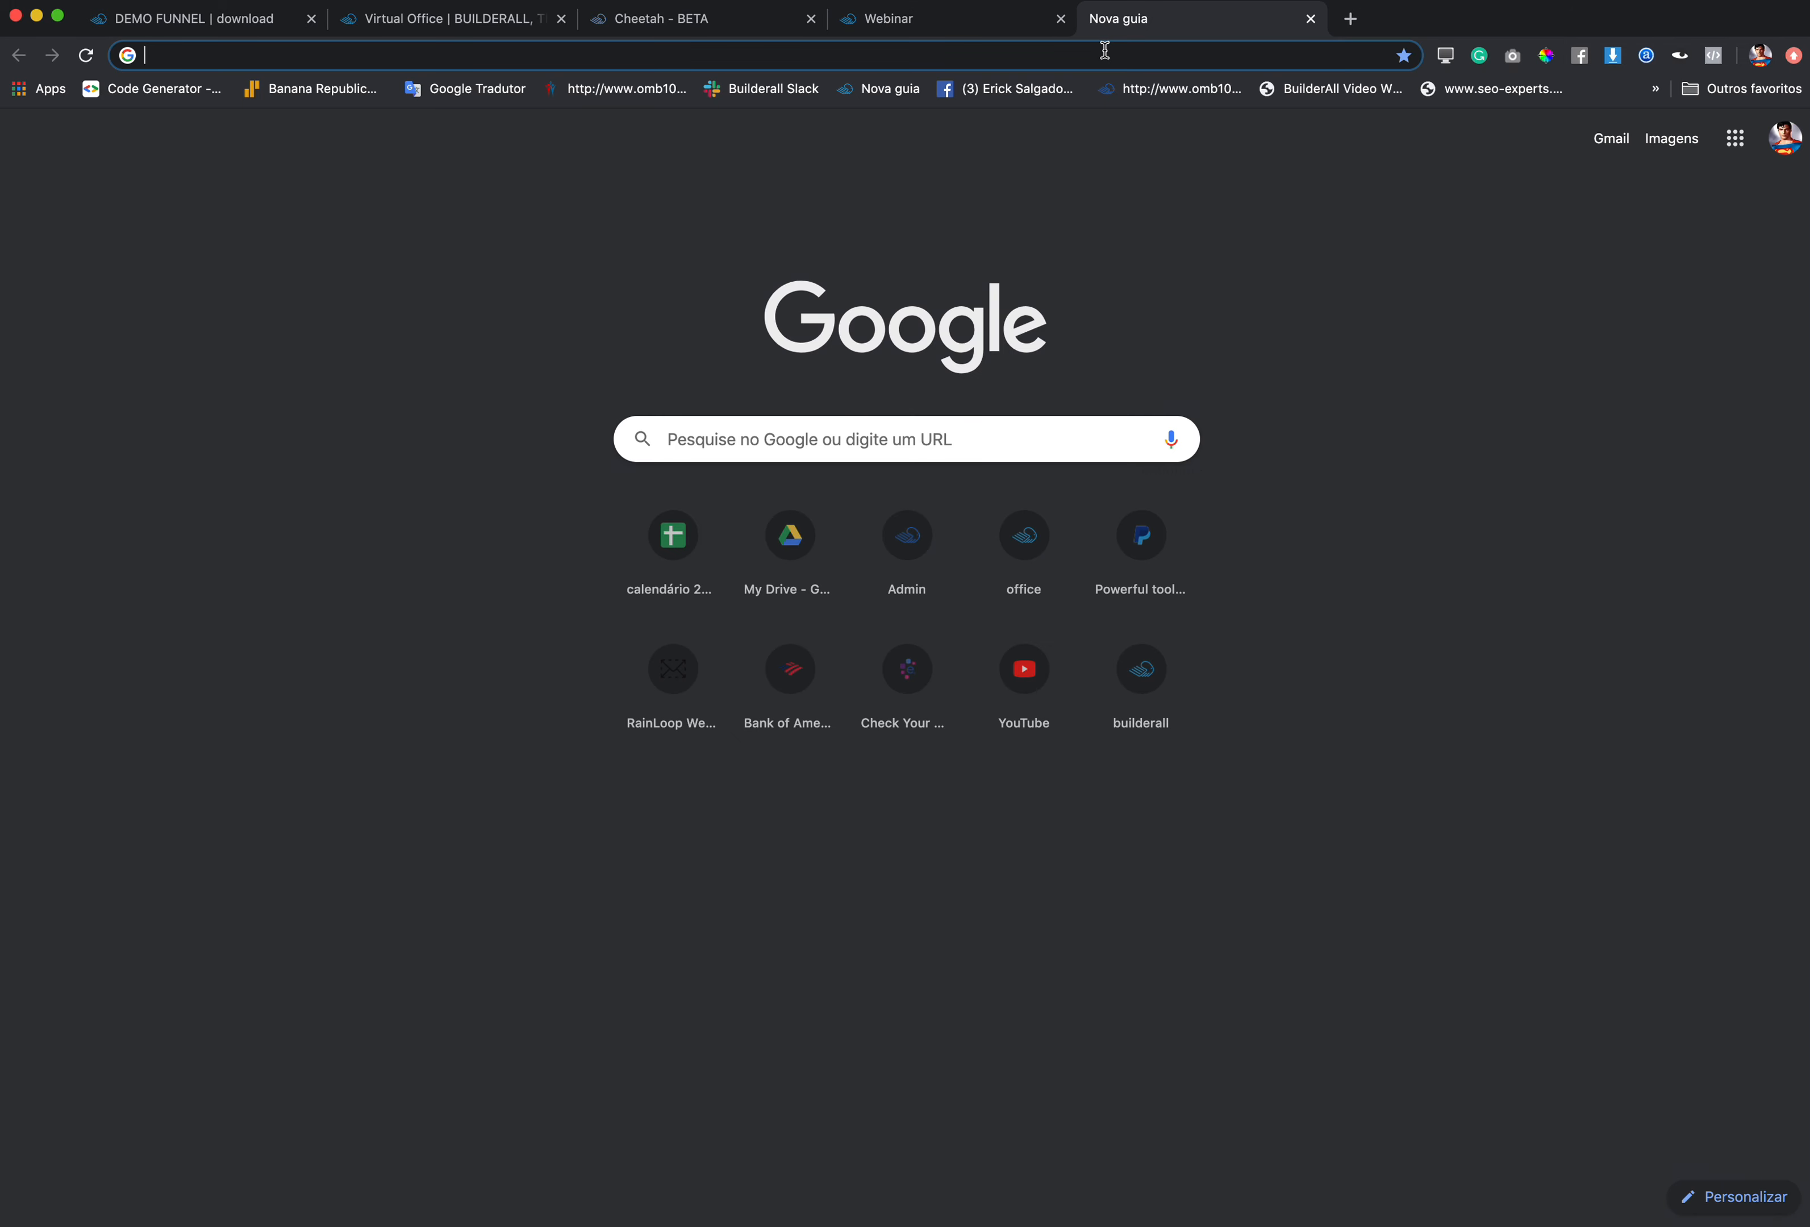
{"action": "type", "text": "goo"}
{"action": "key", "text": "Return"}
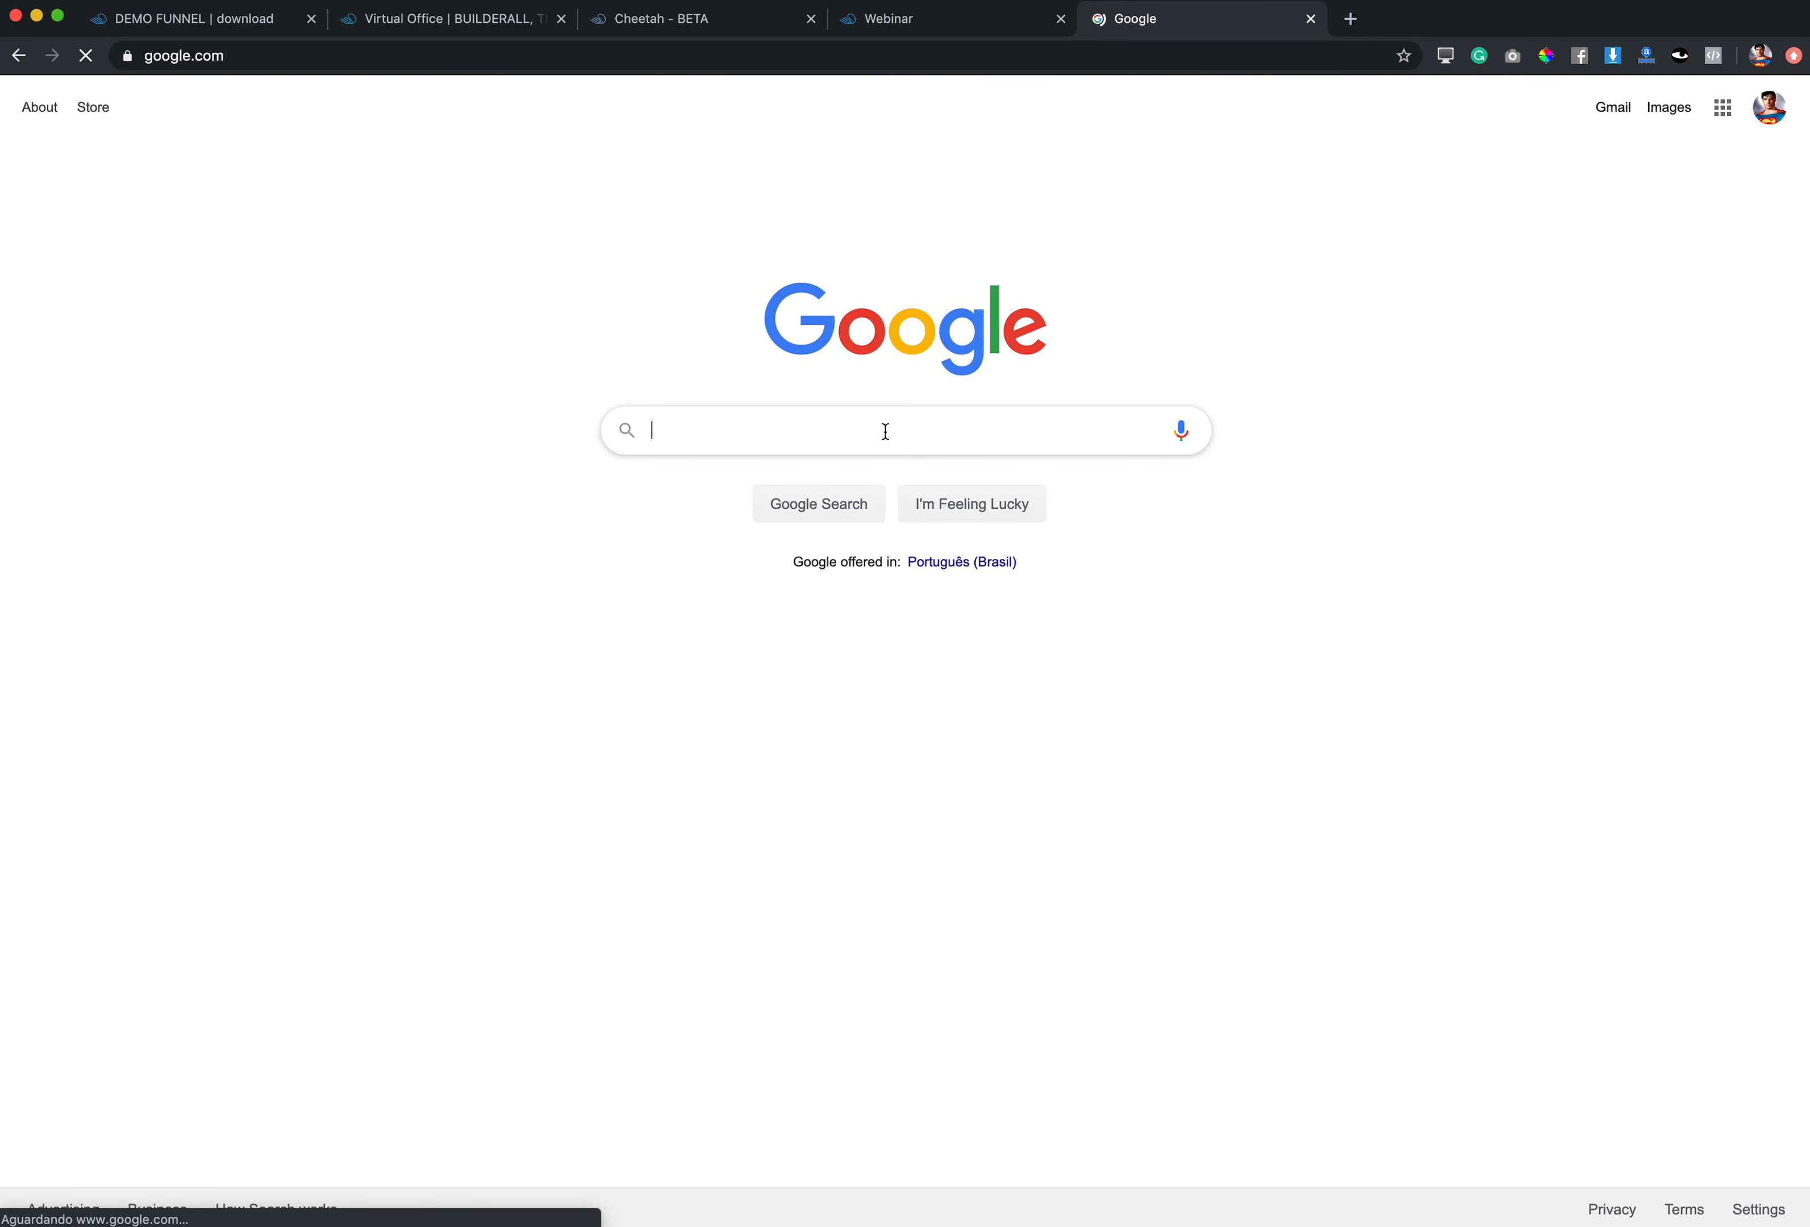
{"action": "type", "text": "buy no"}
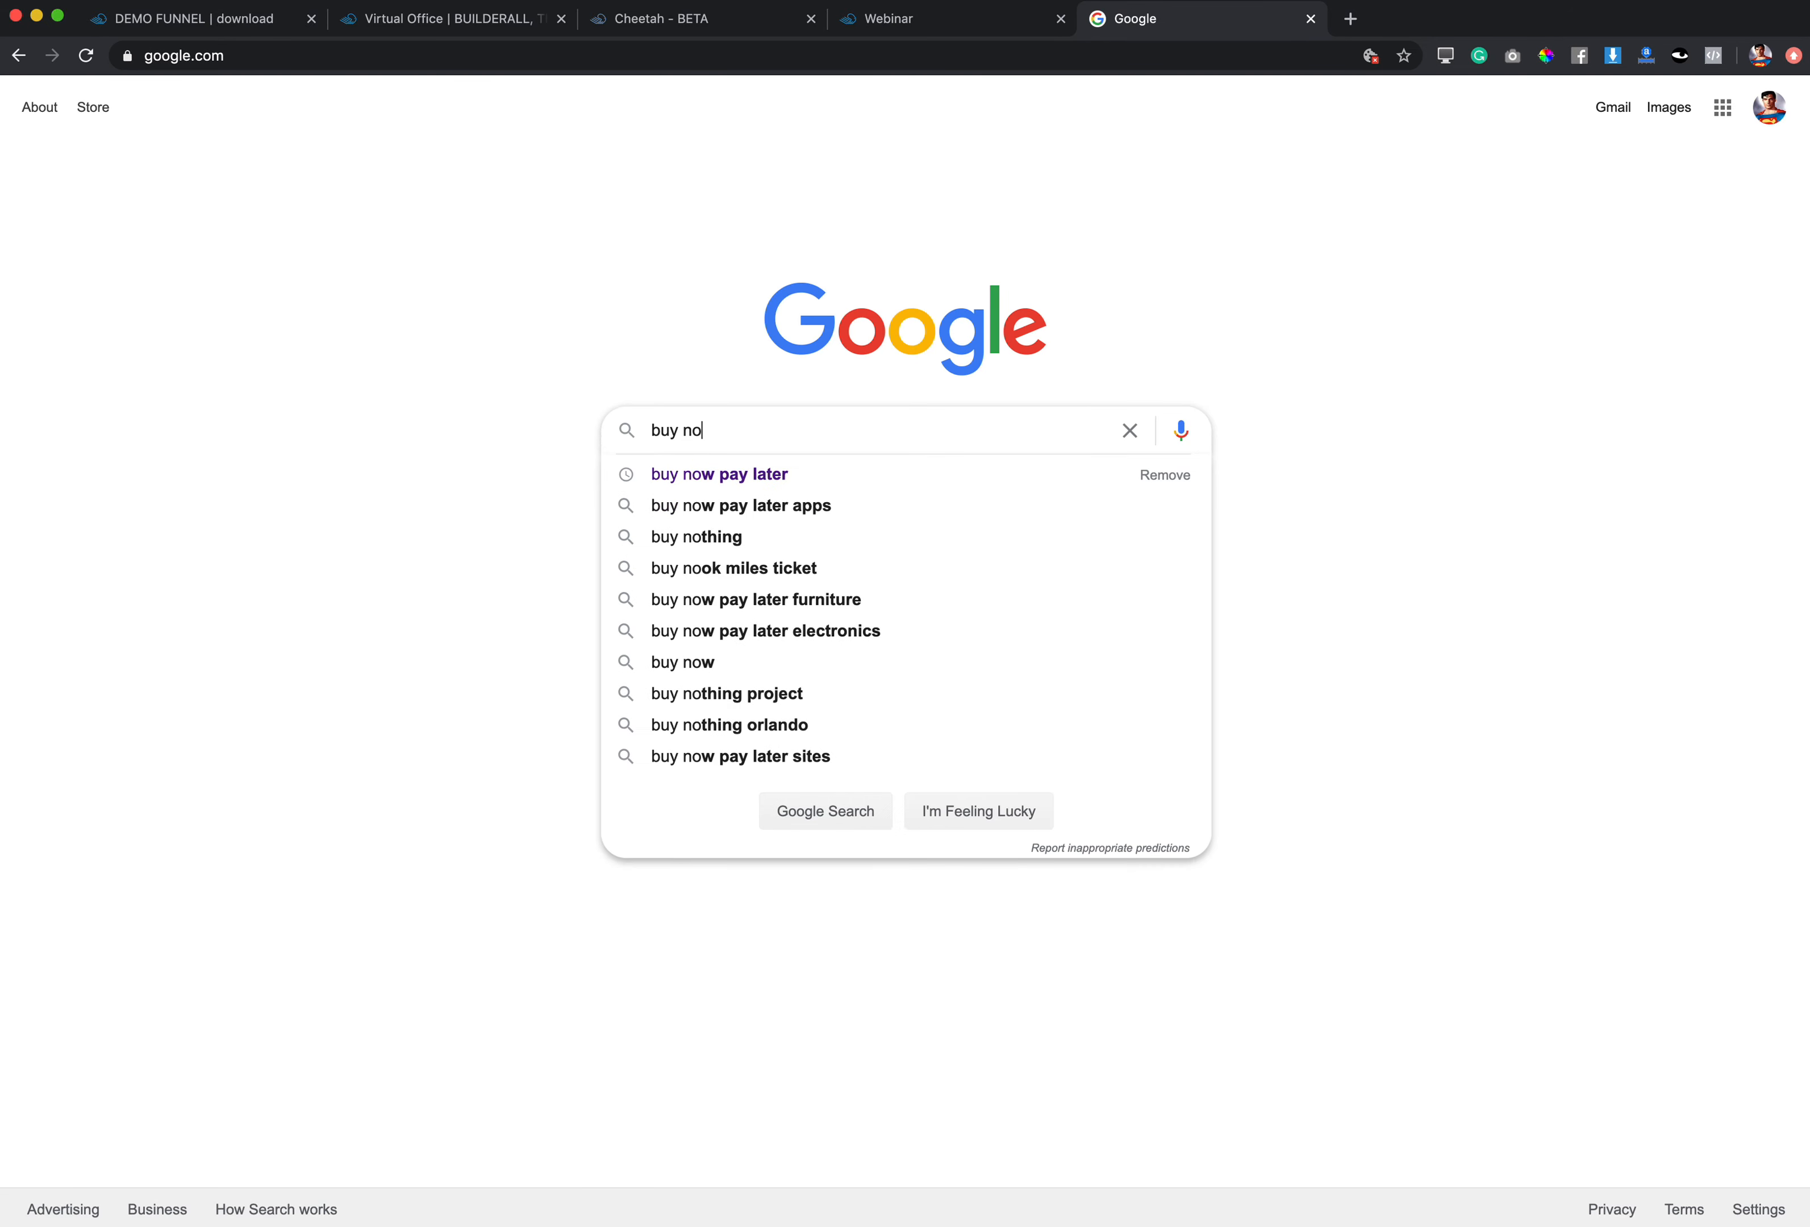
{"action": "type", "text": "w"}
{"action": "key", "text": "Return"}
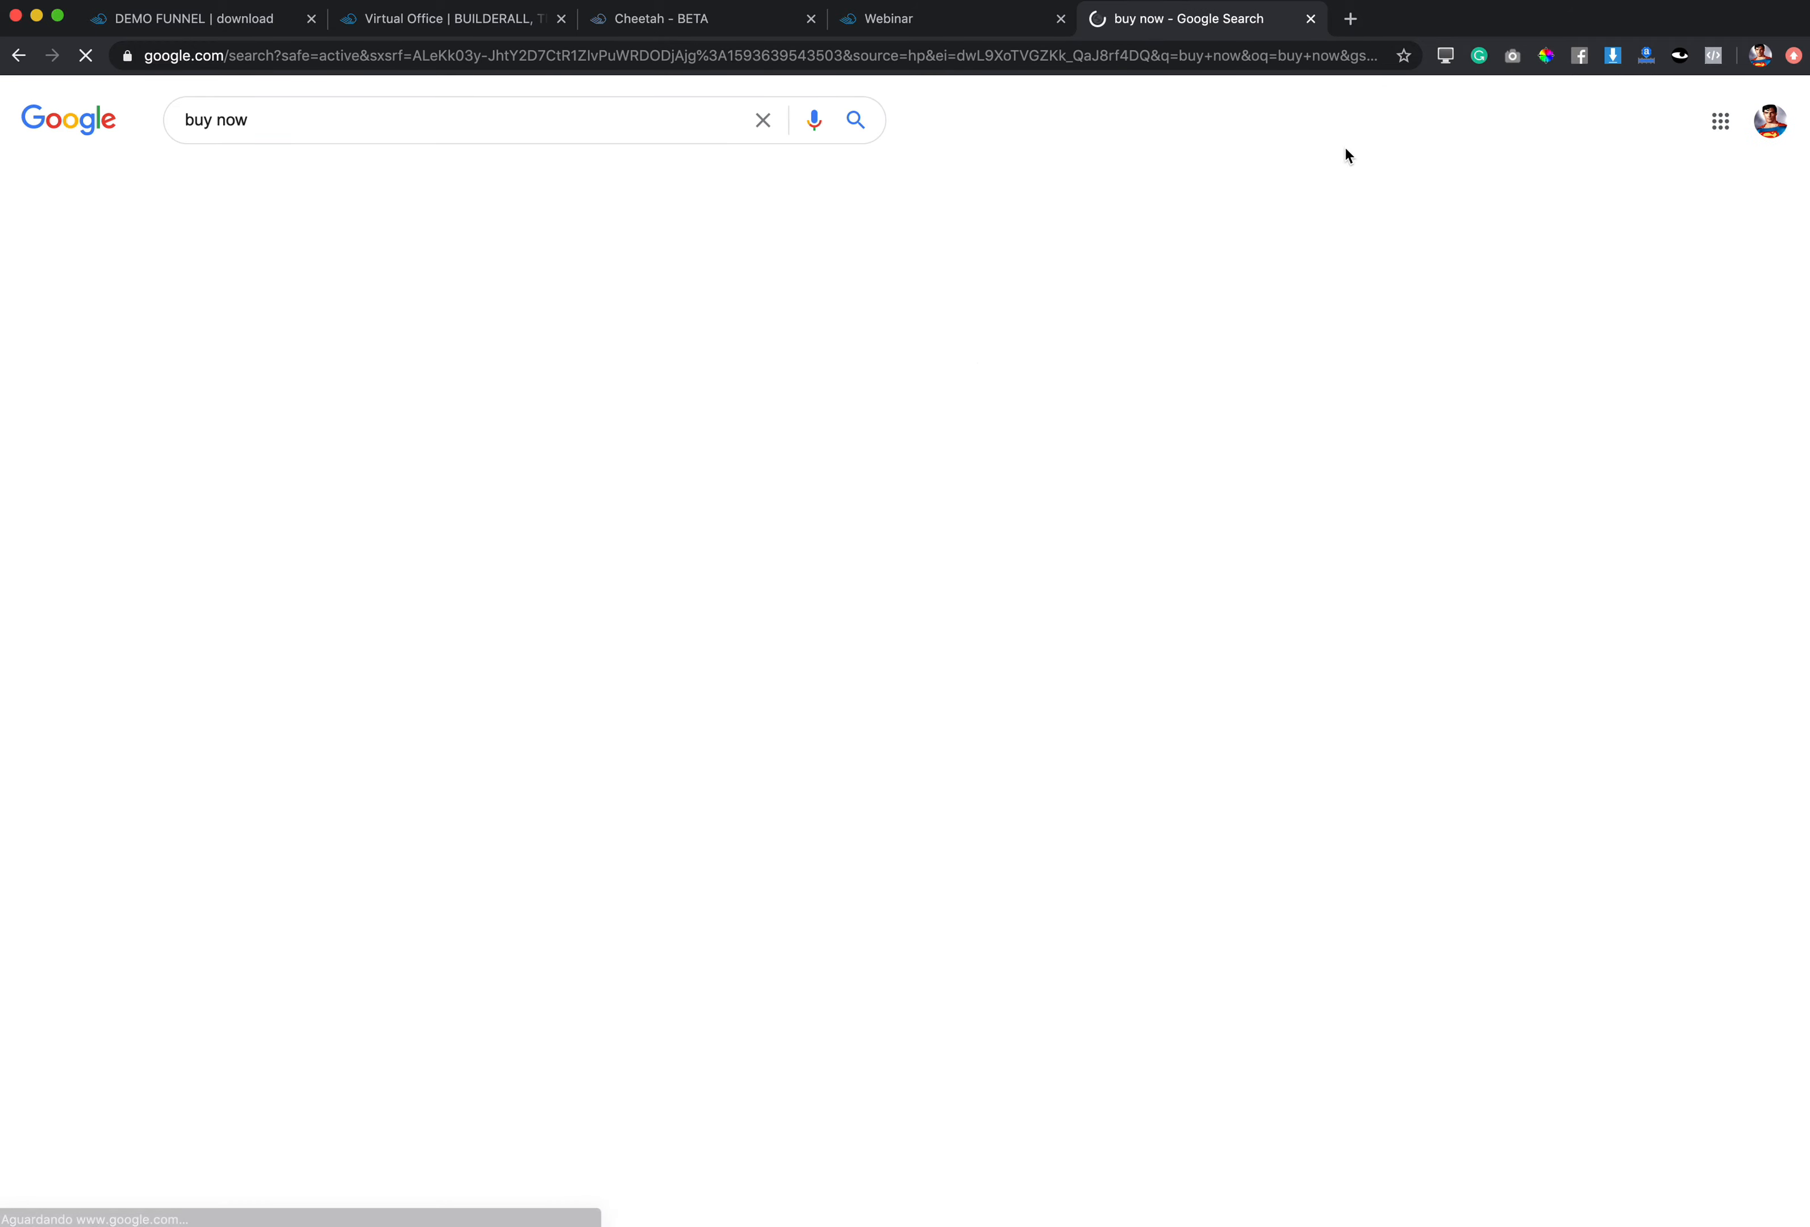
{"action": "left_click", "coordinate": [291, 186]}
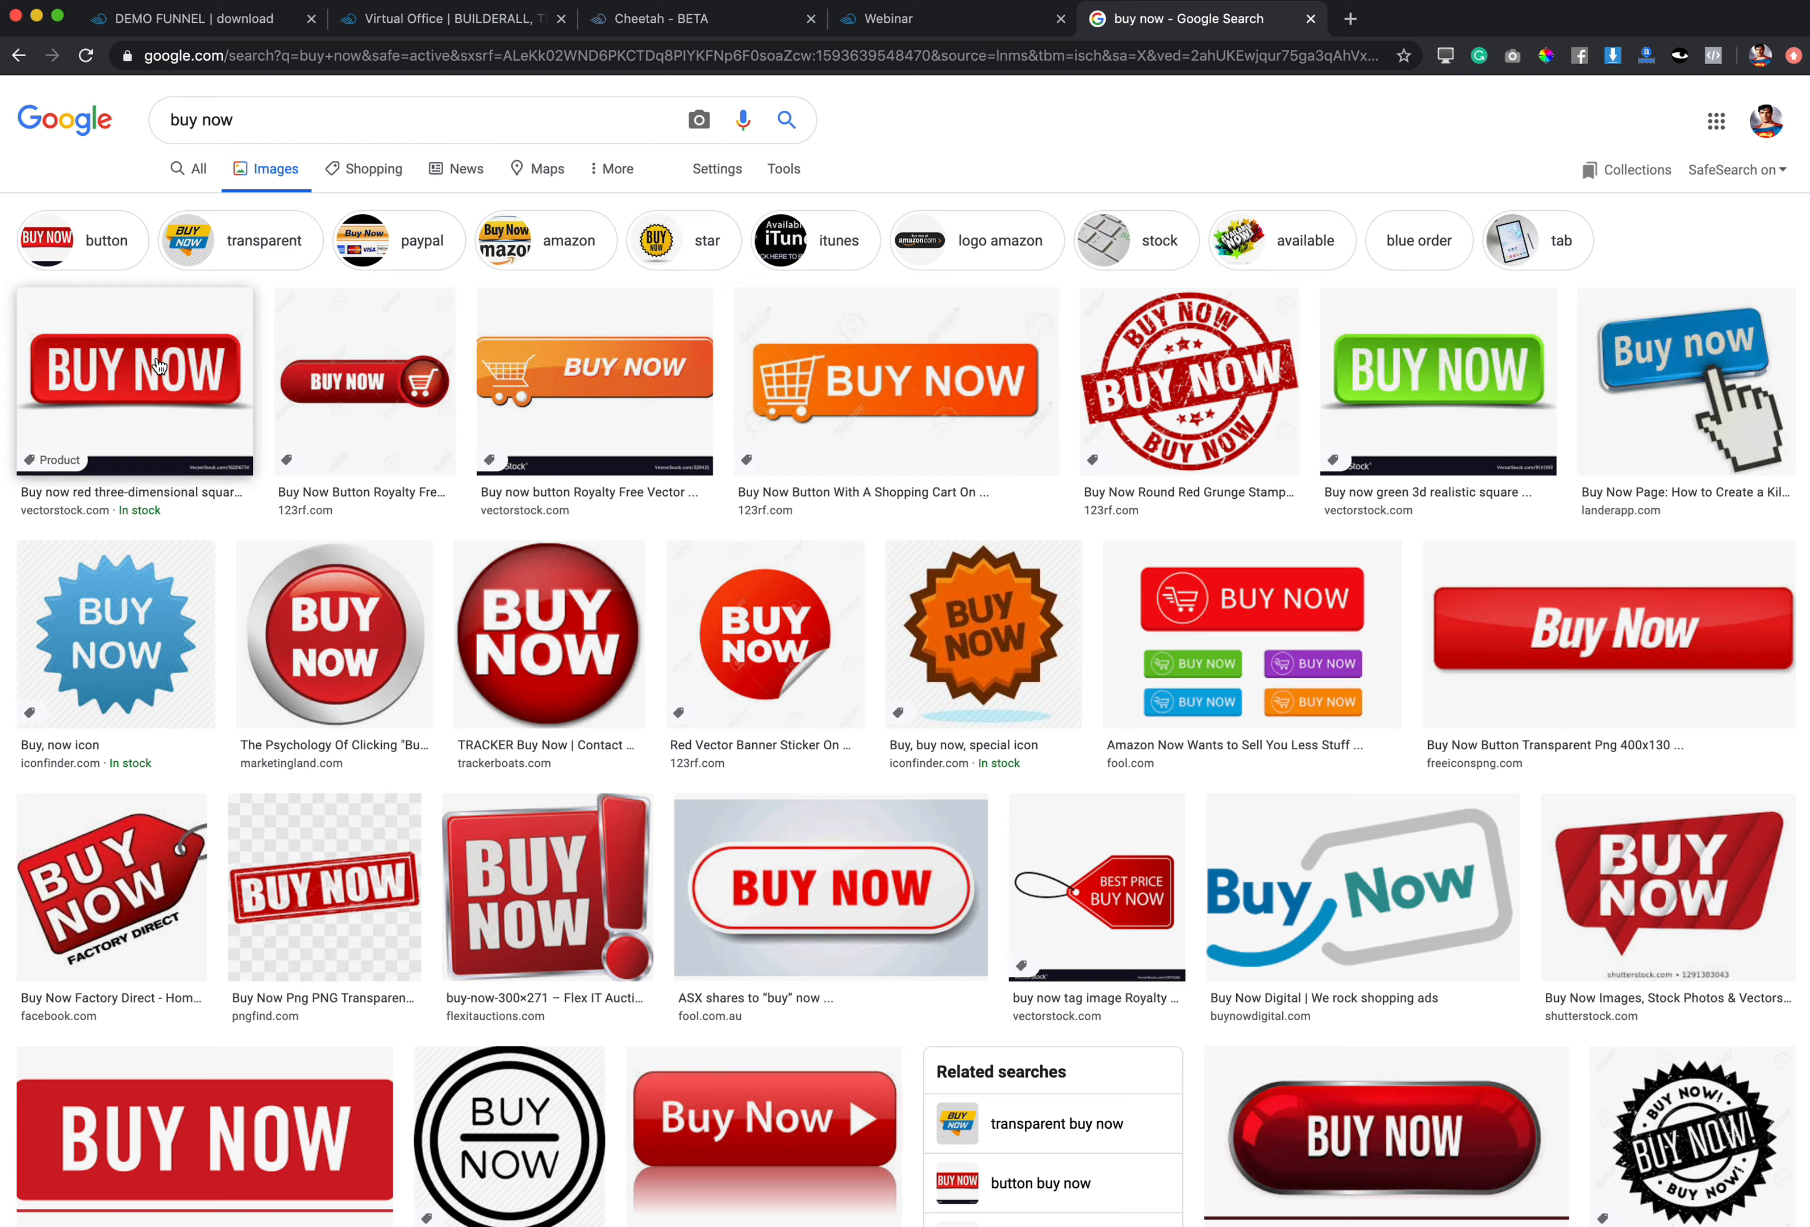
Step: Save the red BUY NOW button image as download.jpeg and close the image and search tabs
{"action": "right_click", "coordinate": [159, 364]}
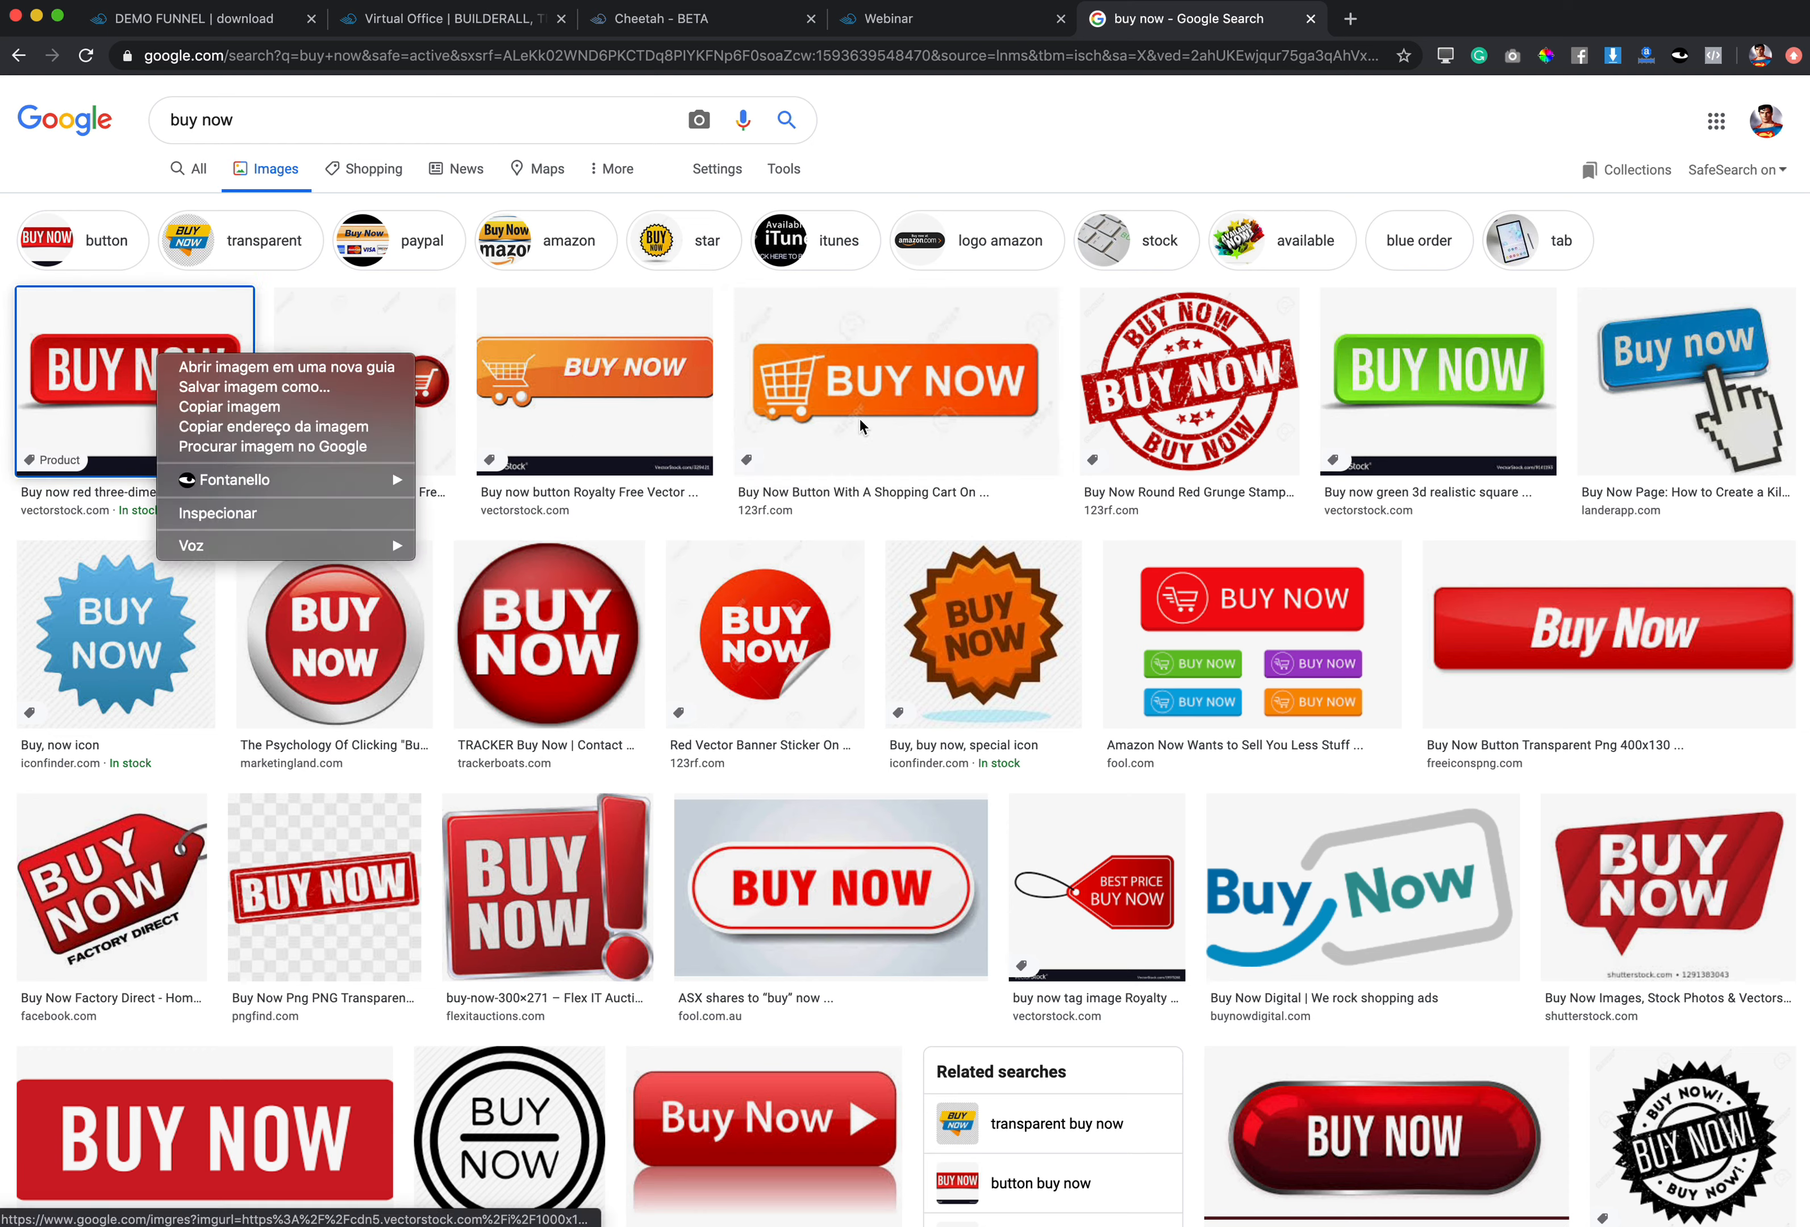
{"action": "right_click", "coordinate": [851, 863]}
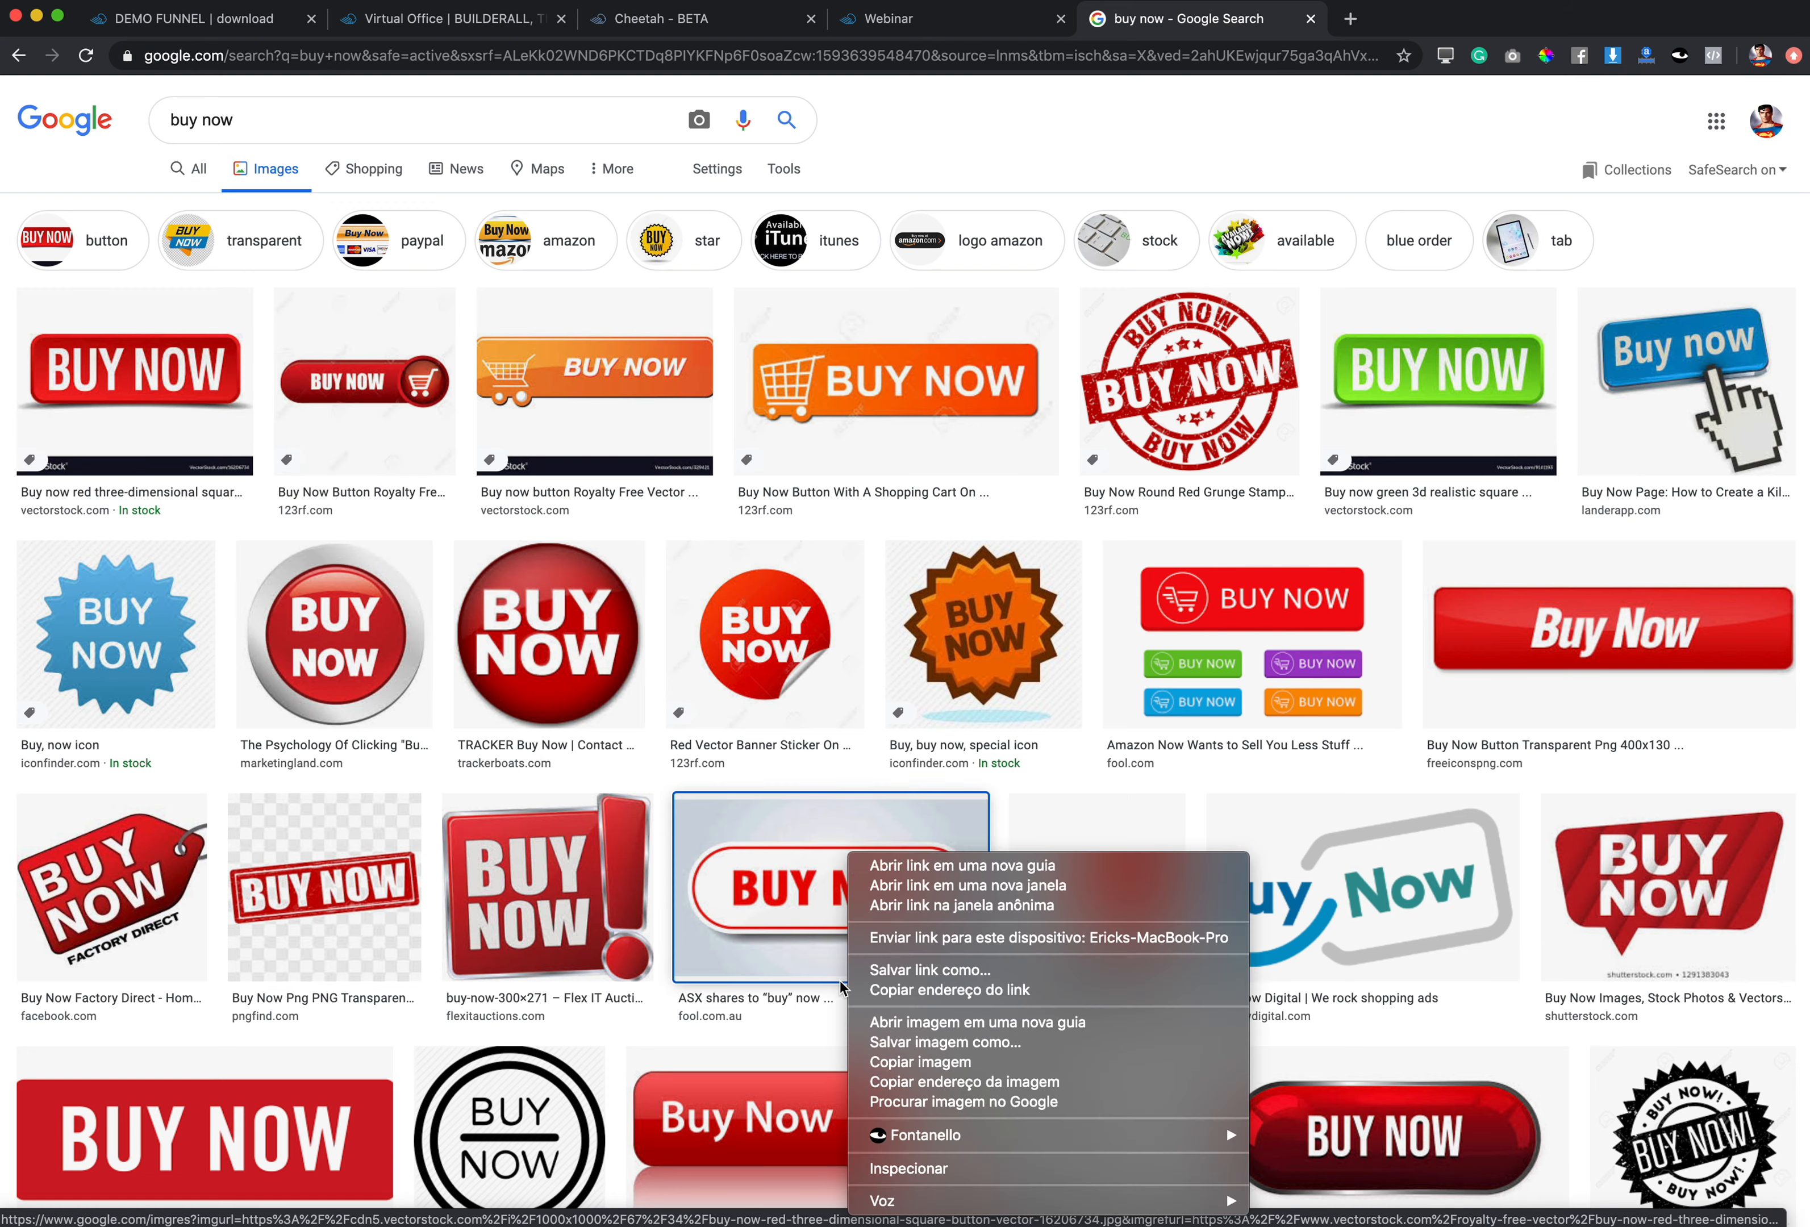
{"action": "left_click", "coordinate": [947, 1021]}
{"action": "left_click", "coordinate": [1427, 22]}
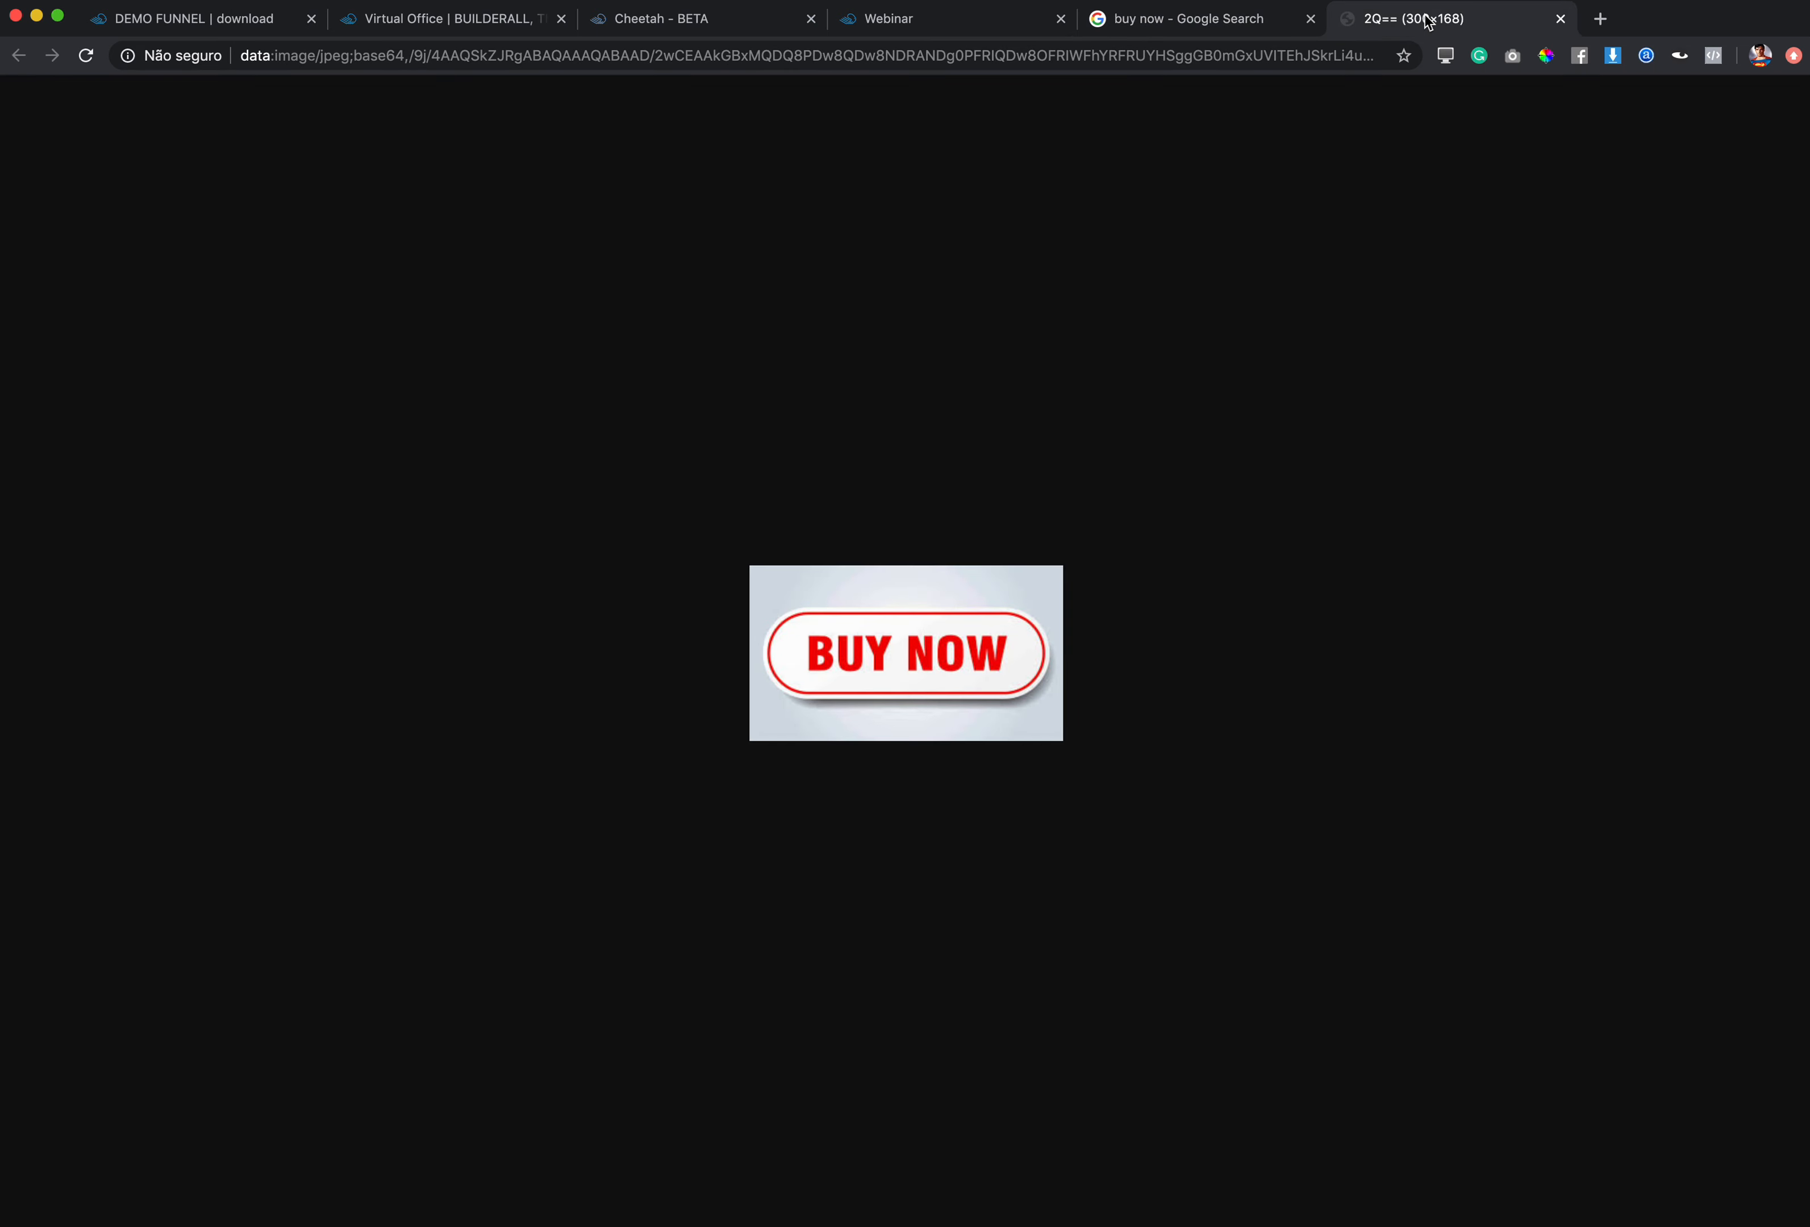
{"action": "right_click", "coordinate": [903, 637]}
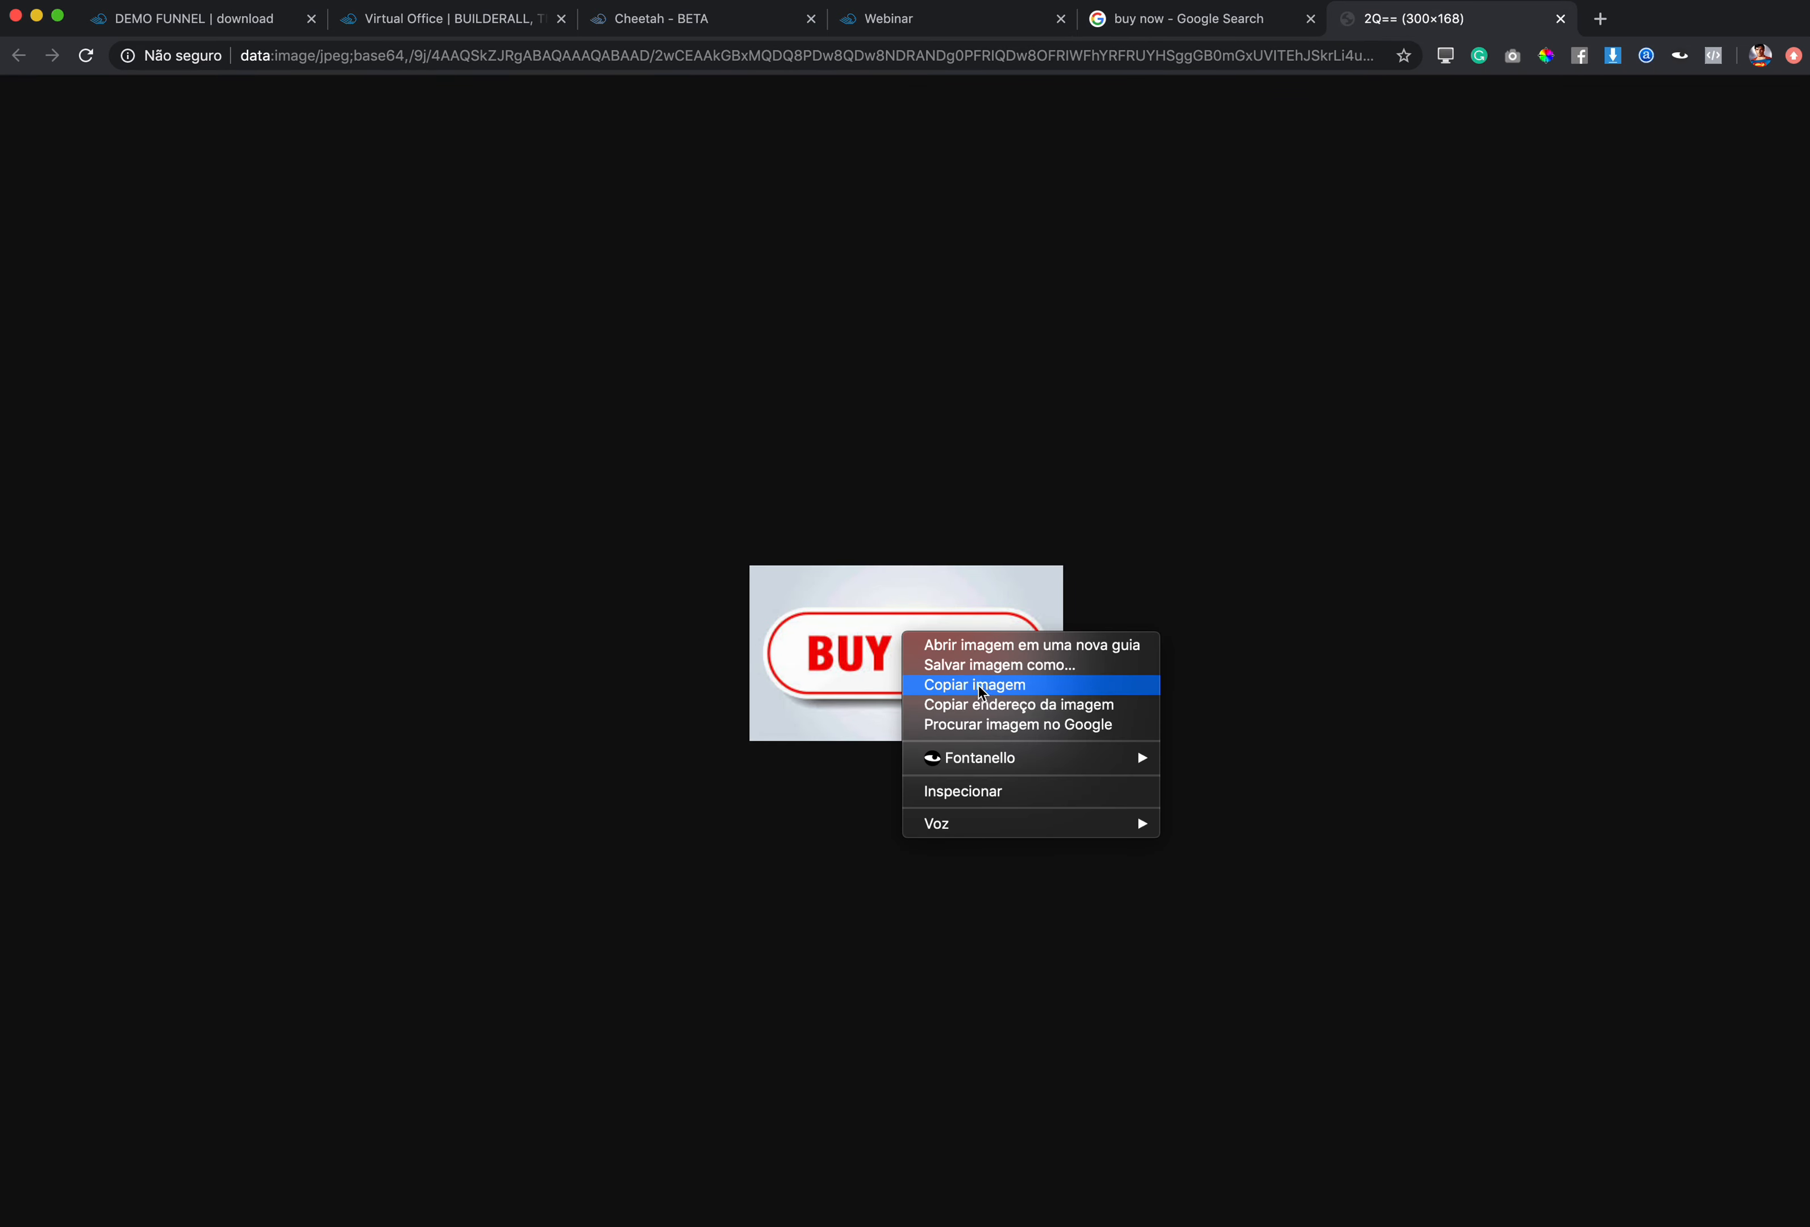
{"action": "left_click", "coordinate": [988, 667]}
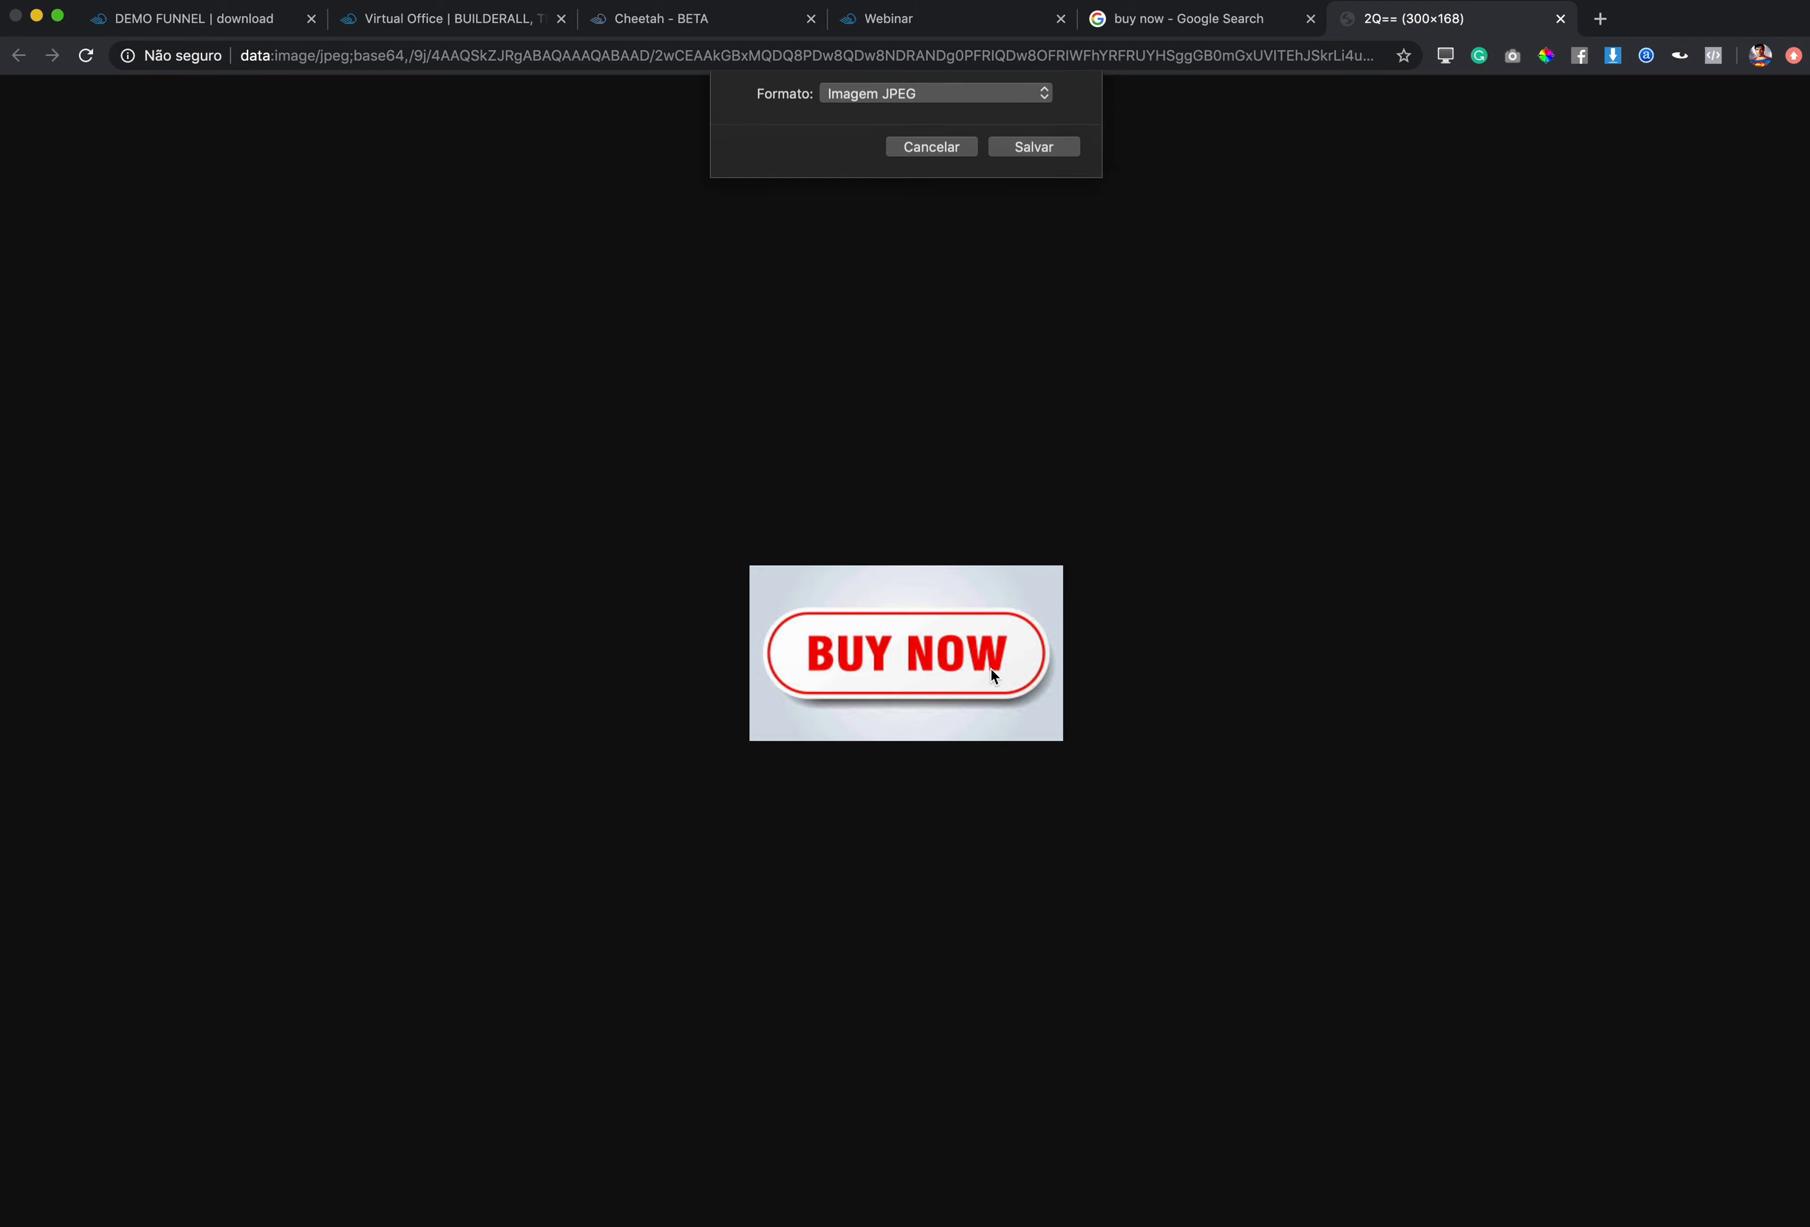
{"action": "left_click", "coordinate": [1034, 272]}
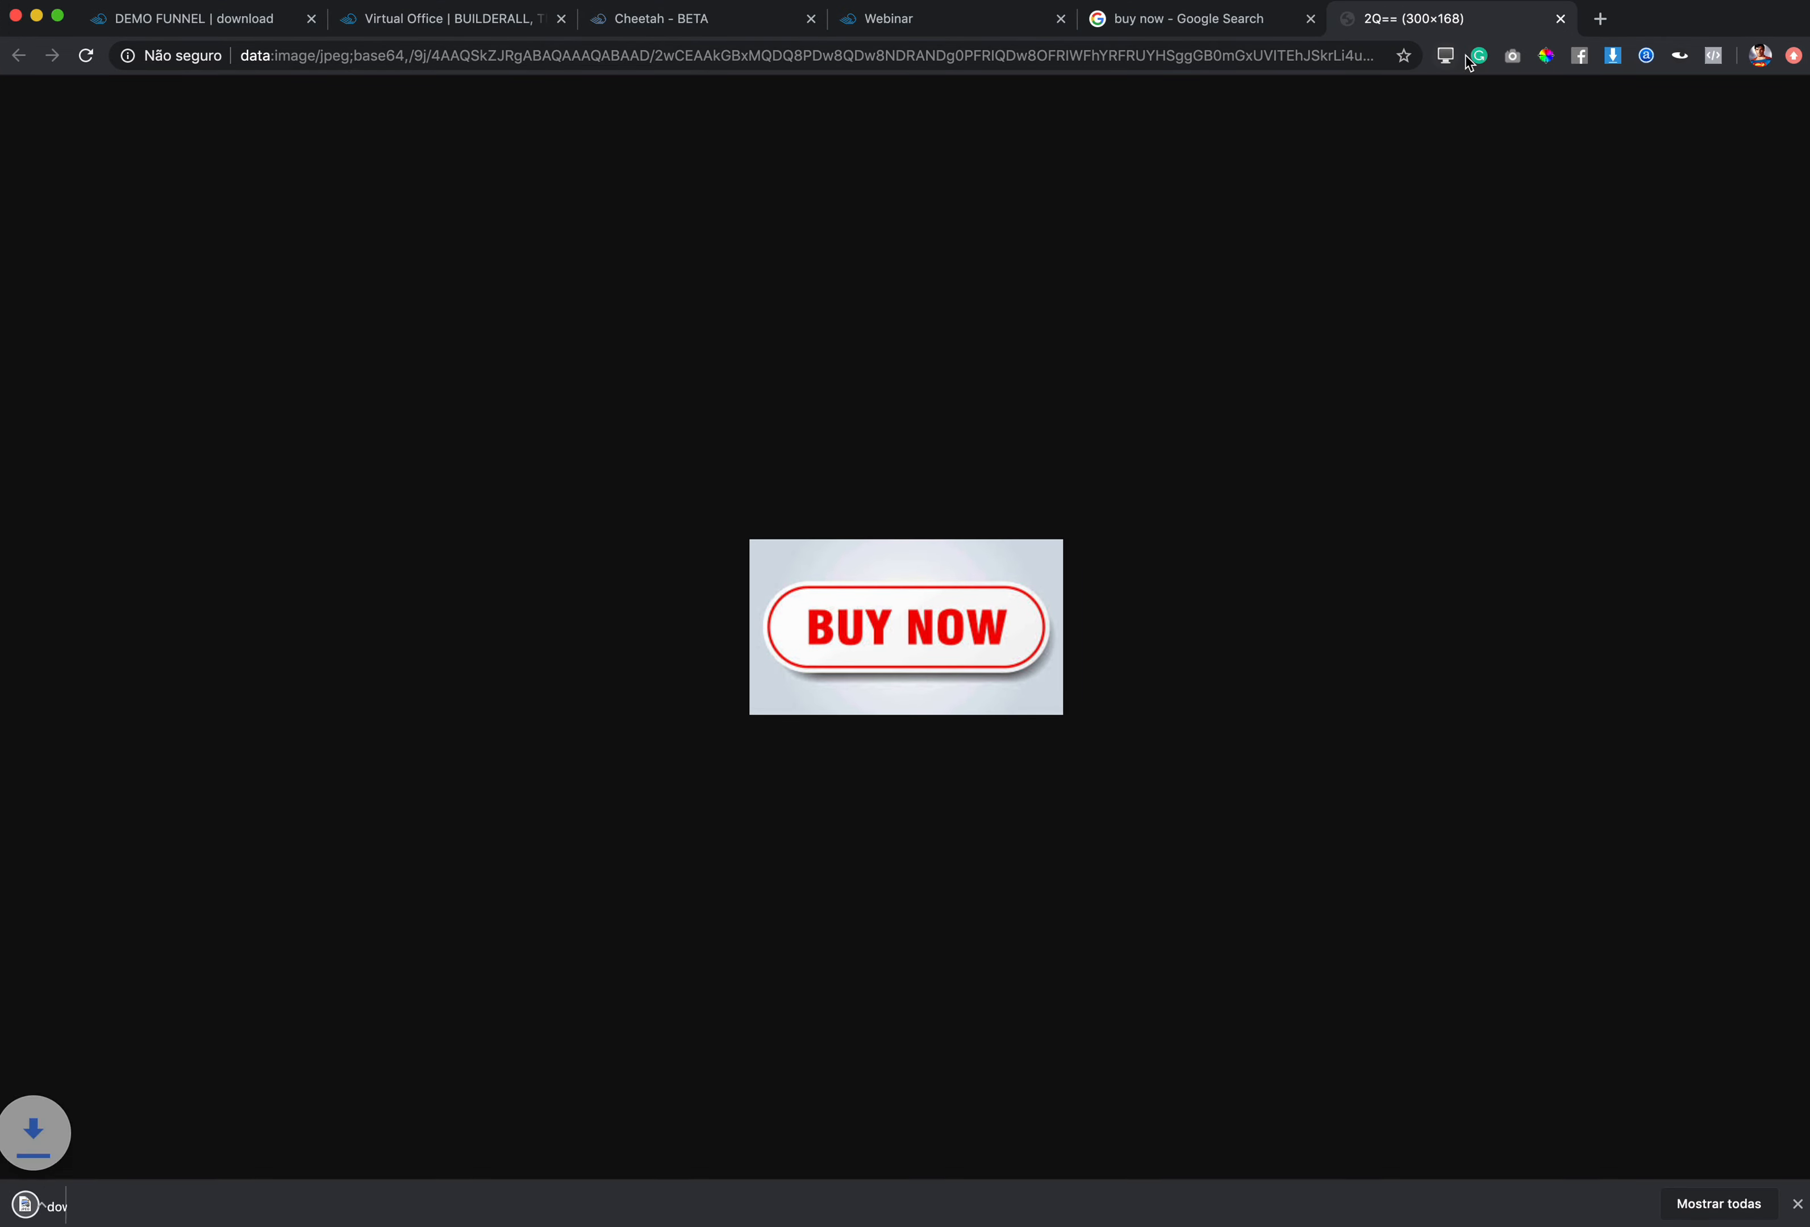
{"action": "left_click", "coordinate": [1557, 20]}
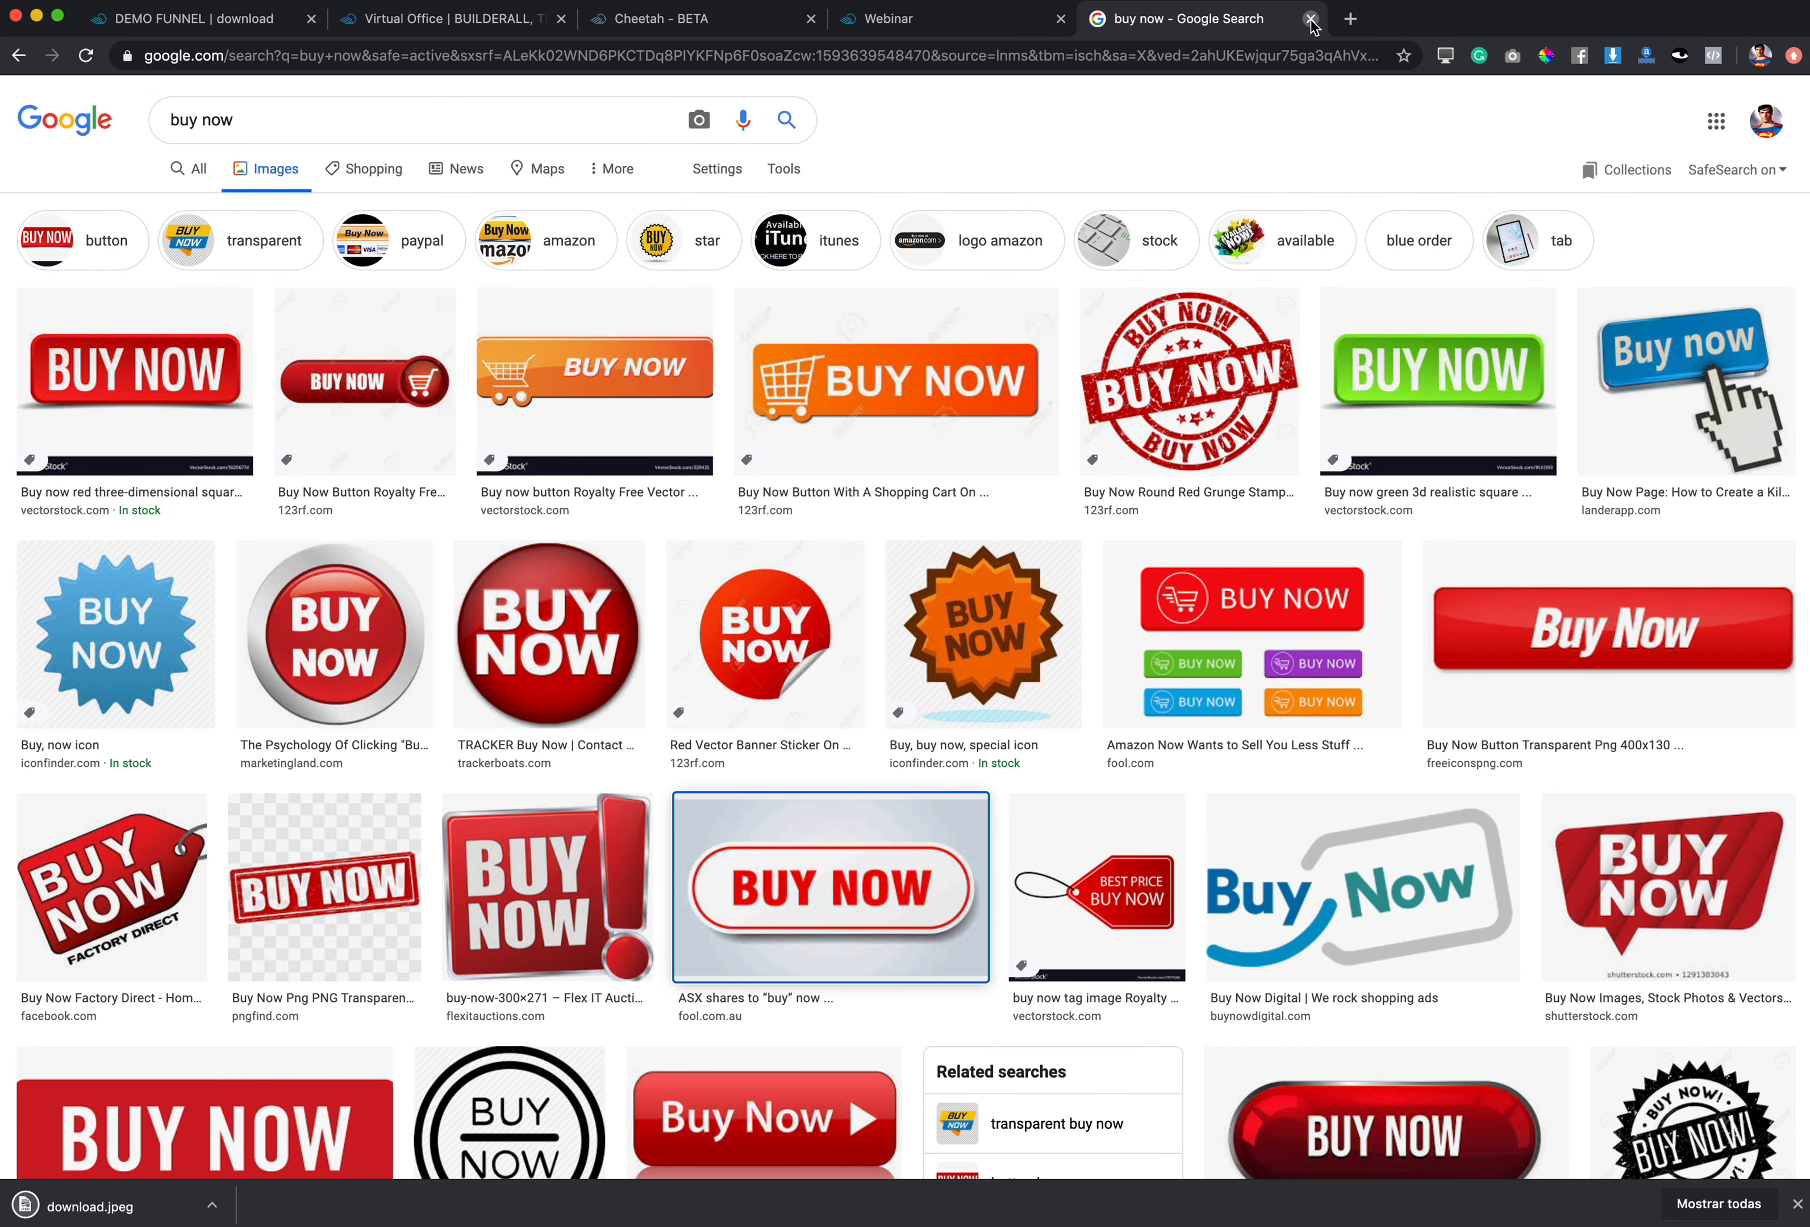
{"action": "left_click", "coordinate": [1312, 18]}
Step: Replace the banner image with download.jpeg
{"action": "right_click", "coordinate": [346, 535]}
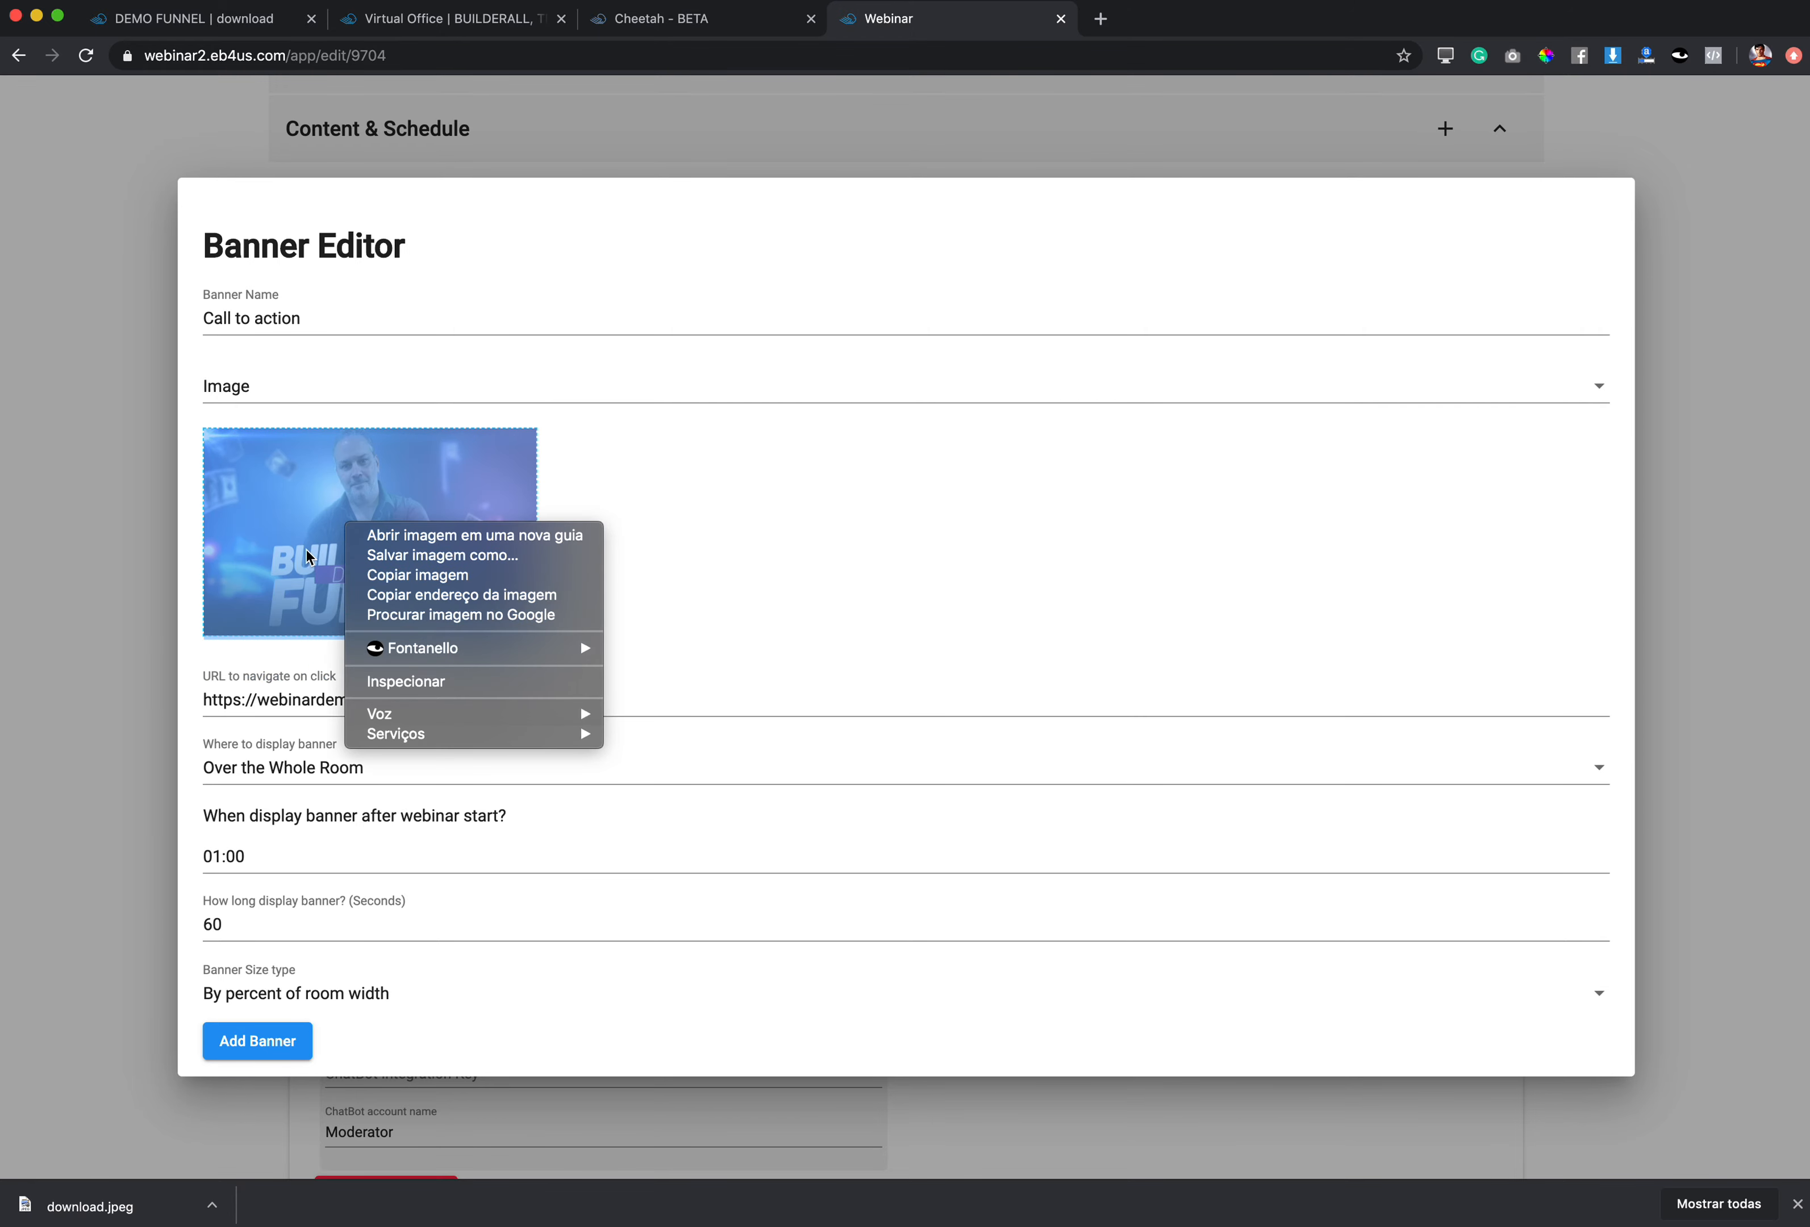
{"action": "key", "text": "Escape"}
{"action": "left_click", "coordinate": [371, 533]}
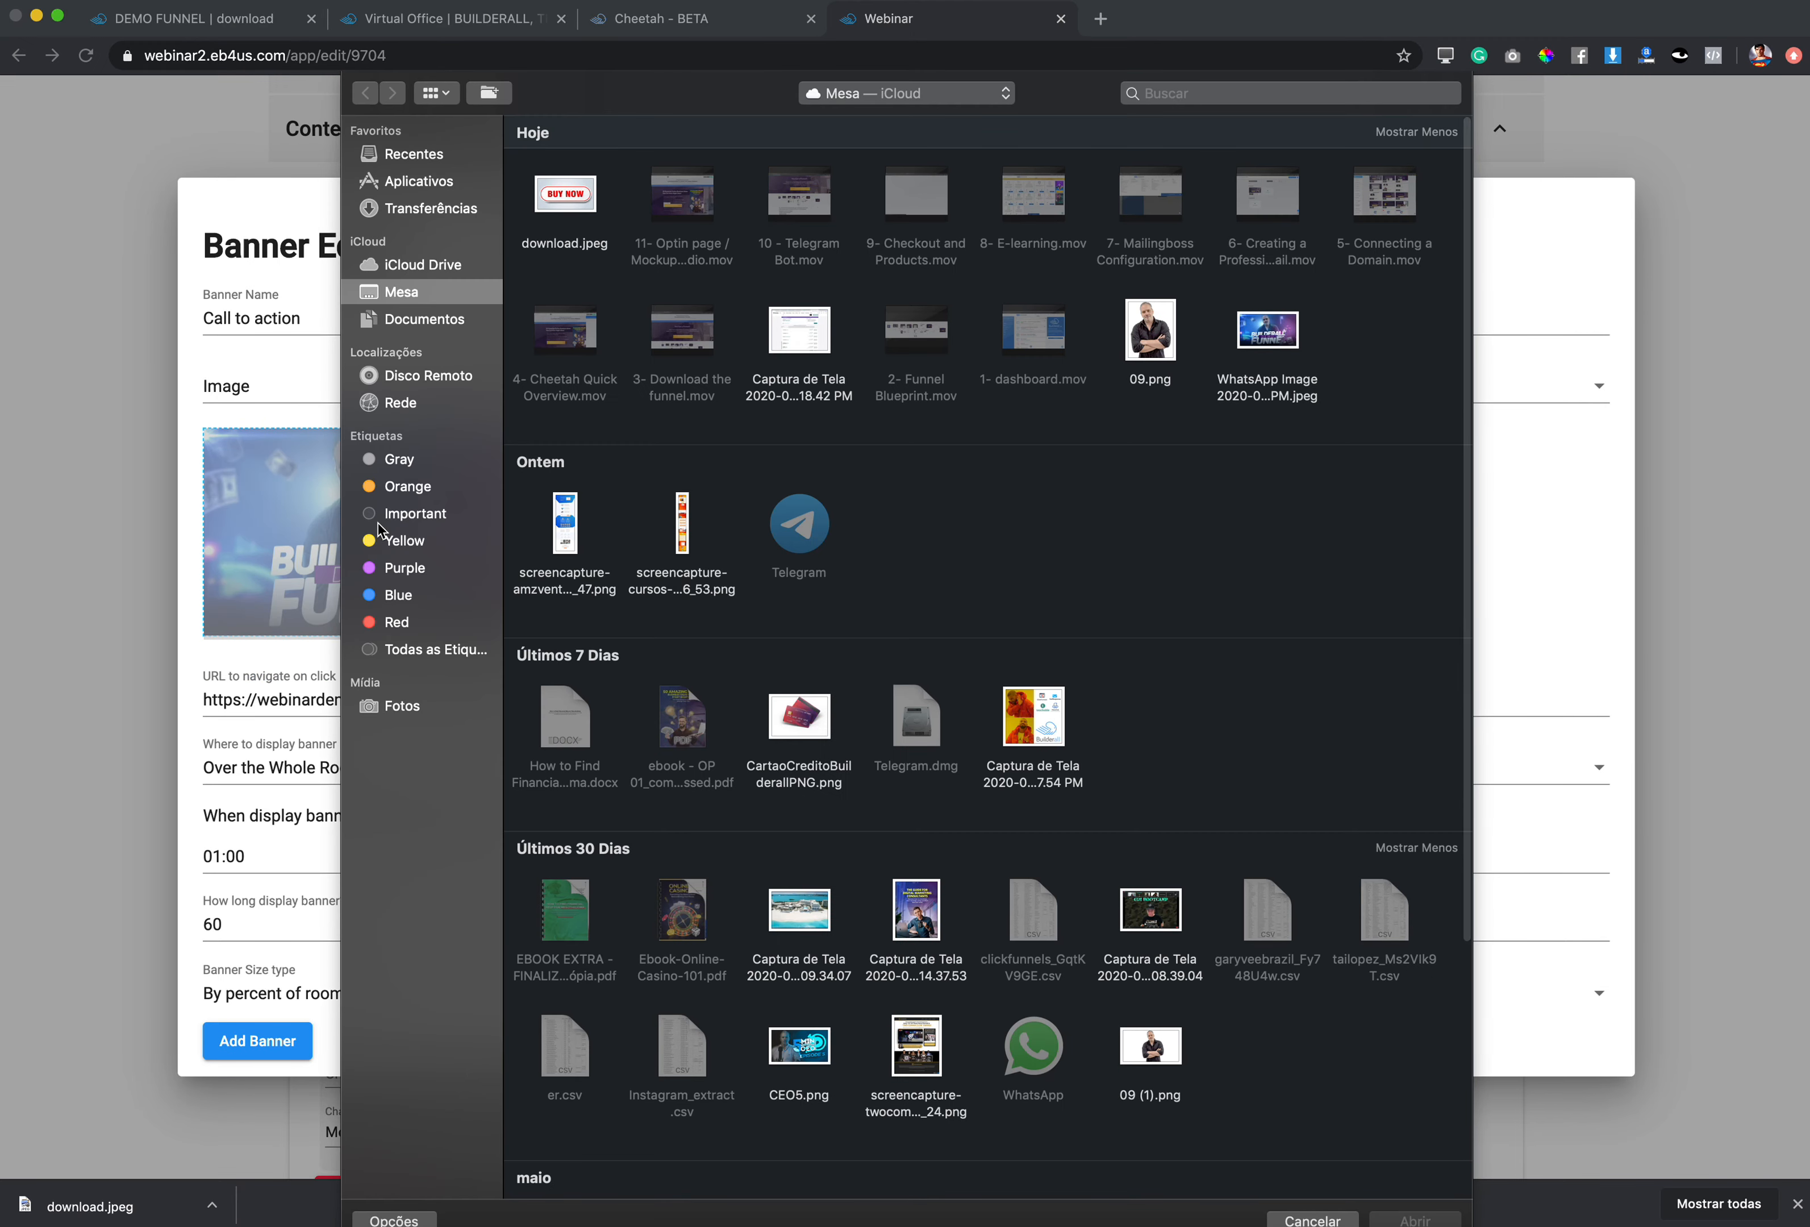
{"action": "left_click", "coordinate": [576, 210]}
{"action": "left_click", "coordinate": [1417, 1219]}
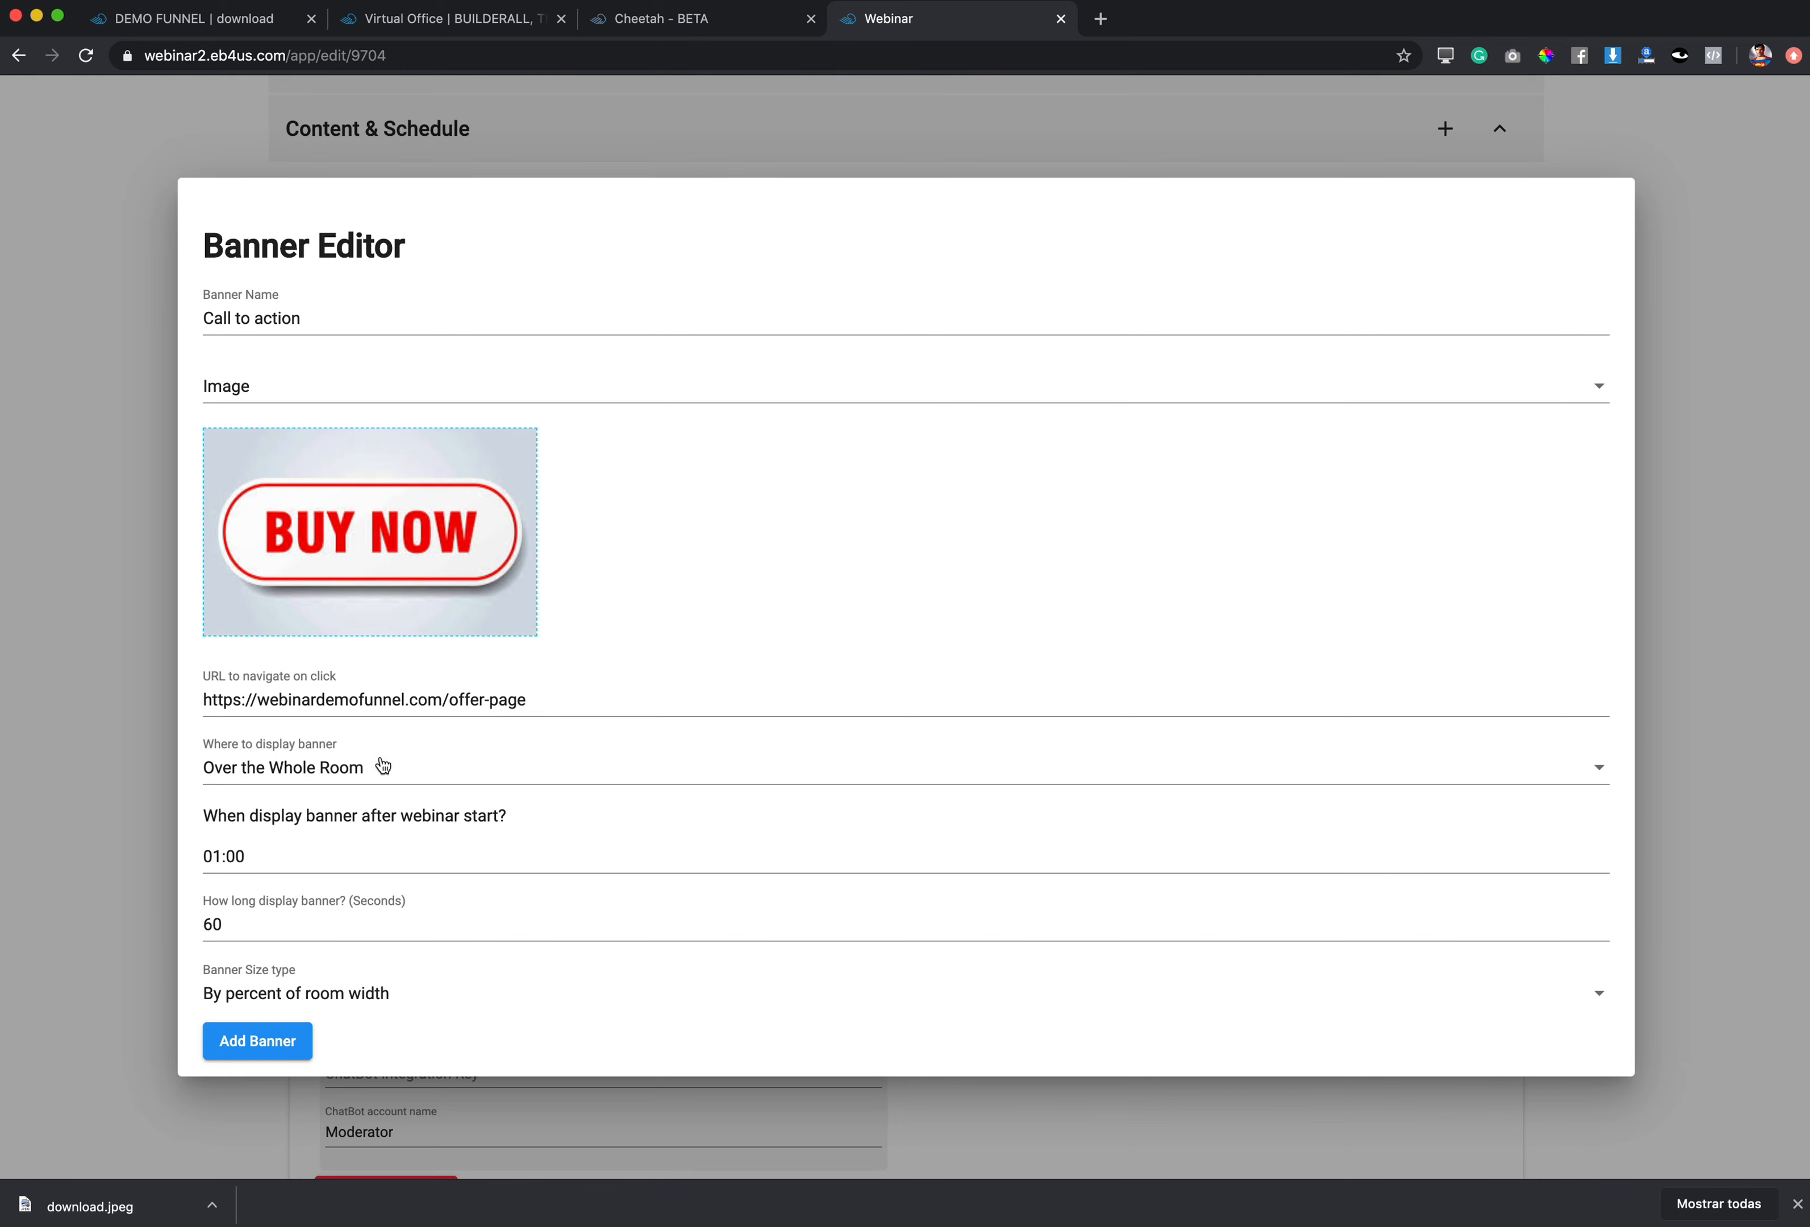
Step: Show the banner over the text chat from 10:00 for 120 seconds and add it
{"action": "left_click", "coordinate": [350, 773]}
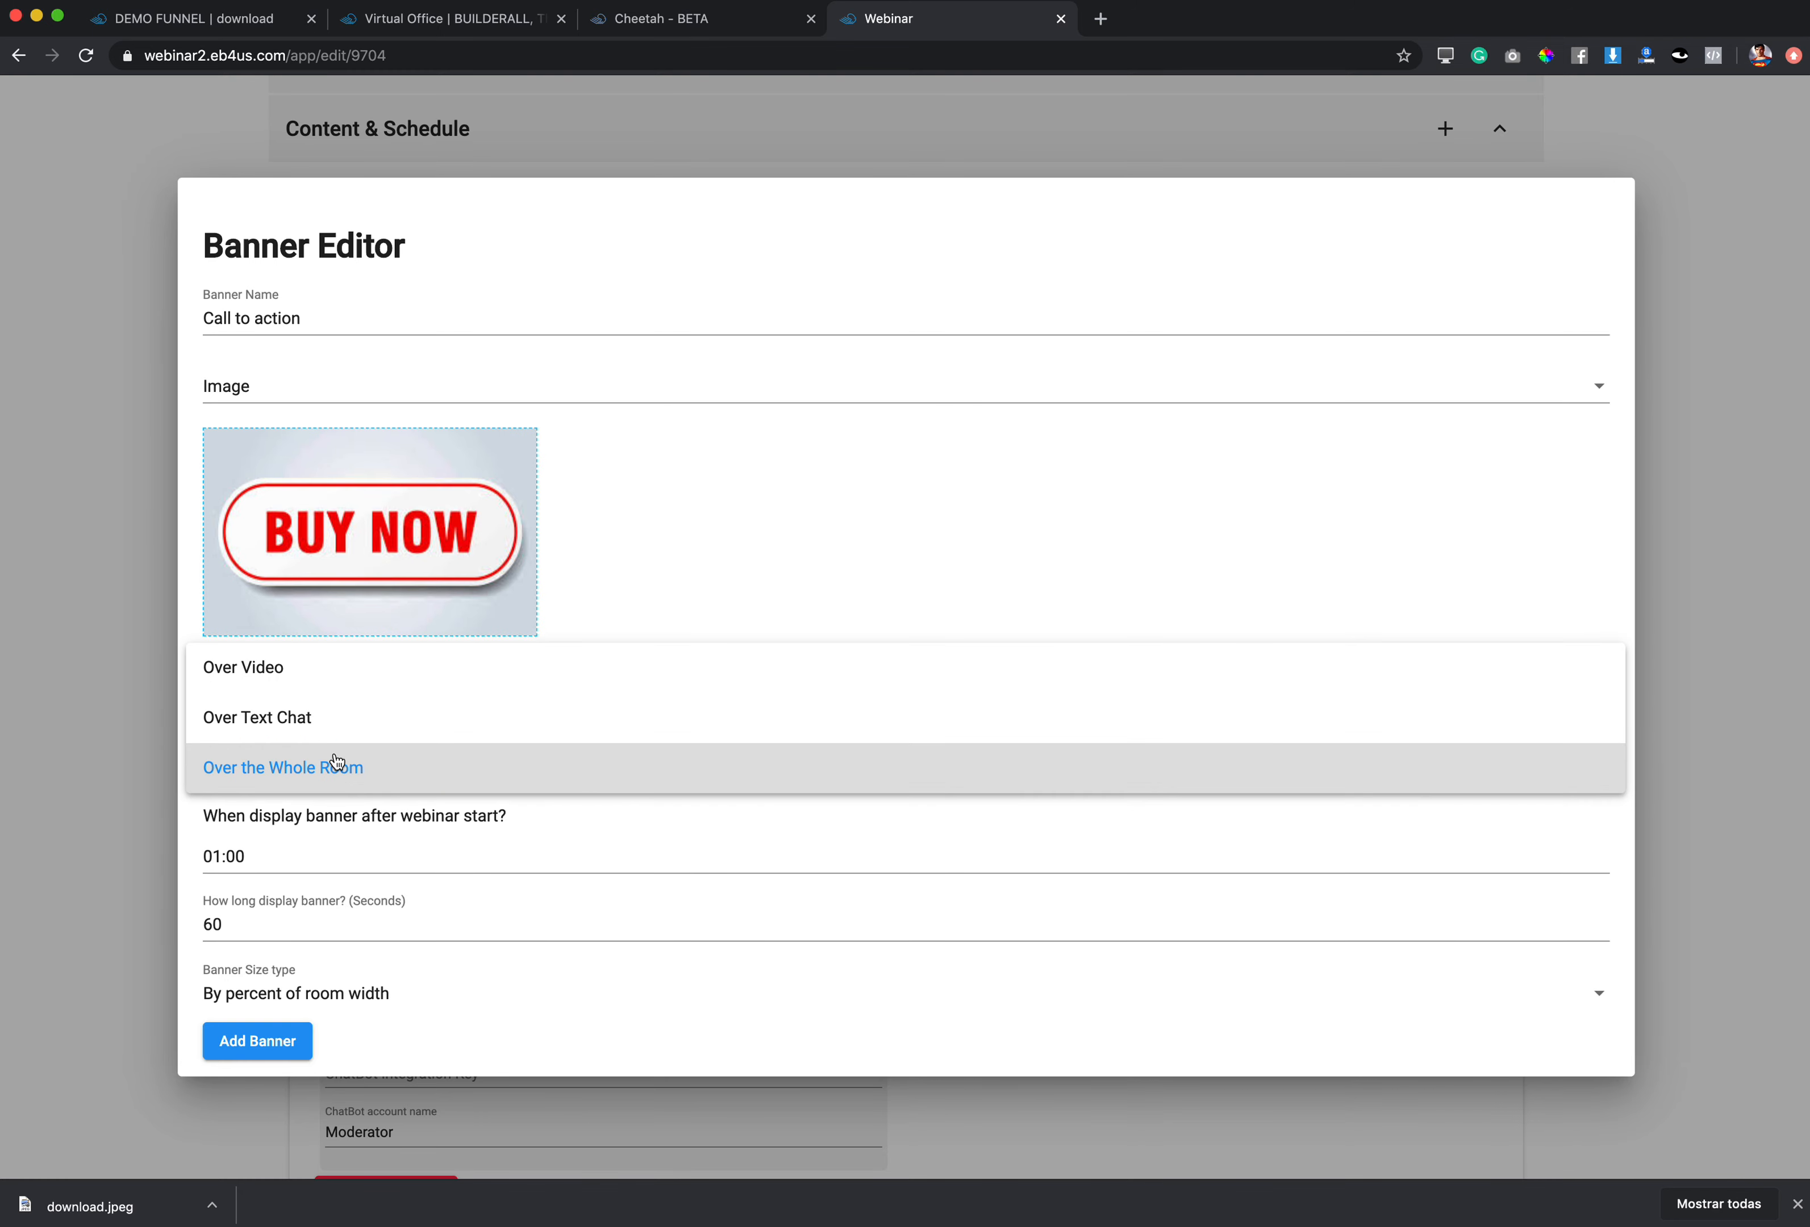
{"action": "left_click", "coordinate": [330, 726]}
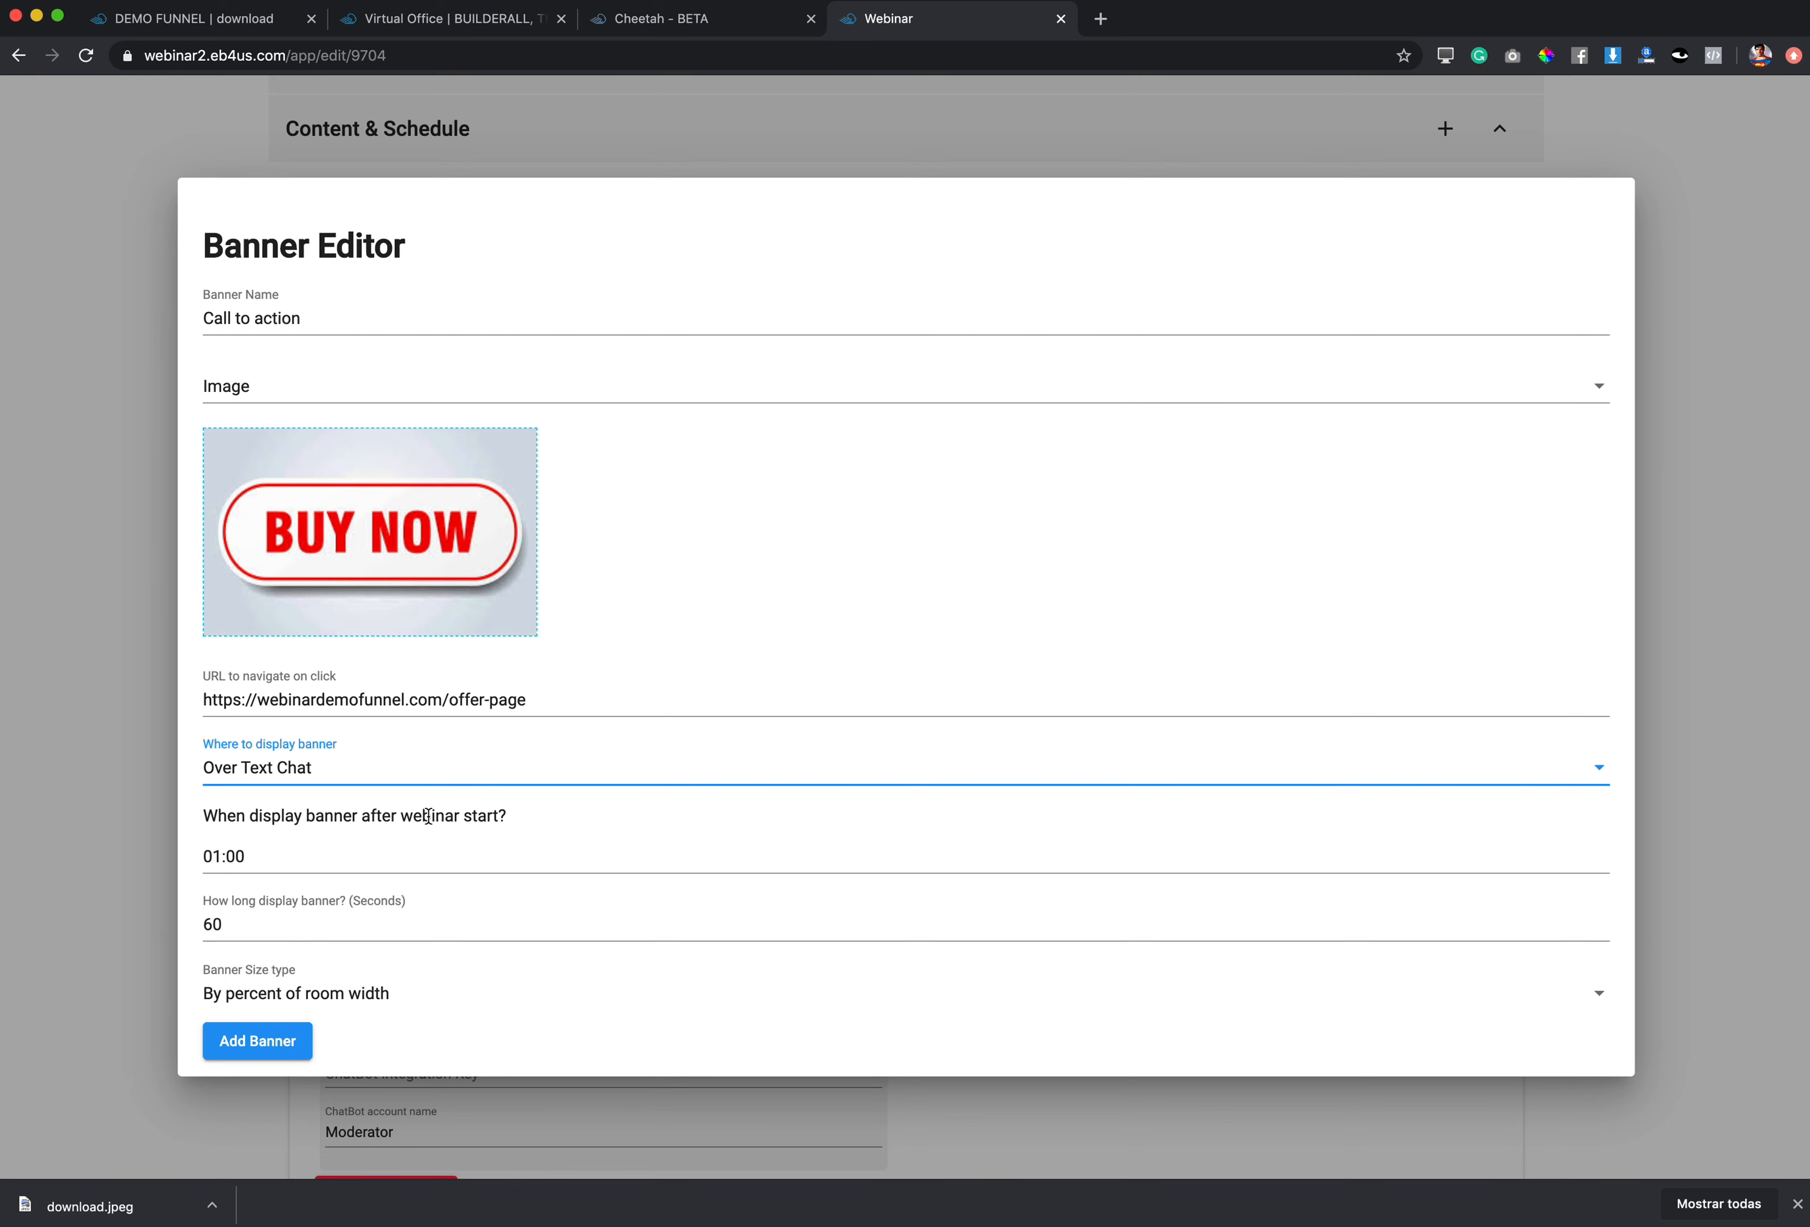
{"action": "left_click", "coordinate": [220, 856]}
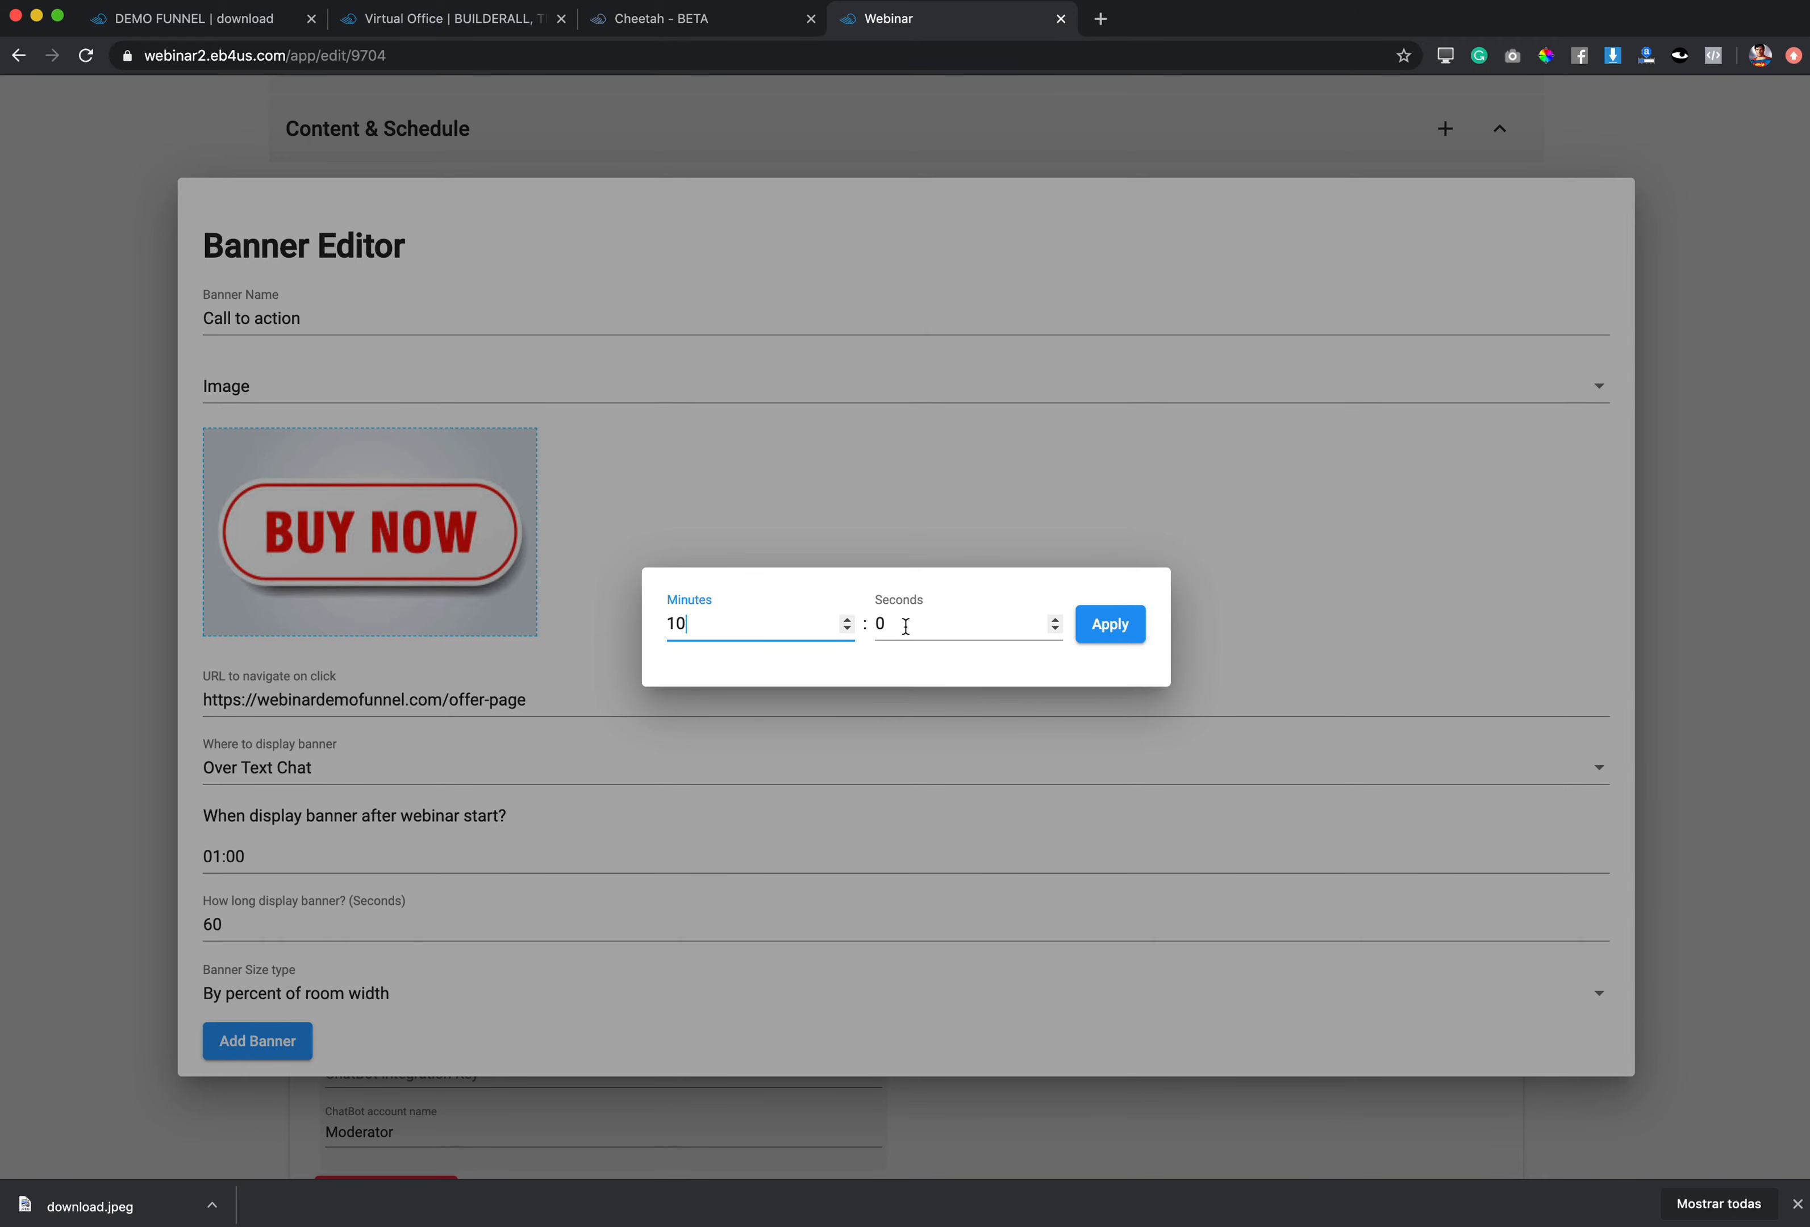
{"action": "left_click", "coordinate": [1117, 634]}
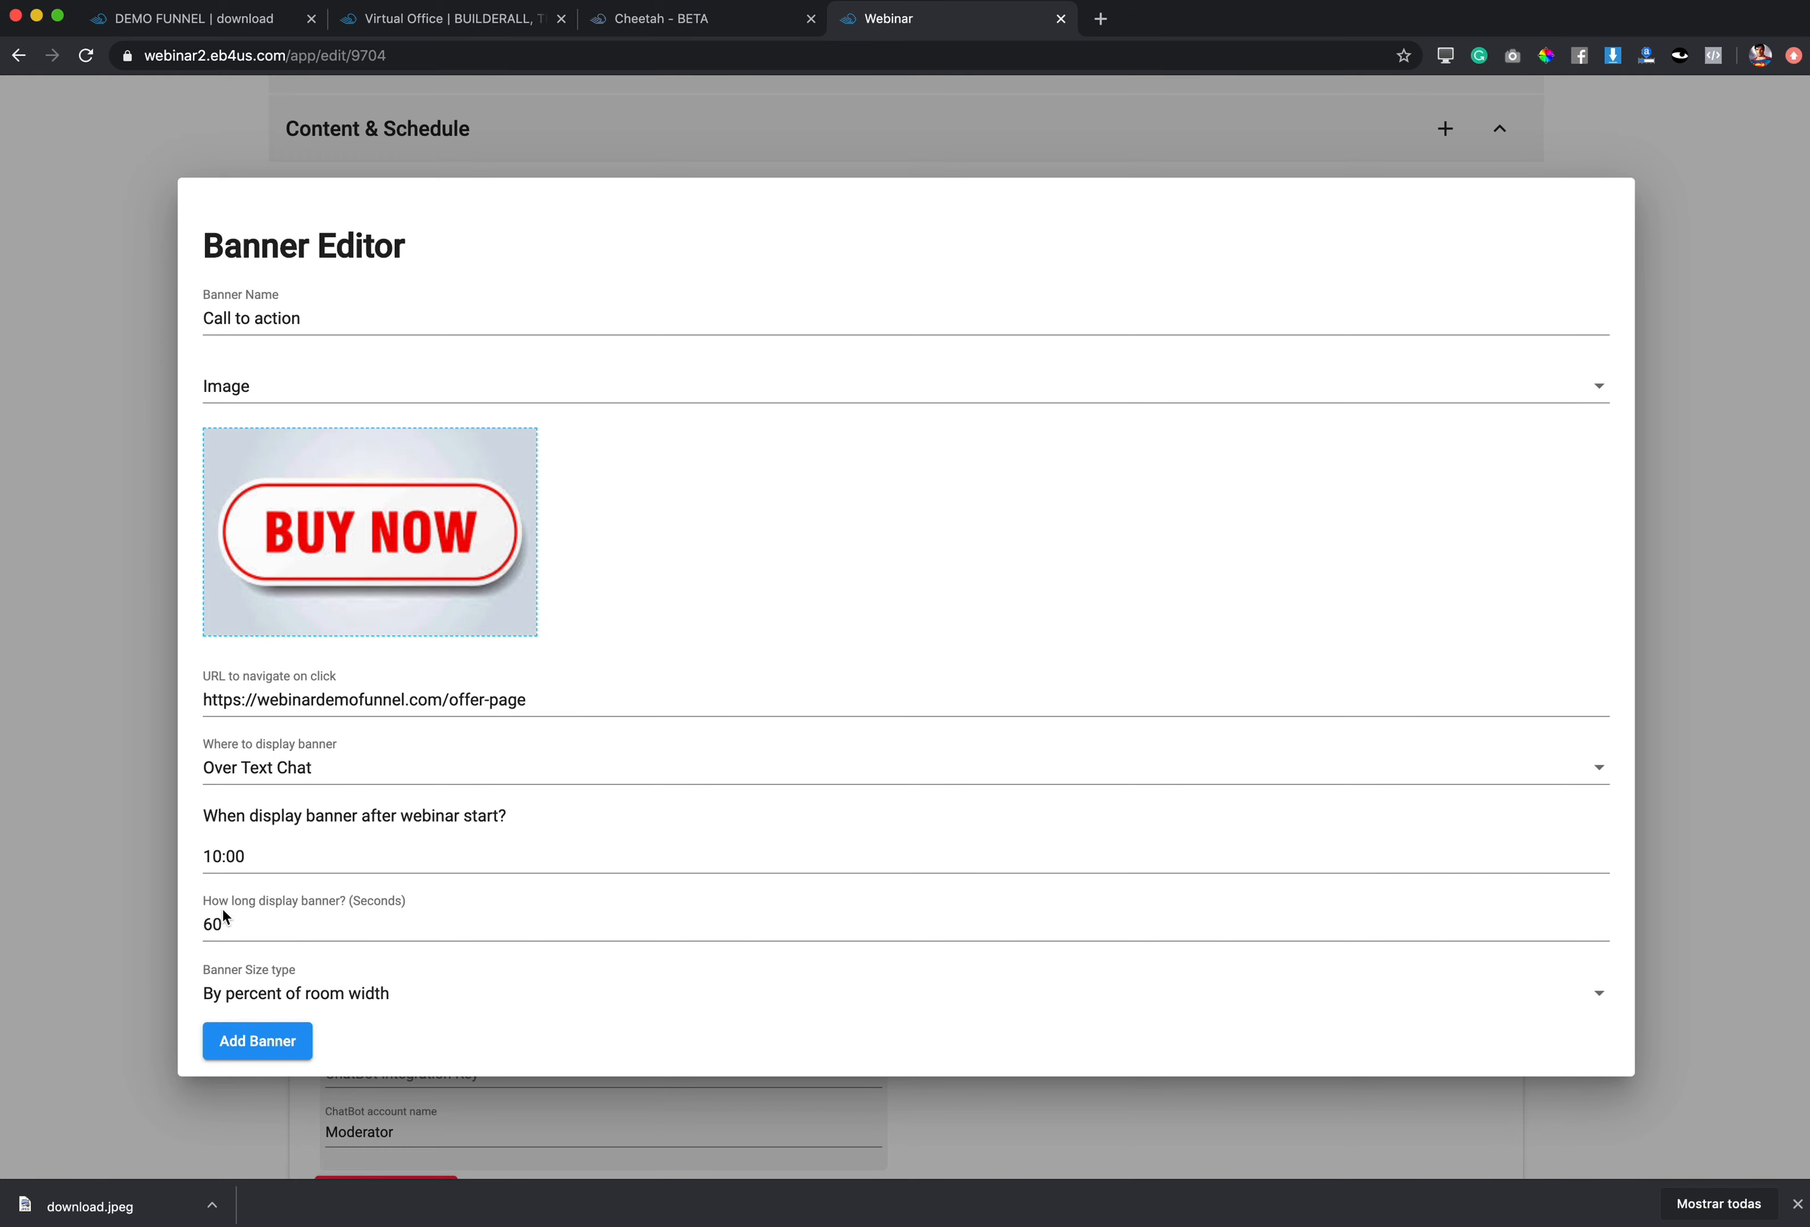
{"action": "left_click", "coordinate": [213, 926]}
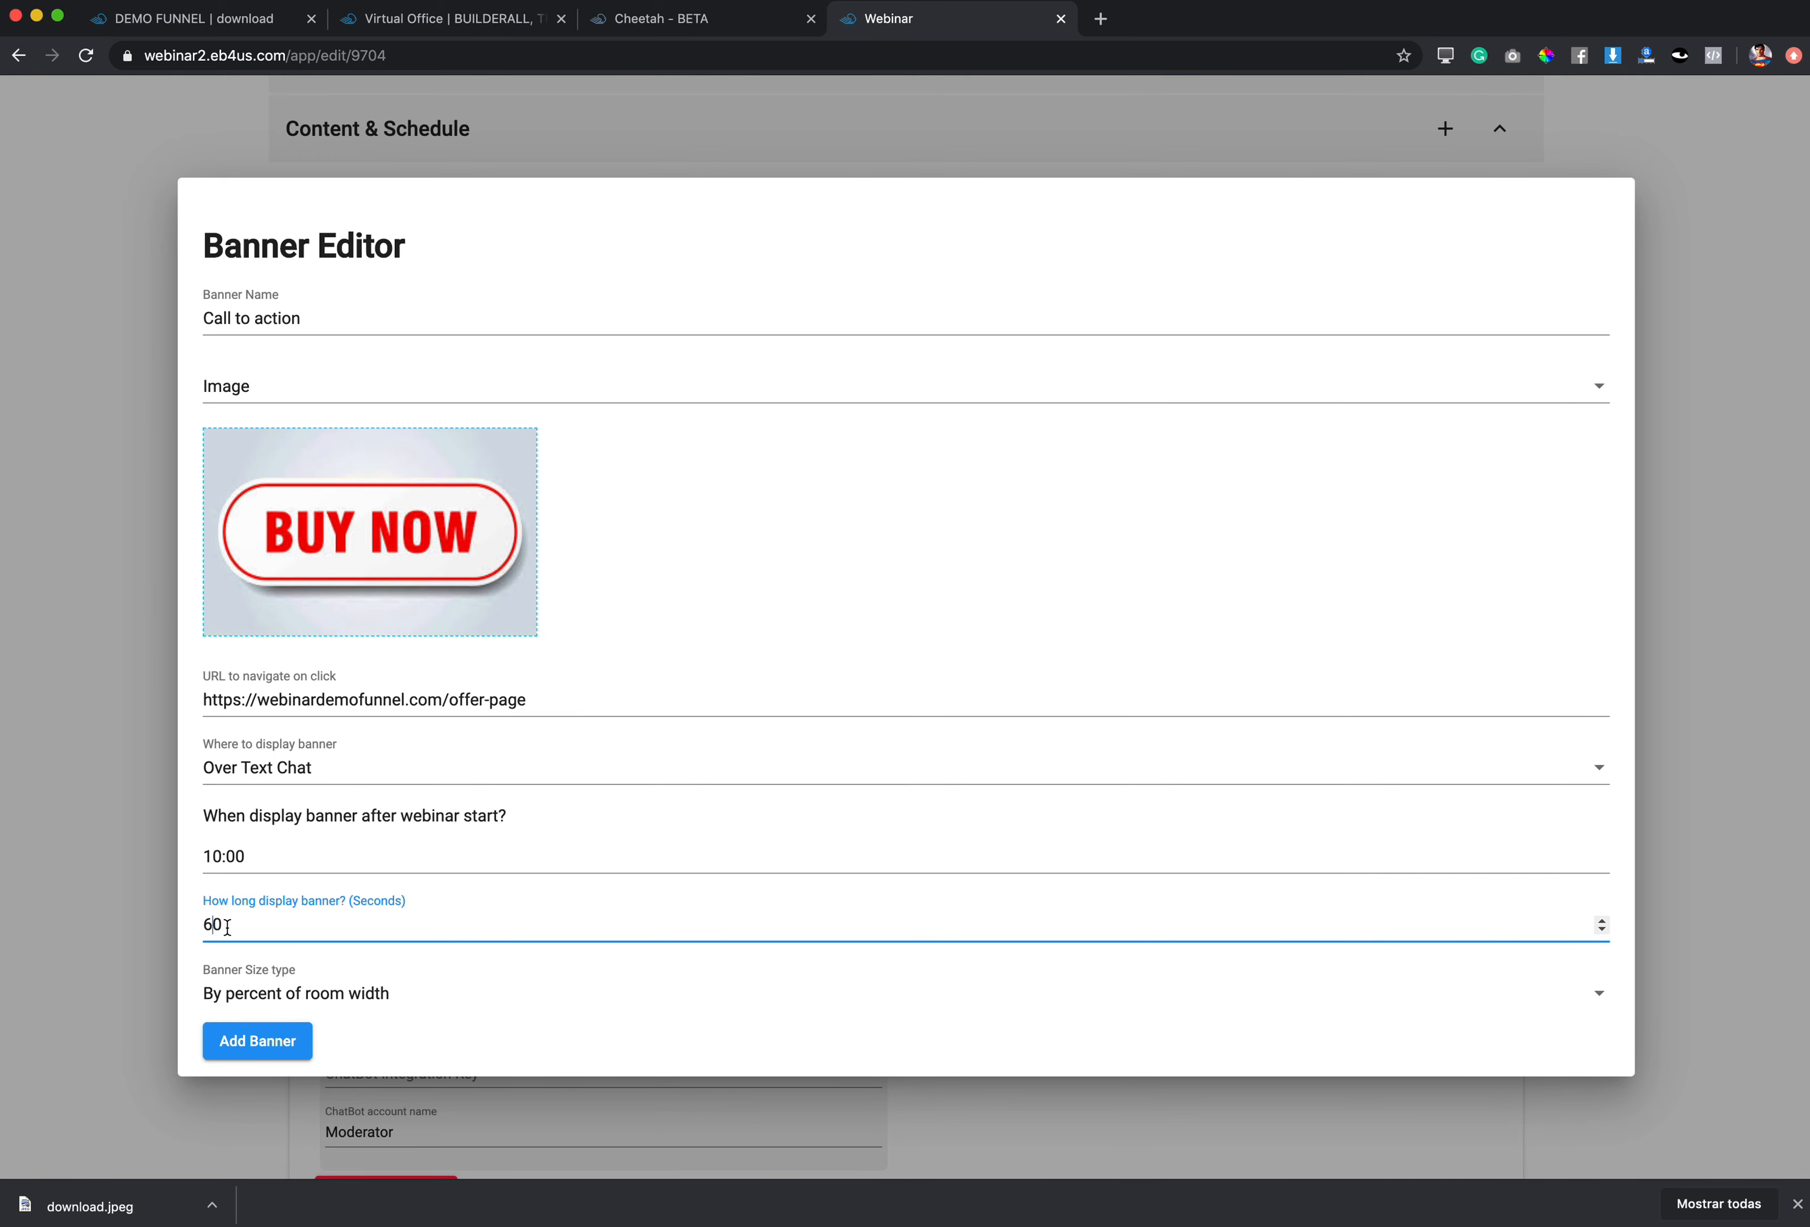
{"action": "left_click_drag", "start_coordinate": [224, 925], "coordinate": [203, 924]}
{"action": "type", "text": "120"}
{"action": "left_click", "coordinate": [266, 1040]}
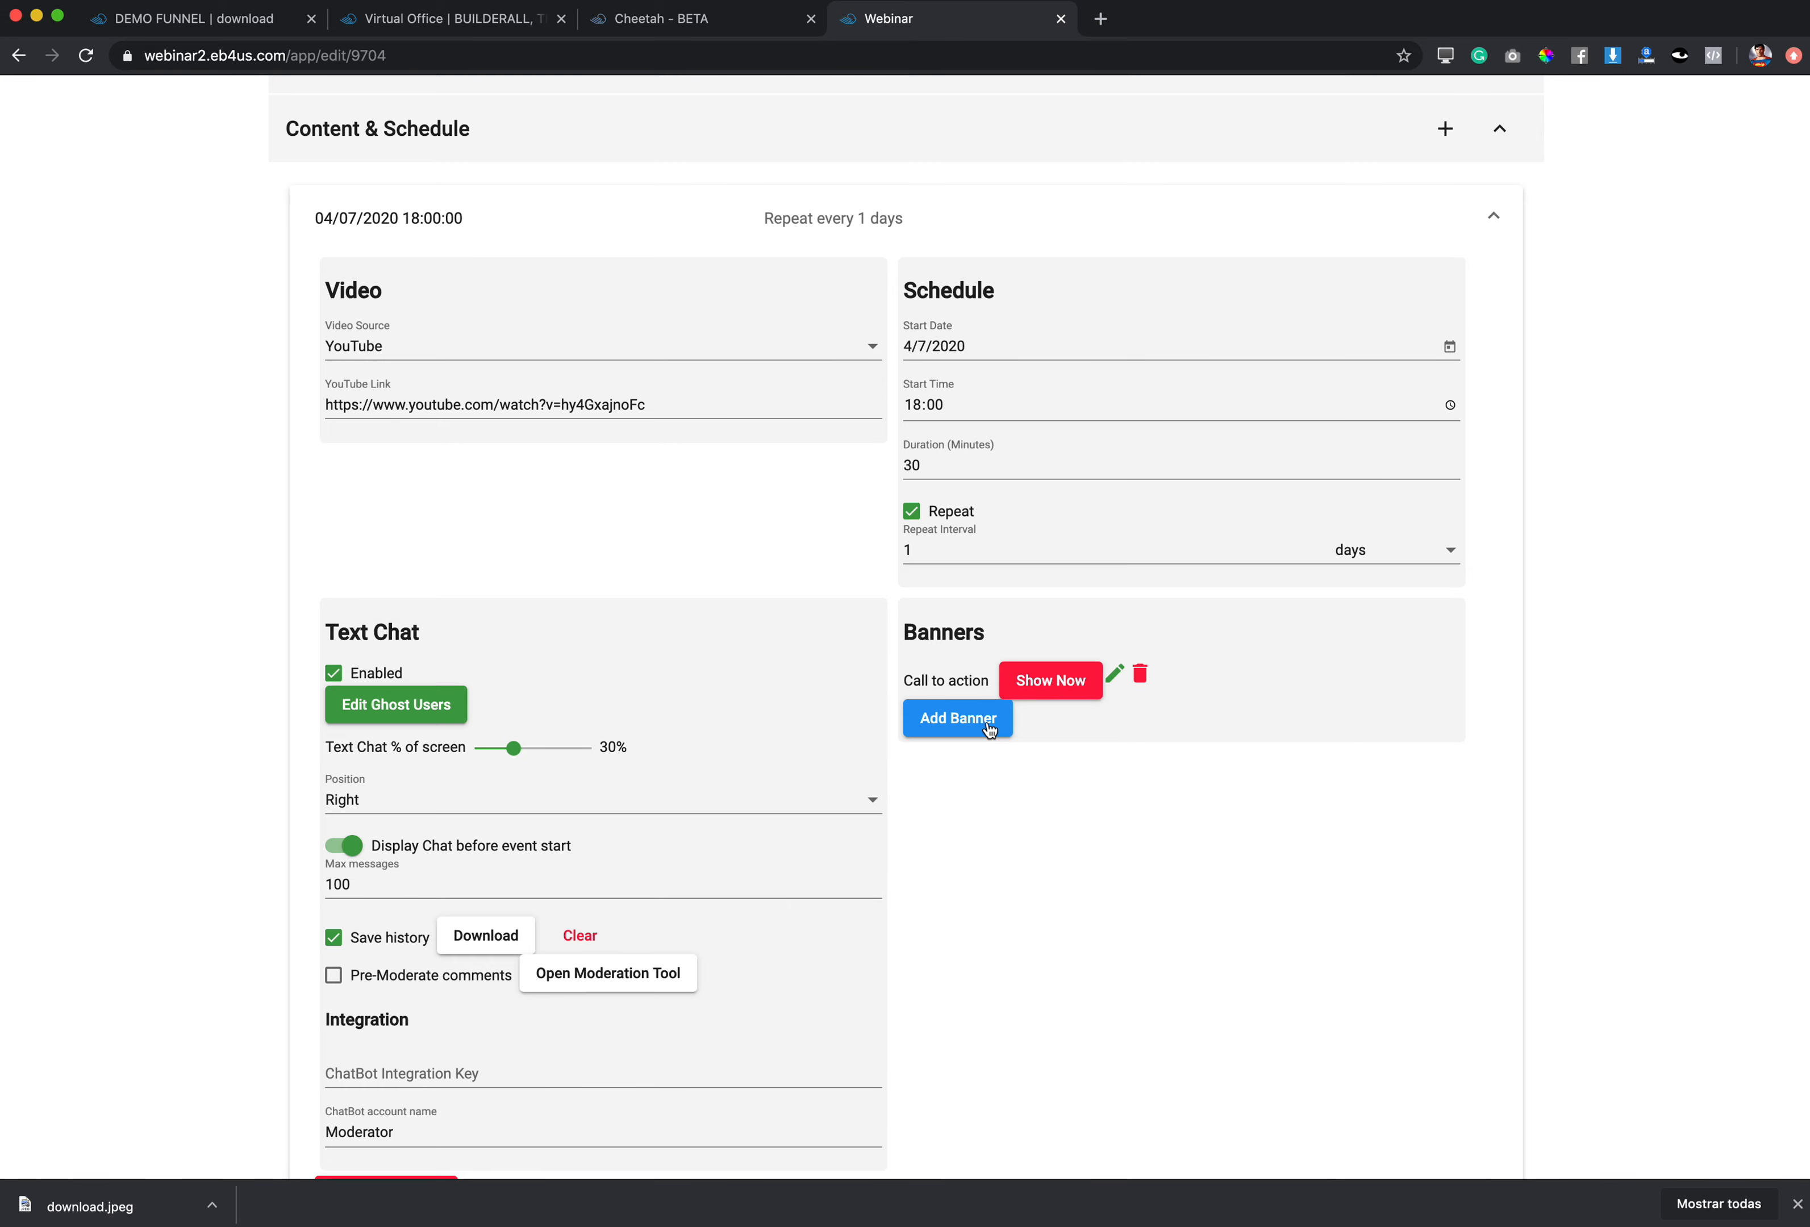
Step: Expand the Webinar Room appearance section
{"action": "scroll", "coordinate": [516, 732], "scroll_direction": "down", "scroll_amount": 5}
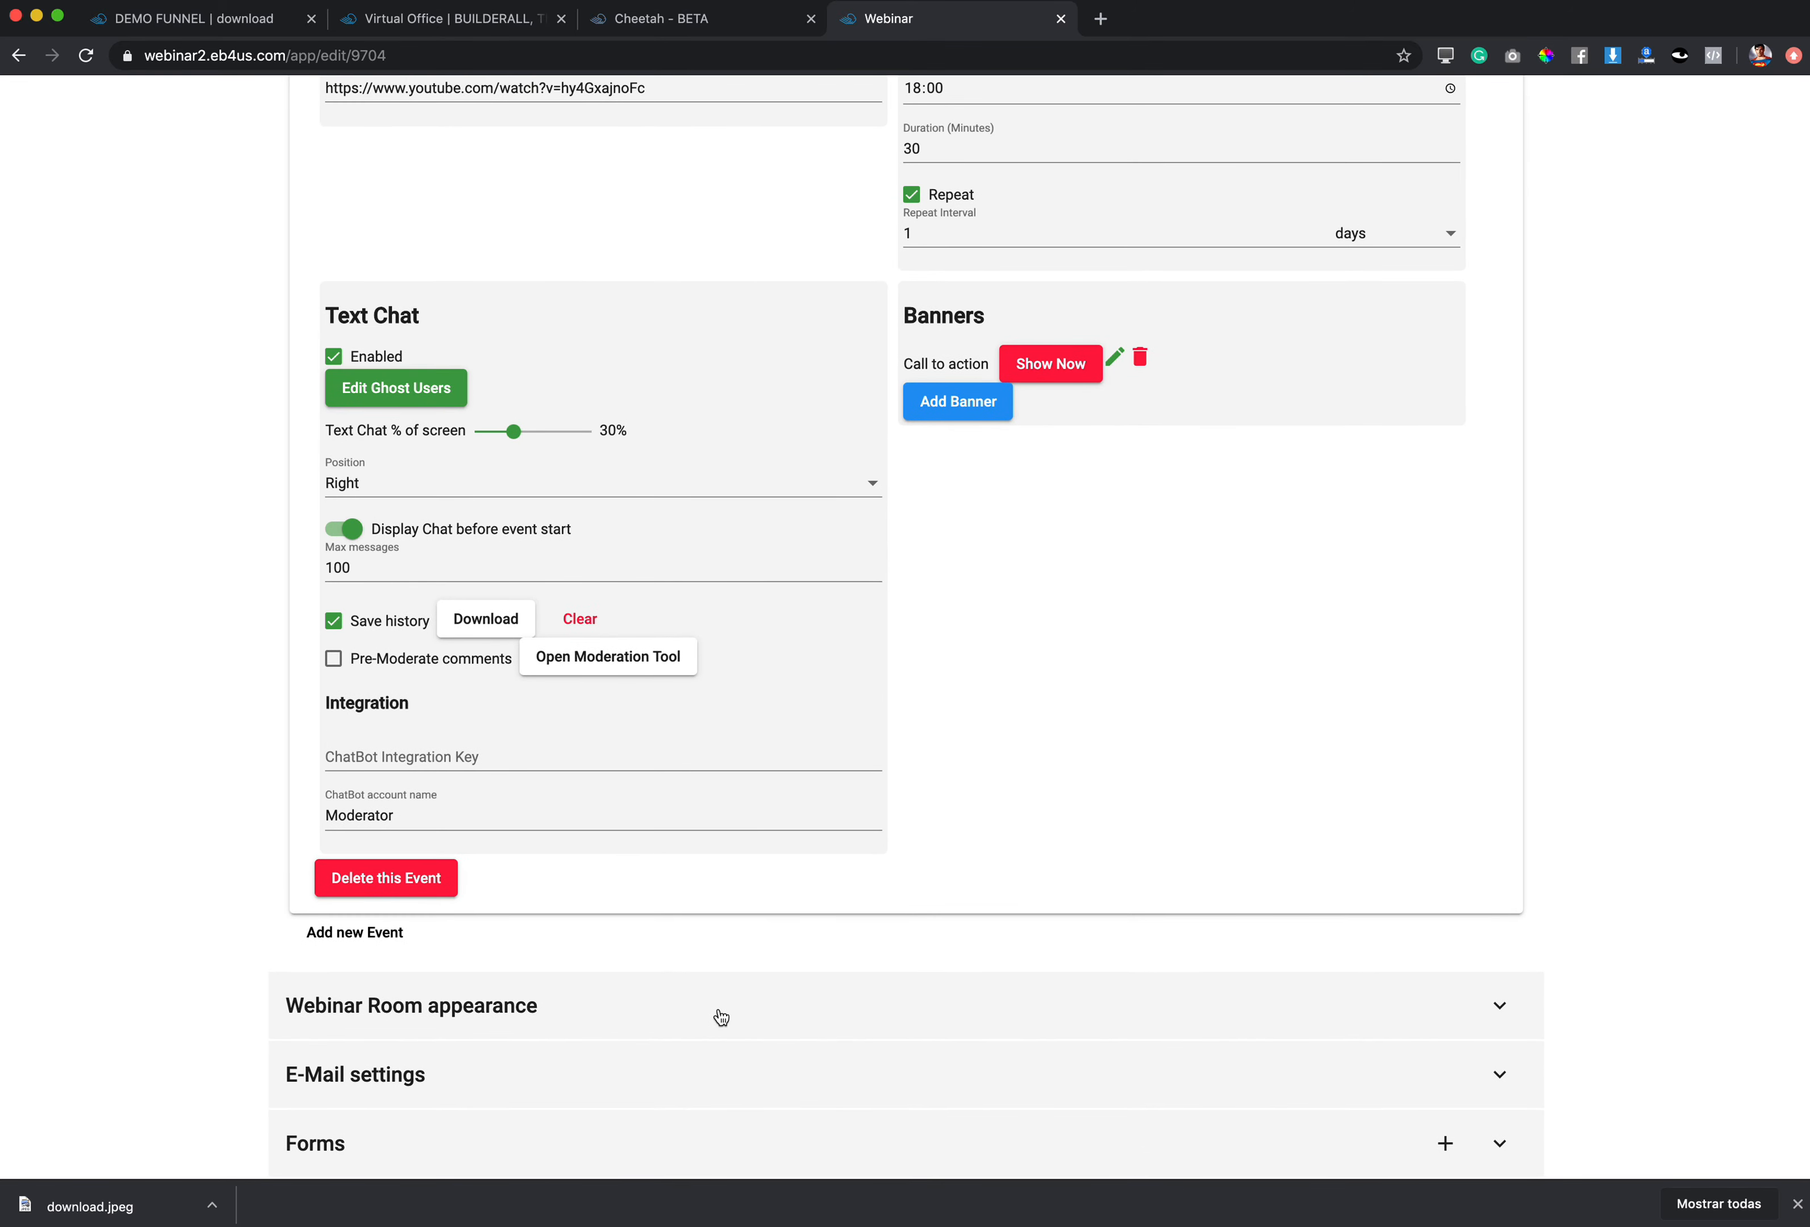
{"action": "left_click", "coordinate": [719, 1015]}
{"action": "scroll", "coordinate": [661, 565], "scroll_direction": "up", "scroll_amount": 3}
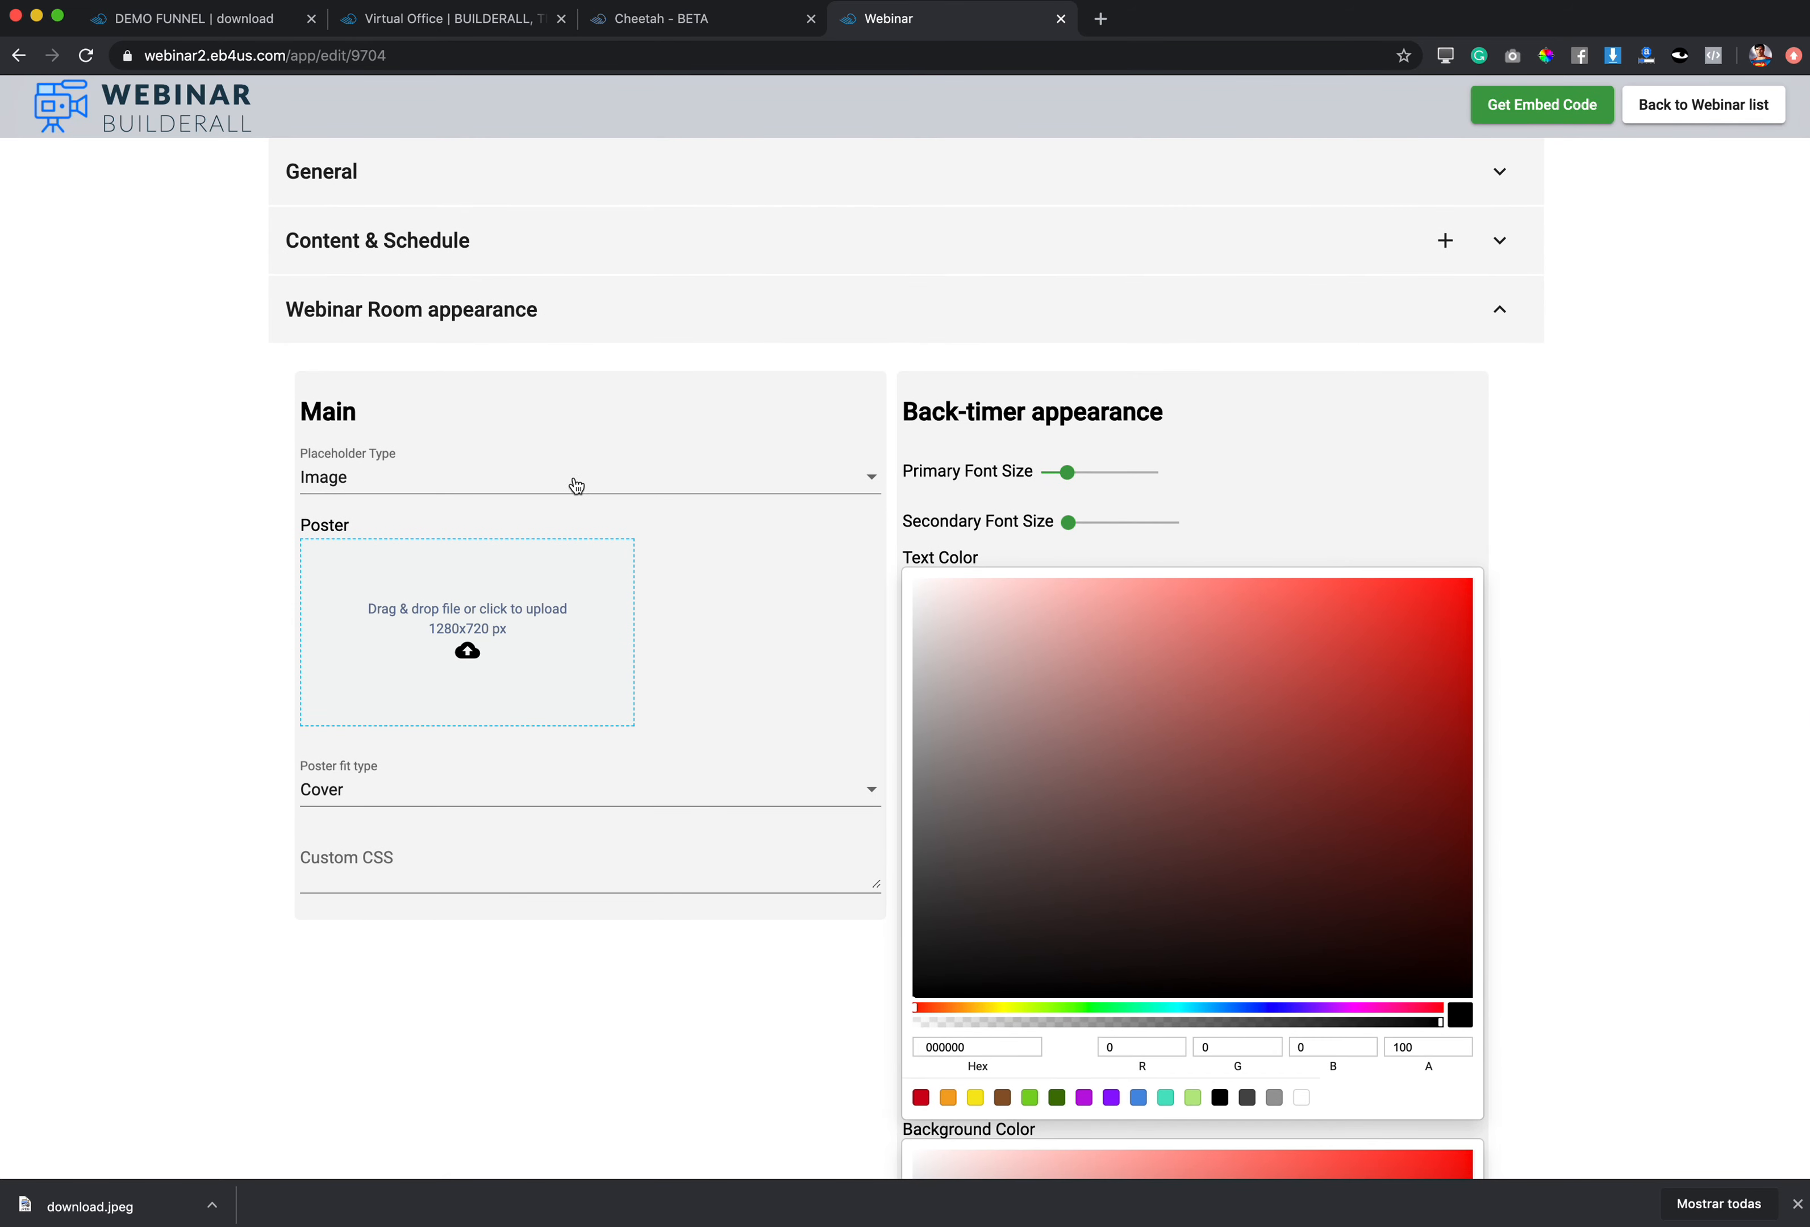
Step: Keep Image as the webinar room's placeholder type
{"action": "scroll", "coordinate": [473, 583], "scroll_direction": "down", "scroll_amount": 1}
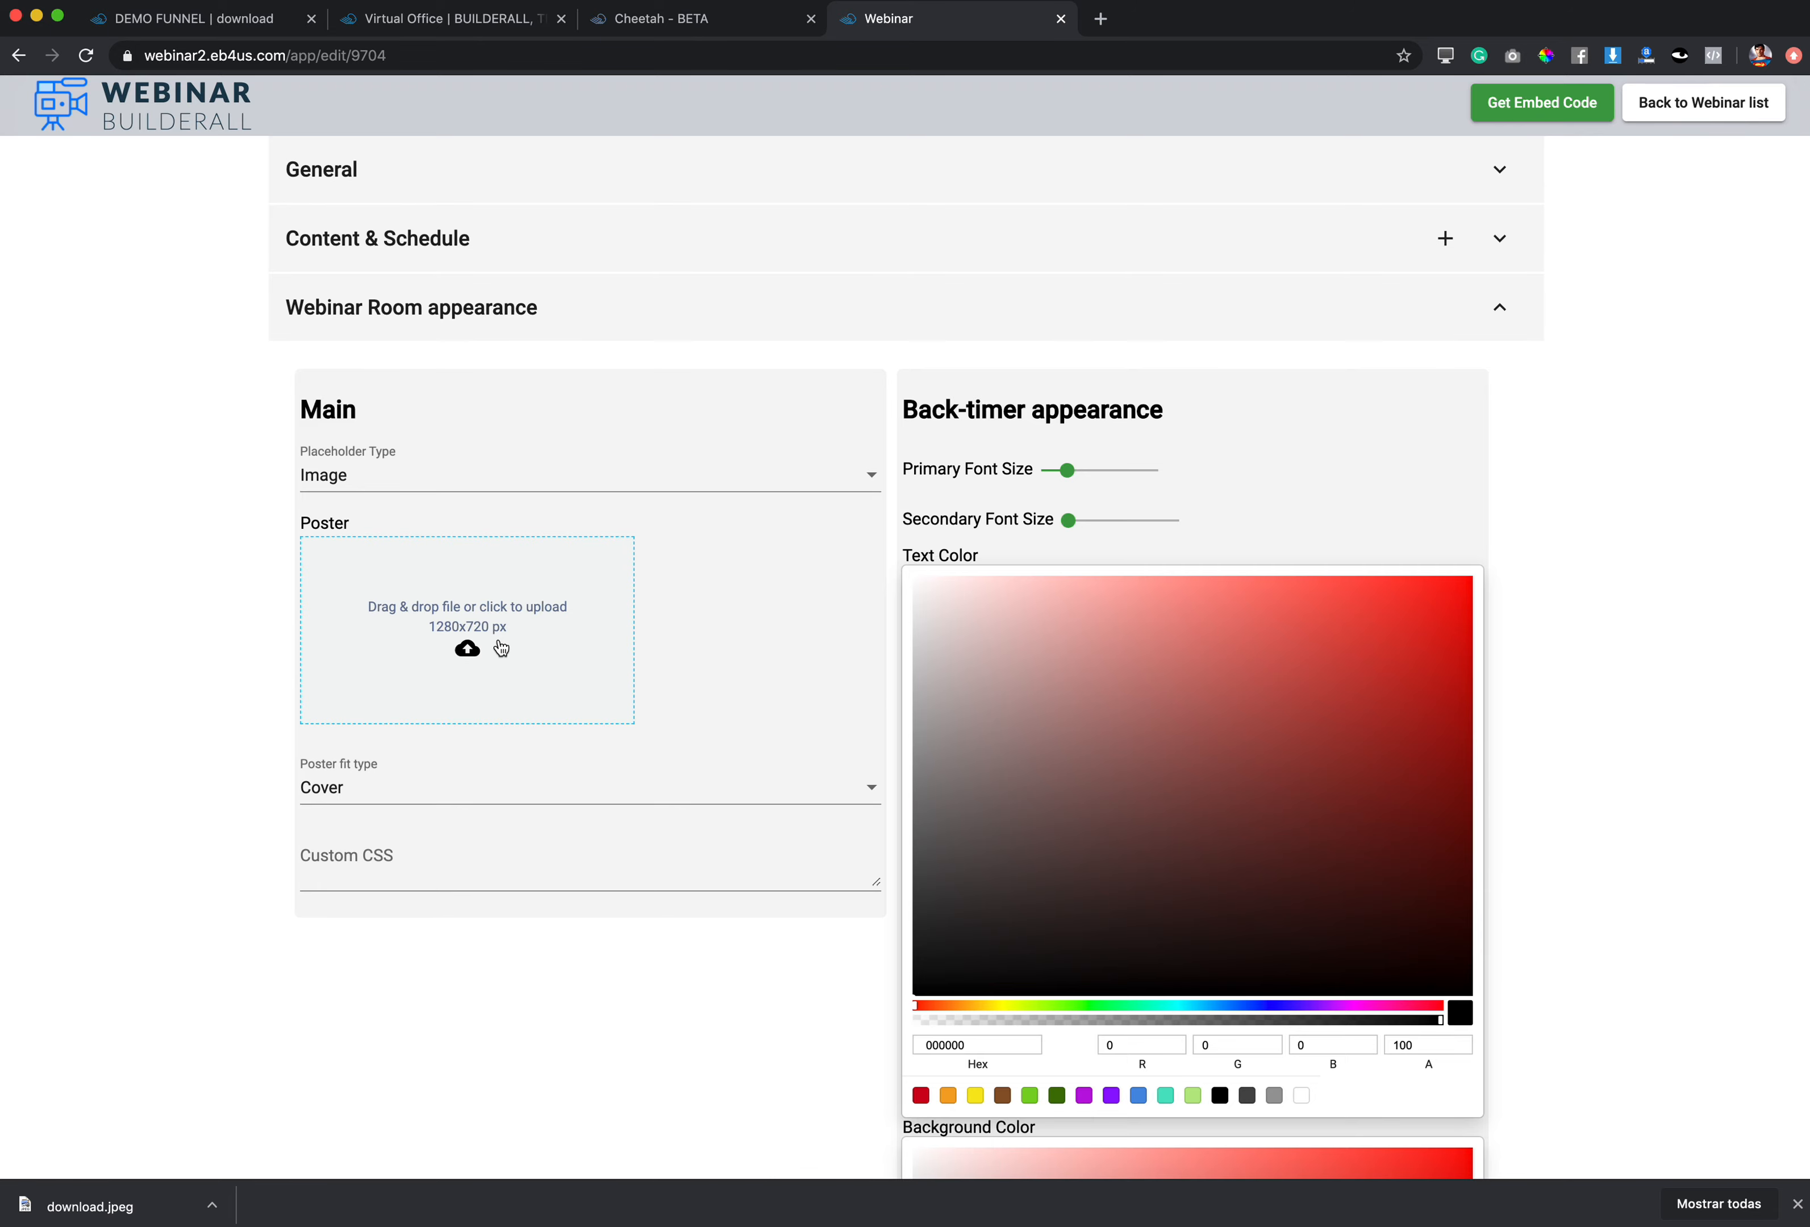
{"action": "left_click", "coordinate": [485, 648]}
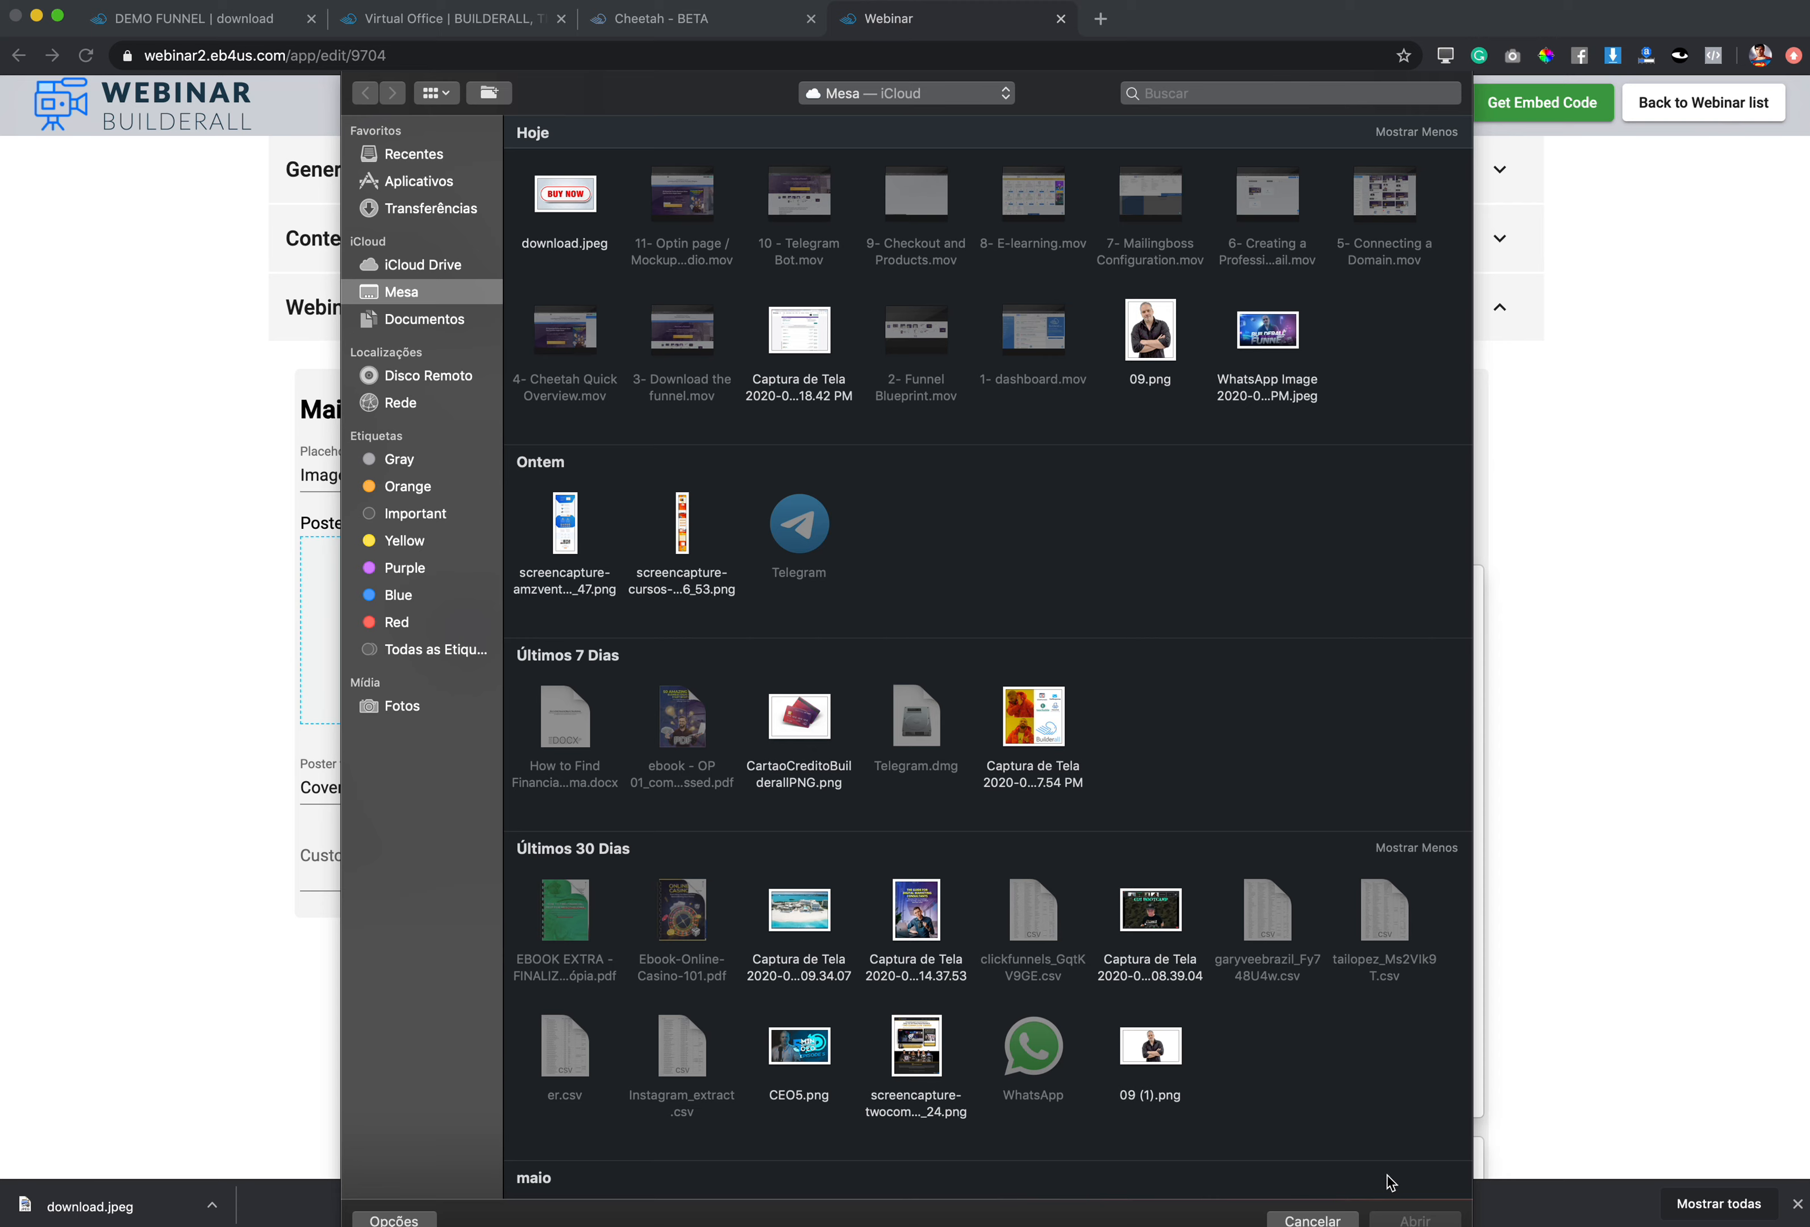
{"action": "left_click", "coordinate": [1349, 1217]}
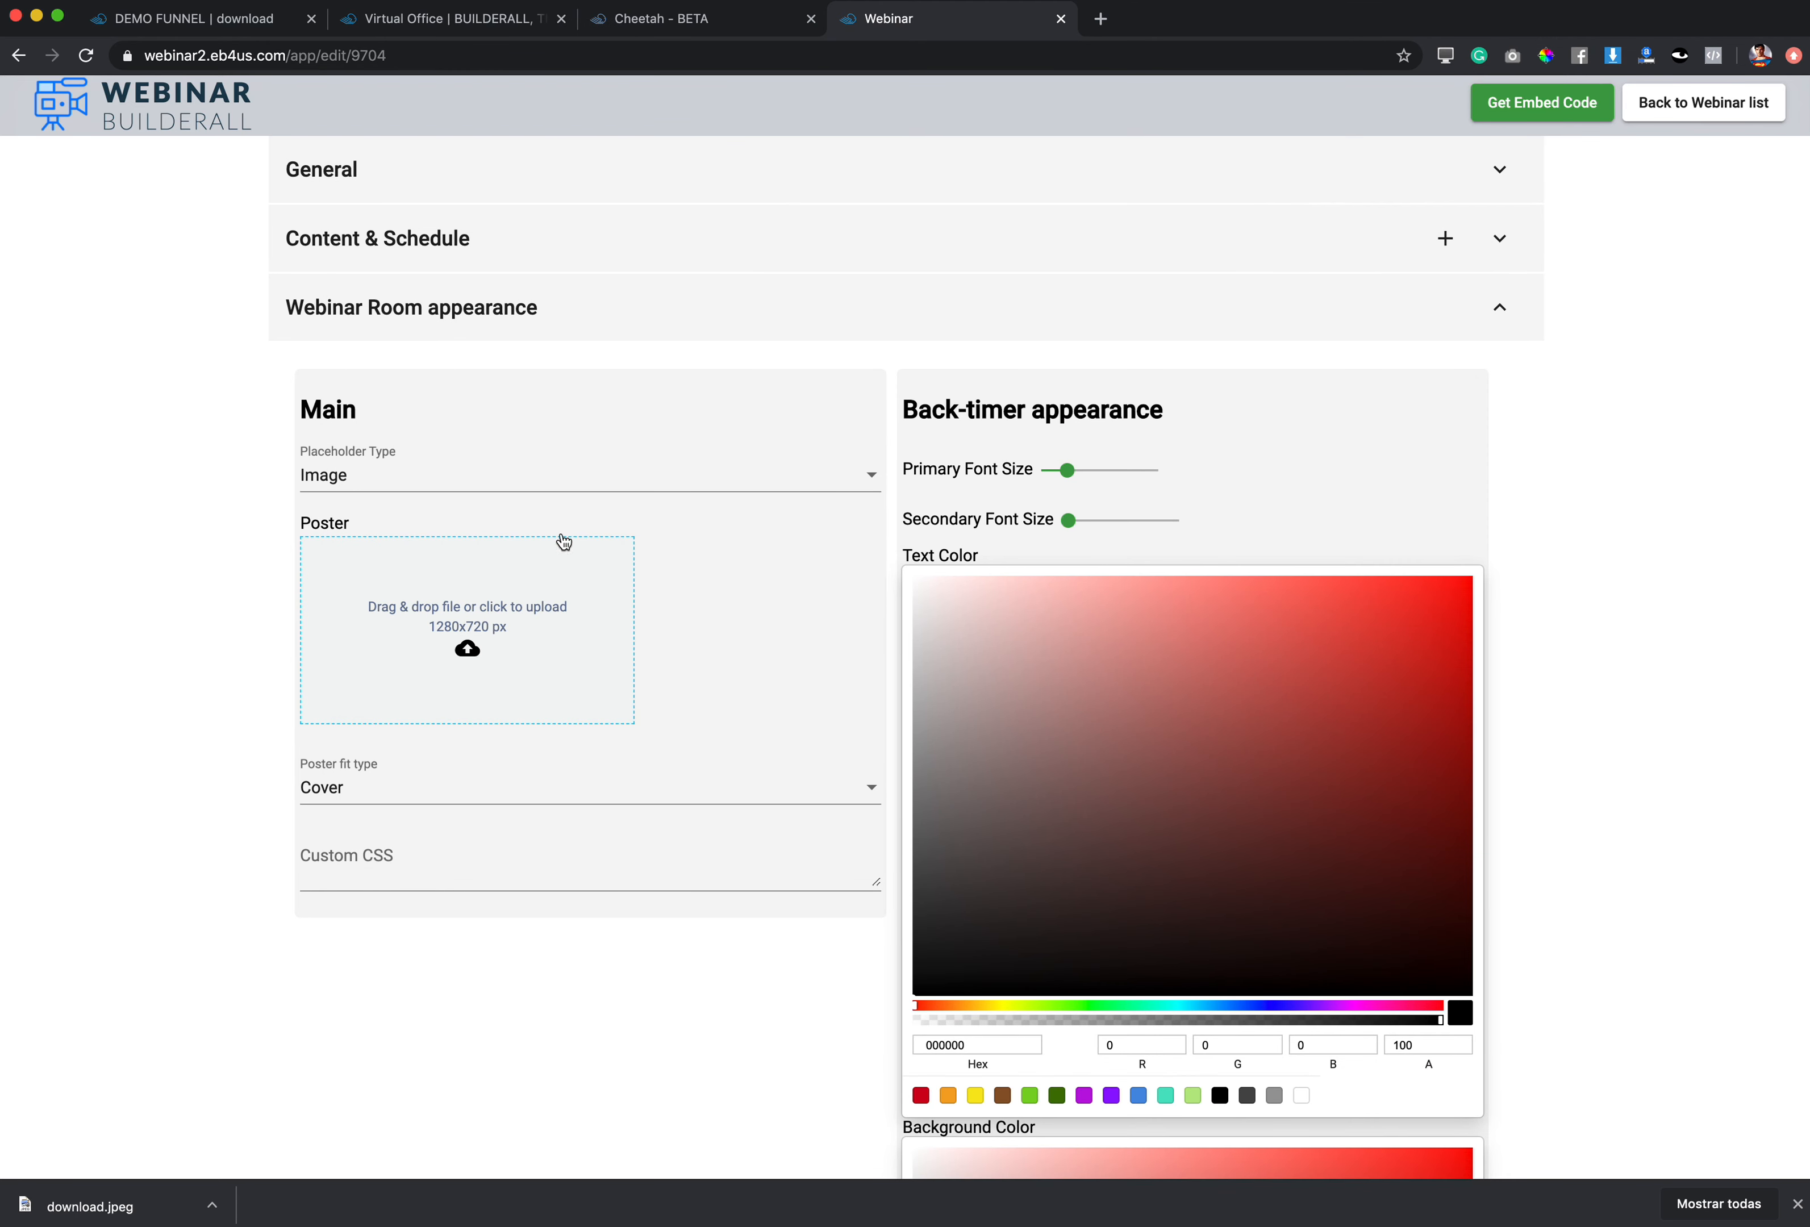
{"action": "left_click", "coordinate": [569, 483]}
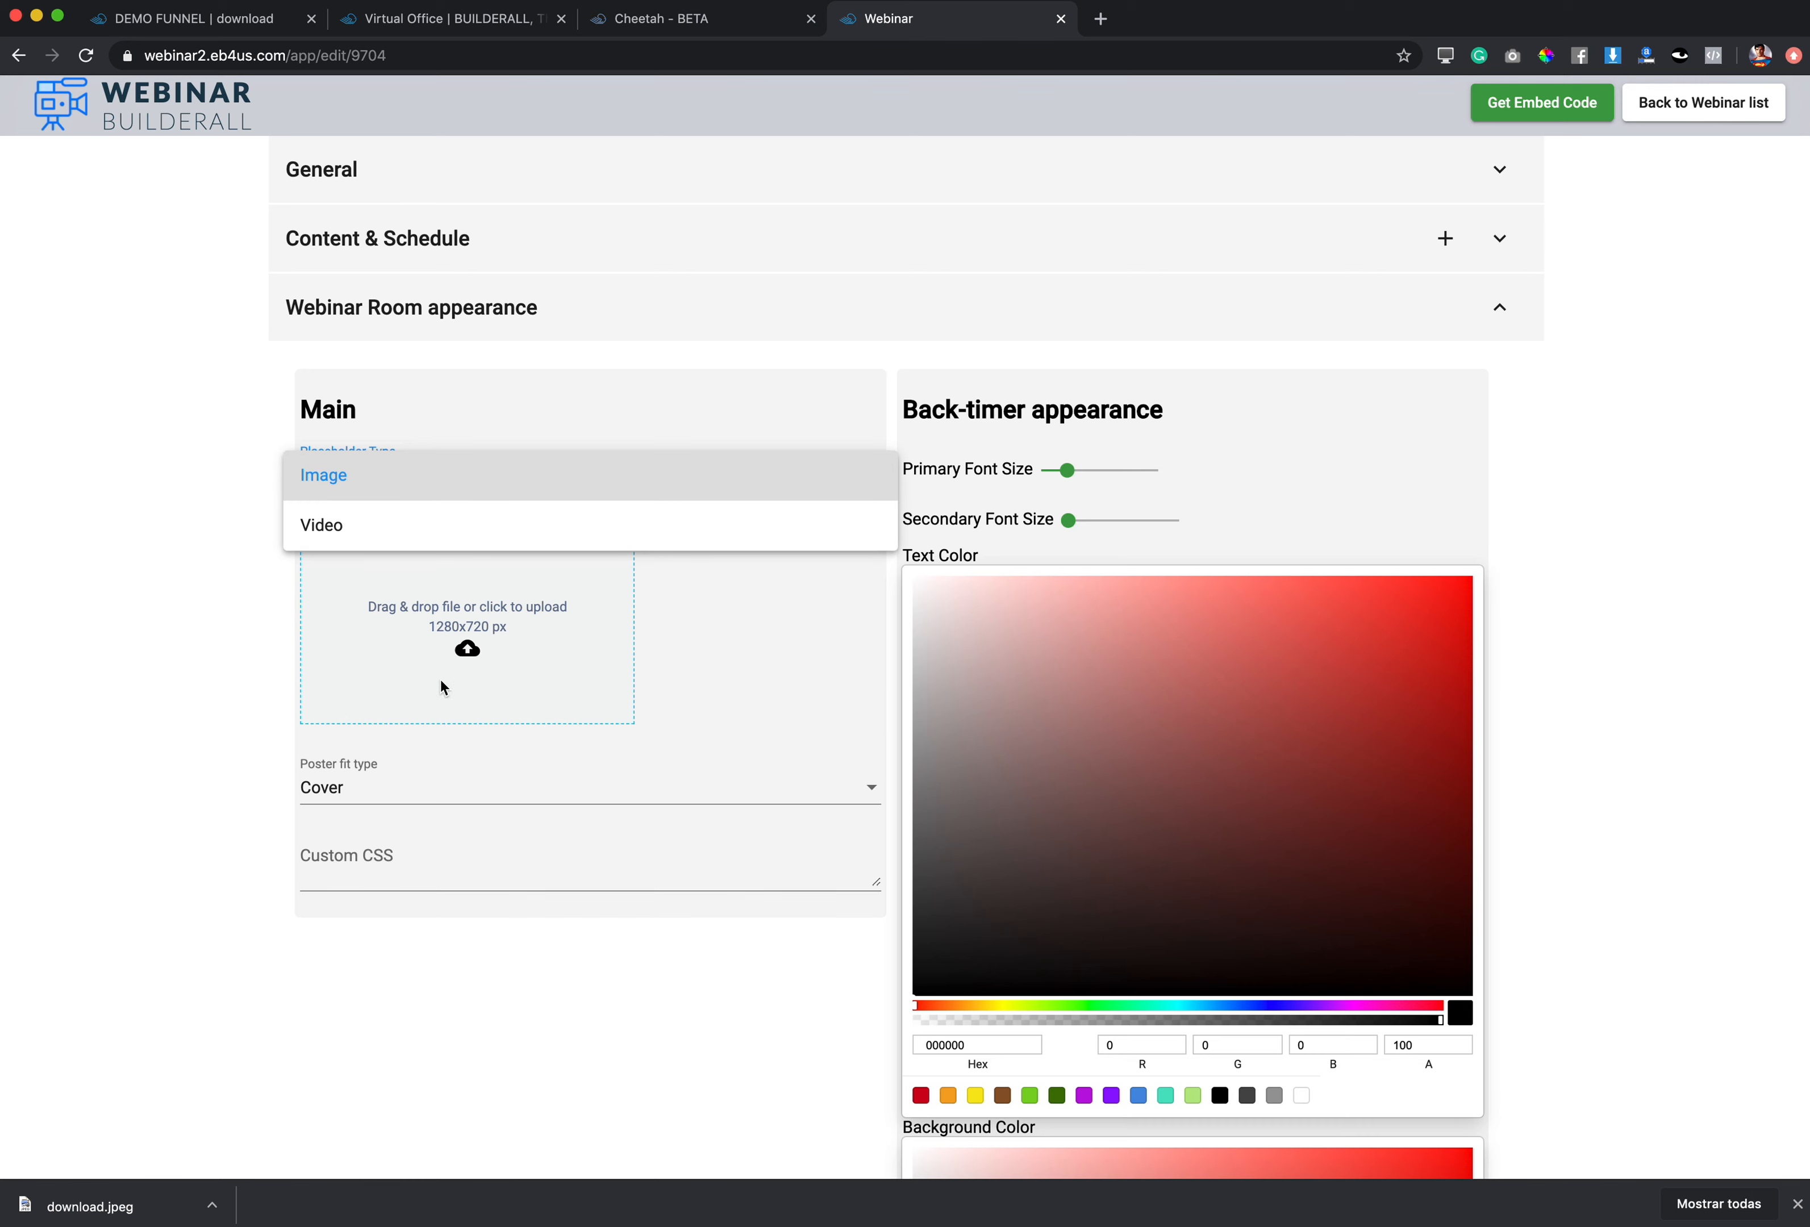
{"action": "left_click", "coordinate": [467, 481]}
Step: Upload the beach resort screenshot as the webinar room poster
{"action": "left_click", "coordinate": [413, 638]}
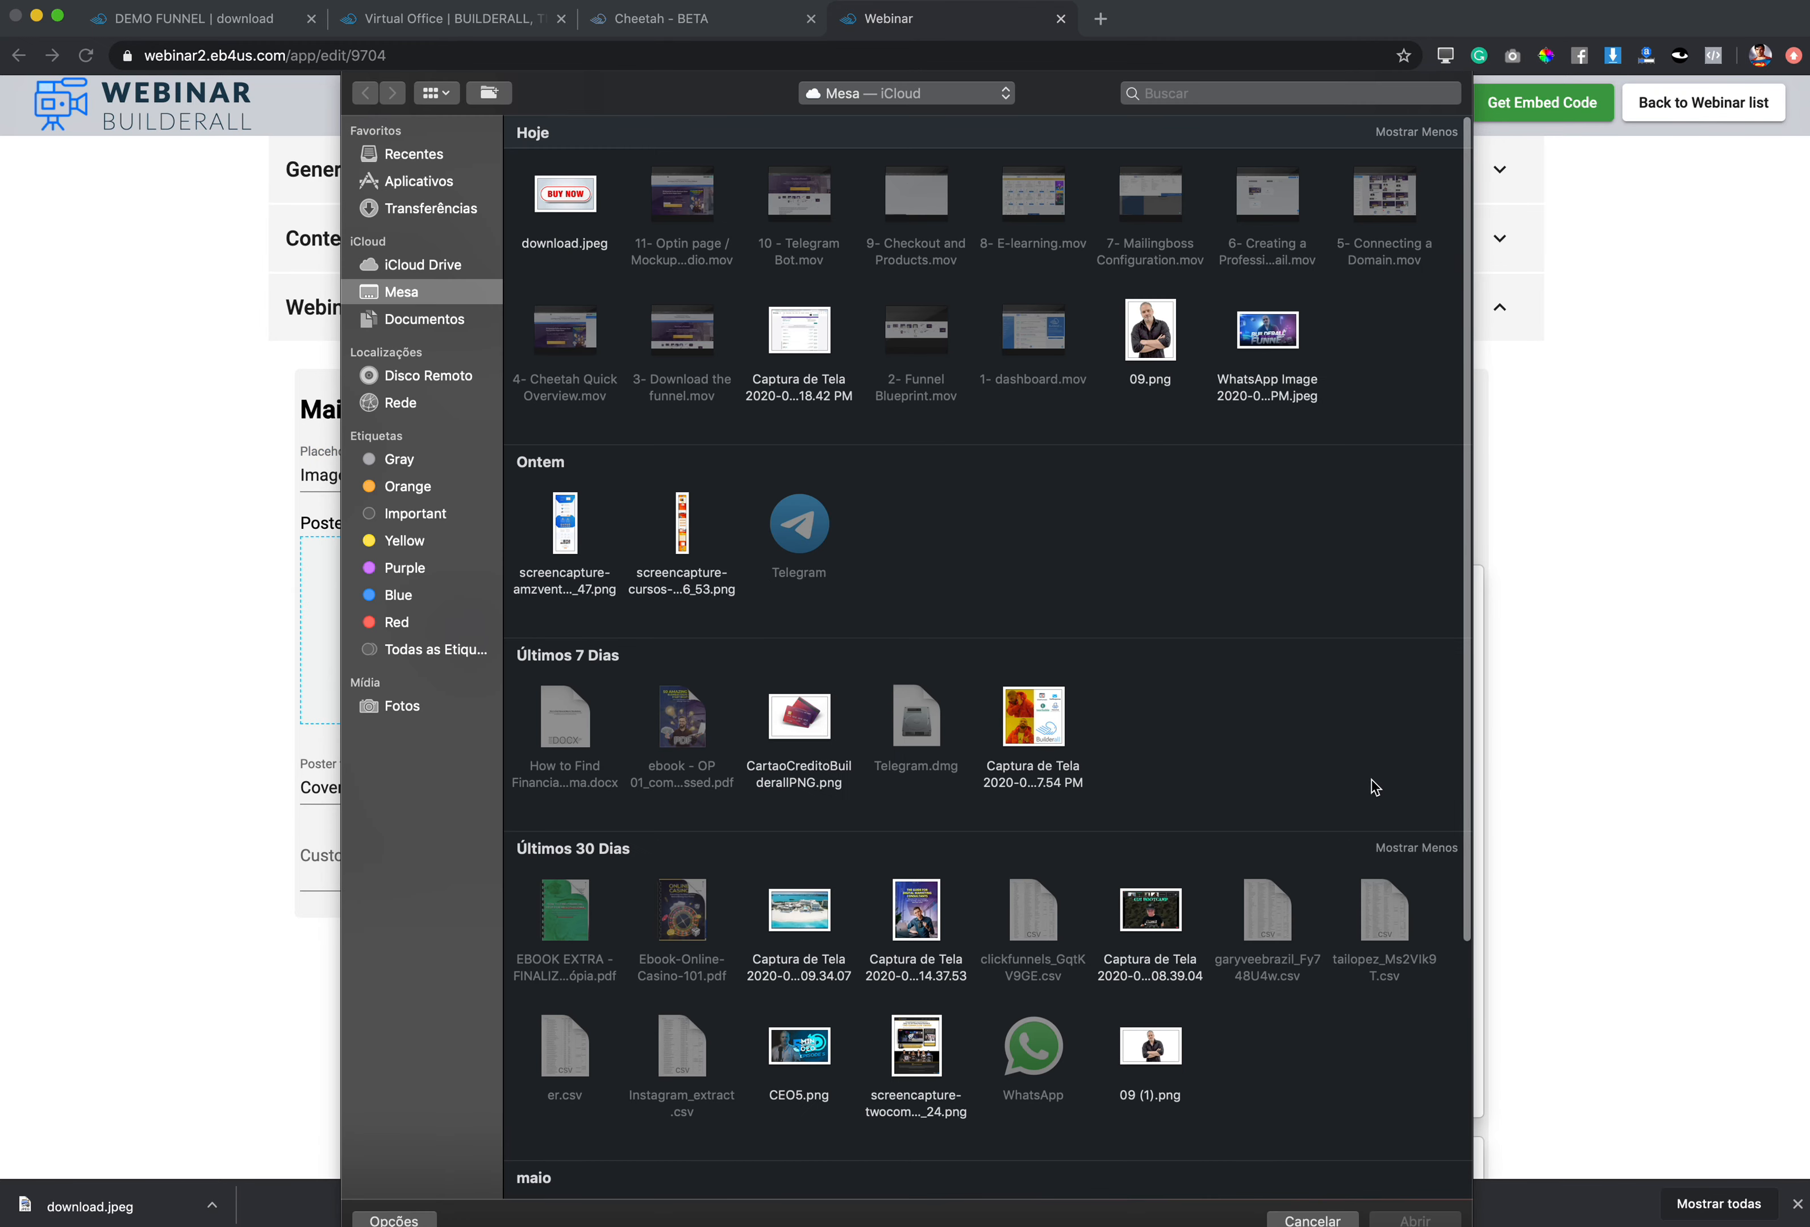
{"action": "left_click", "coordinate": [831, 914]}
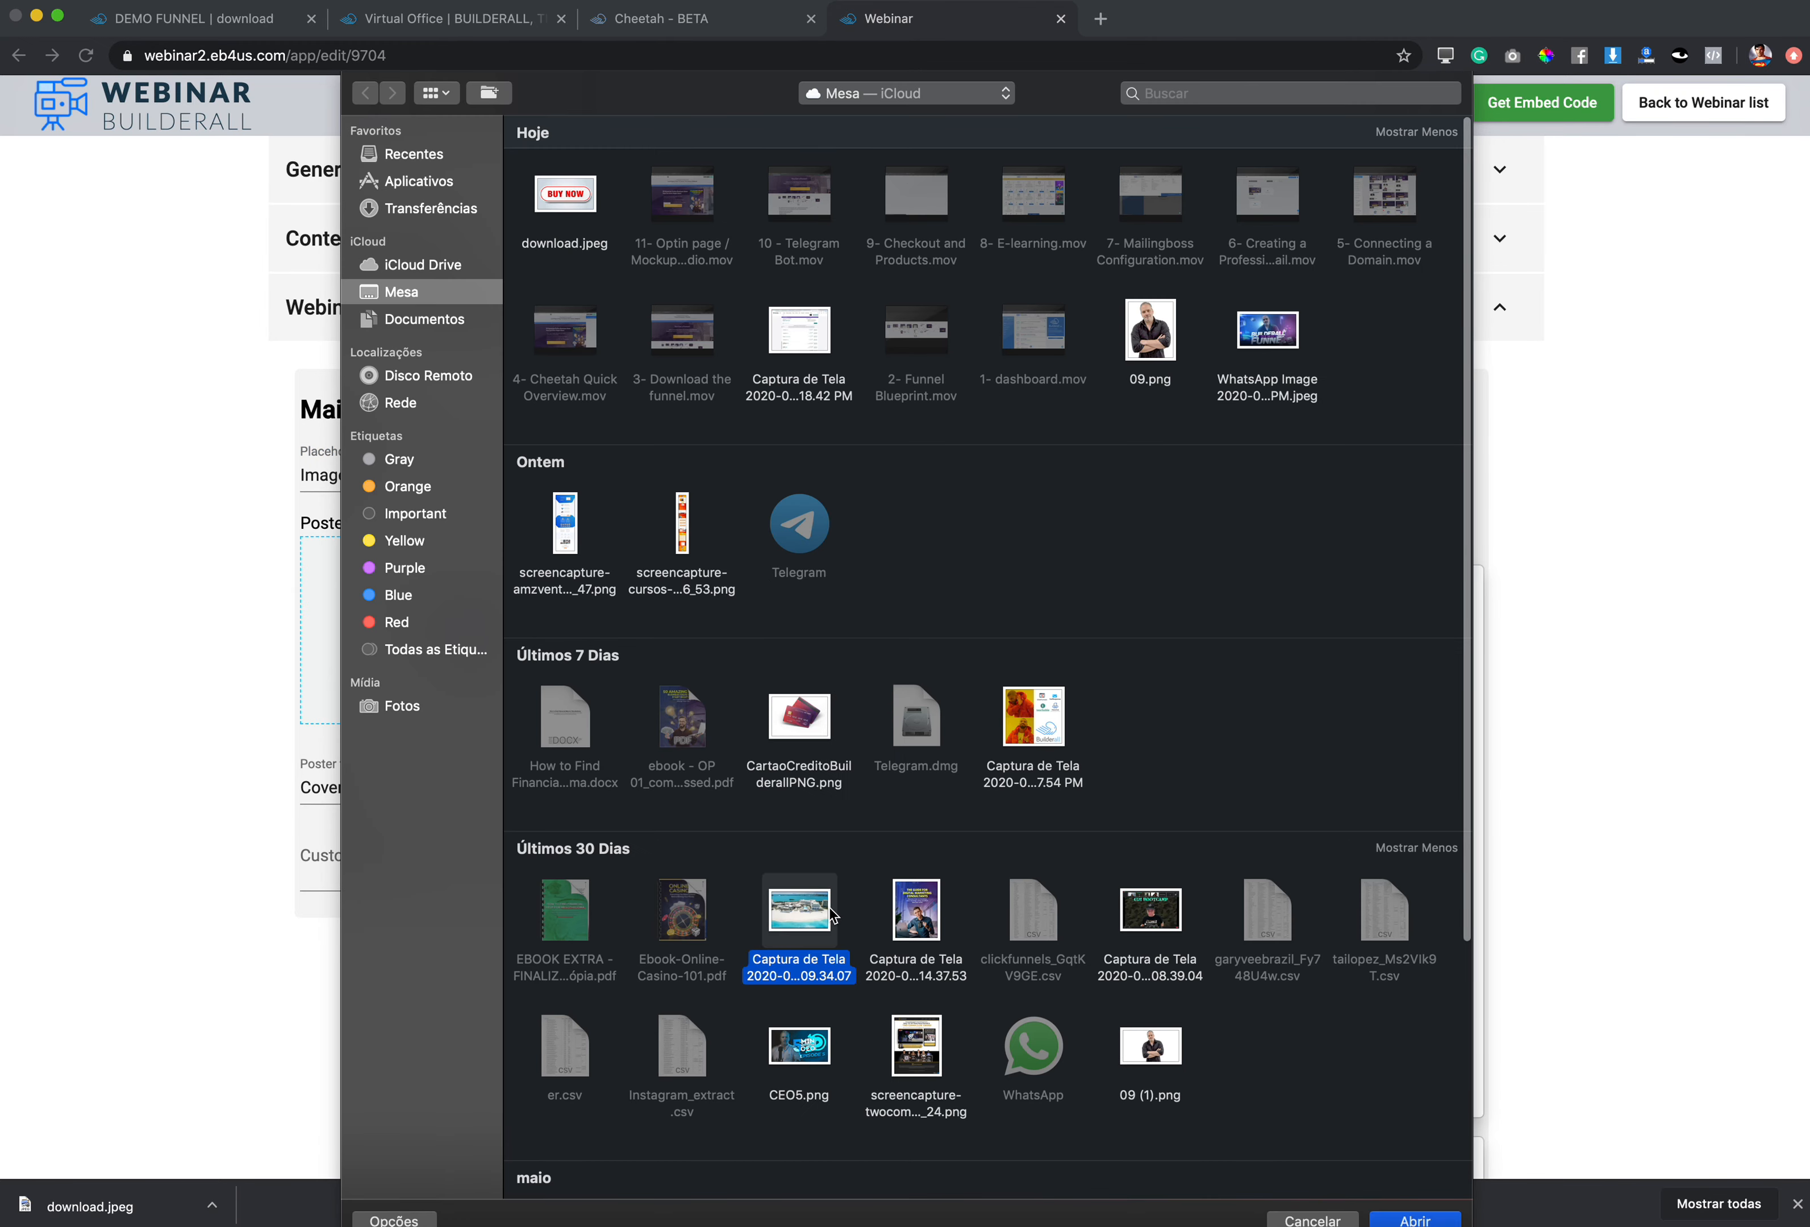
{"action": "double_click", "coordinate": [831, 914]}
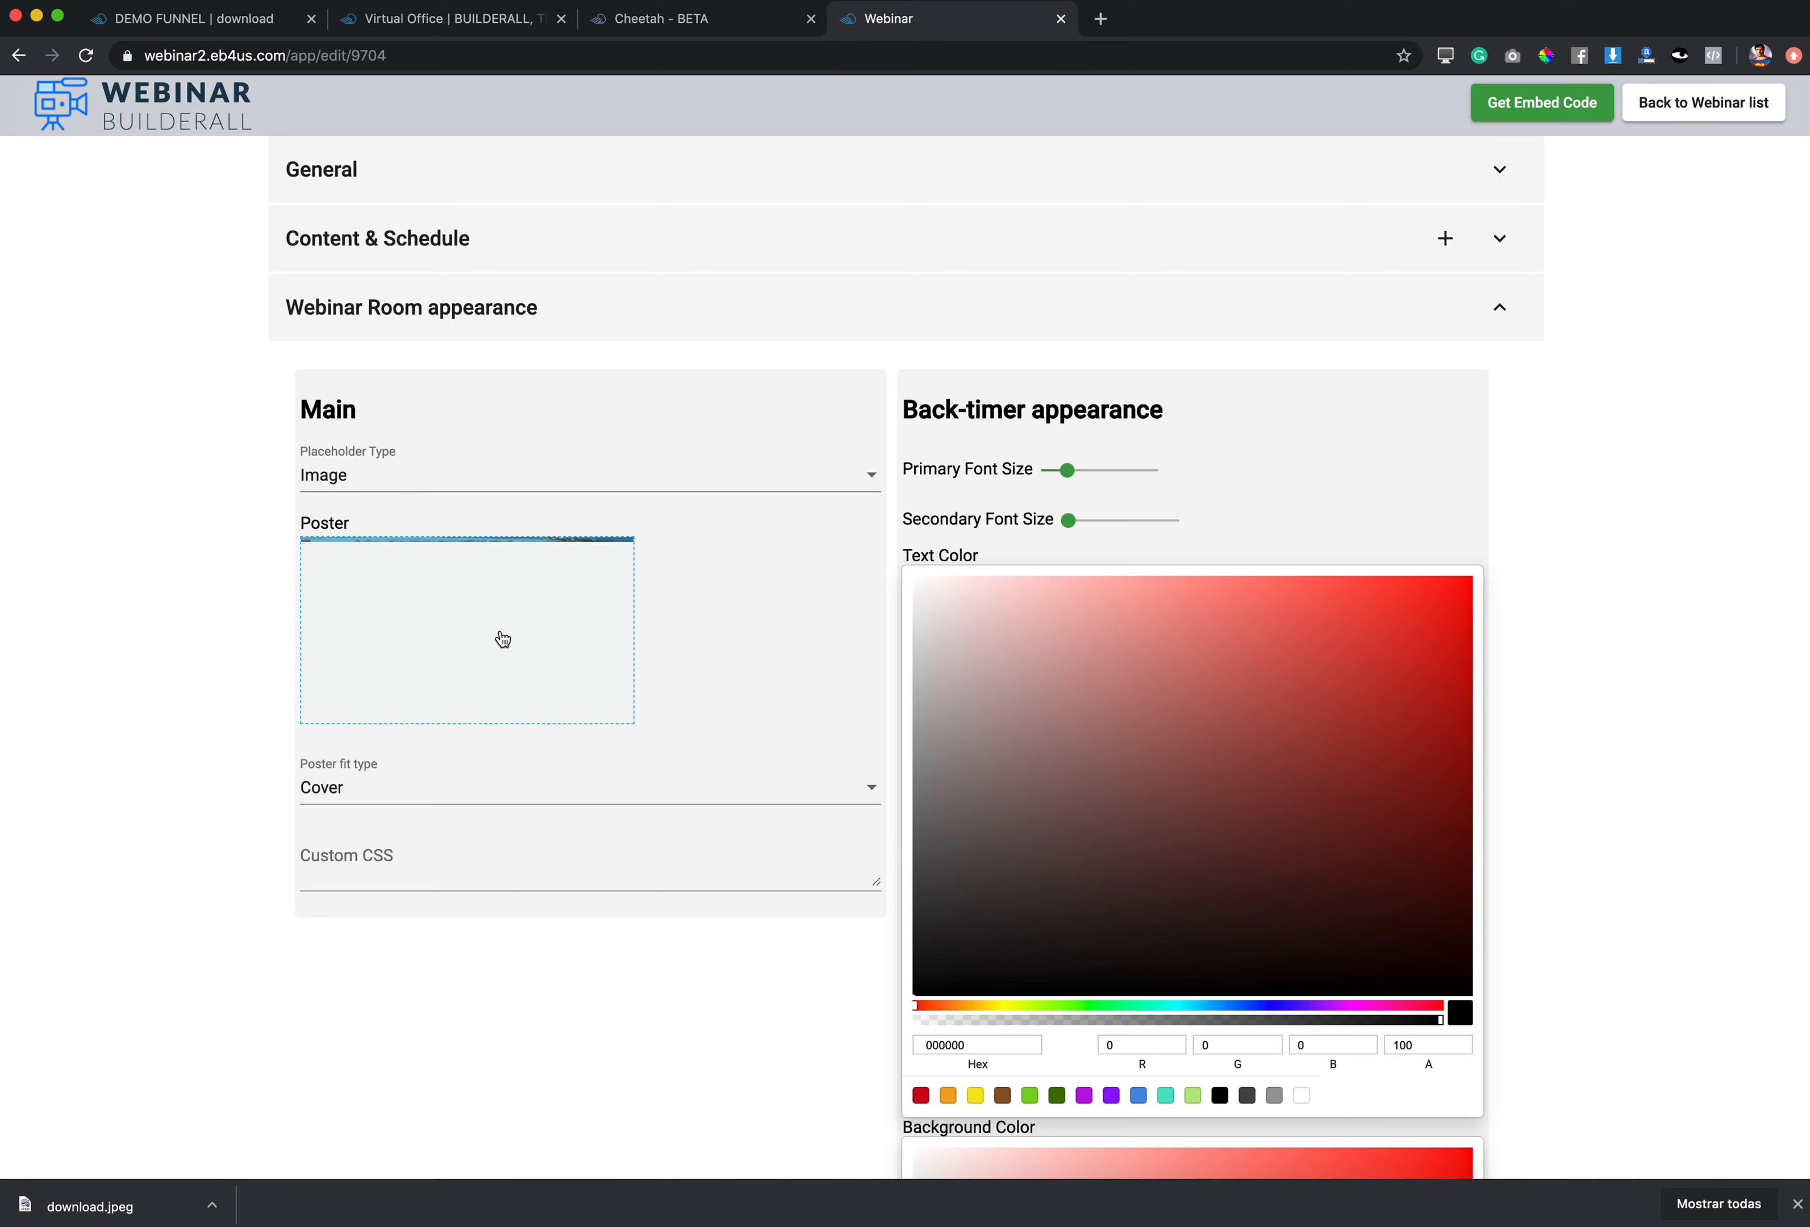
{"action": "left_click", "coordinate": [503, 641]}
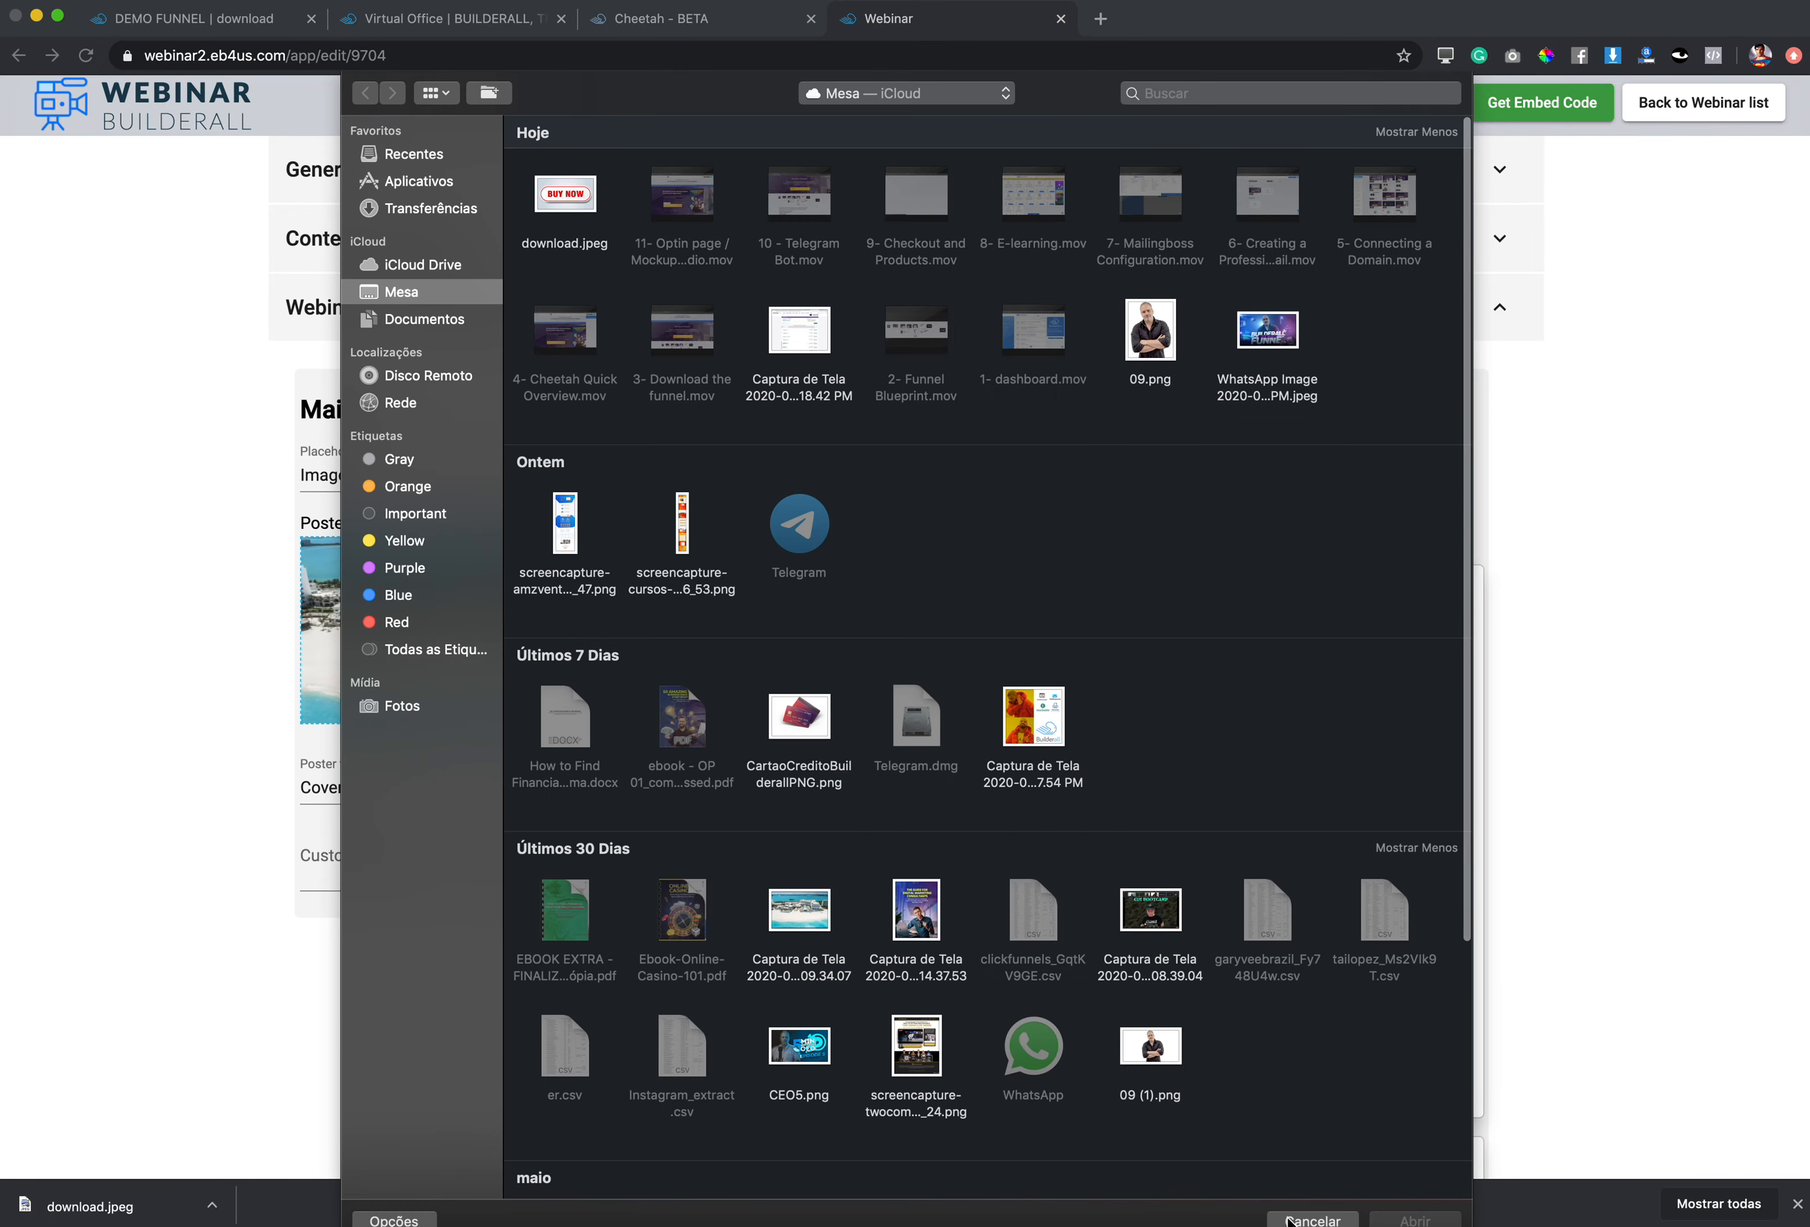
{"action": "left_click", "coordinate": [1311, 1218]}
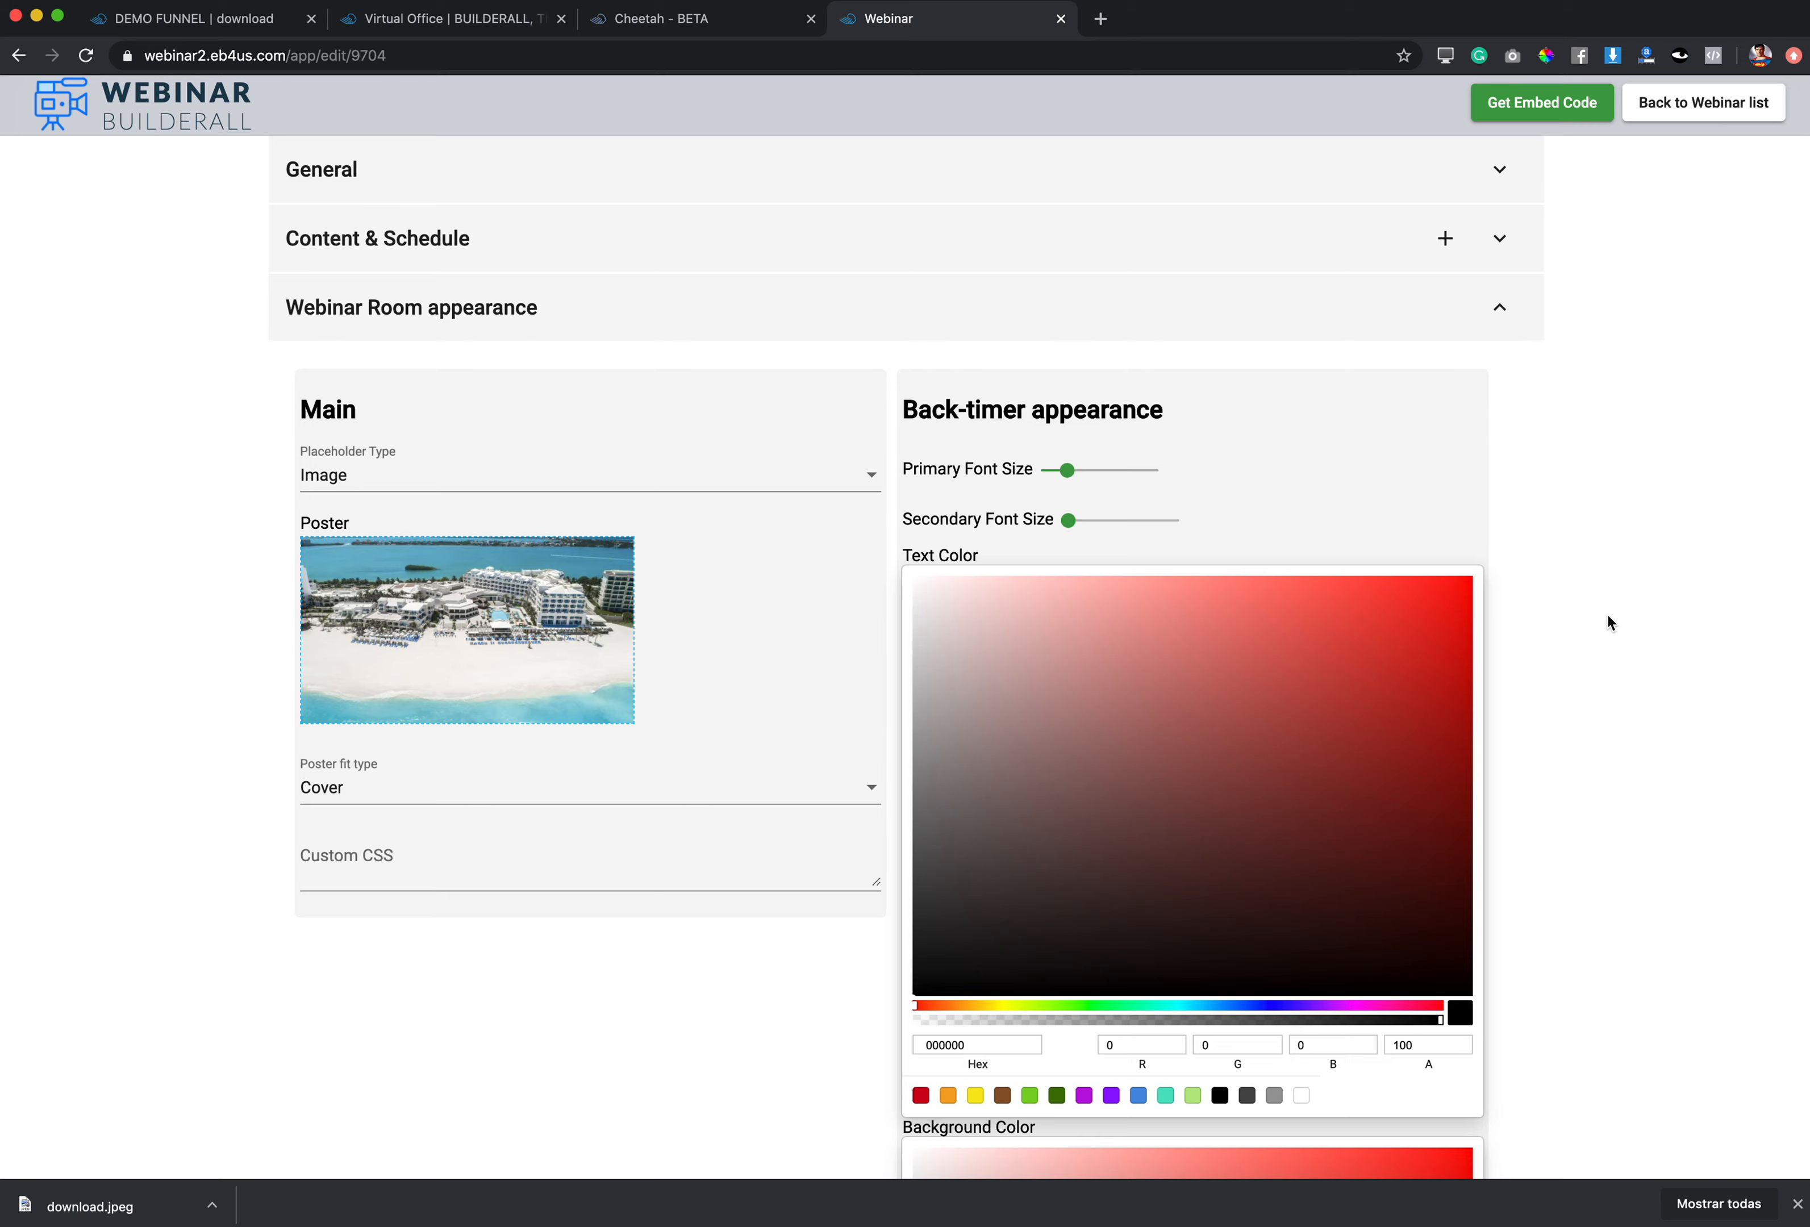
{"action": "scroll", "coordinate": [1288, 683], "scroll_direction": "down", "scroll_amount": 5}
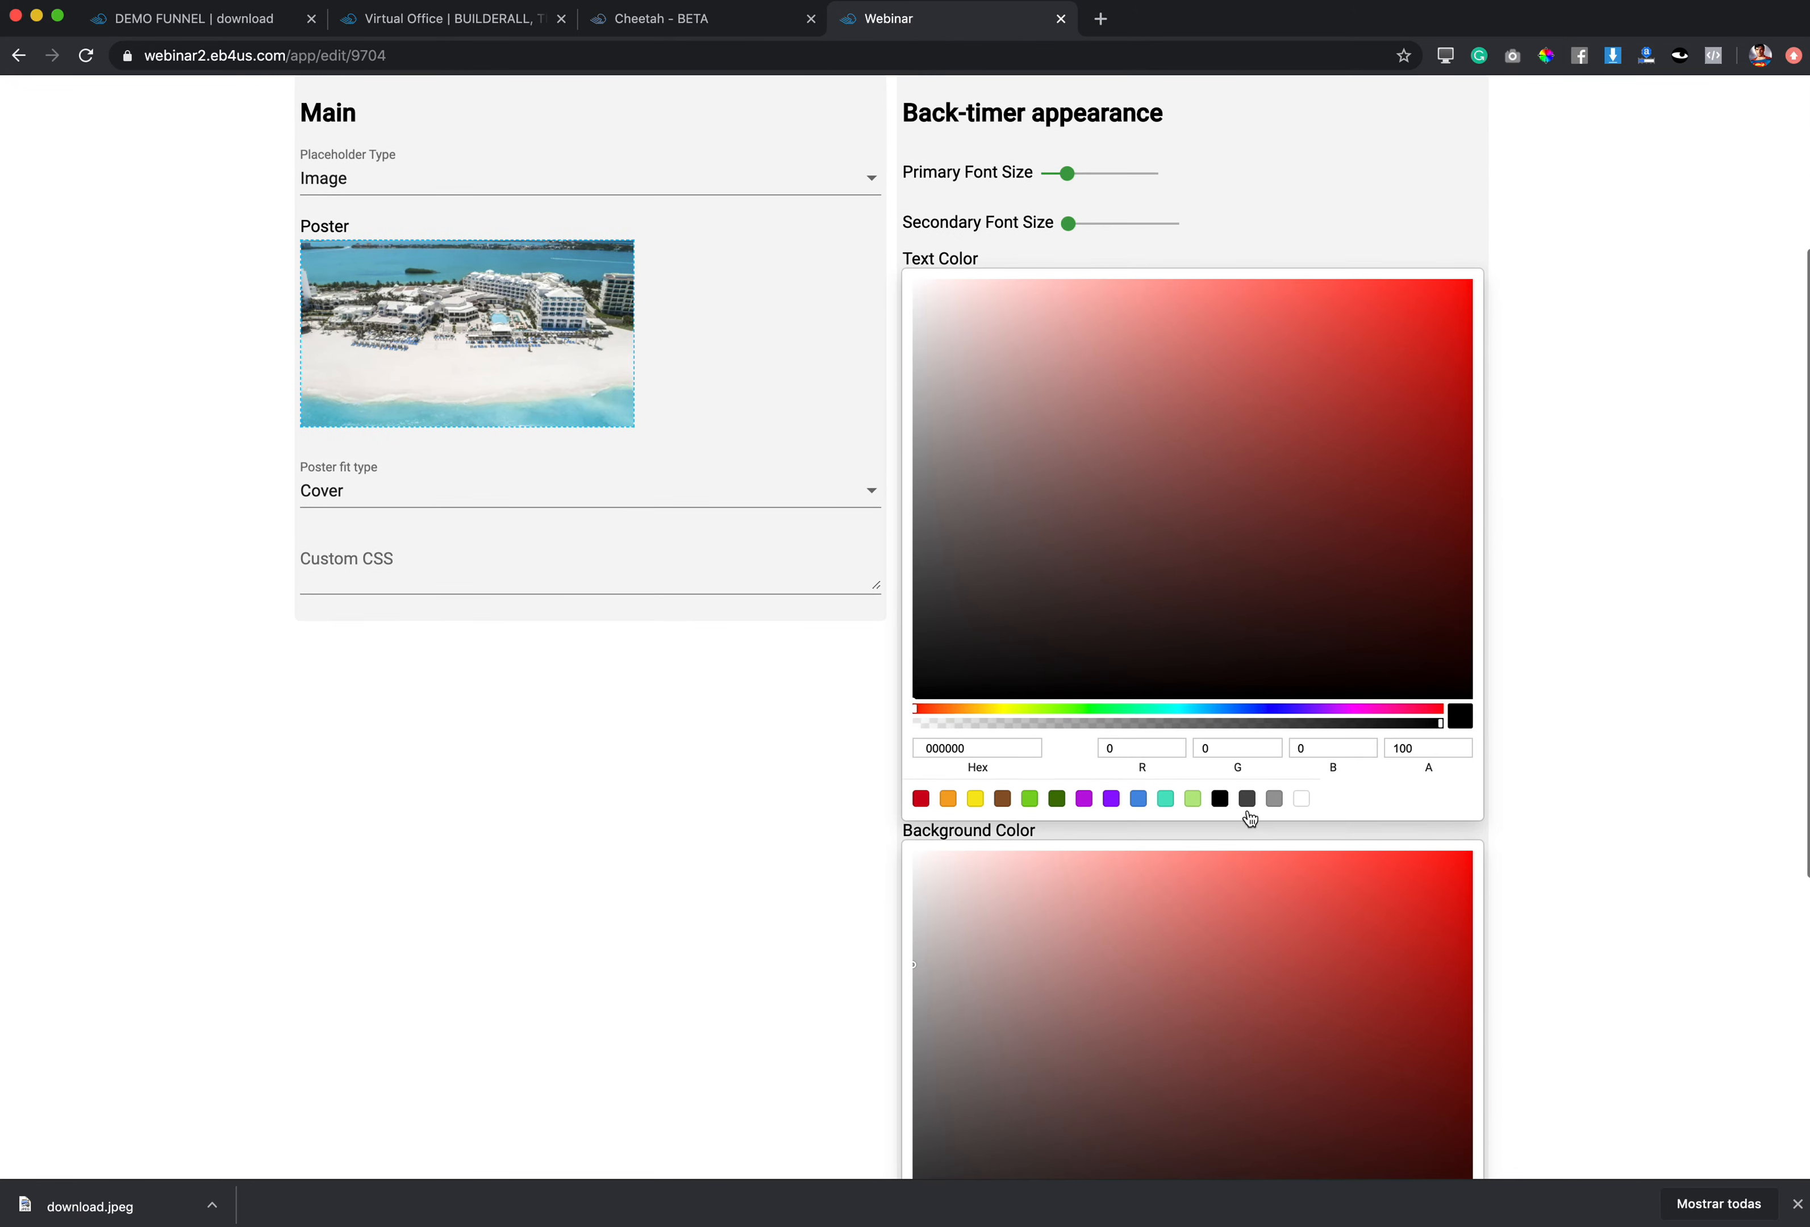
{"action": "scroll", "coordinate": [1233, 790], "scroll_direction": "down", "scroll_amount": 5}
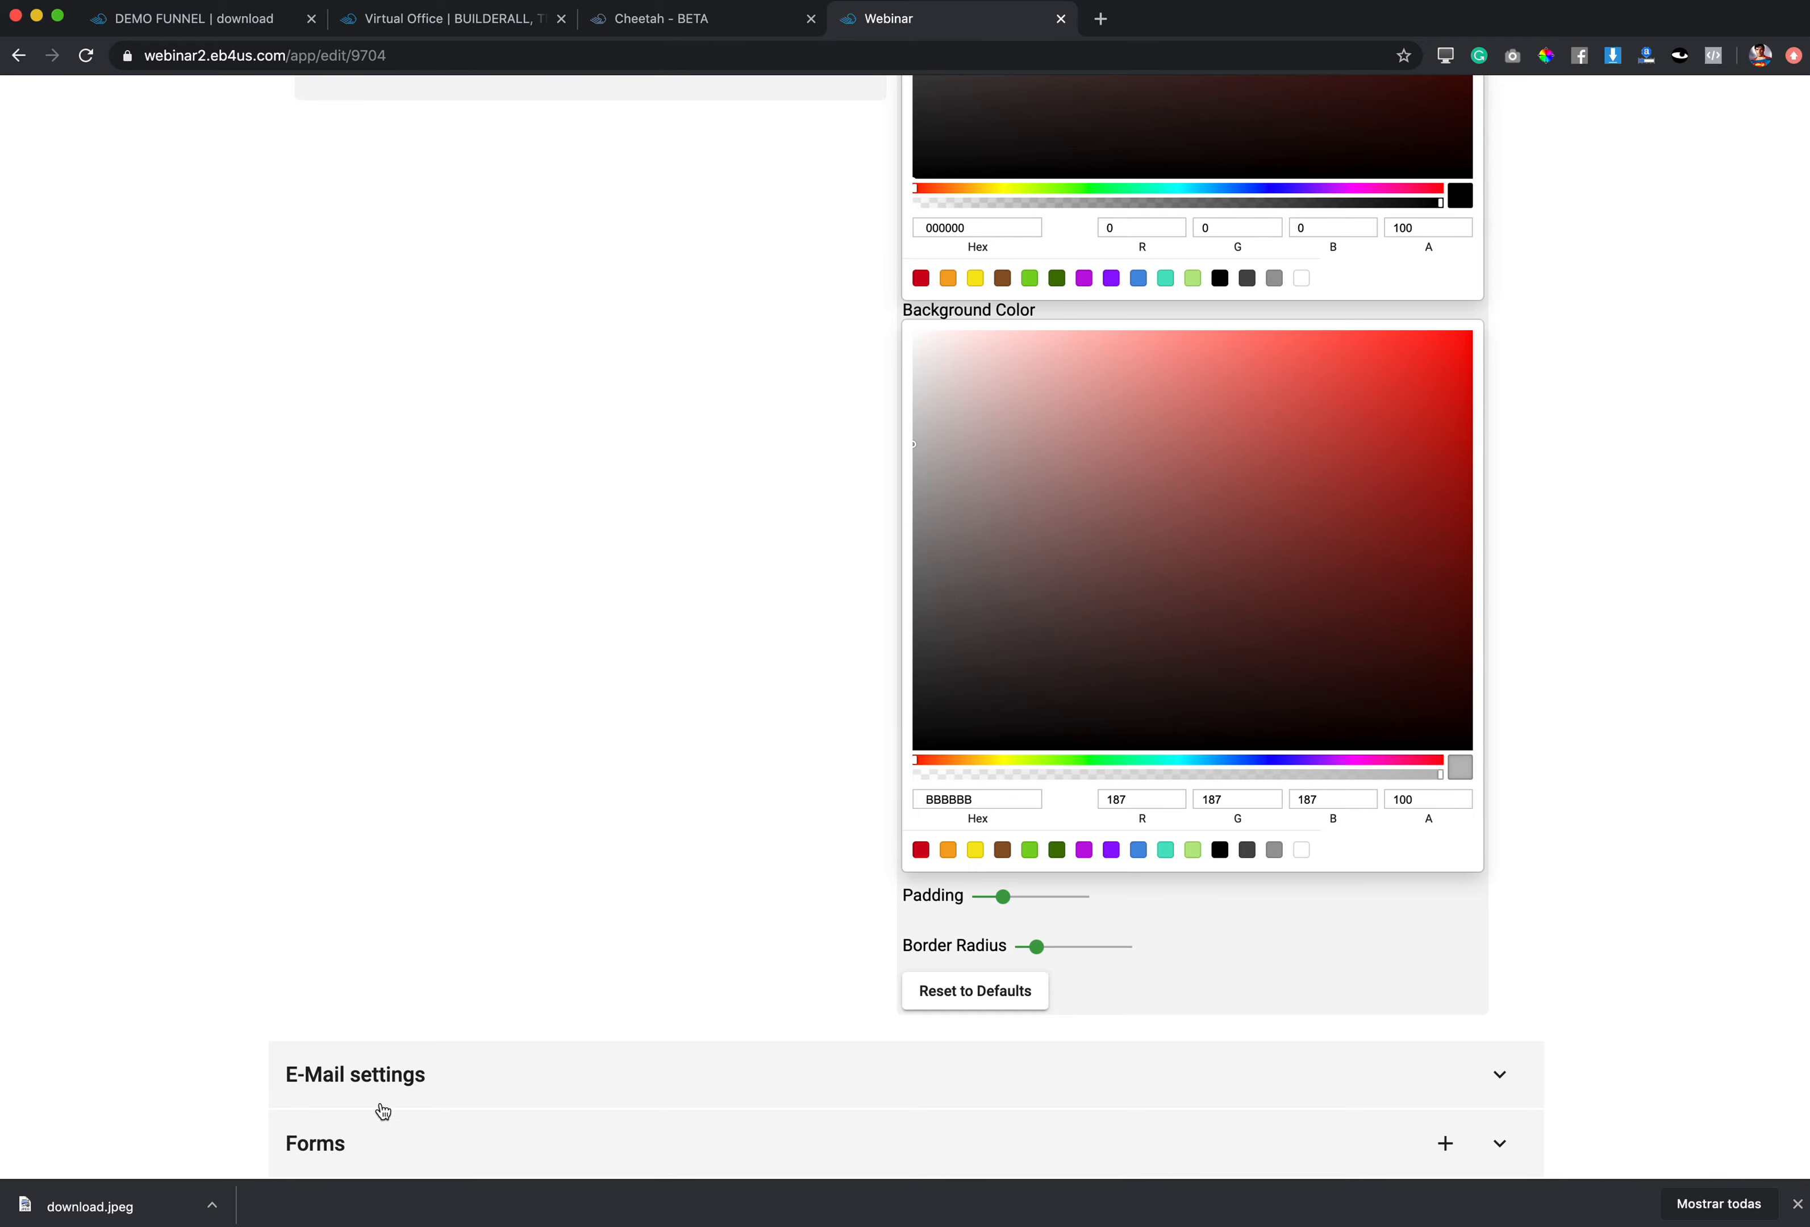
Step: In E-Mail settings, set the WEBINAR_TITLE tag to 'Demo funnel Webinar'
{"action": "left_click", "coordinate": [509, 1083]}
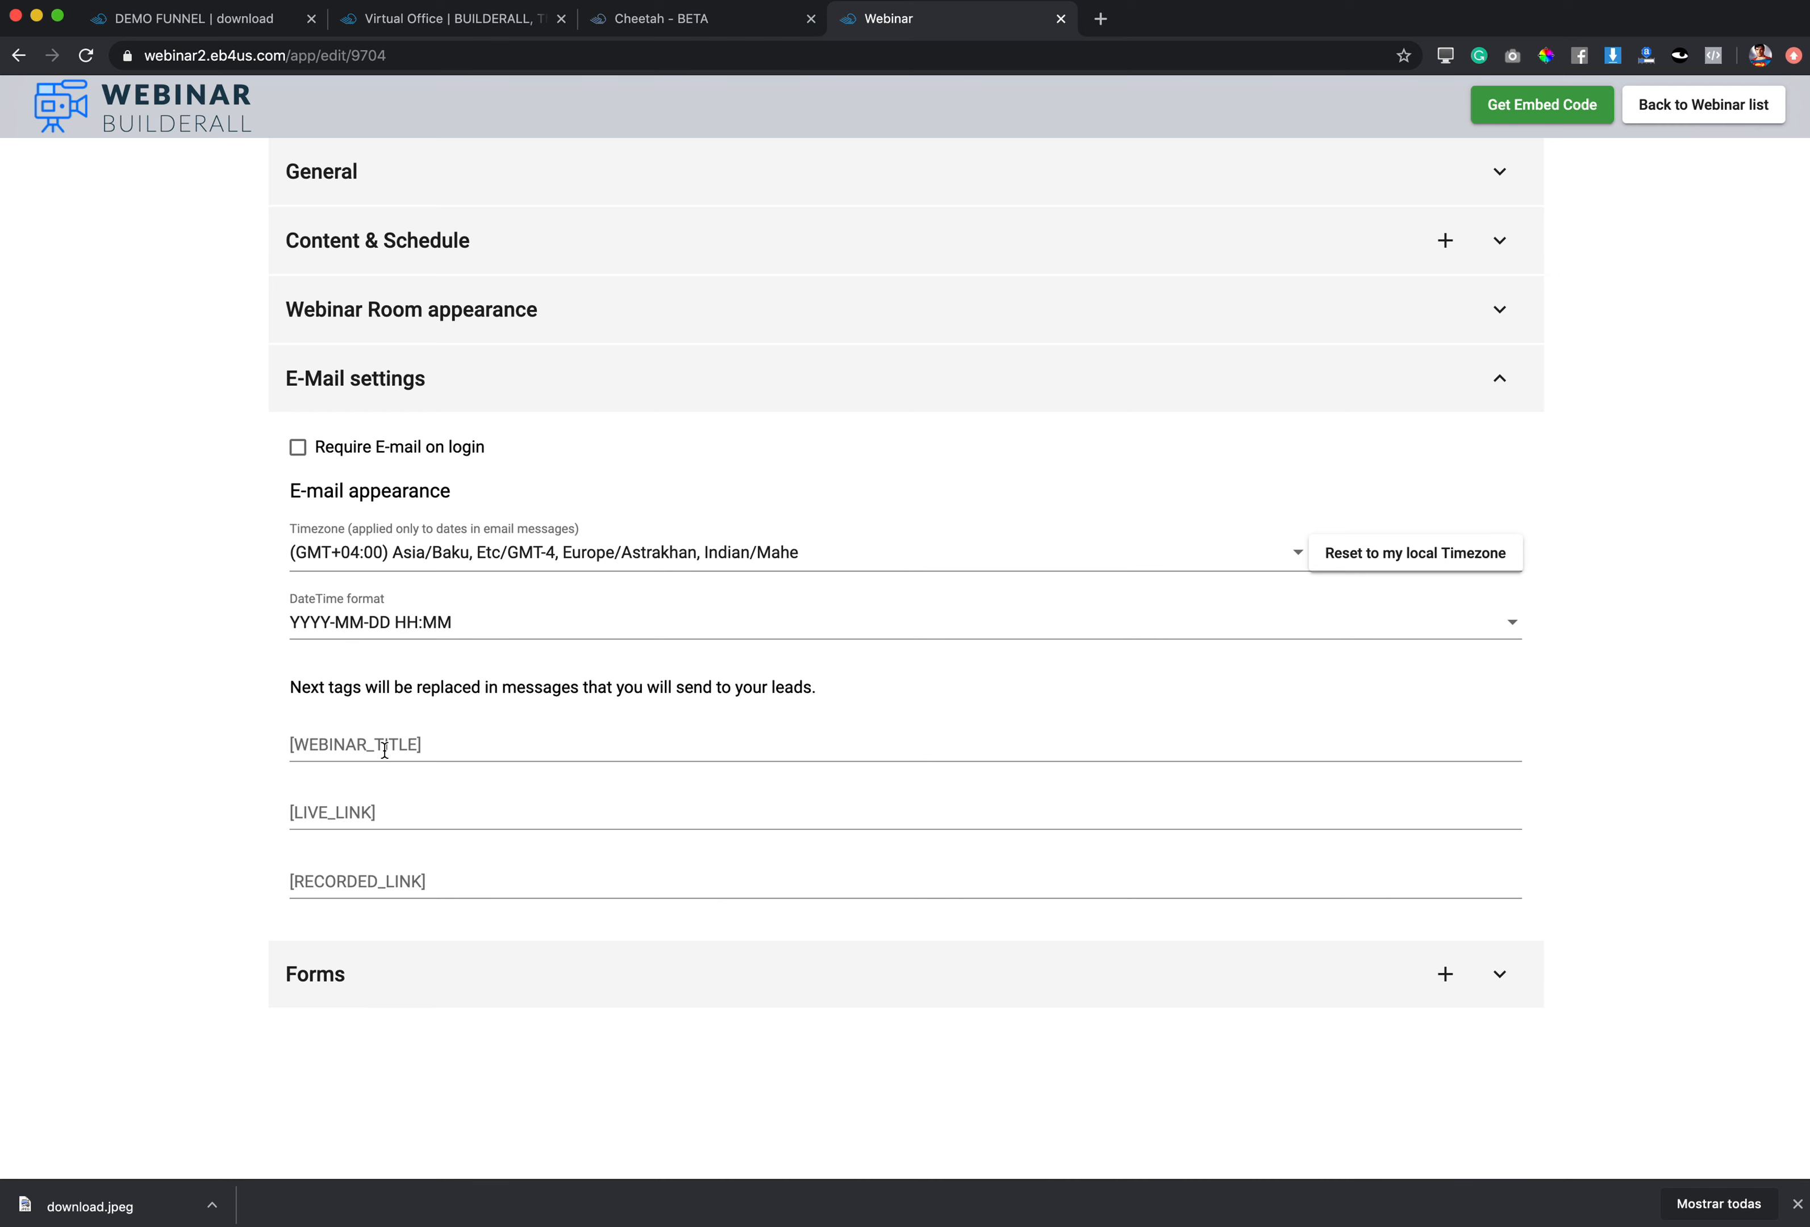
{"action": "left_click", "coordinate": [360, 744]}
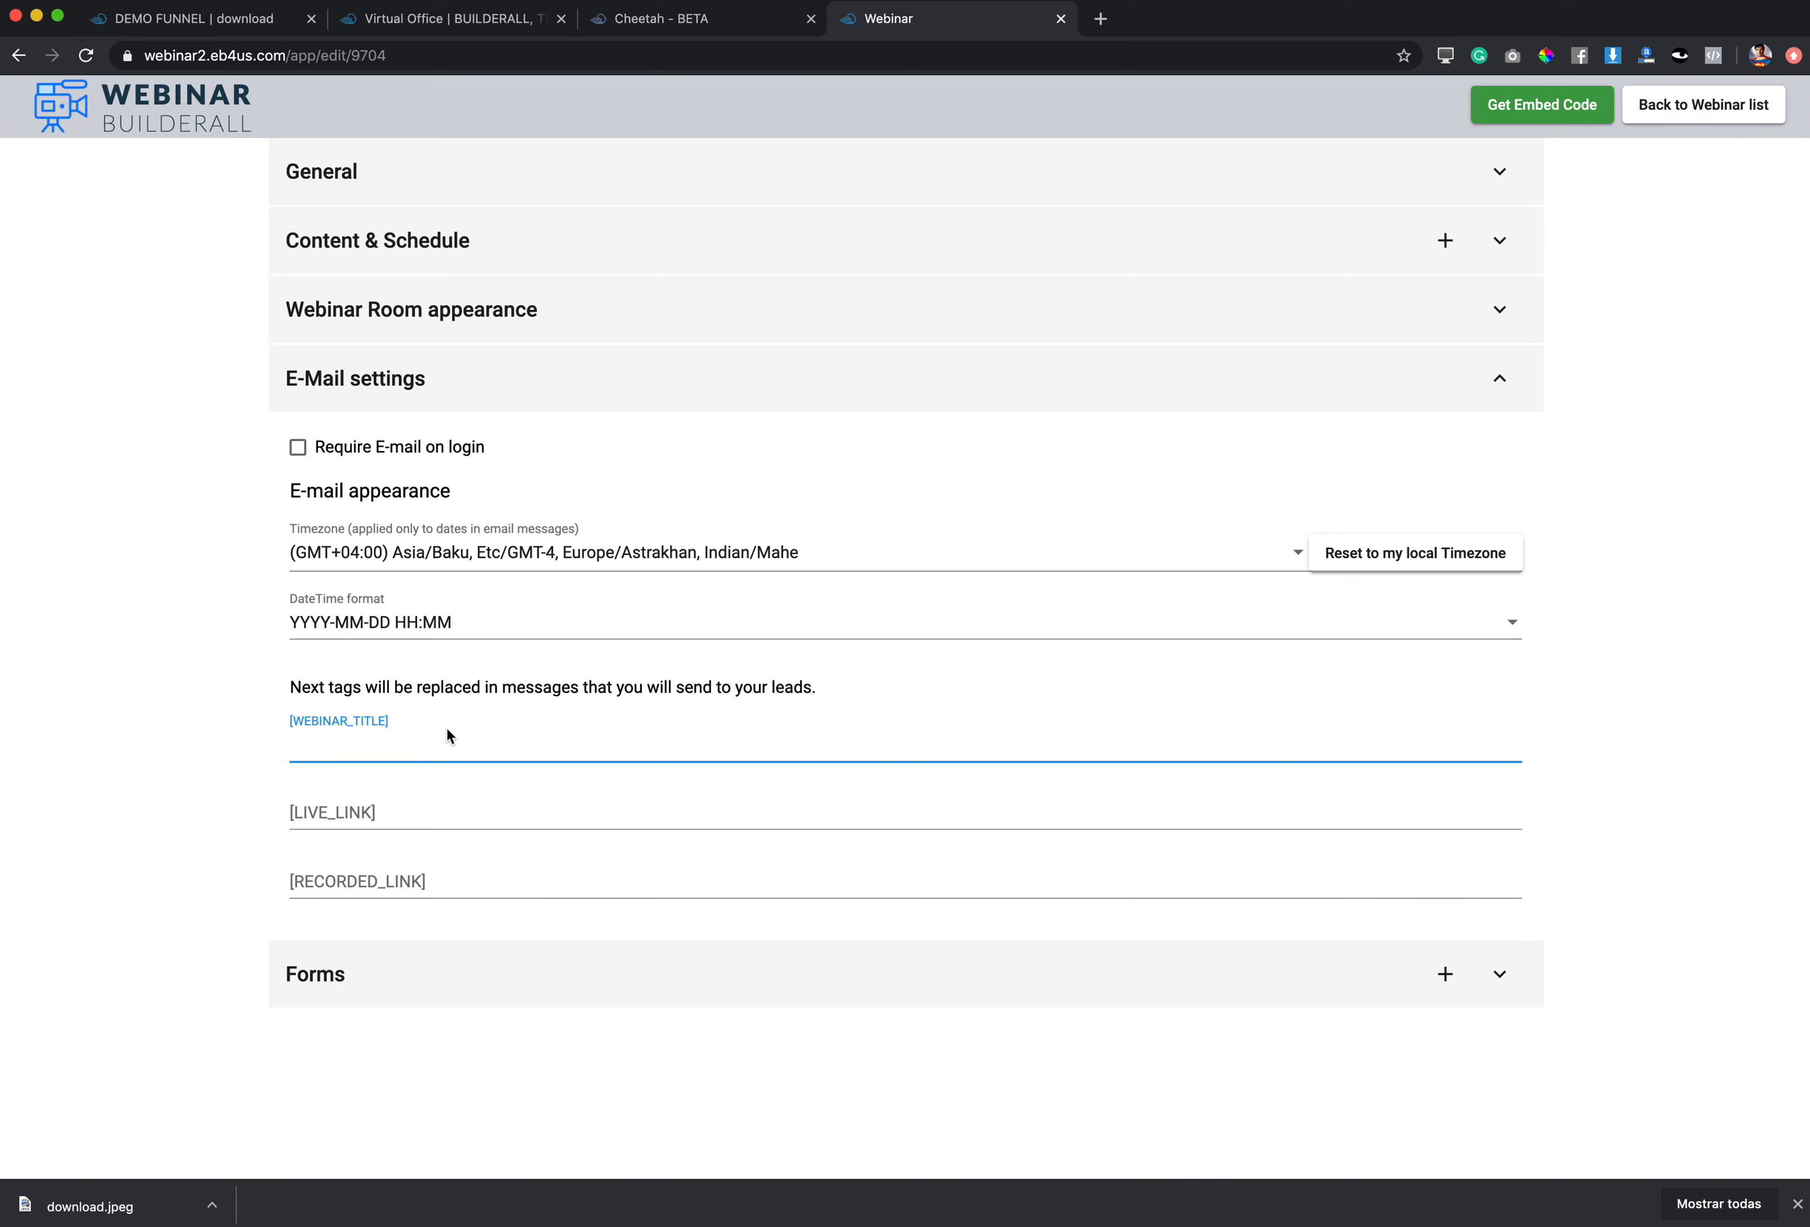
{"action": "type", "text": "Demo Webinar"}
{"action": "left_click", "coordinate": [342, 744]}
{"action": "type", "text": "funel"}
{"action": "left_click", "coordinate": [353, 744]}
{"action": "type", "text": "n"}
{"action": "left_click", "coordinate": [322, 811]}
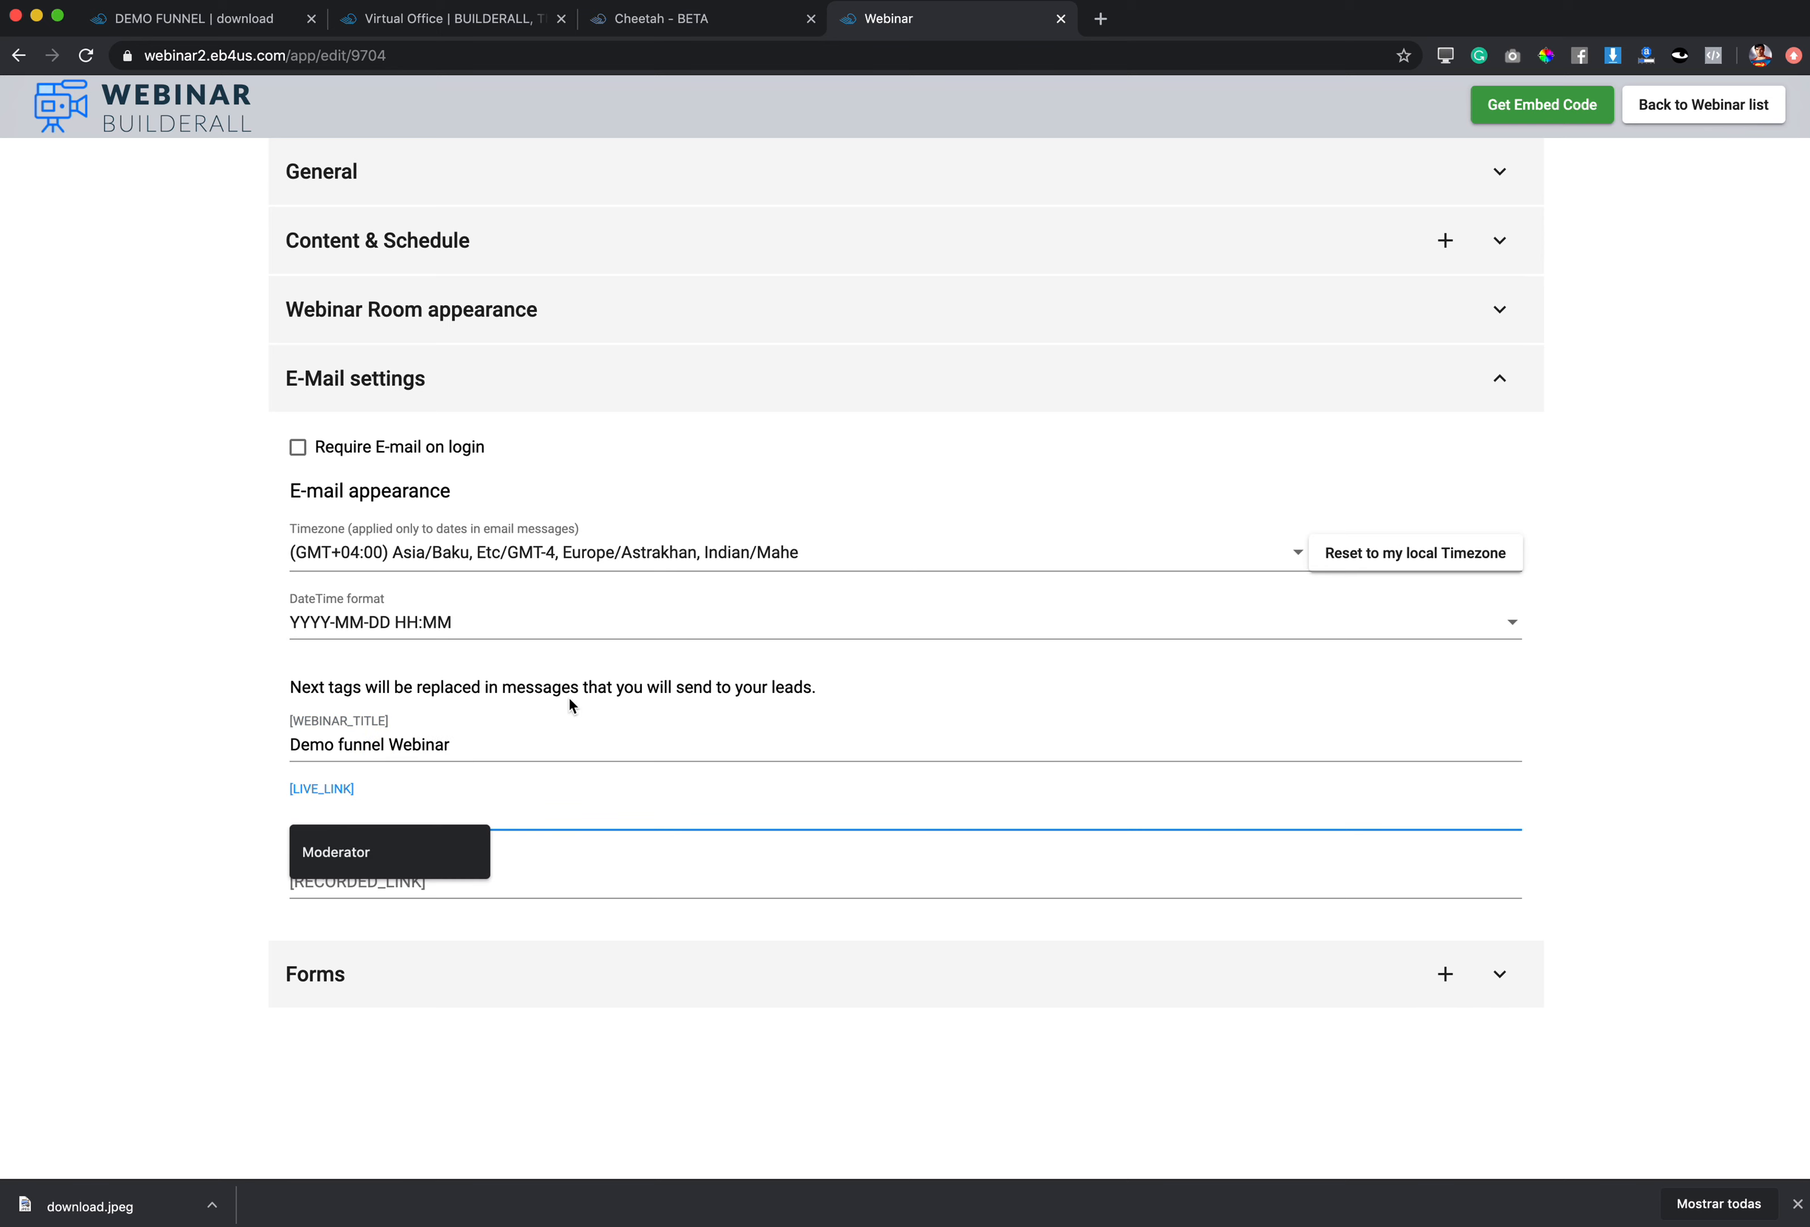
{"action": "left_click", "coordinate": [714, 31]}
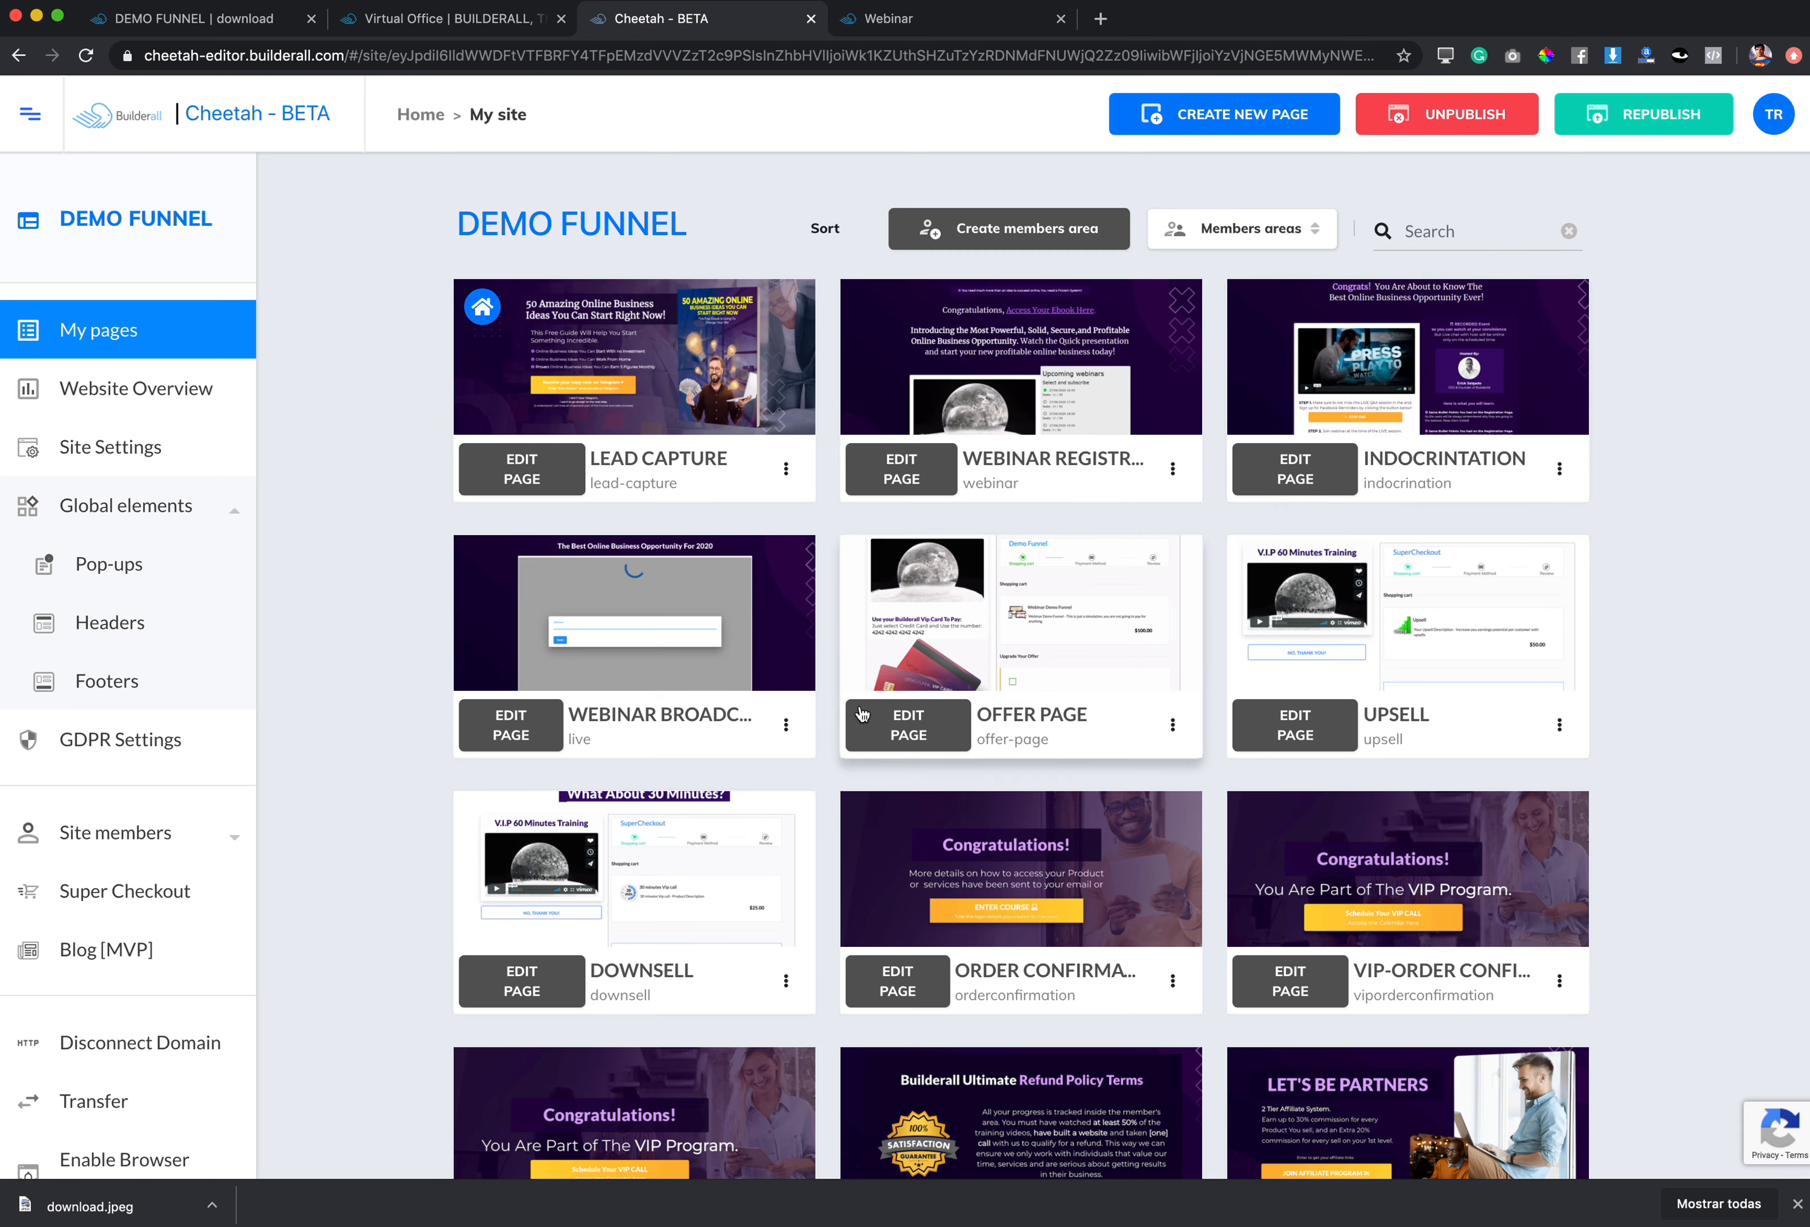
{"action": "left_click", "coordinate": [787, 723]}
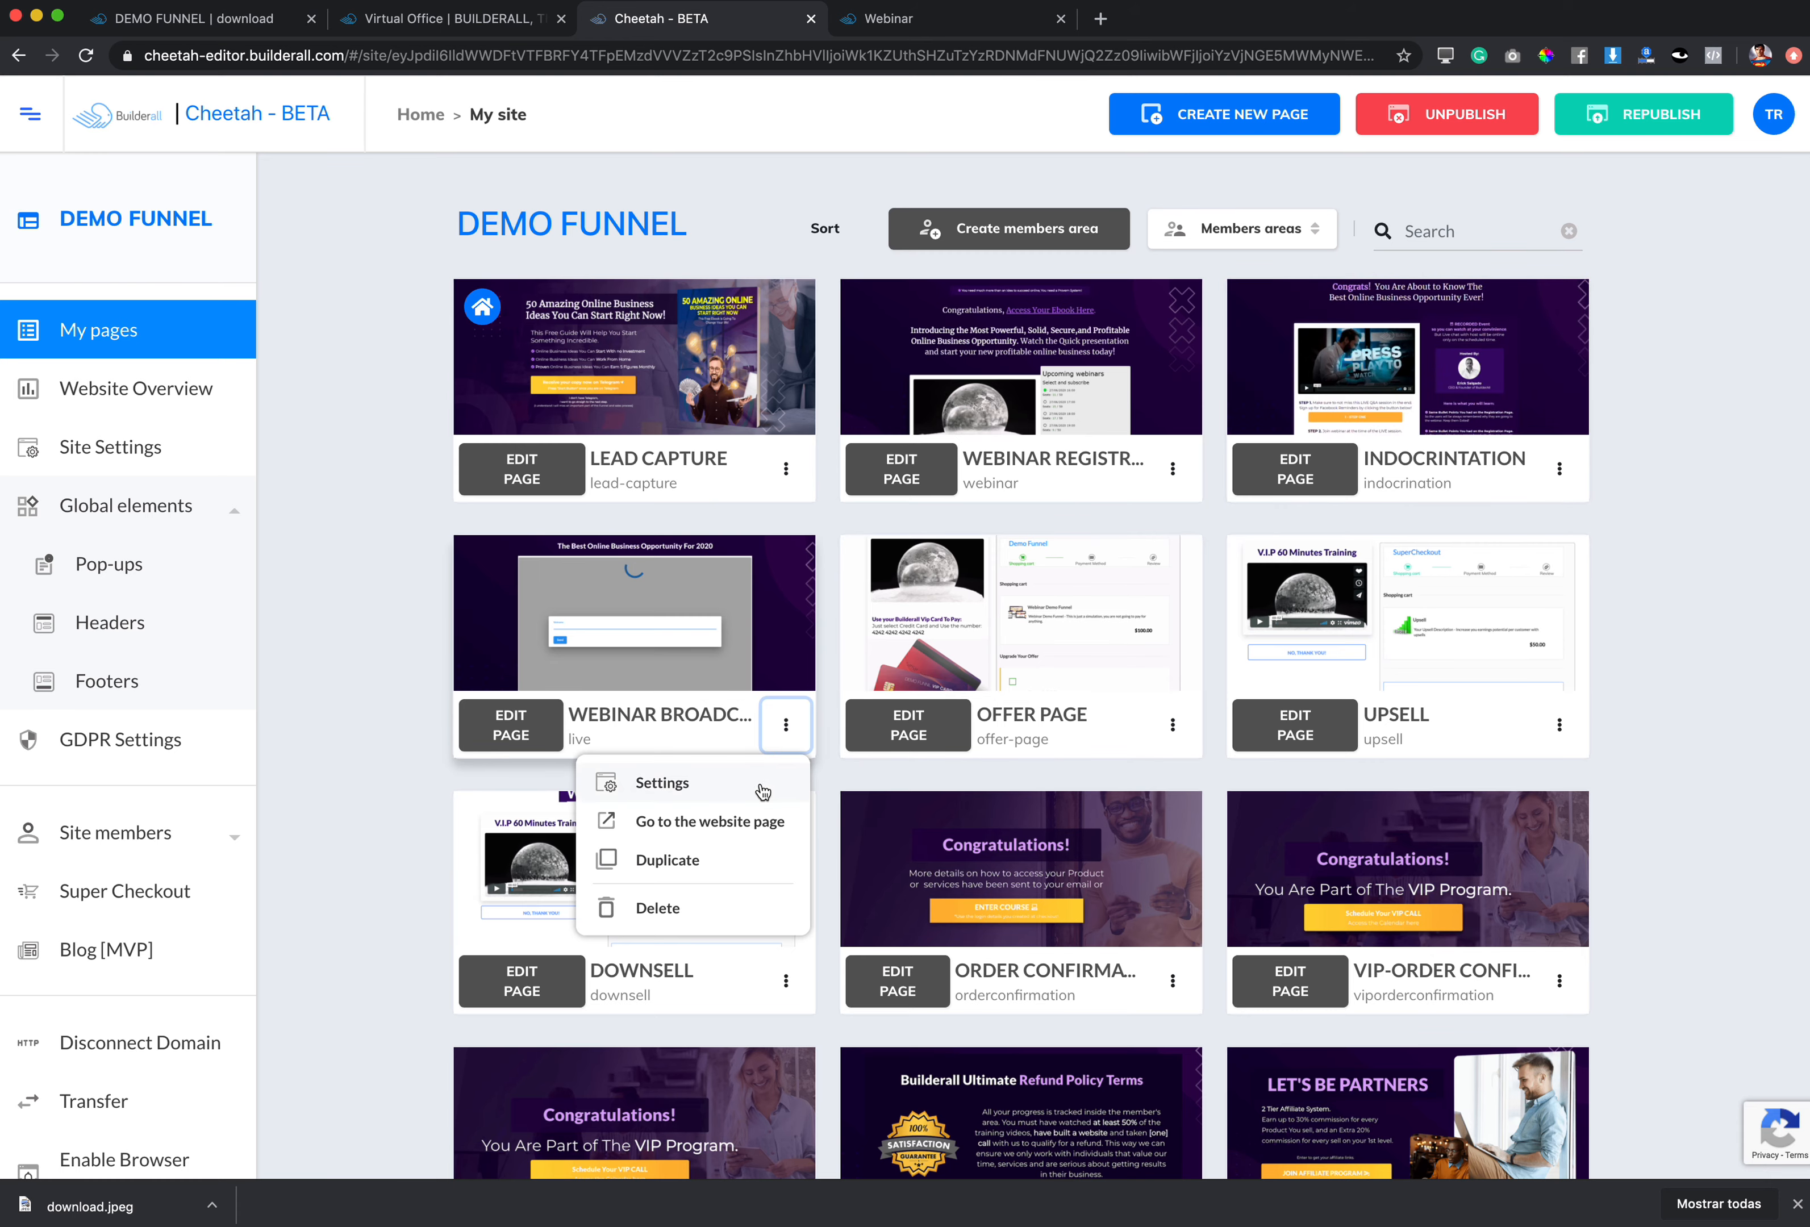
{"action": "left_click", "coordinate": [749, 818]}
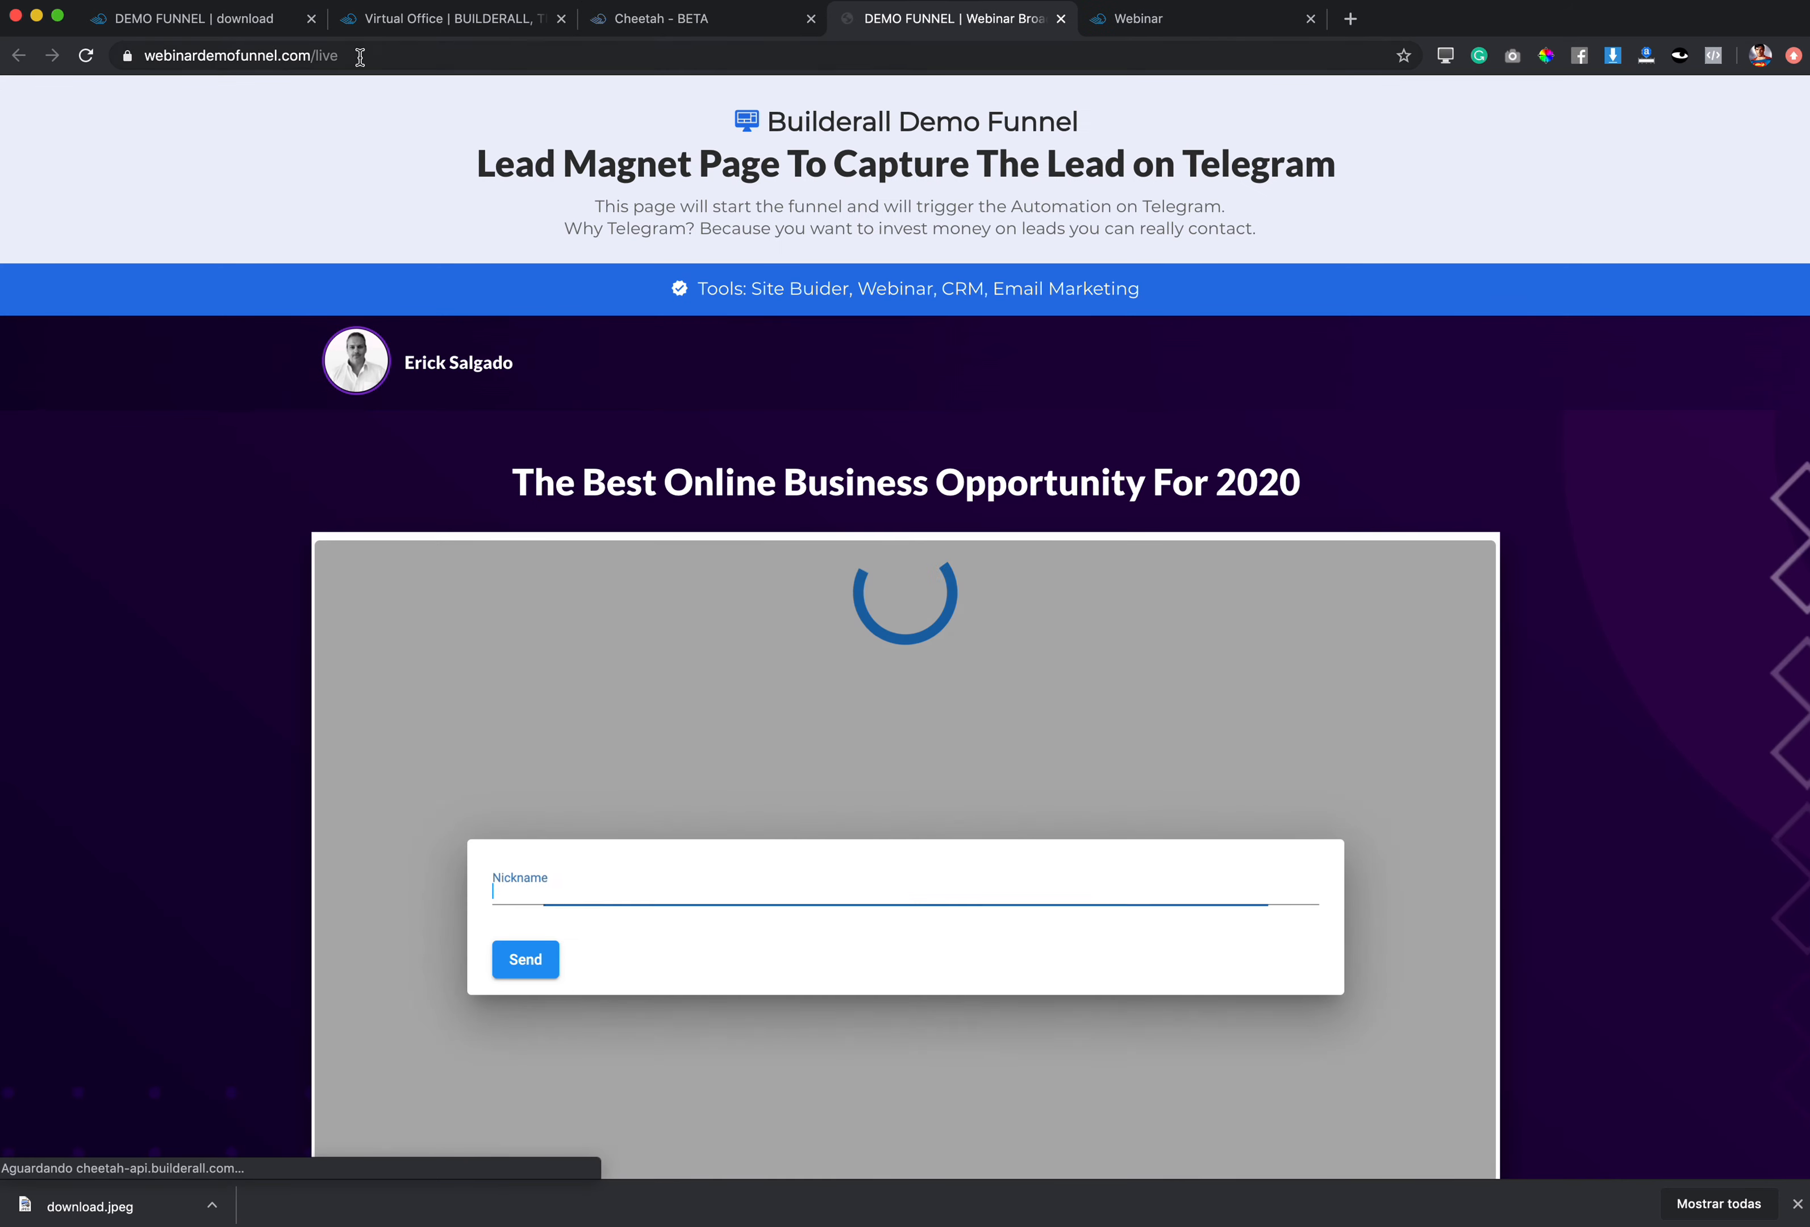
{"action": "left_click", "coordinate": [359, 56]}
{"action": "key", "text": "super+c"}
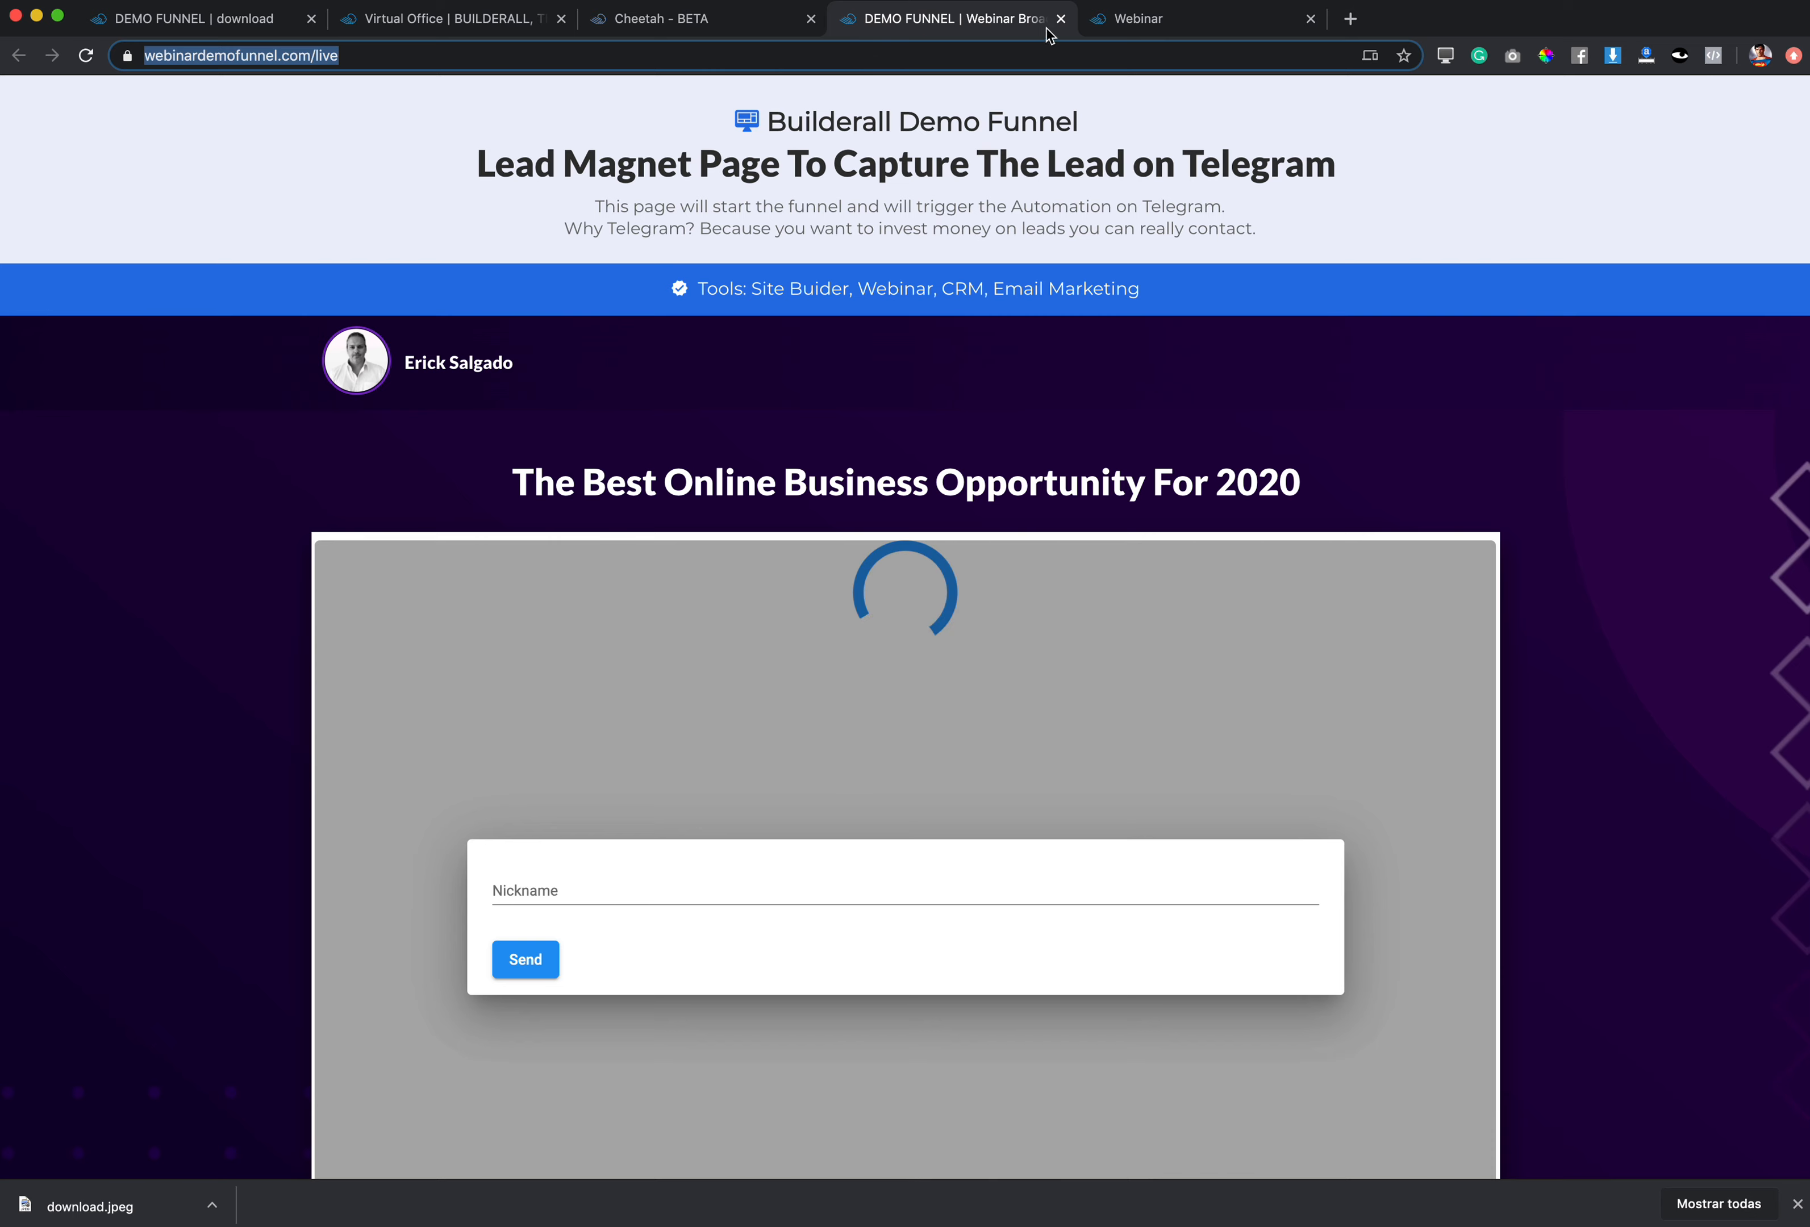
{"action": "left_click", "coordinate": [1061, 18]}
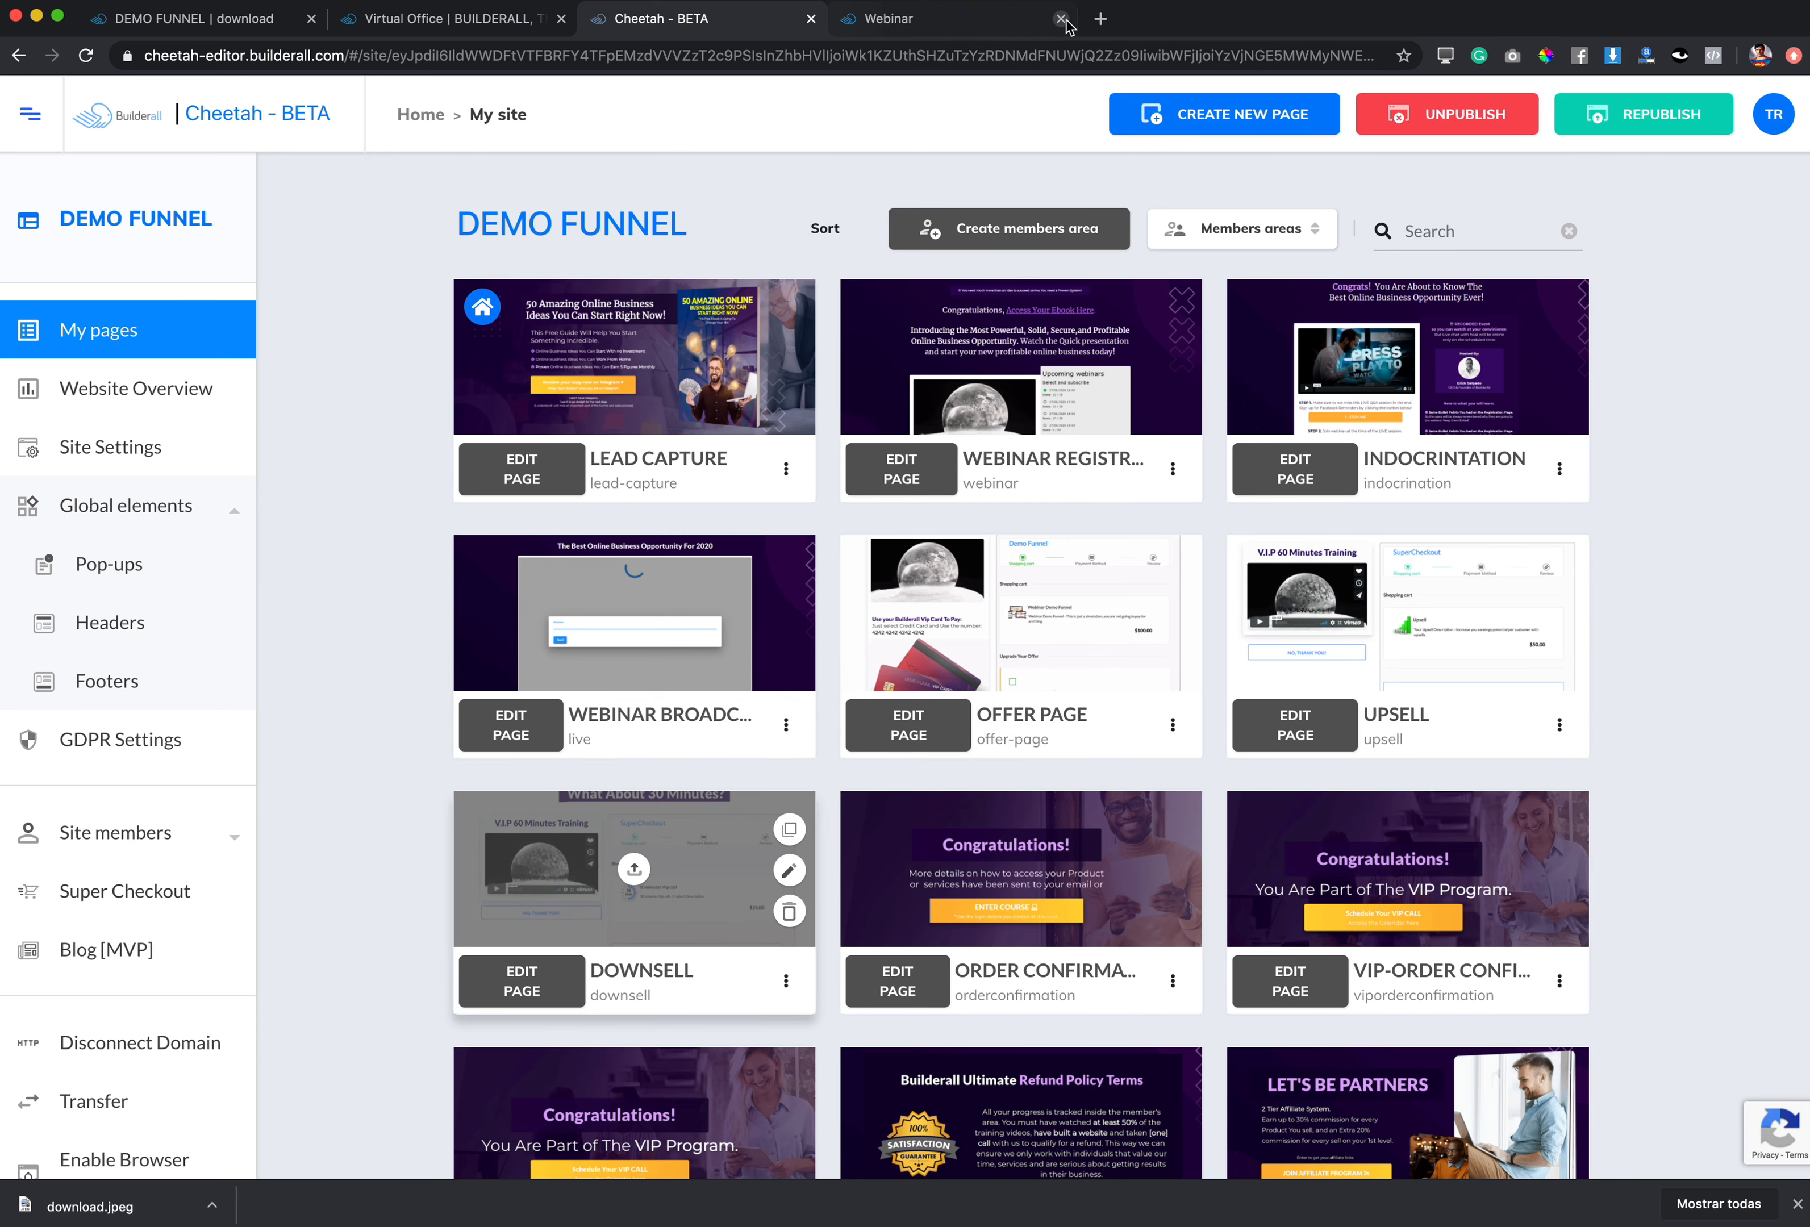
{"action": "left_click", "coordinate": [889, 19]}
{"action": "key", "text": "super+v"}
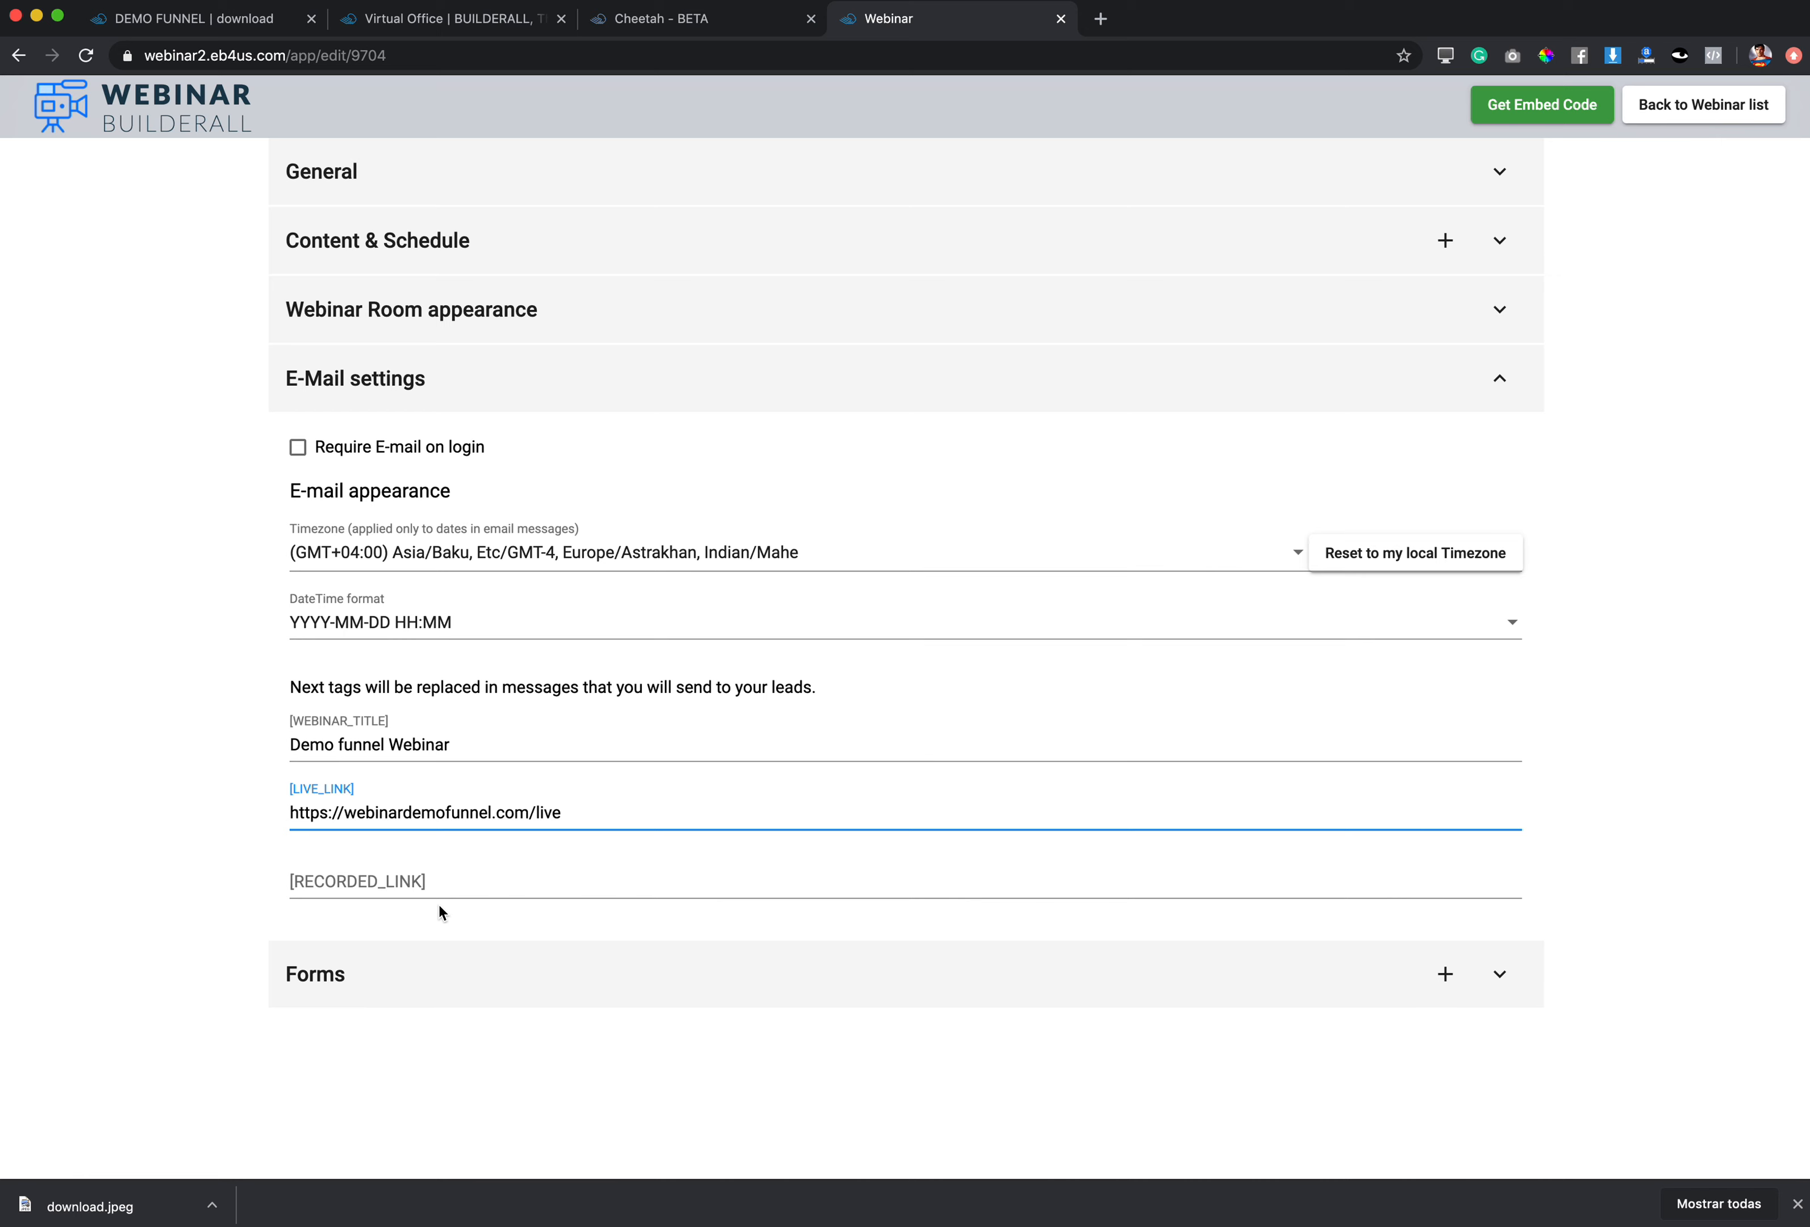
{"action": "left_click", "coordinate": [446, 878]}
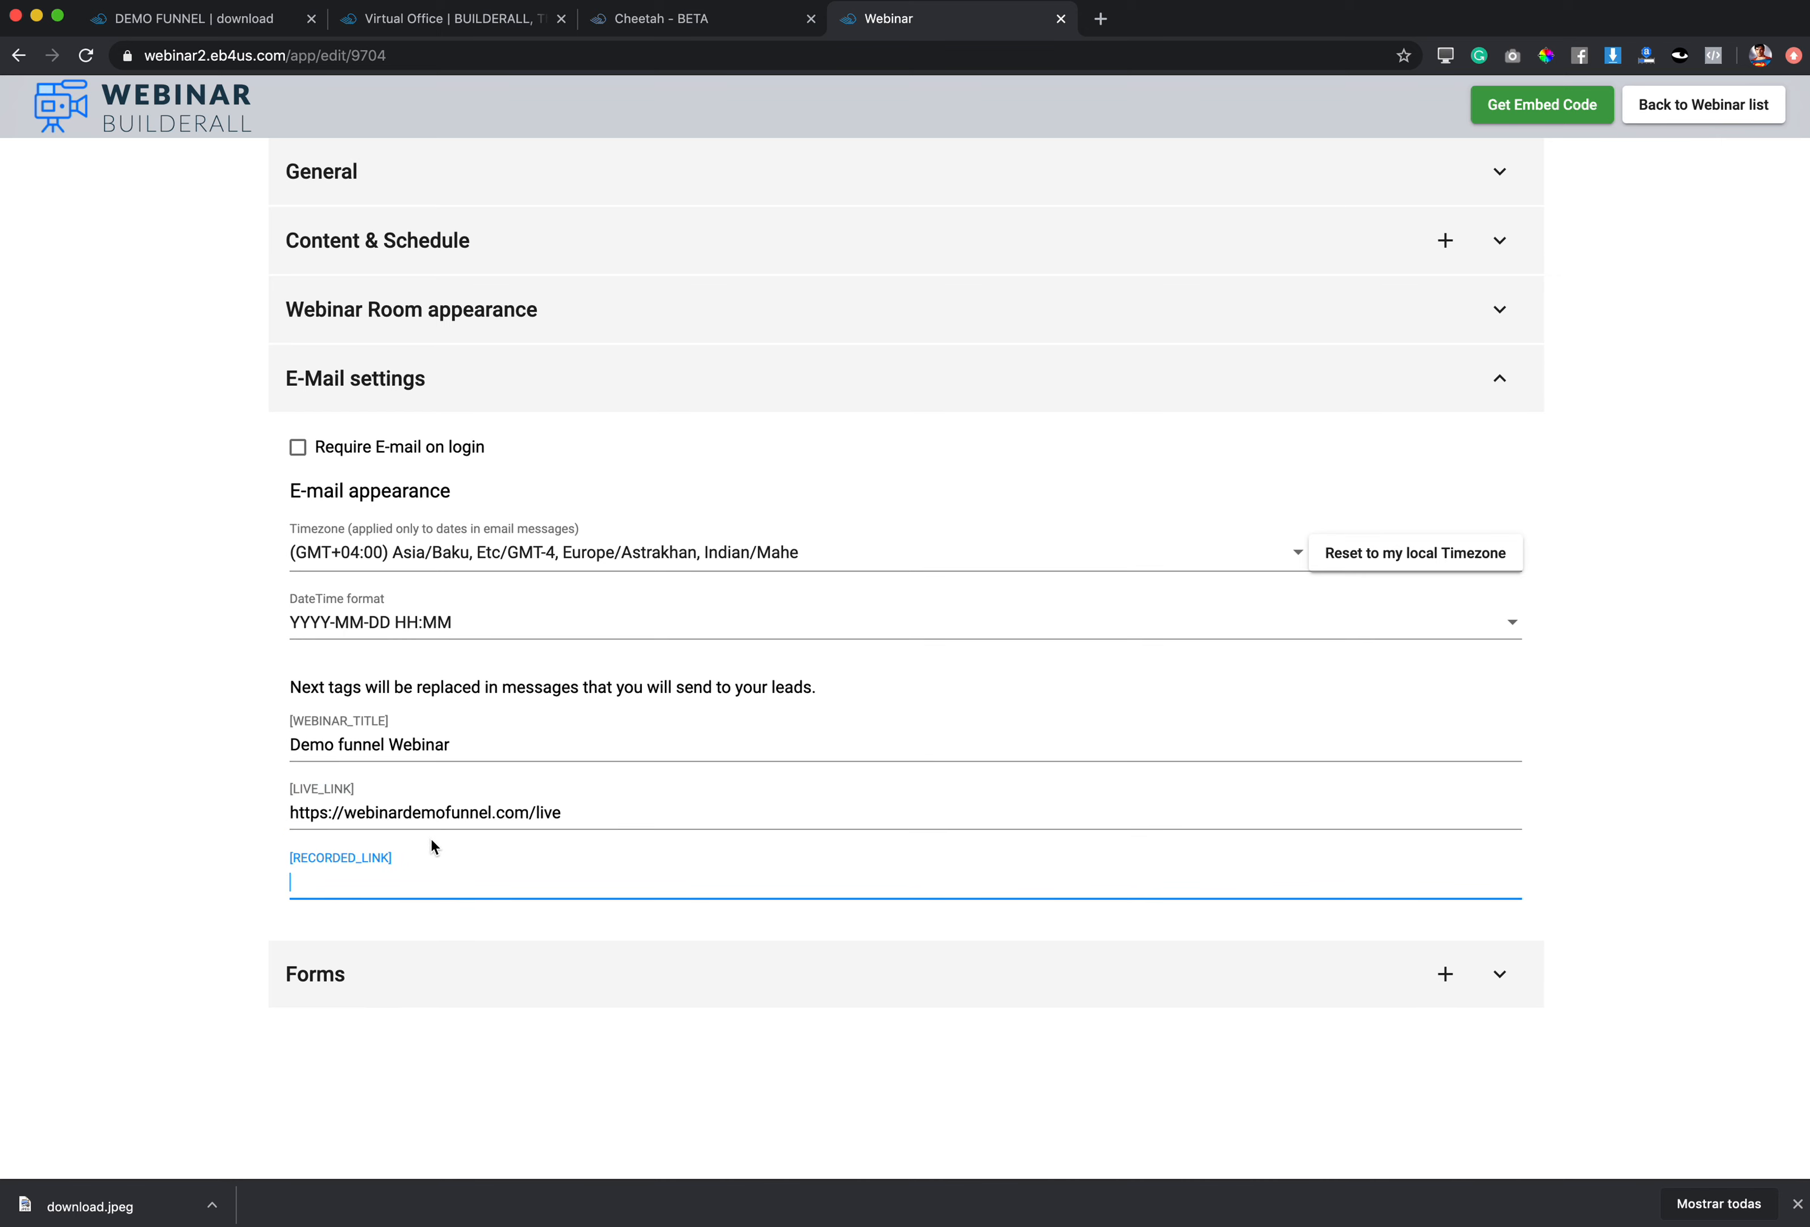
{"action": "key", "text": "super+v"}
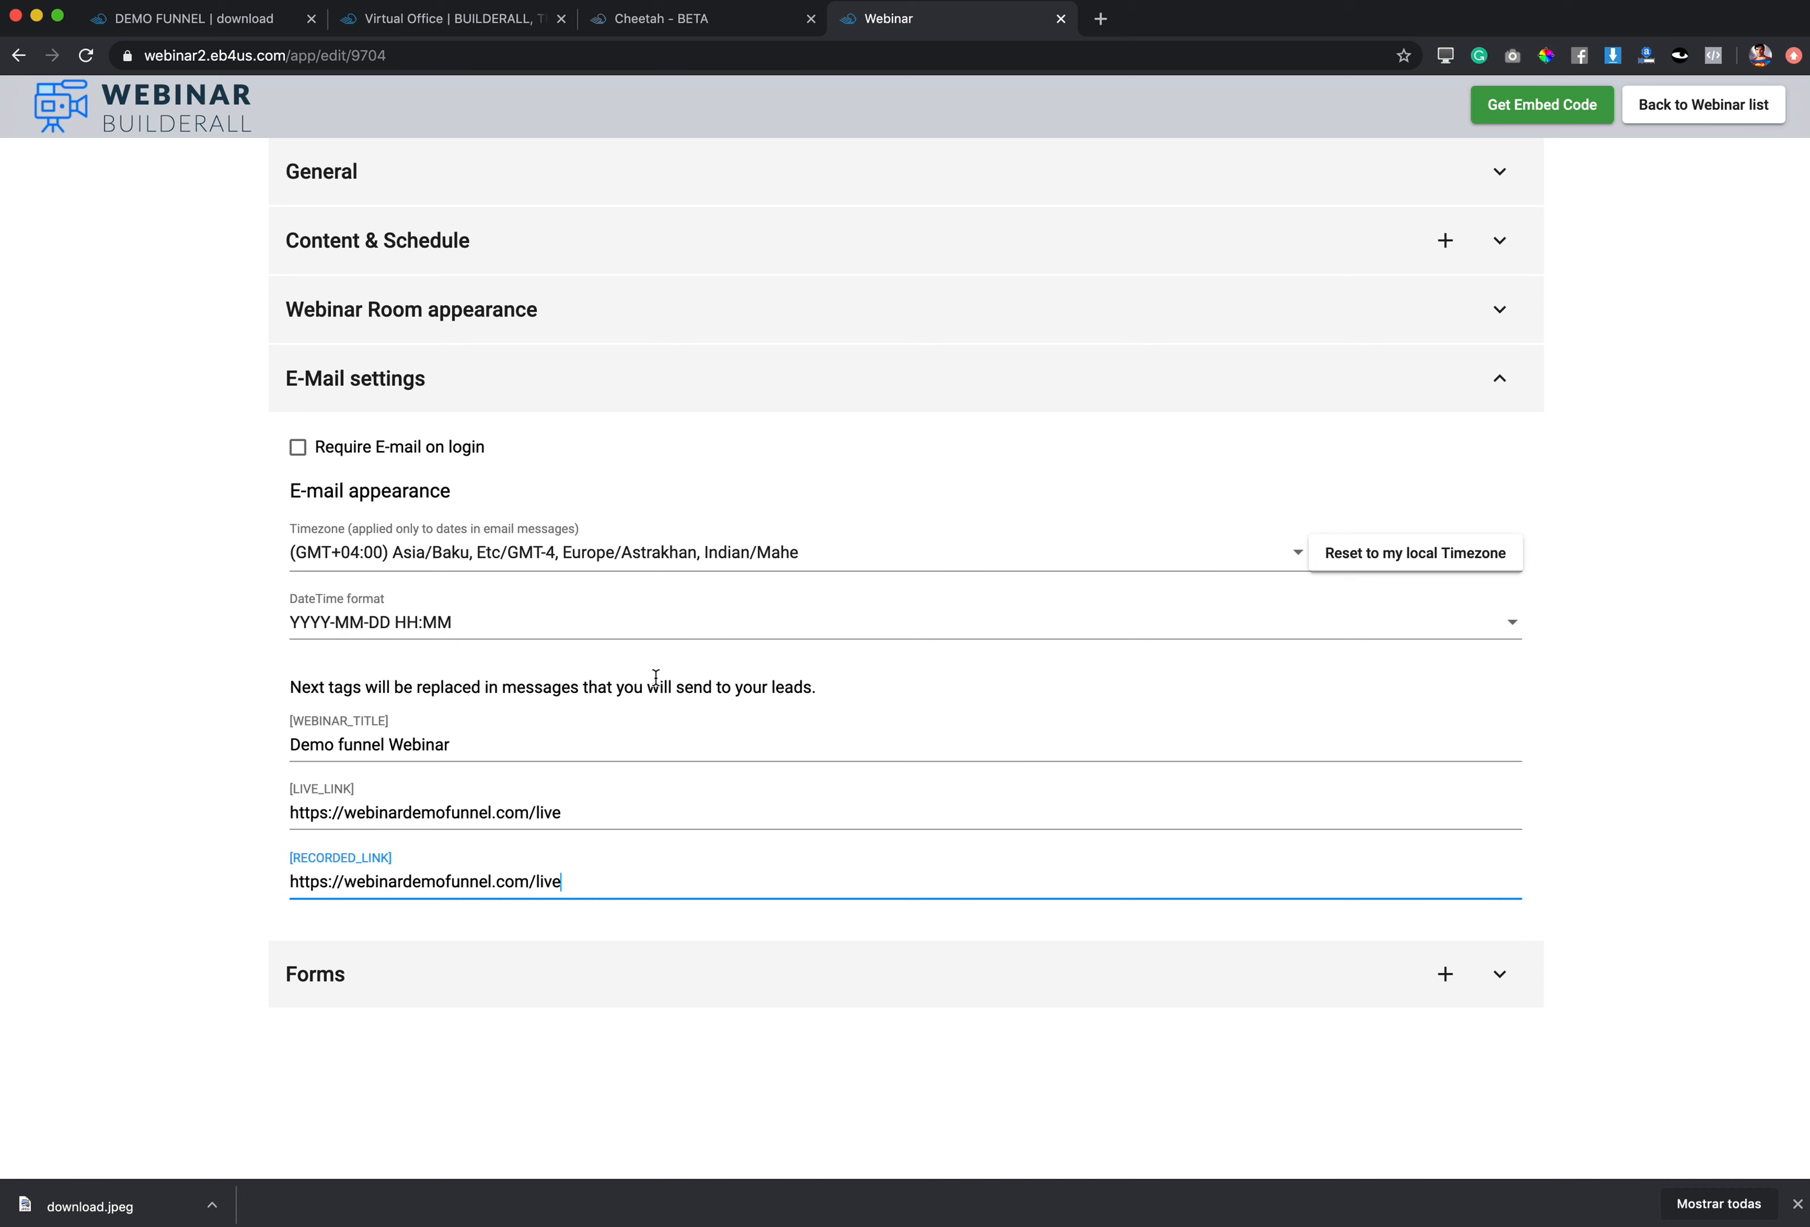
{"action": "left_click", "coordinate": [730, 973]}
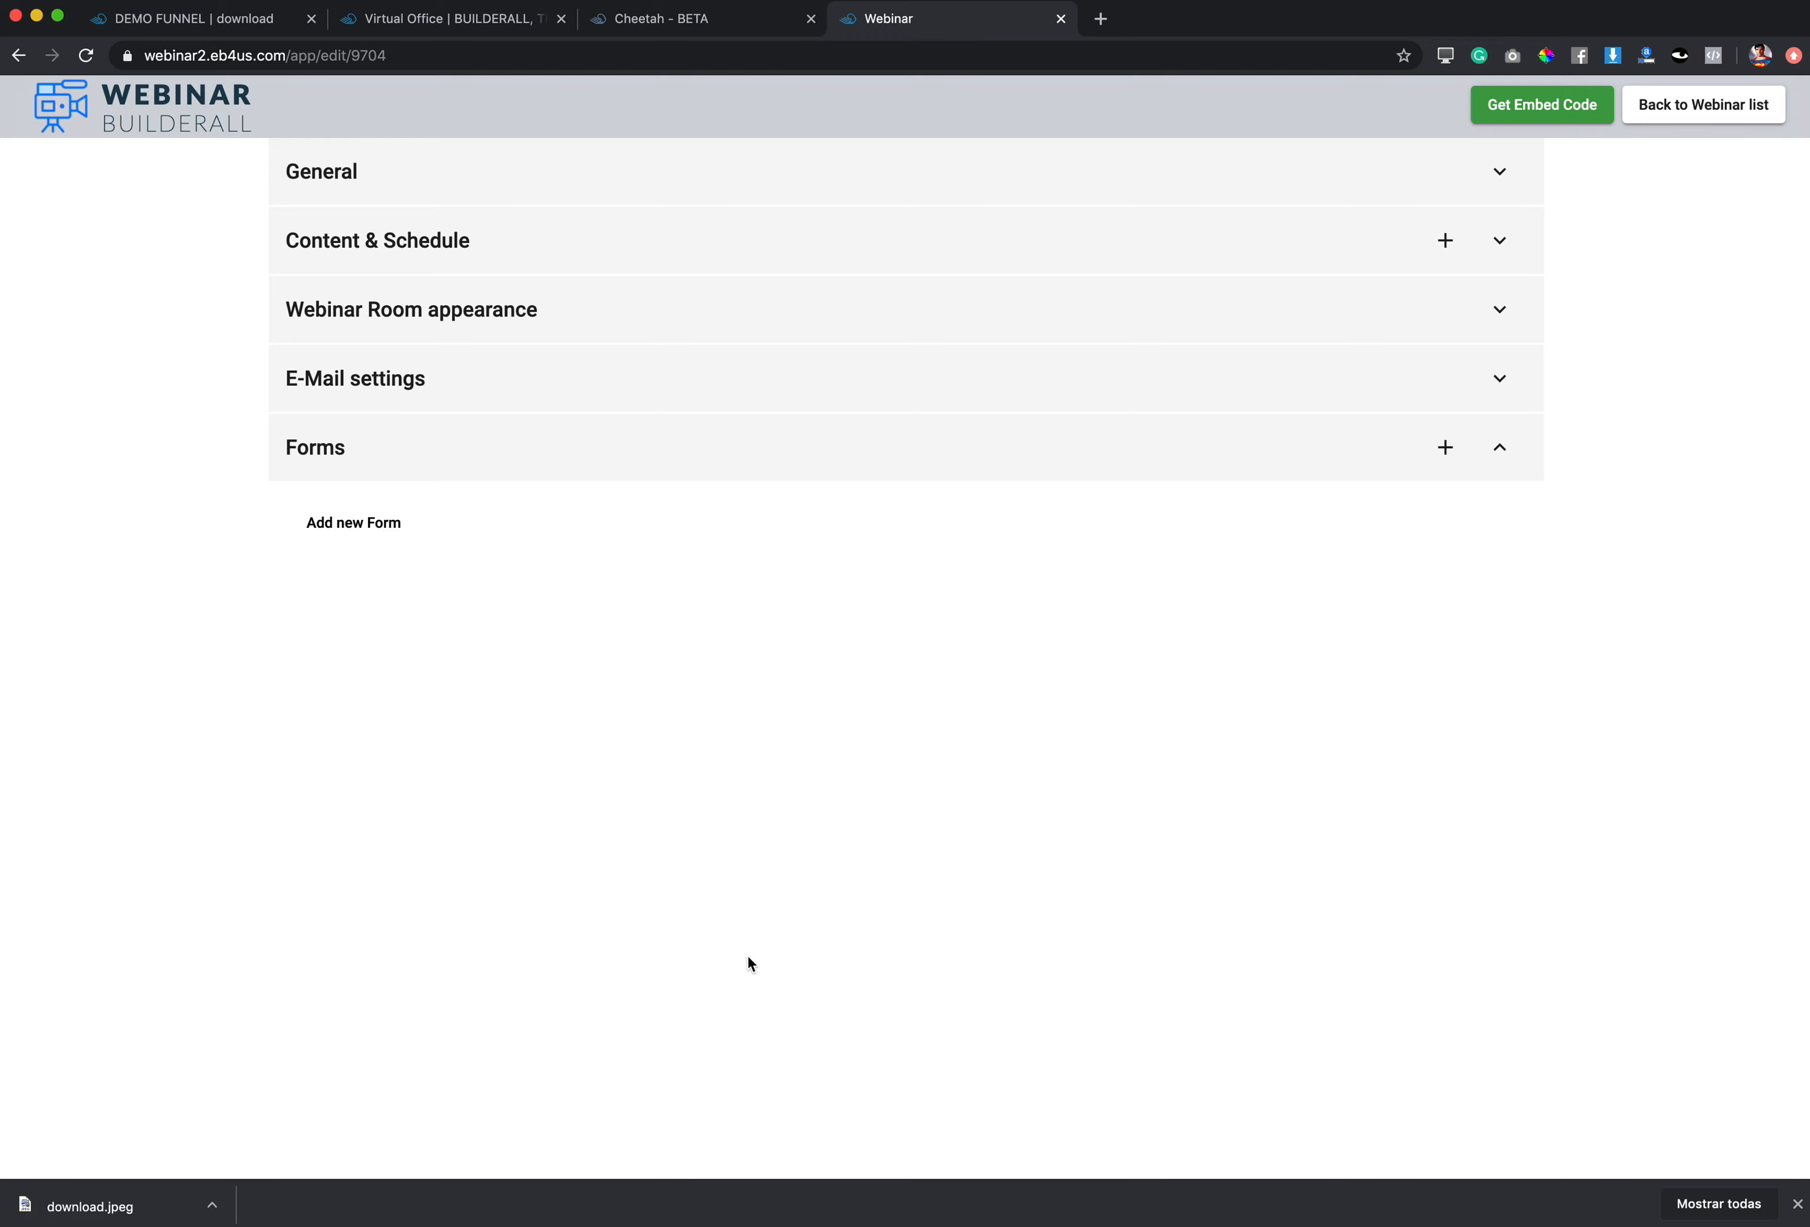
Step: Create a new registration form named 'first form'
{"action": "left_click", "coordinate": [1445, 449]}
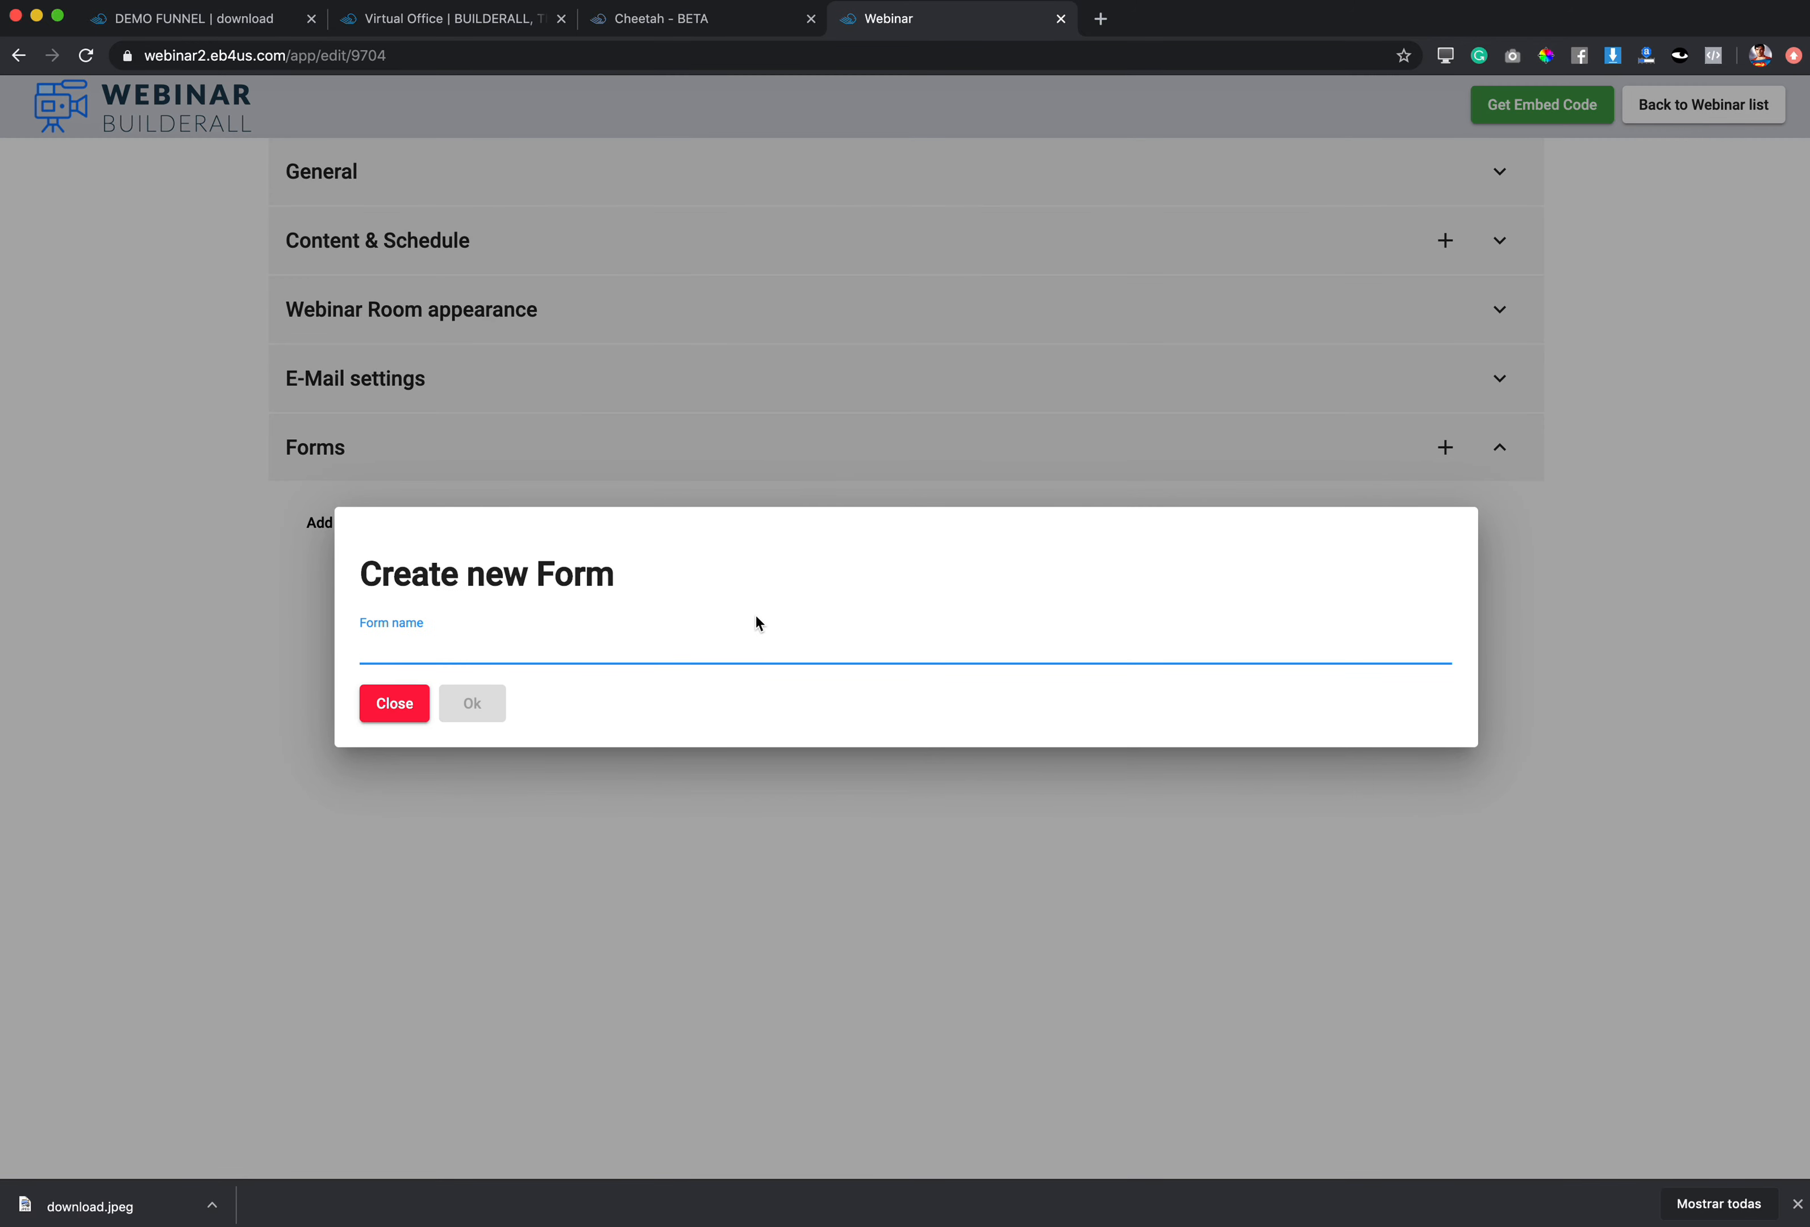
{"action": "type", "text": "fu"}
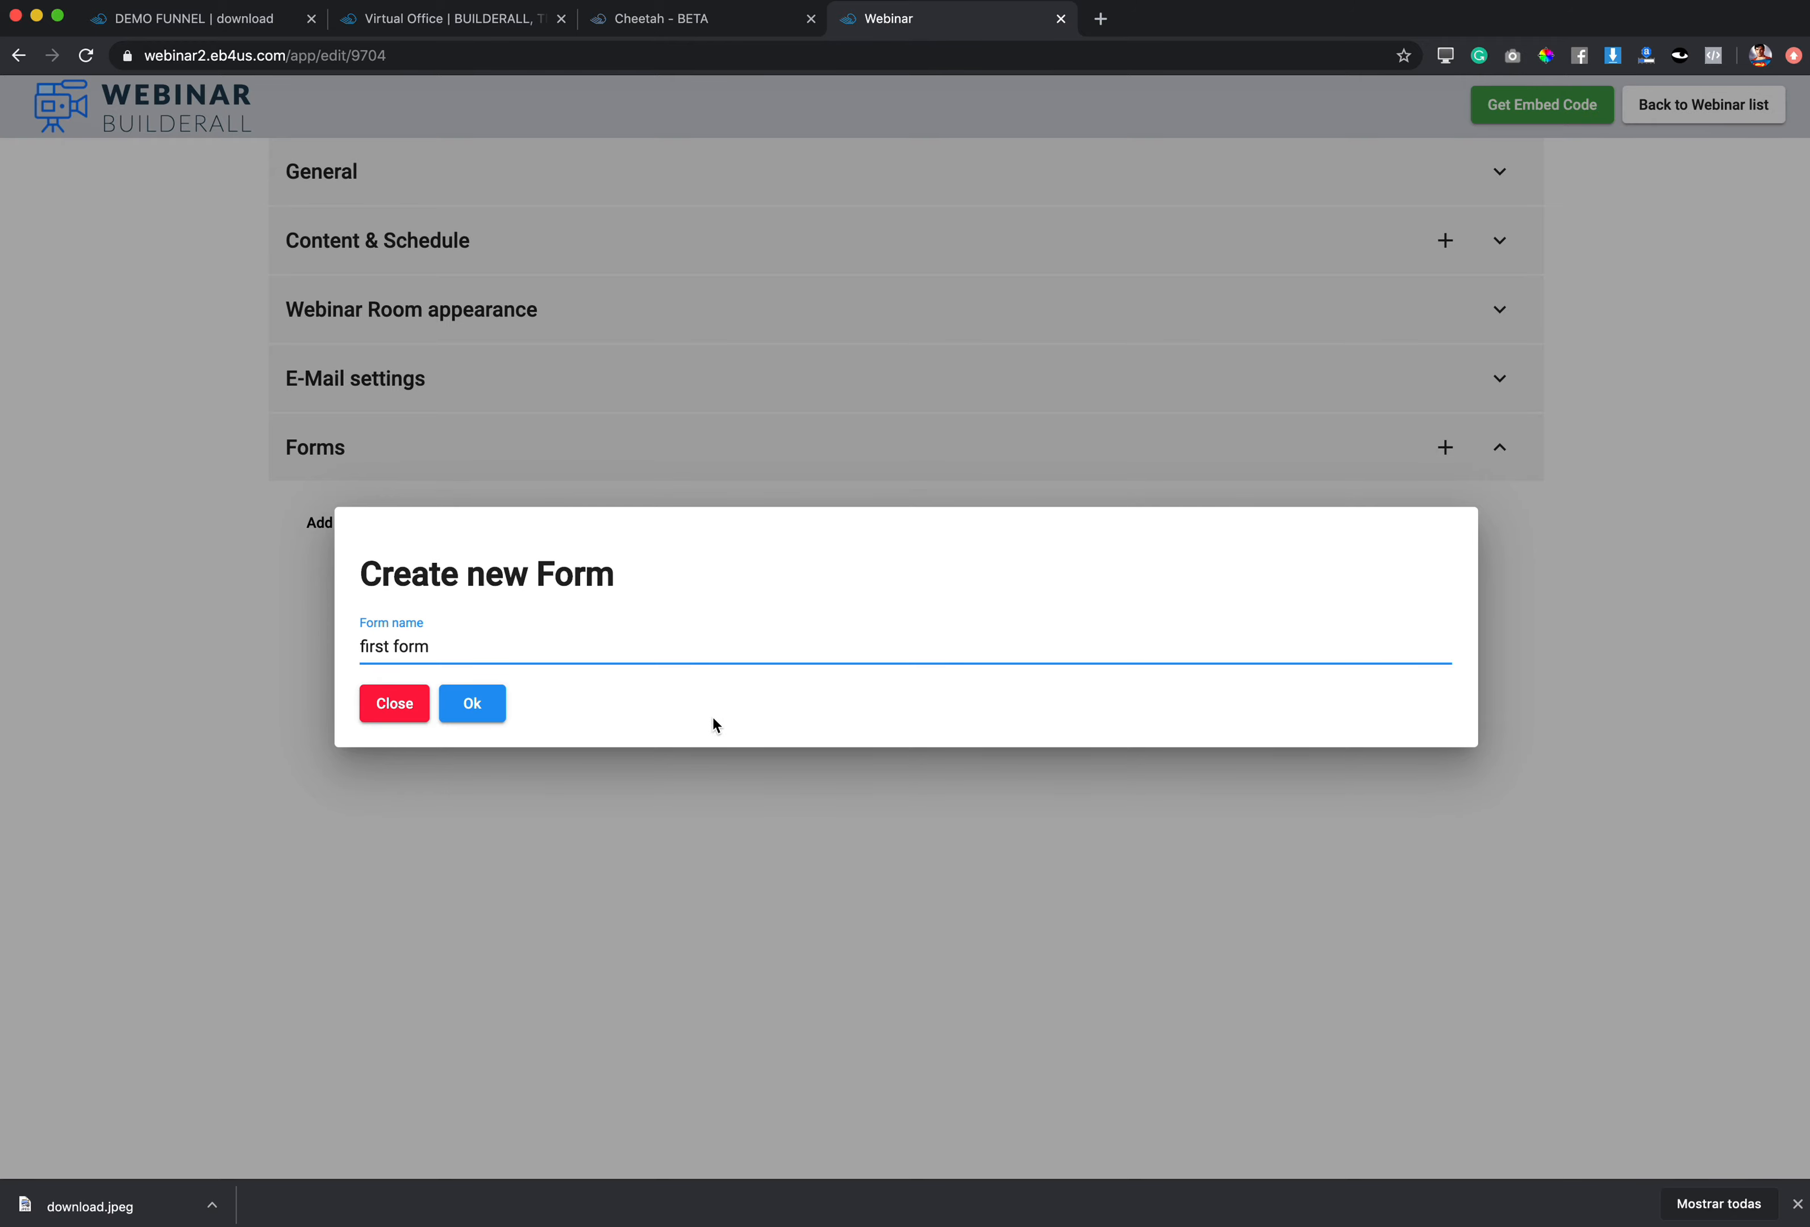
{"action": "left_click", "coordinate": [479, 717]}
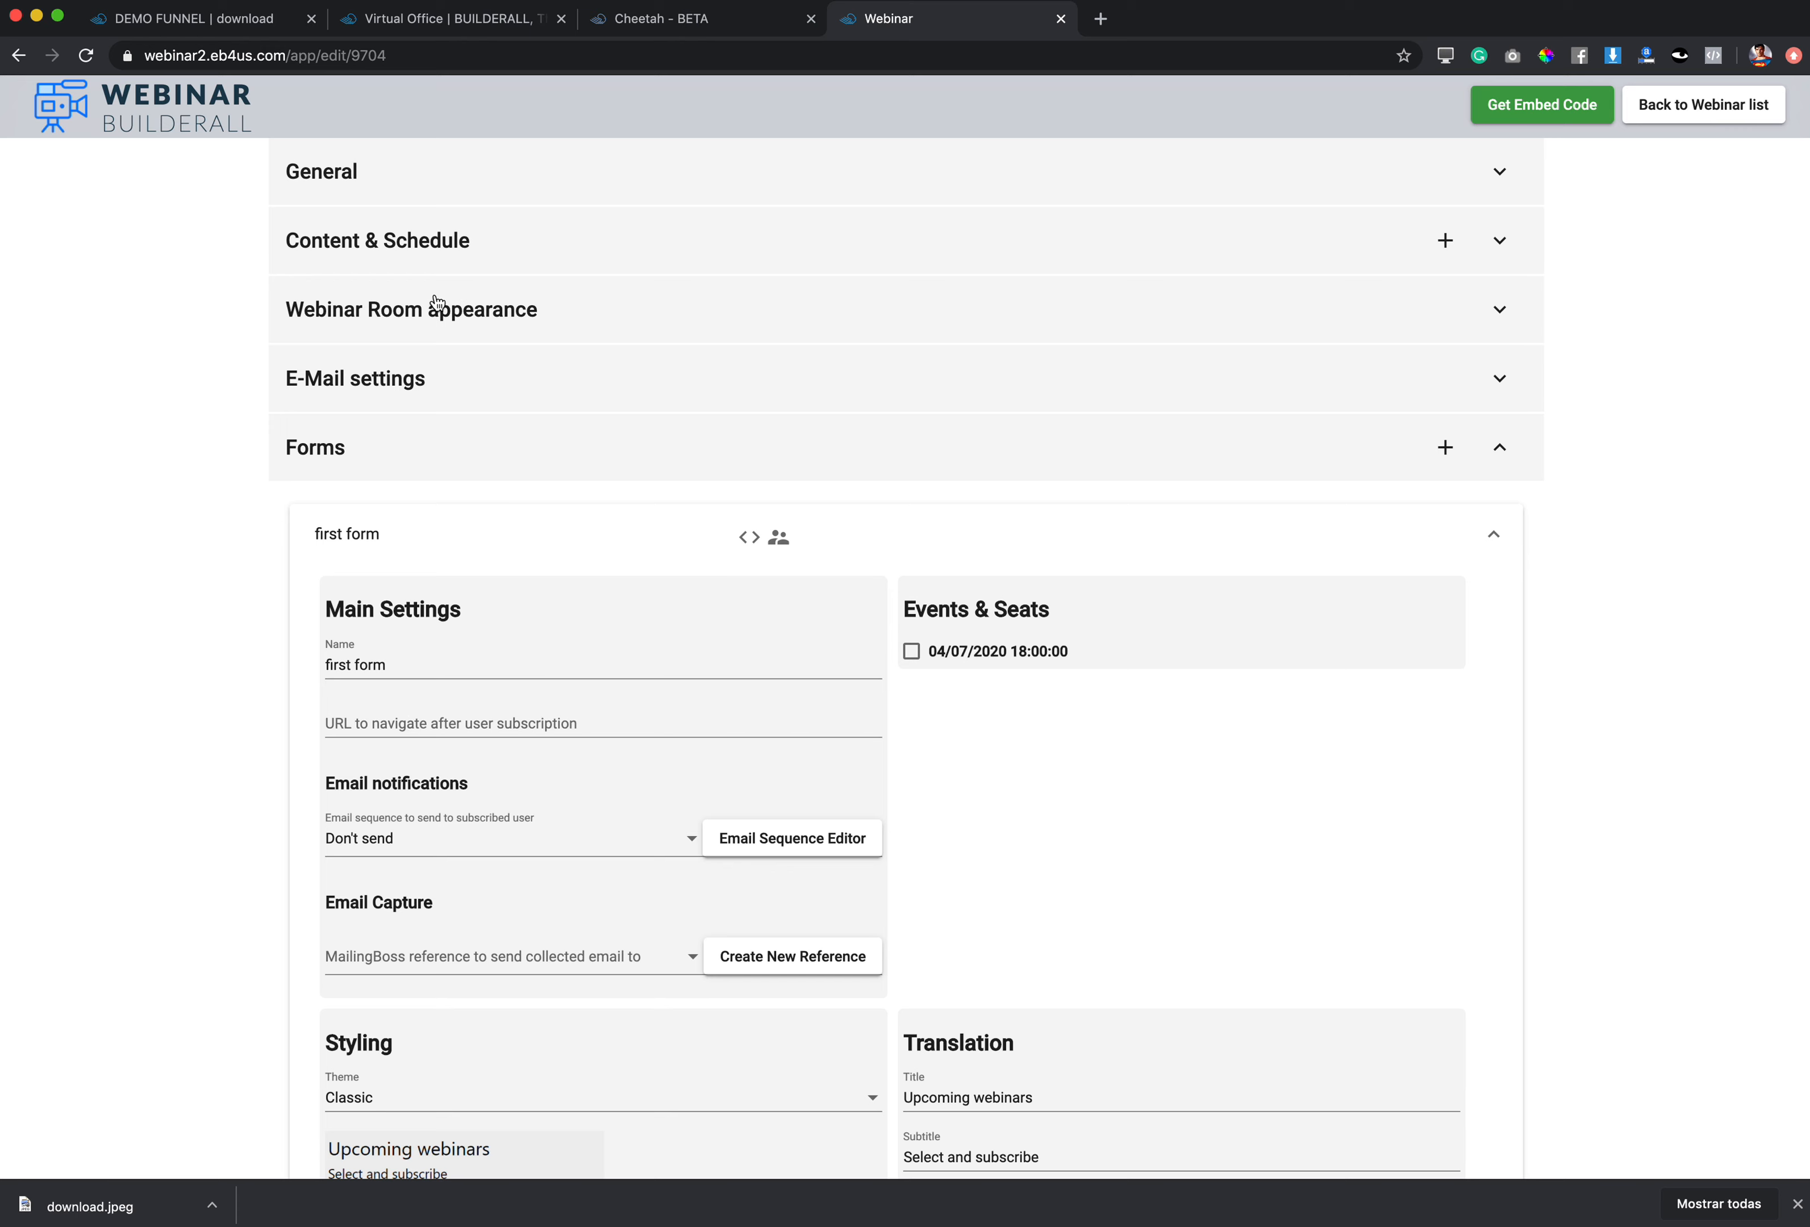
{"action": "left_click", "coordinate": [626, 23]}
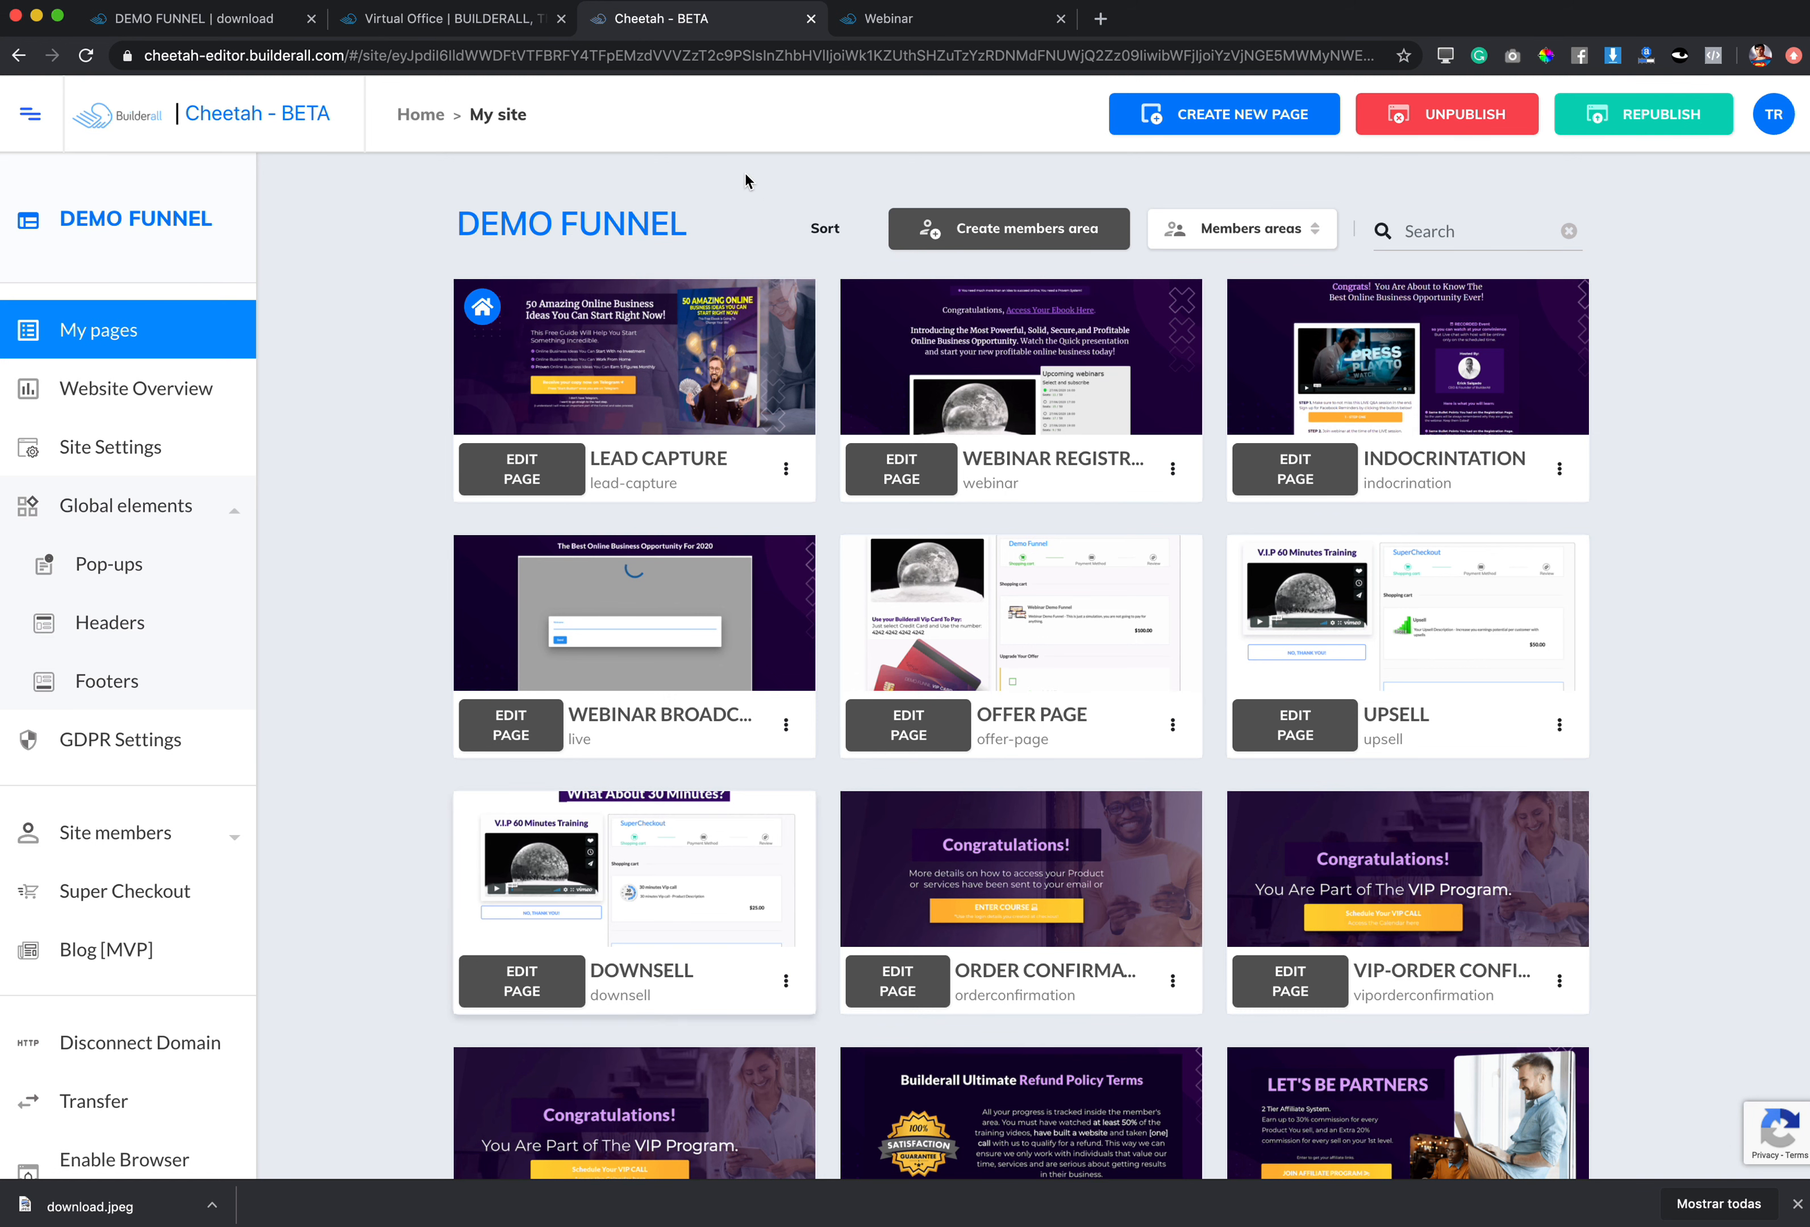
{"action": "left_click", "coordinate": [1560, 473]}
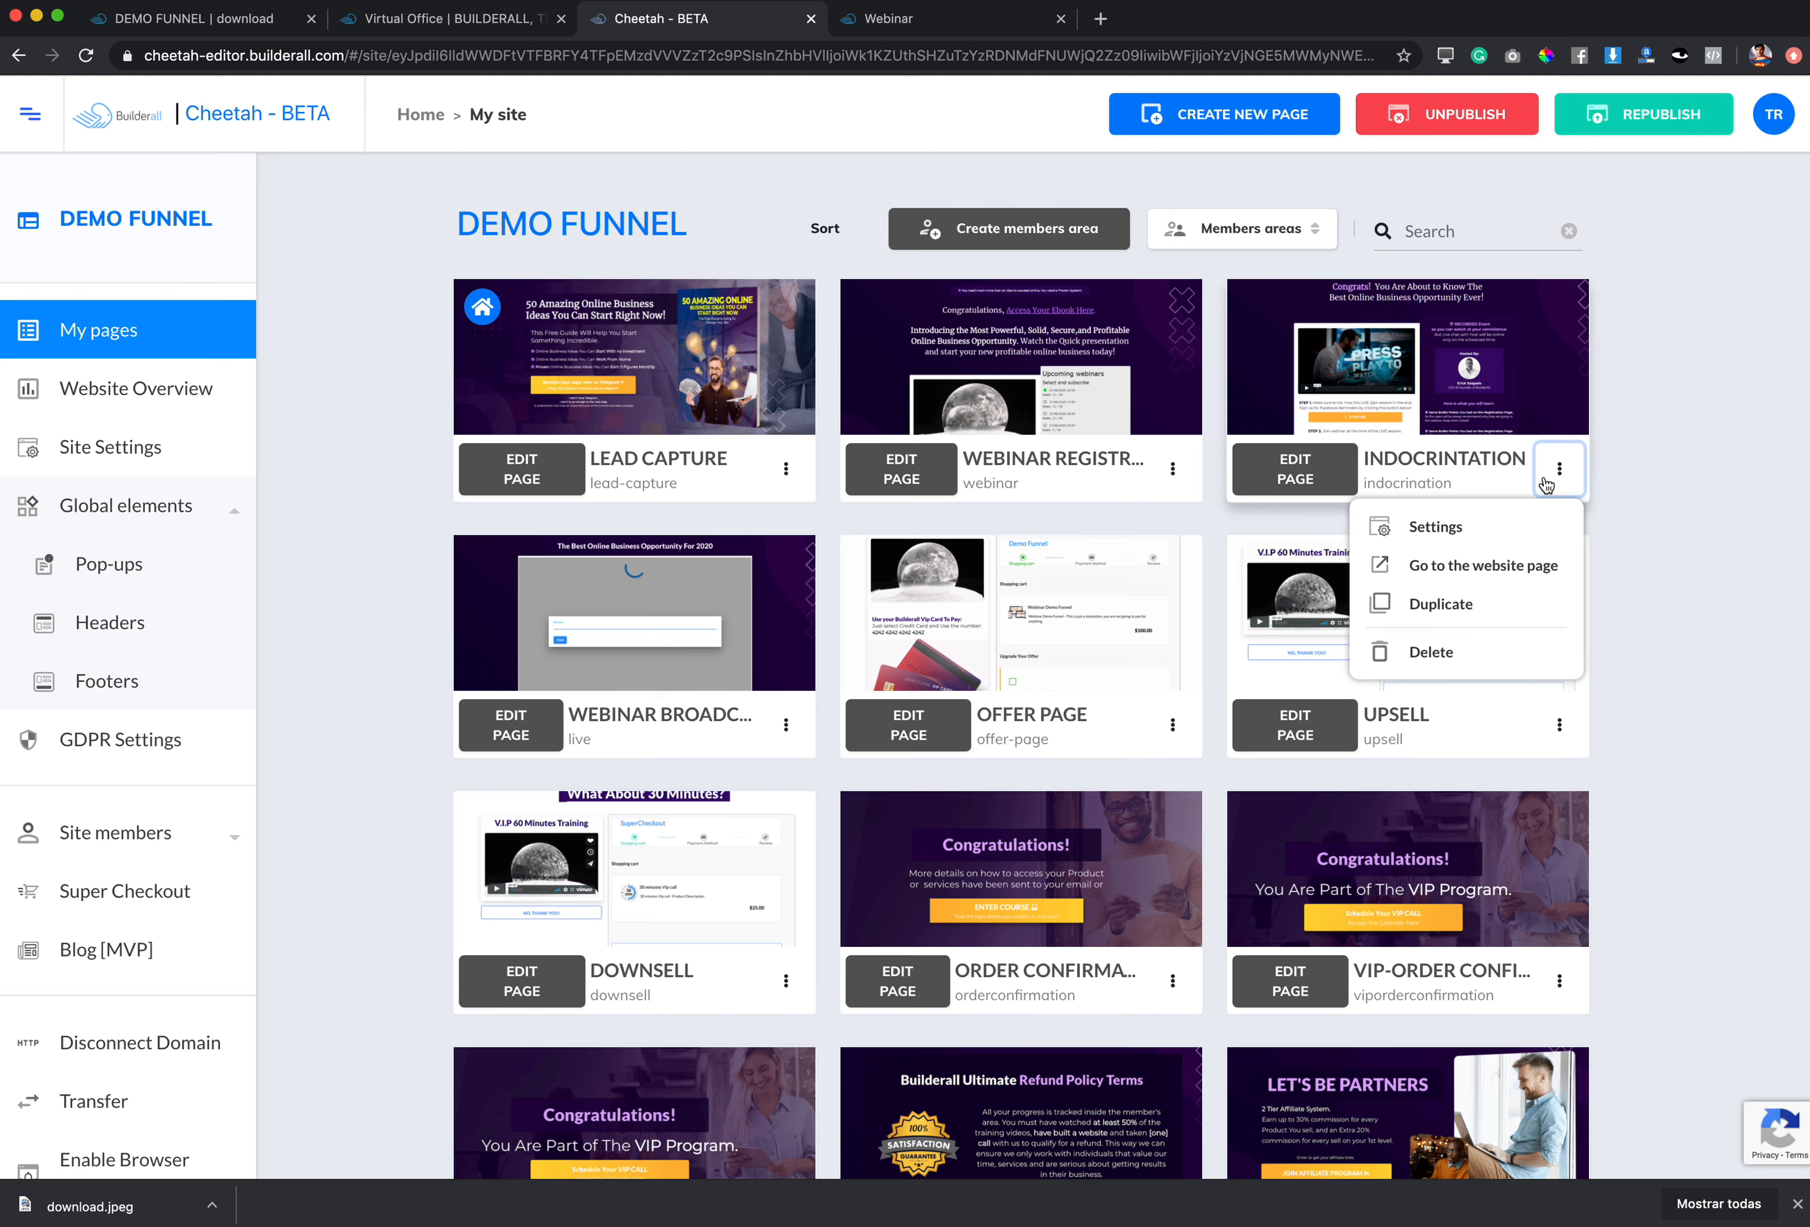
{"action": "left_click", "coordinate": [1475, 568]}
{"action": "left_click", "coordinate": [444, 60]}
{"action": "key", "text": "super+c"}
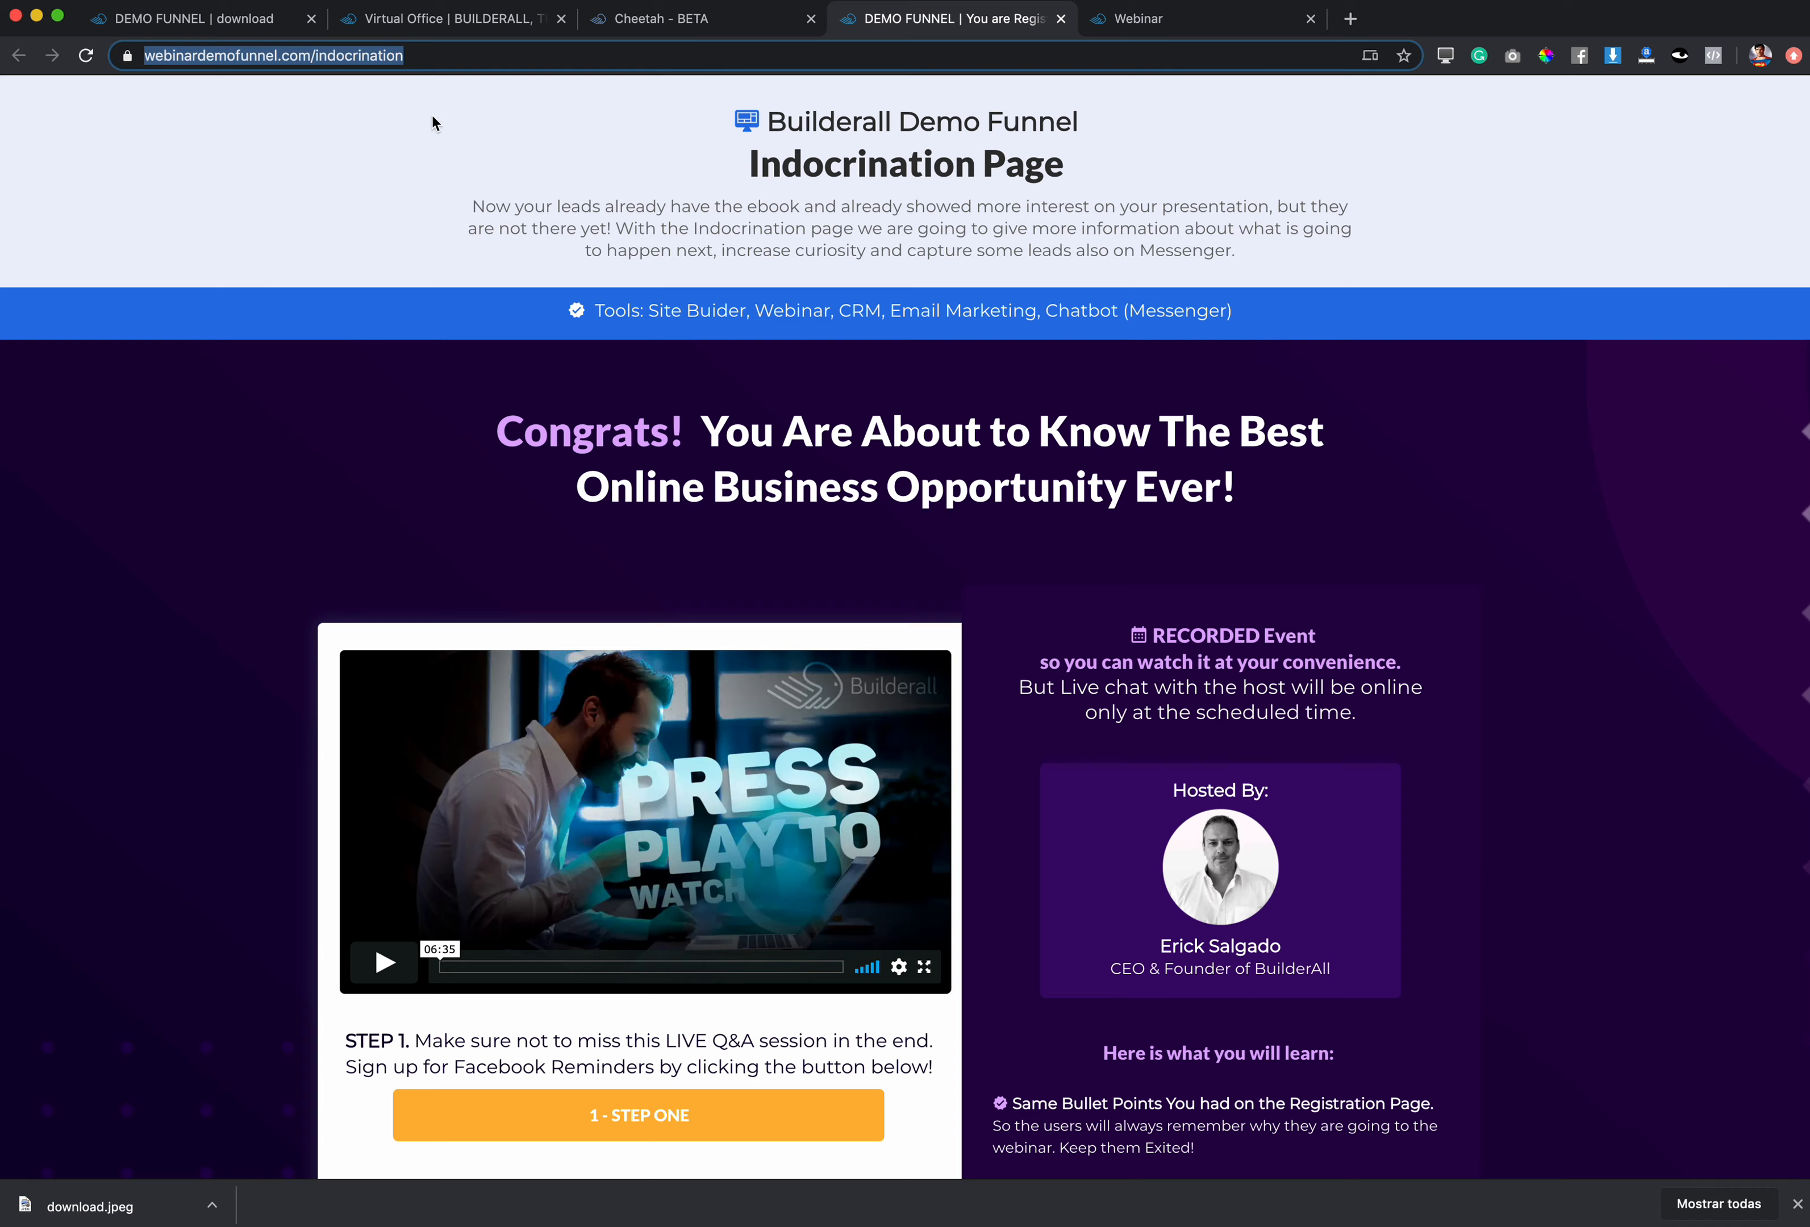
{"action": "left_click", "coordinate": [689, 21]}
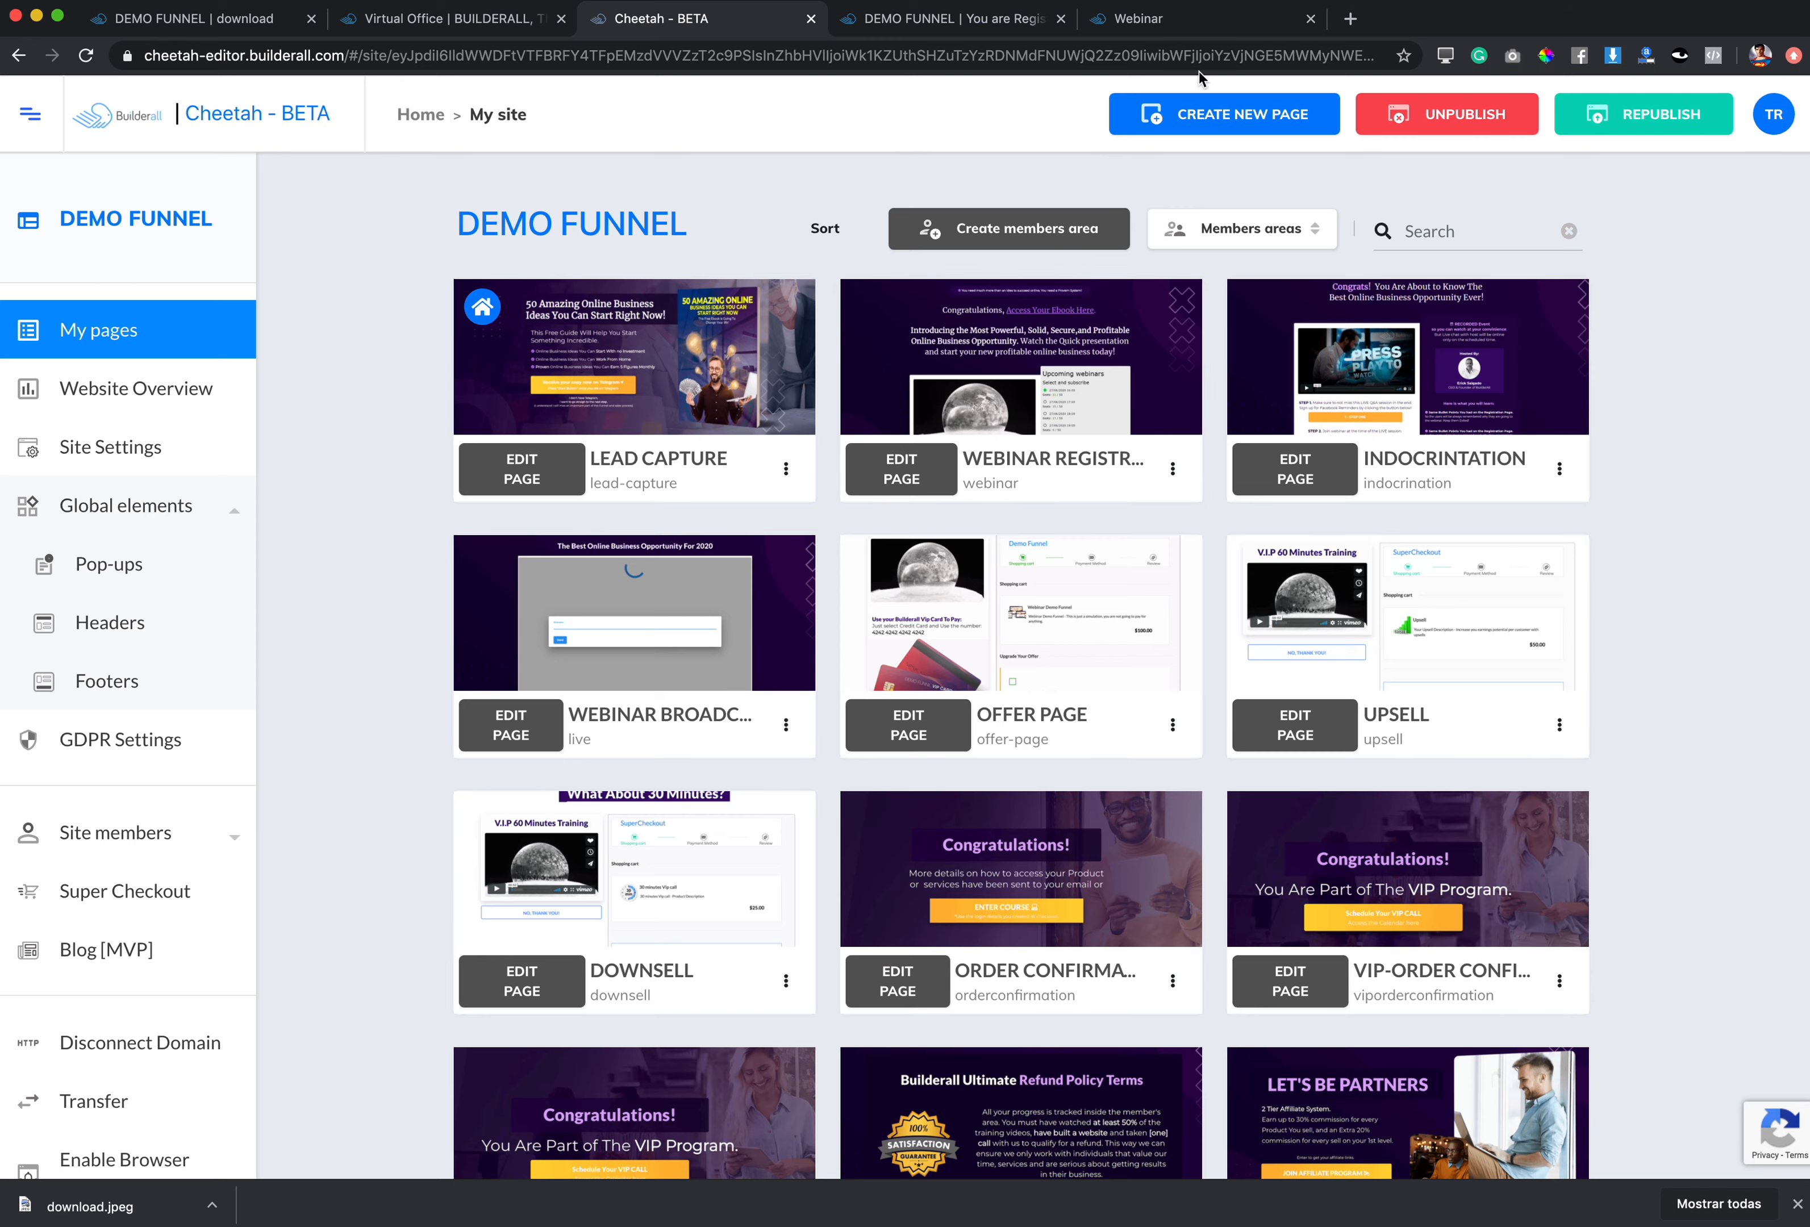
{"action": "left_click", "coordinate": [1169, 23]}
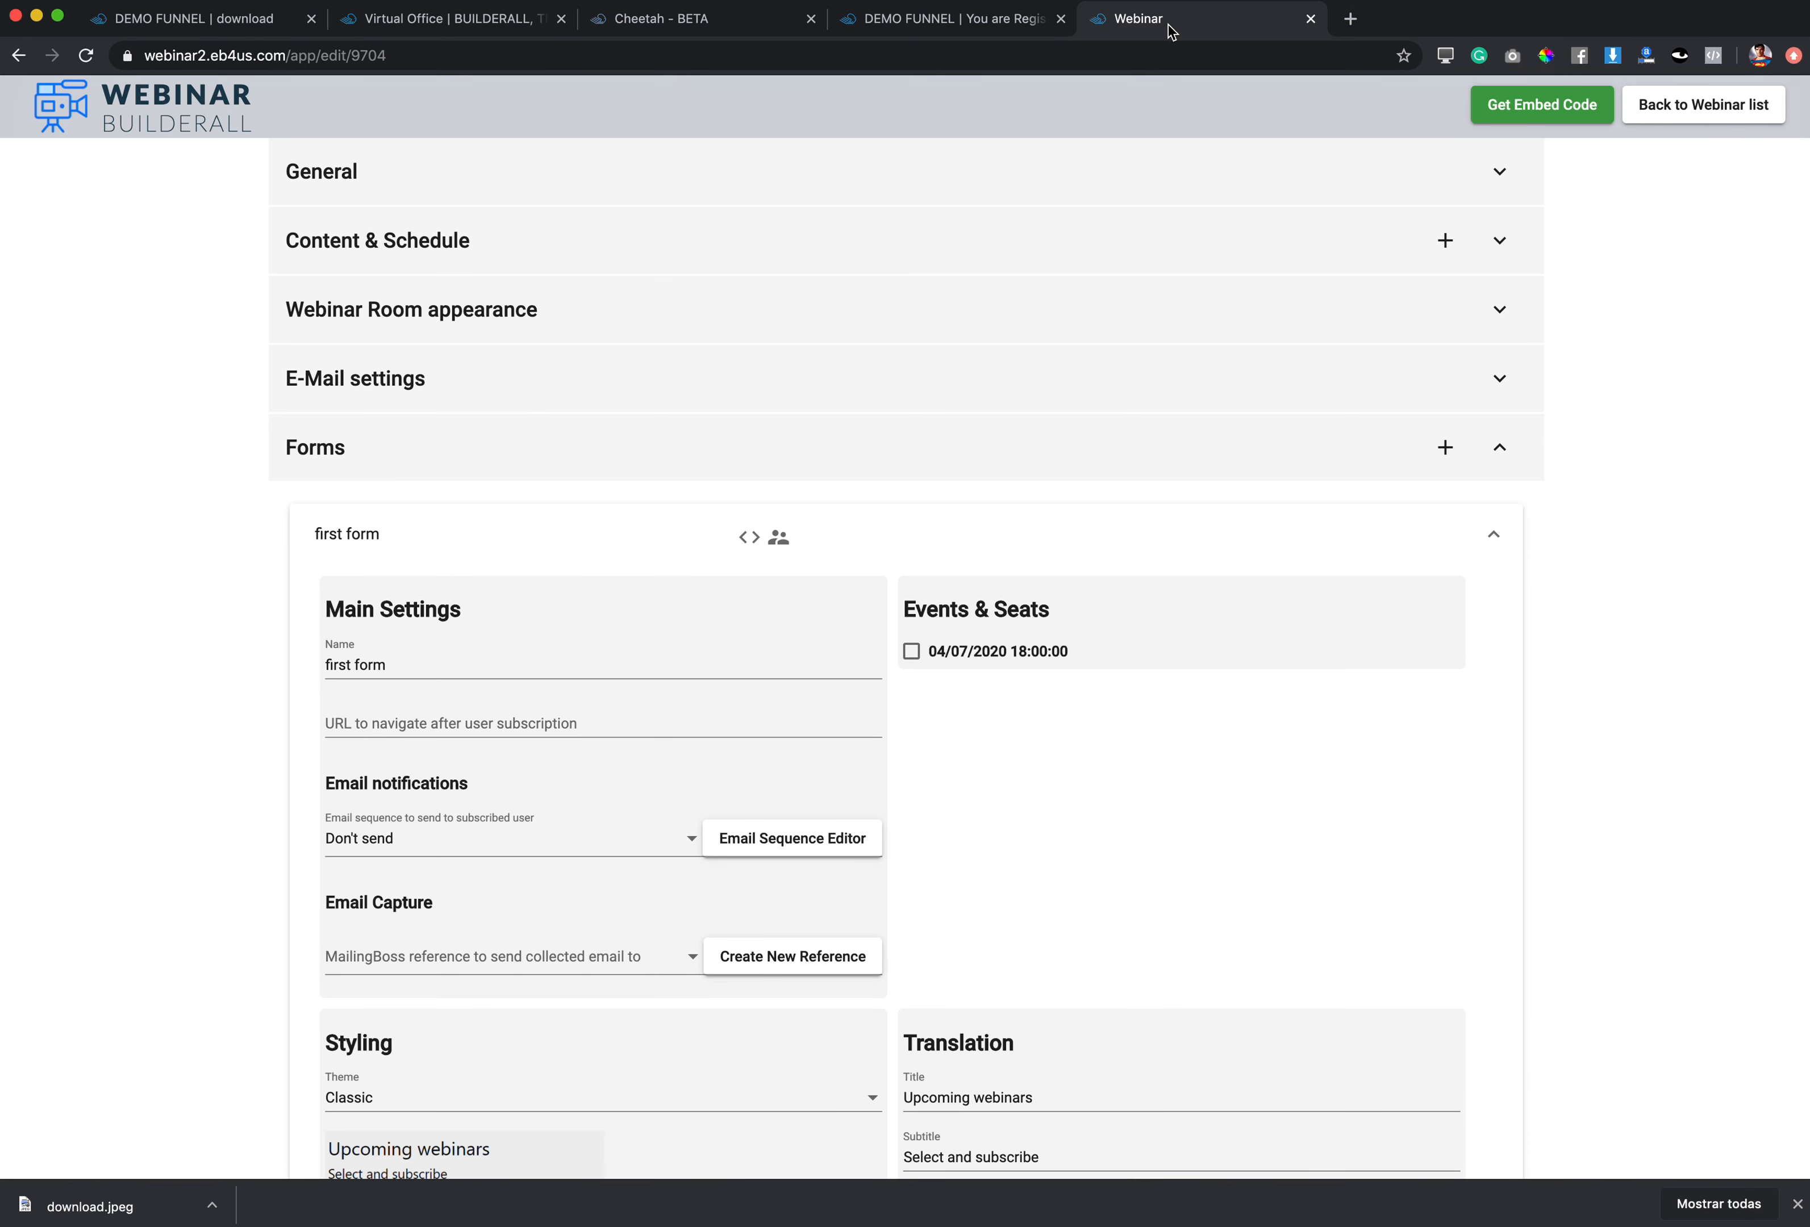
{"action": "left_click", "coordinate": [463, 716]}
{"action": "key", "text": "super+v"}
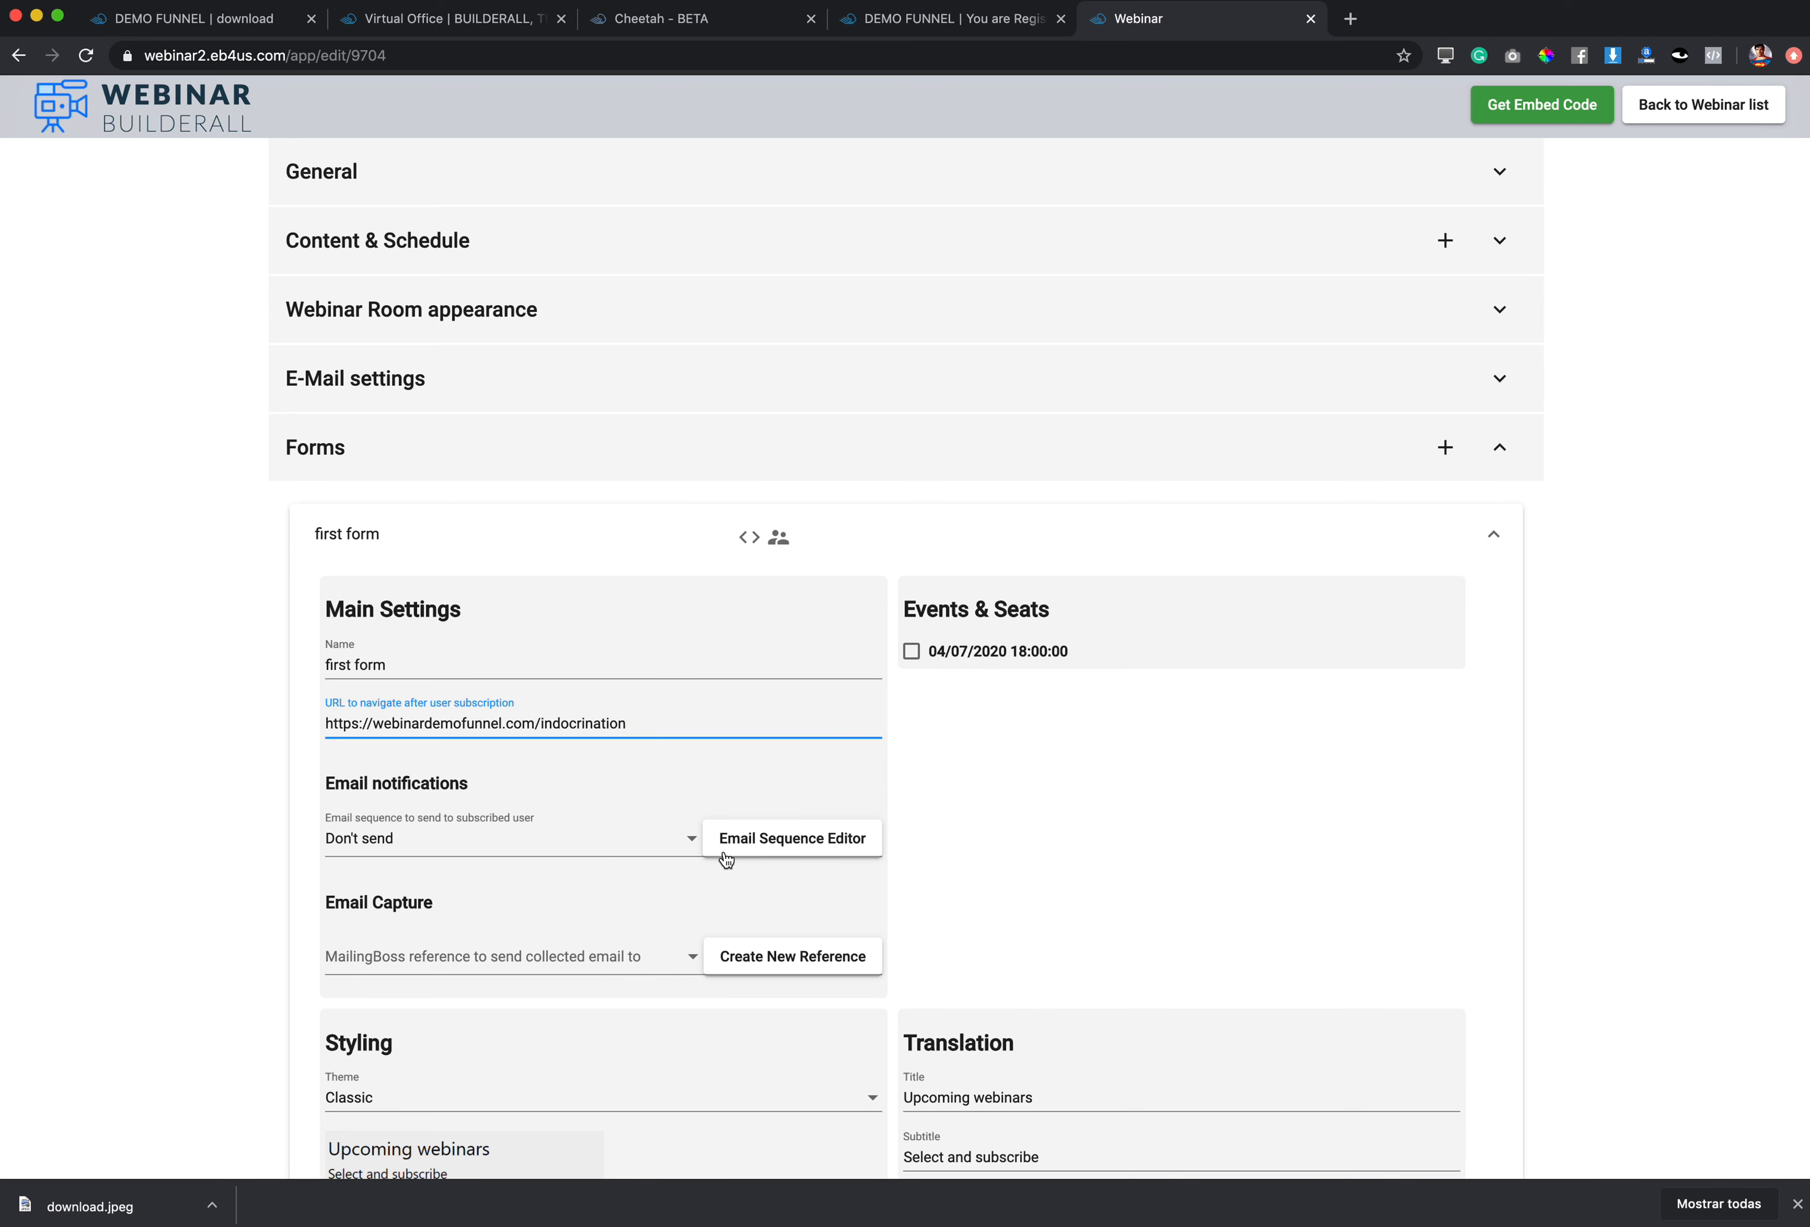
{"action": "scroll", "coordinate": [727, 860], "scroll_direction": "down", "scroll_amount": 5}
Step: Create a new email sequence named 'first sequence'
{"action": "left_click", "coordinate": [766, 692]}
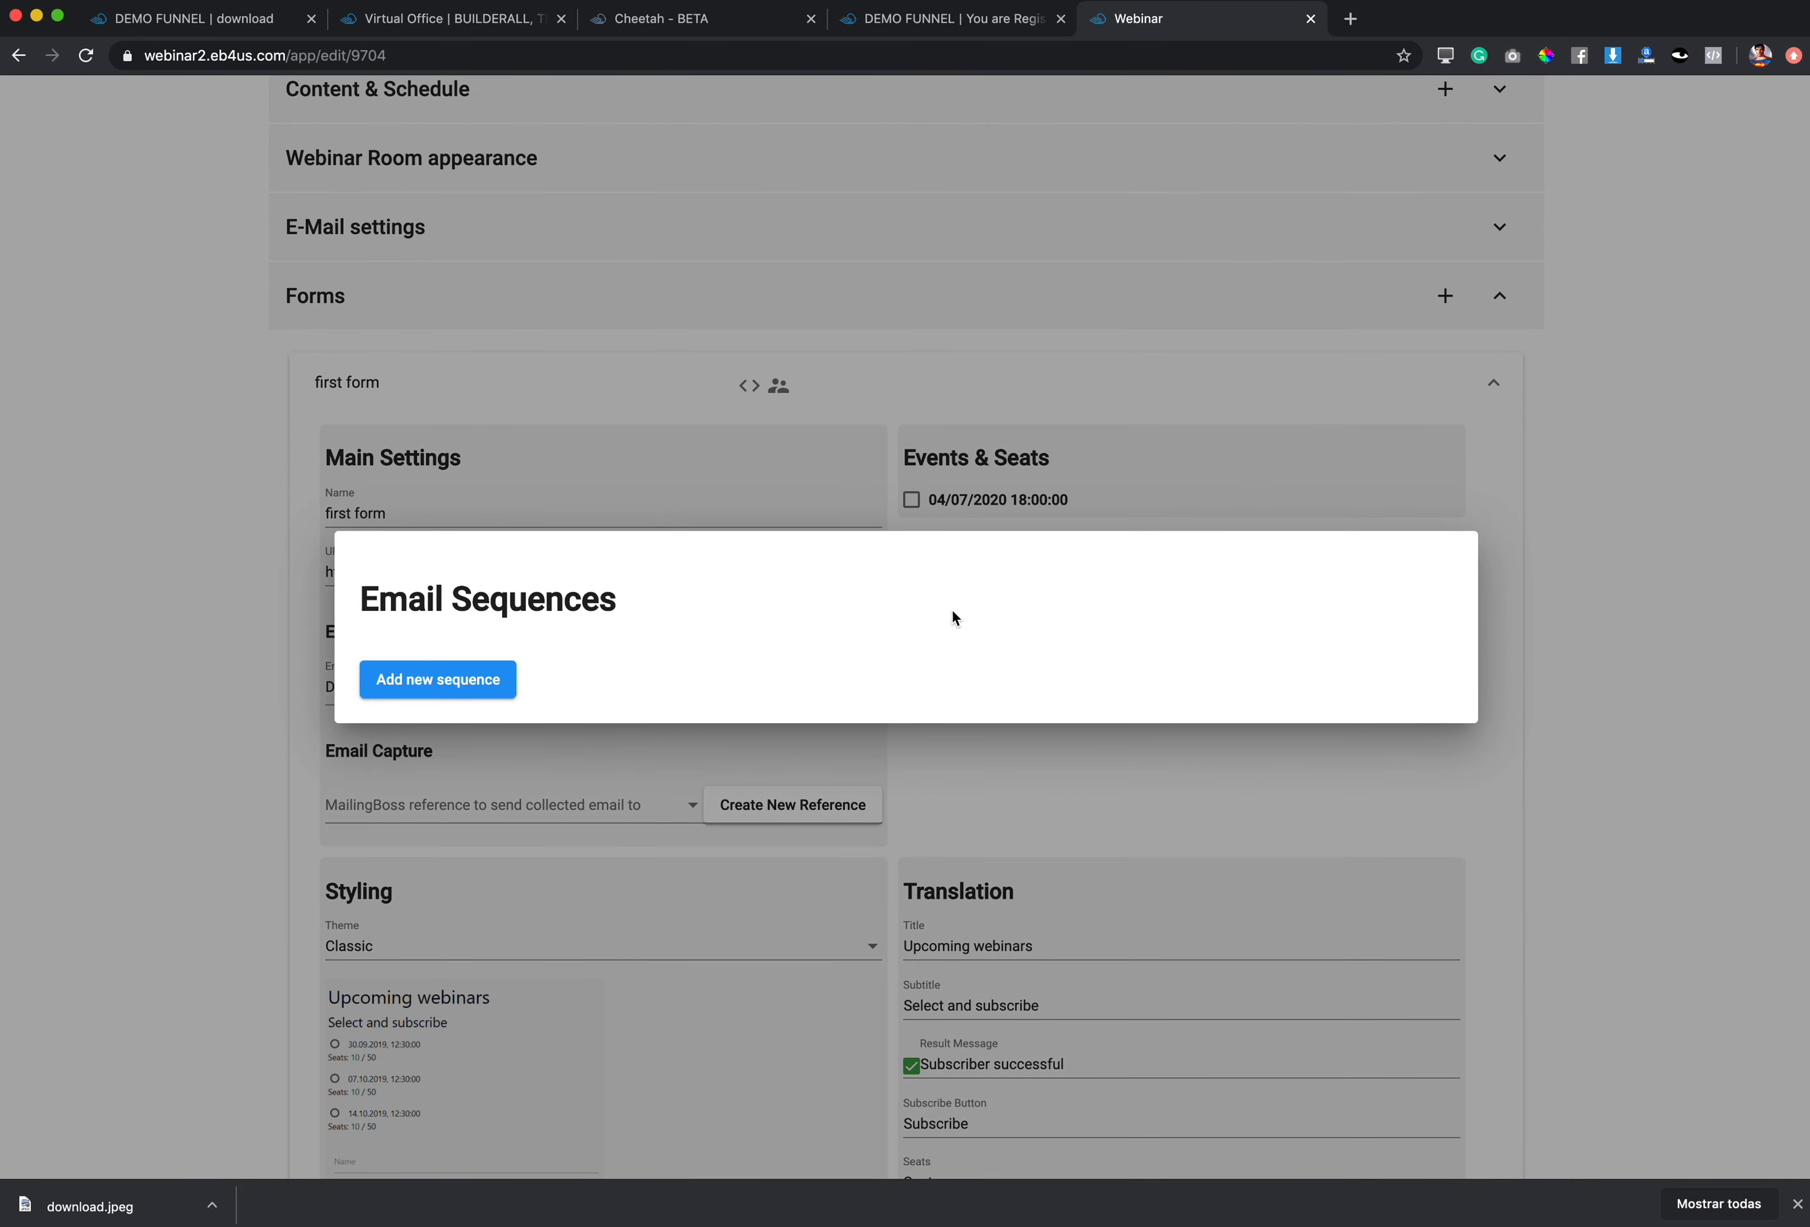
{"action": "left_click", "coordinate": [481, 680]}
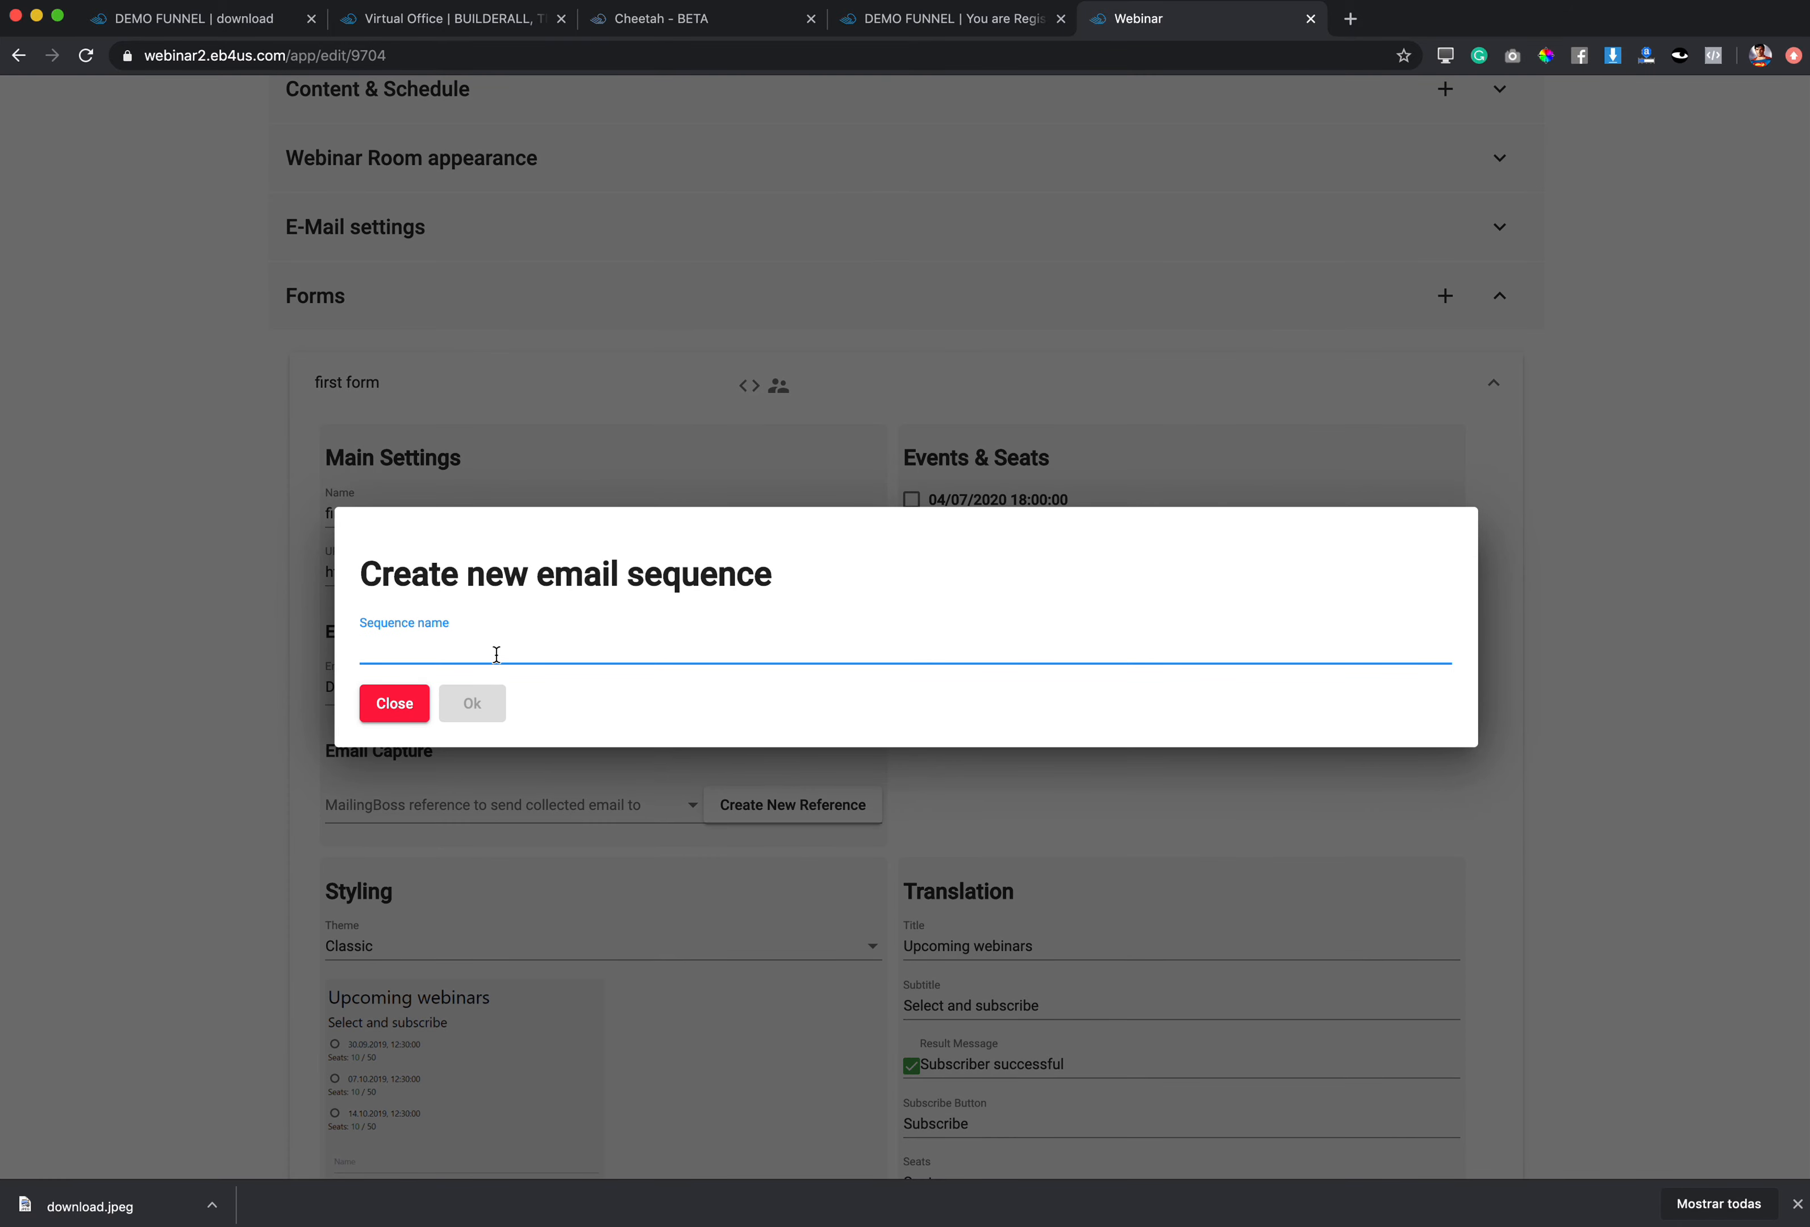
{"action": "type", "text": "first sequence"}
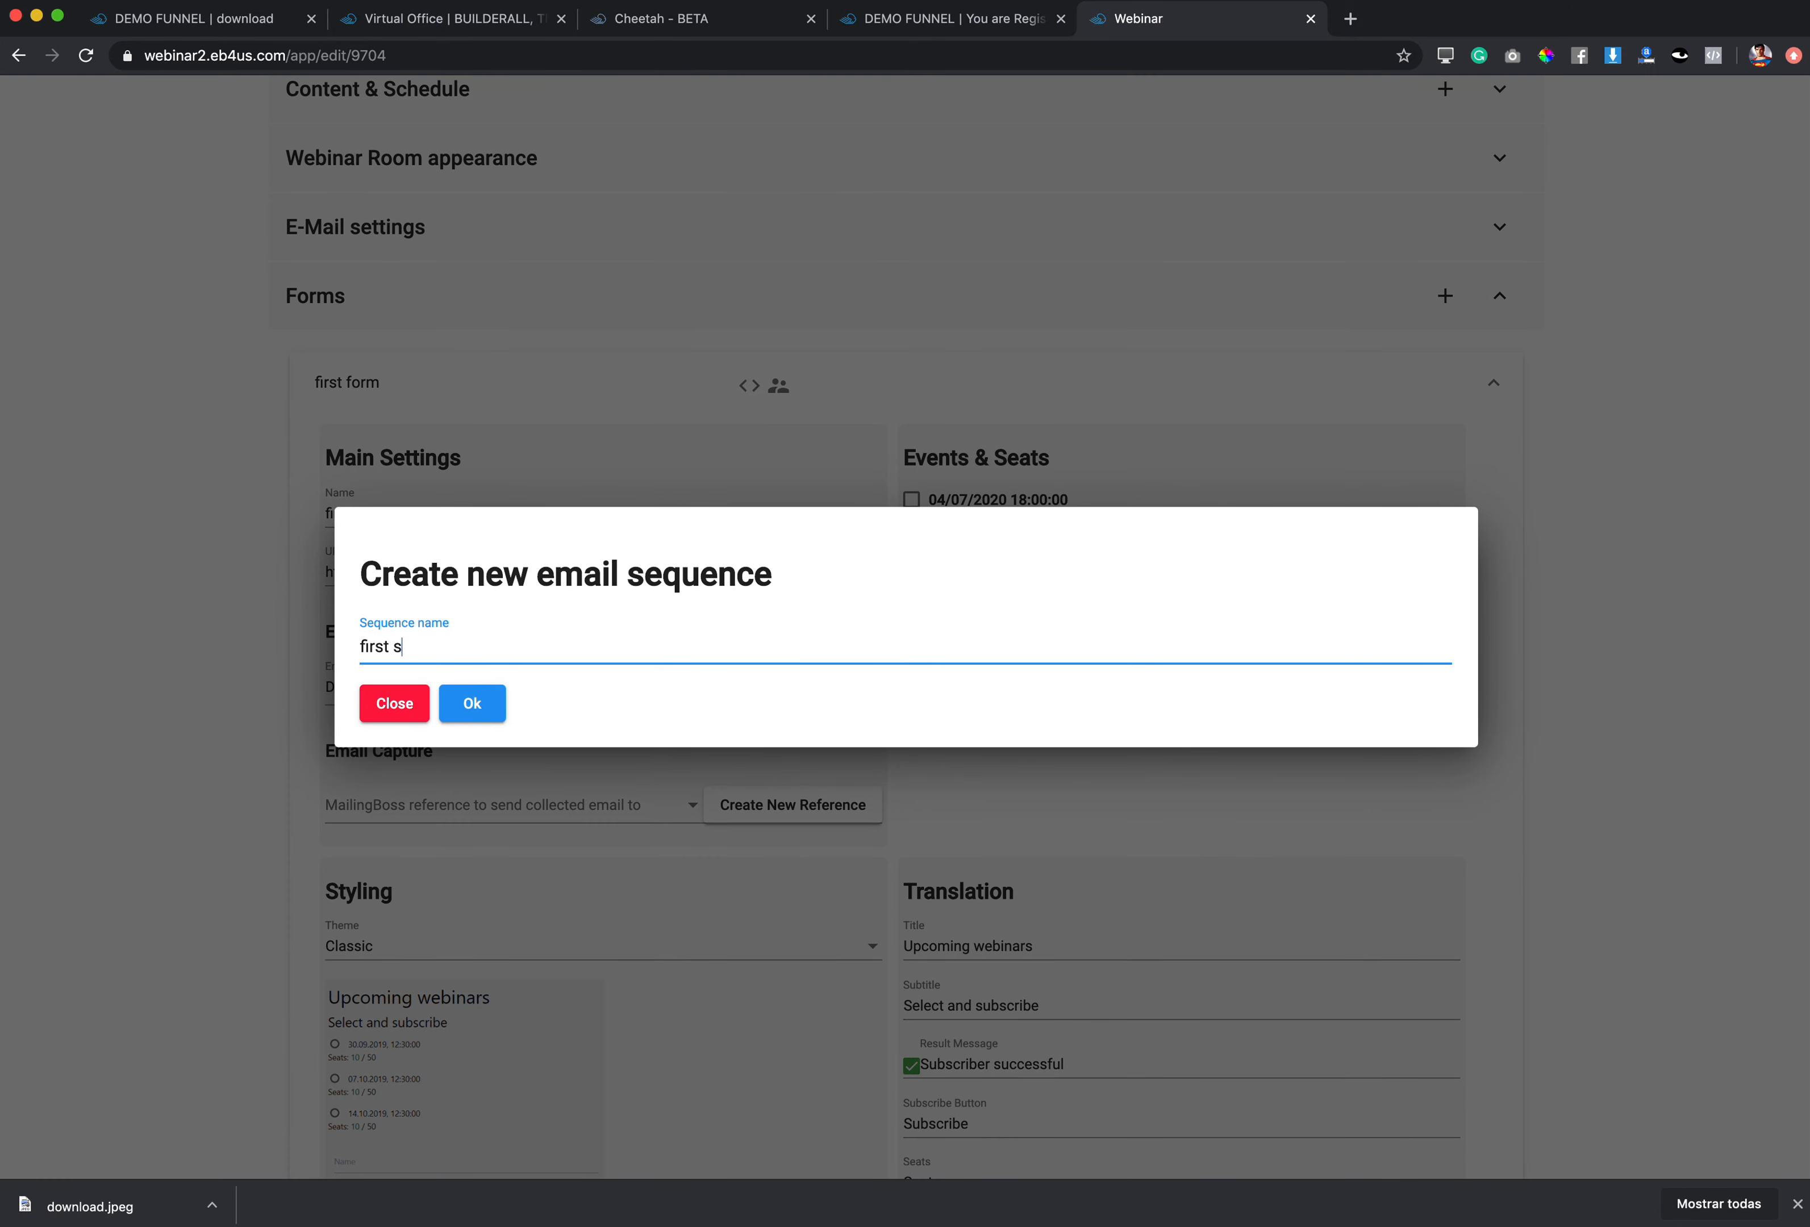
{"action": "left_click", "coordinate": [471, 705]}
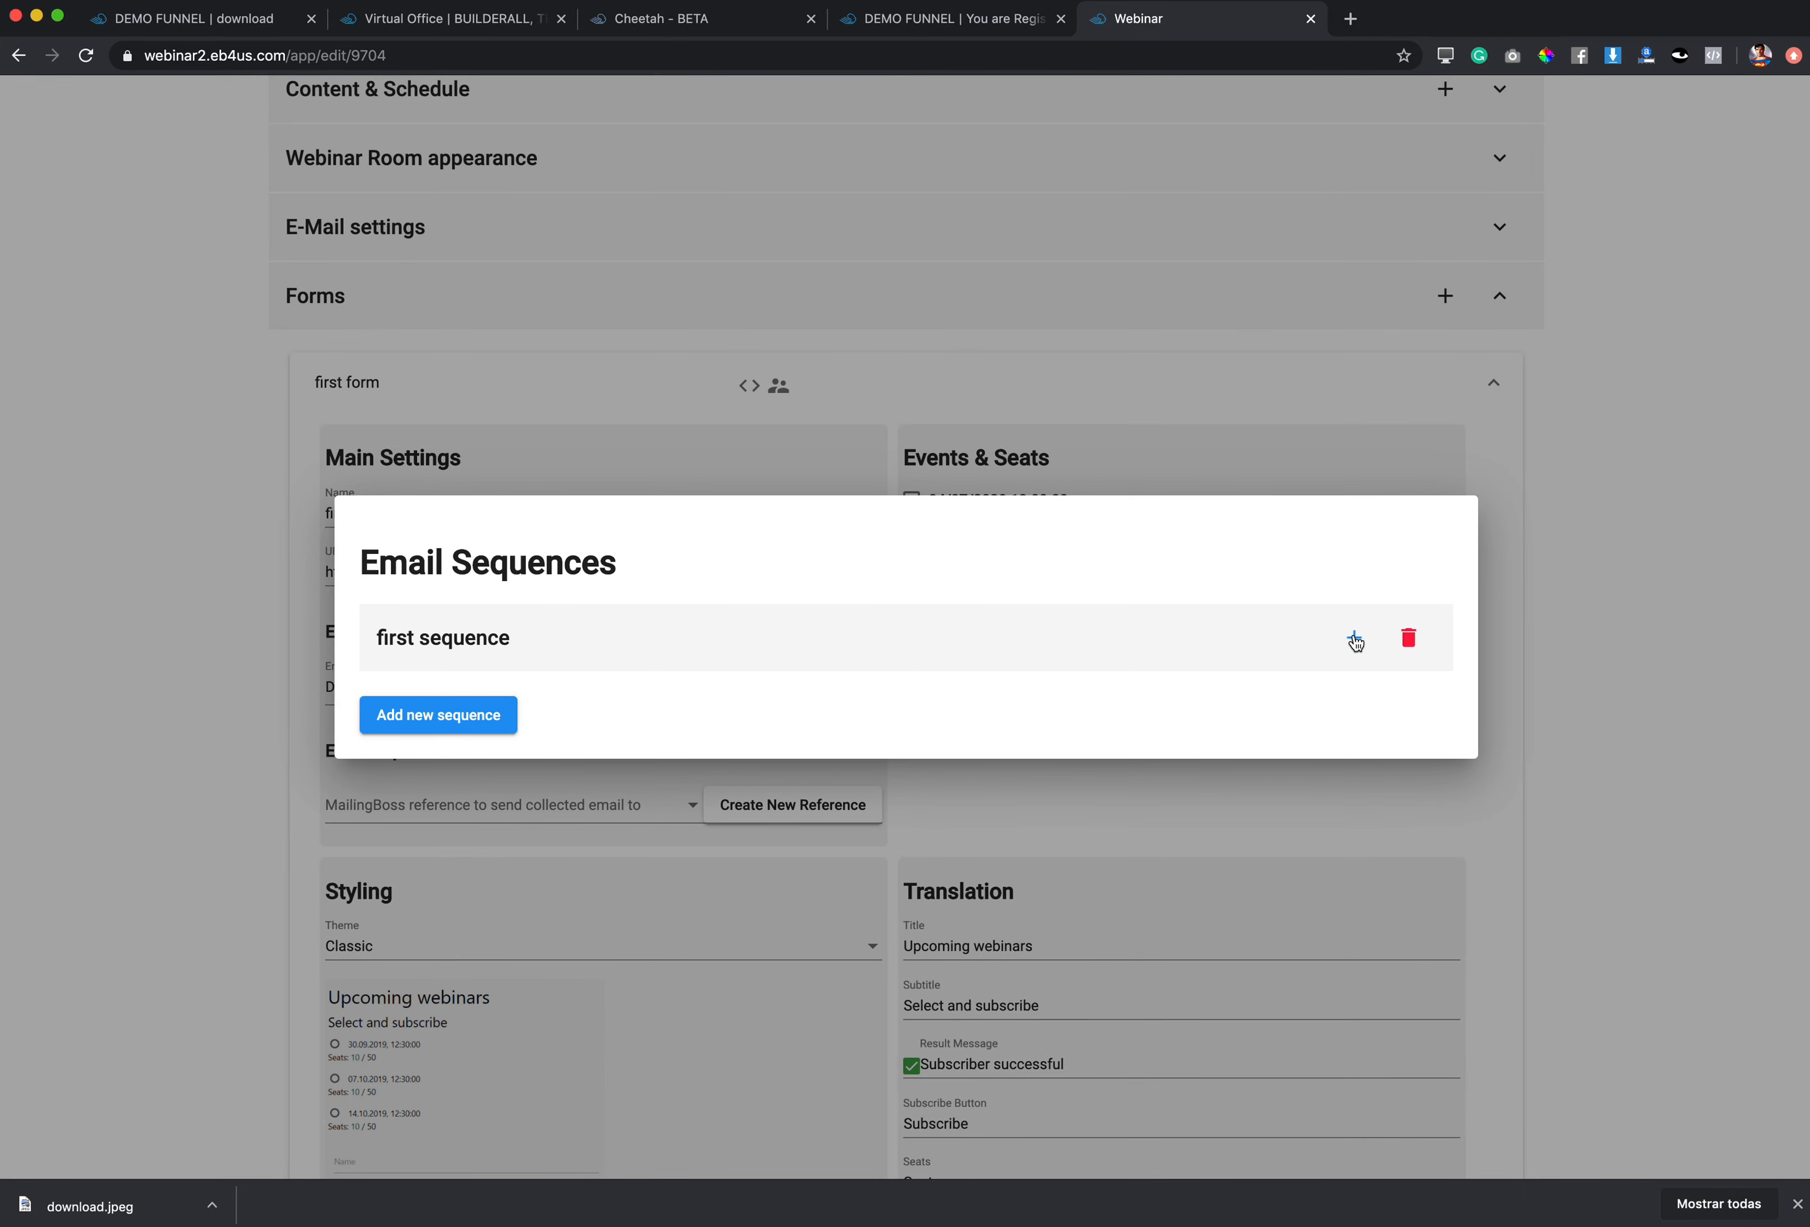
Step: Add an email with subject 'You are in!' and body 'Hello [FNAME] You are all set for the [WEBINAR_TITLE]'
{"action": "left_click", "coordinate": [1355, 638]}
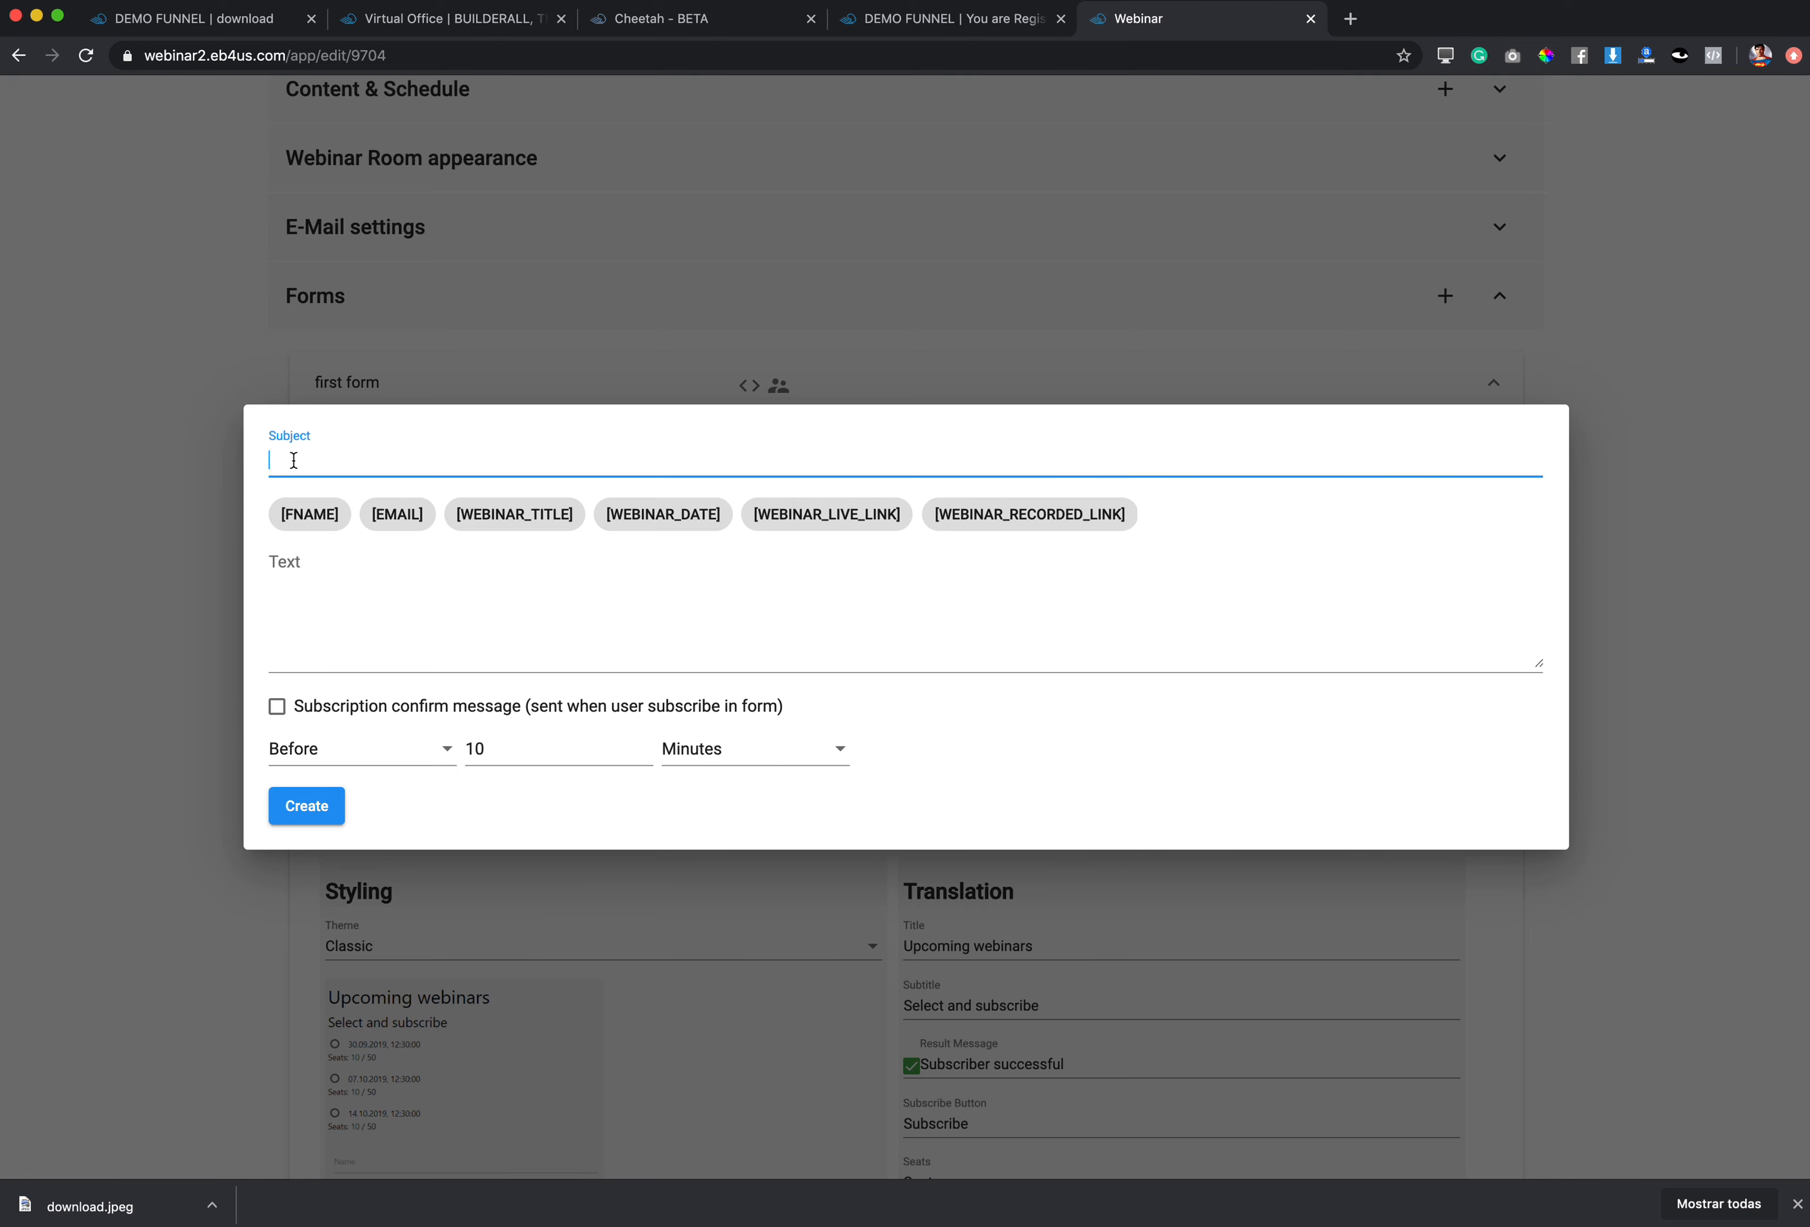
{"action": "type", "text": "YOur"}
{"action": "key", "text": "BackSpace"}
{"action": "type", "text": "are in!"}
{"action": "left_click", "coordinate": [318, 566]}
{"action": "type", "text": "Hello"}
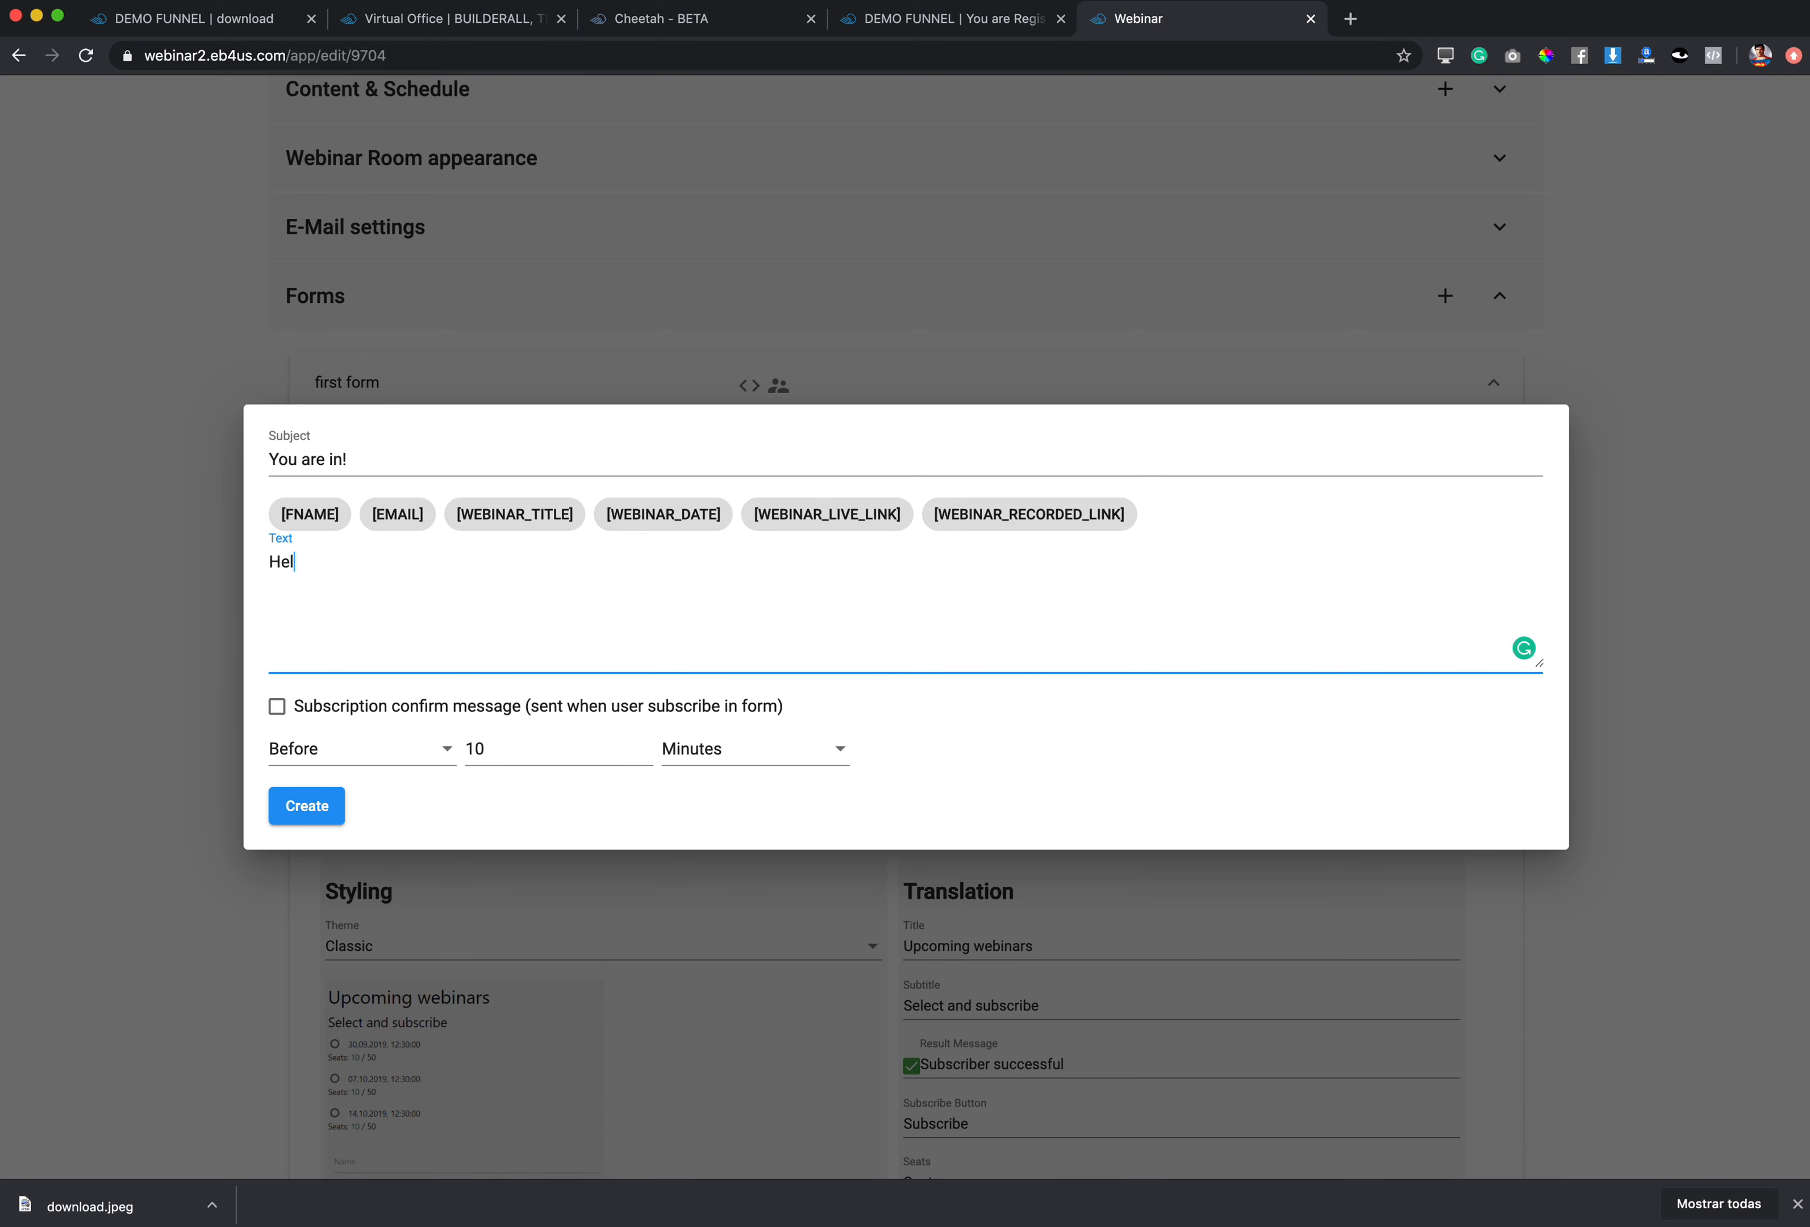
{"action": "left_click", "coordinate": [310, 517]}
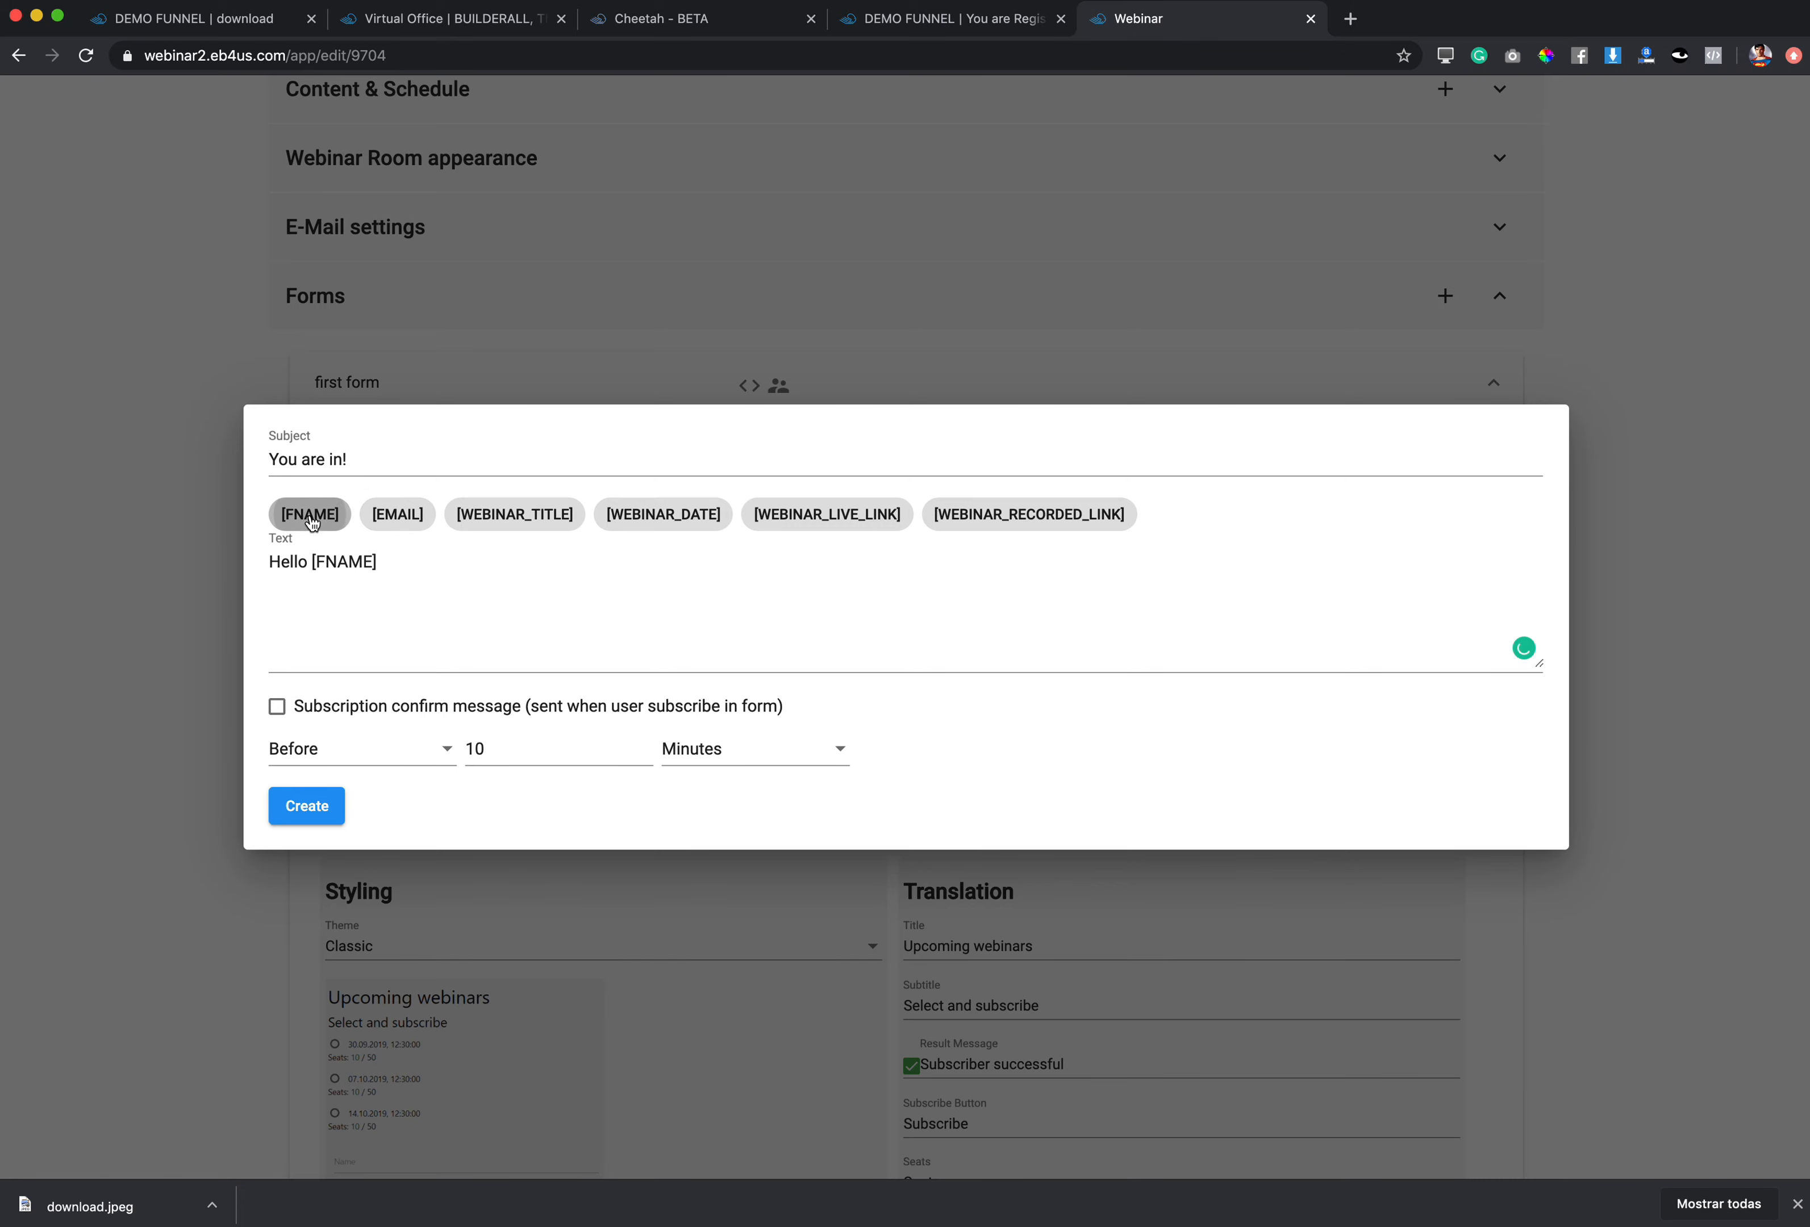
{"action": "left_click", "coordinate": [397, 565]}
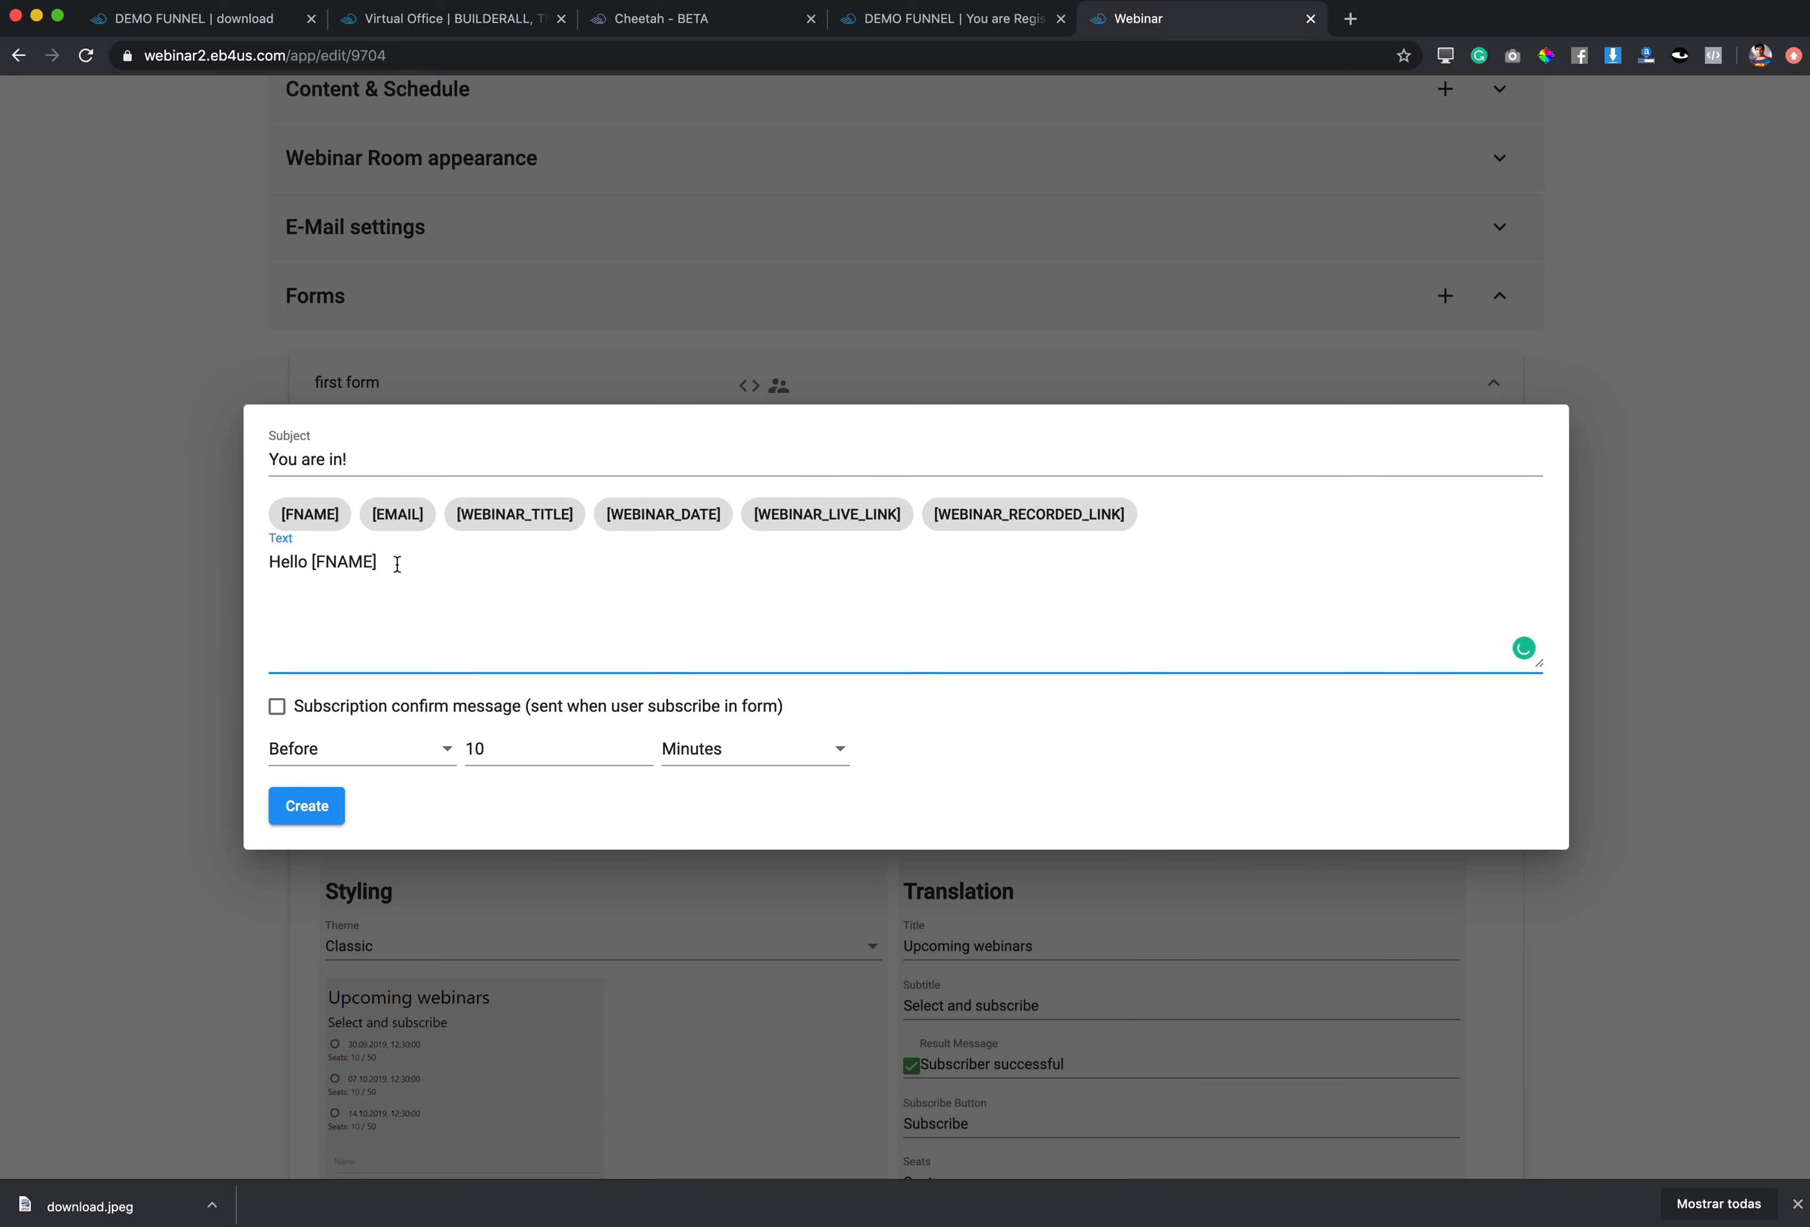
{"action": "type", "text": "You "}
{"action": "type", "text": "re"}
{"action": "key", "text": "BackSpace"}
{"action": "type", "text": "are all set for the"}
{"action": "left_click", "coordinate": [537, 521]}
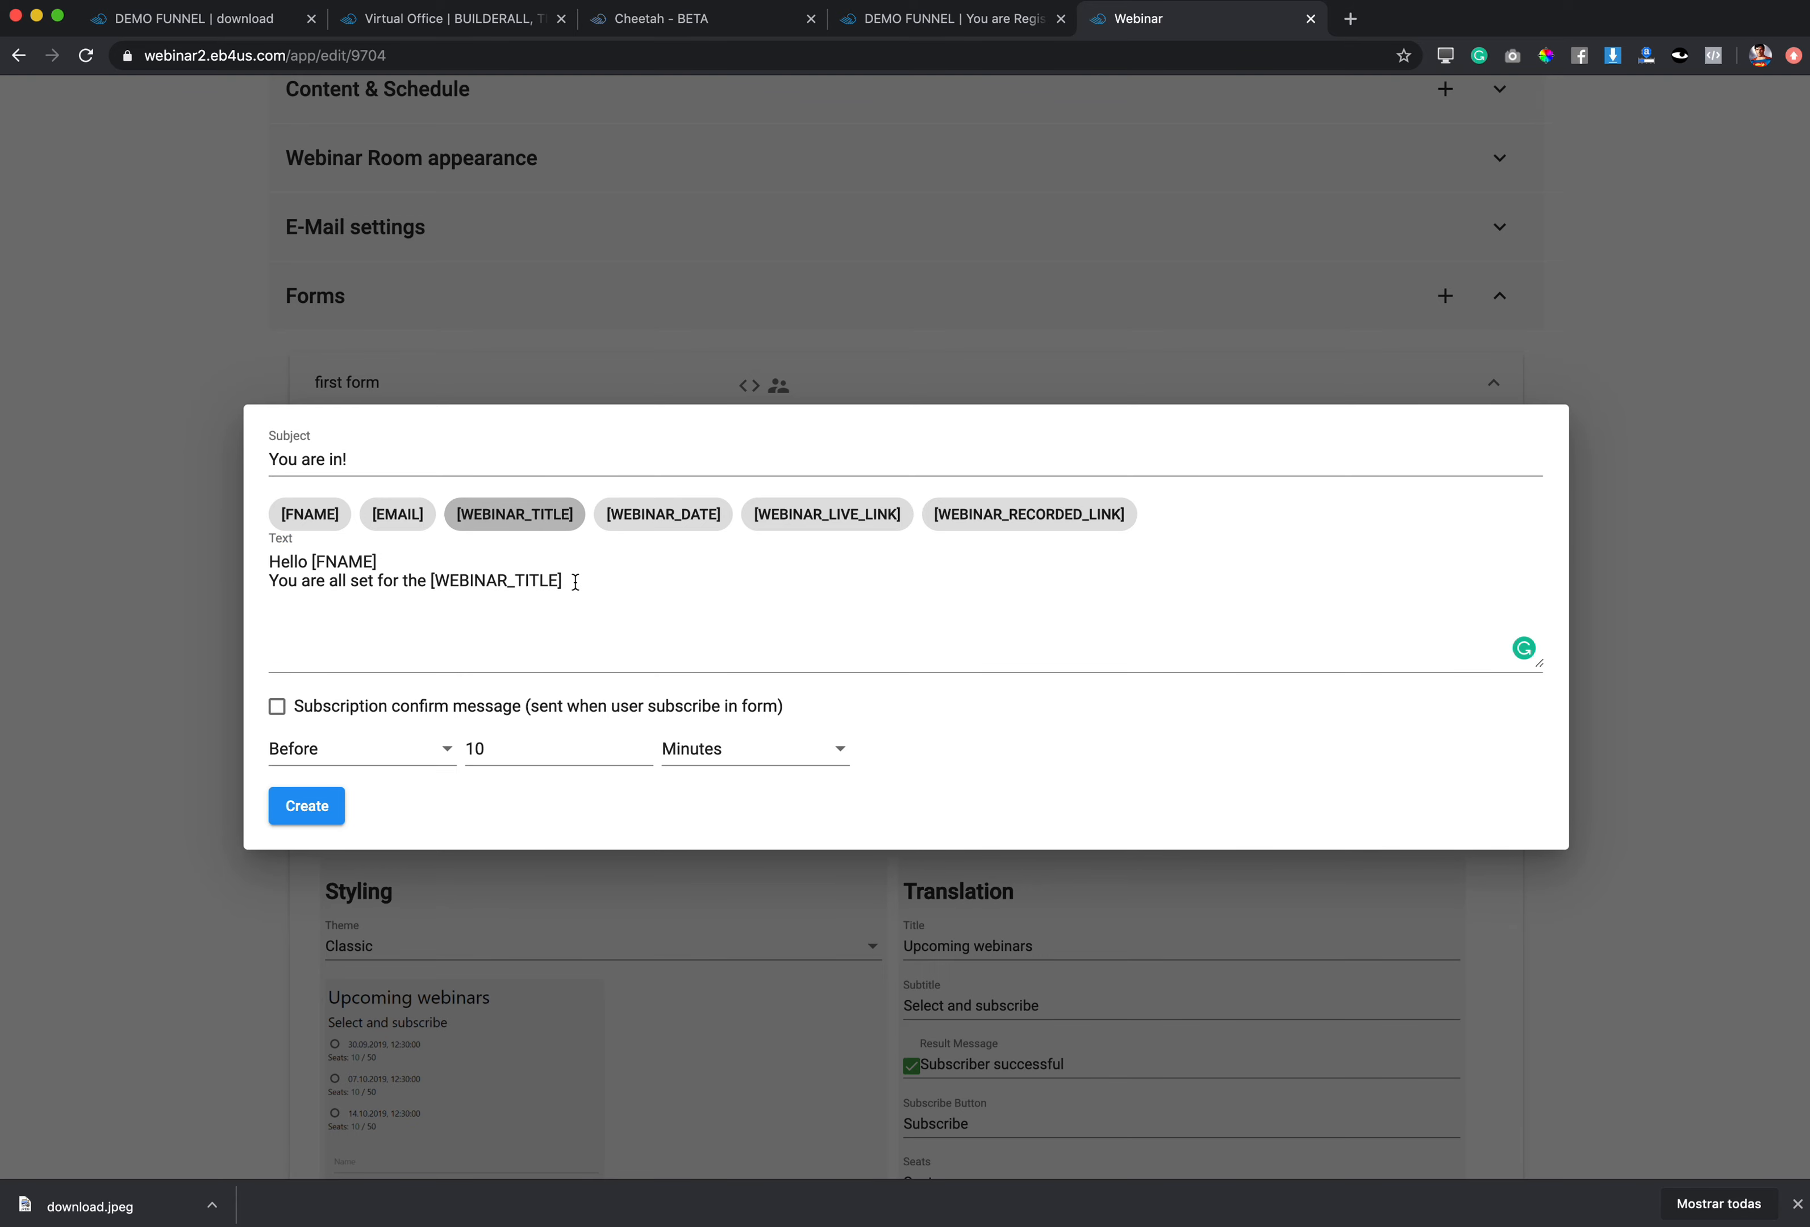
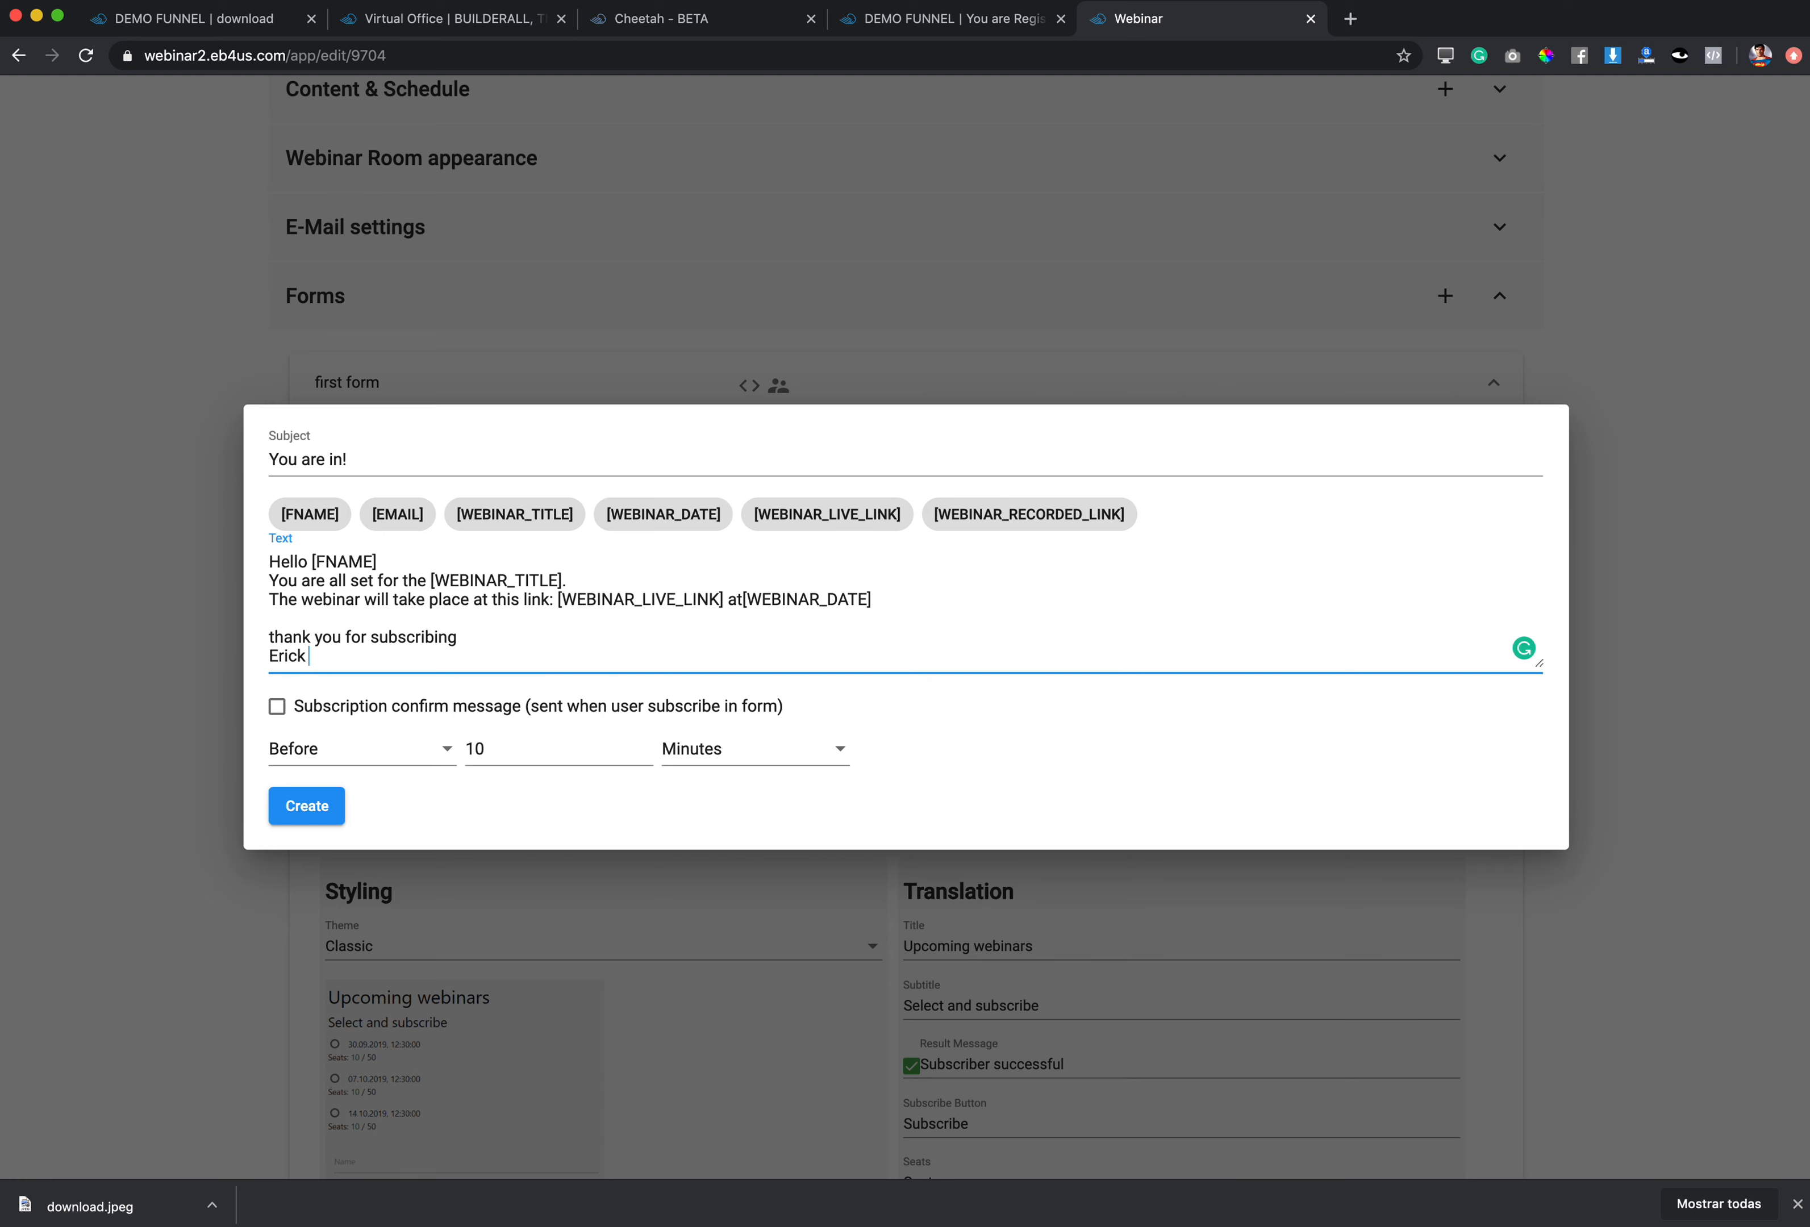
Step: Finish the 'You are in!' email with the signature name and save it as a Subscription Confirm message
{"action": "type", "text": "Salgado"}
{"action": "left_click", "coordinate": [743, 599]}
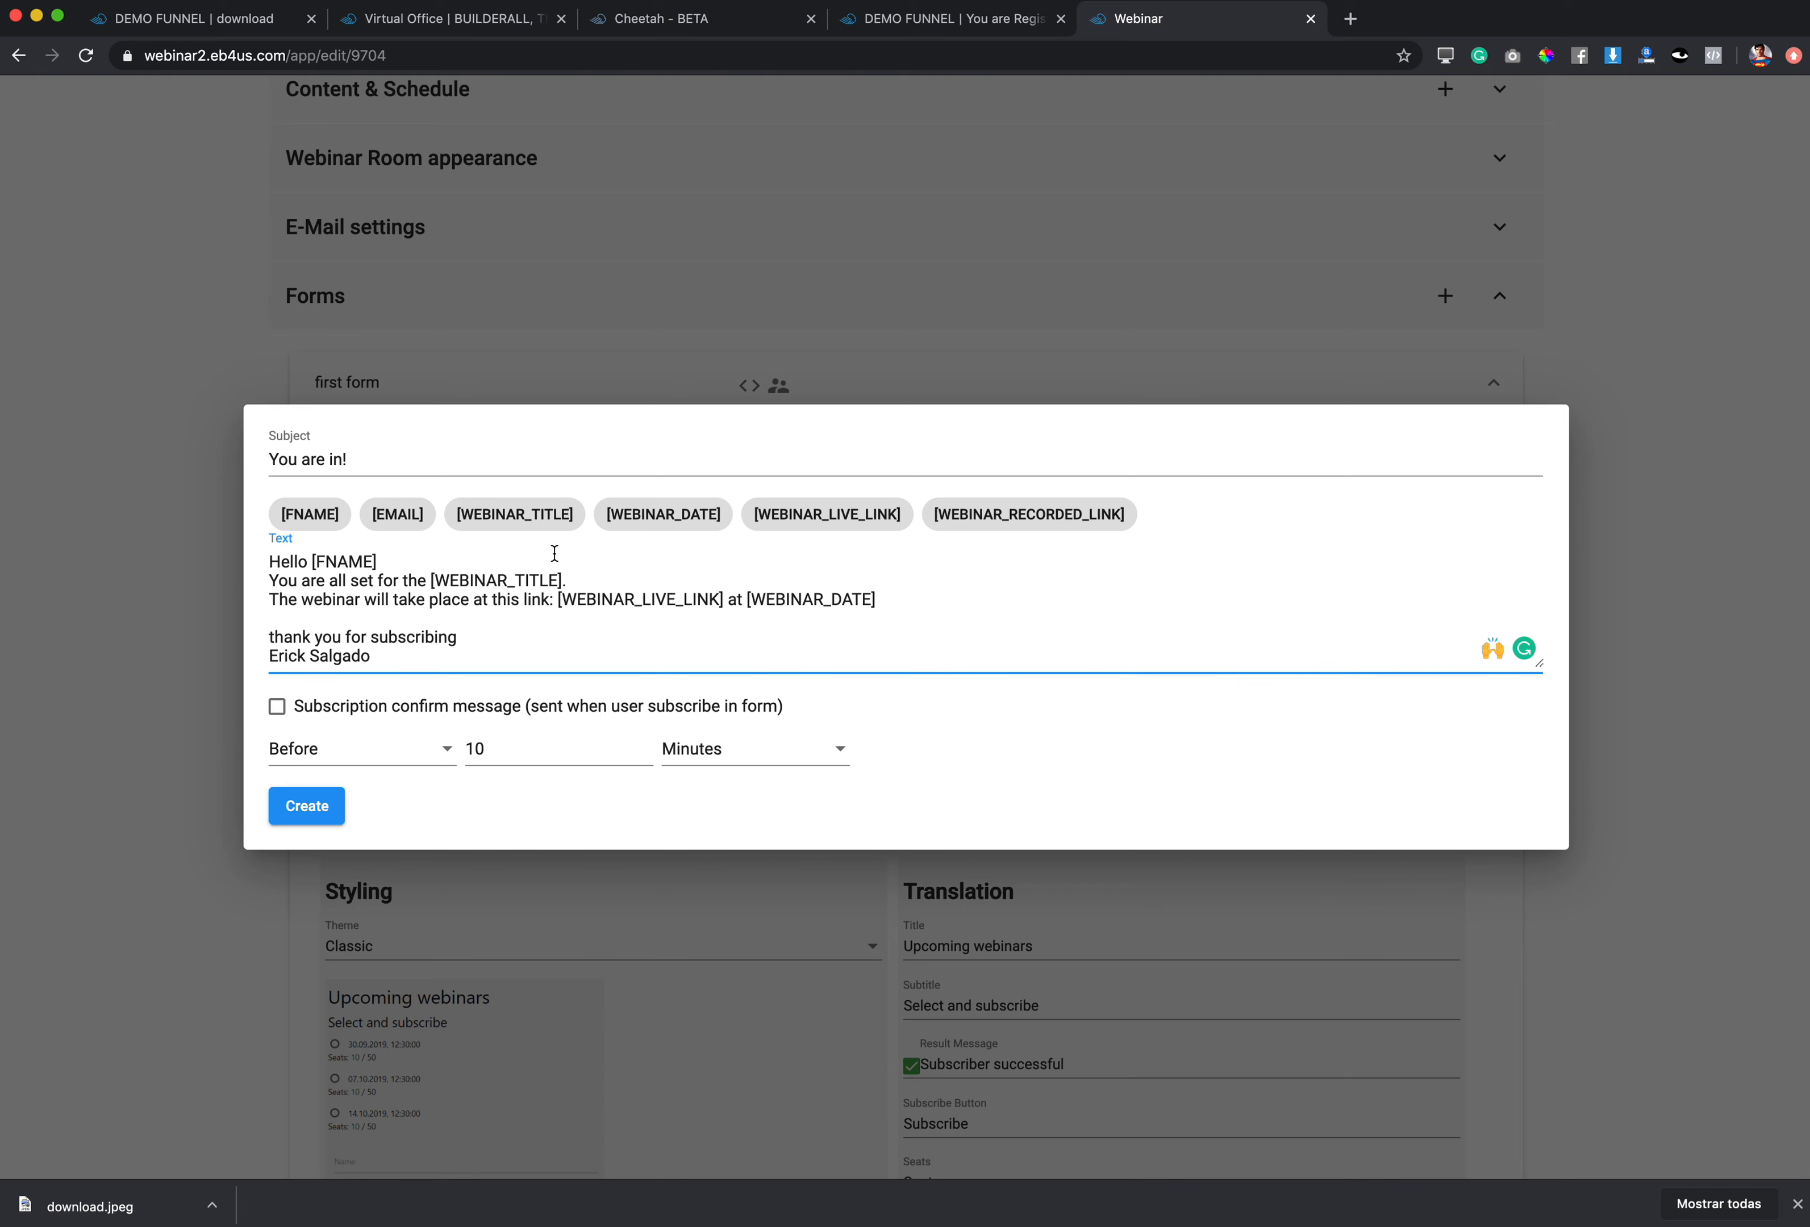
{"action": "left_click", "coordinate": [280, 707]}
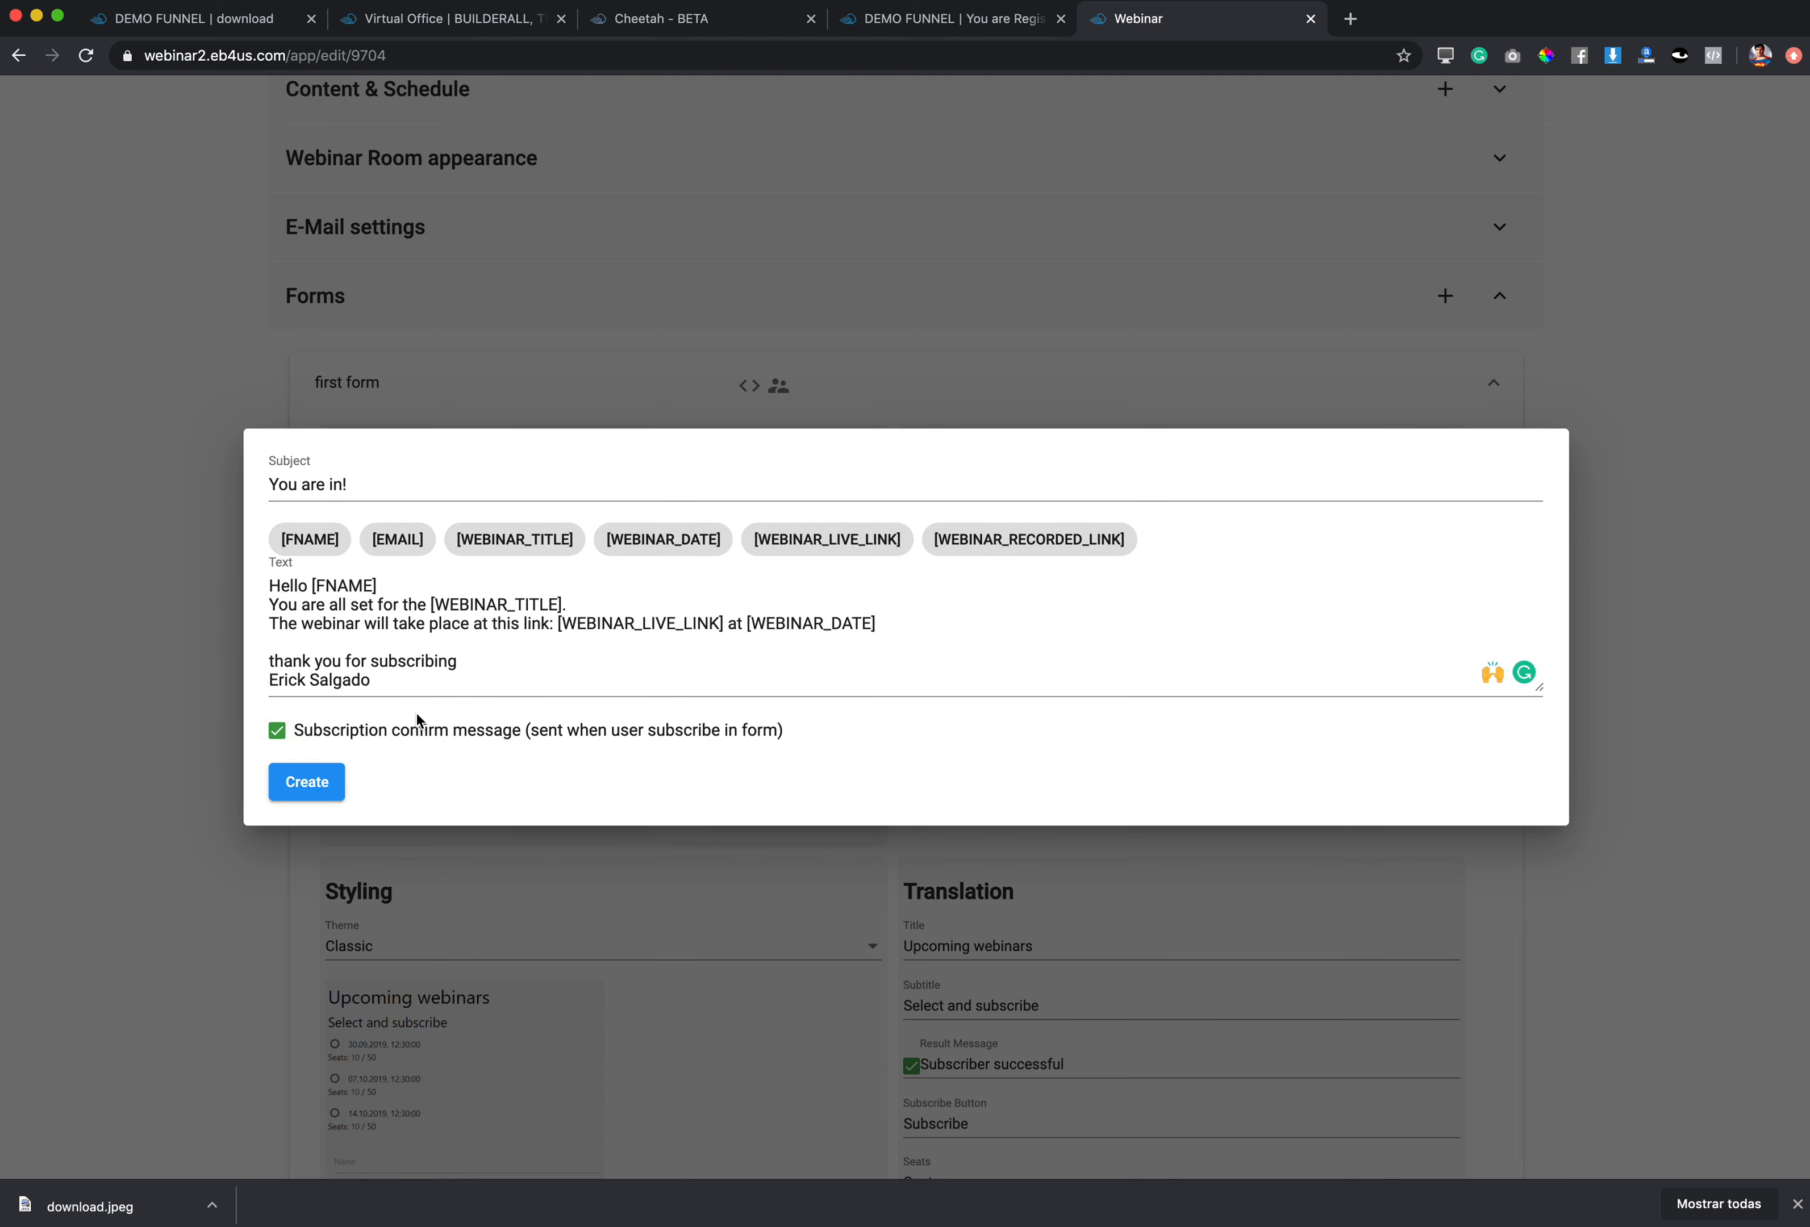
{"action": "left_click", "coordinate": [307, 783]}
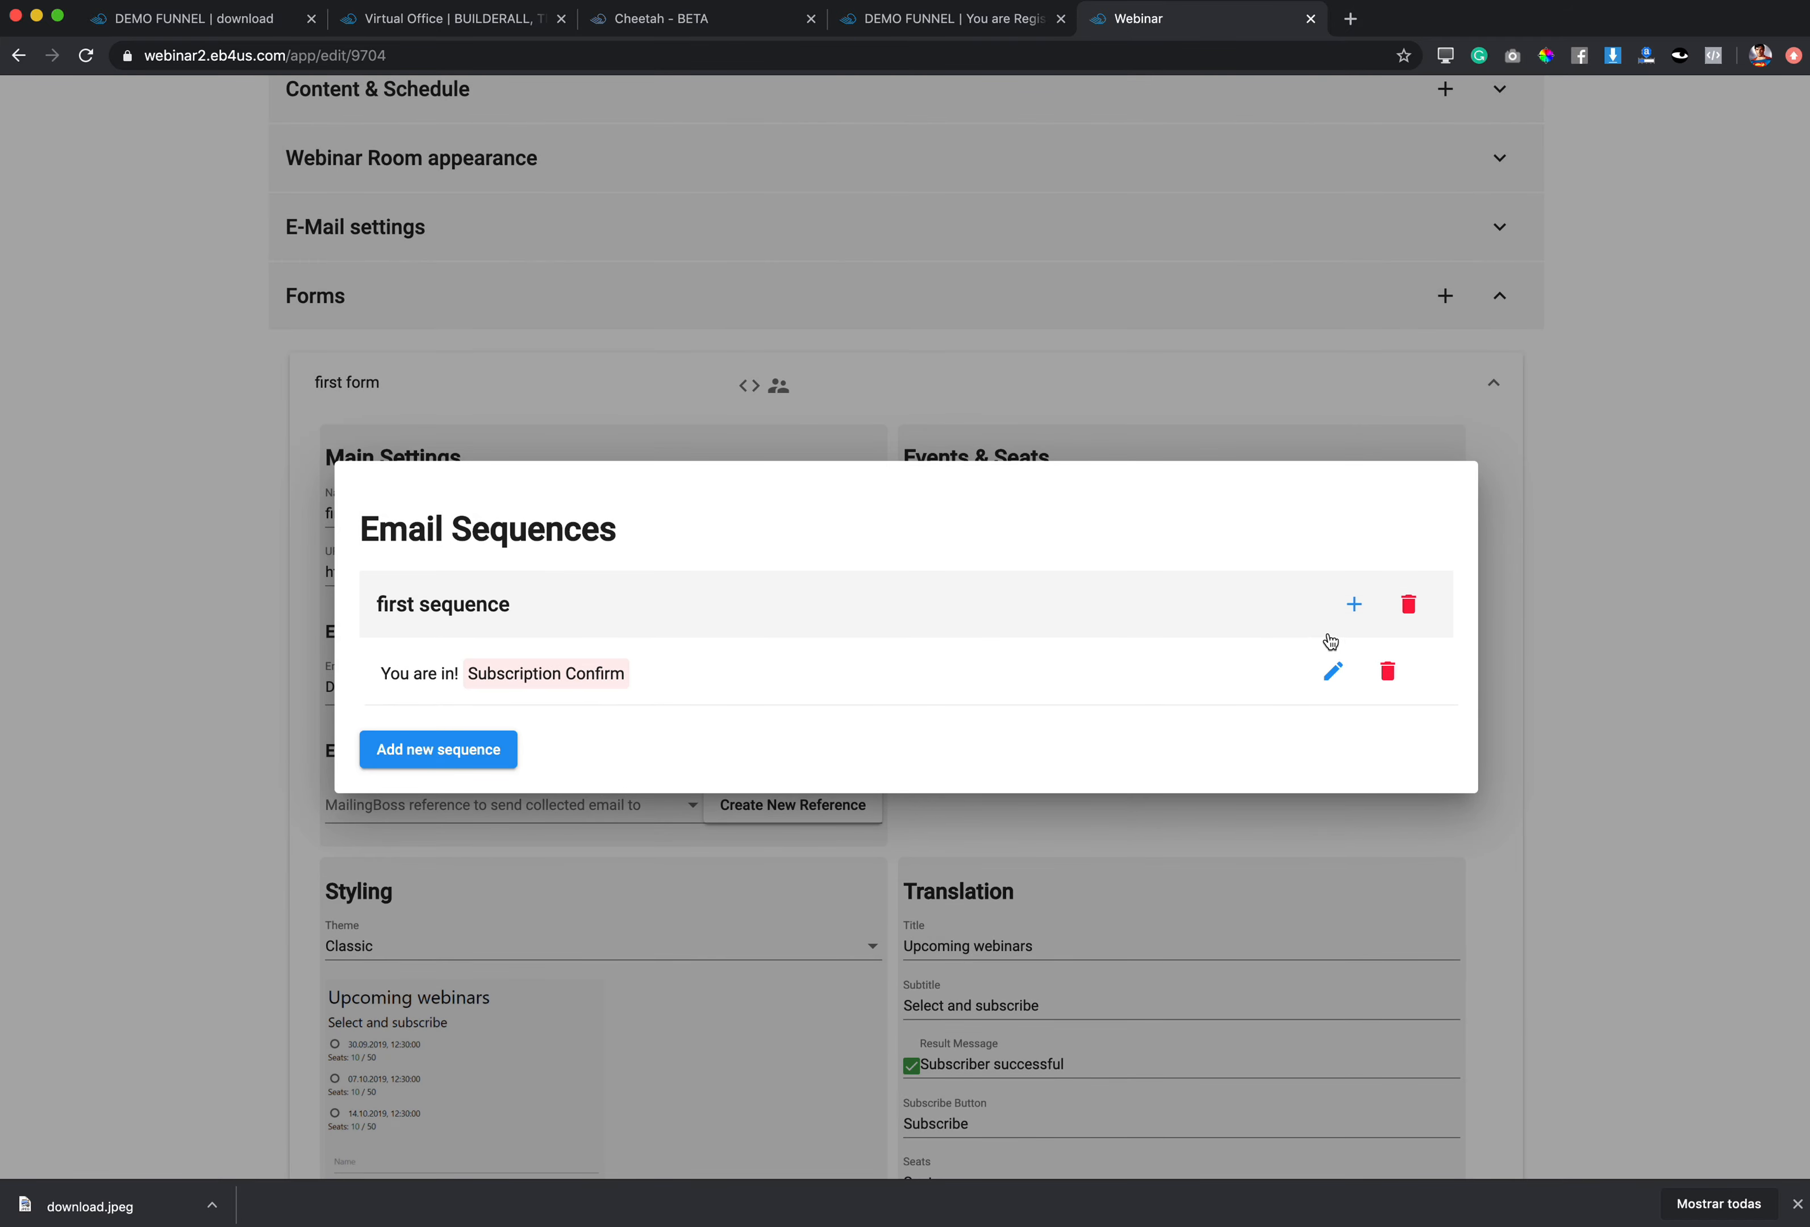
Step: Start email 'The Webinar is about to start': 'hello [FNAME]', '[WEBINAR_TITLE] is about to start.'
{"action": "left_click", "coordinate": [1353, 605]}
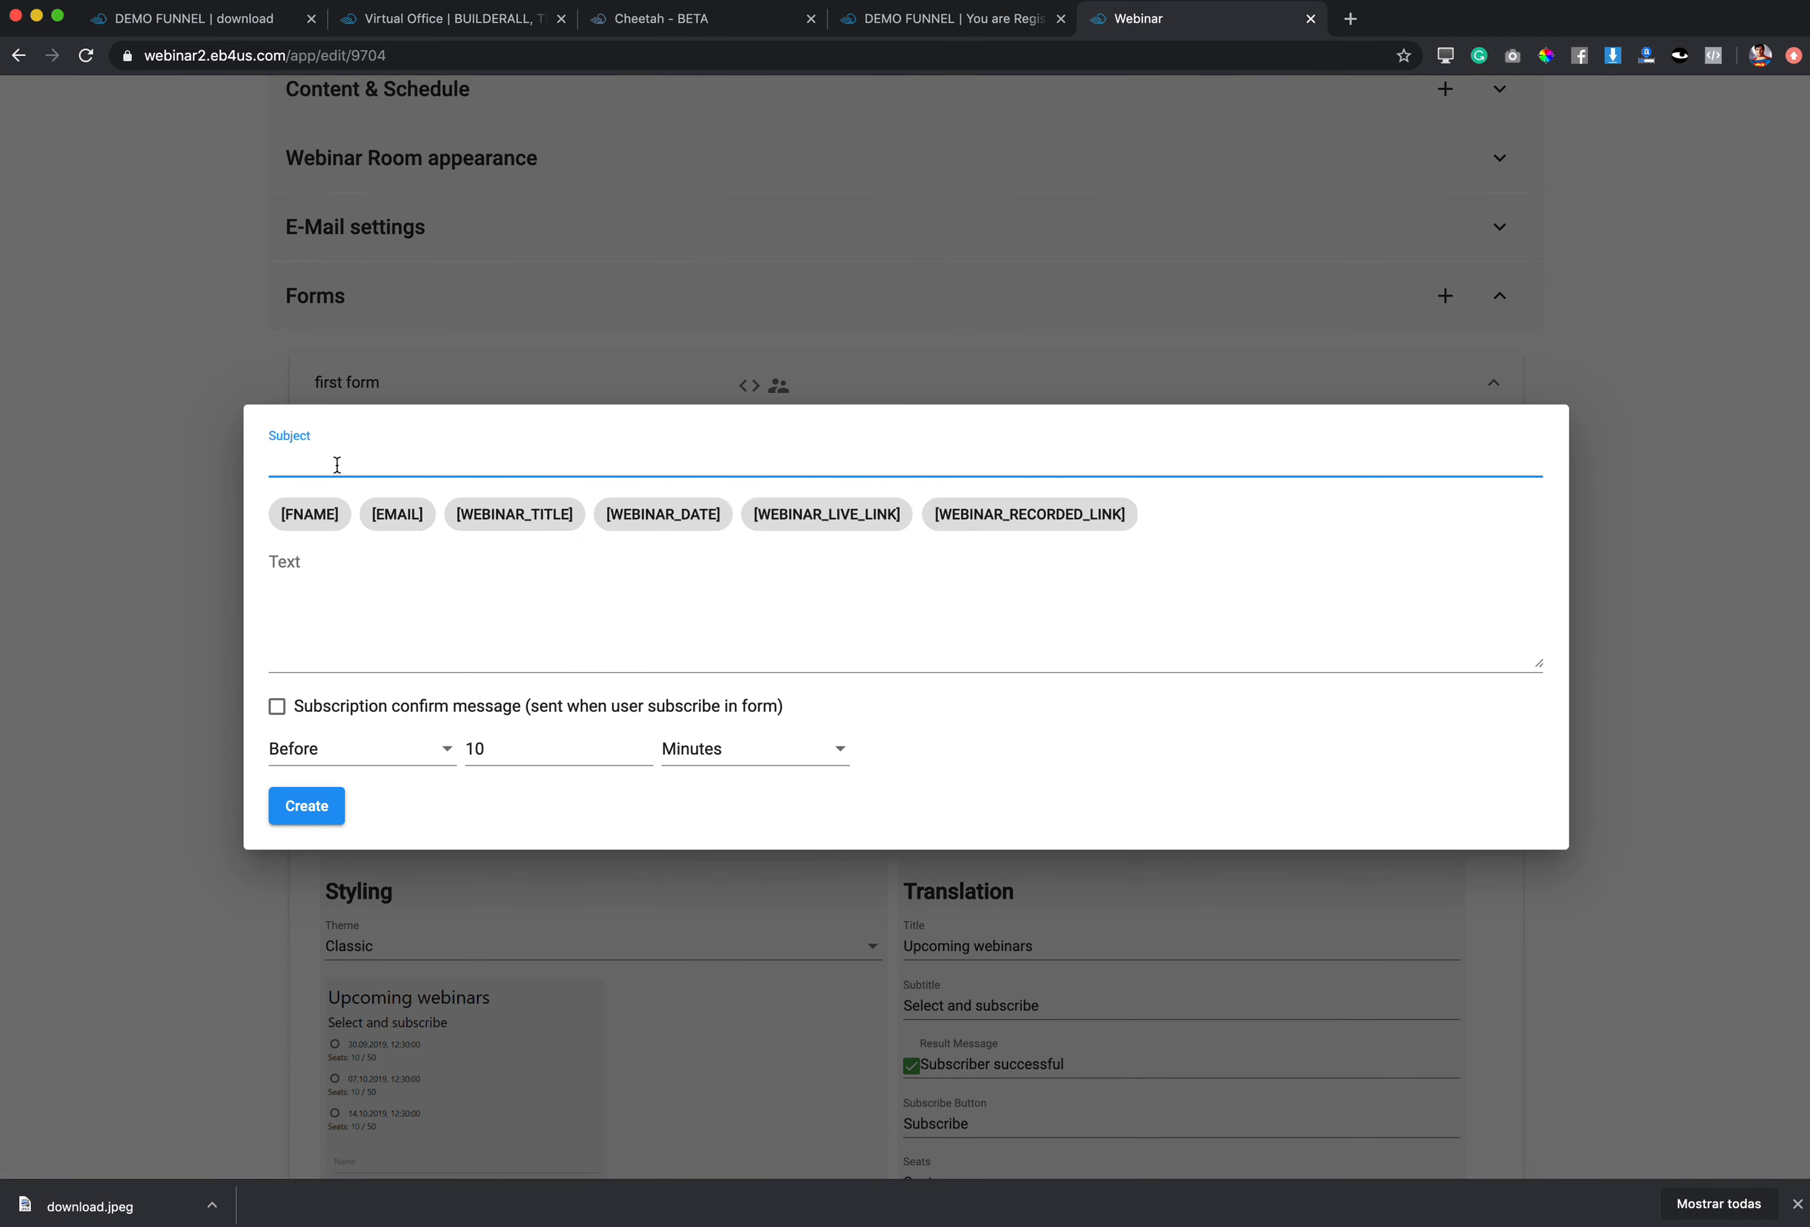
{"action": "type", "text": "The Webinar is about to start"}
{"action": "left_click", "coordinate": [301, 570]}
{"action": "type", "text": "hello"}
{"action": "left_click", "coordinate": [311, 516]}
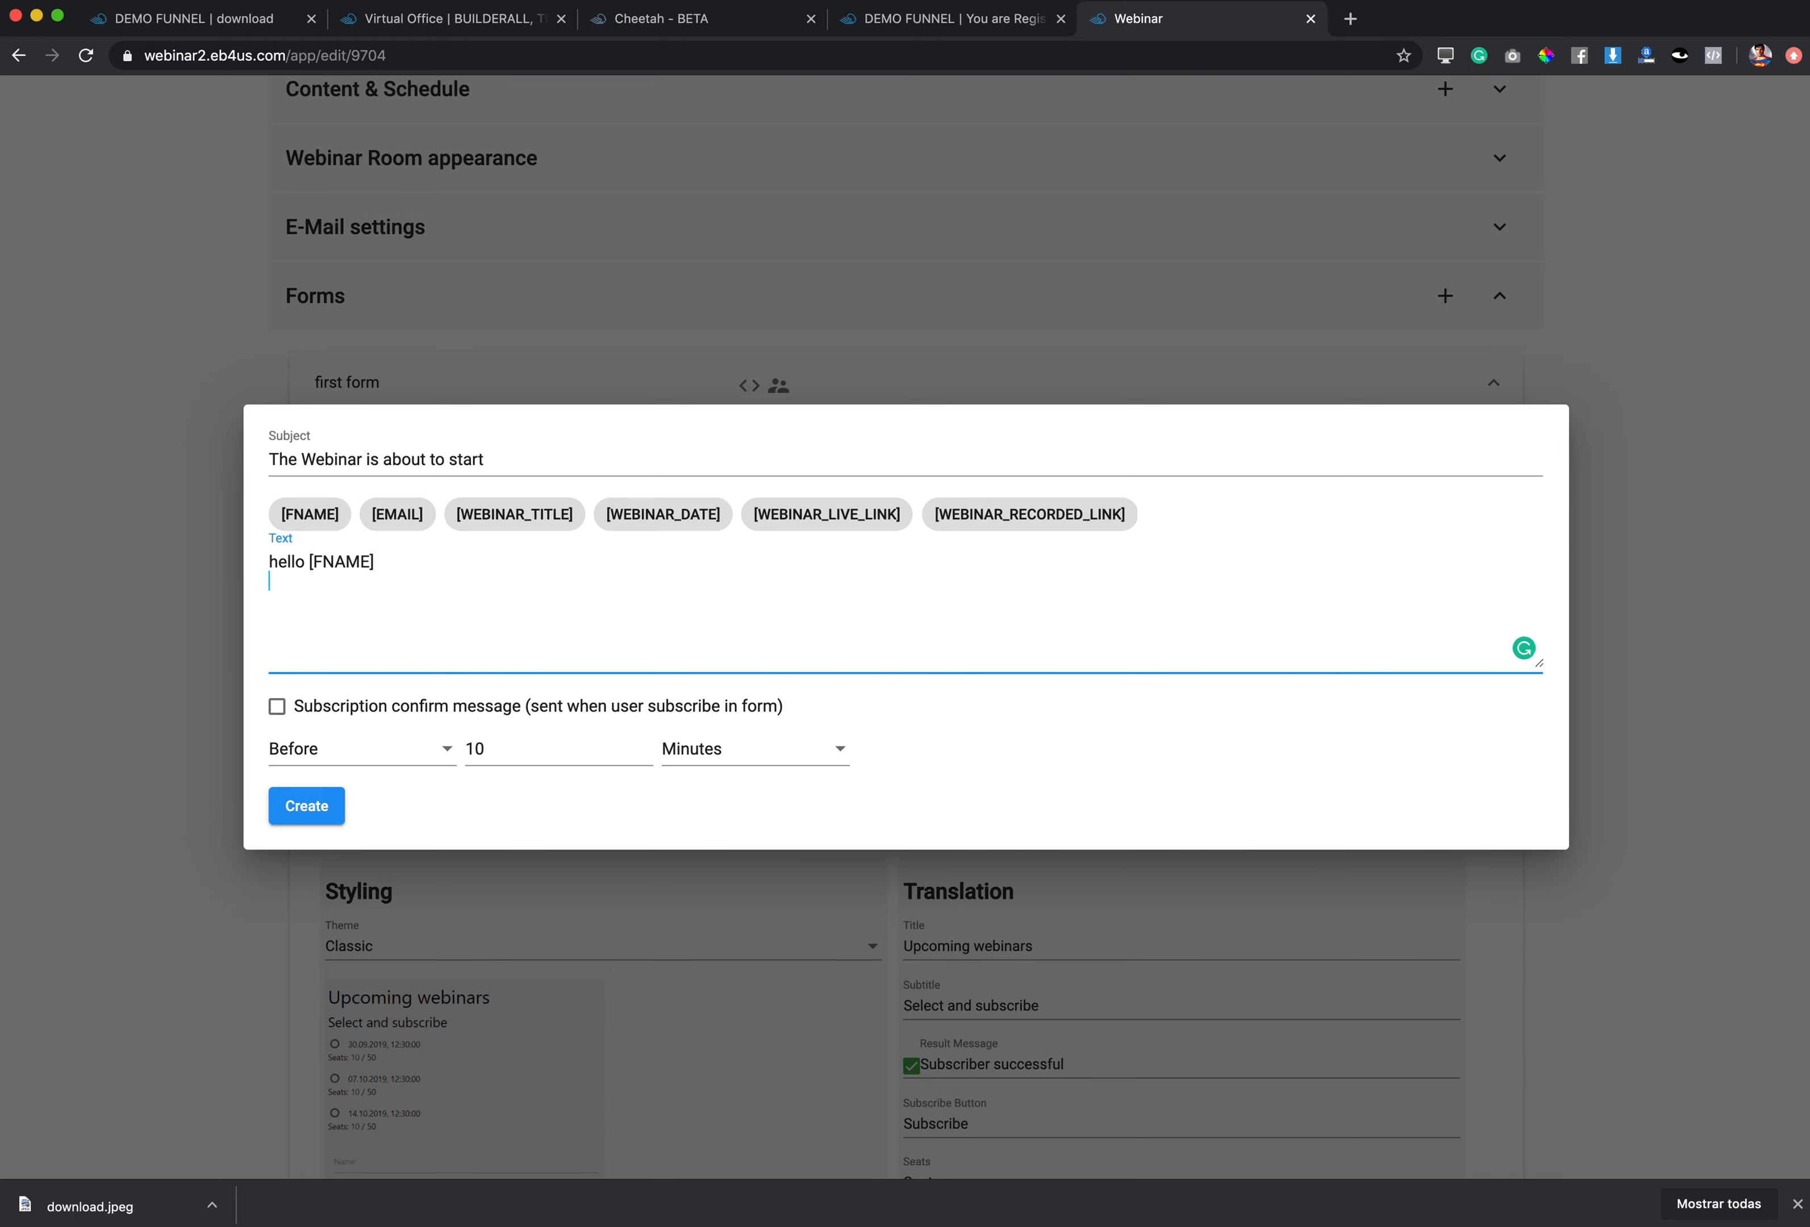
{"action": "key", "text": "Return"}
{"action": "type", "text": "Yopu"}
{"action": "type", "text": " webinar"}
{"action": "left_click", "coordinate": [516, 516]}
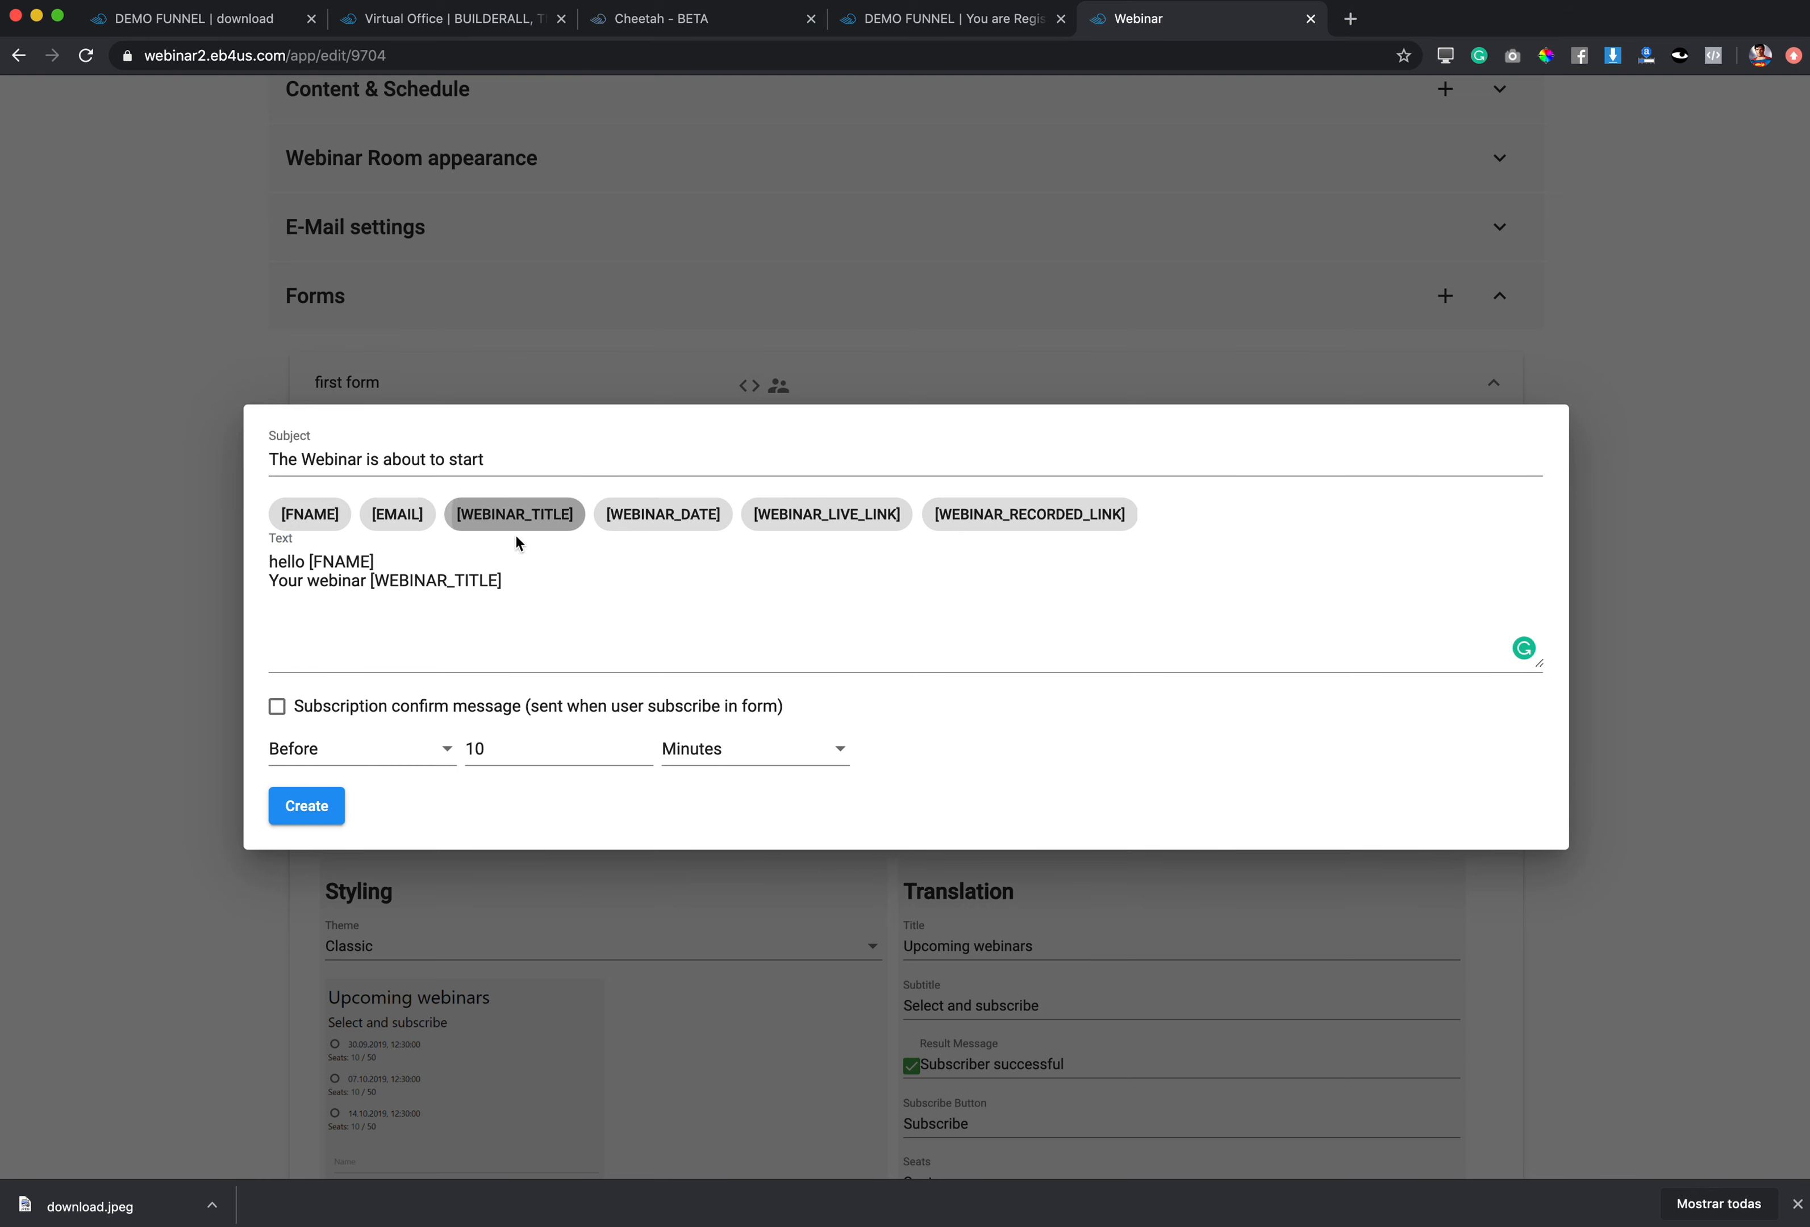
{"action": "type", "text": "is "}
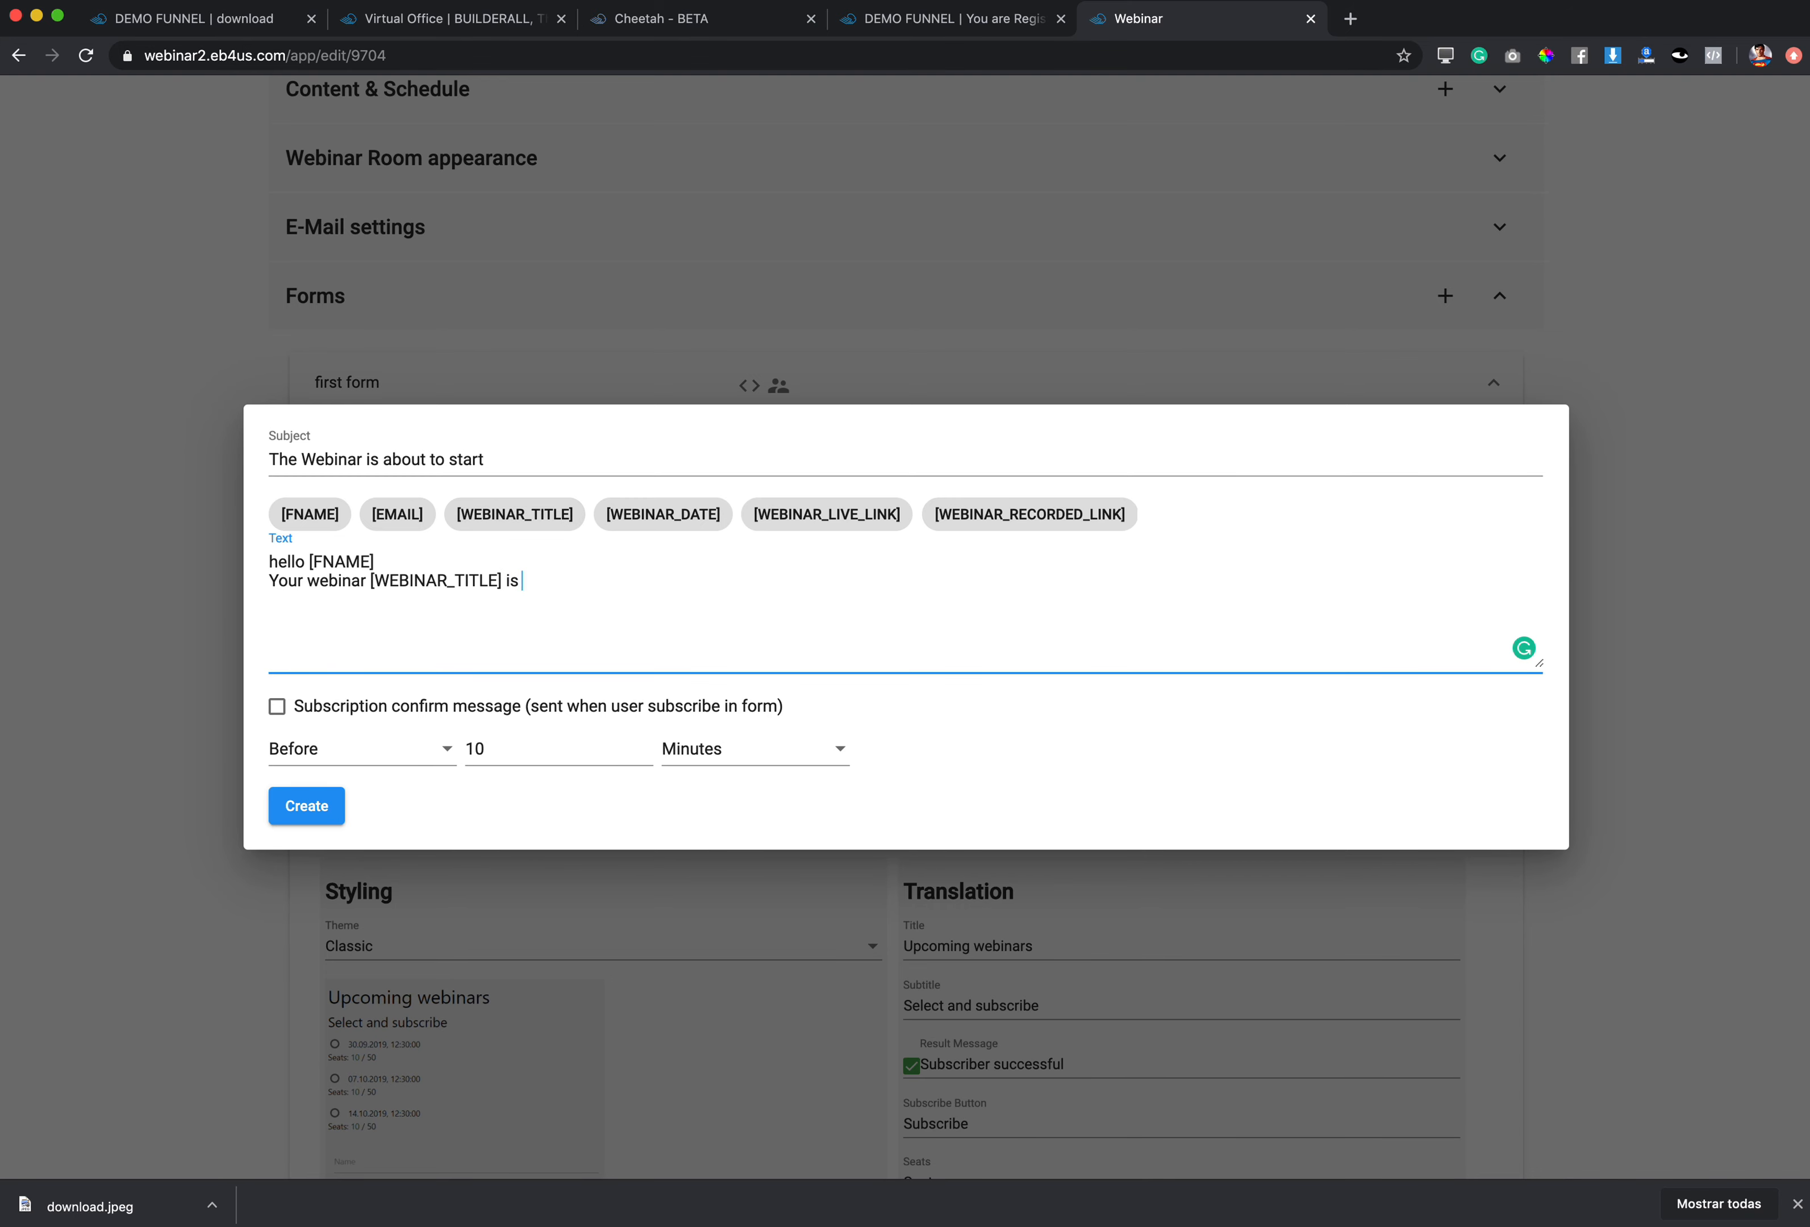
{"action": "type", "text": "about to start."}
{"action": "key", "text": "Return"}
{"action": "type", "text": "I see you"}
Step: Add 'I'll see you in a few minutes here' with [WEBINAR_LIVE_LINK], 'thanks for participating' and signature
{"action": "left_click", "coordinate": [277, 599]}
{"action": "type", "text": "'ll"}
{"action": "left_click", "coordinate": [376, 597]}
{"action": "type", "text": "in a fe"}
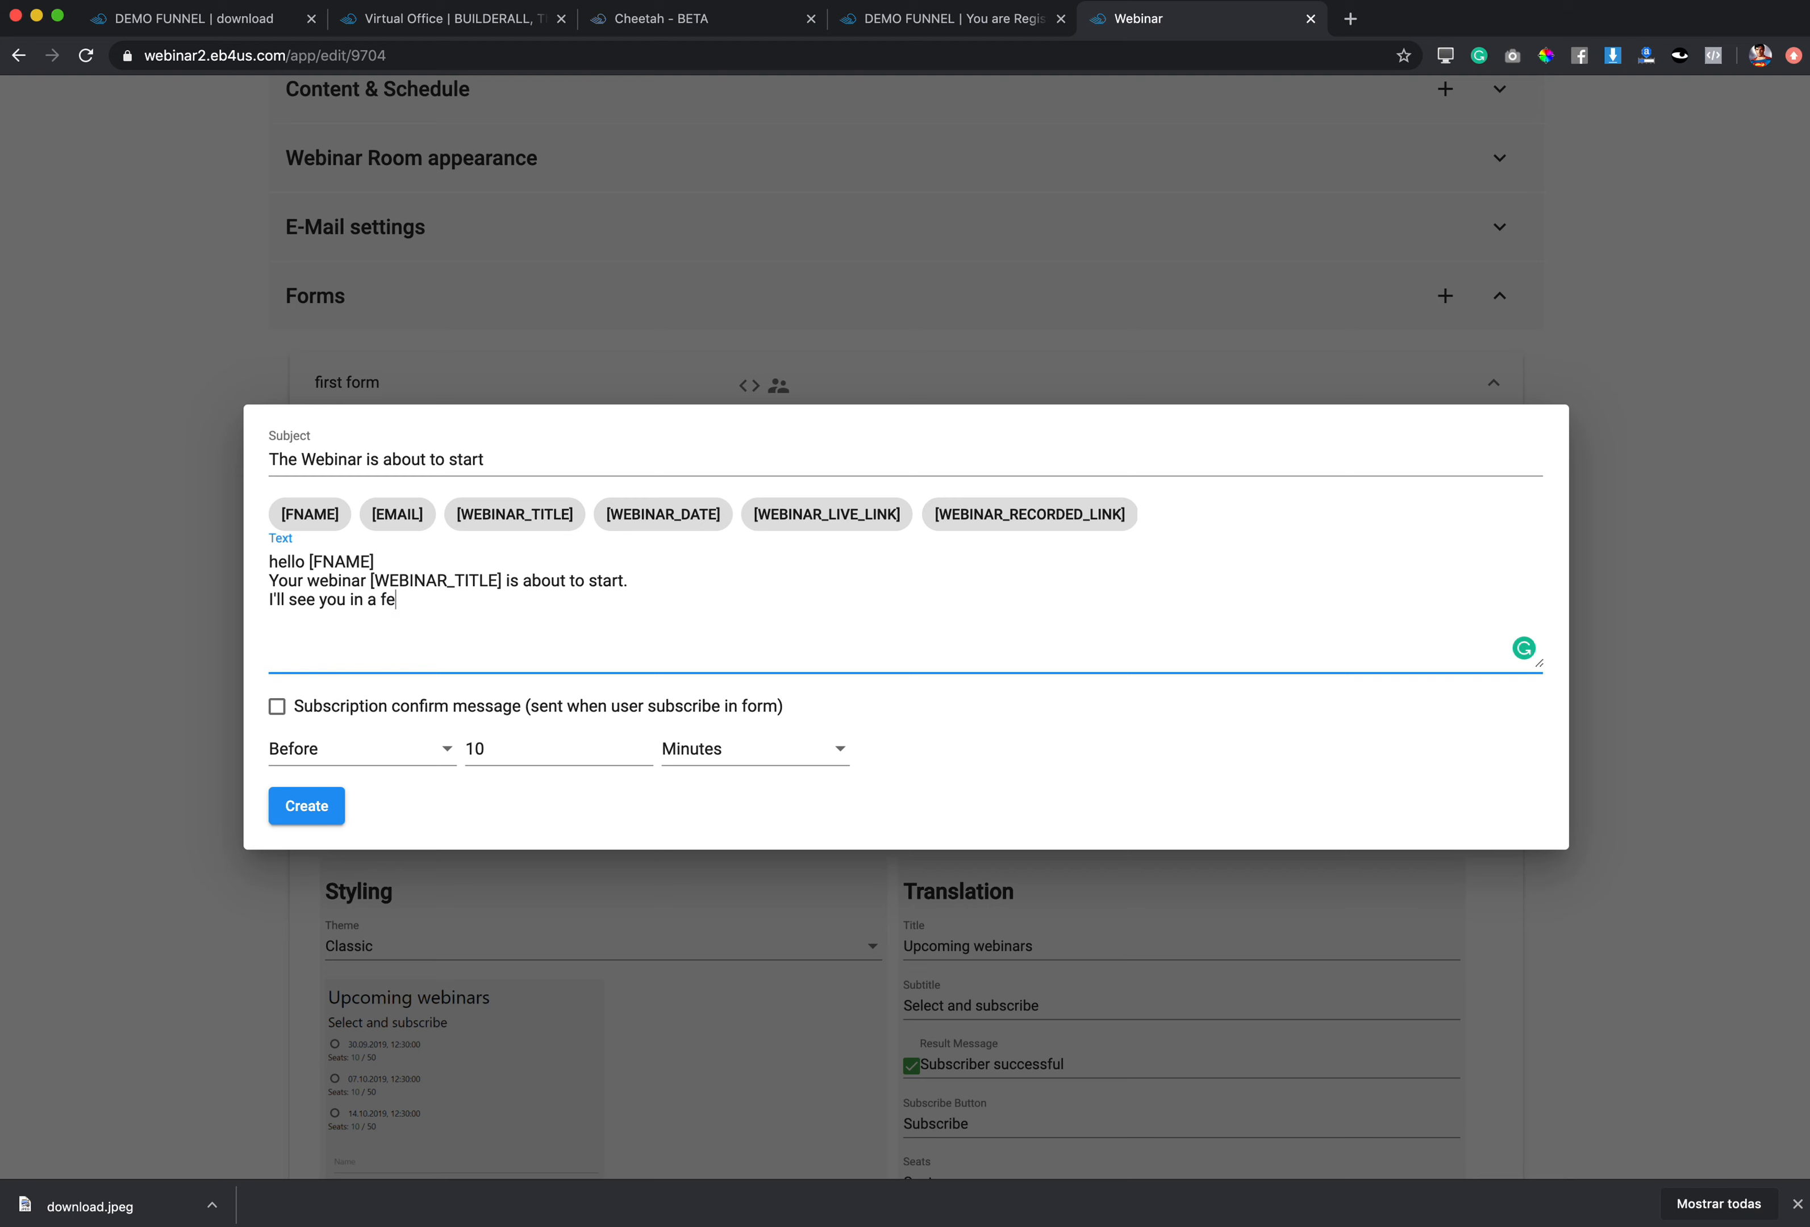
{"action": "type", "text": "w minutes here:"}
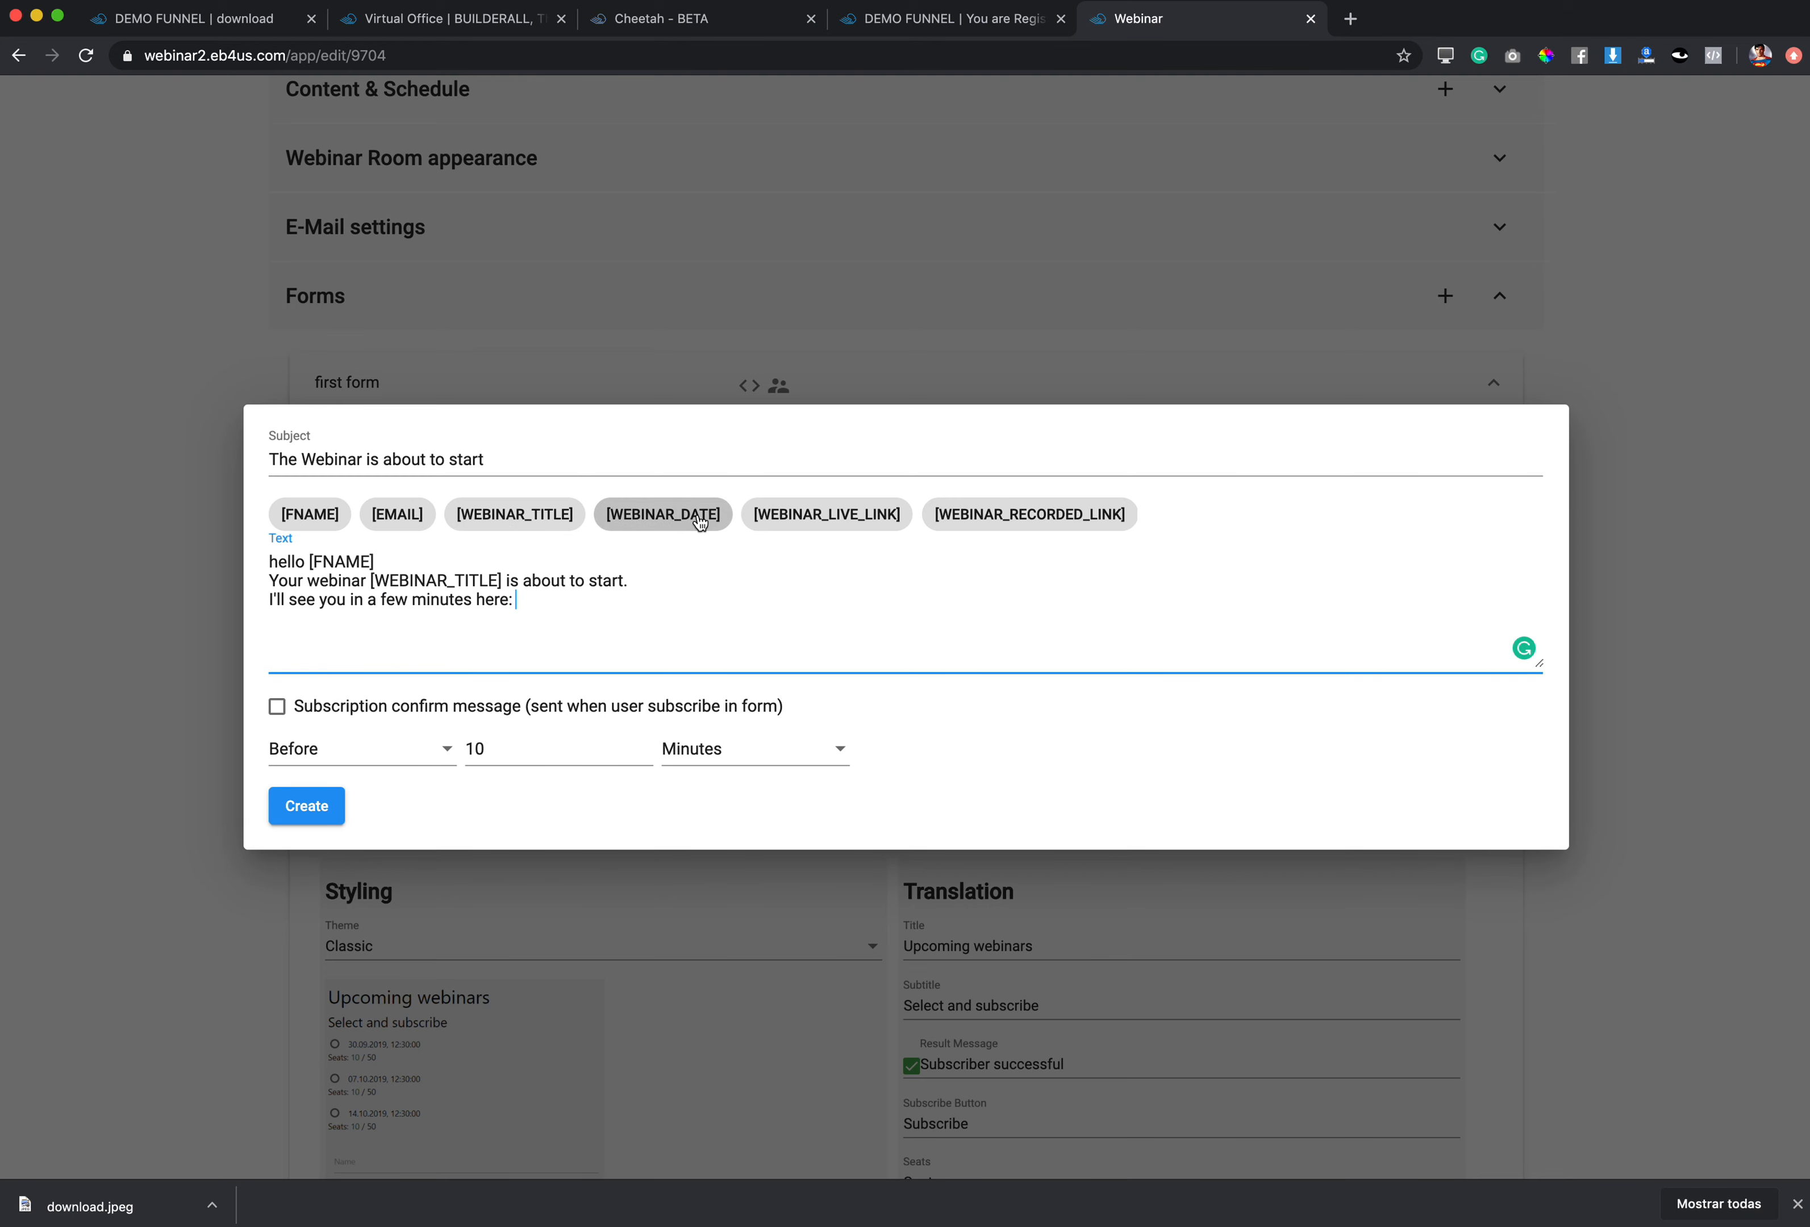
{"action": "left_click", "coordinate": [857, 529]}
{"action": "left_click", "coordinate": [739, 607]}
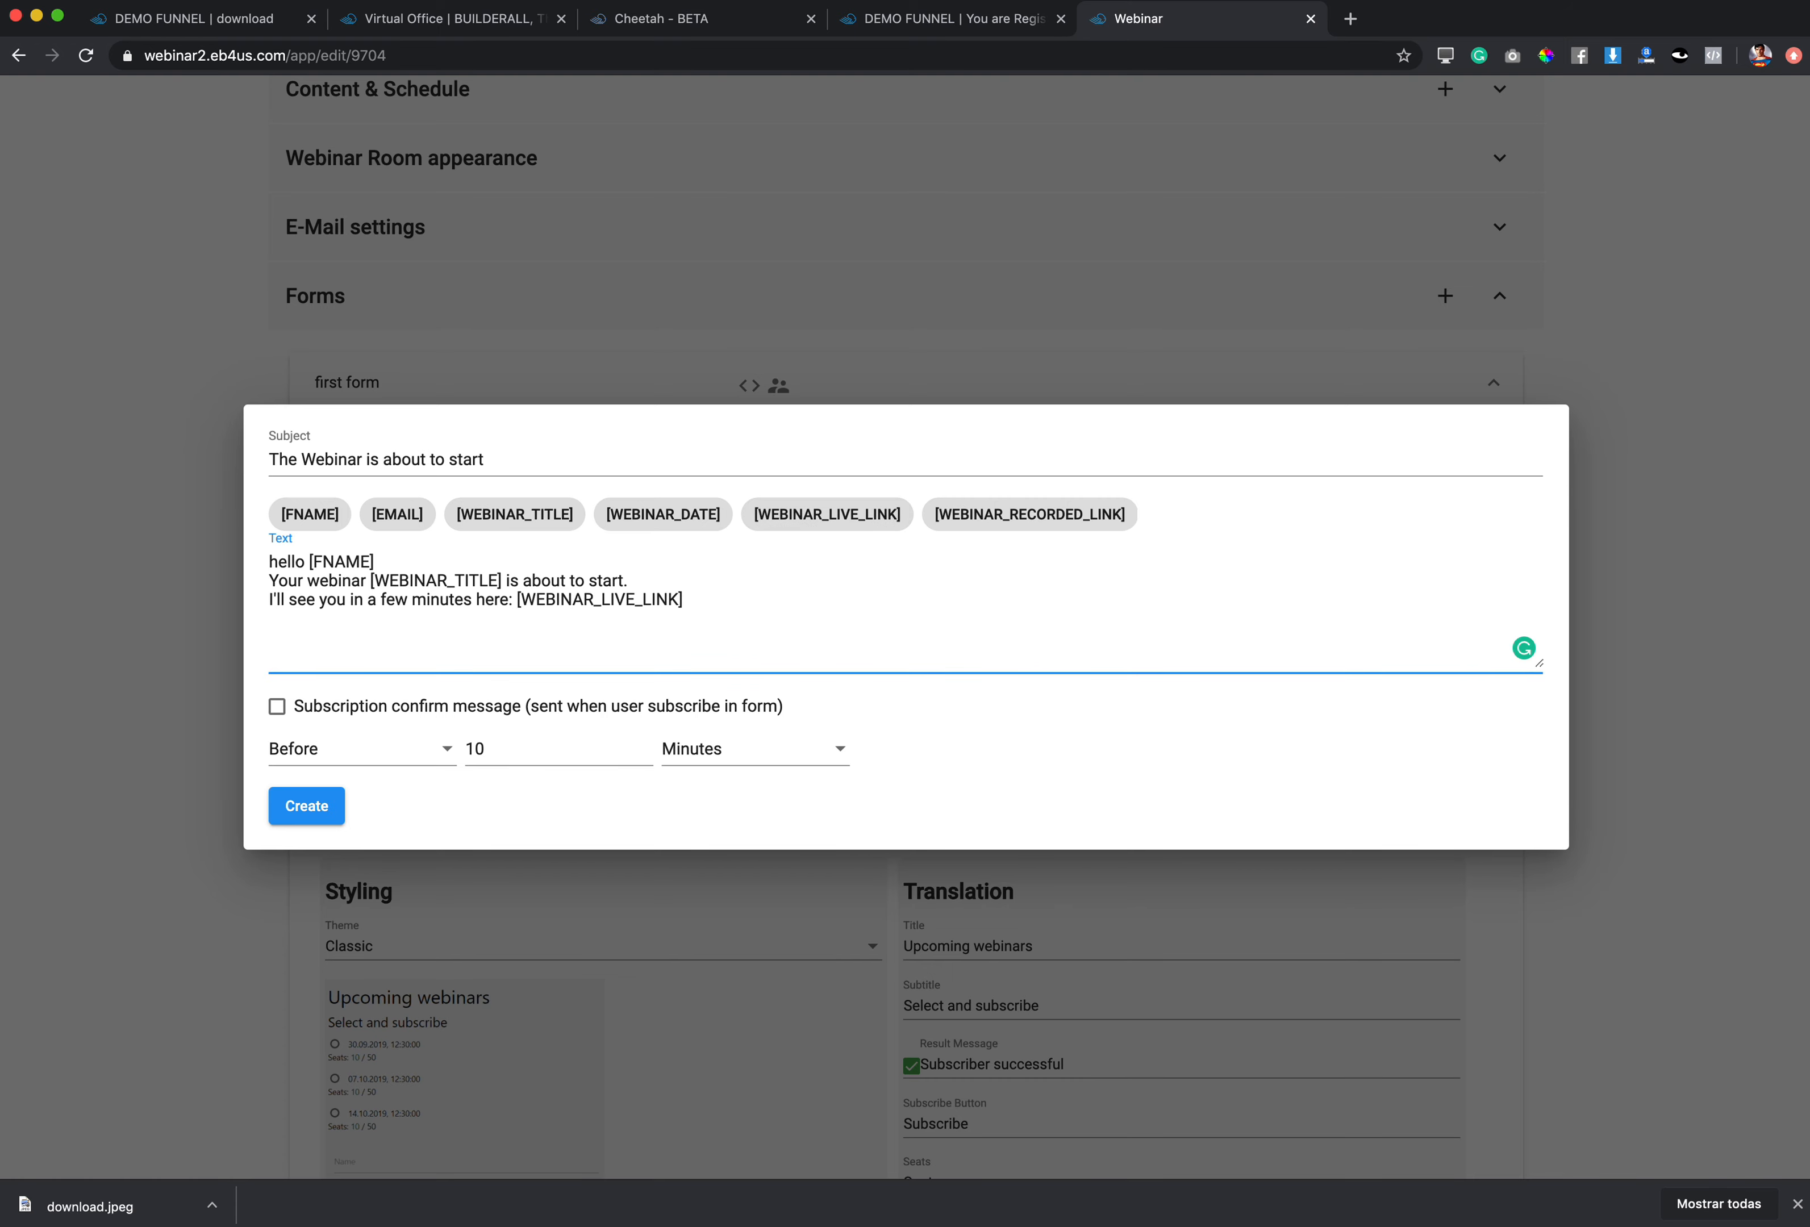
{"action": "key", "text": "Return"}
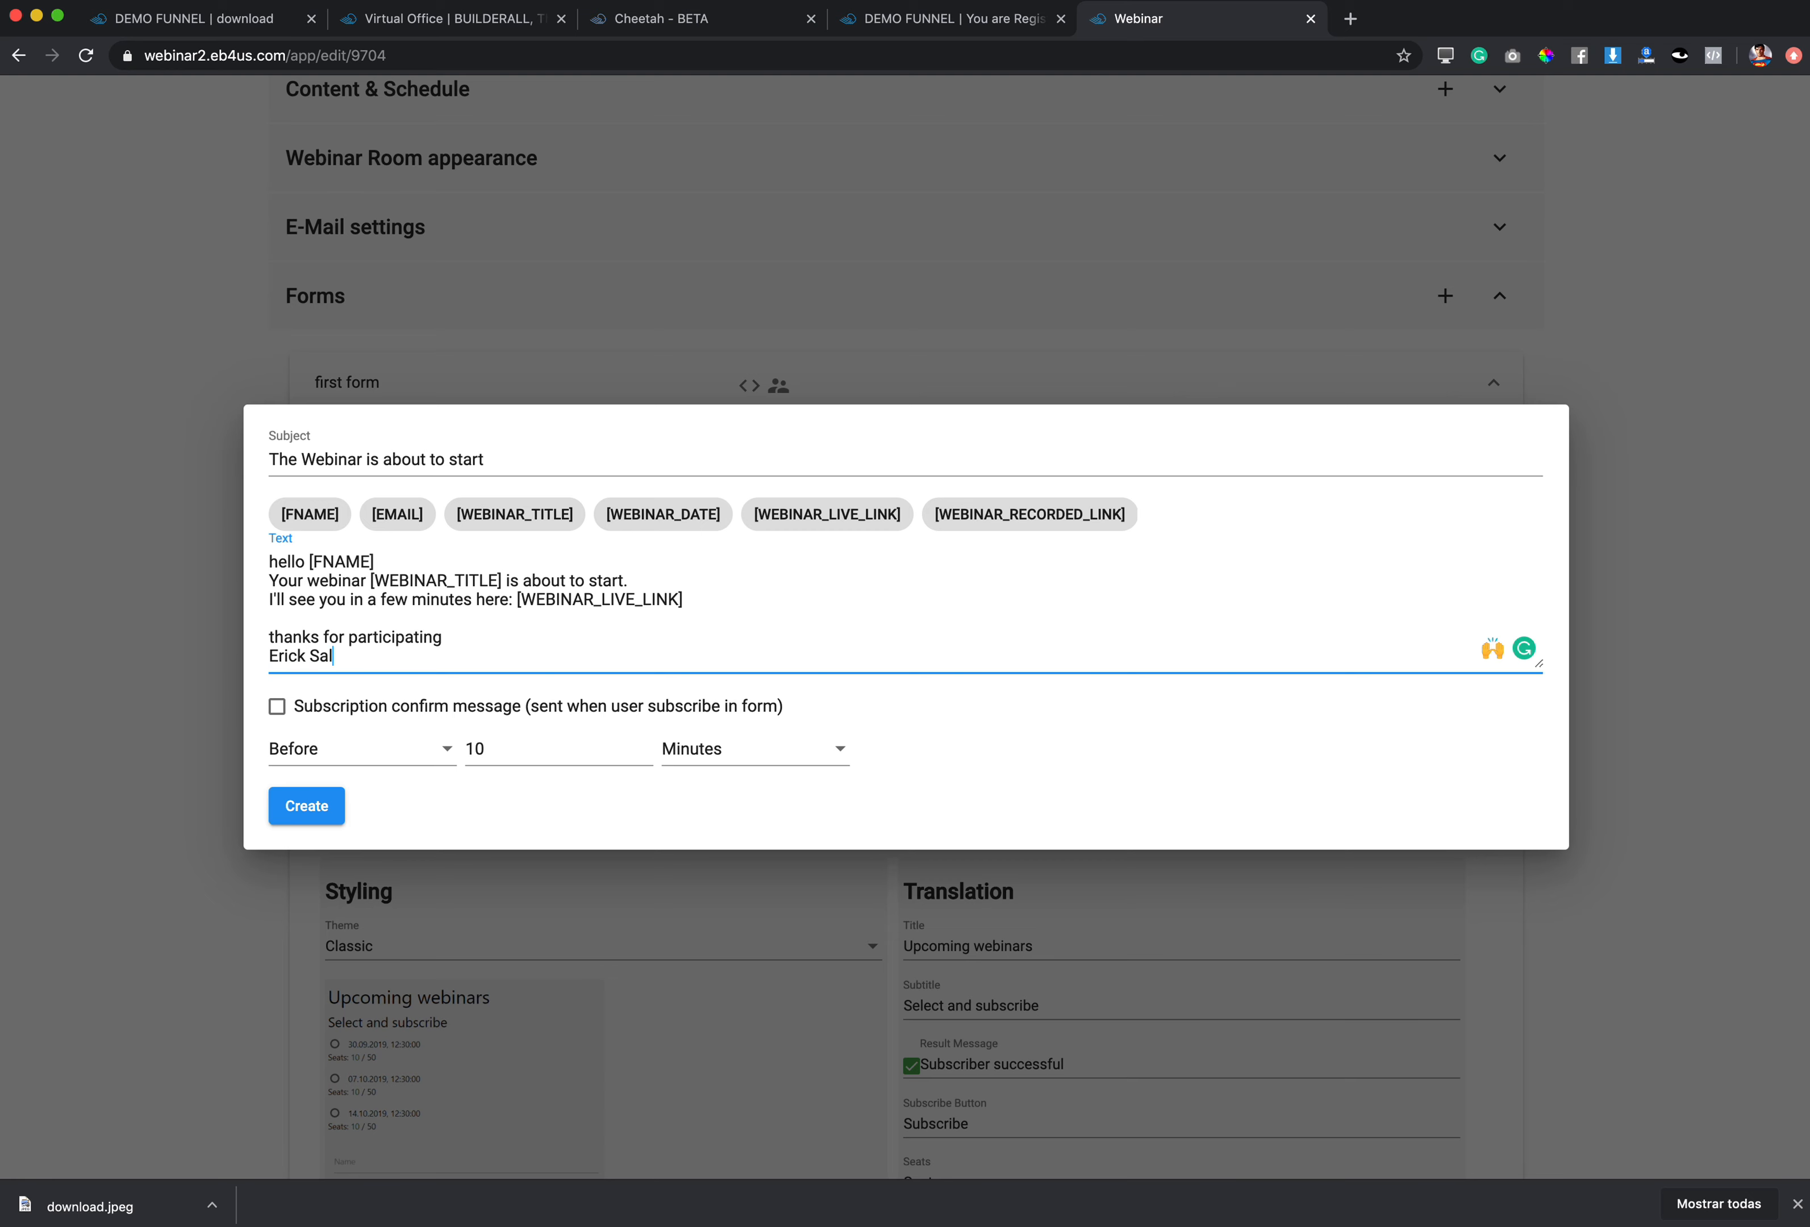
Step: Schedule the reminder 5 minutes before the webinar and create it
{"action": "left_click", "coordinate": [646, 754]}
{"action": "left_click", "coordinate": [645, 757]}
{"action": "left_click", "coordinate": [646, 756]}
{"action": "left_click", "coordinate": [645, 757]}
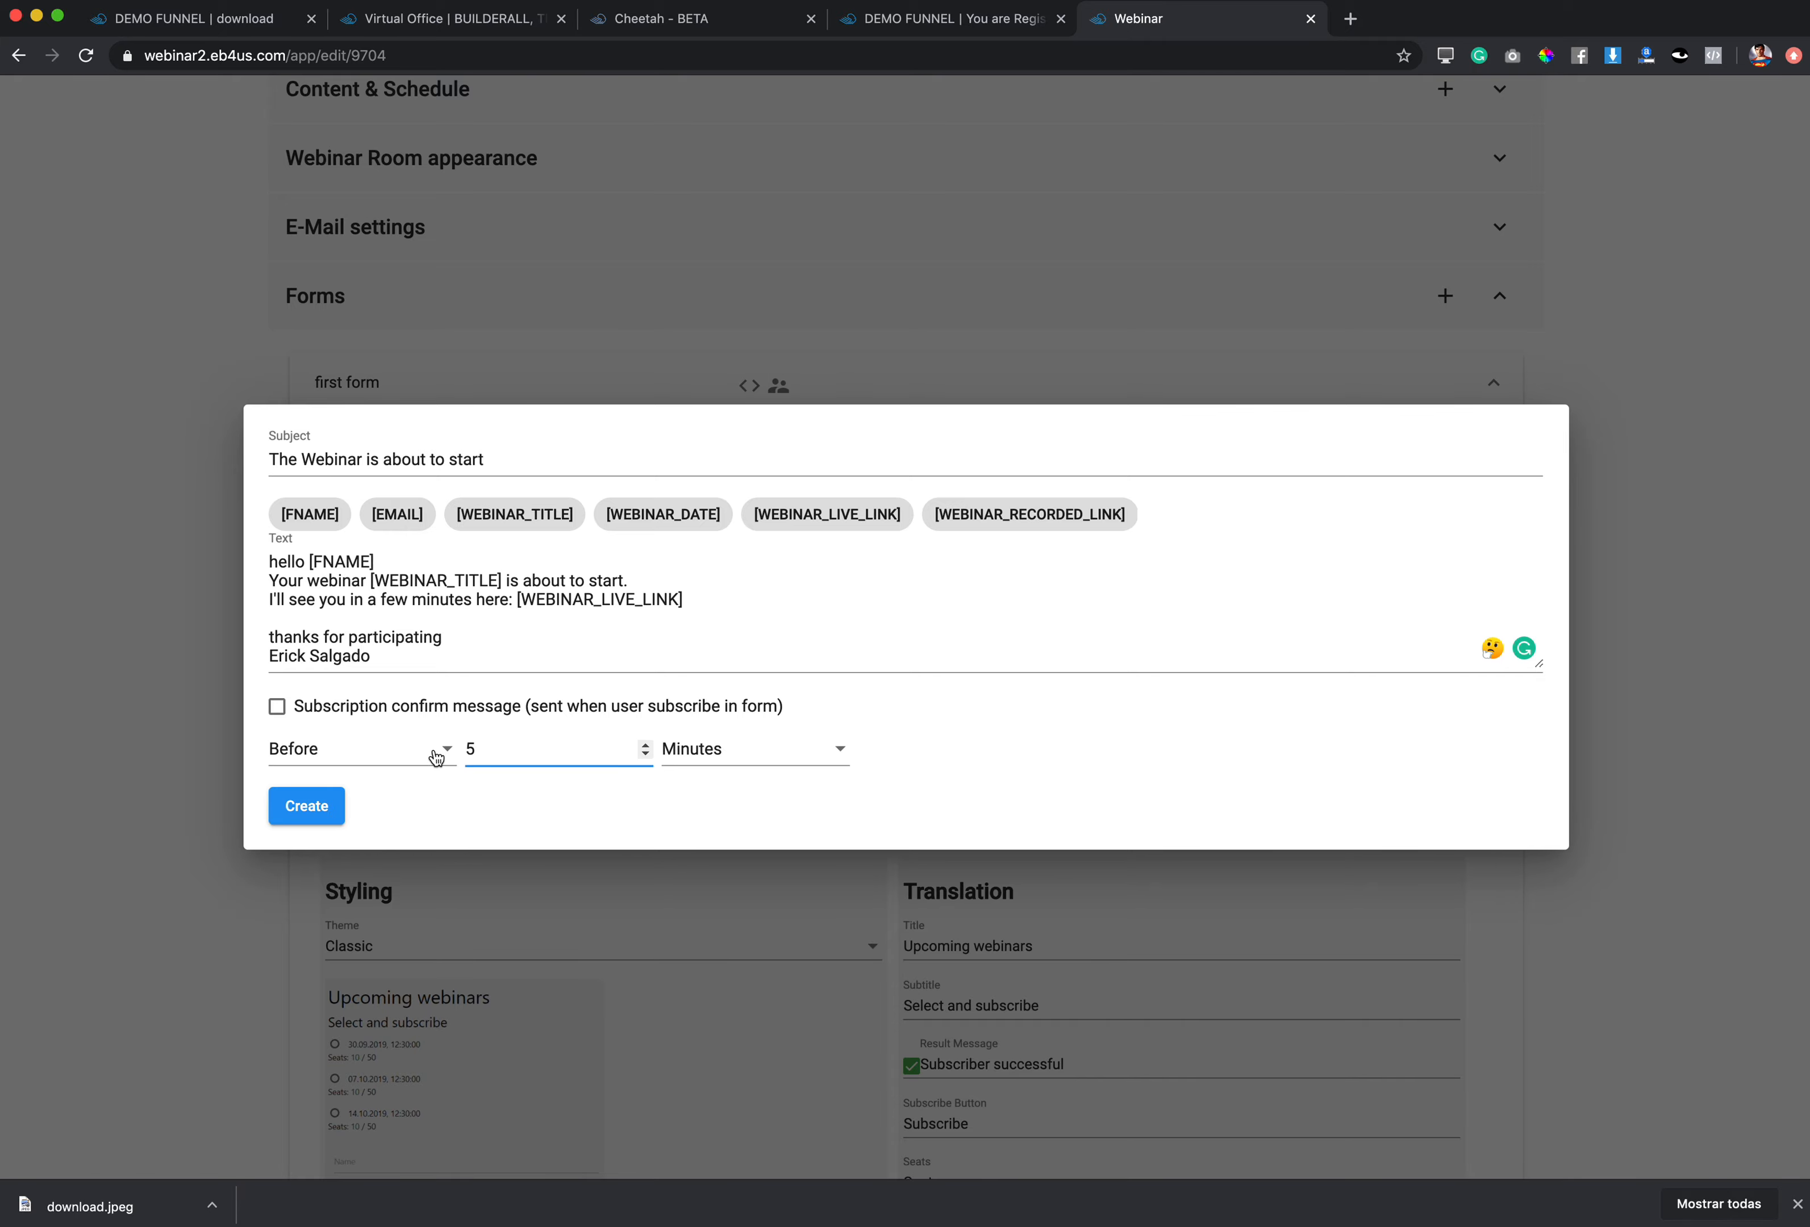
{"action": "left_click", "coordinate": [305, 808]}
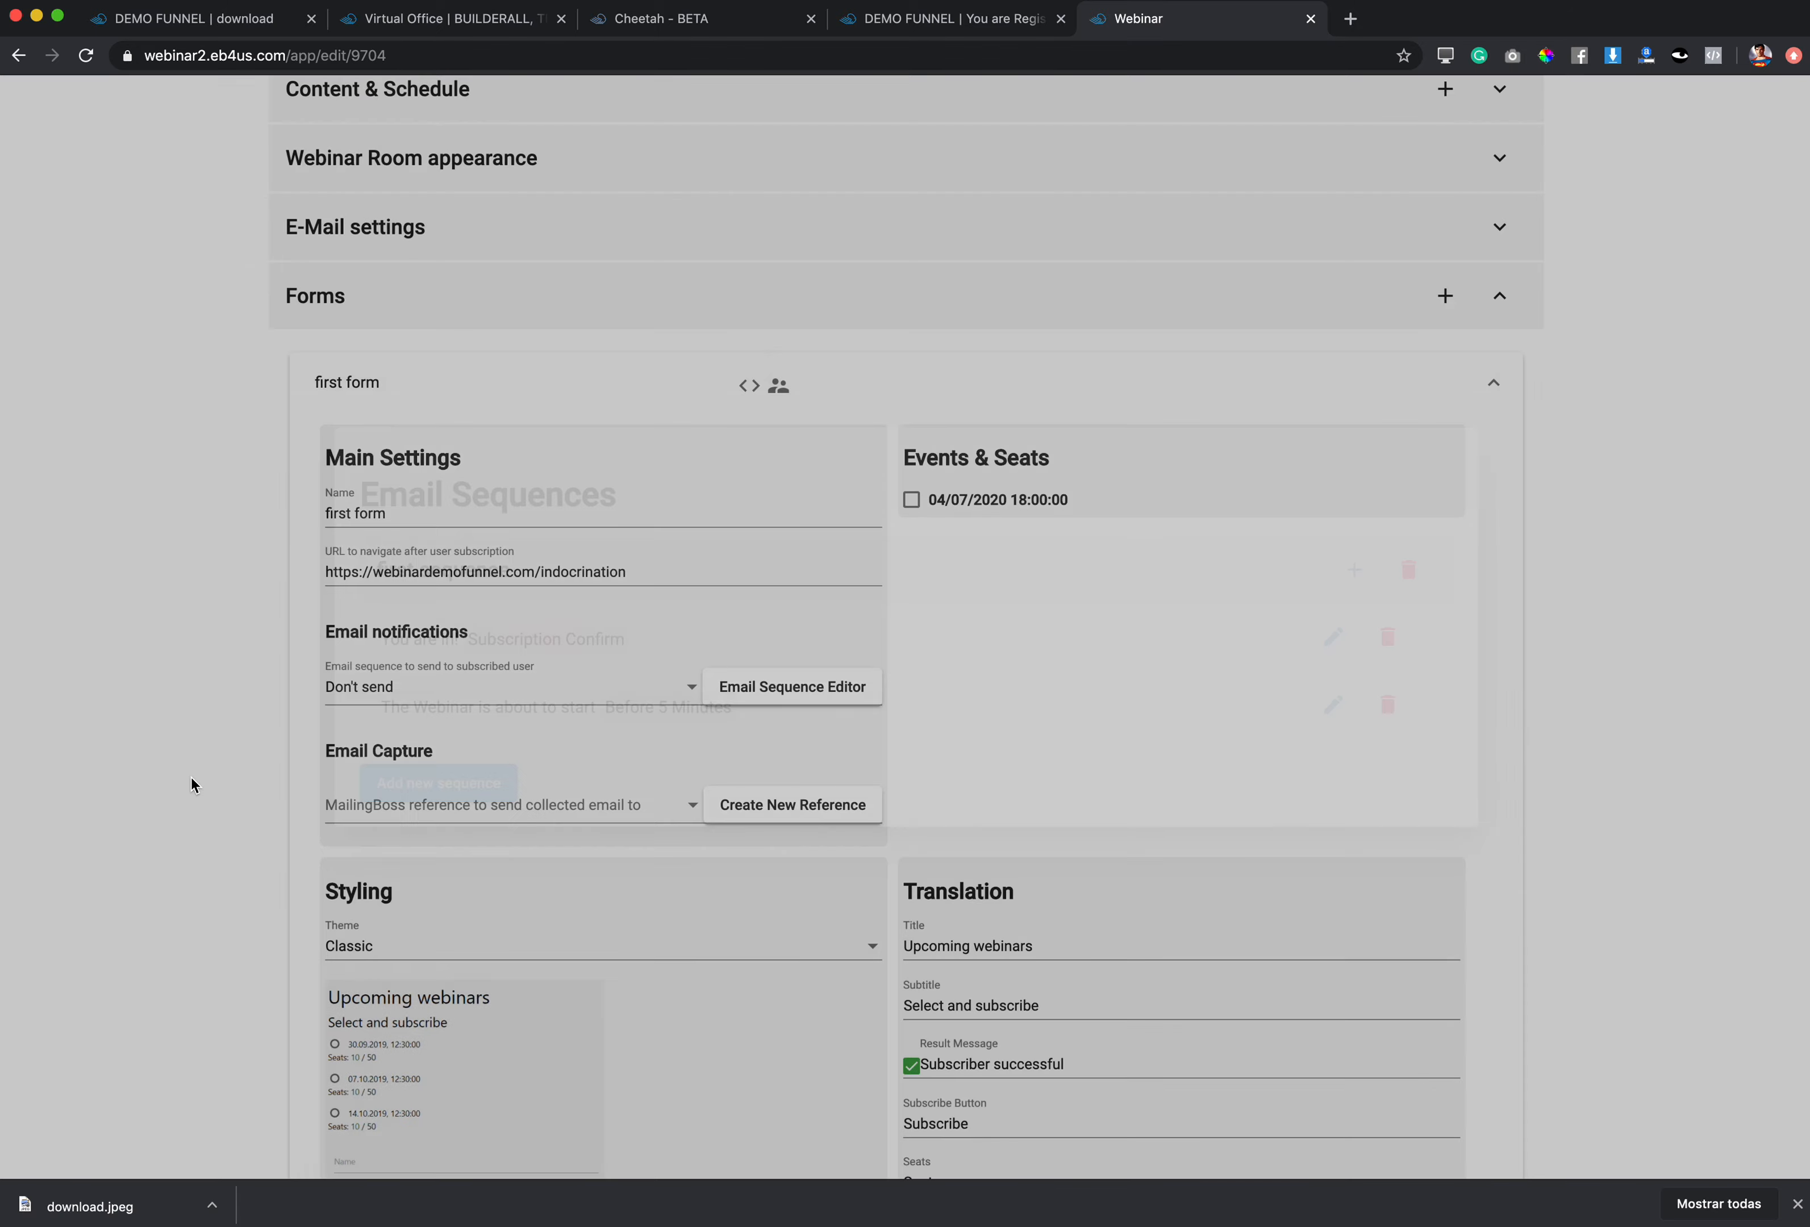
Step: Close Email Sequences and choose 'first sequence' as the form's email sequence
{"action": "left_click", "coordinate": [196, 787]}
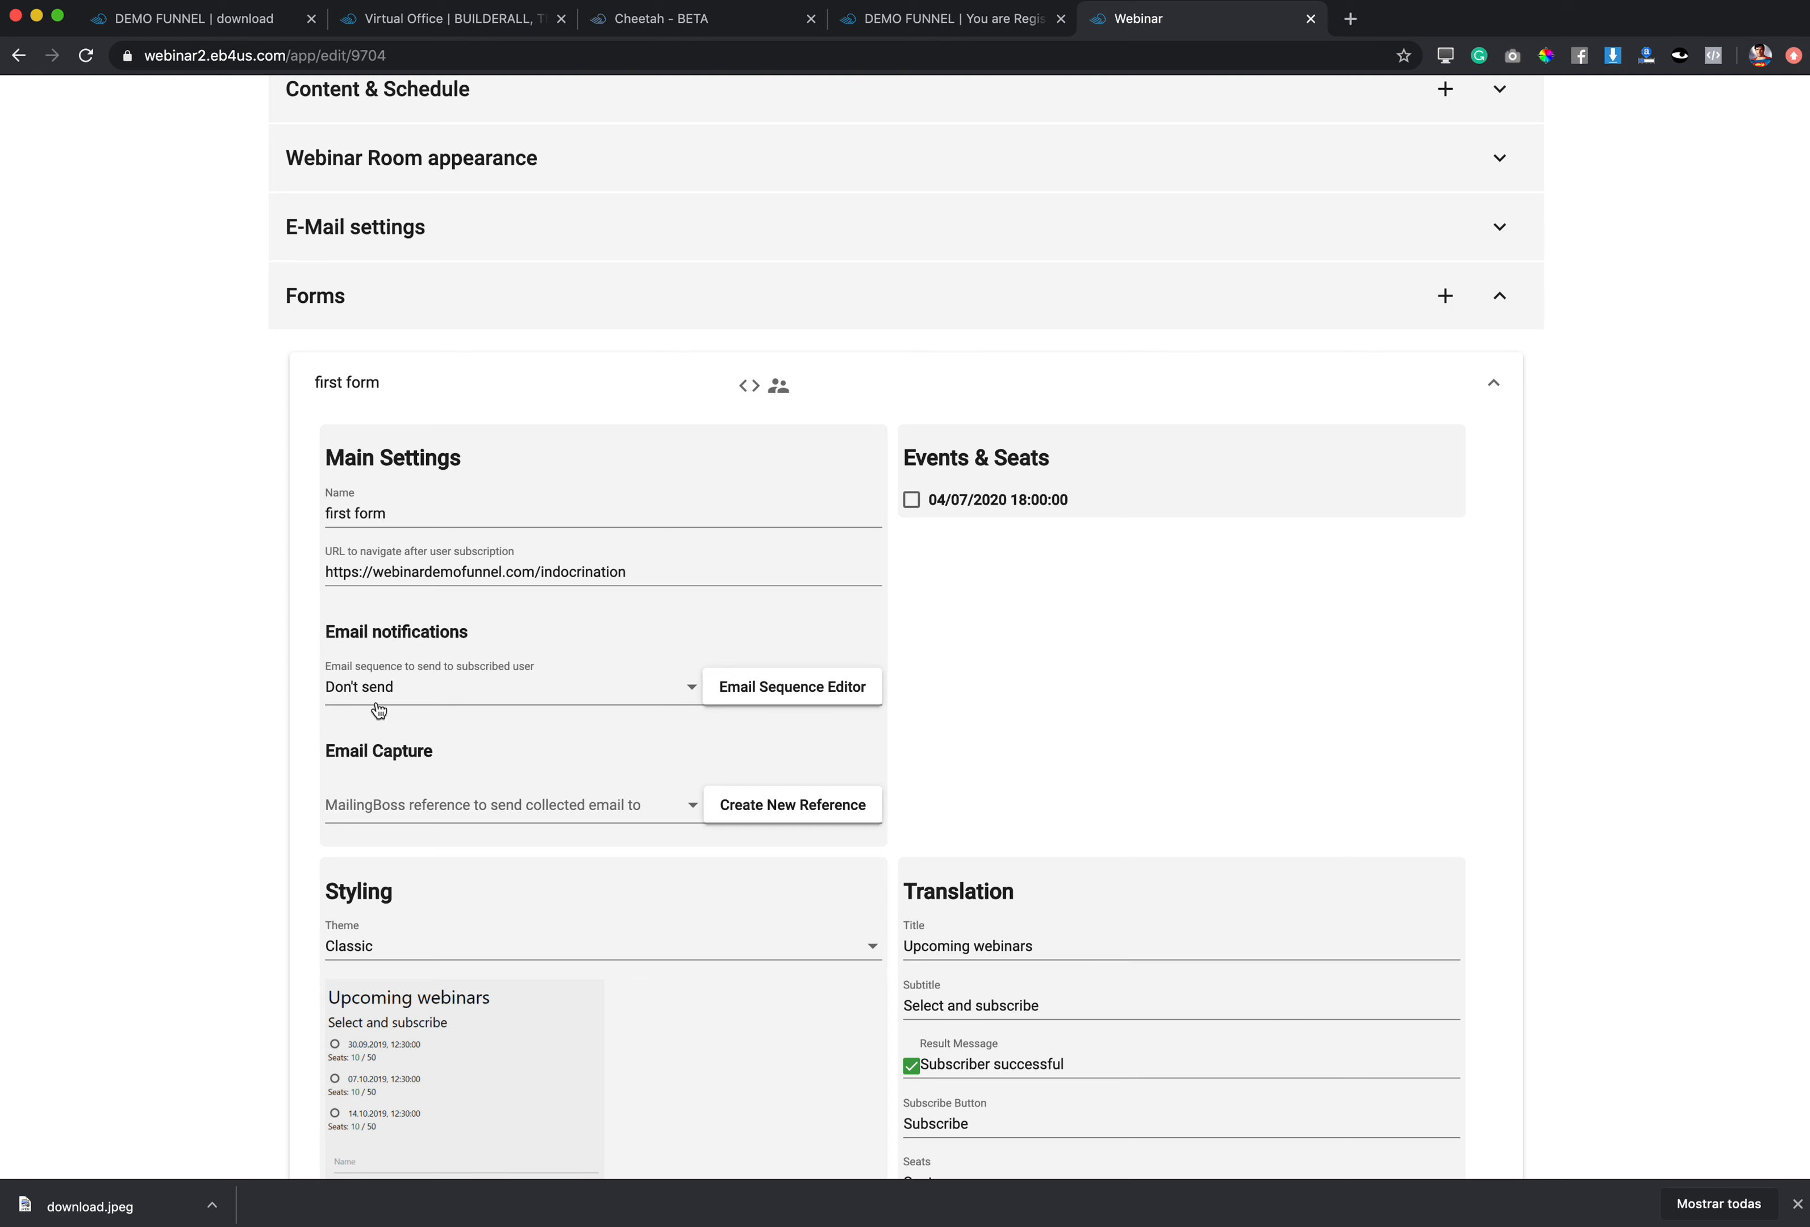
{"action": "left_click", "coordinate": [688, 689]}
{"action": "left_click", "coordinate": [371, 734]}
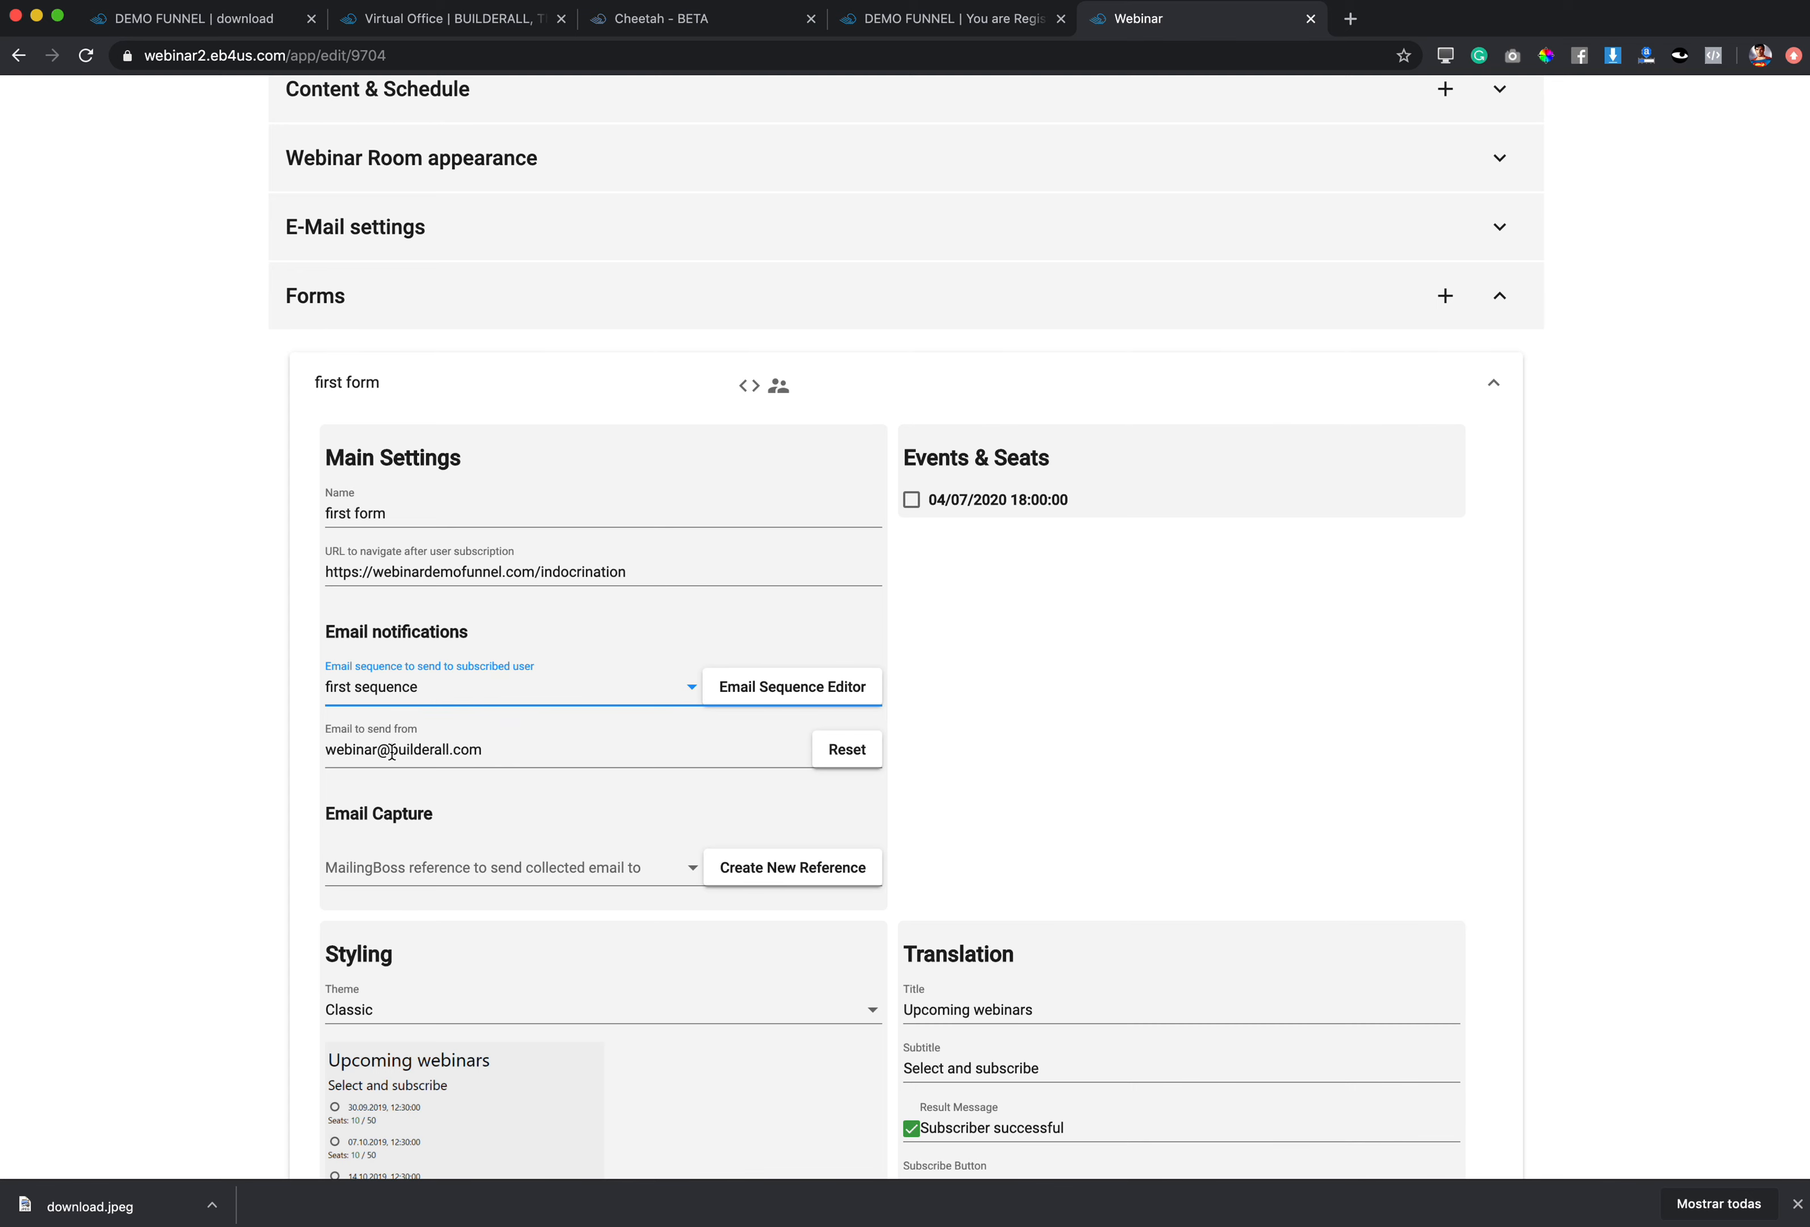
Step: Replace the sender address with the demo funnel's contact e-mail
{"action": "left_click_drag", "start_coordinate": [327, 752], "coordinate": [540, 753]}
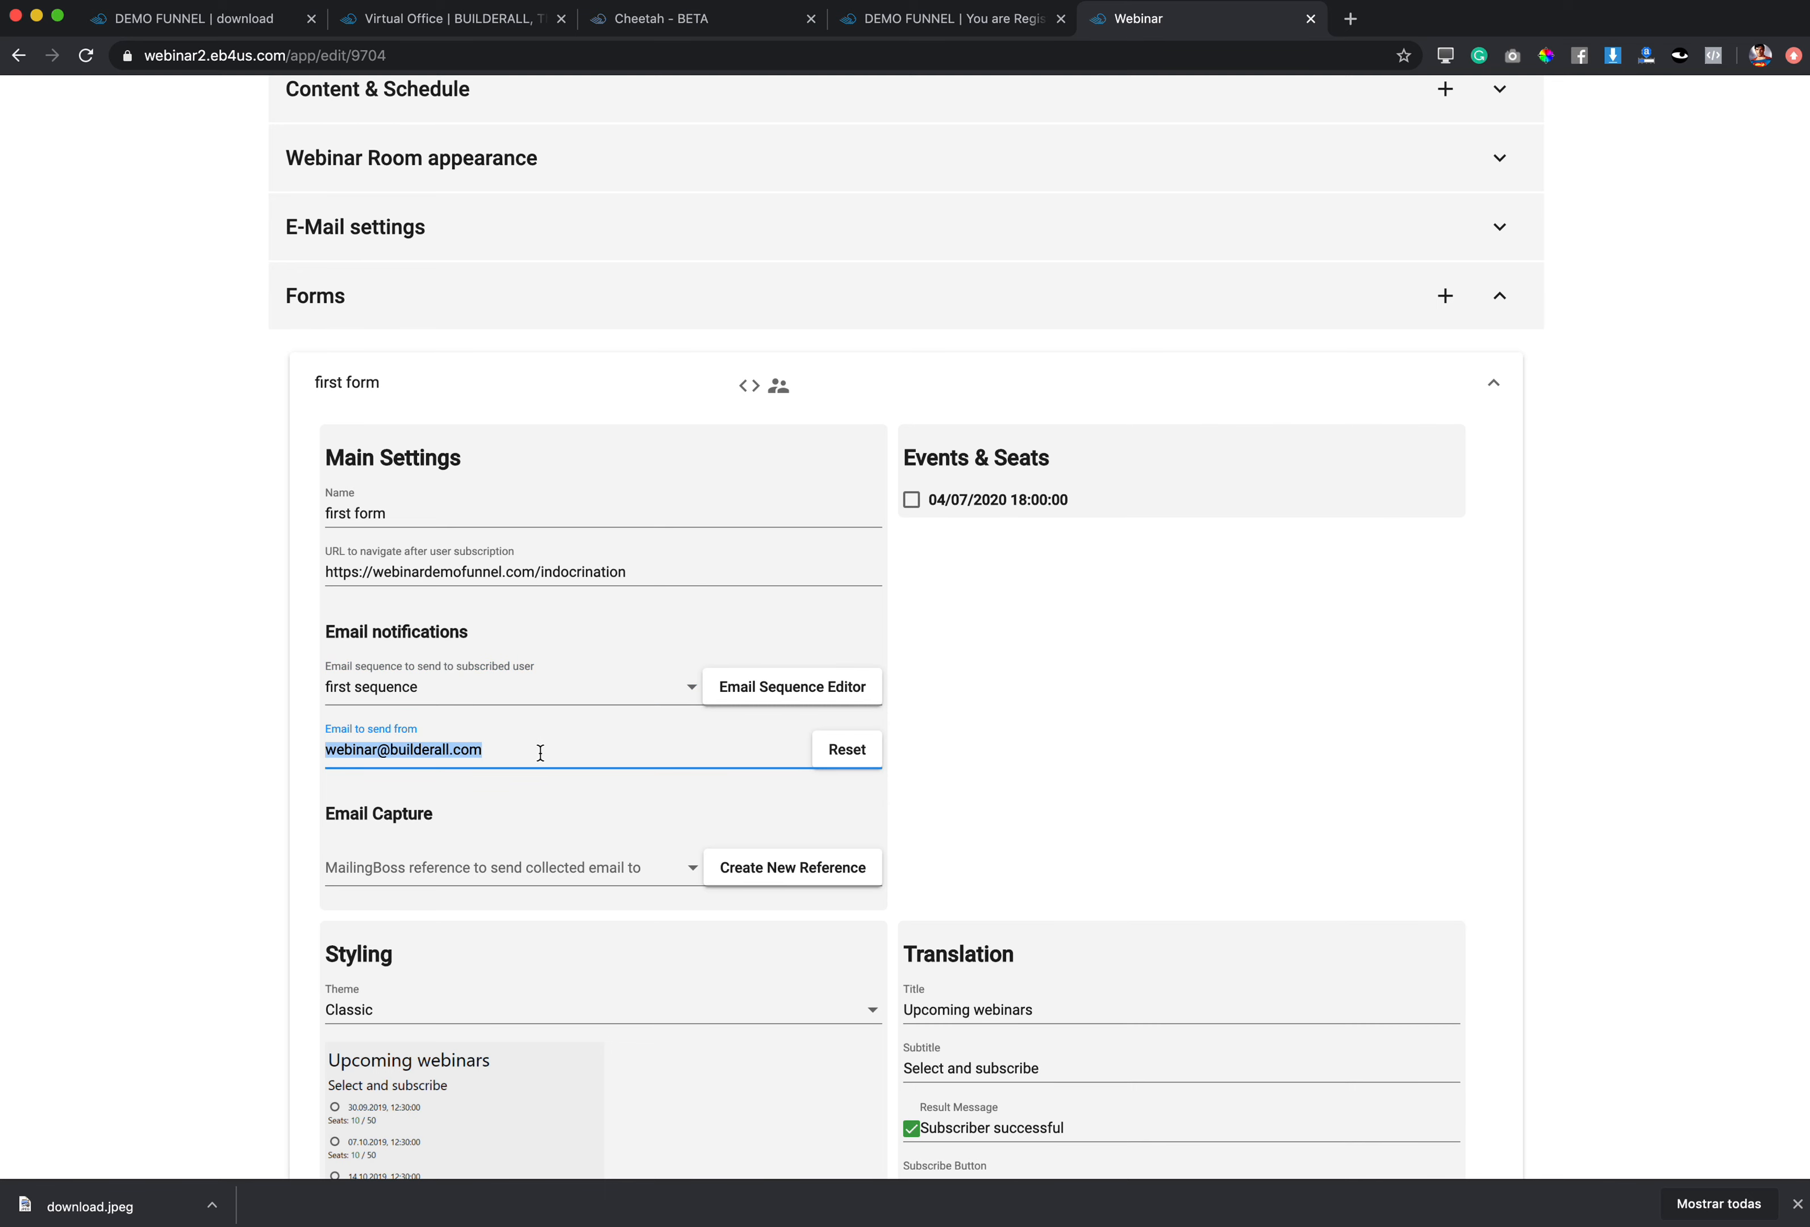
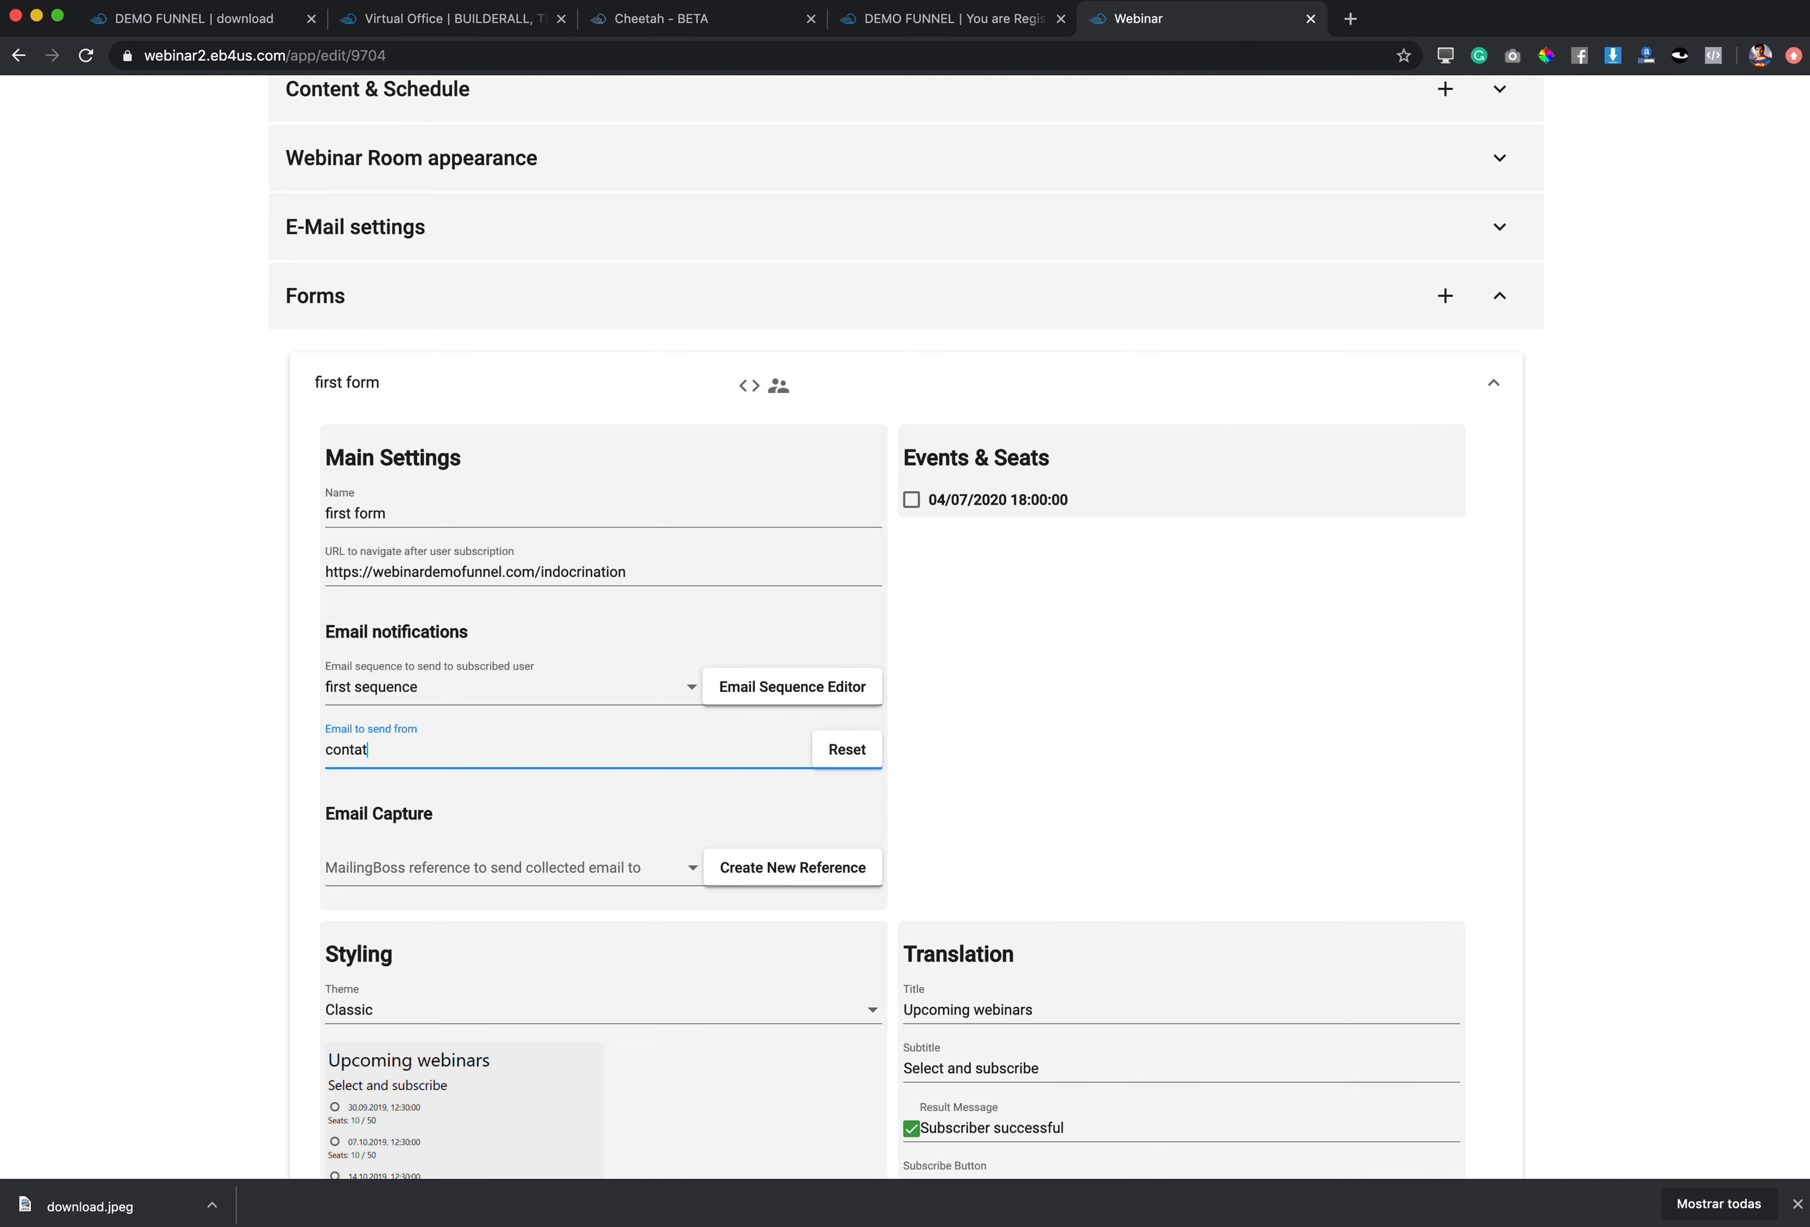
Step: Create MailingBoss reference 'first webinar' subscribing to the E-mail Marketing list and confirm the alert
{"action": "left_click", "coordinate": [790, 879]}
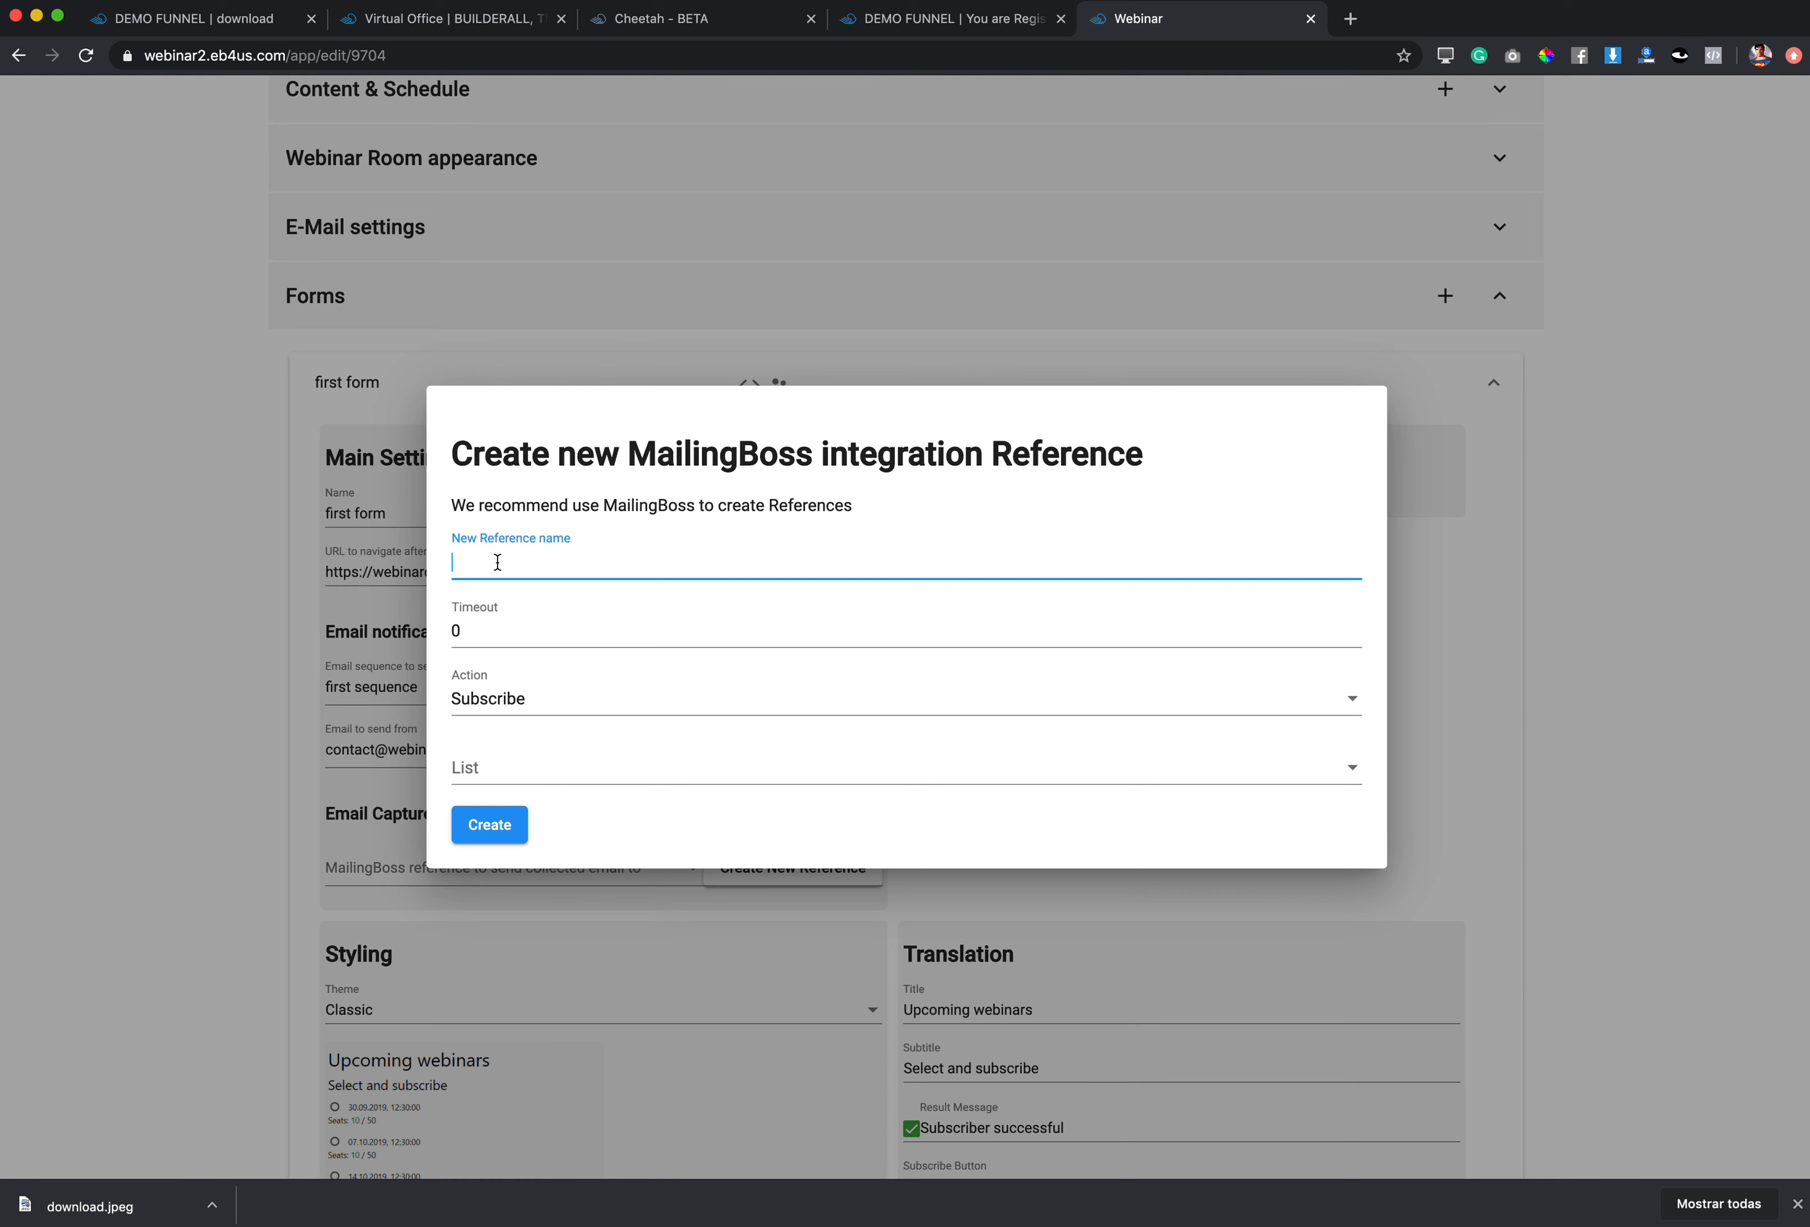
{"action": "type", "text": "first webina"}
{"action": "left_click", "coordinate": [496, 632]}
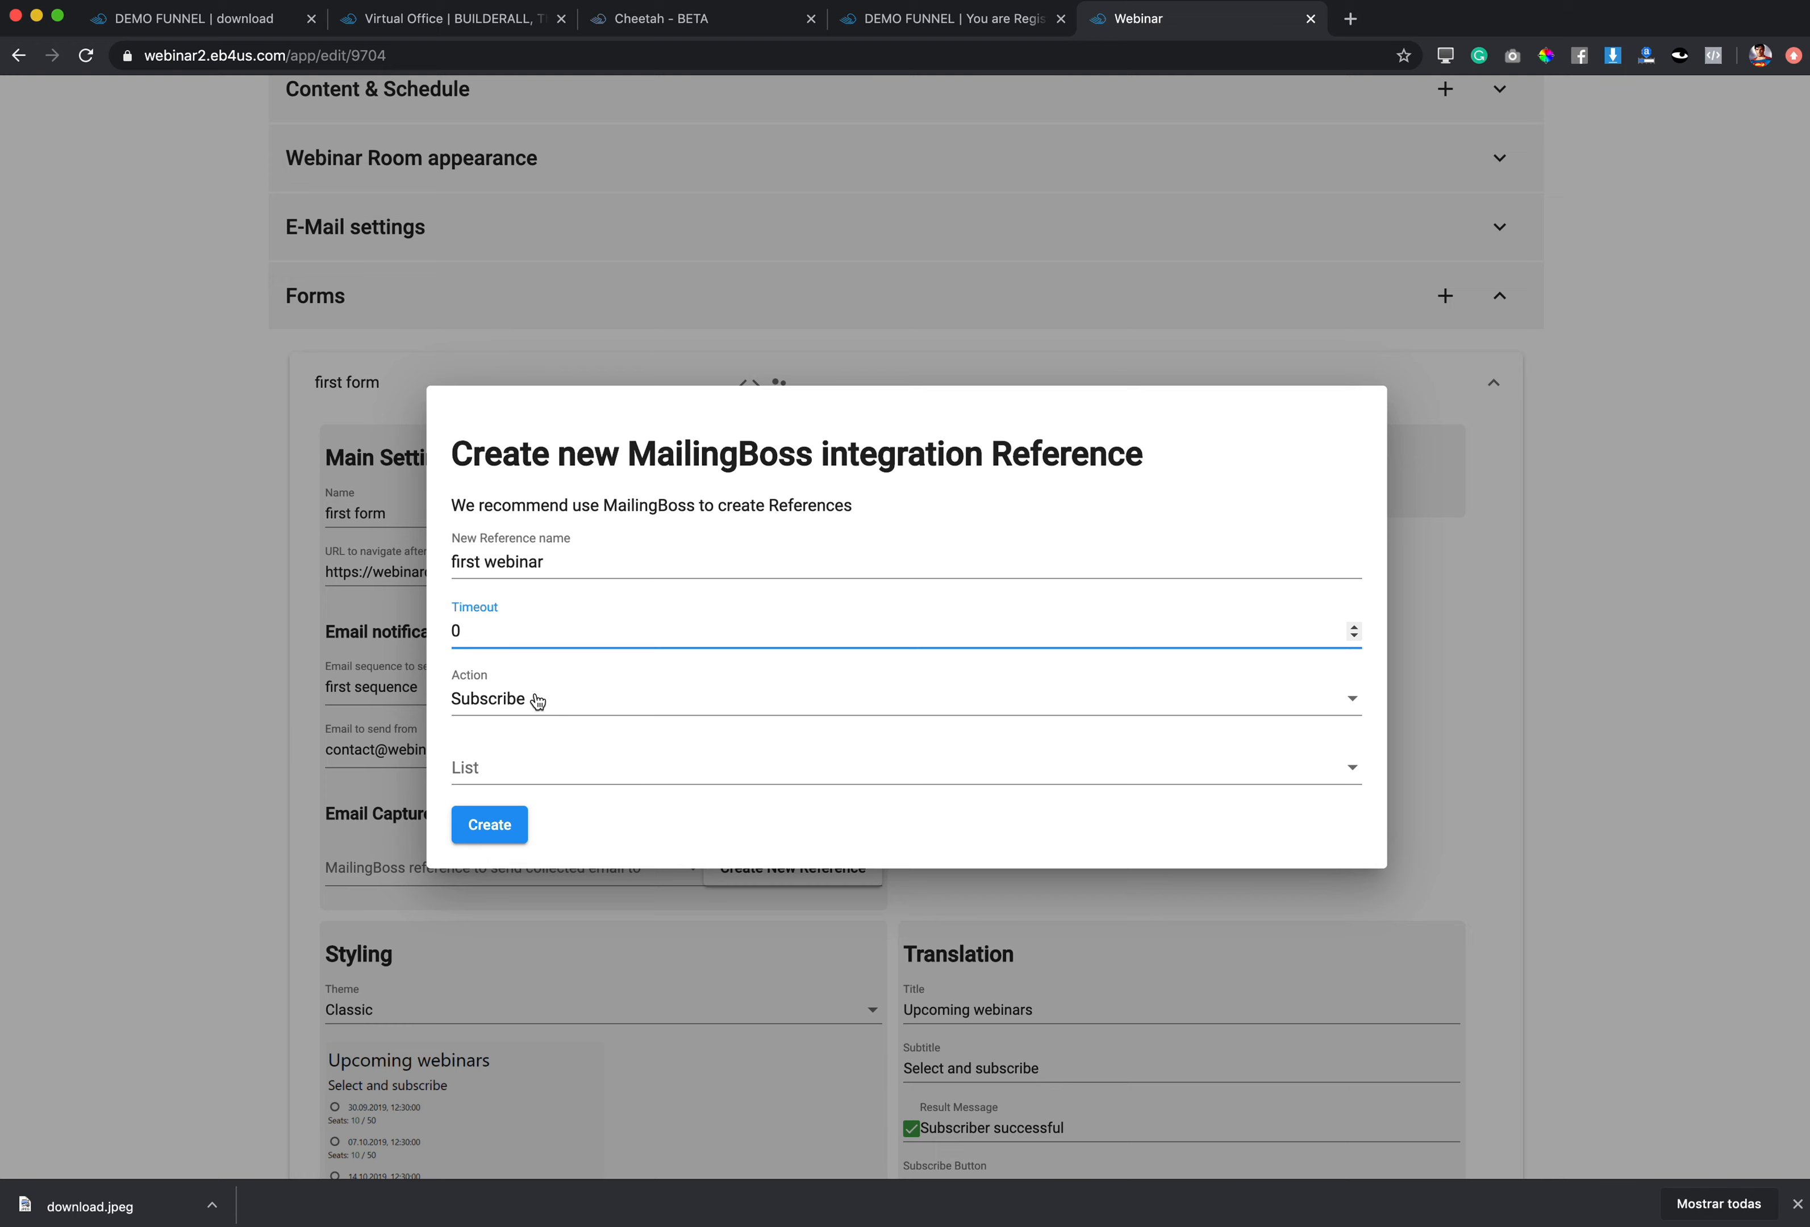
{"action": "left_click", "coordinate": [538, 772]}
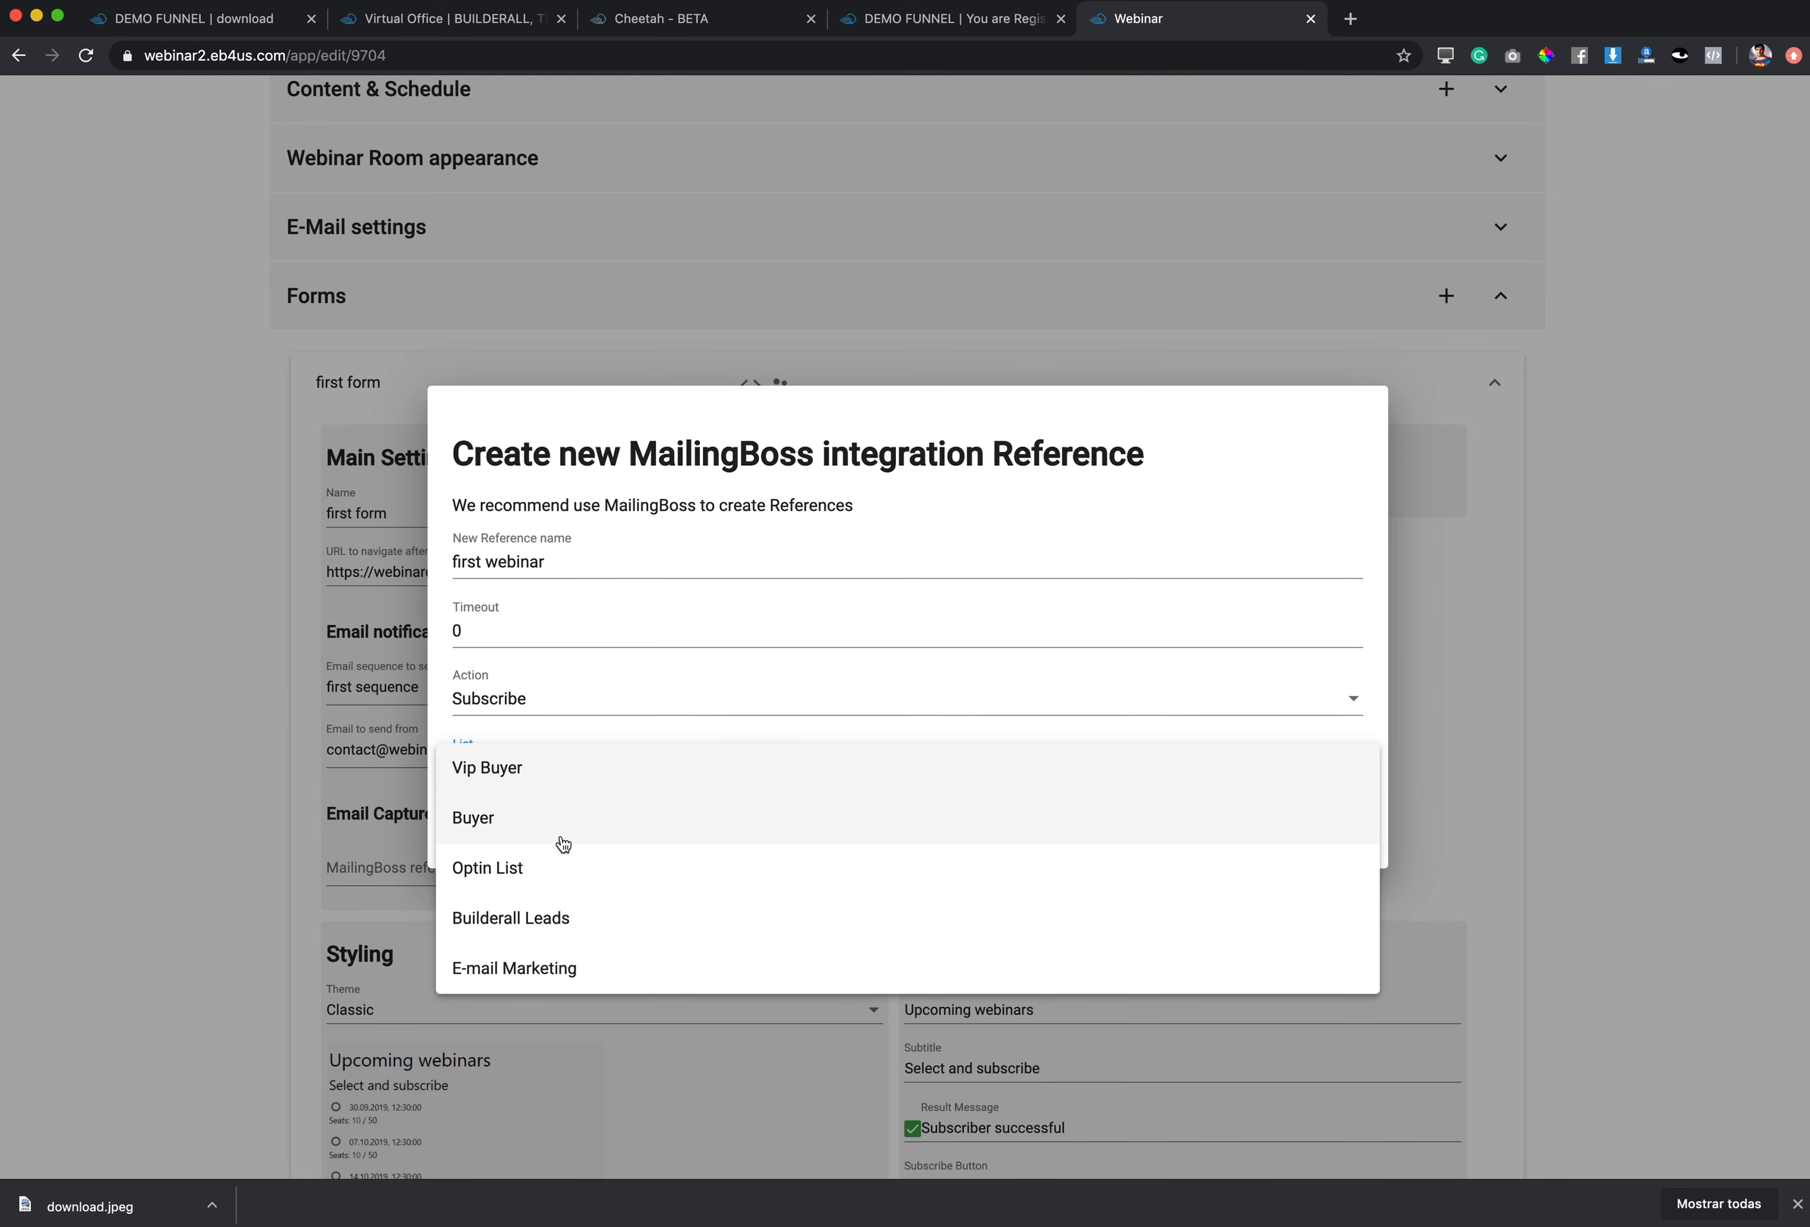
{"action": "left_click", "coordinate": [541, 966]}
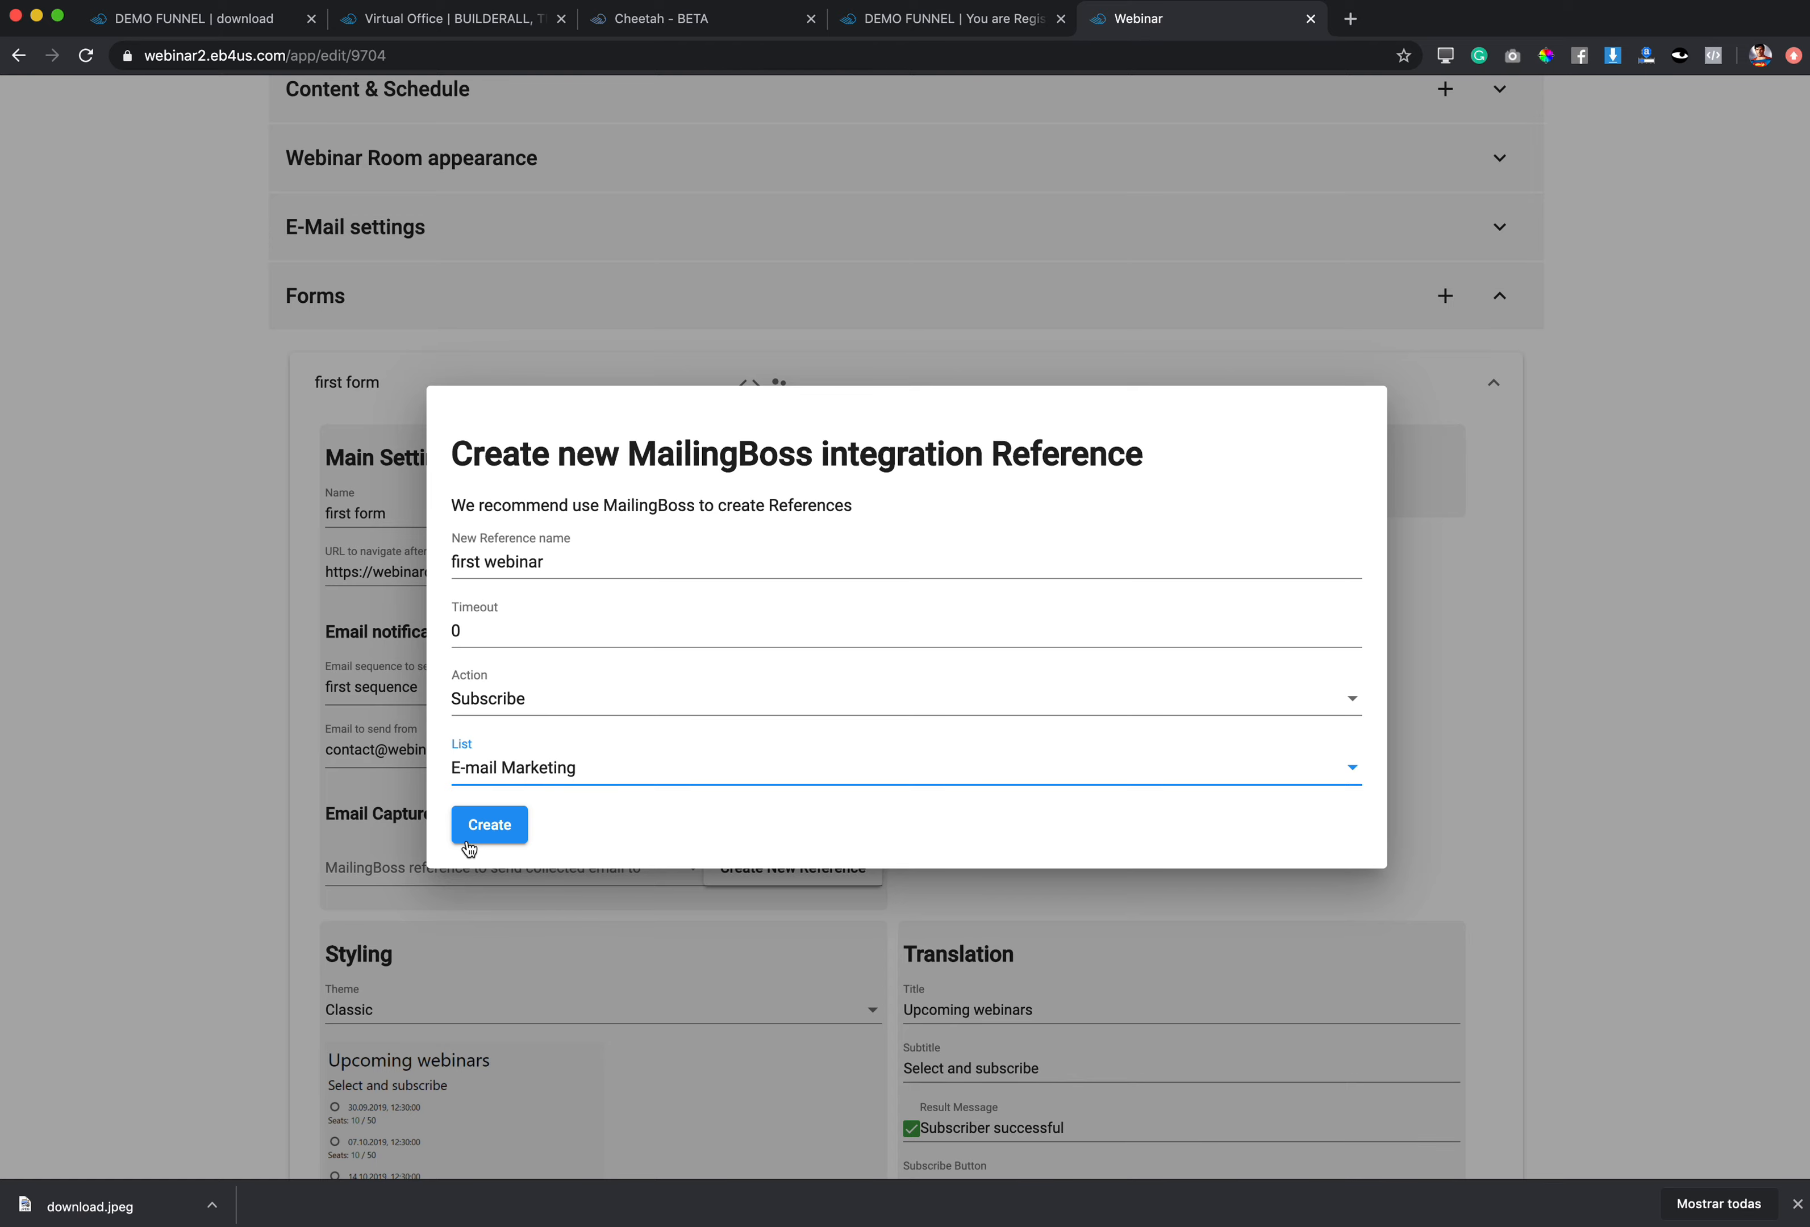
{"action": "left_click", "coordinate": [485, 833]}
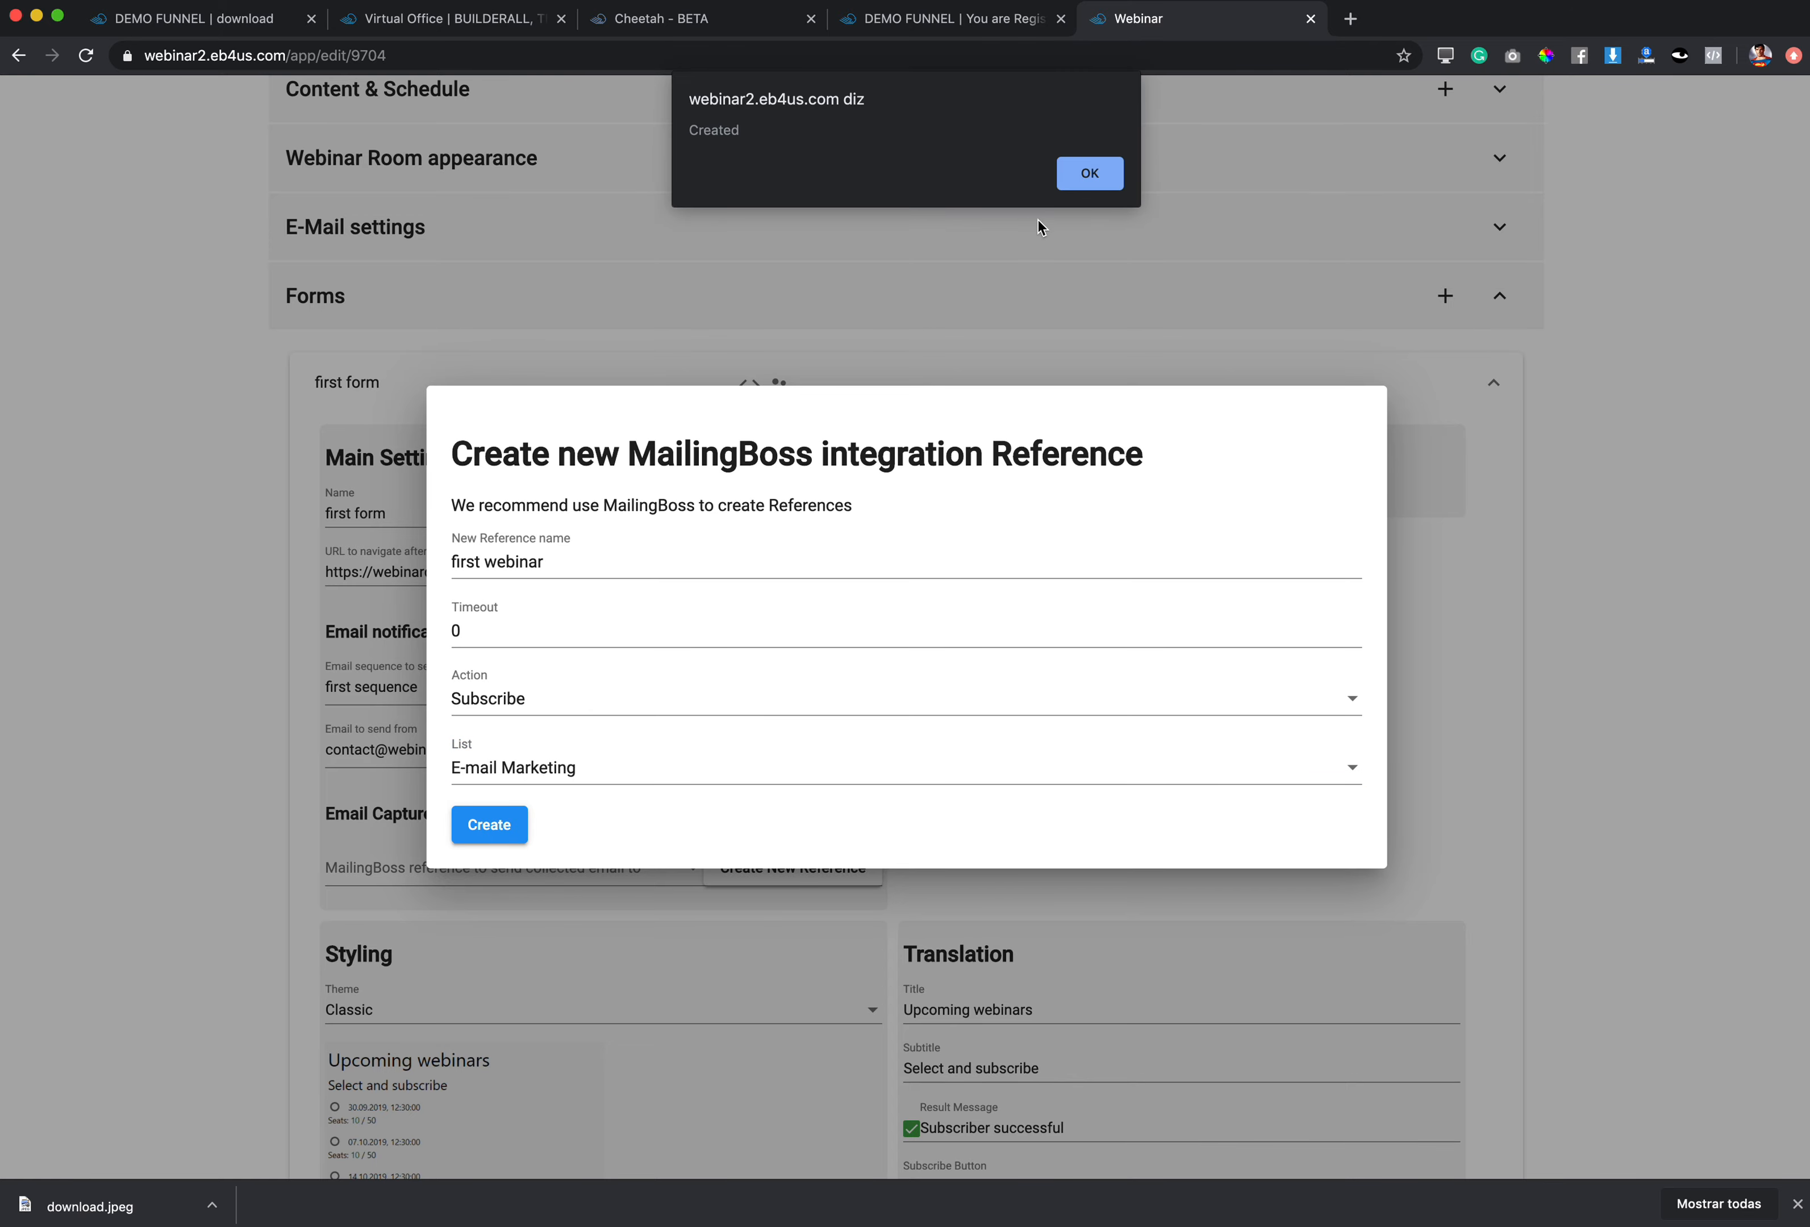
{"action": "left_click", "coordinate": [1093, 178]}
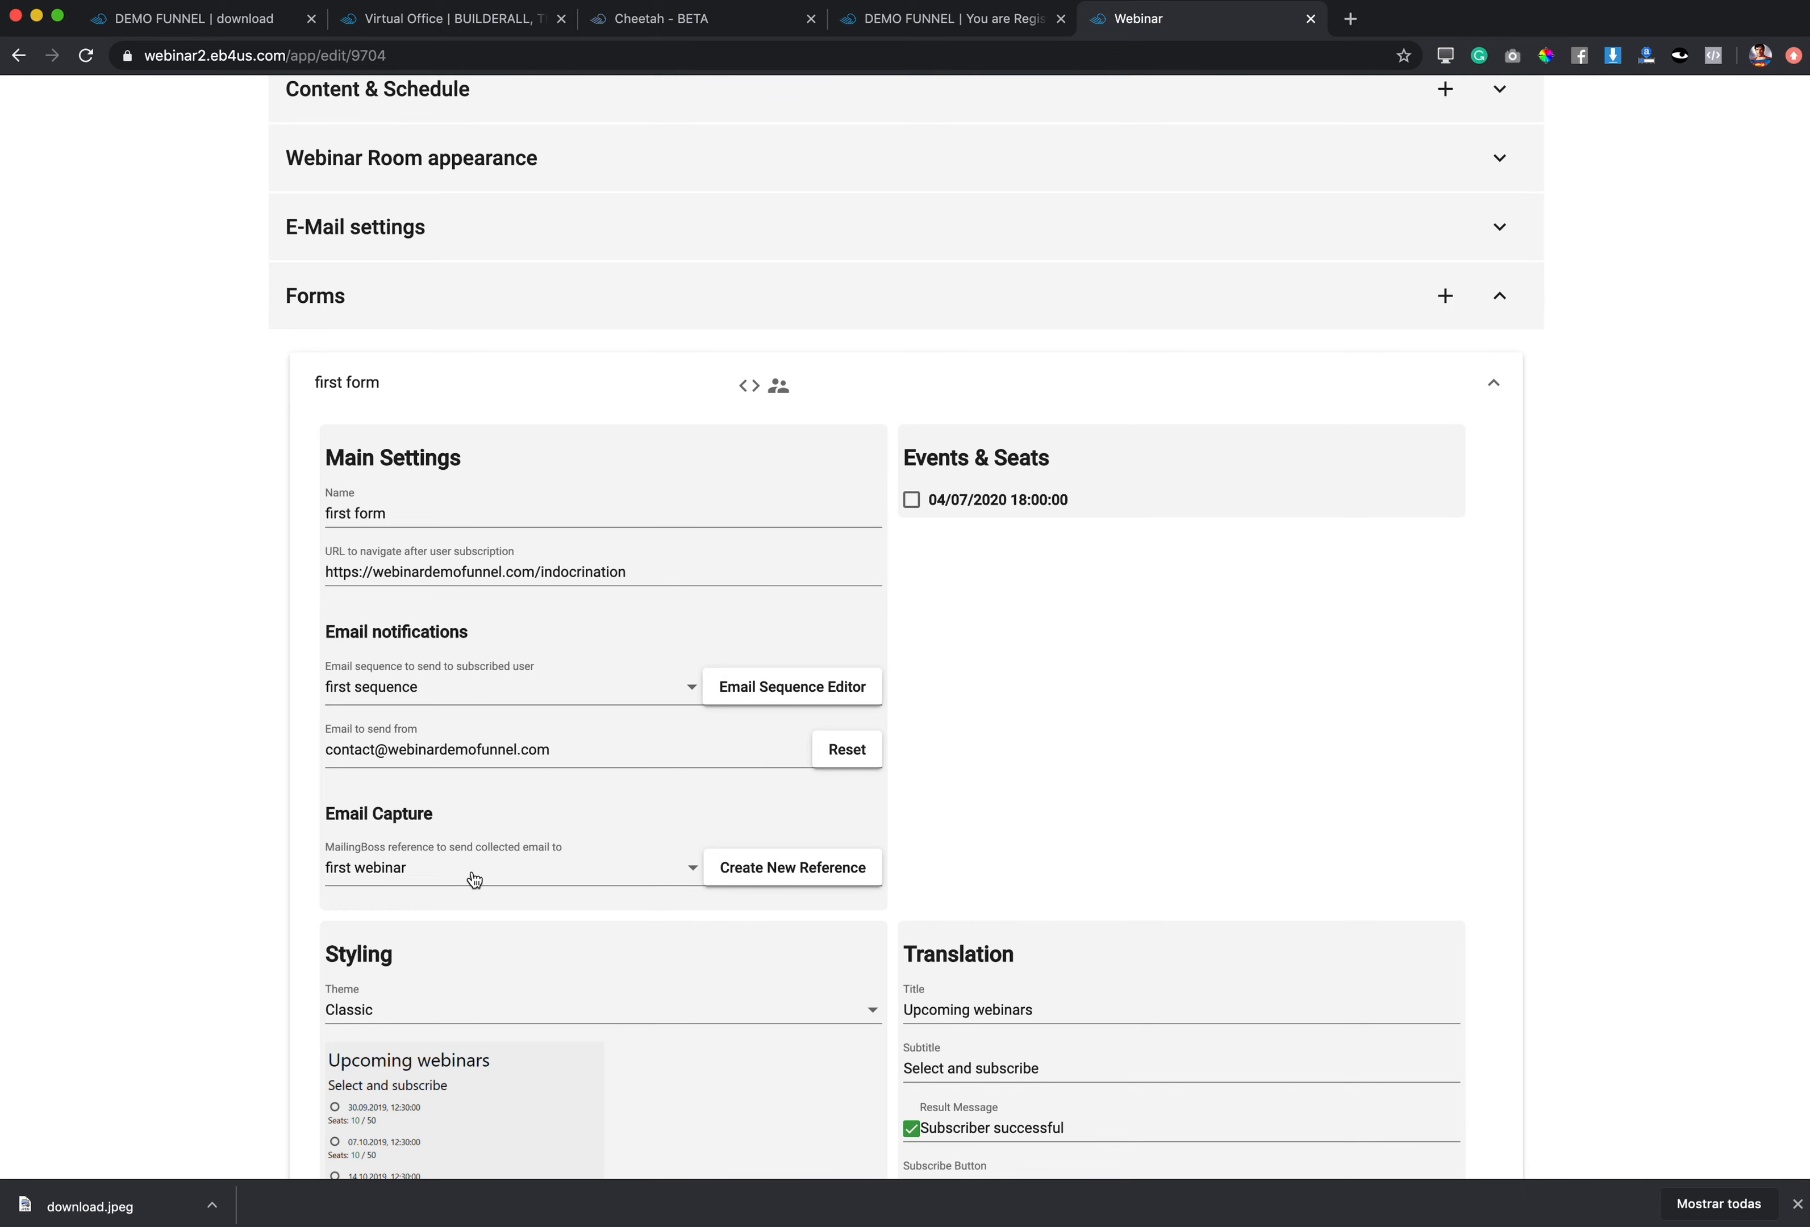
Step: Enable the 04/07/2020 18:00 event on the form and set its free seats to 11
{"action": "scroll", "coordinate": [473, 878], "scroll_direction": "down", "scroll_amount": 5}
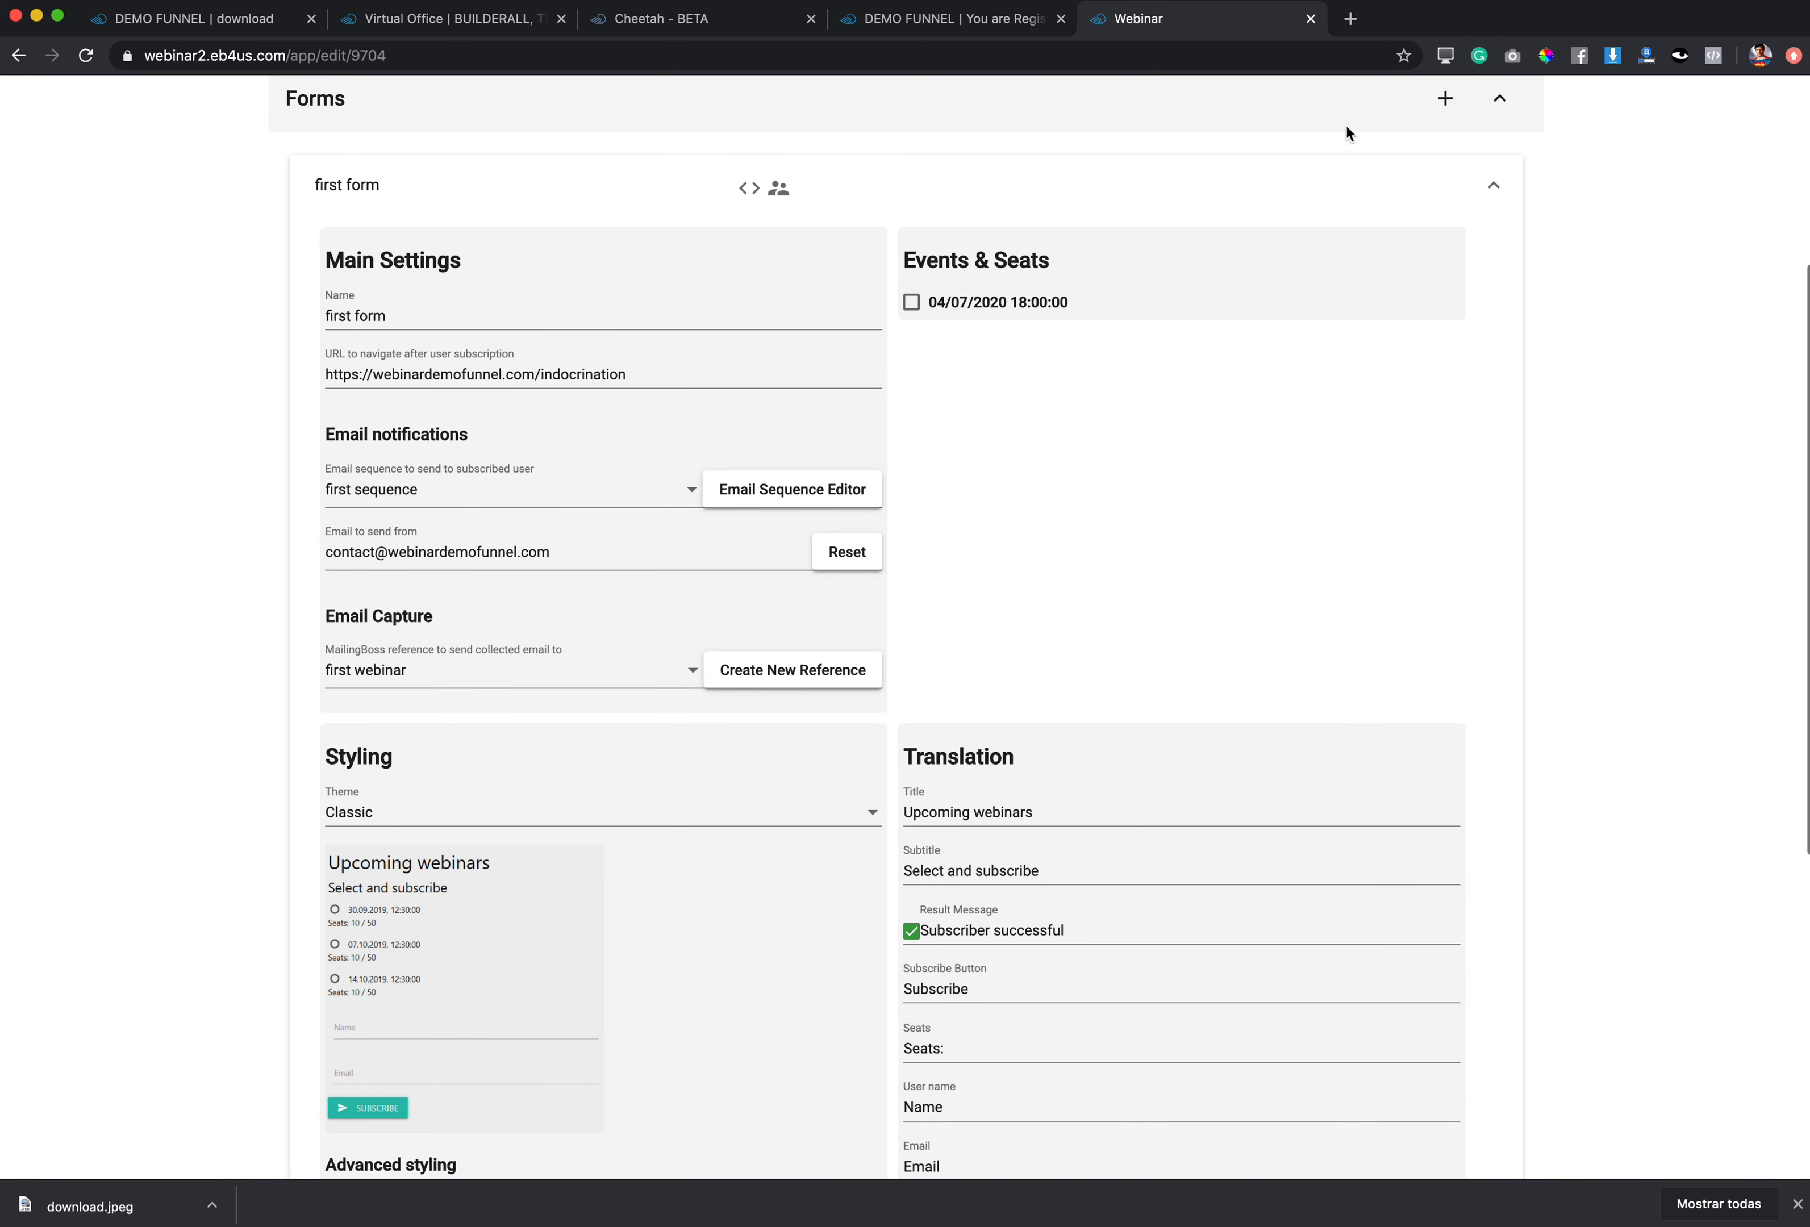
{"action": "left_click", "coordinate": [911, 305]}
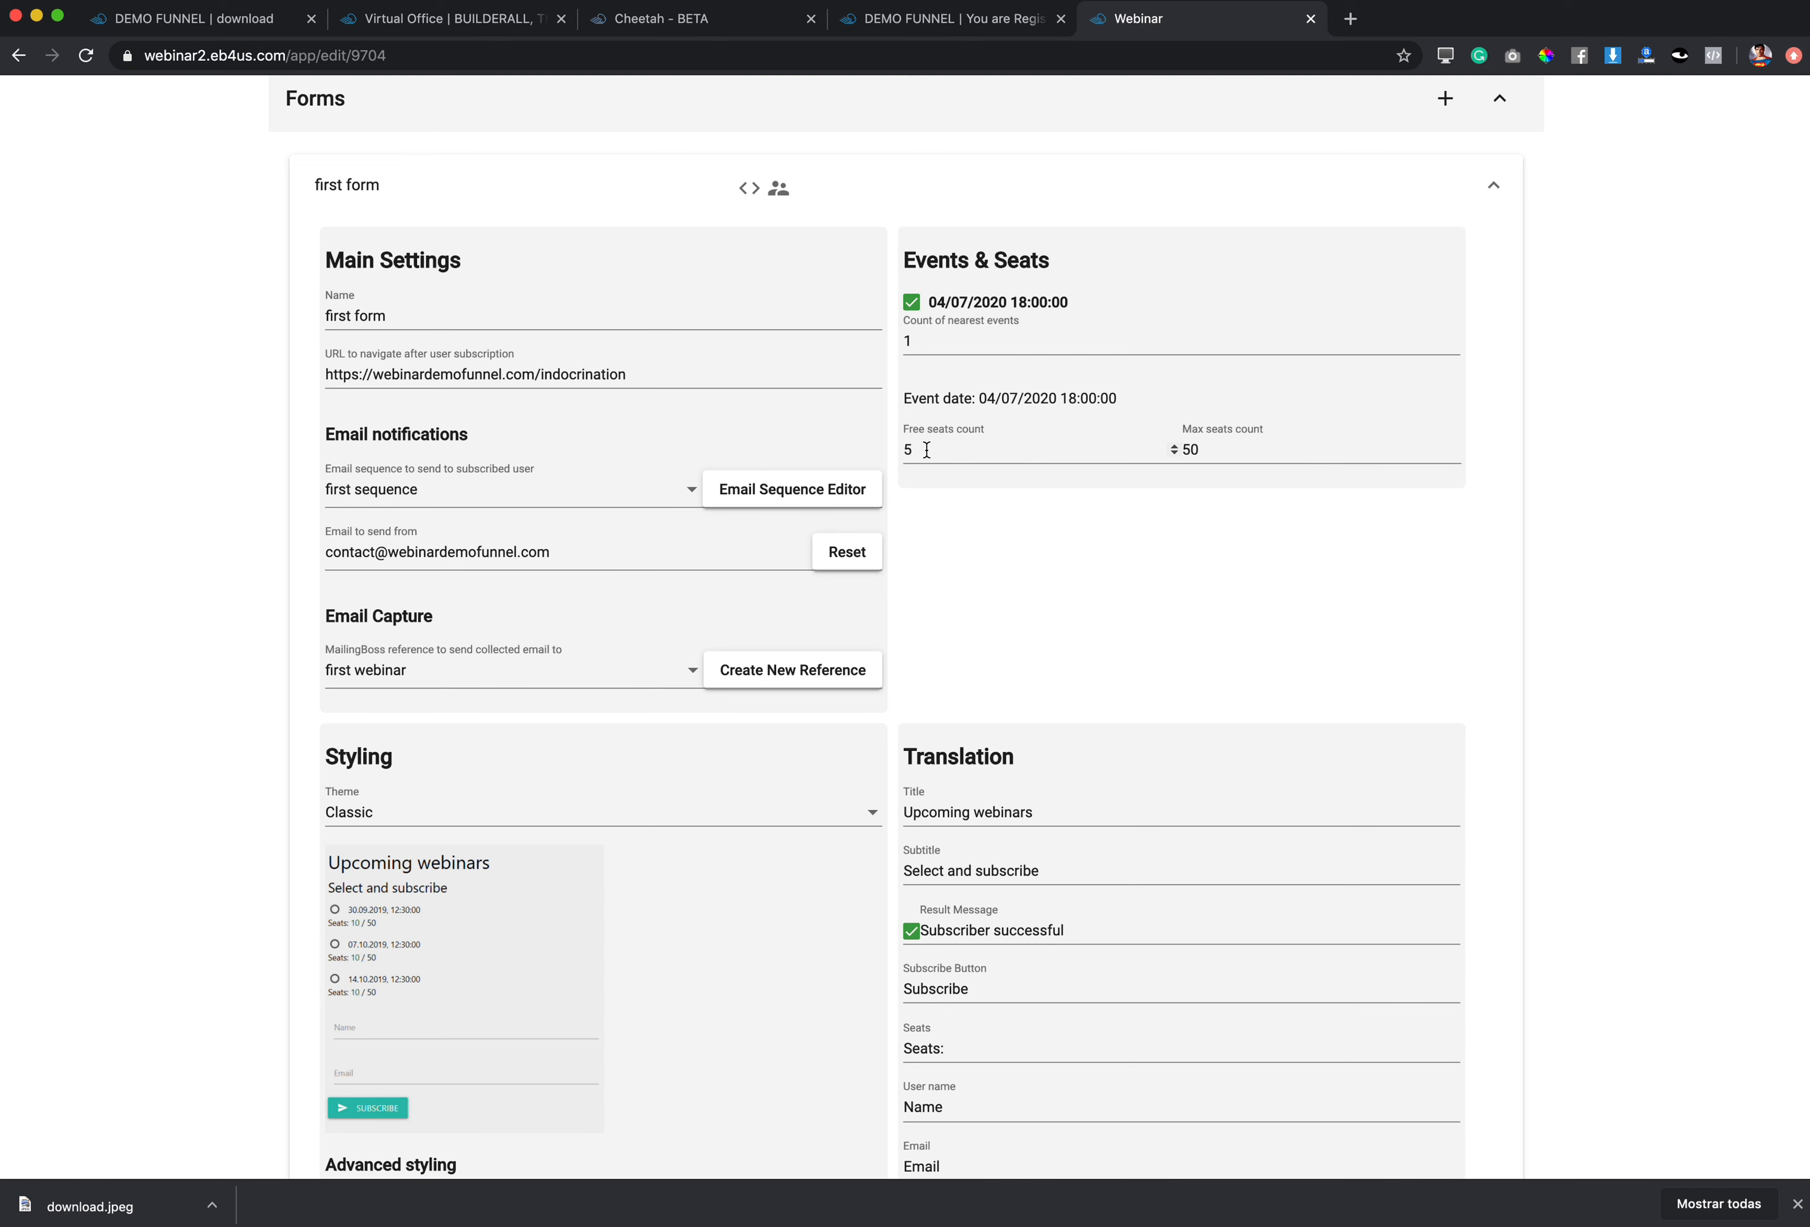
{"action": "double_click", "coordinate": [899, 448]}
{"action": "type", "text": "10"}
{"action": "left_click_drag", "start_coordinate": [1225, 444], "coordinate": [1185, 446]}
{"action": "left_click_drag", "start_coordinate": [970, 452], "coordinate": [894, 454]}
{"action": "type", "text": "11"}
{"action": "left_click", "coordinate": [1065, 566]}
{"action": "scroll", "coordinate": [1059, 642], "scroll_direction": "down", "scroll_amount": 5}
{"action": "scroll", "coordinate": [1061, 639], "scroll_direction": "down", "scroll_amount": 3}
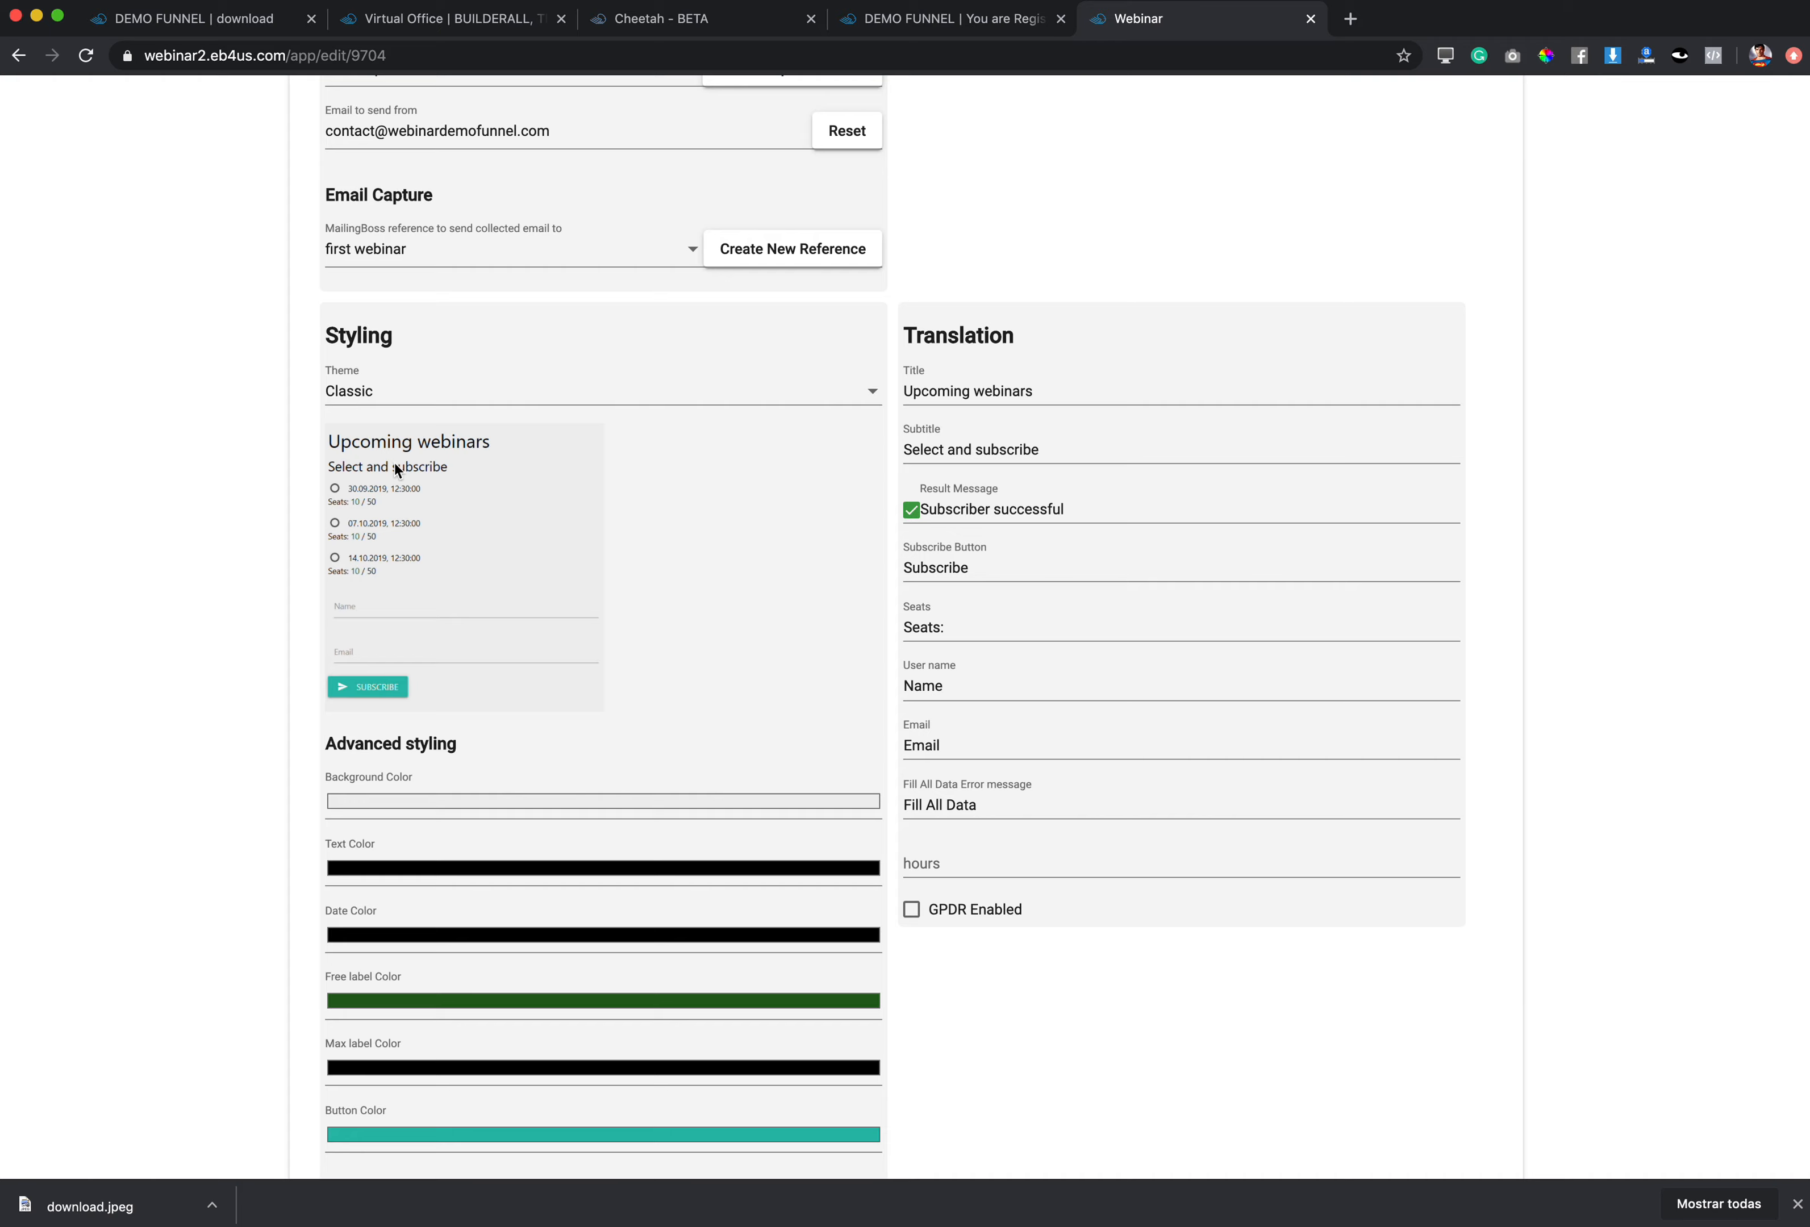
{"action": "left_click", "coordinate": [876, 399]}
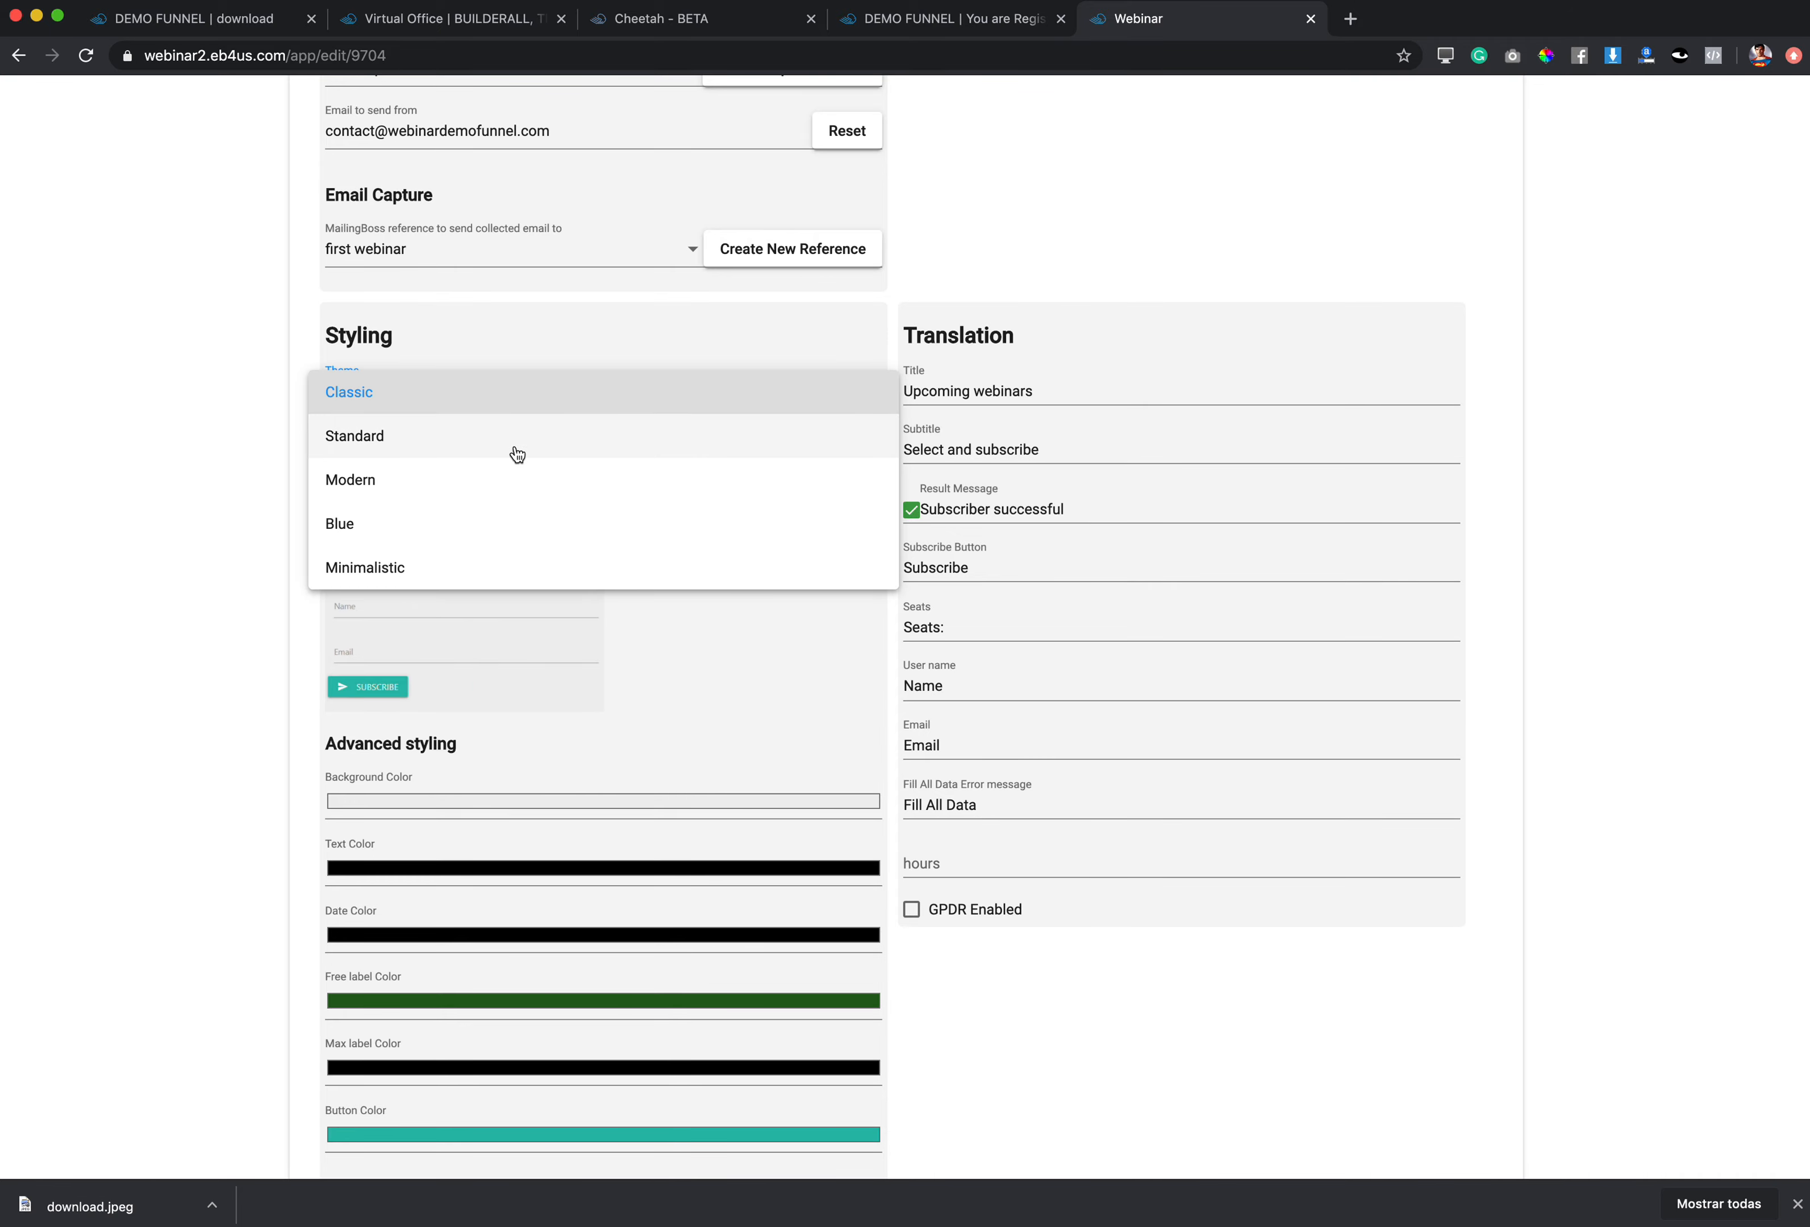
{"action": "left_click", "coordinate": [513, 437]}
{"action": "left_click", "coordinate": [867, 527]}
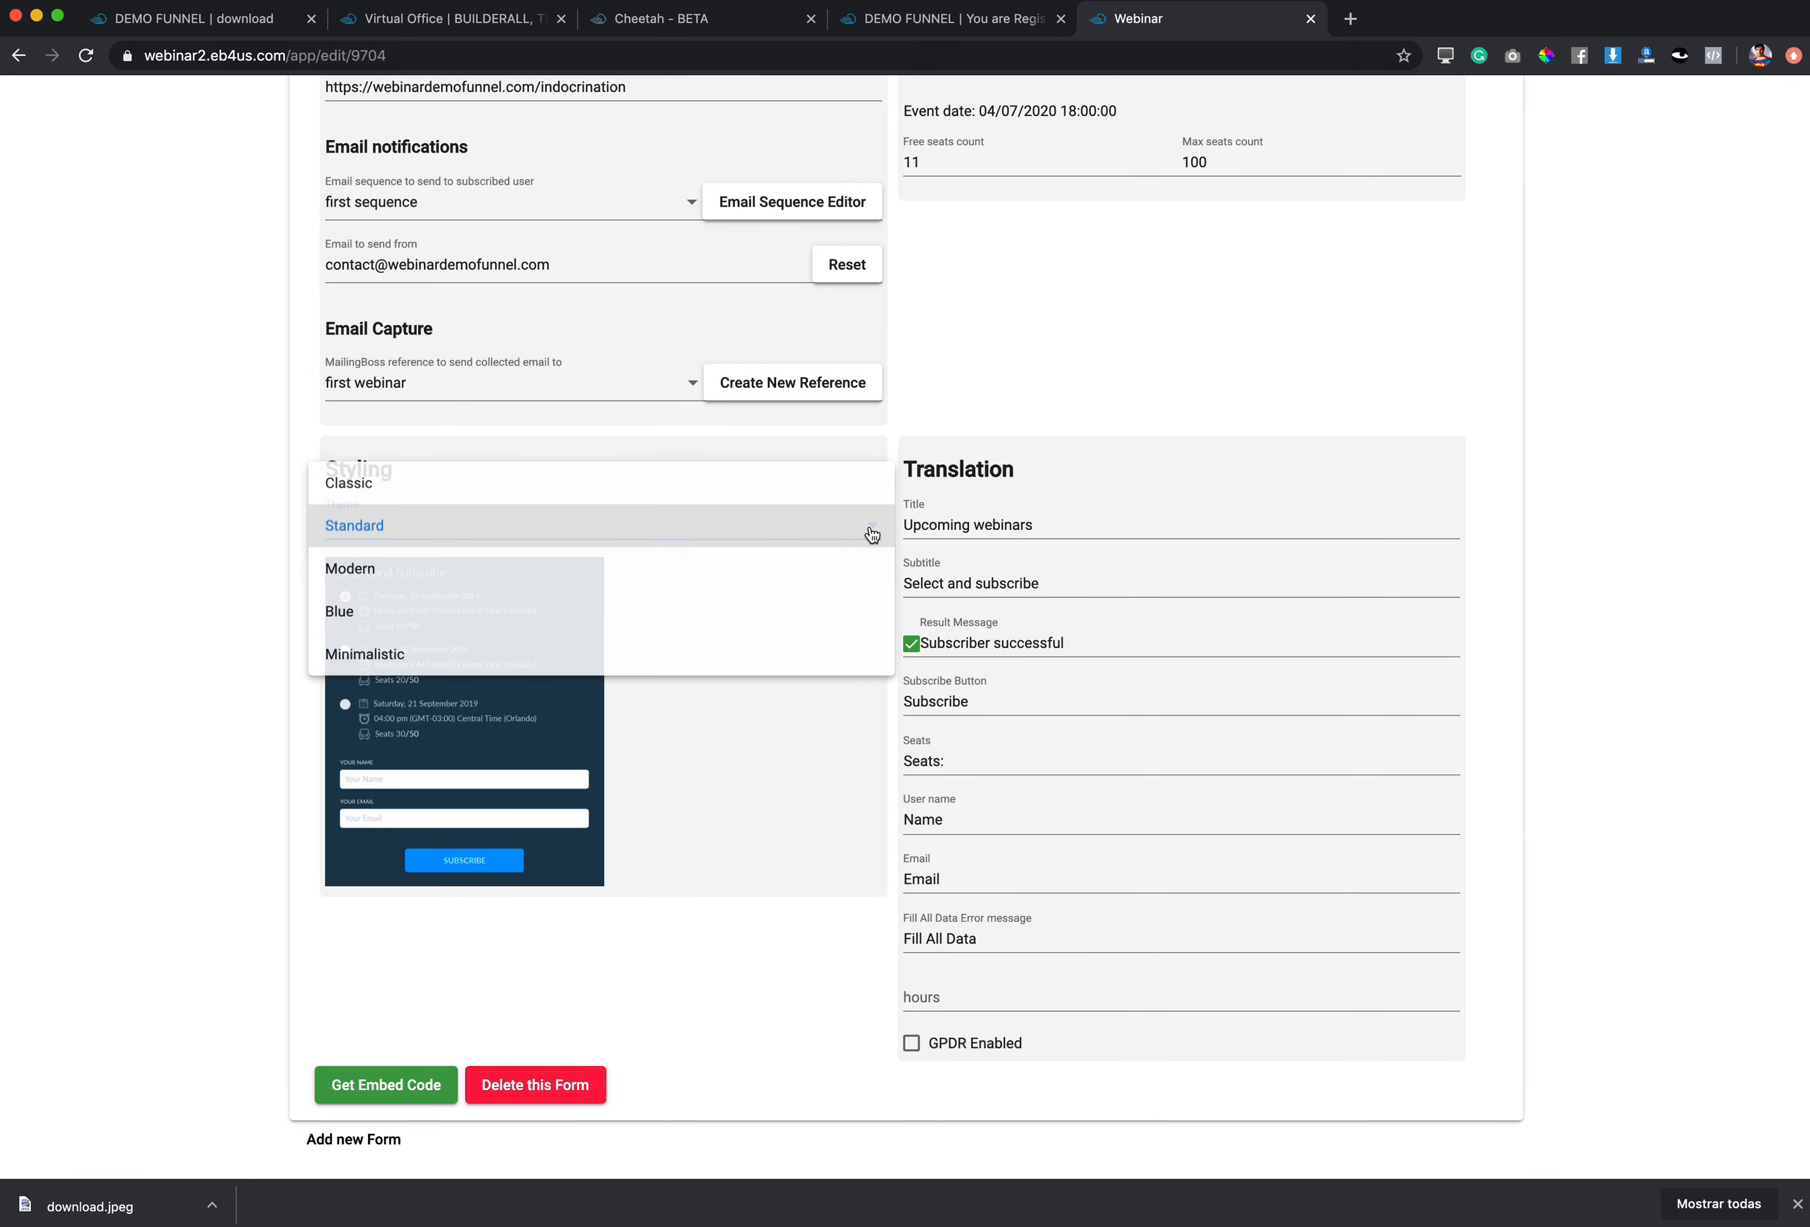
{"action": "left_click", "coordinate": [610, 569]}
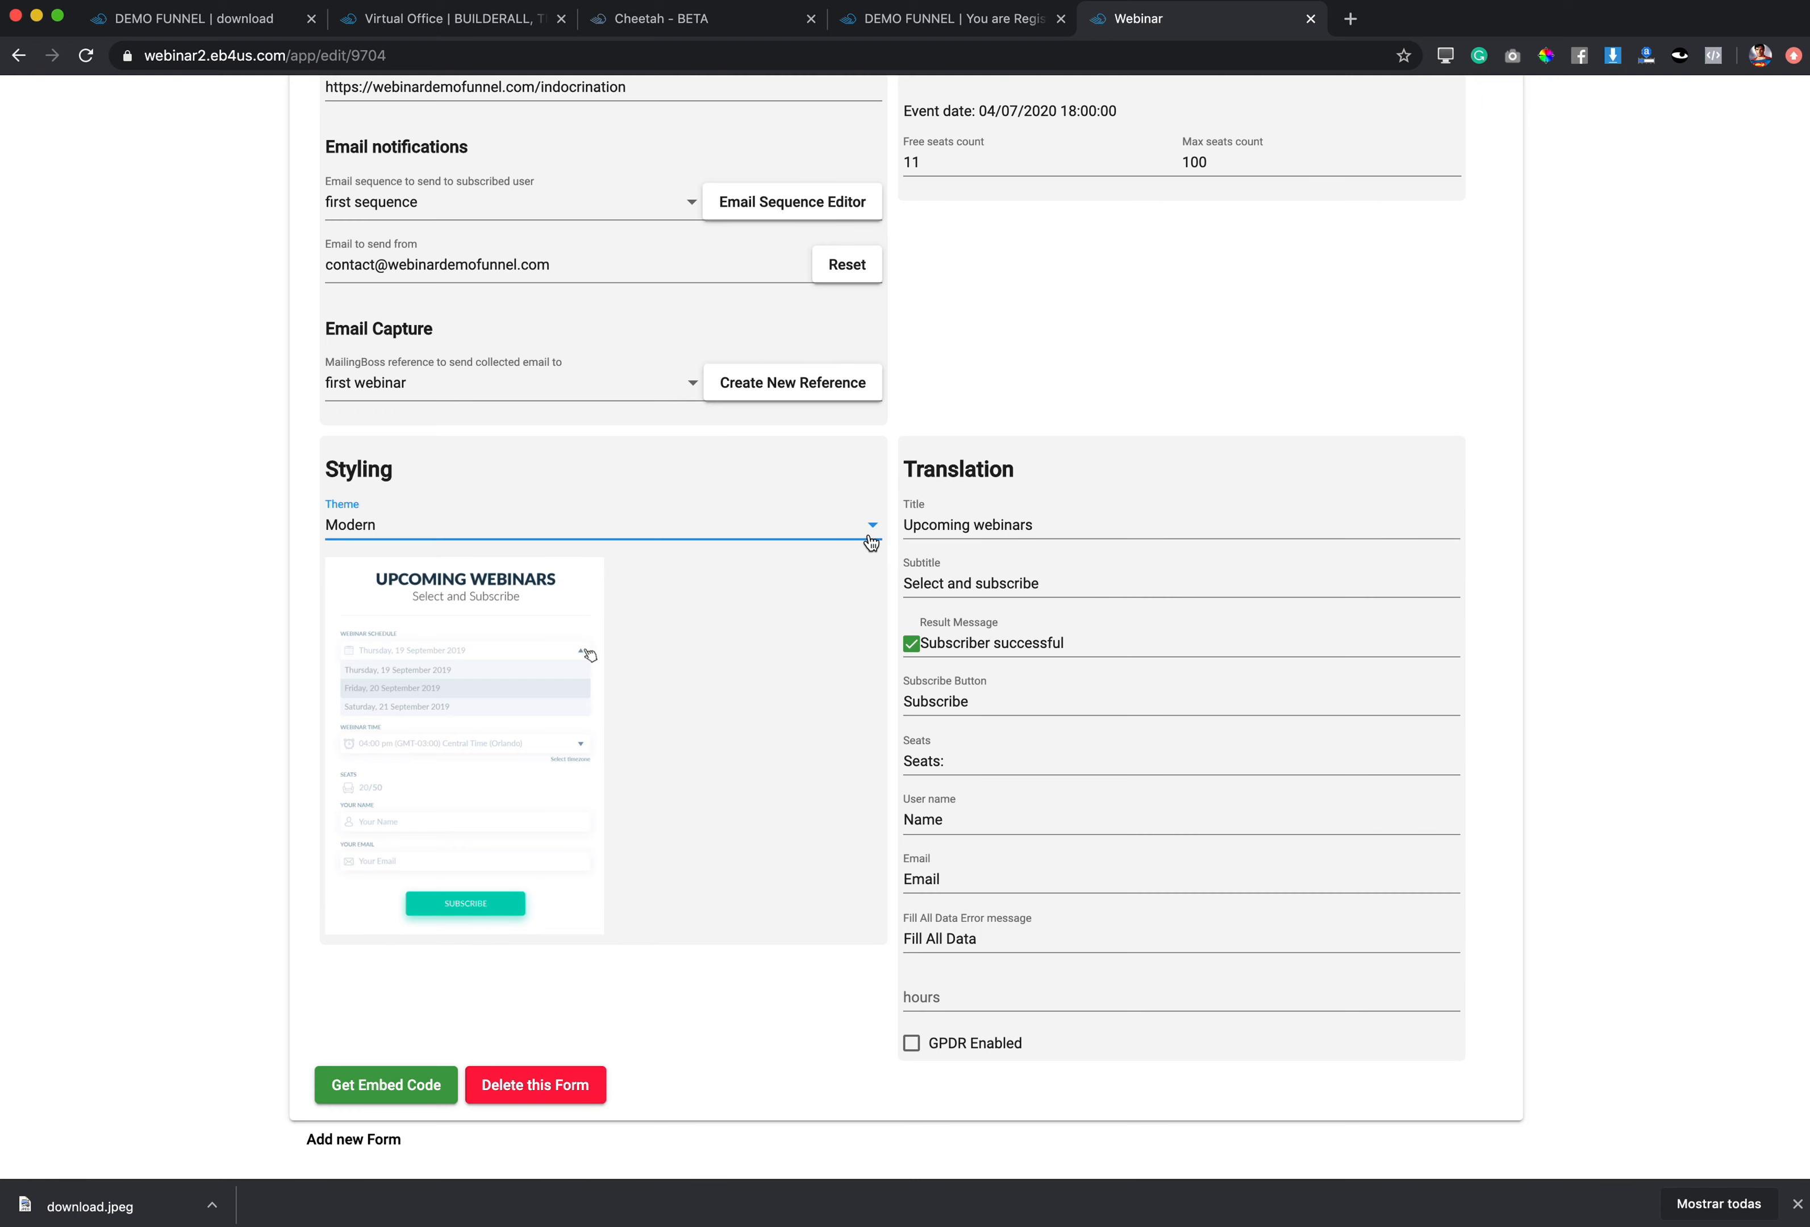
{"action": "left_click", "coordinate": [869, 526]}
{"action": "left_click", "coordinate": [563, 579]}
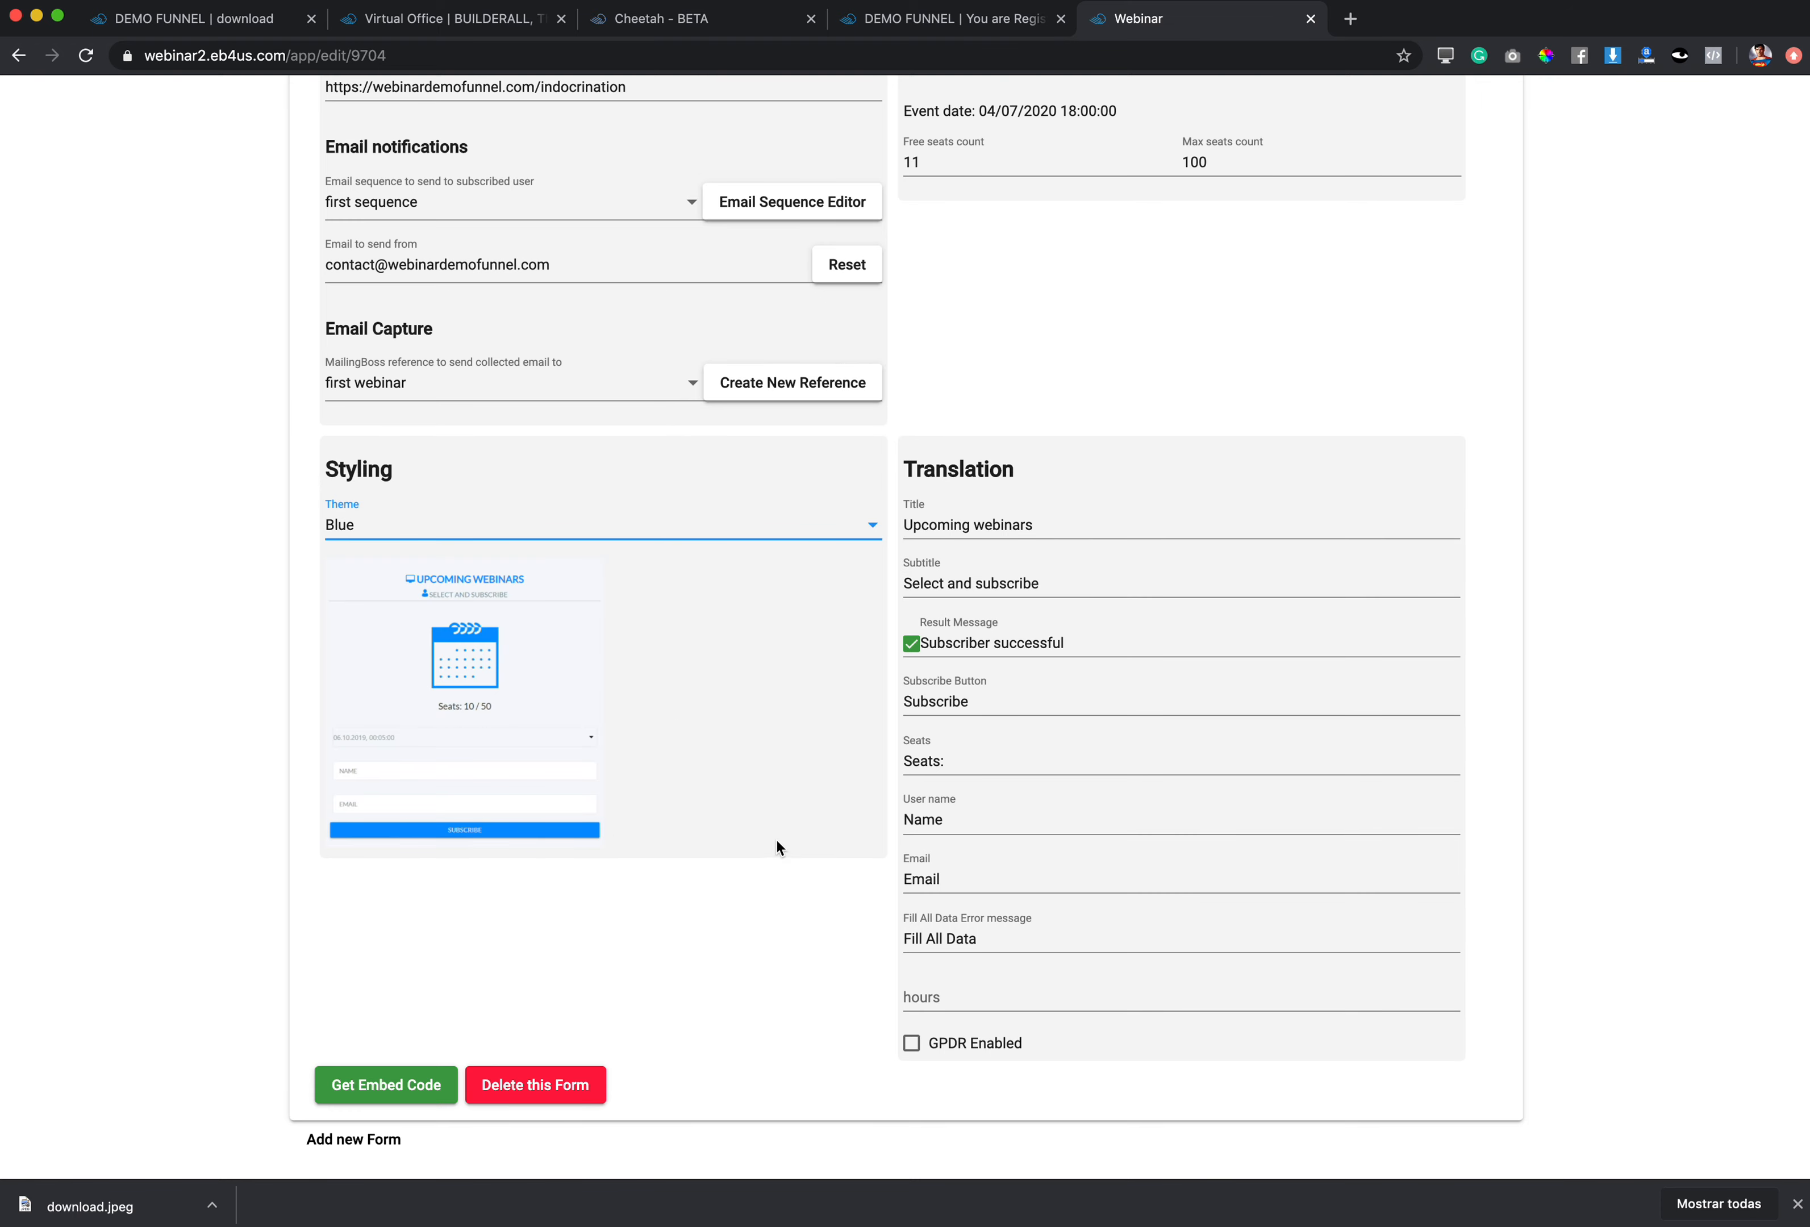
{"action": "scroll", "coordinate": [722, 740], "scroll_direction": "down", "scroll_amount": 1}
{"action": "scroll", "coordinate": [723, 740], "scroll_direction": "up", "scroll_amount": 5}
{"action": "scroll", "coordinate": [725, 738], "scroll_direction": "up", "scroll_amount": 3}
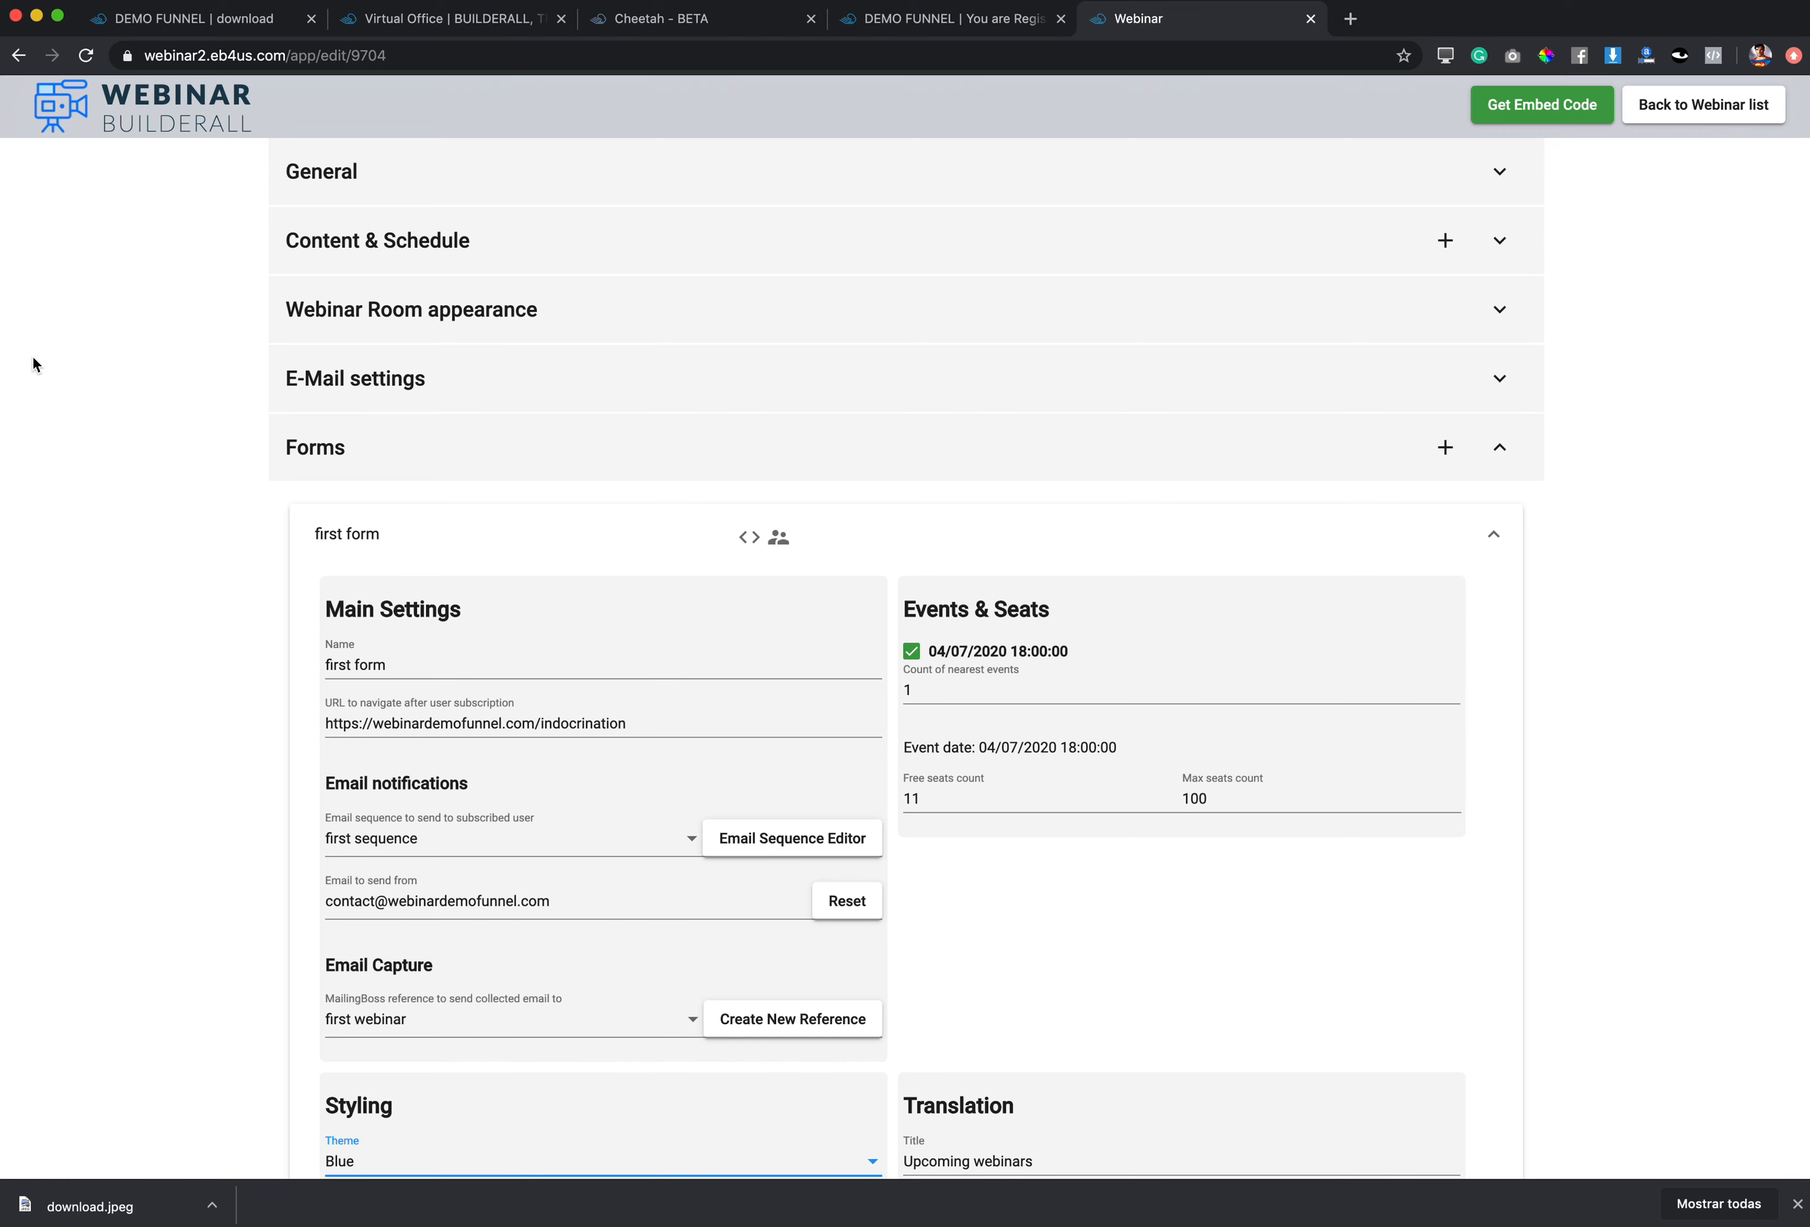
Step: Add a new webinar event on July 4, 2020 at 19:00
{"action": "left_click", "coordinate": [481, 245]}
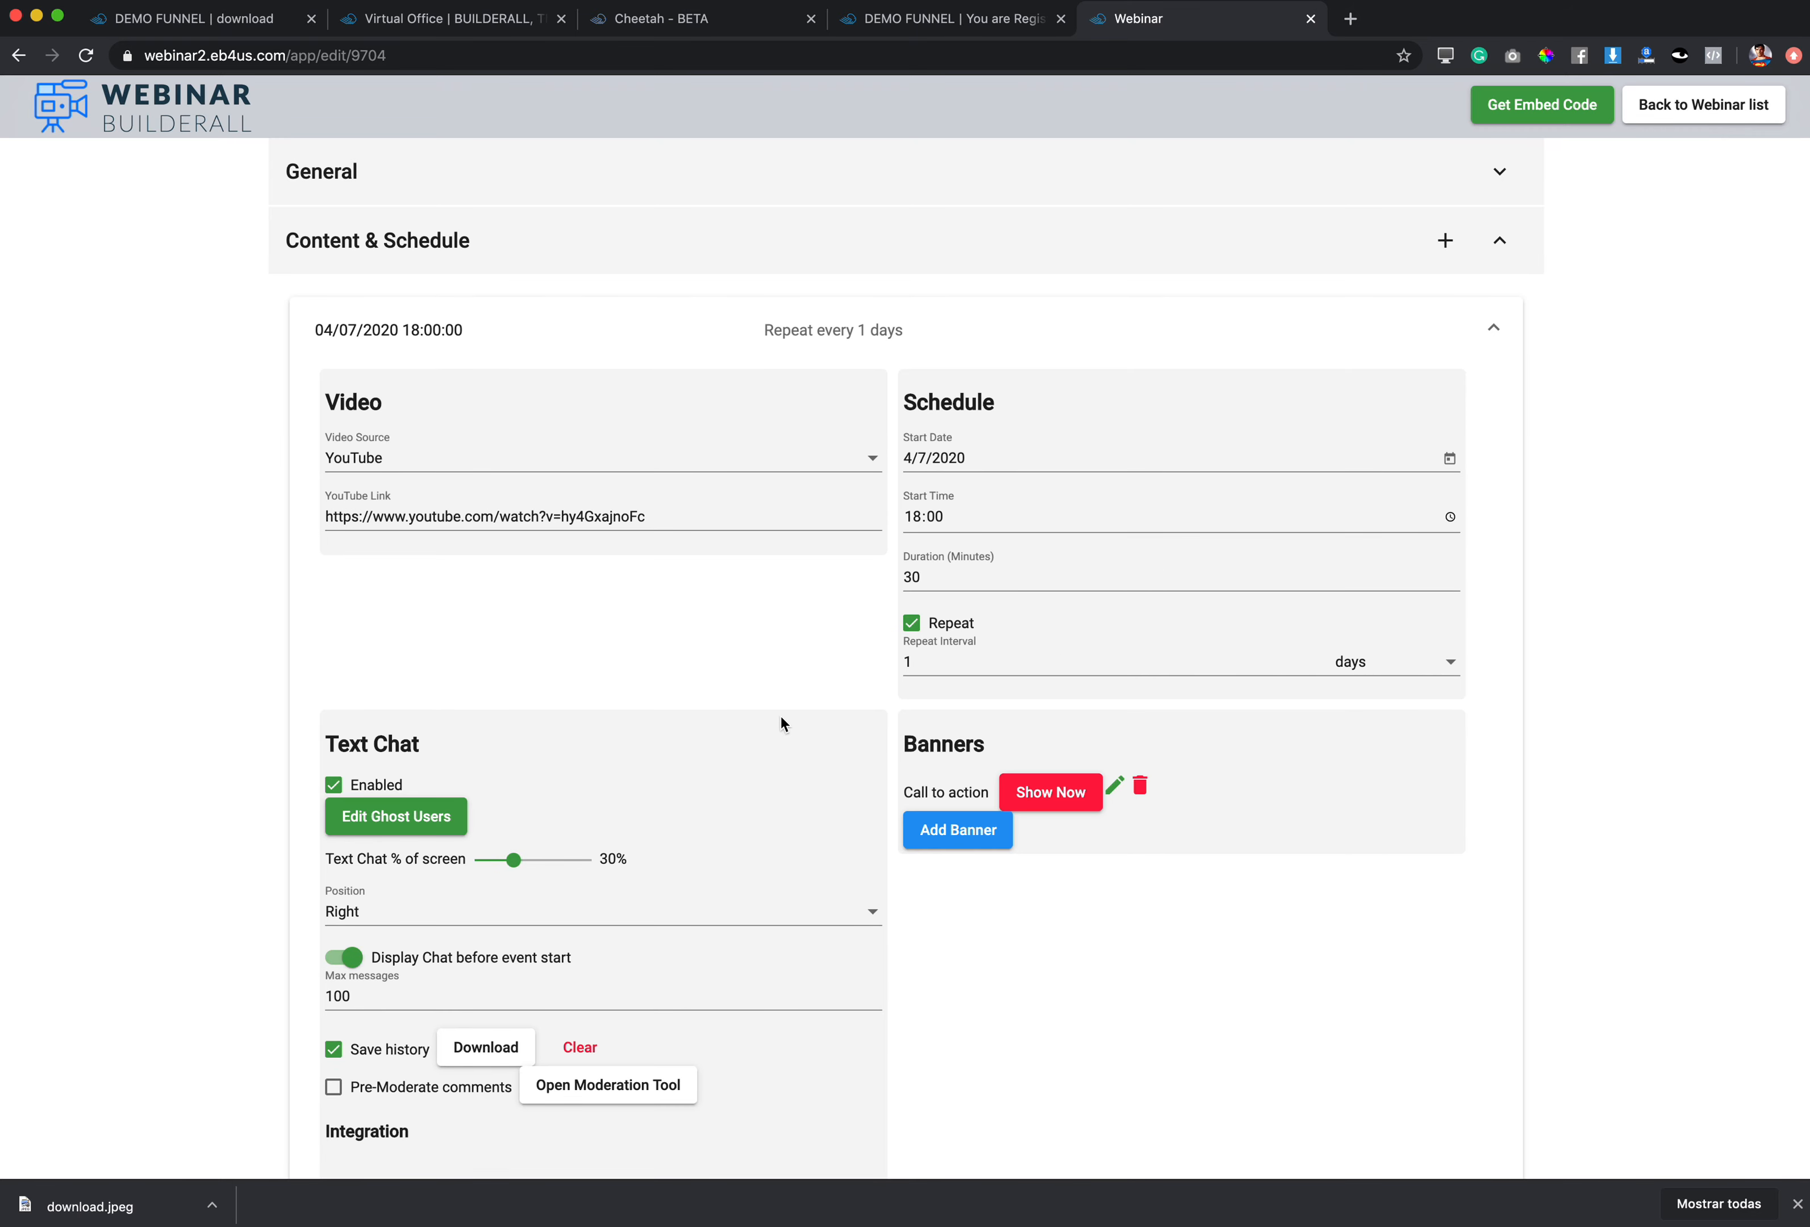
{"action": "scroll", "coordinate": [820, 751], "scroll_direction": "down", "scroll_amount": 5}
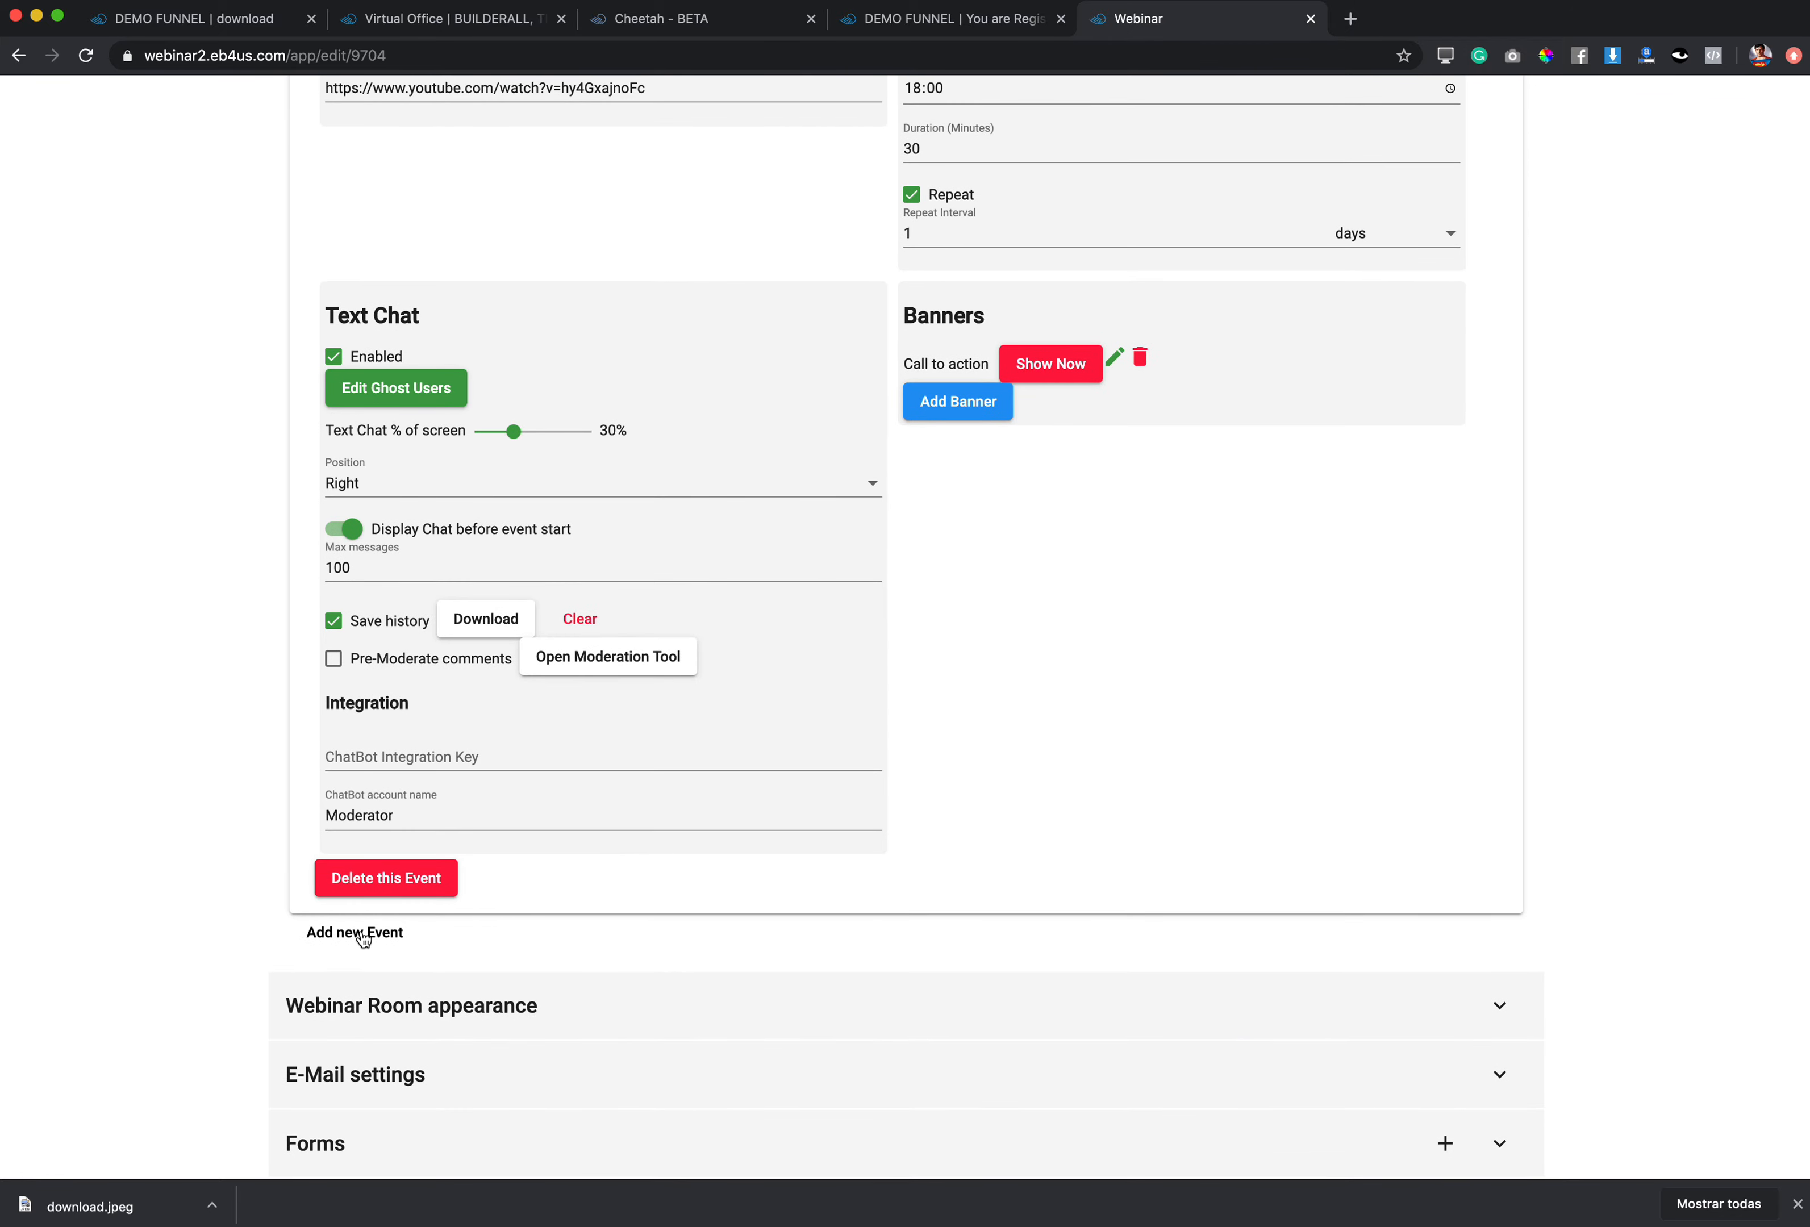
{"action": "left_click", "coordinate": [363, 935]}
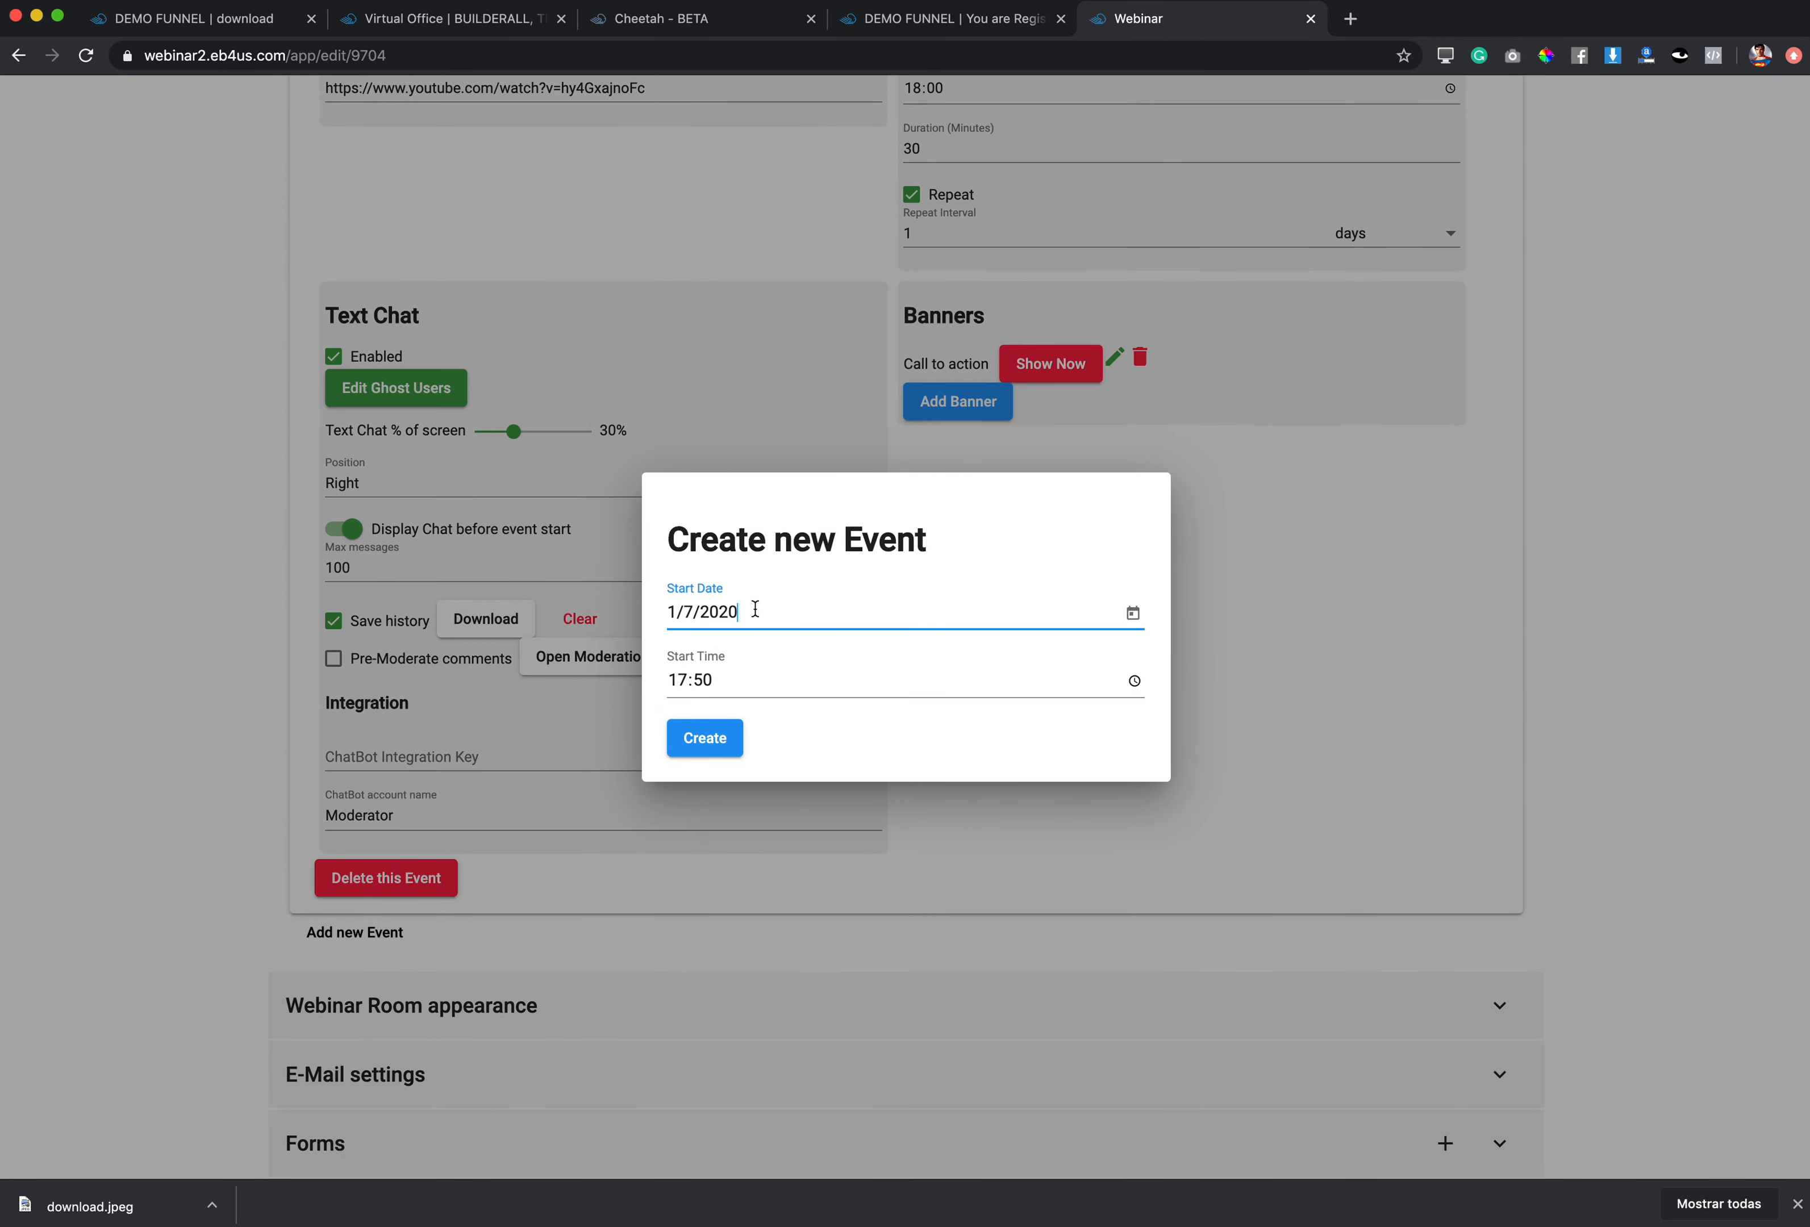
{"action": "left_click", "coordinate": [1133, 614]}
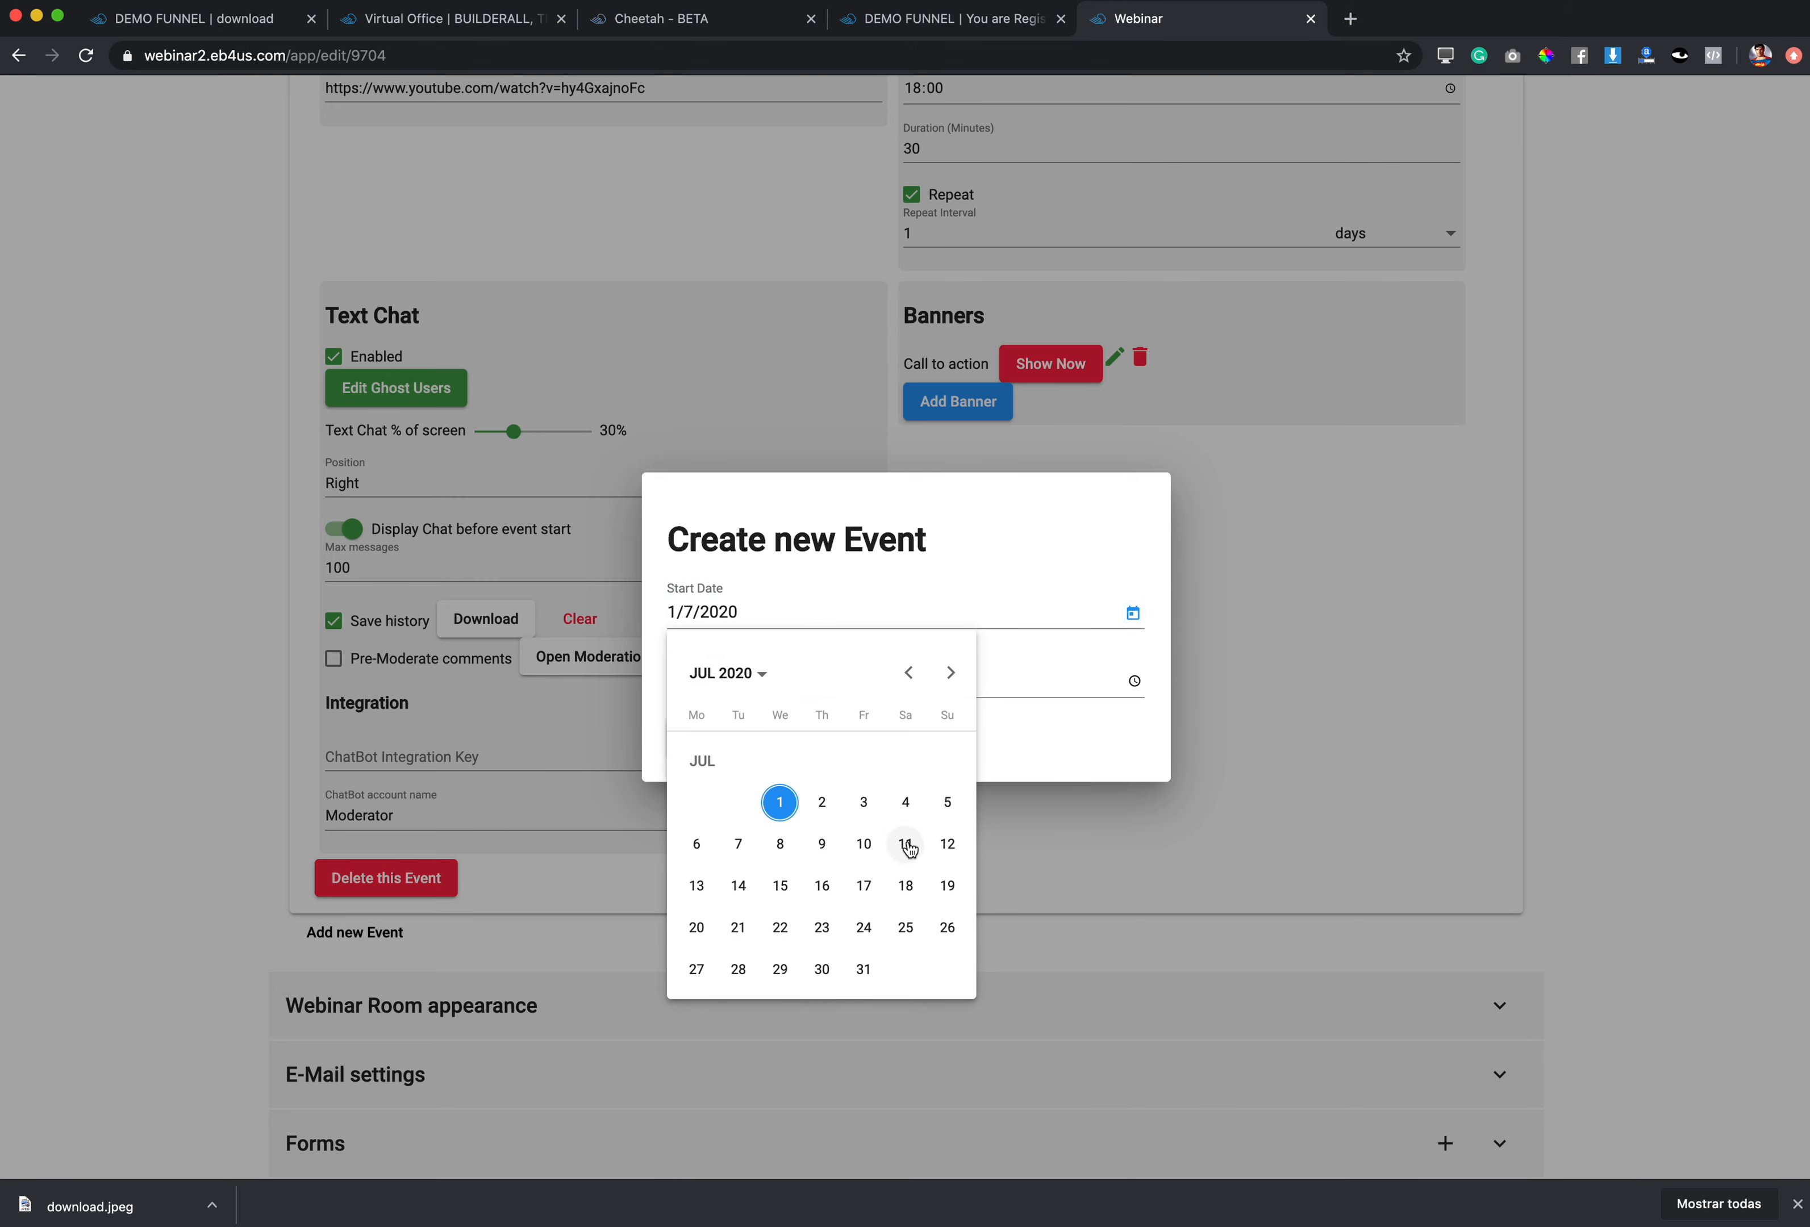
{"action": "left_click", "coordinate": [906, 814]}
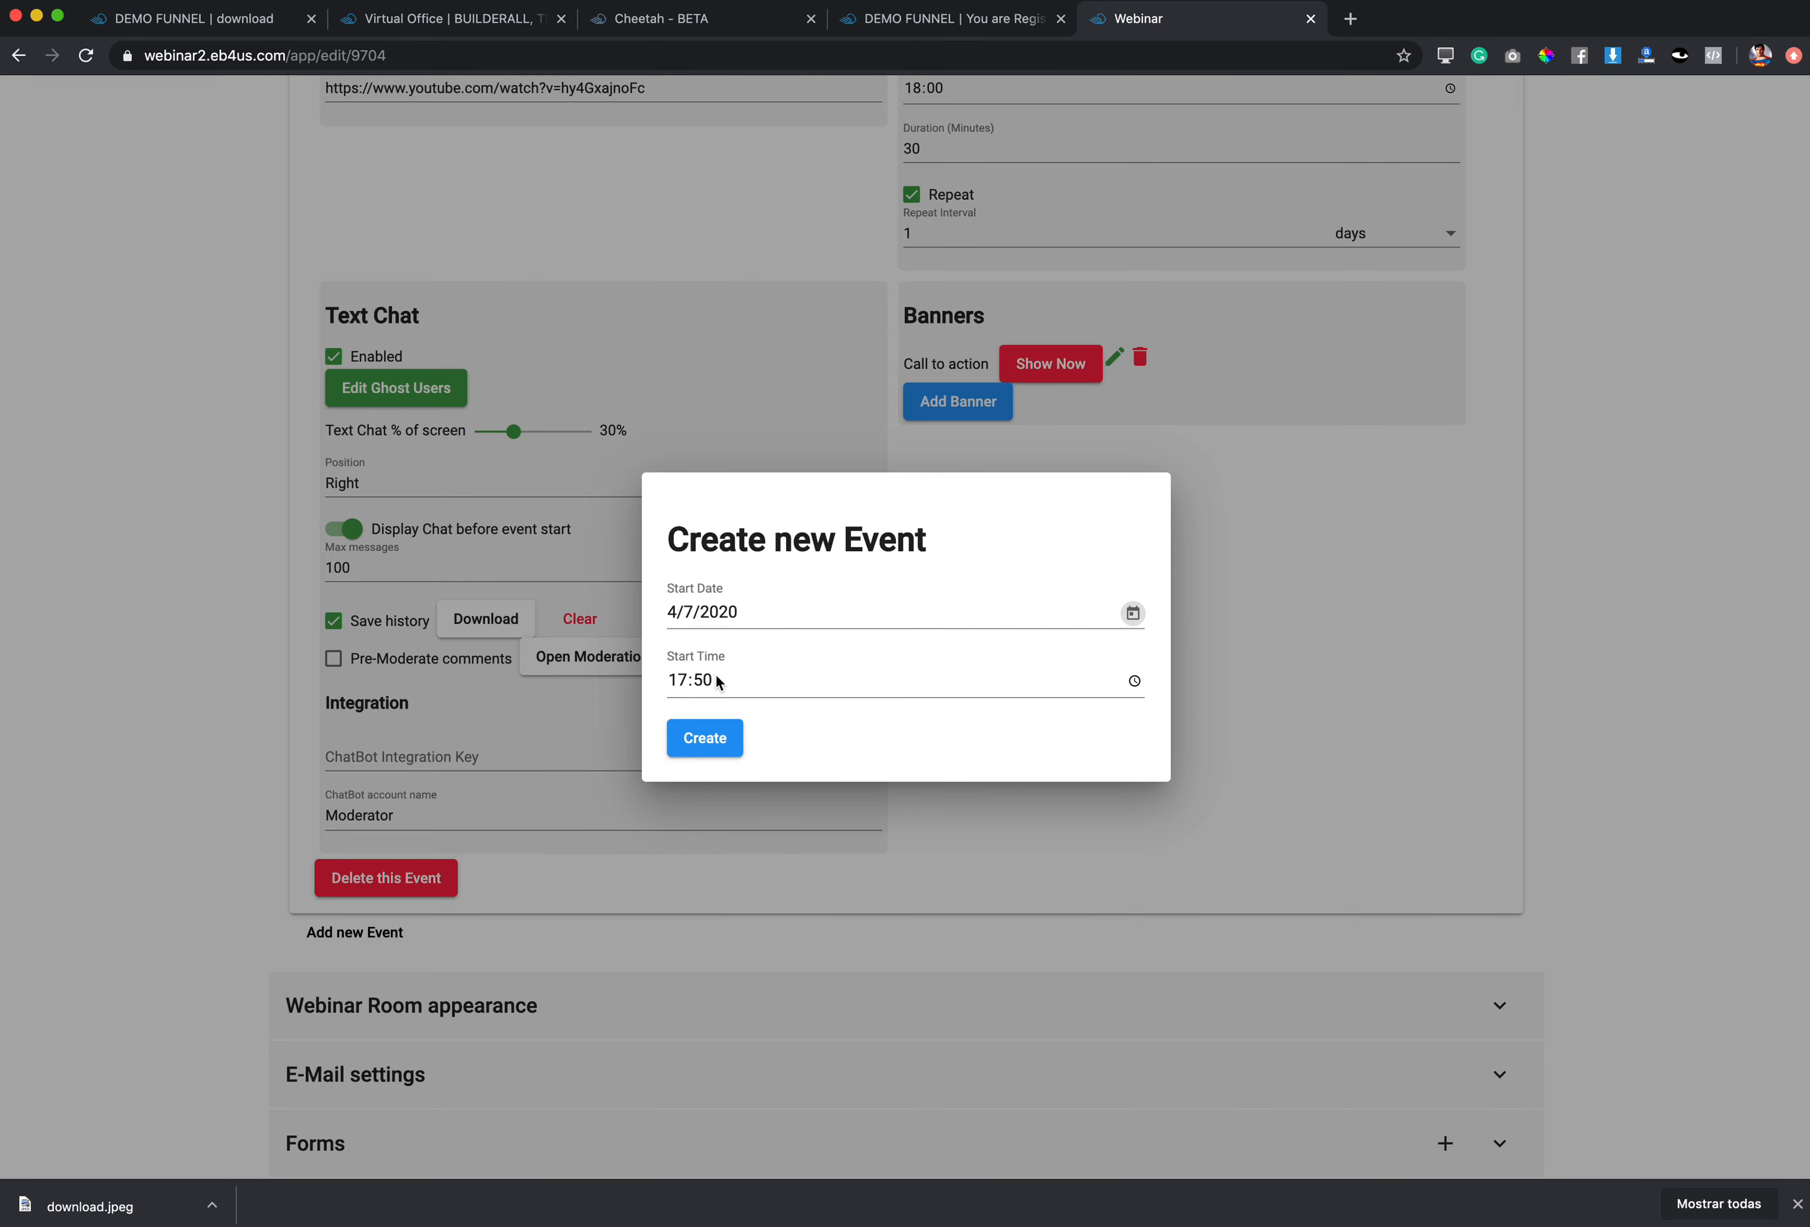
{"action": "left_click", "coordinate": [687, 684]}
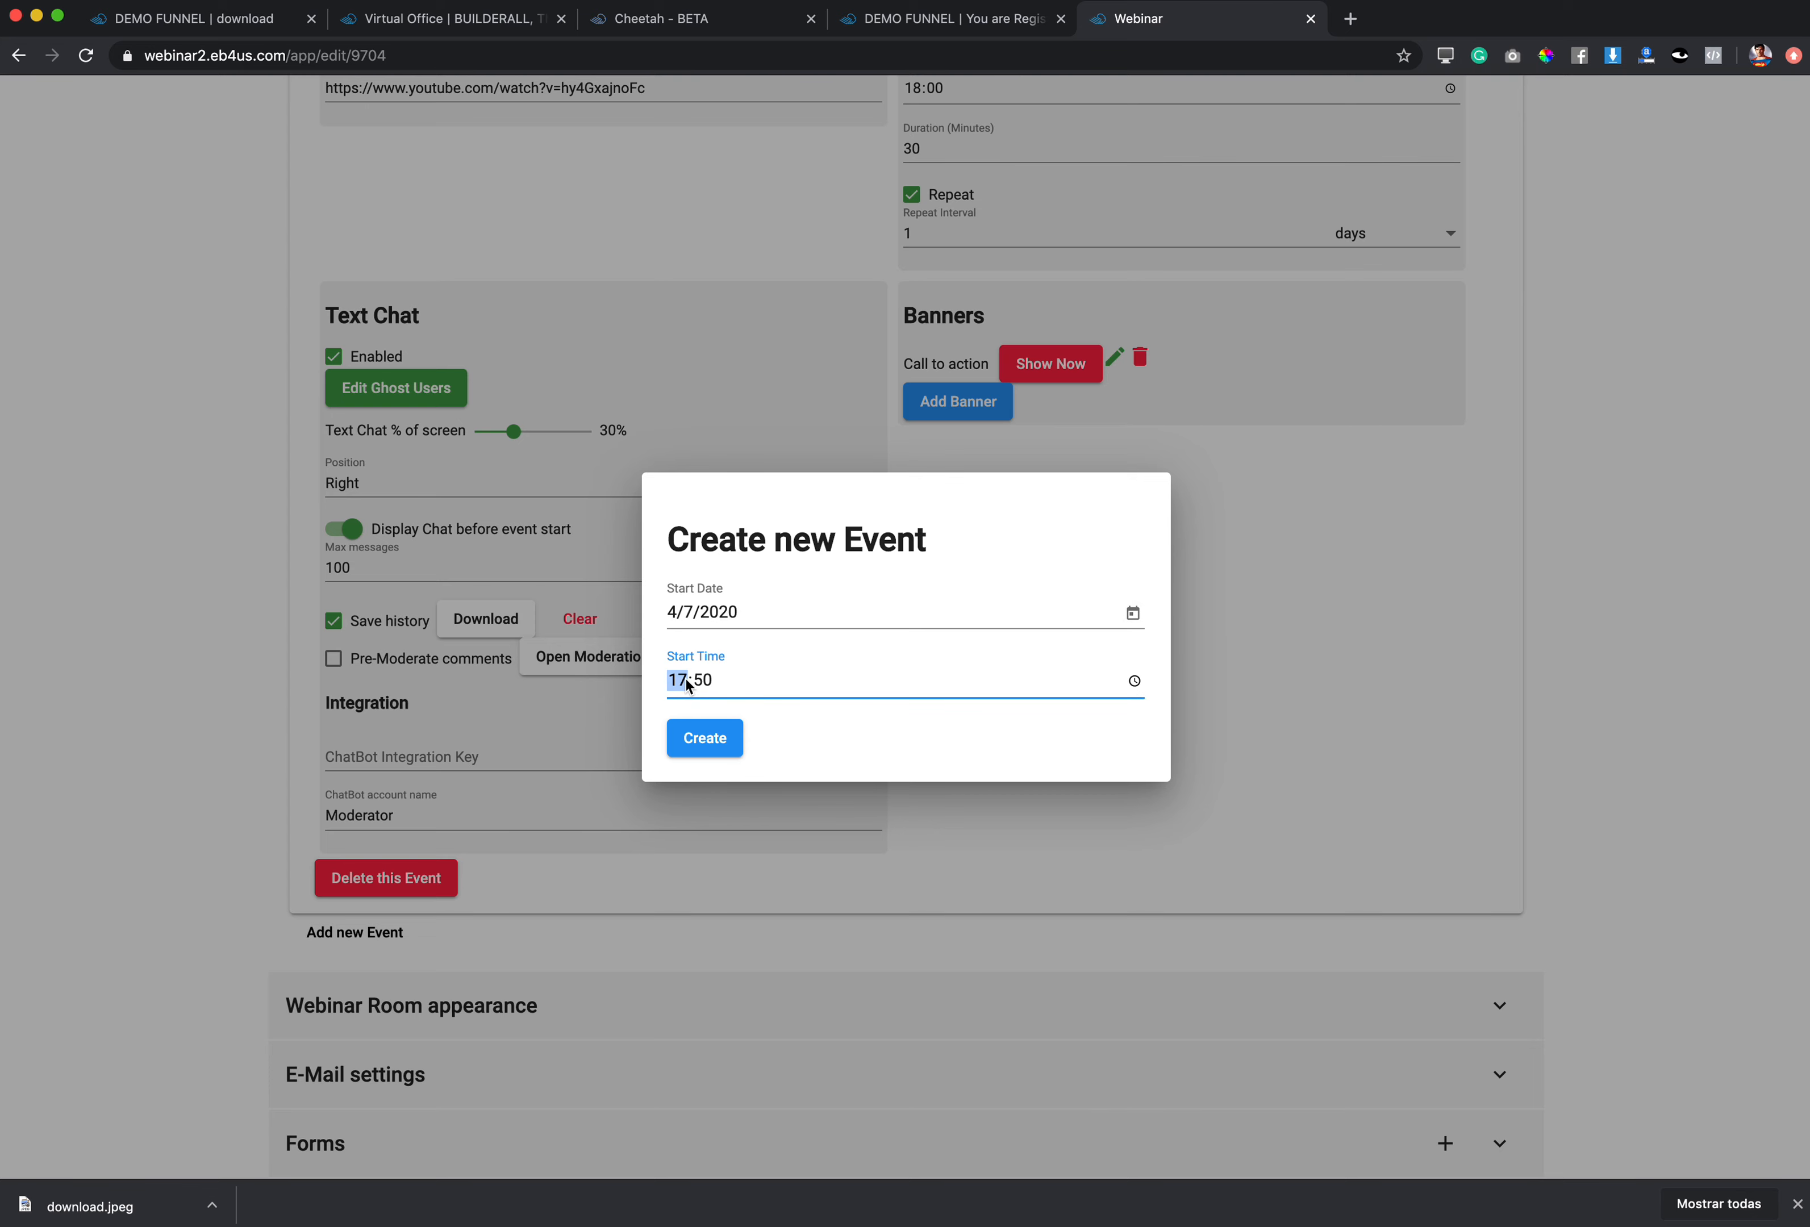
{"action": "type", "text": "19"}
{"action": "left_click", "coordinate": [708, 739]}
Step: Set the 19:00 event's duration to 30 and make it repeat in days
{"action": "scroll", "coordinate": [1204, 639], "scroll_direction": "up", "scroll_amount": 4}
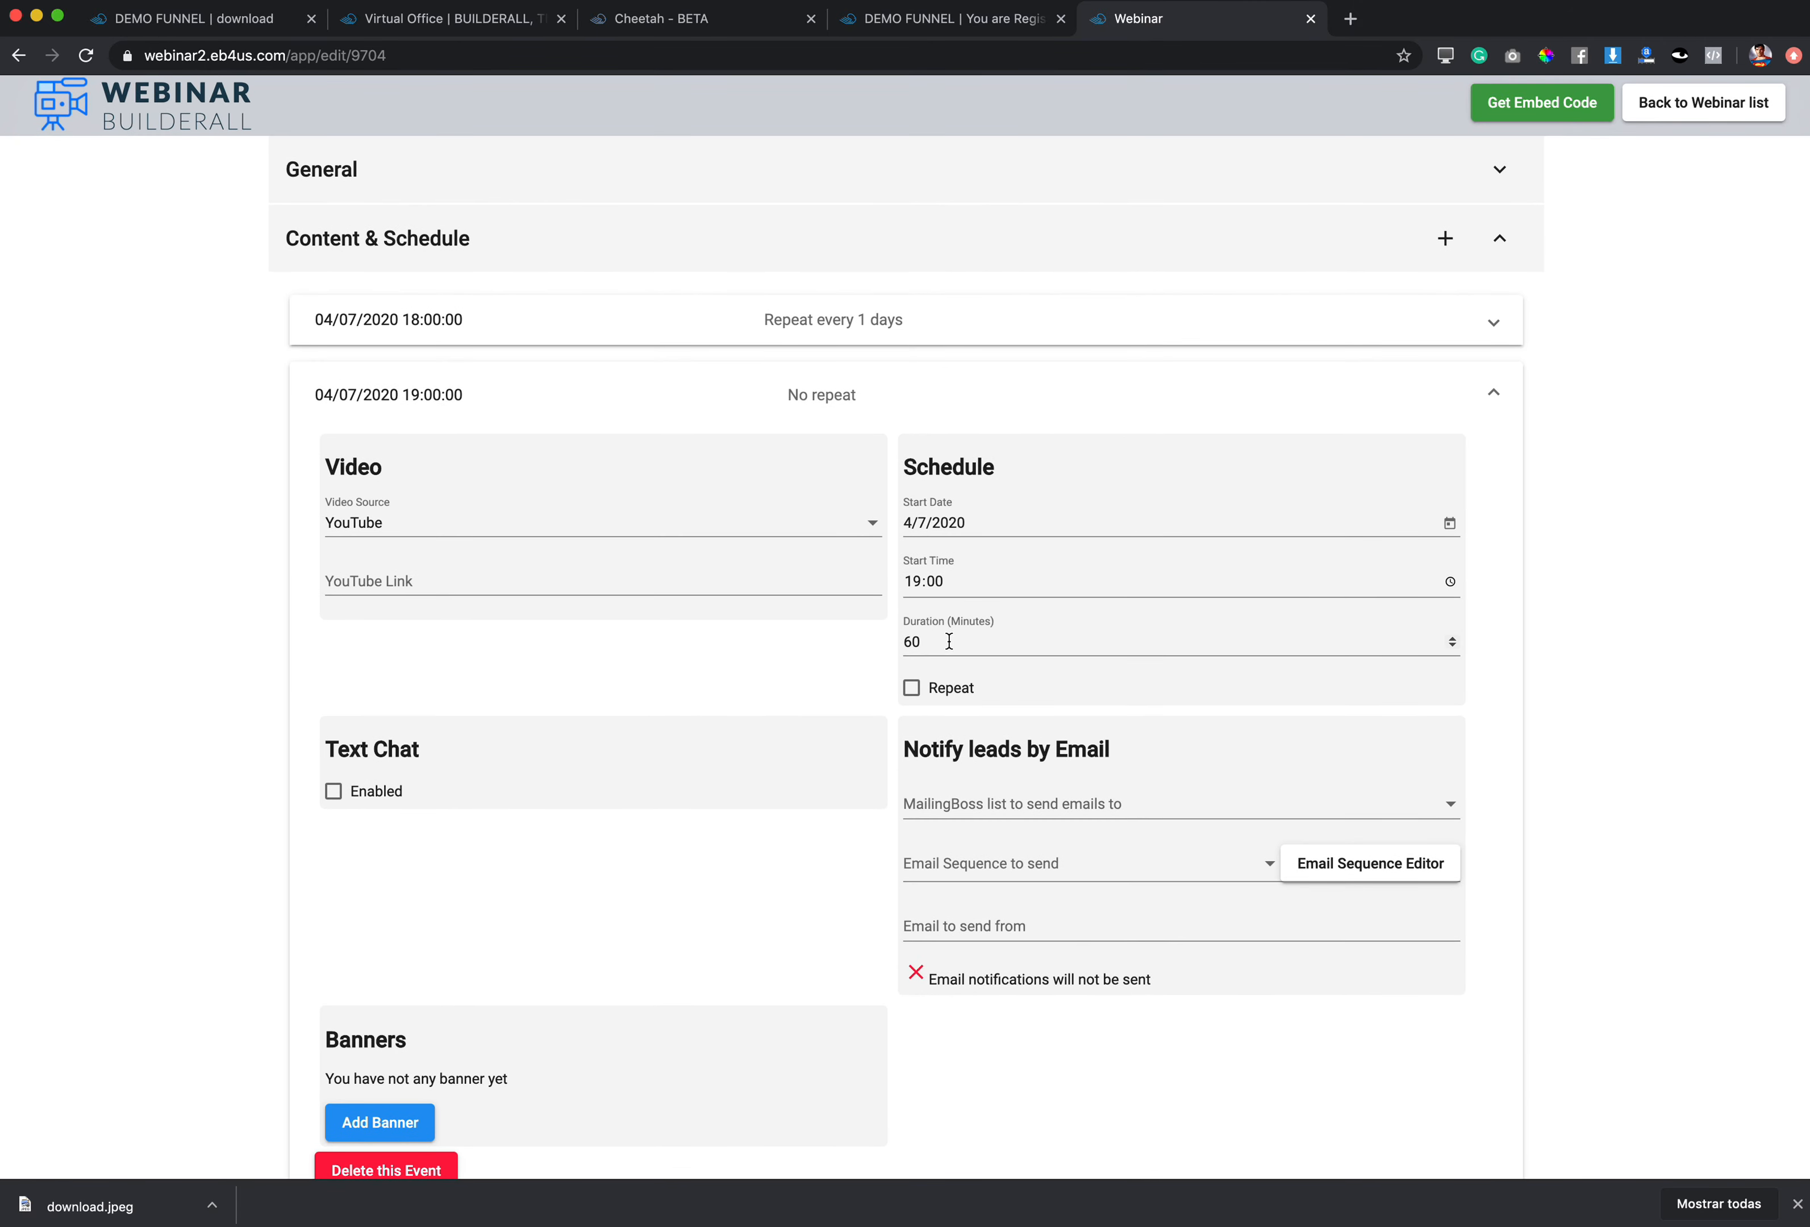
{"action": "double_click", "coordinate": [913, 640]}
{"action": "type", "text": "30"}
{"action": "left_click", "coordinate": [912, 687]}
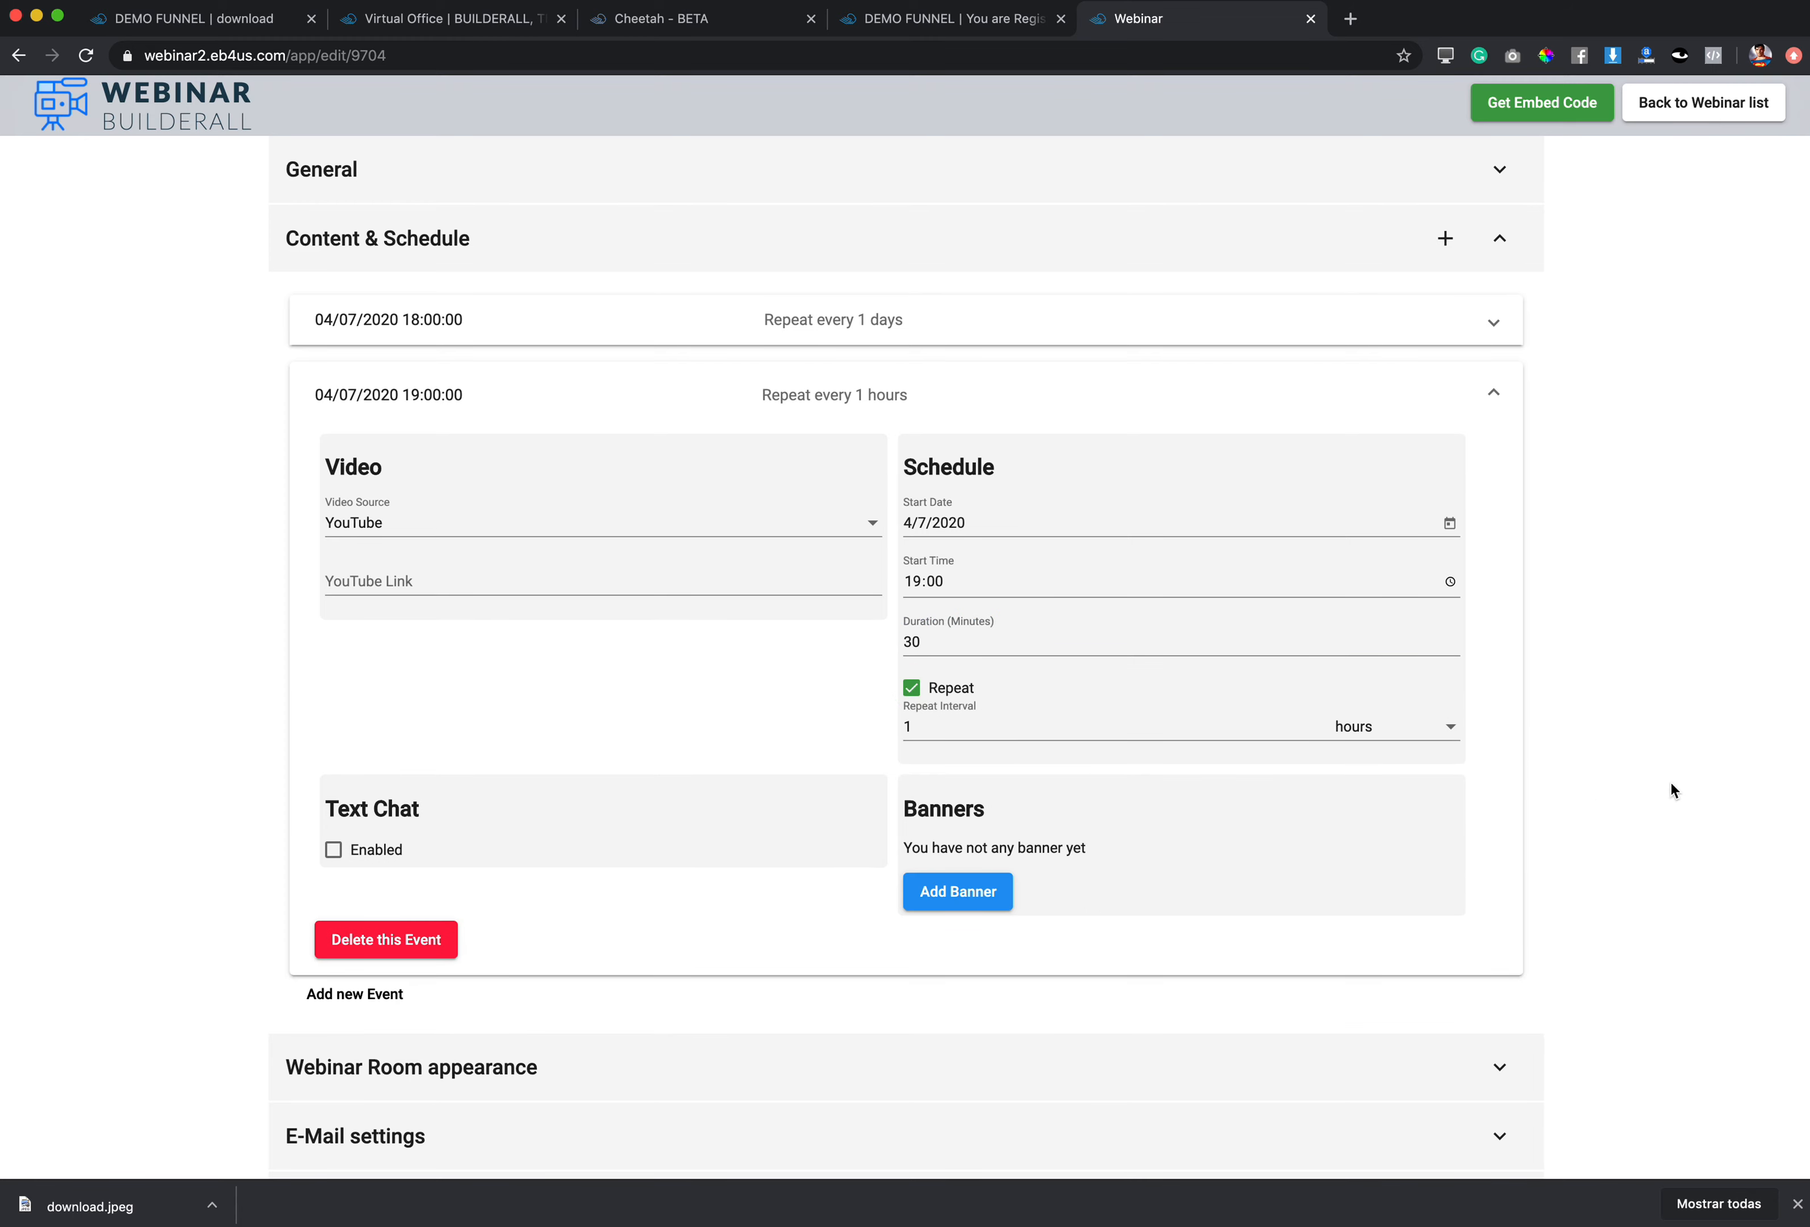
{"action": "left_click", "coordinate": [1391, 740]}
{"action": "left_click", "coordinate": [1387, 765]}
Step: Give the 19:00 event the same YouTube video link as the 18:00 event
{"action": "left_click", "coordinate": [463, 572]}
{"action": "type", "text": "https://webinardemofunnel.com/indocrination"}
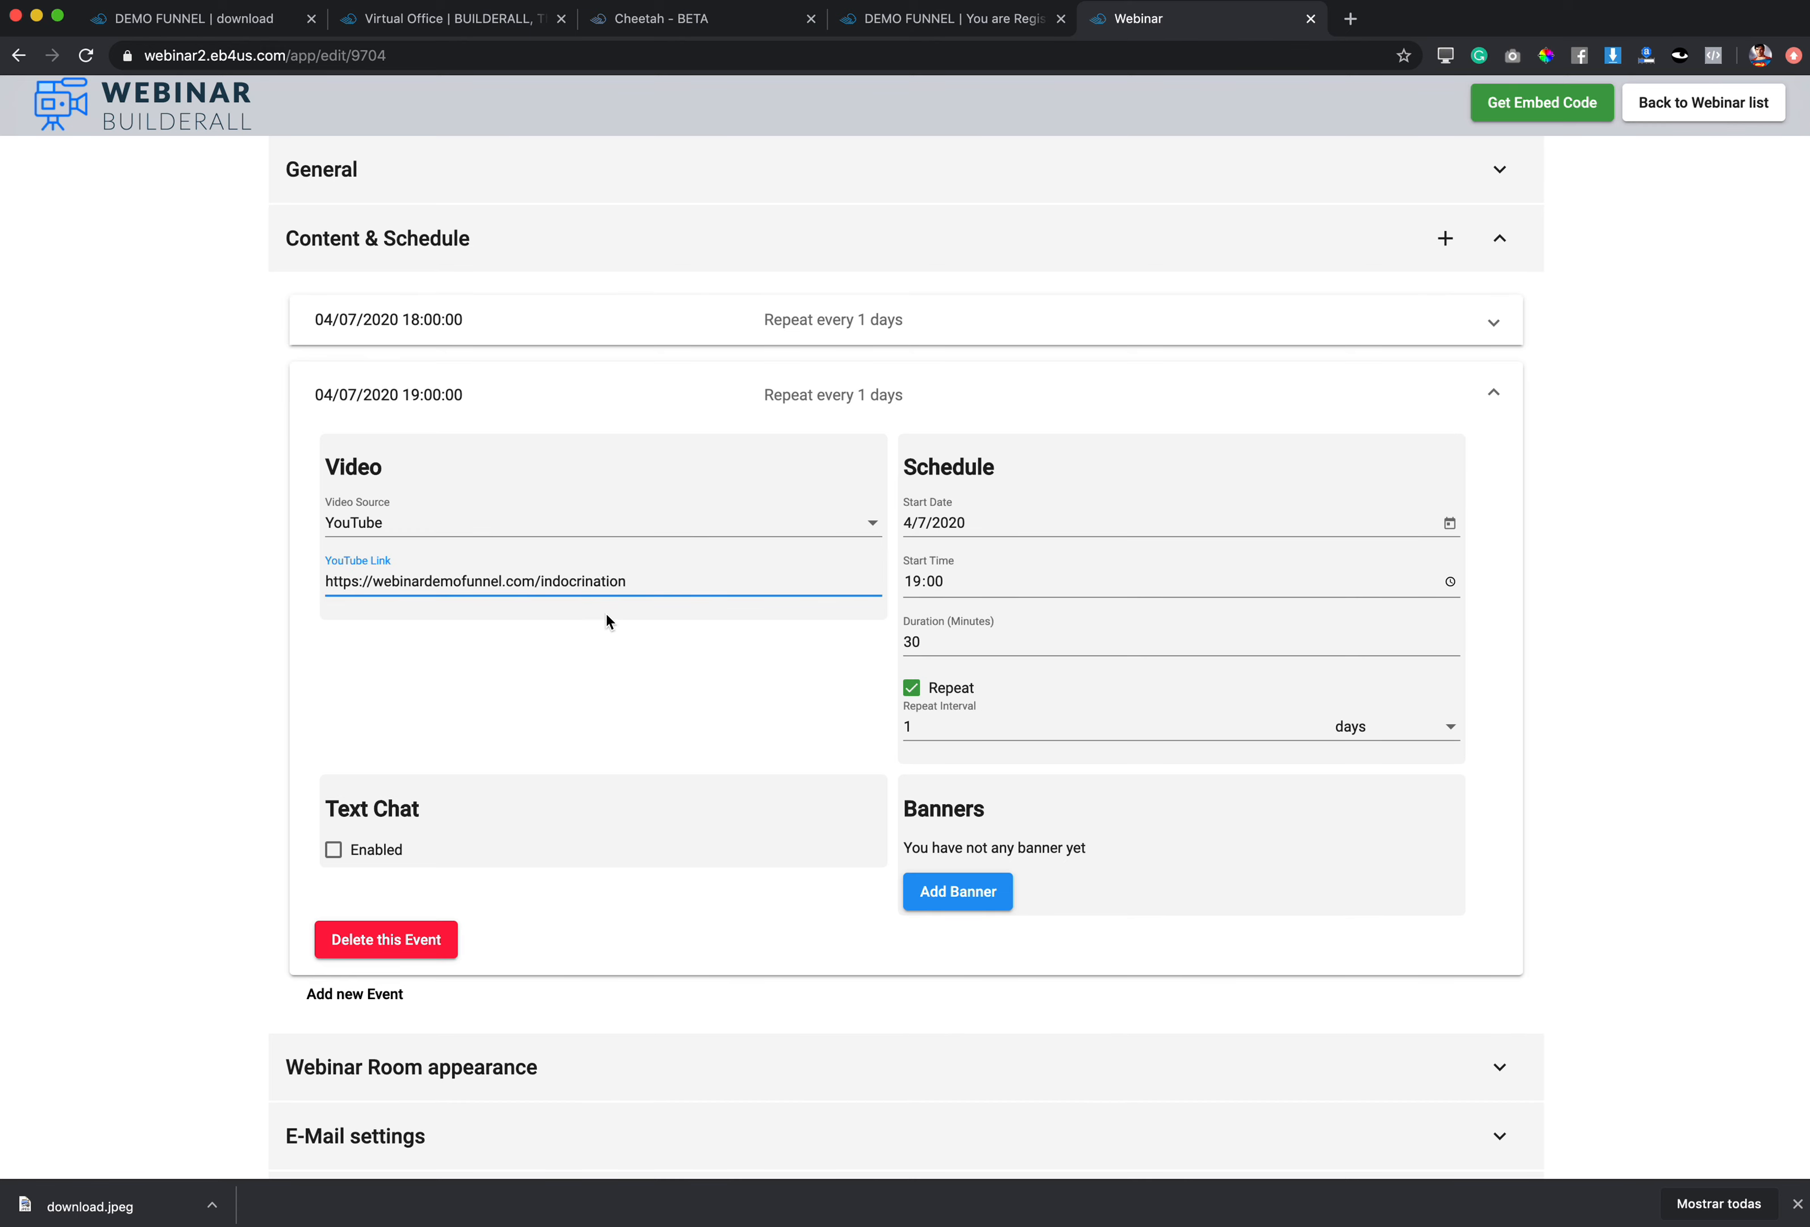
{"action": "left_click_drag", "start_coordinate": [651, 582], "coordinate": [325, 583]}
{"action": "key", "text": "BackSpace"}
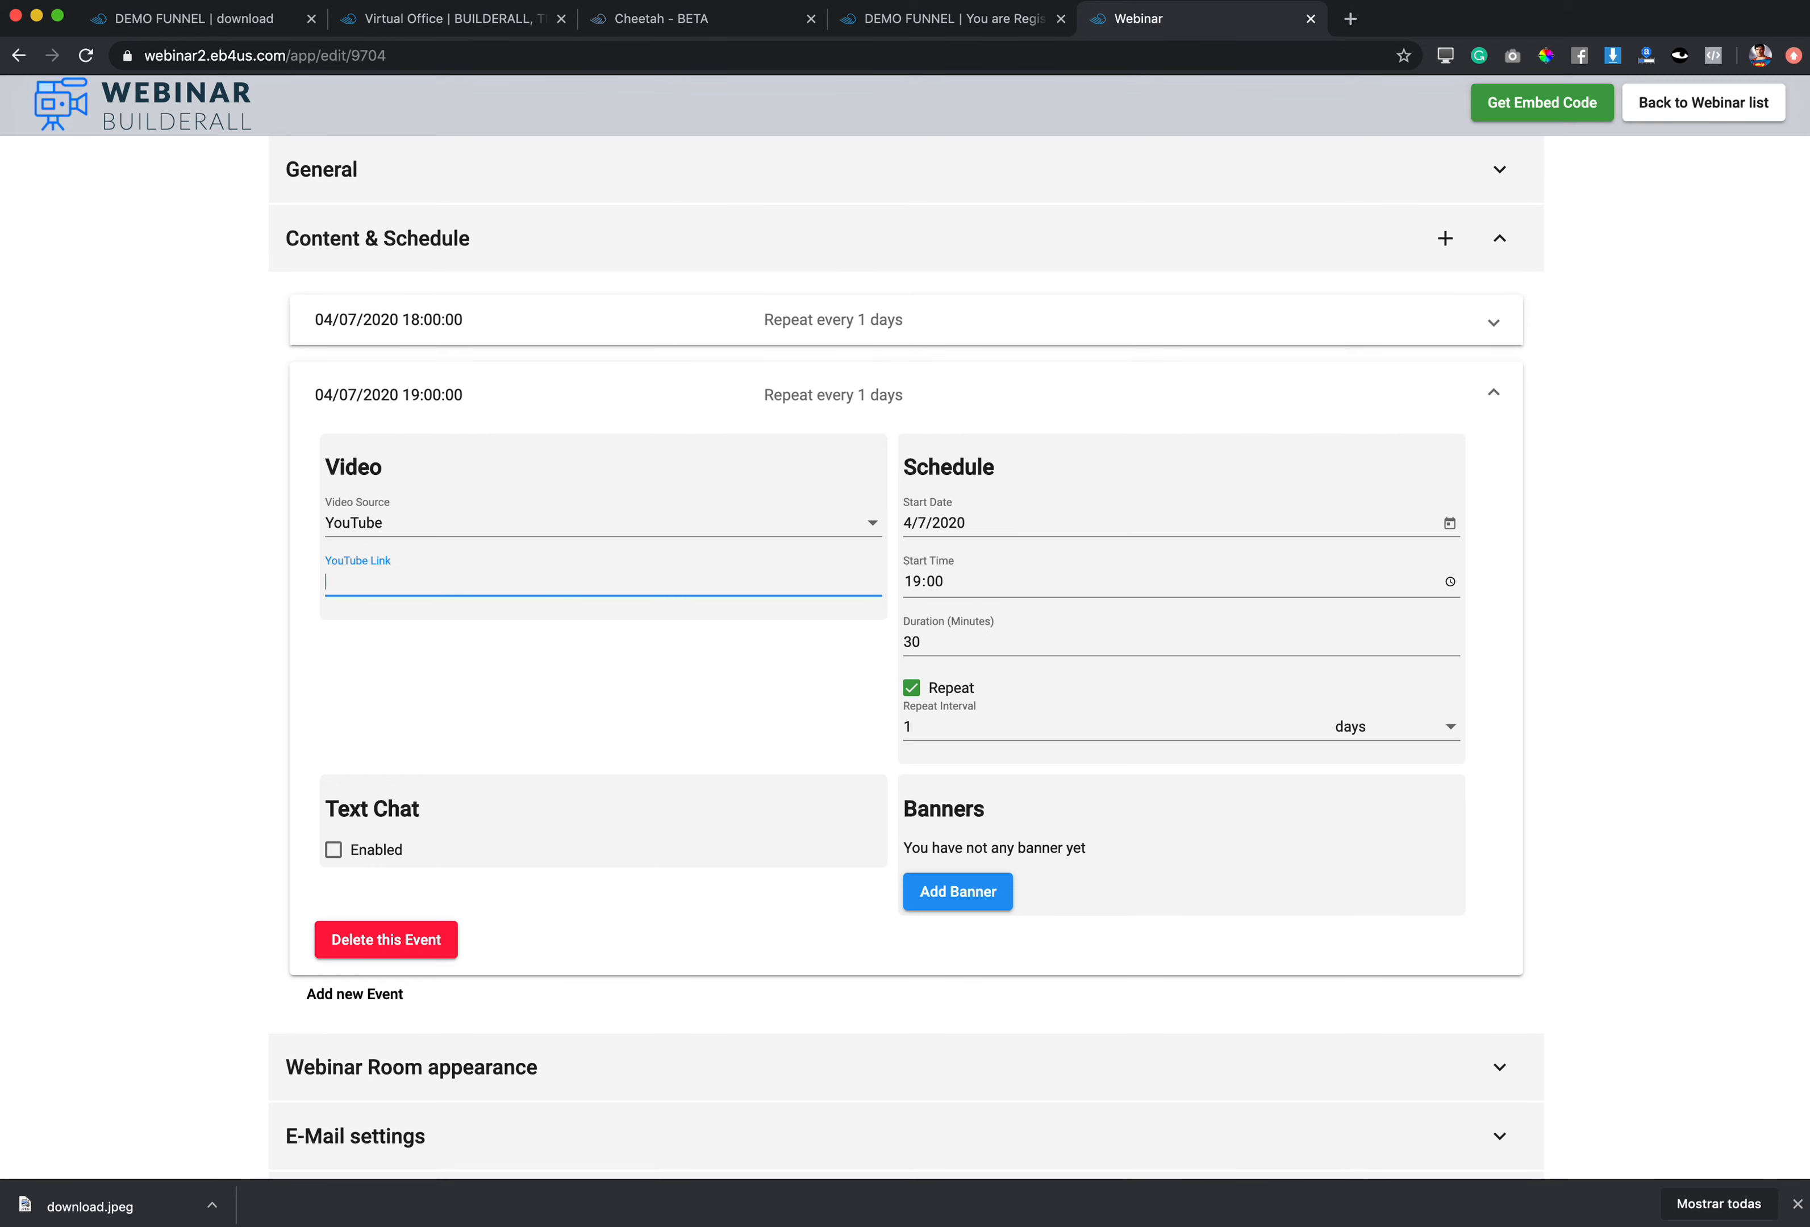
{"action": "left_click", "coordinate": [824, 332]}
{"action": "left_click_drag", "start_coordinate": [657, 512], "coordinate": [226, 521]}
{"action": "key", "text": "super+c"}
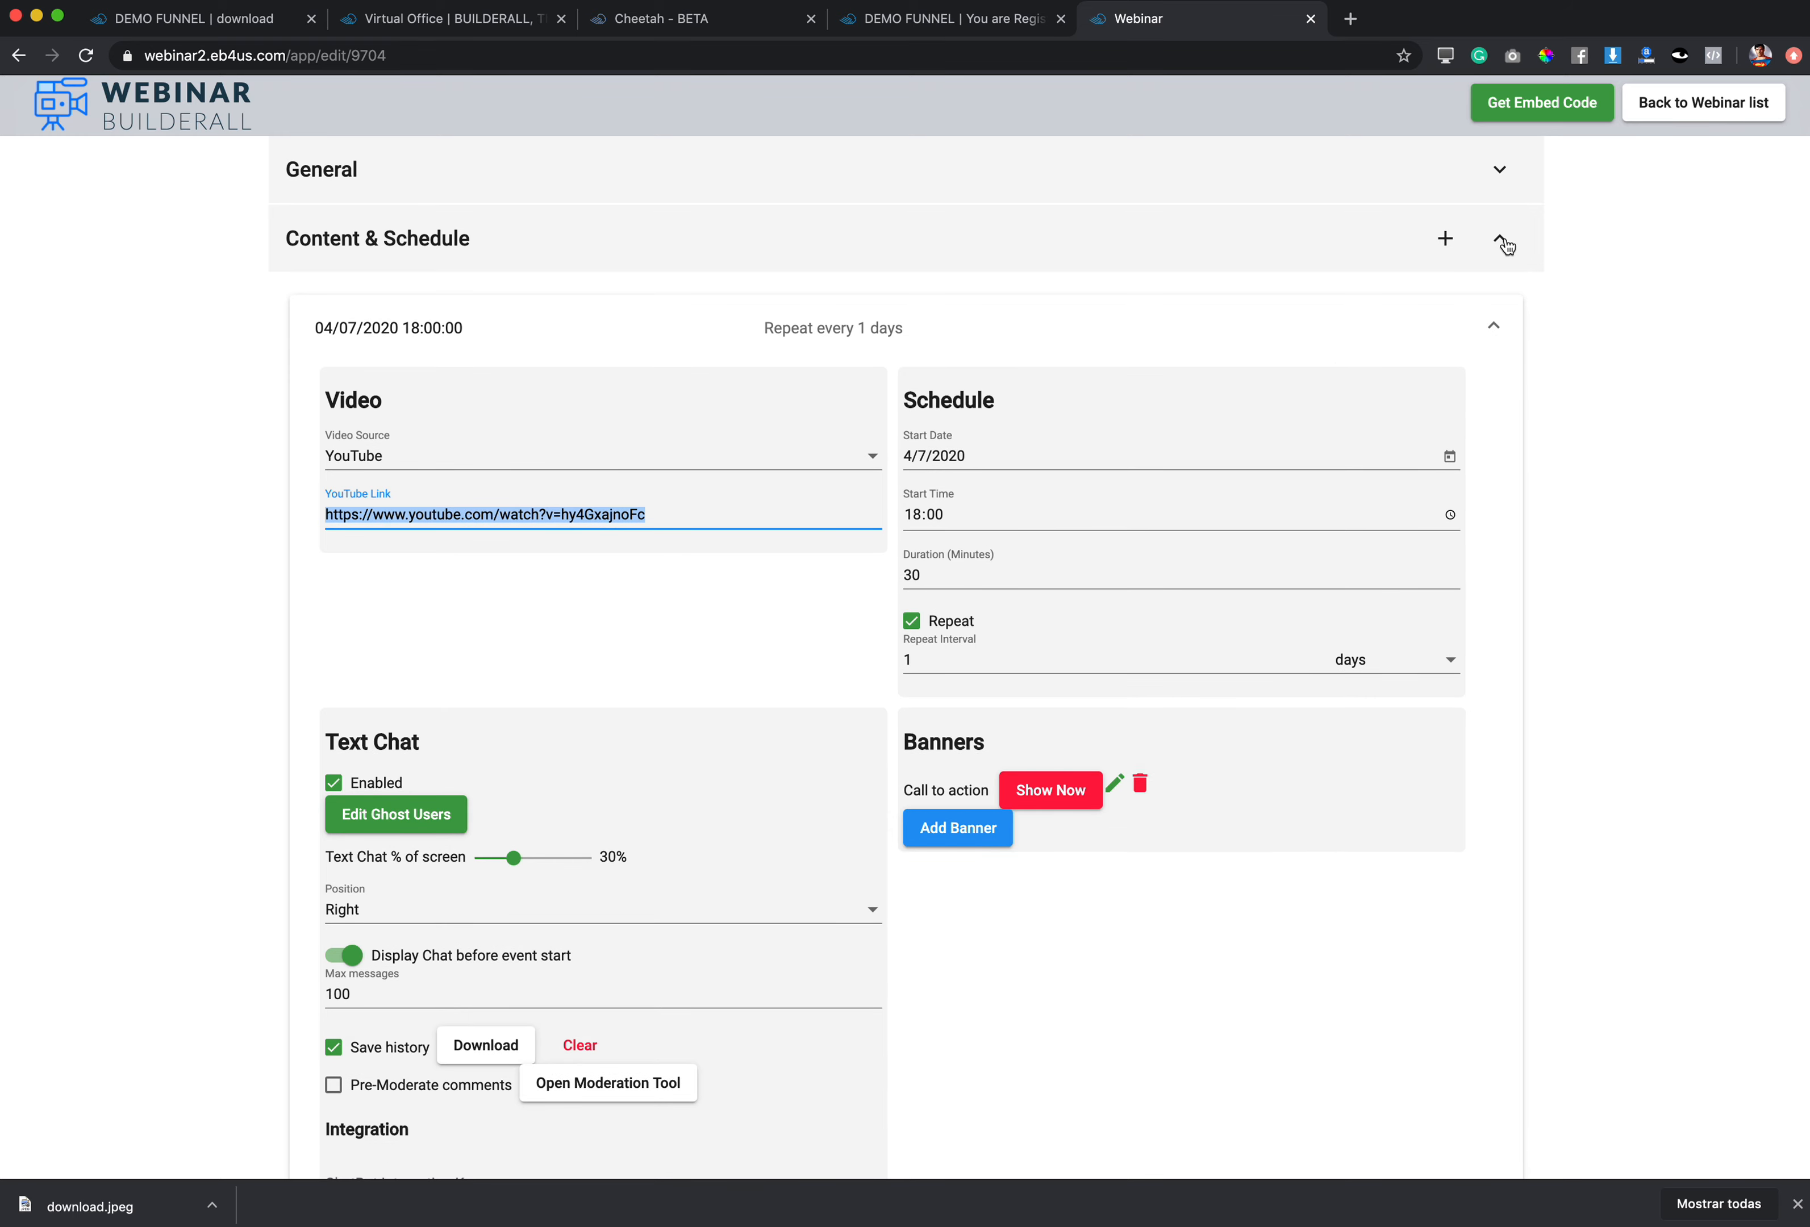
{"action": "left_click", "coordinate": [1492, 326]}
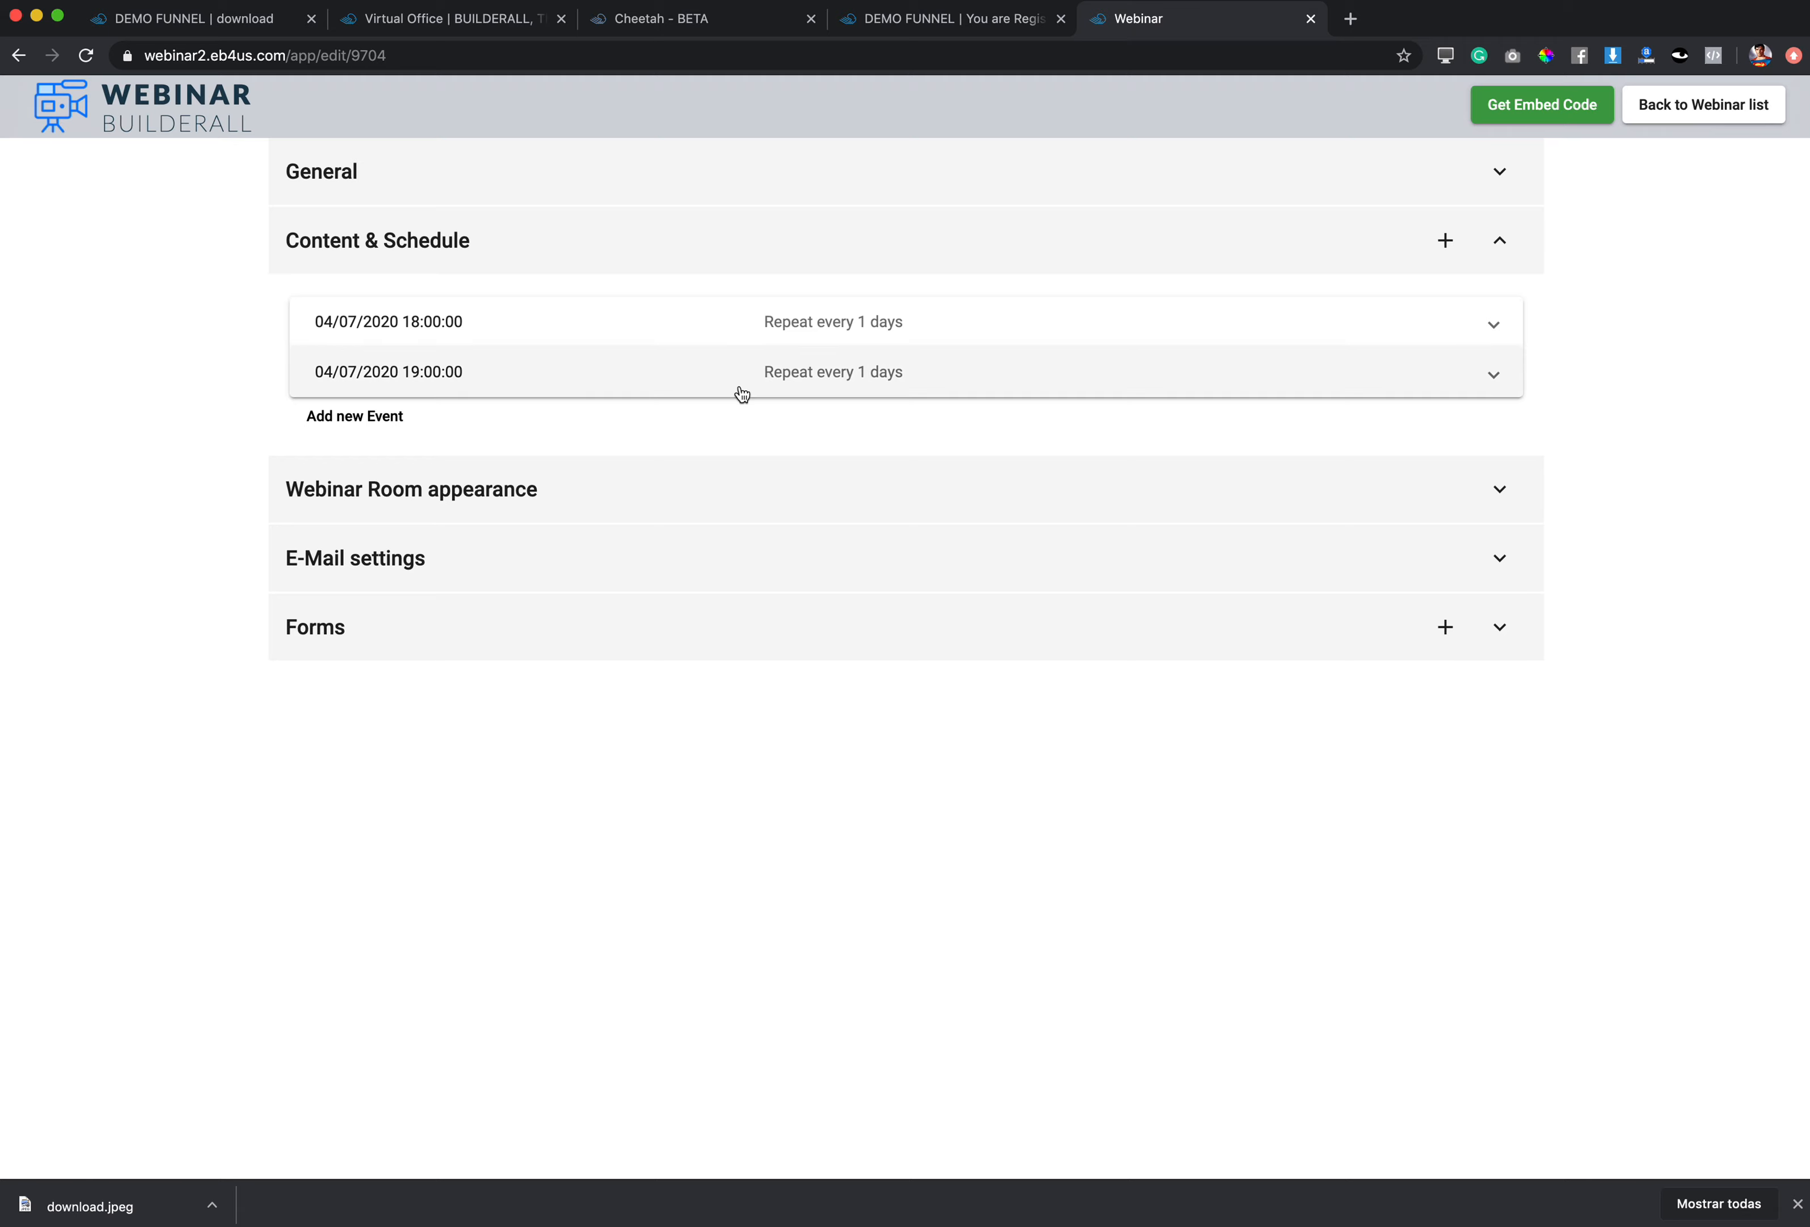
{"action": "left_click", "coordinate": [733, 380]}
{"action": "left_click", "coordinate": [412, 567]}
{"action": "key", "text": "super+v"}
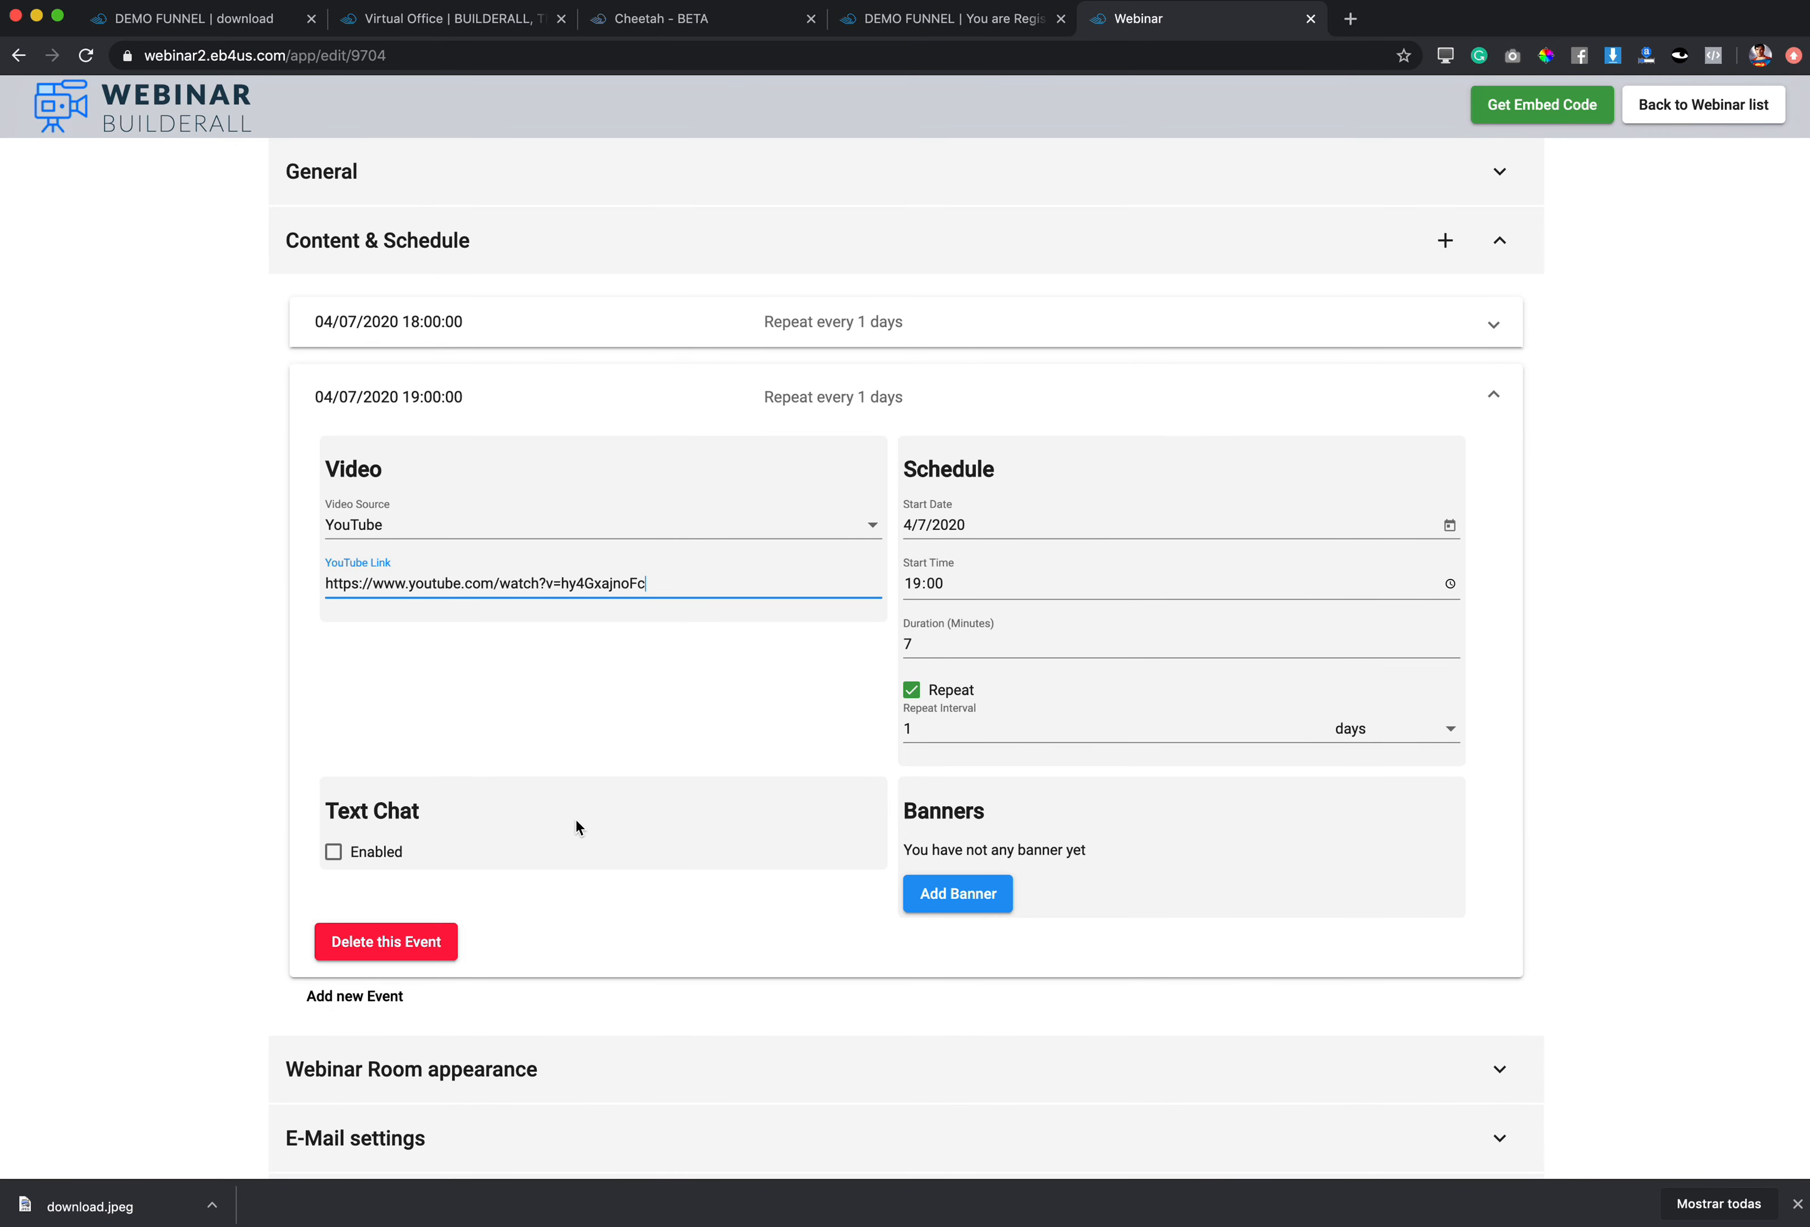
Step: Enable the 19:00 event's text chat on the Right with chat history saved
{"action": "left_click", "coordinate": [338, 851]}
{"action": "scroll", "coordinate": [607, 899], "scroll_direction": "down", "scroll_amount": 3}
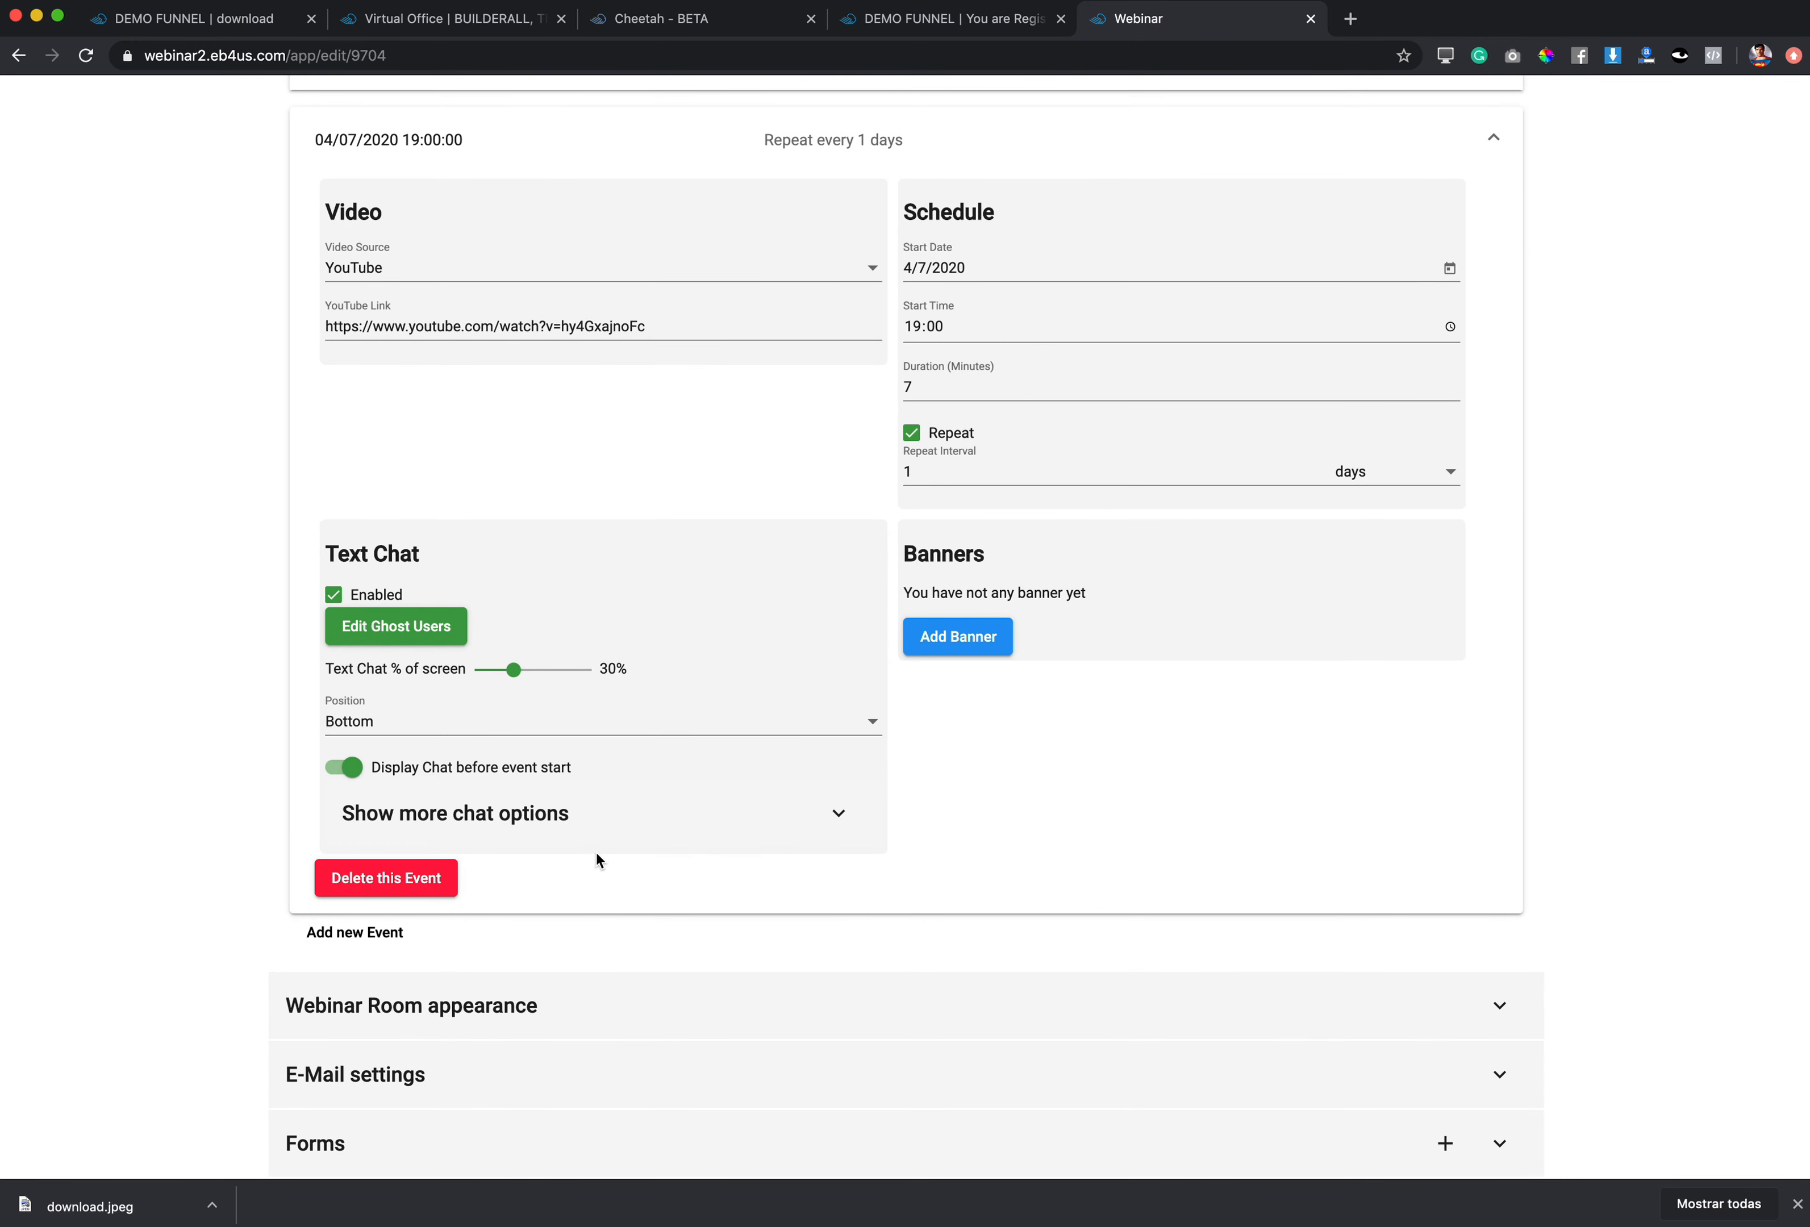
{"action": "left_click", "coordinate": [442, 727]}
{"action": "left_click", "coordinate": [364, 849]}
{"action": "left_click", "coordinate": [509, 818]}
{"action": "left_click", "coordinate": [334, 860]}
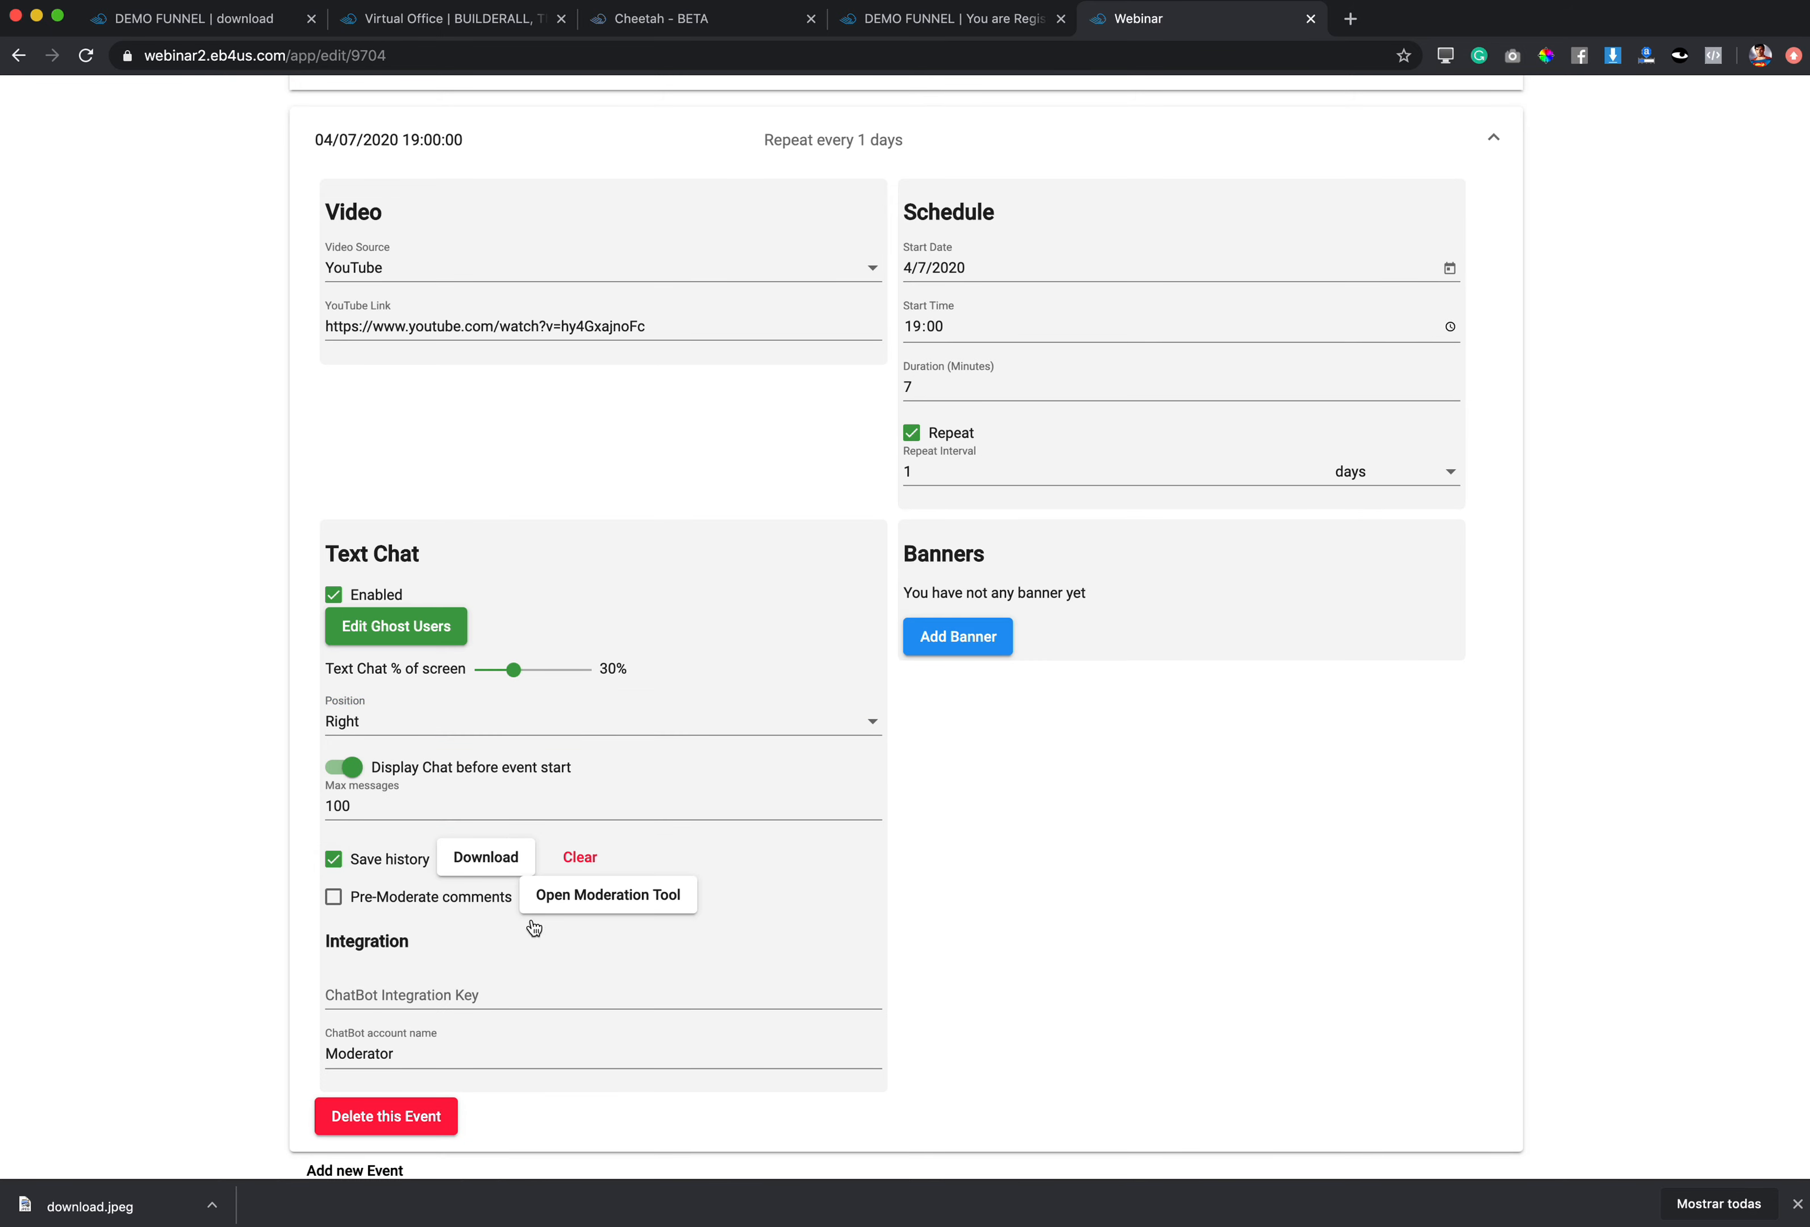
{"action": "scroll", "coordinate": [415, 1005], "scroll_direction": "down", "scroll_amount": 3}
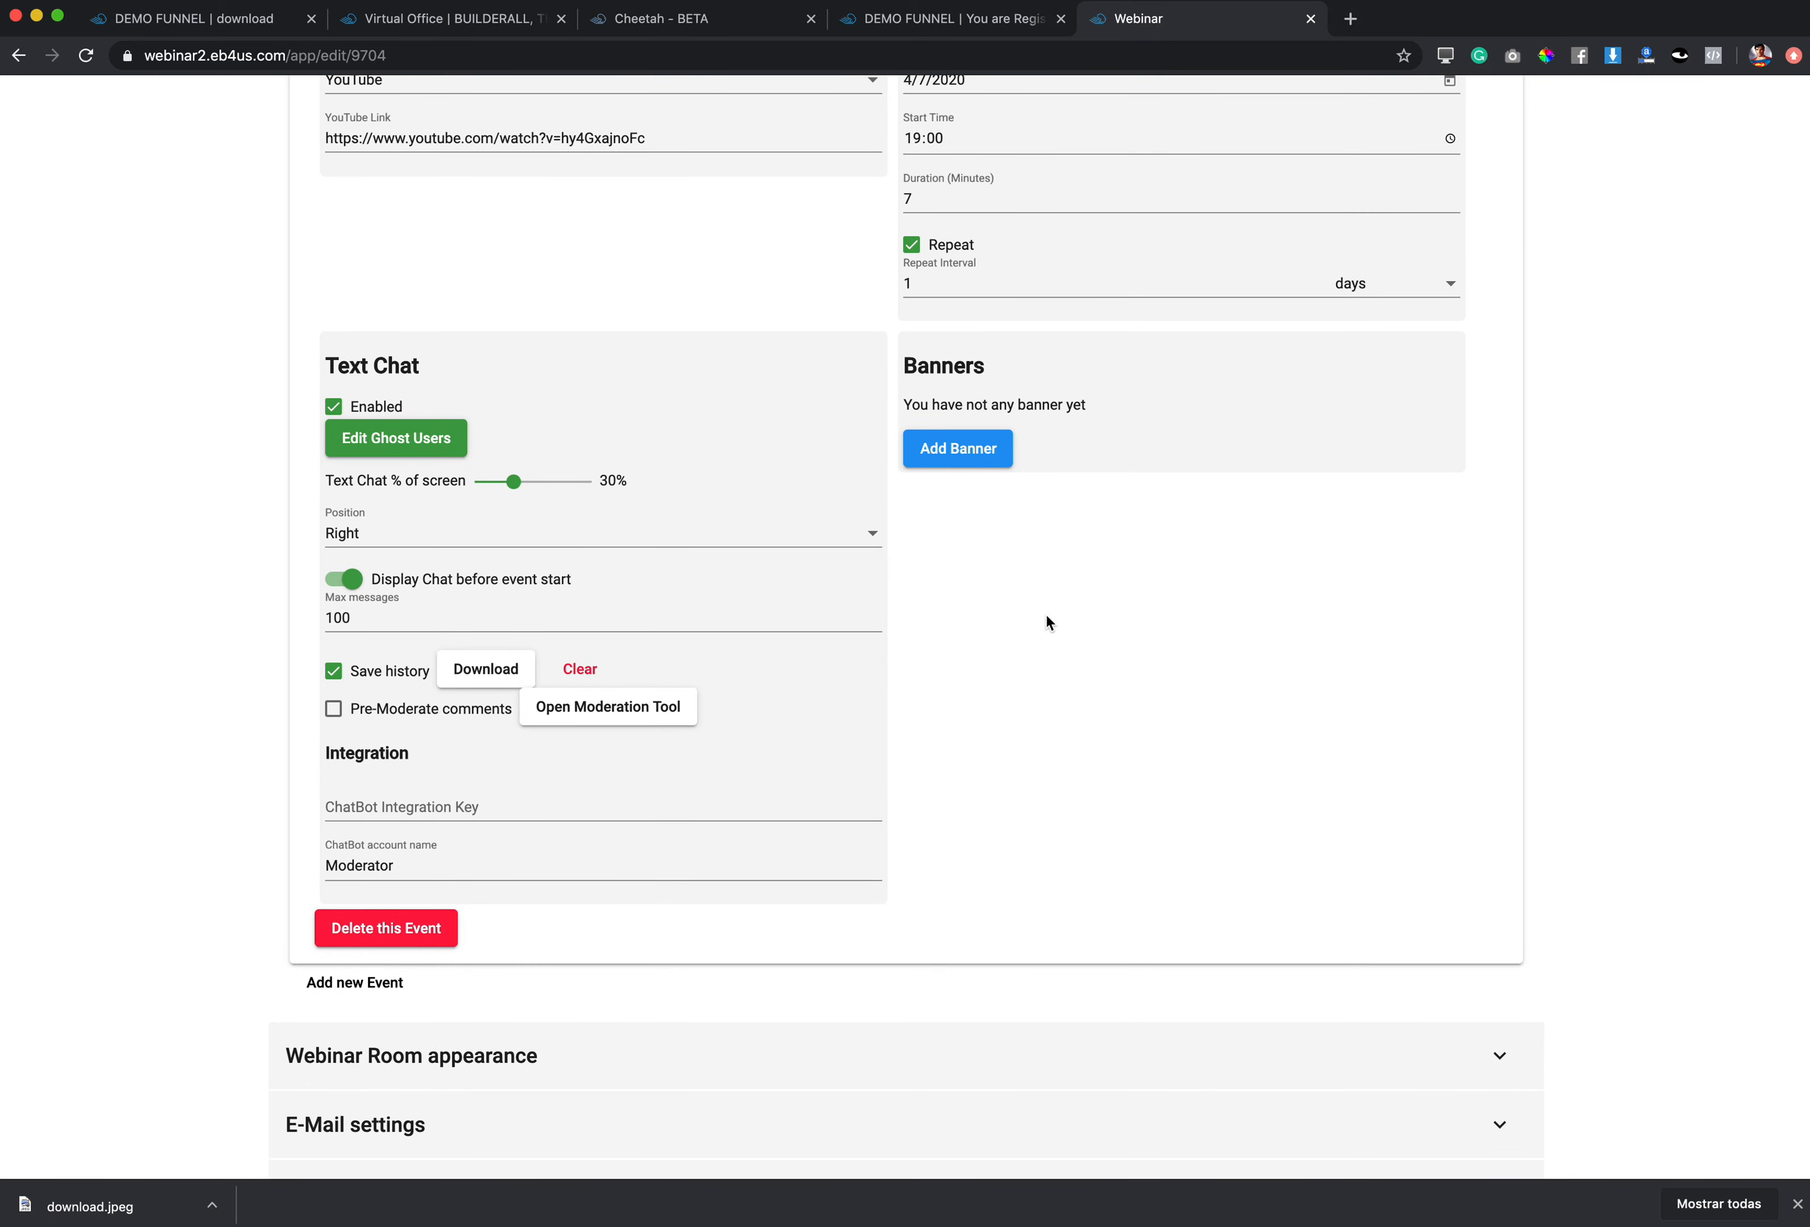
{"action": "left_click", "coordinate": [355, 984]}
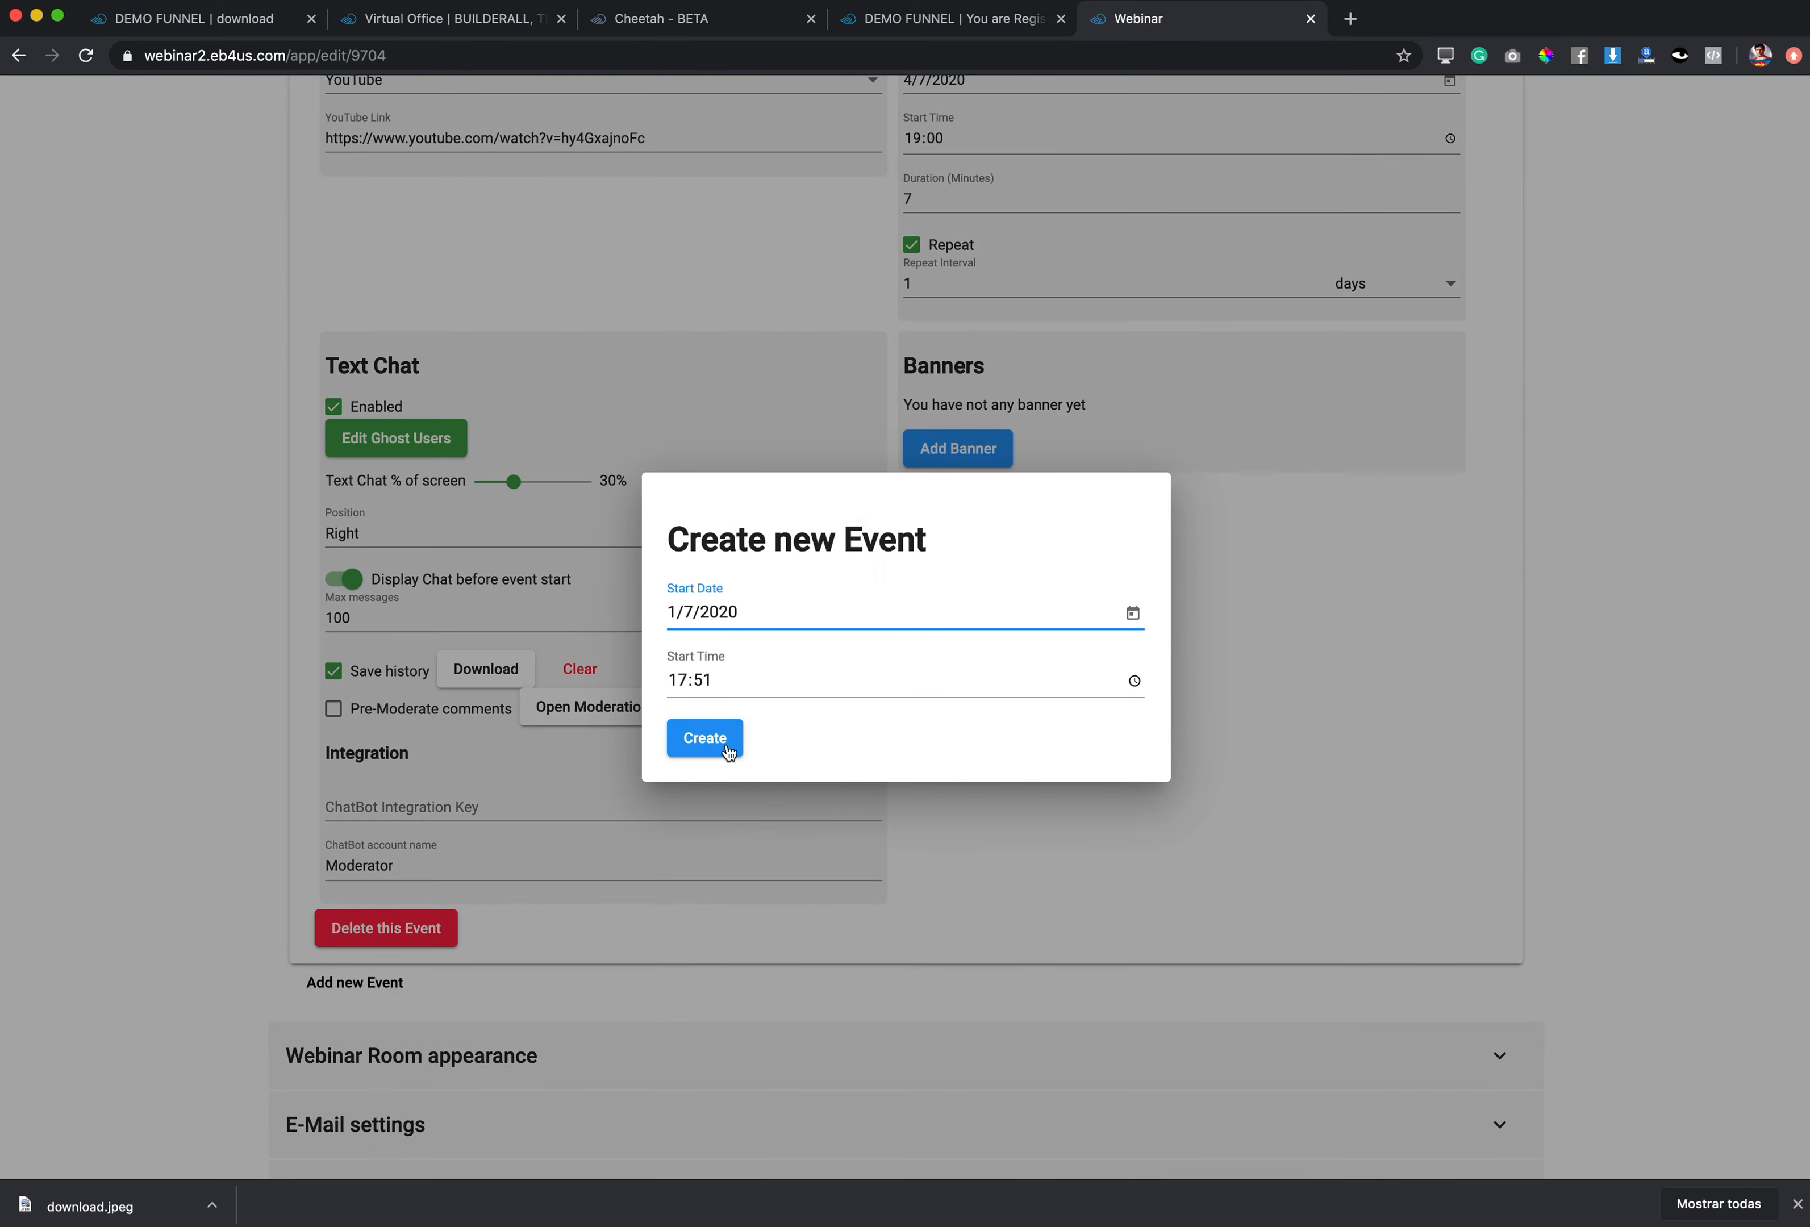
Step: Add a new event on July 4, 2020 at 20:00
{"action": "left_click", "coordinate": [1132, 613]}
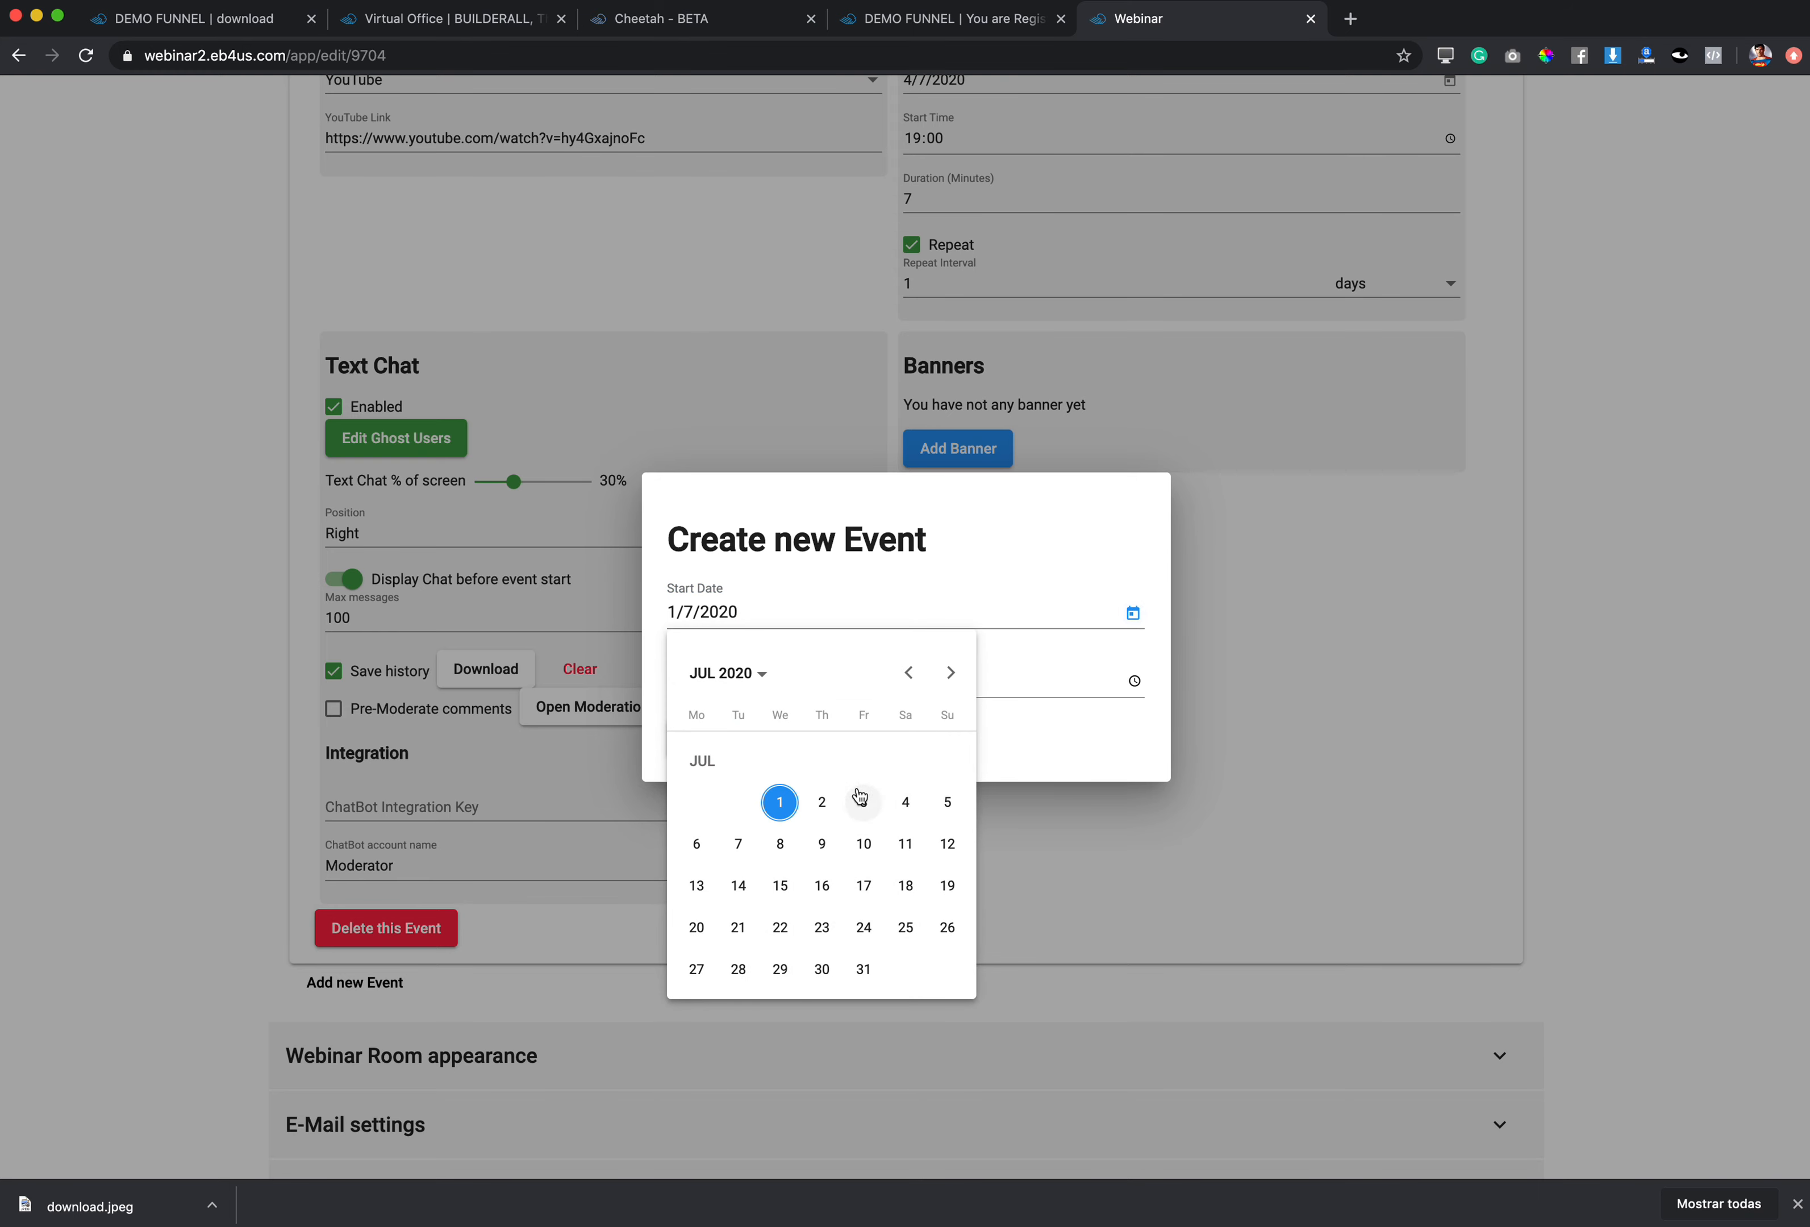
{"action": "left_click", "coordinate": [905, 802]}
{"action": "left_click", "coordinate": [723, 681]}
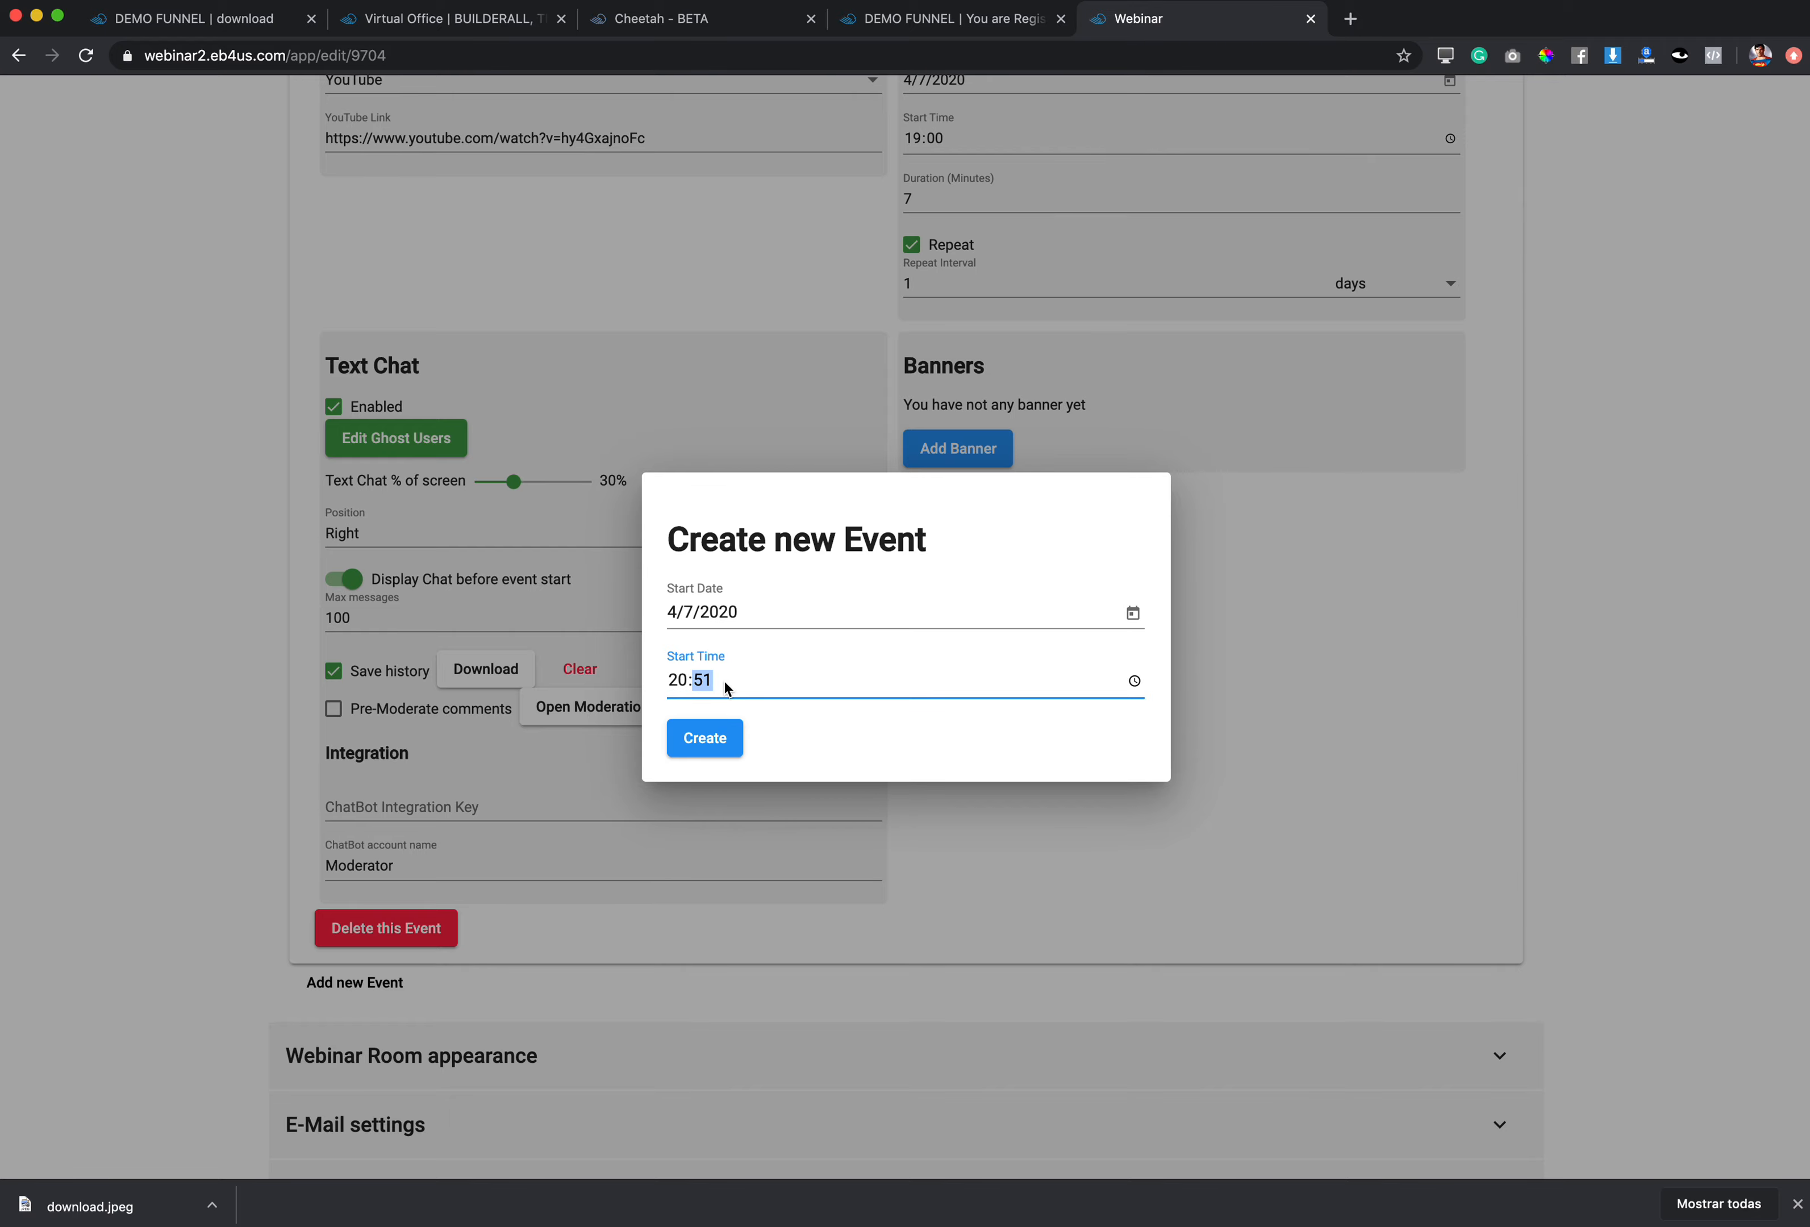
{"action": "type", "text": "00"}
{"action": "left_click", "coordinate": [711, 742]}
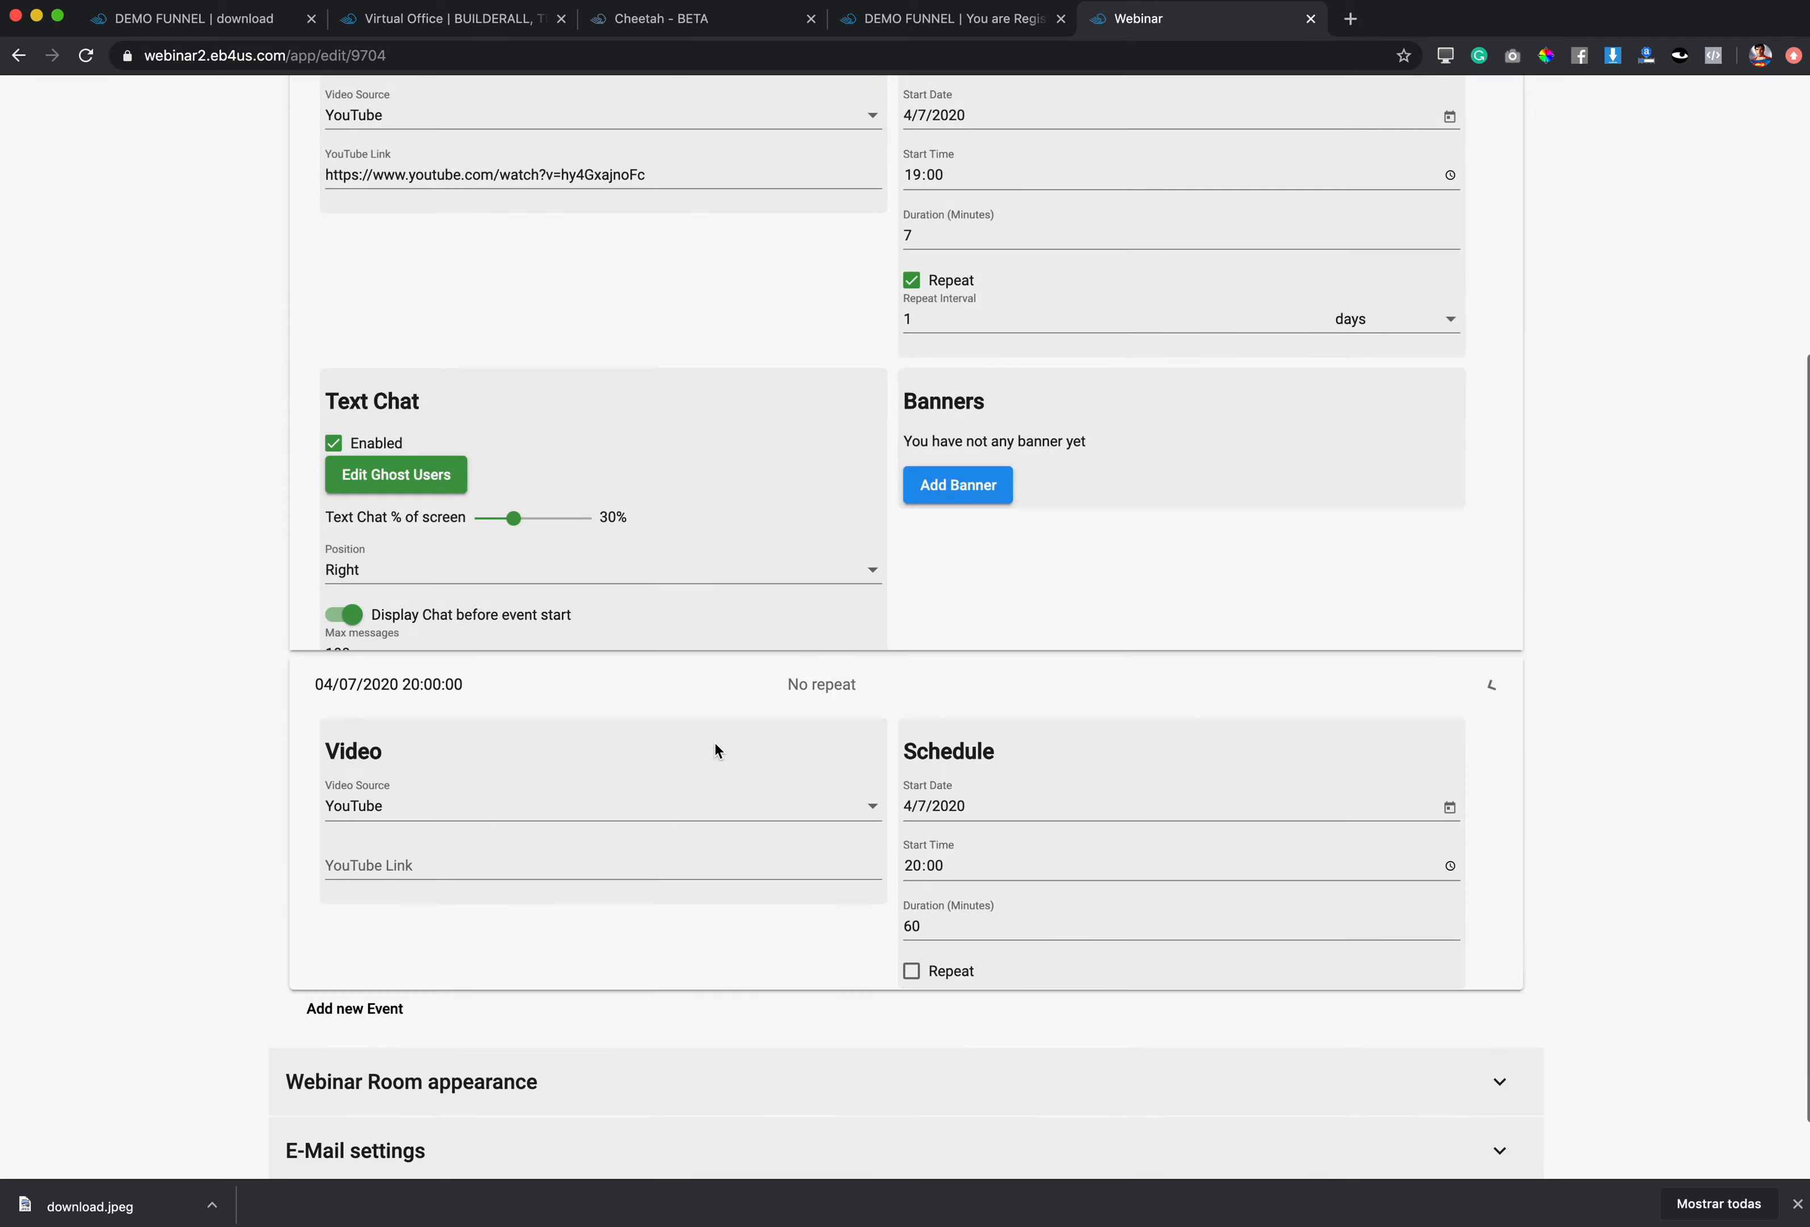
Step: Adjust the 20:00 event's duration, make it repeat daily, and paste the YouTube link
{"action": "scroll", "coordinate": [1017, 642], "scroll_direction": "up", "scroll_amount": 3}
{"action": "left_click", "coordinate": [946, 530]}
{"action": "left_click_drag", "start_coordinate": [946, 530], "coordinate": [905, 535]}
{"action": "type", "text": "2"}
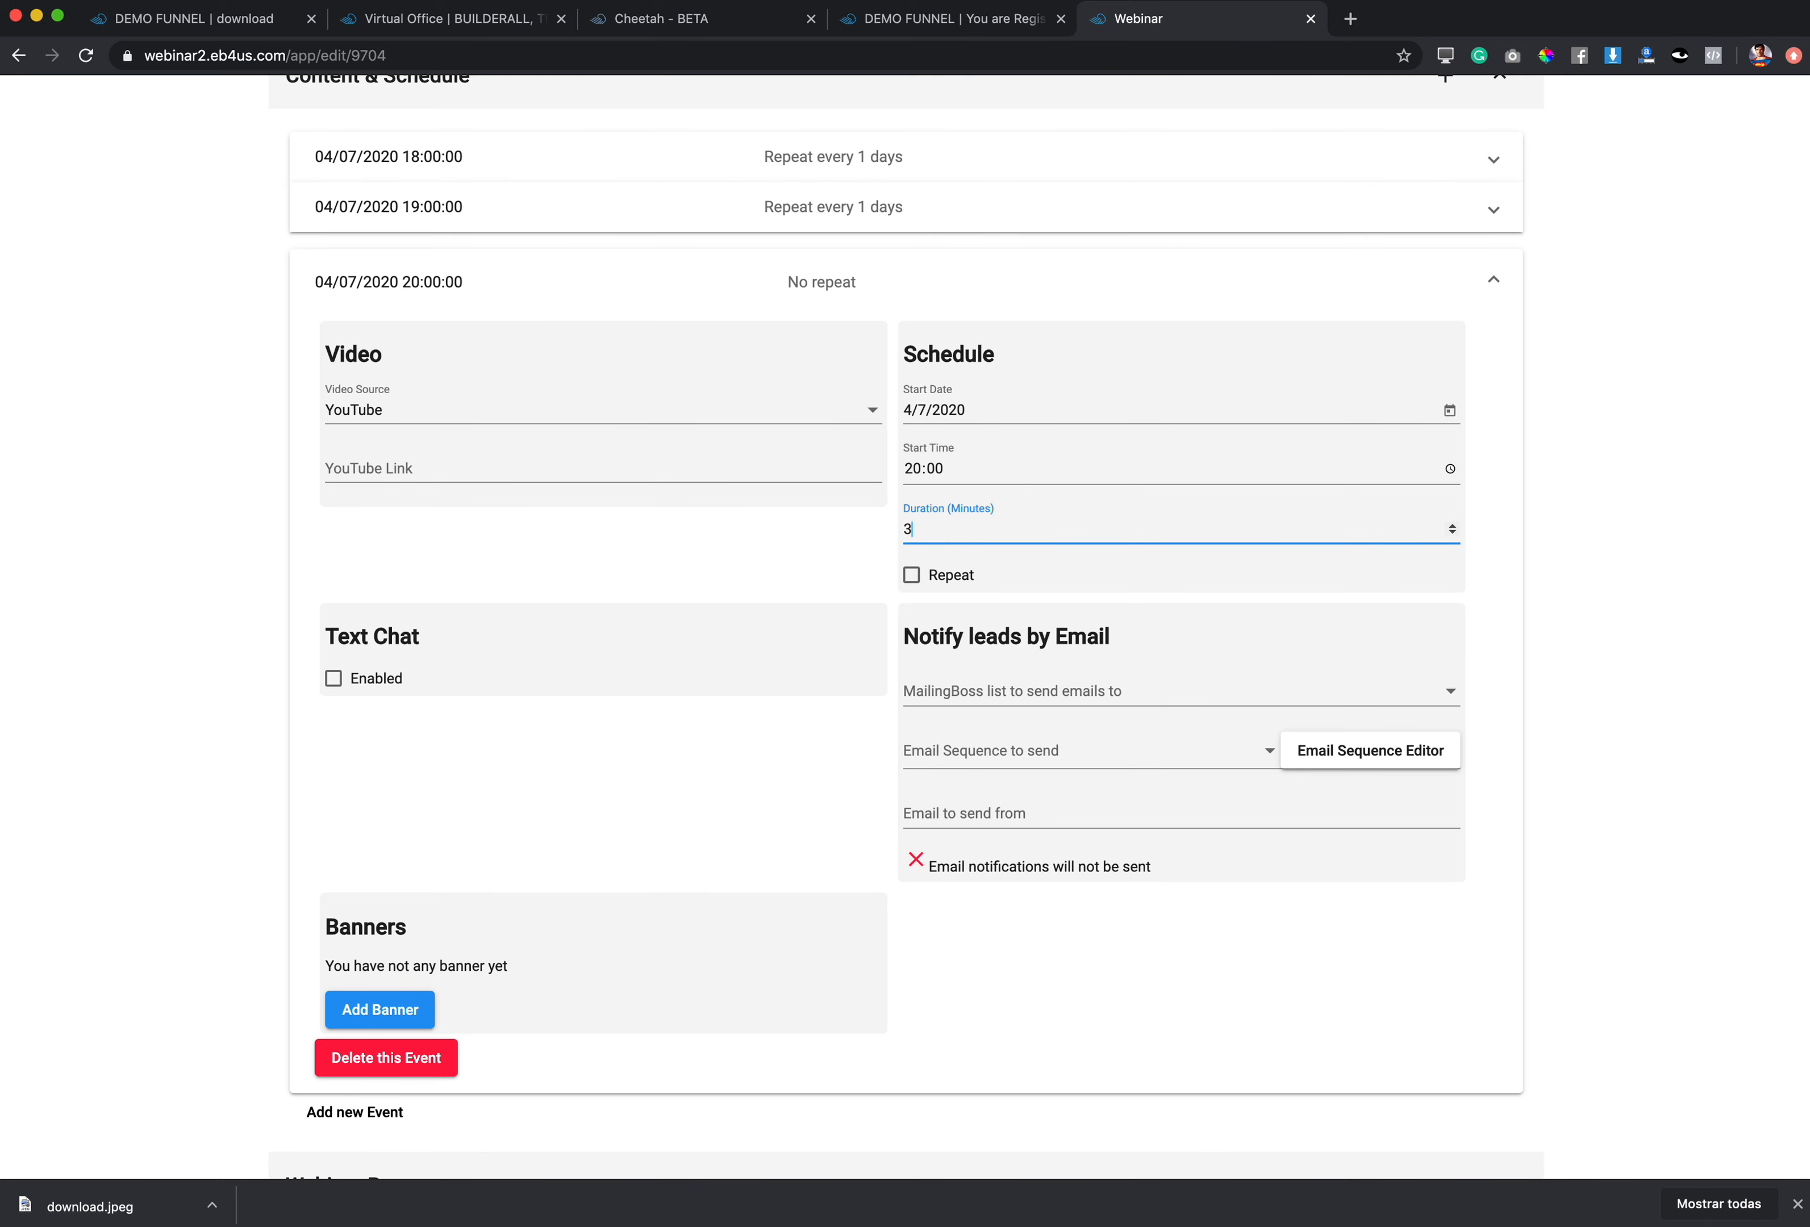
{"action": "left_click", "coordinate": [911, 575]}
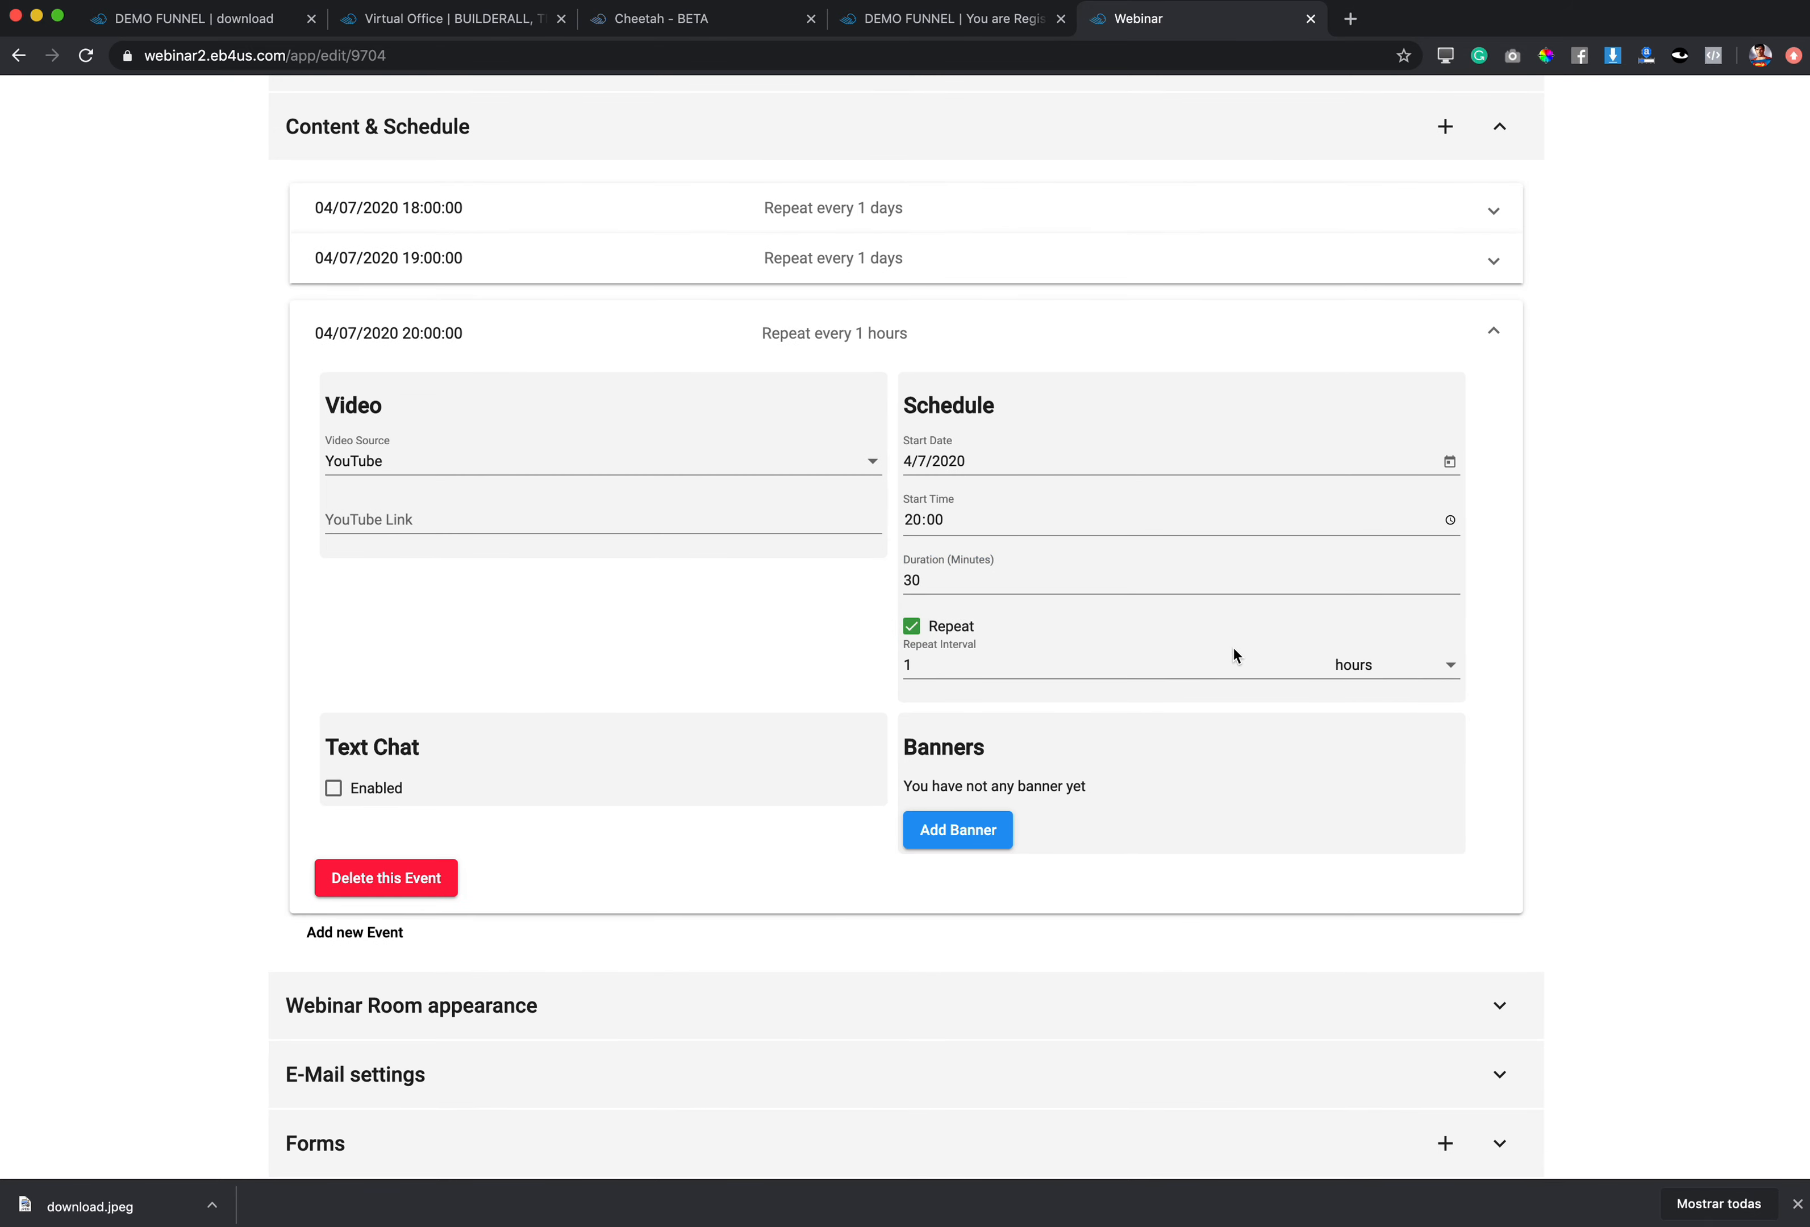
{"action": "left_click", "coordinate": [1403, 667]}
{"action": "left_click", "coordinate": [1367, 704]}
{"action": "left_click", "coordinate": [361, 504]}
{"action": "key", "text": "cmd+v"}
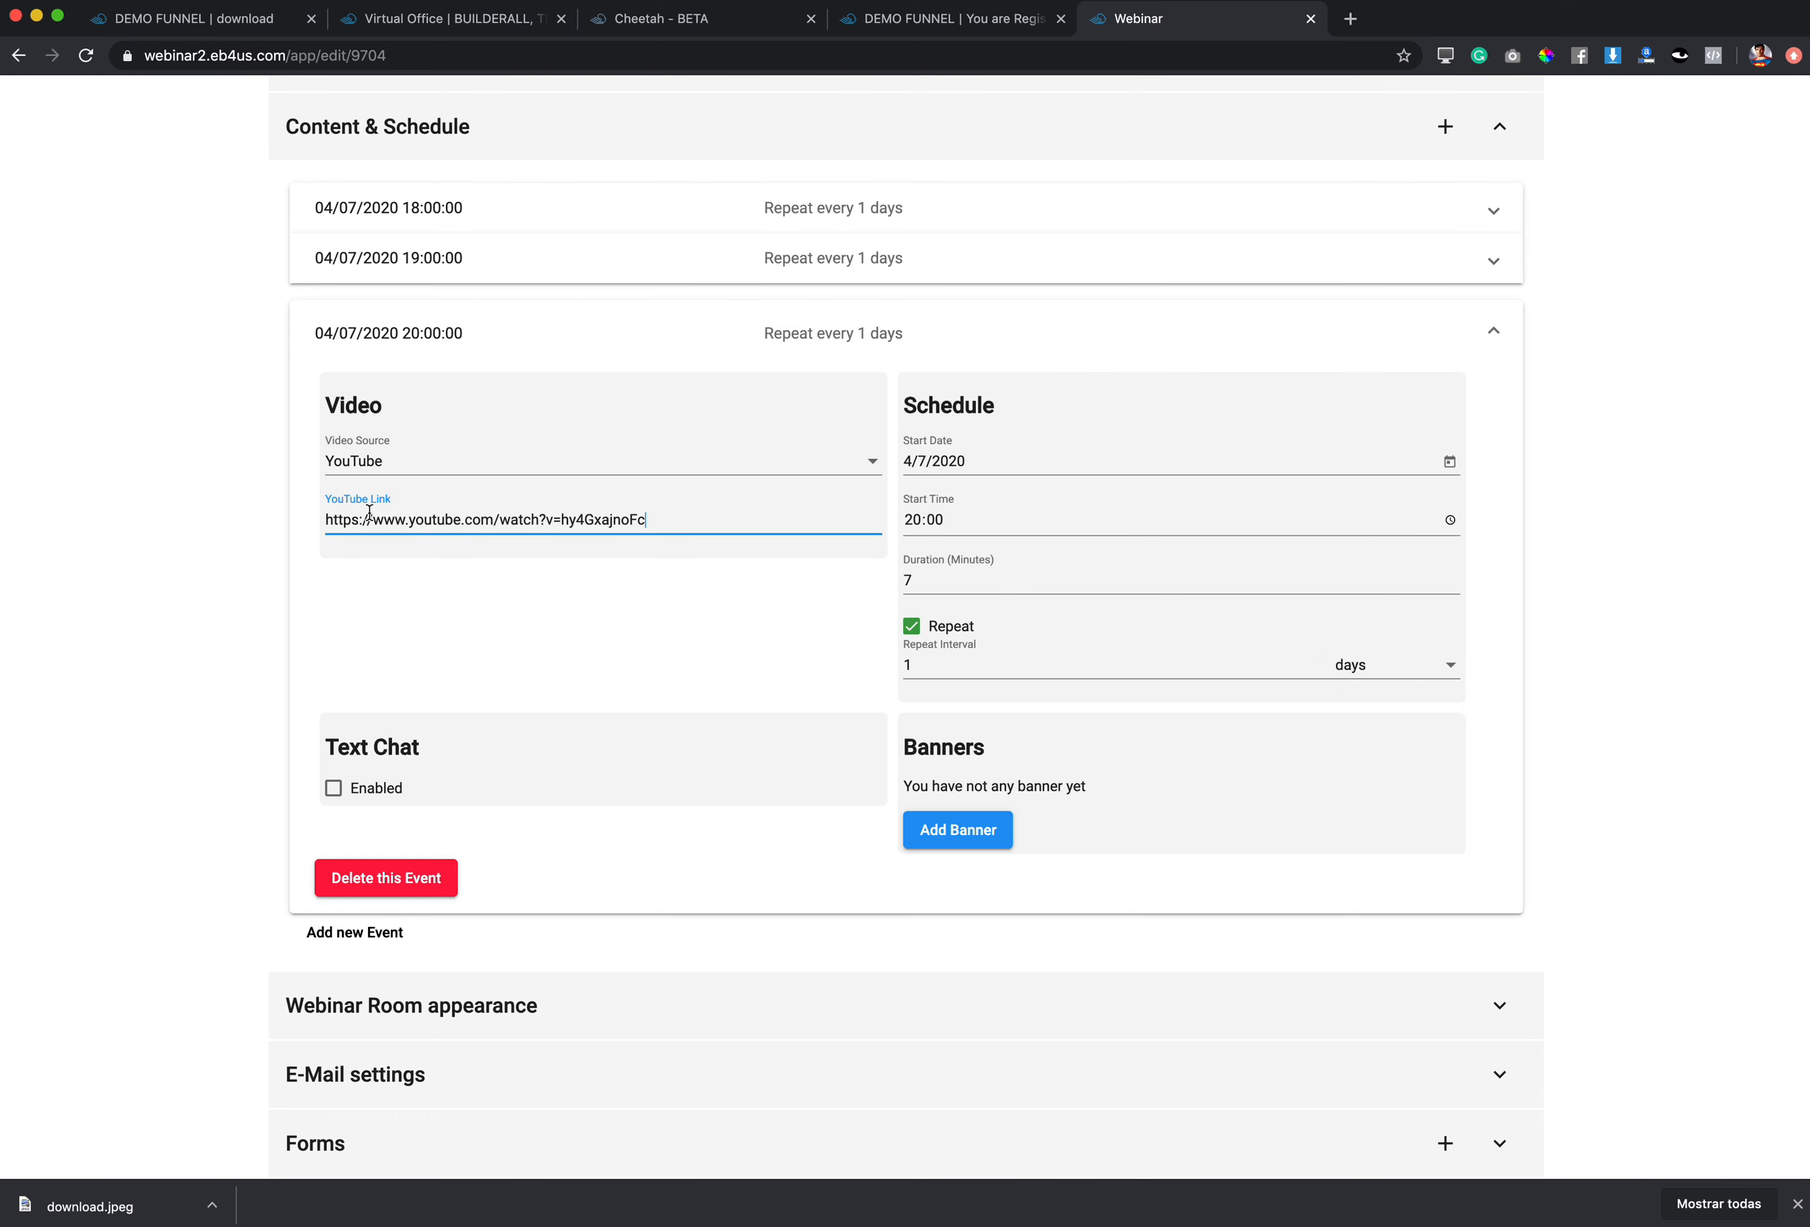
Step: Enable the 20:00 event's text chat on the Right with history saved, then collapse it
{"action": "left_click", "coordinate": [334, 788]}
{"action": "scroll", "coordinate": [352, 790], "scroll_direction": "down", "scroll_amount": 1}
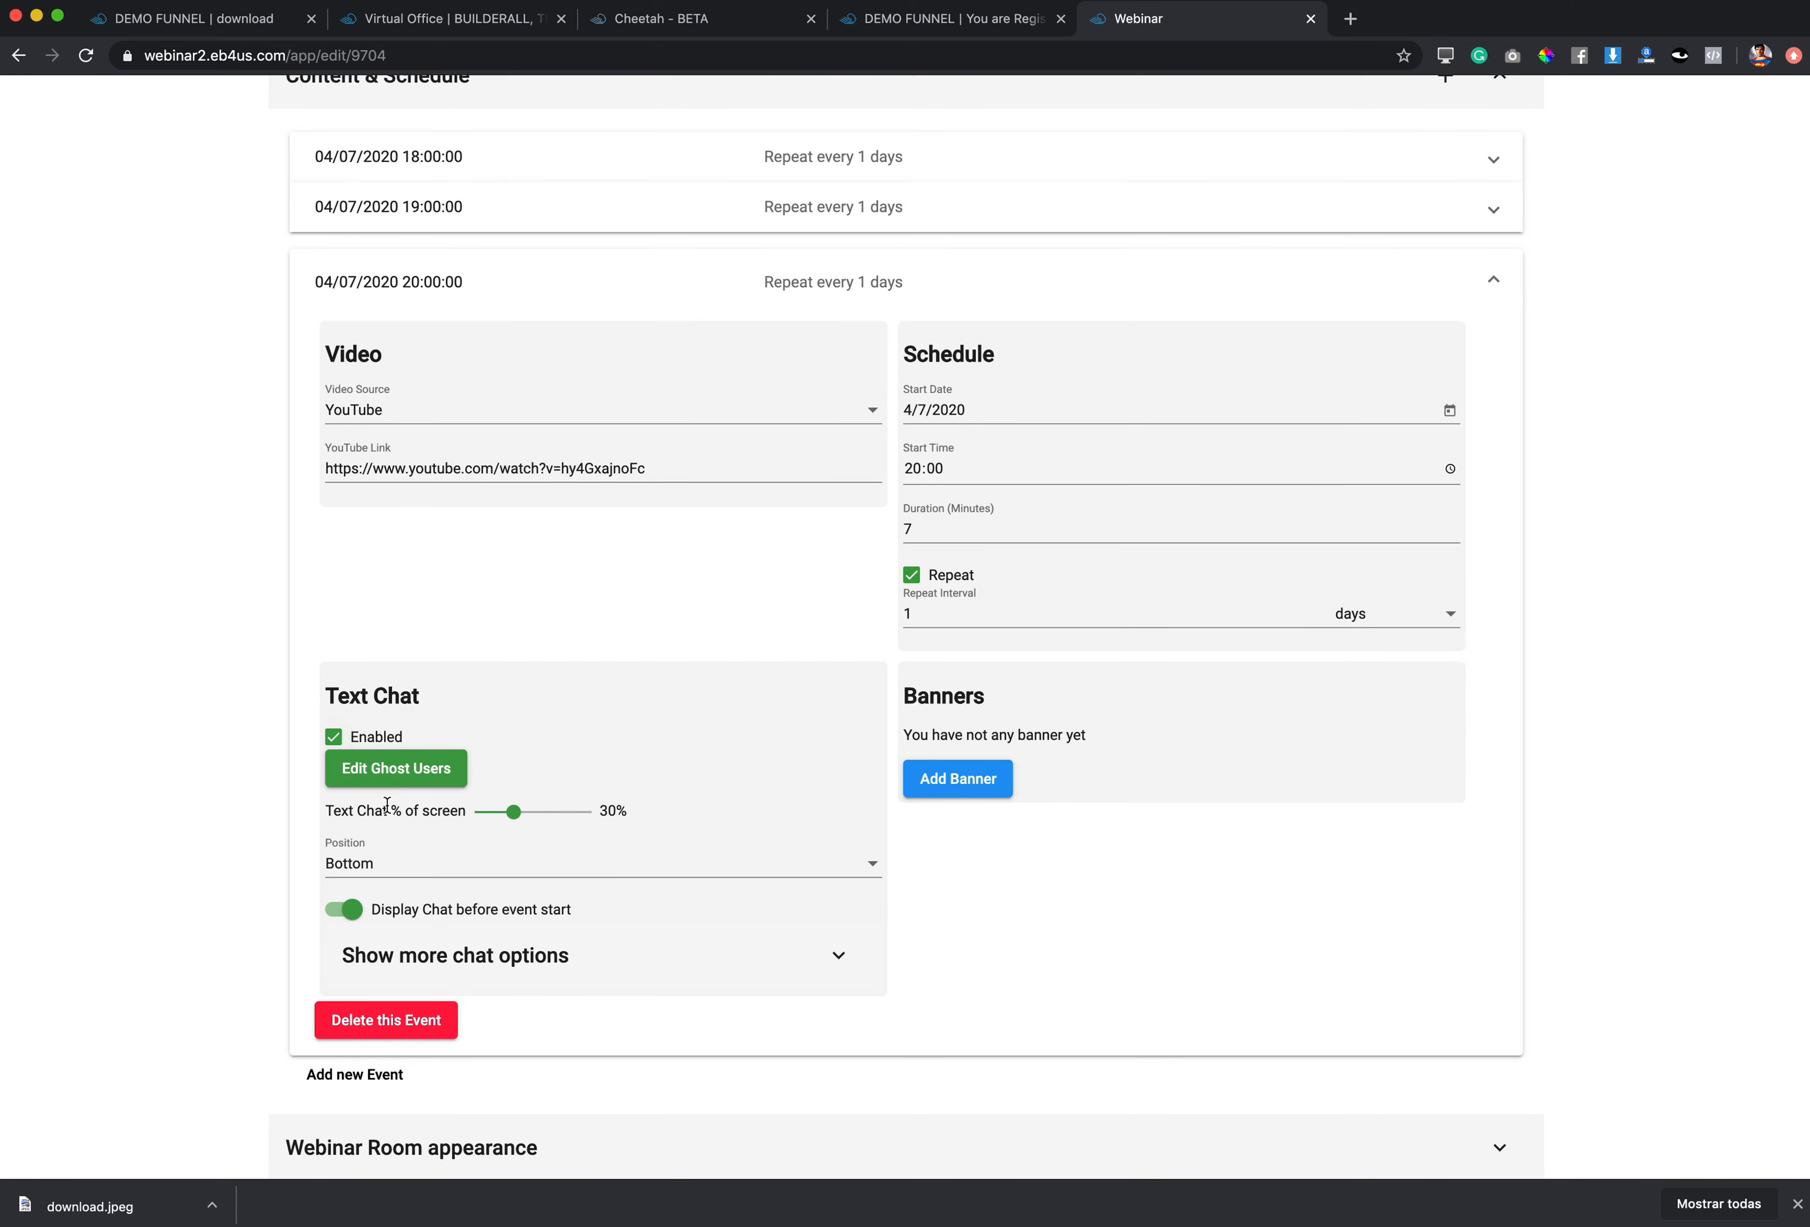
{"action": "left_click", "coordinate": [395, 871]}
{"action": "left_click", "coordinate": [359, 995]}
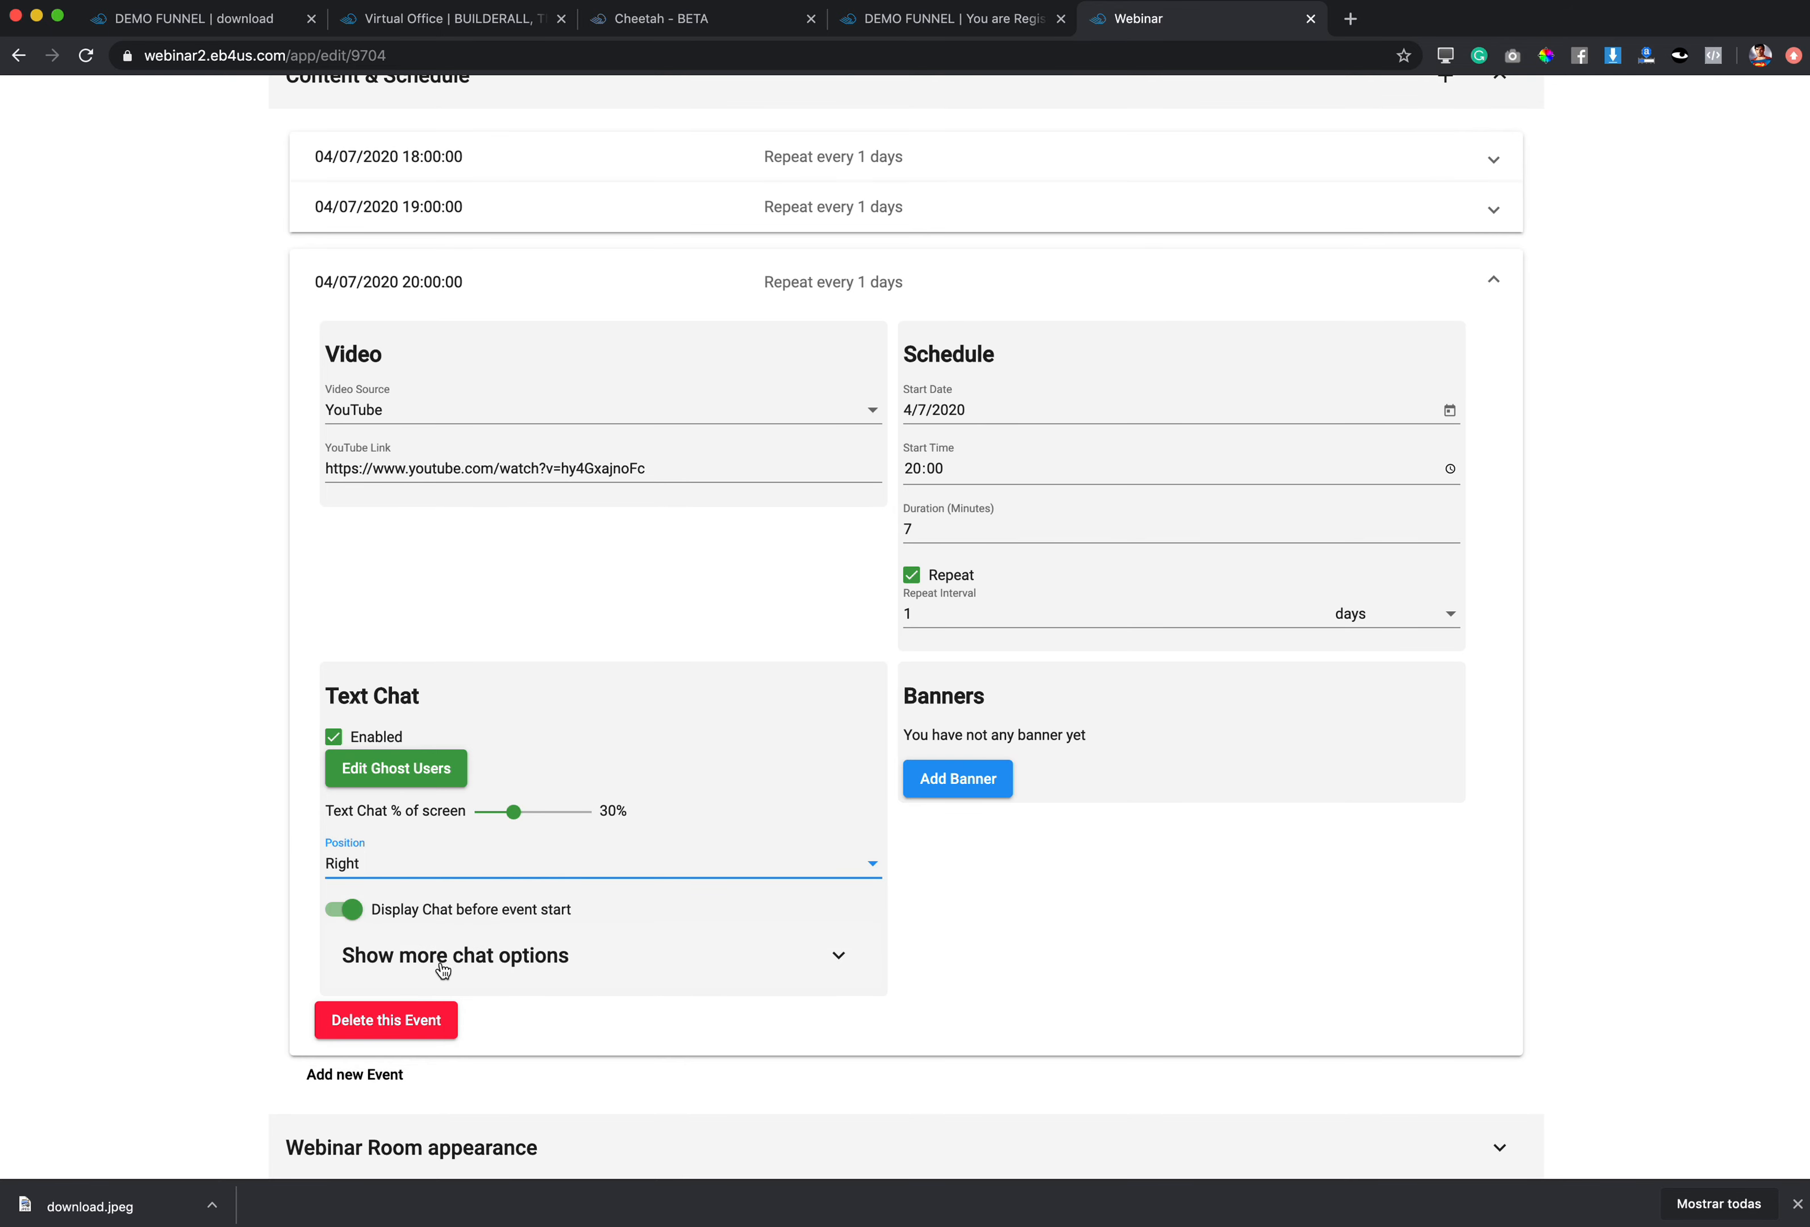
{"action": "left_click", "coordinate": [558, 968]}
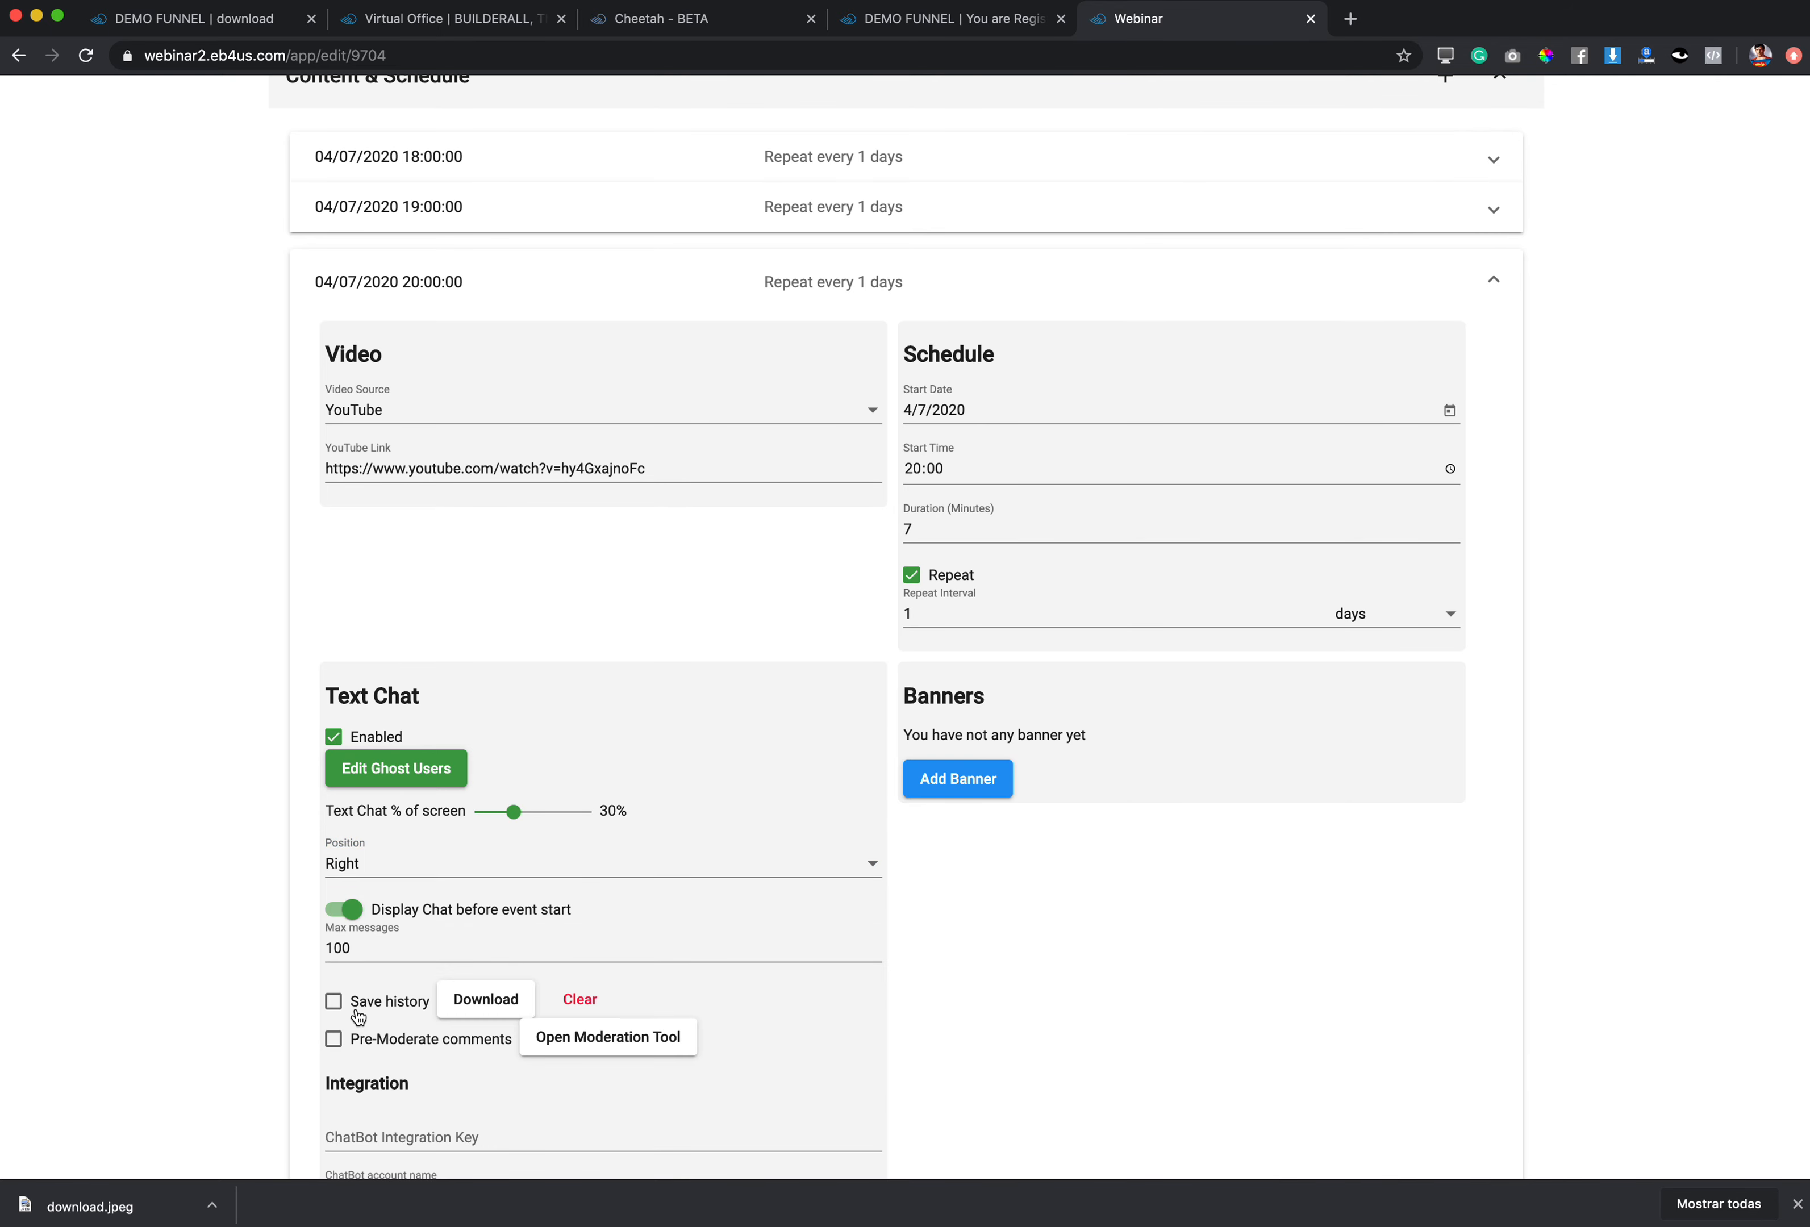
{"action": "left_click", "coordinate": [336, 1005]}
{"action": "scroll", "coordinate": [804, 1001], "scroll_direction": "down", "scroll_amount": 5}
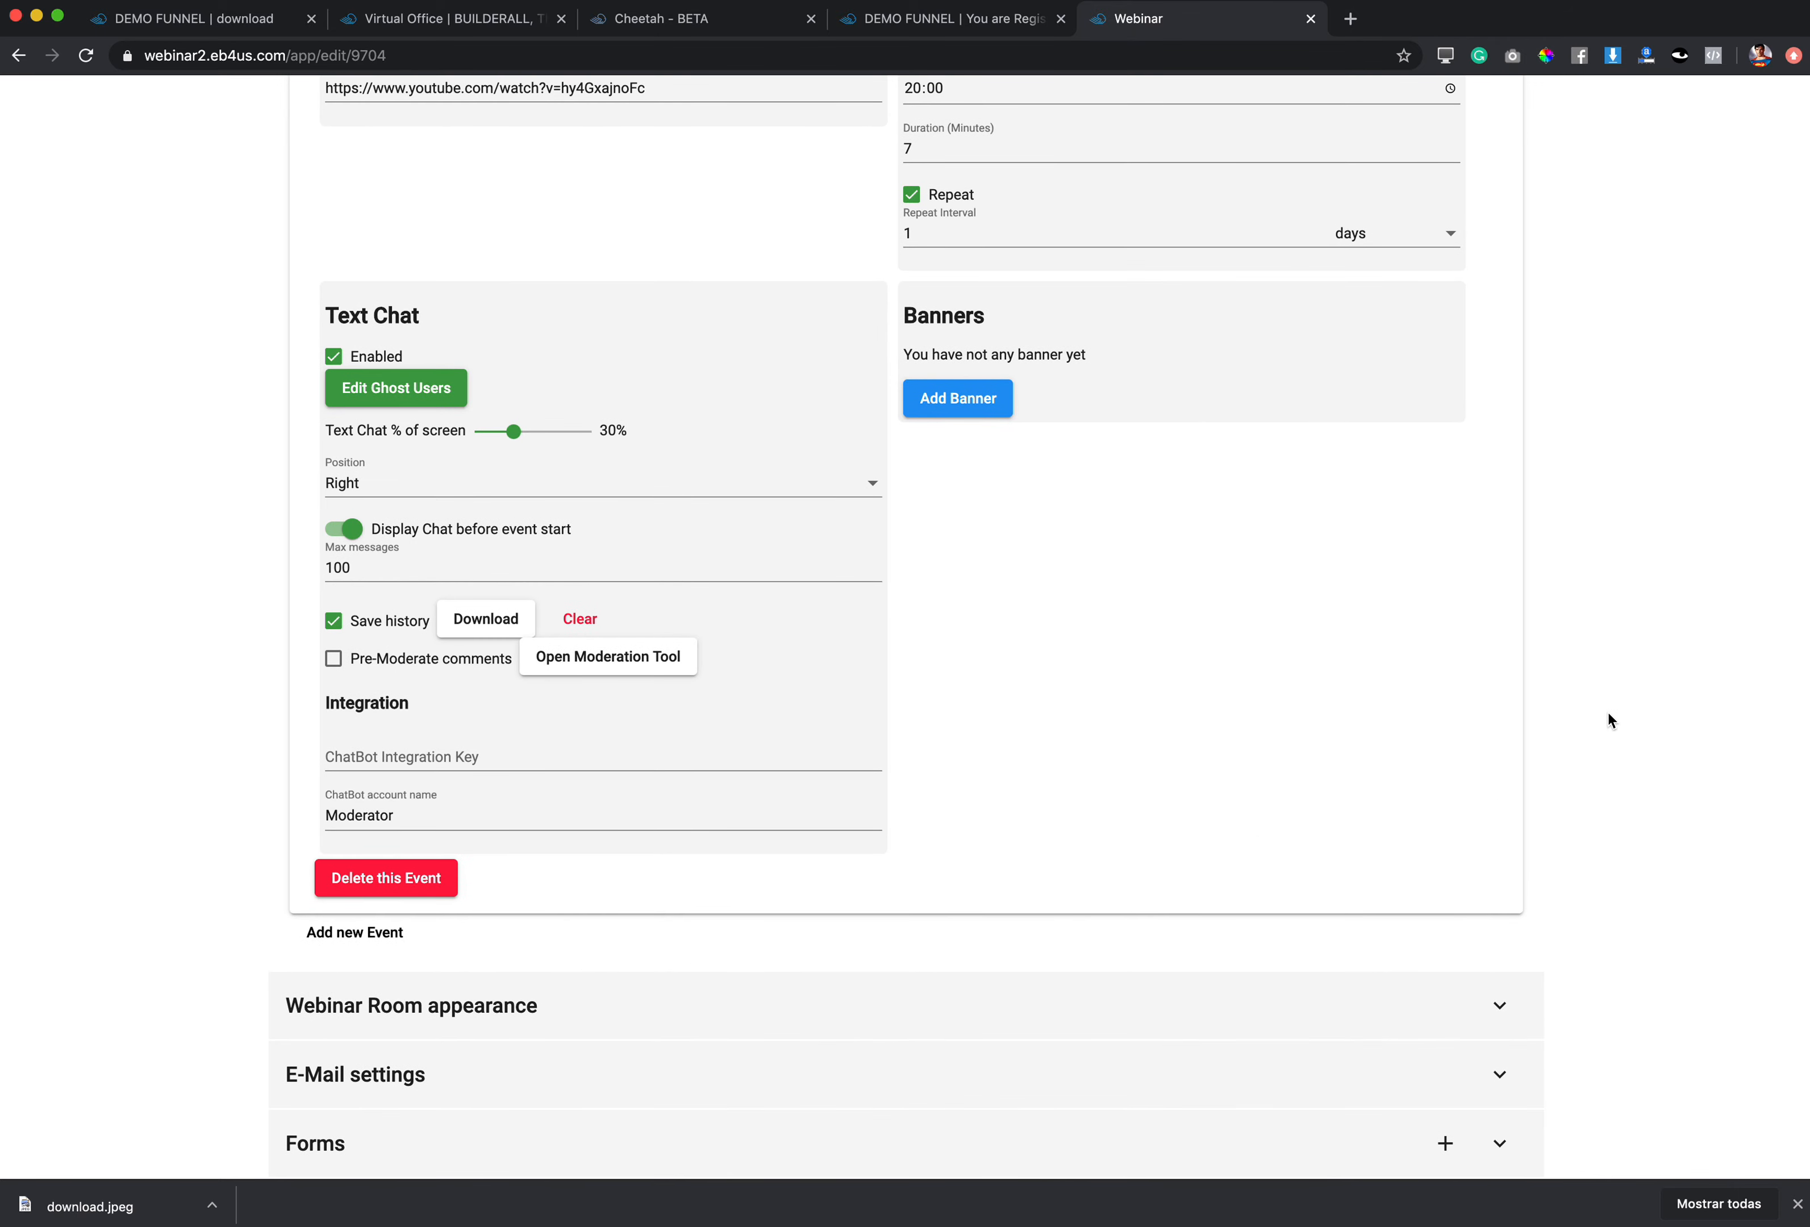
{"action": "scroll", "coordinate": [1595, 673], "scroll_direction": "up", "scroll_amount": 7}
{"action": "left_click", "coordinate": [1495, 447]}
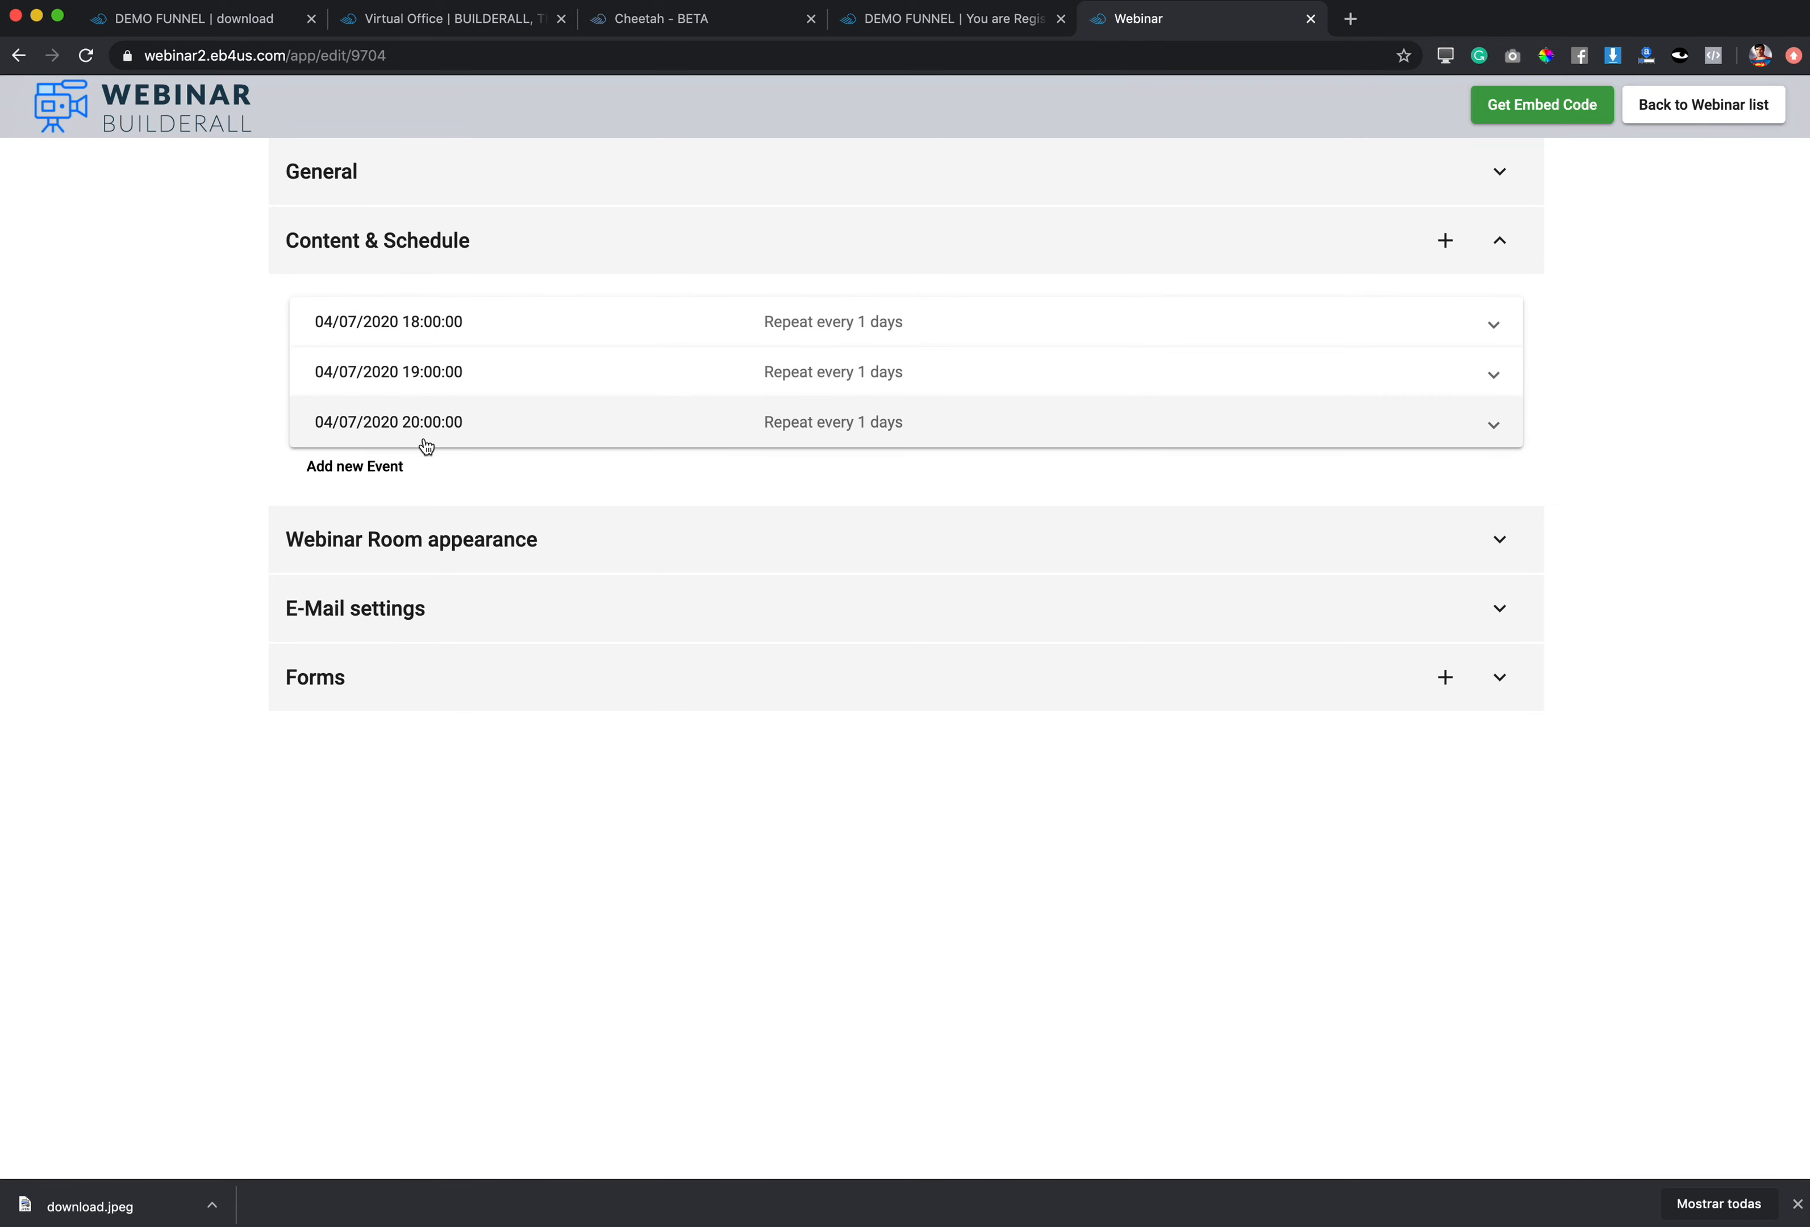
Step: Collapse the room appearance settings and expand the E-Mail settings and Forms sections
{"action": "left_click", "coordinate": [440, 539]}
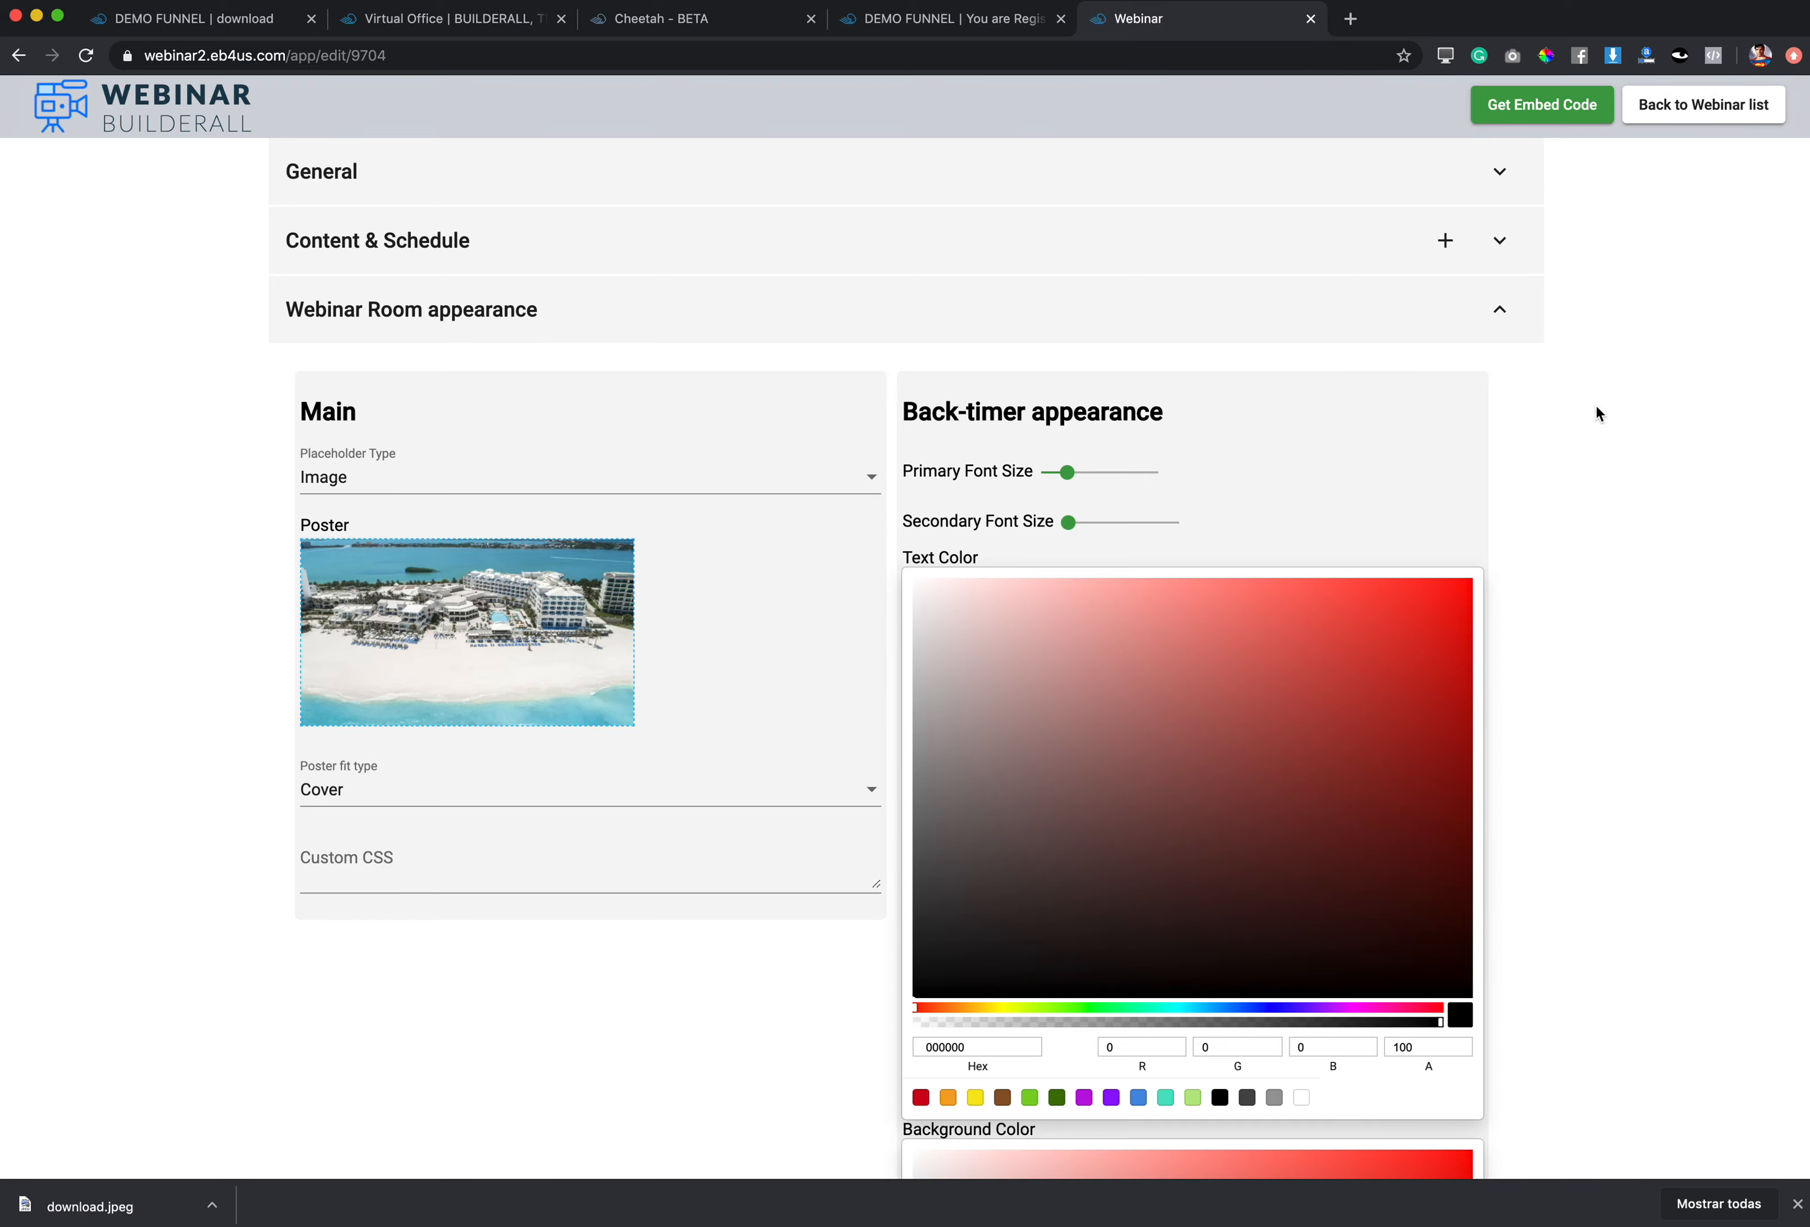
{"action": "scroll", "coordinate": [1640, 532], "scroll_direction": "down", "scroll_amount": 10}
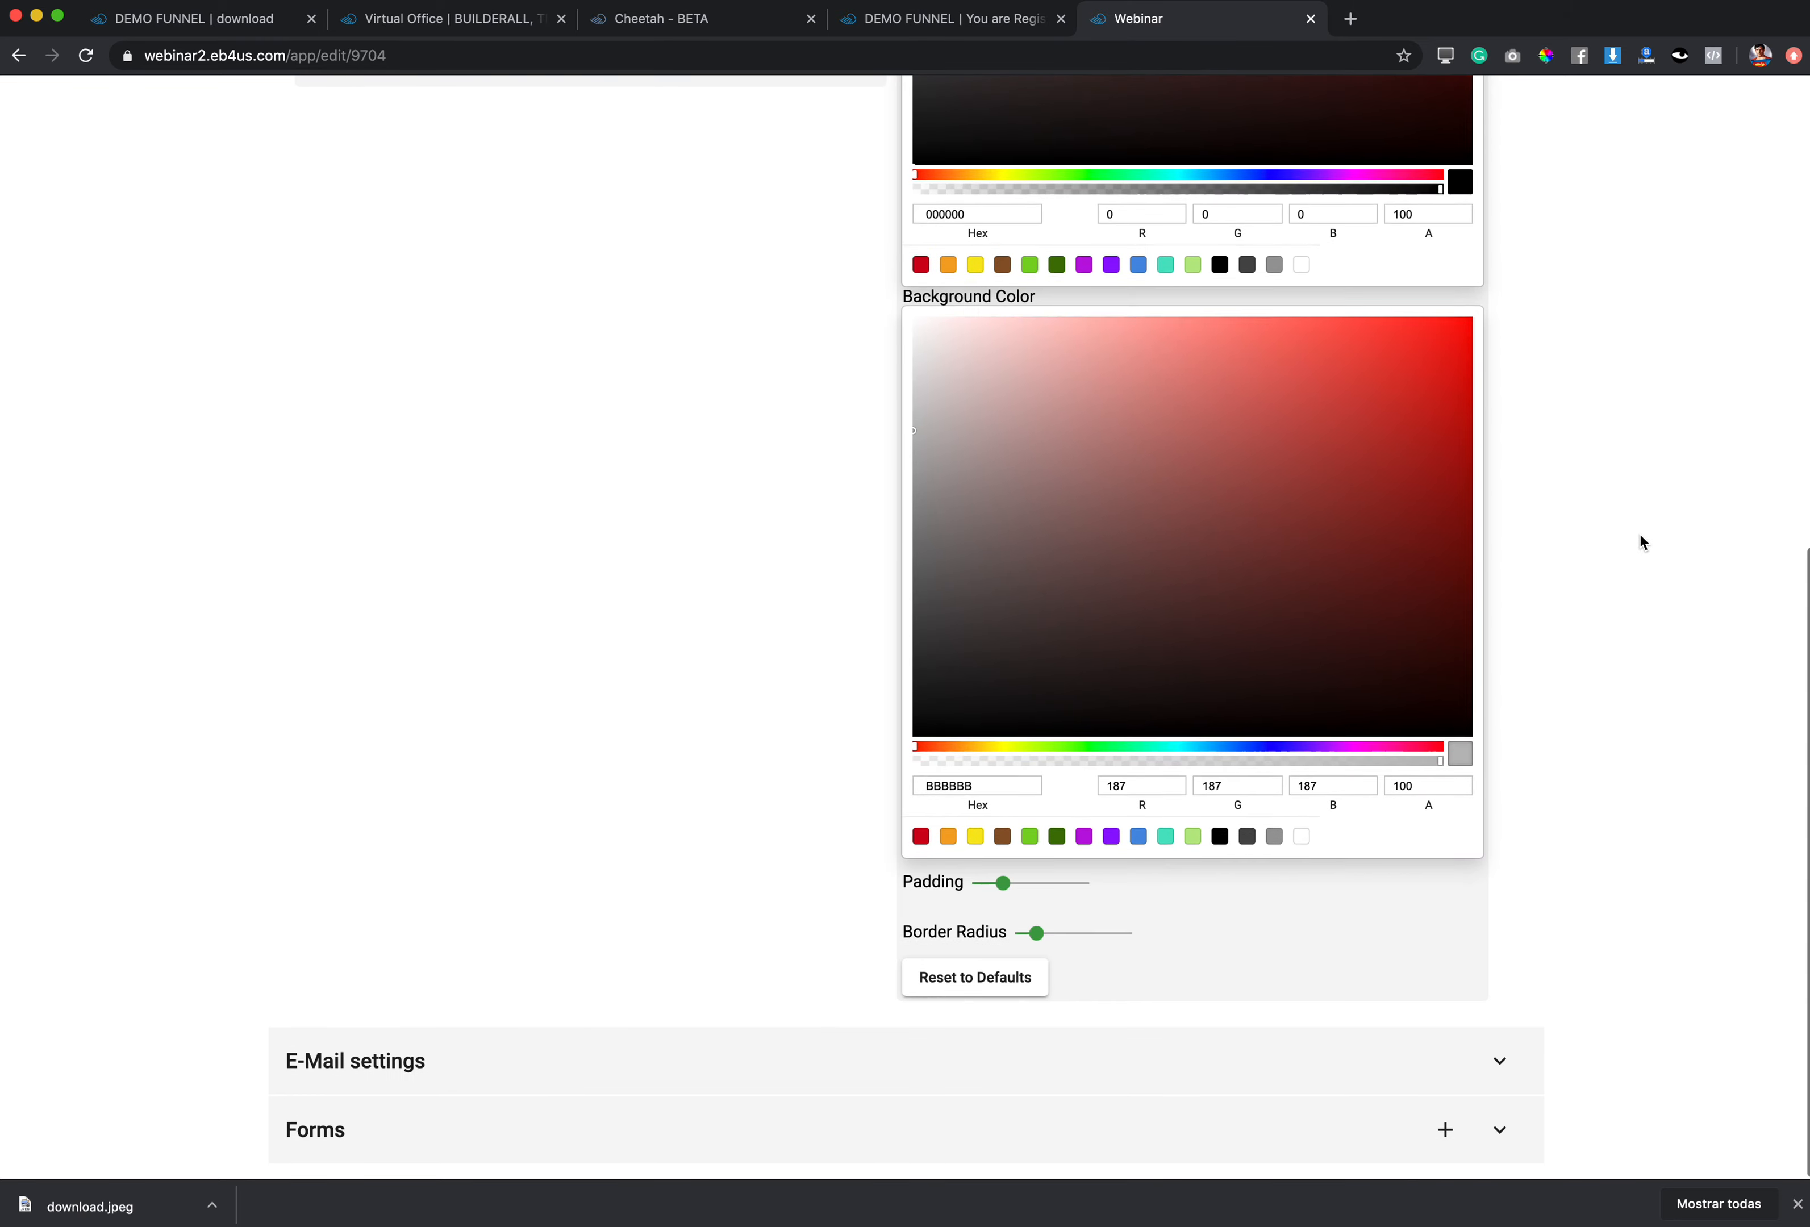
{"action": "left_click", "coordinate": [655, 1085]}
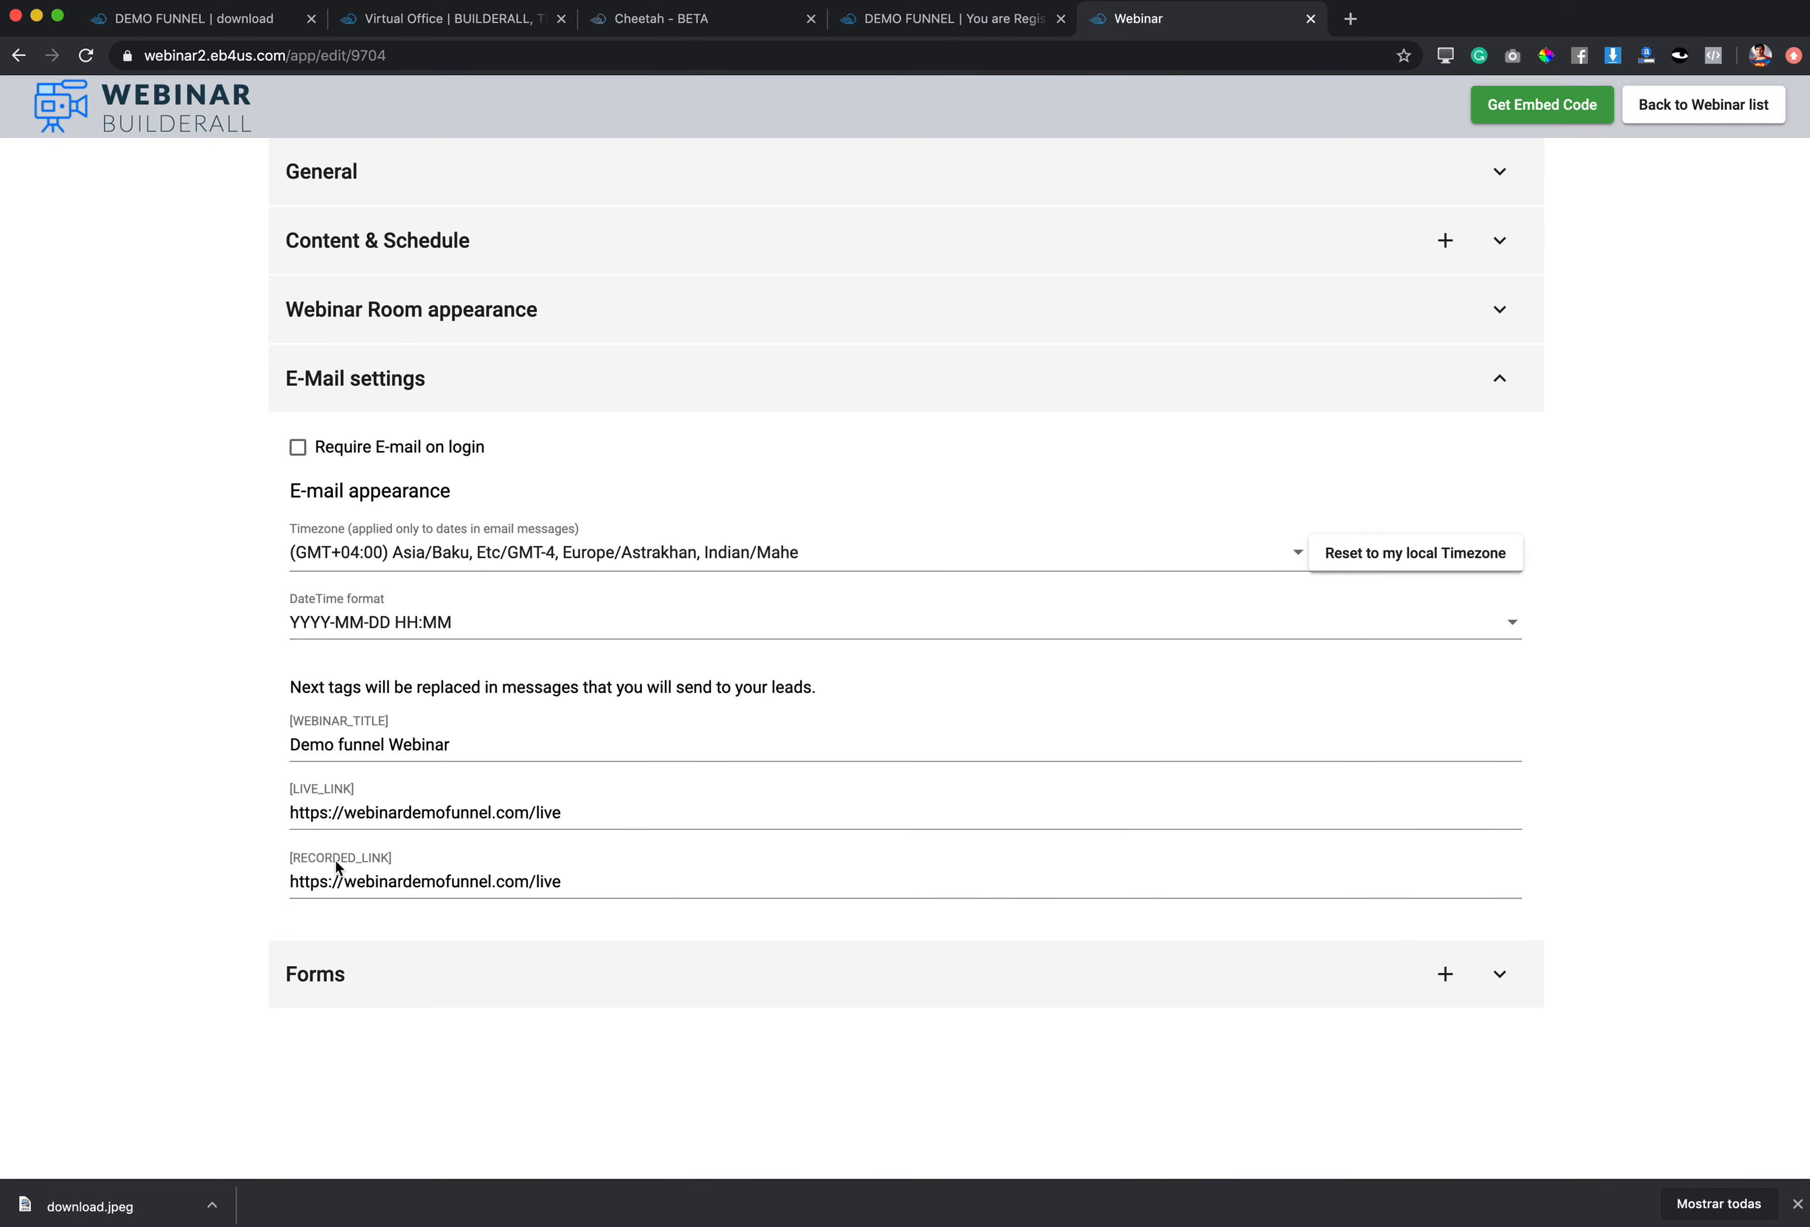
{"action": "left_click", "coordinate": [378, 982]}
Step: Copy the first form's Direct link from its embed code, then return to the webinar list
{"action": "scroll", "coordinate": [822, 845], "scroll_direction": "down", "scroll_amount": 3}
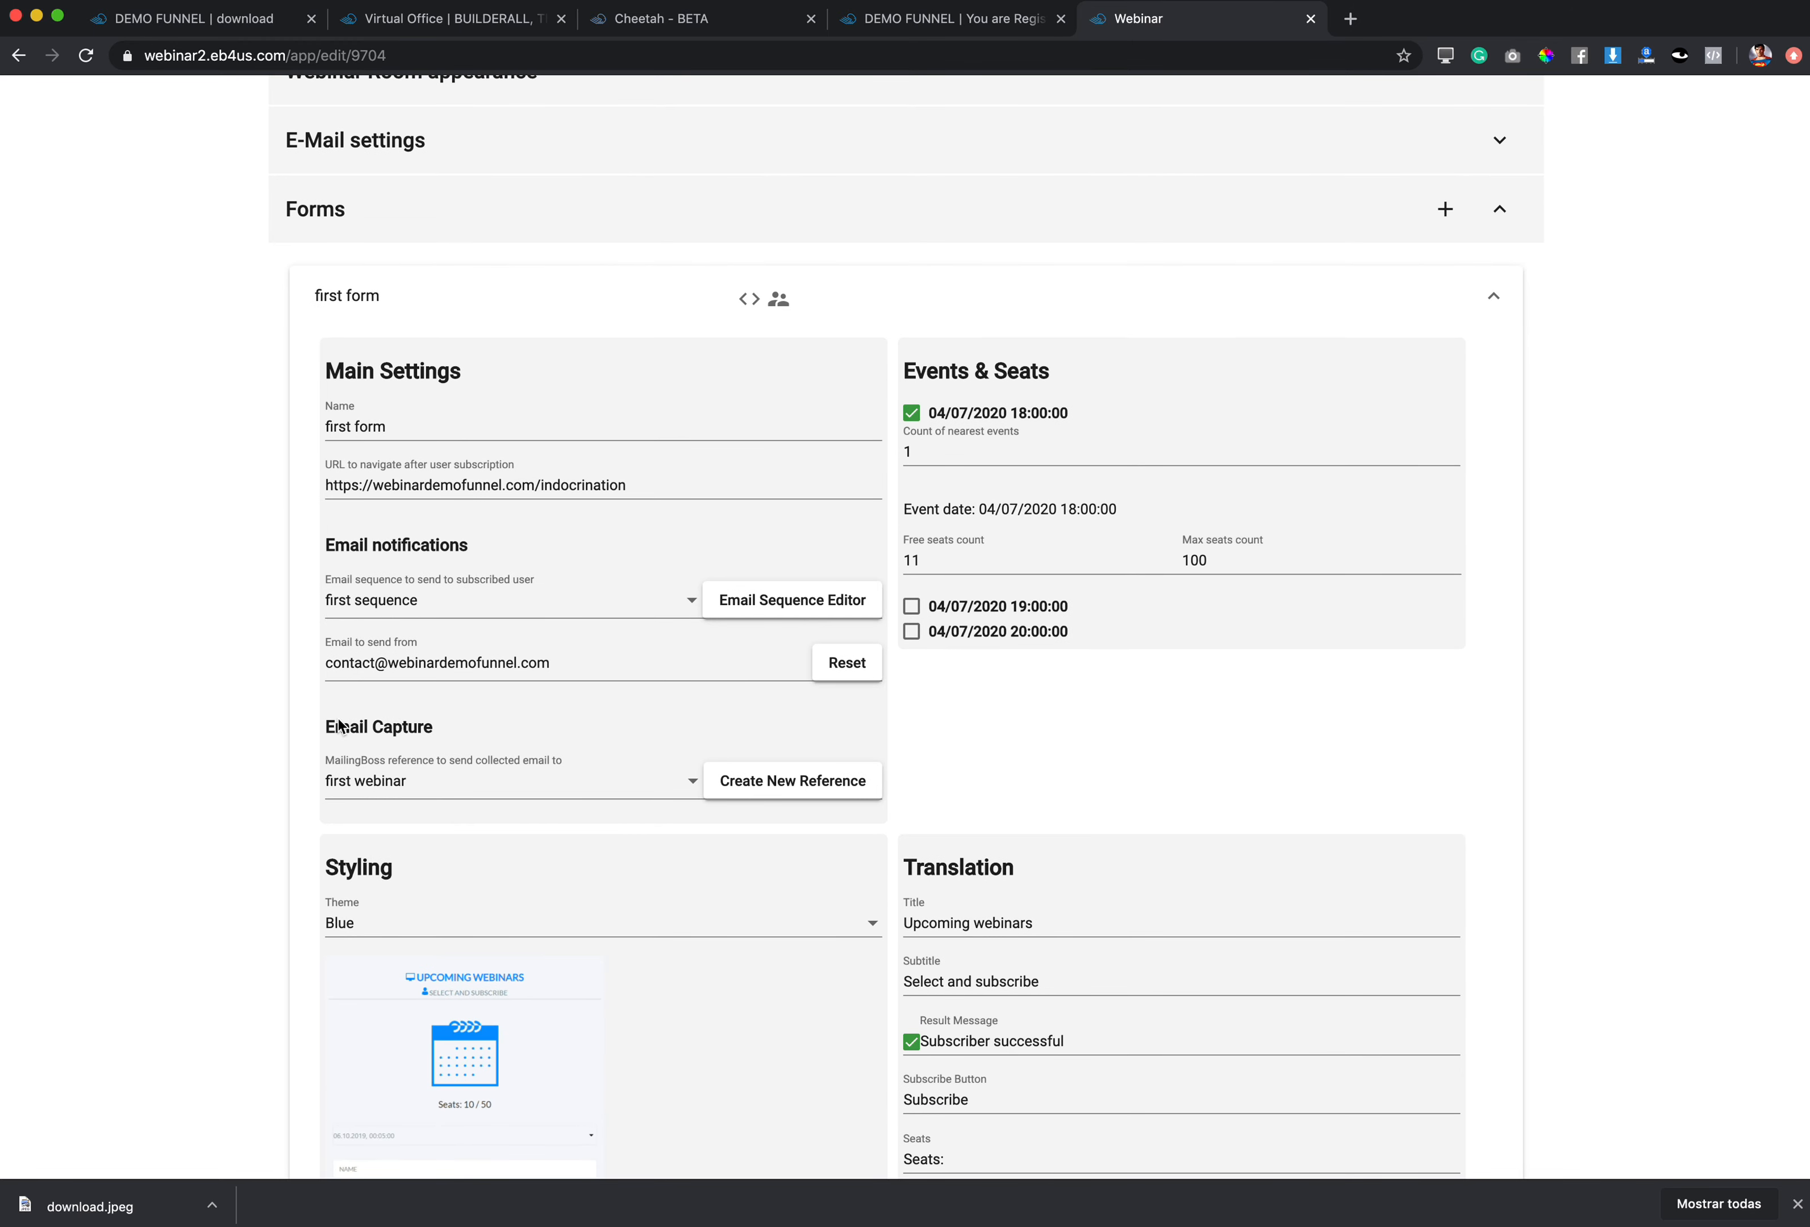
{"action": "scroll", "coordinate": [1013, 739], "scroll_direction": "down", "scroll_amount": 5}
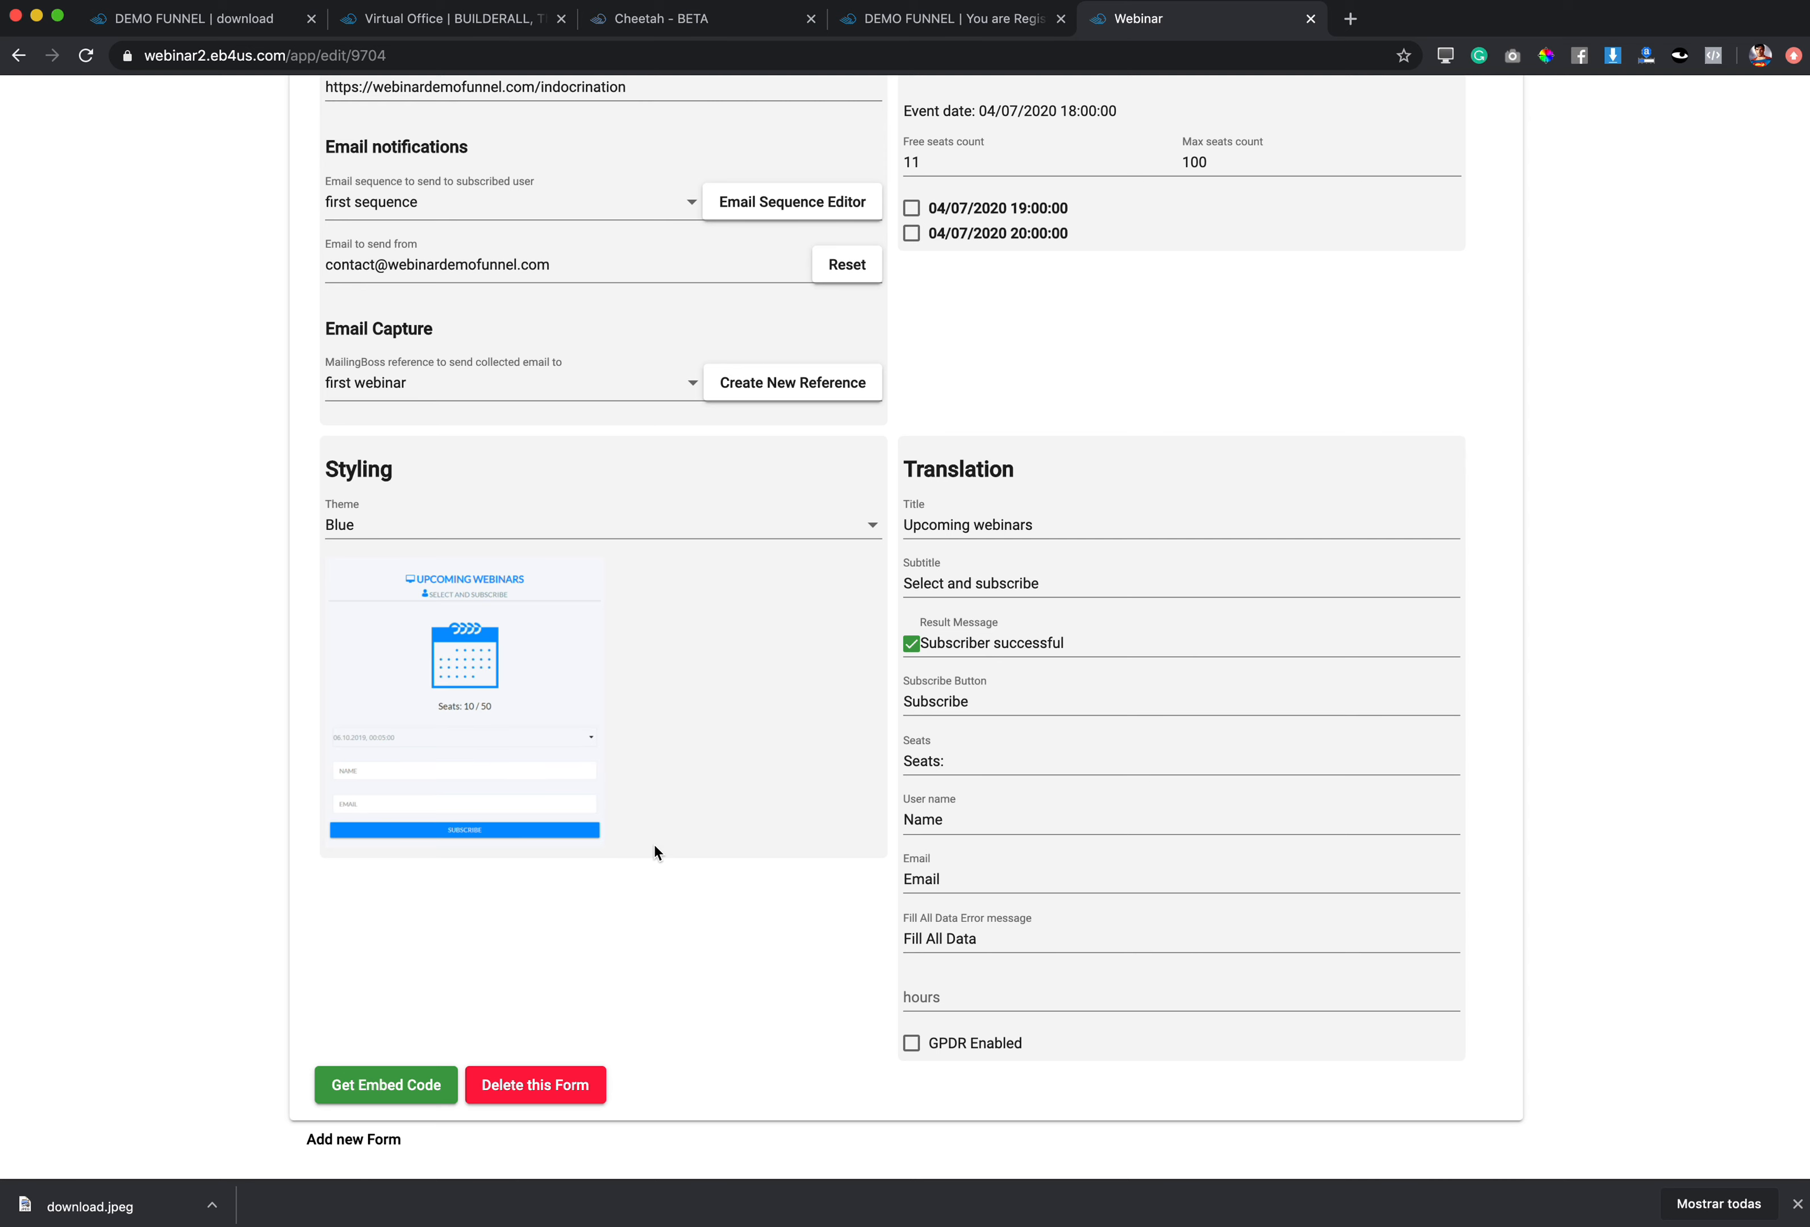
{"action": "left_click", "coordinate": [375, 1096]}
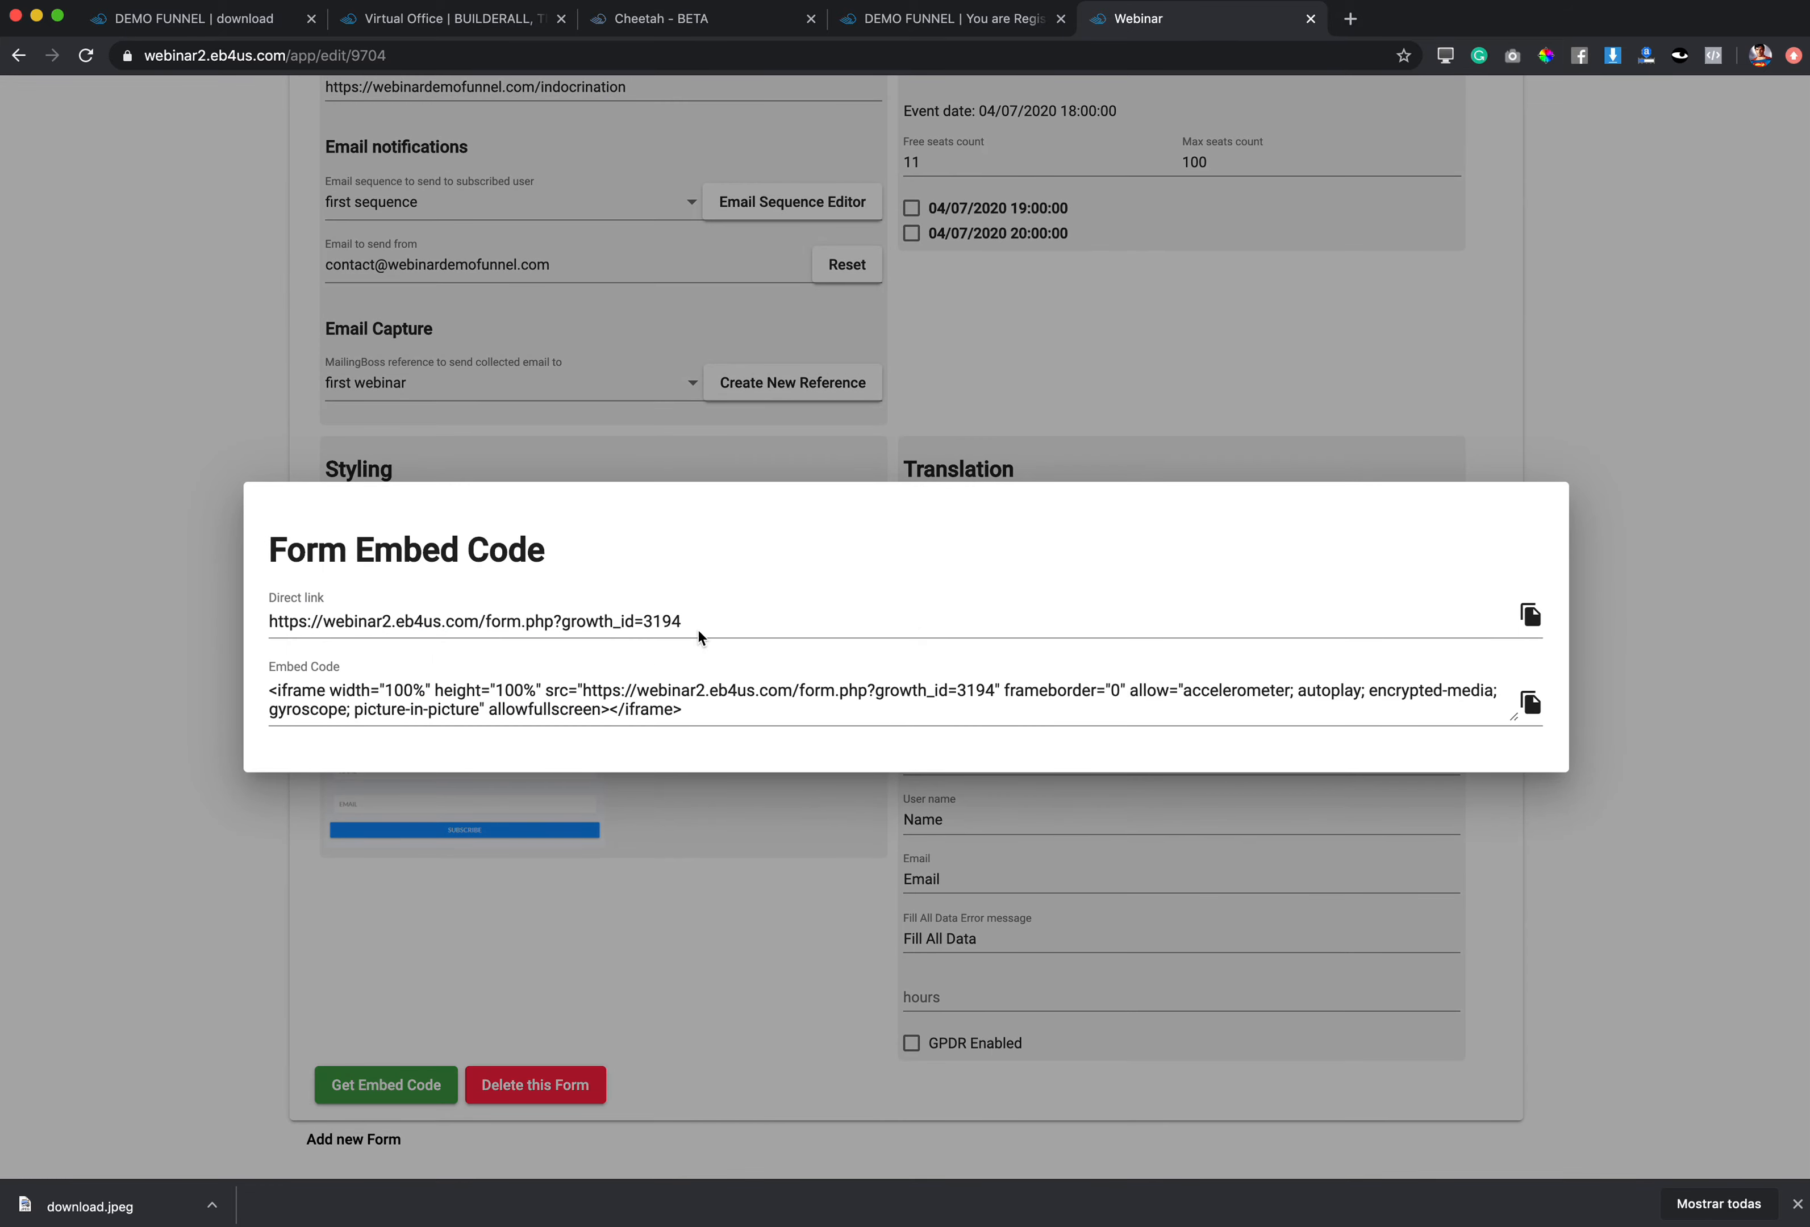
{"action": "left_click", "coordinate": [1530, 615]}
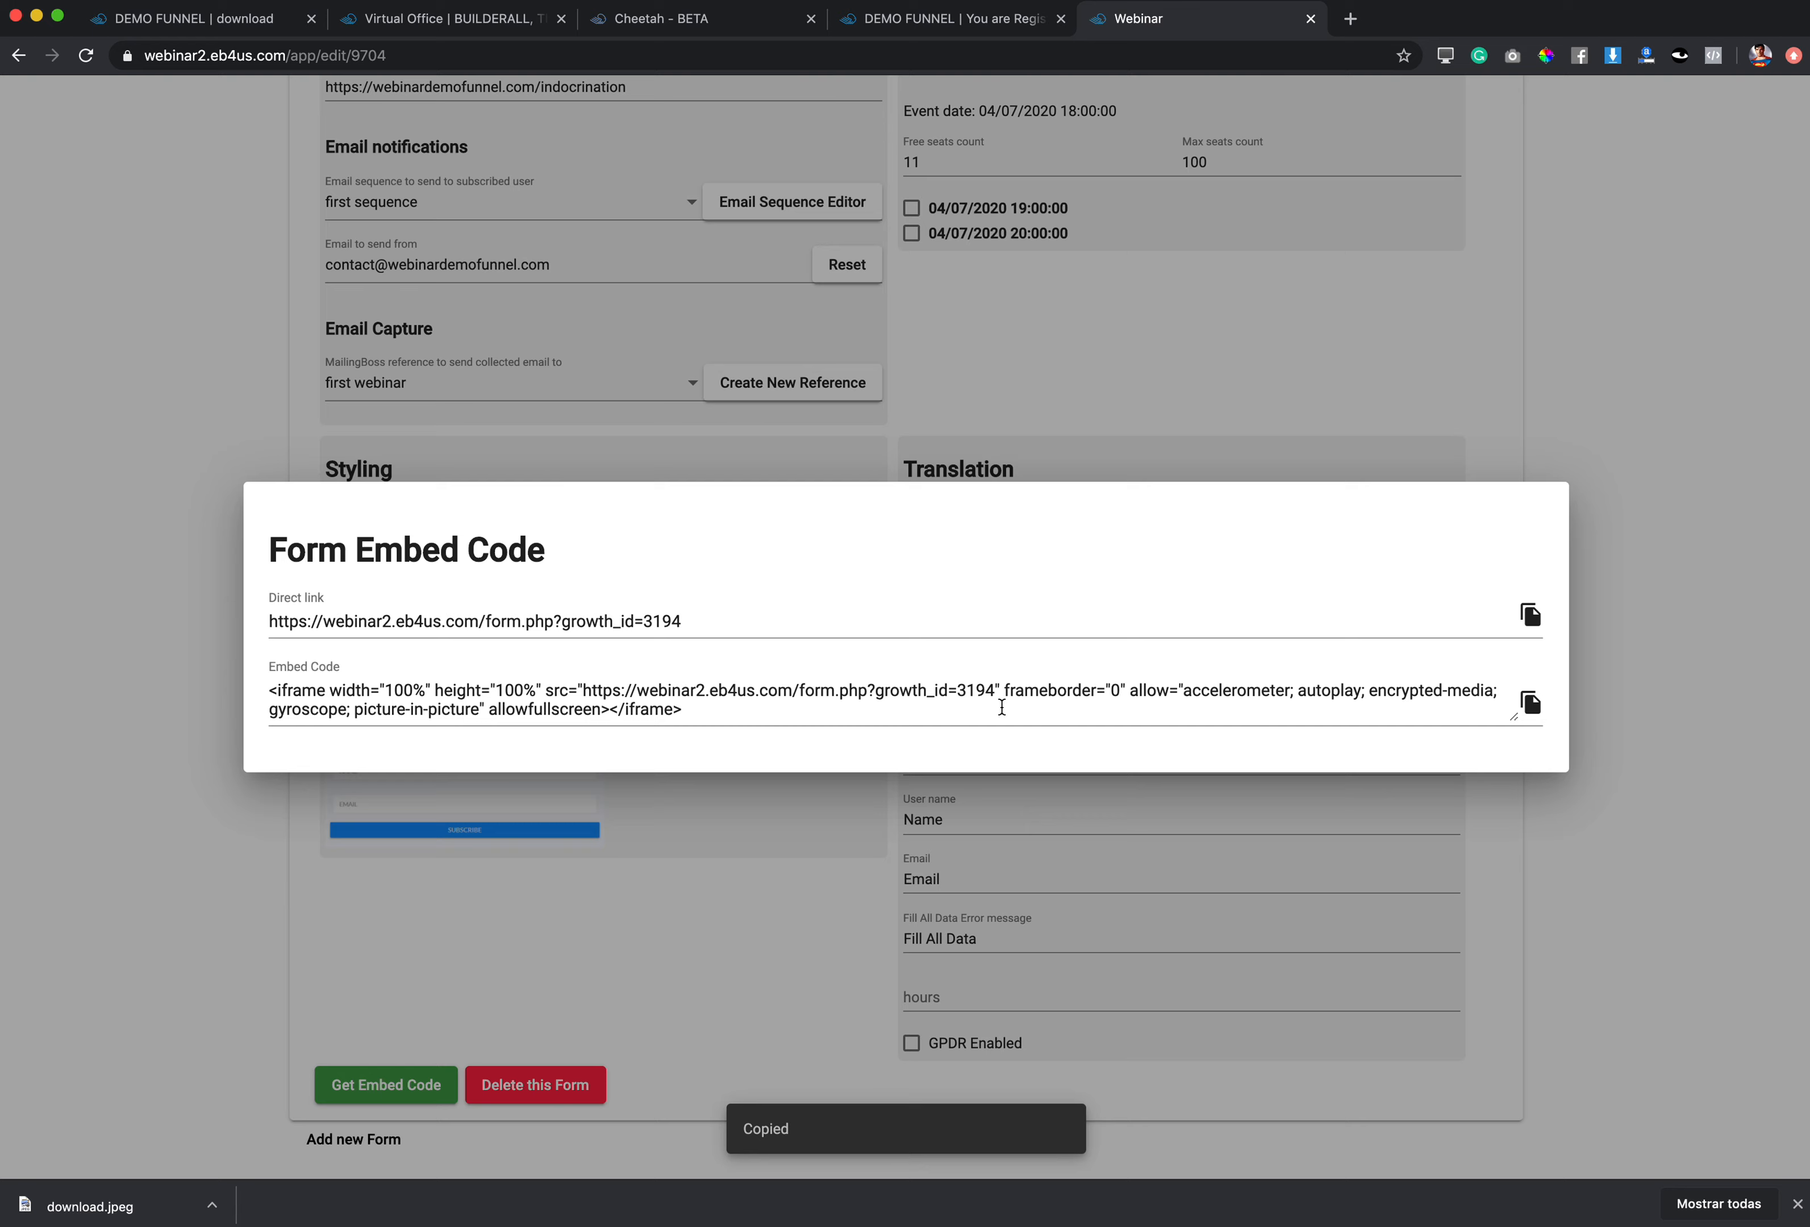
{"action": "left_click_drag", "start_coordinate": [678, 626], "coordinate": [200, 626]}
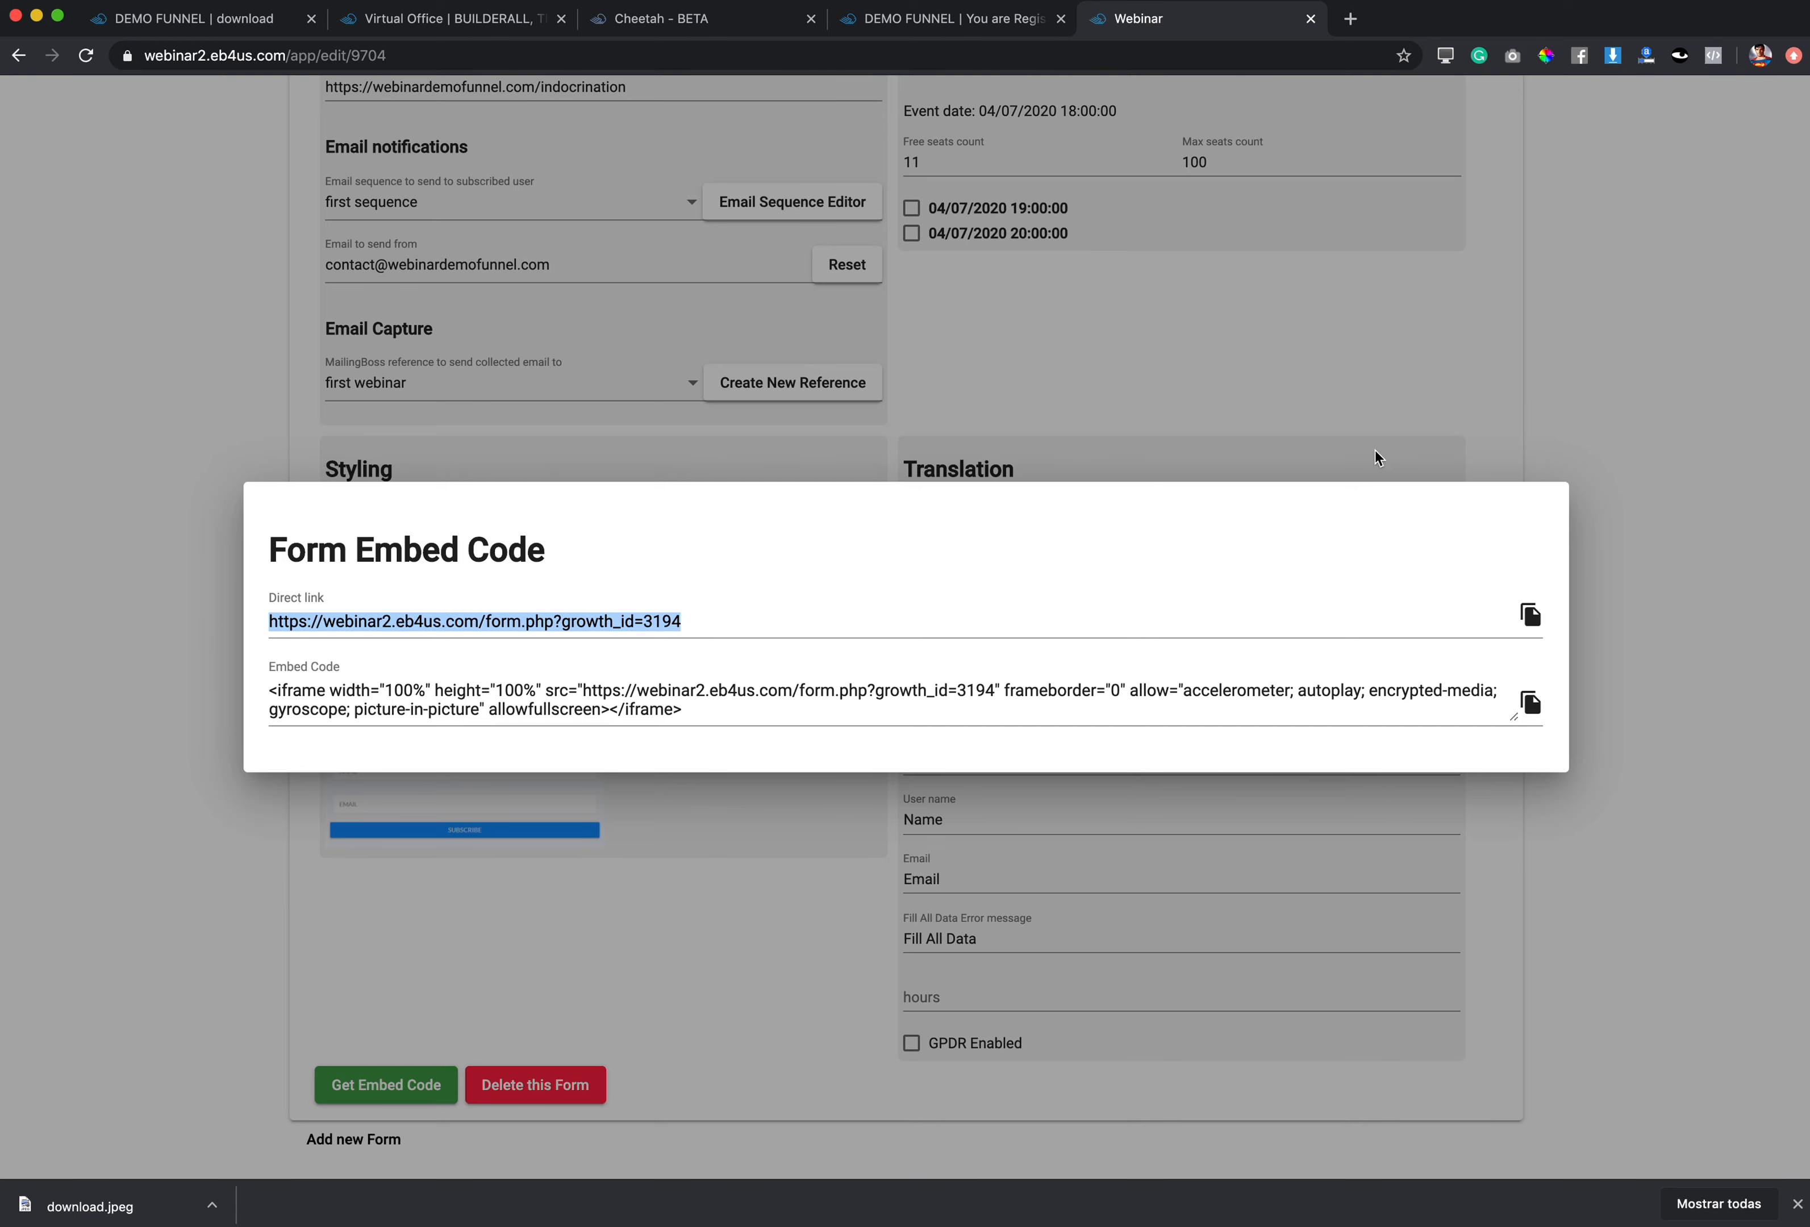
{"action": "left_click", "coordinate": [1395, 313]}
{"action": "scroll", "coordinate": [651, 792], "scroll_direction": "up", "scroll_amount": 10}
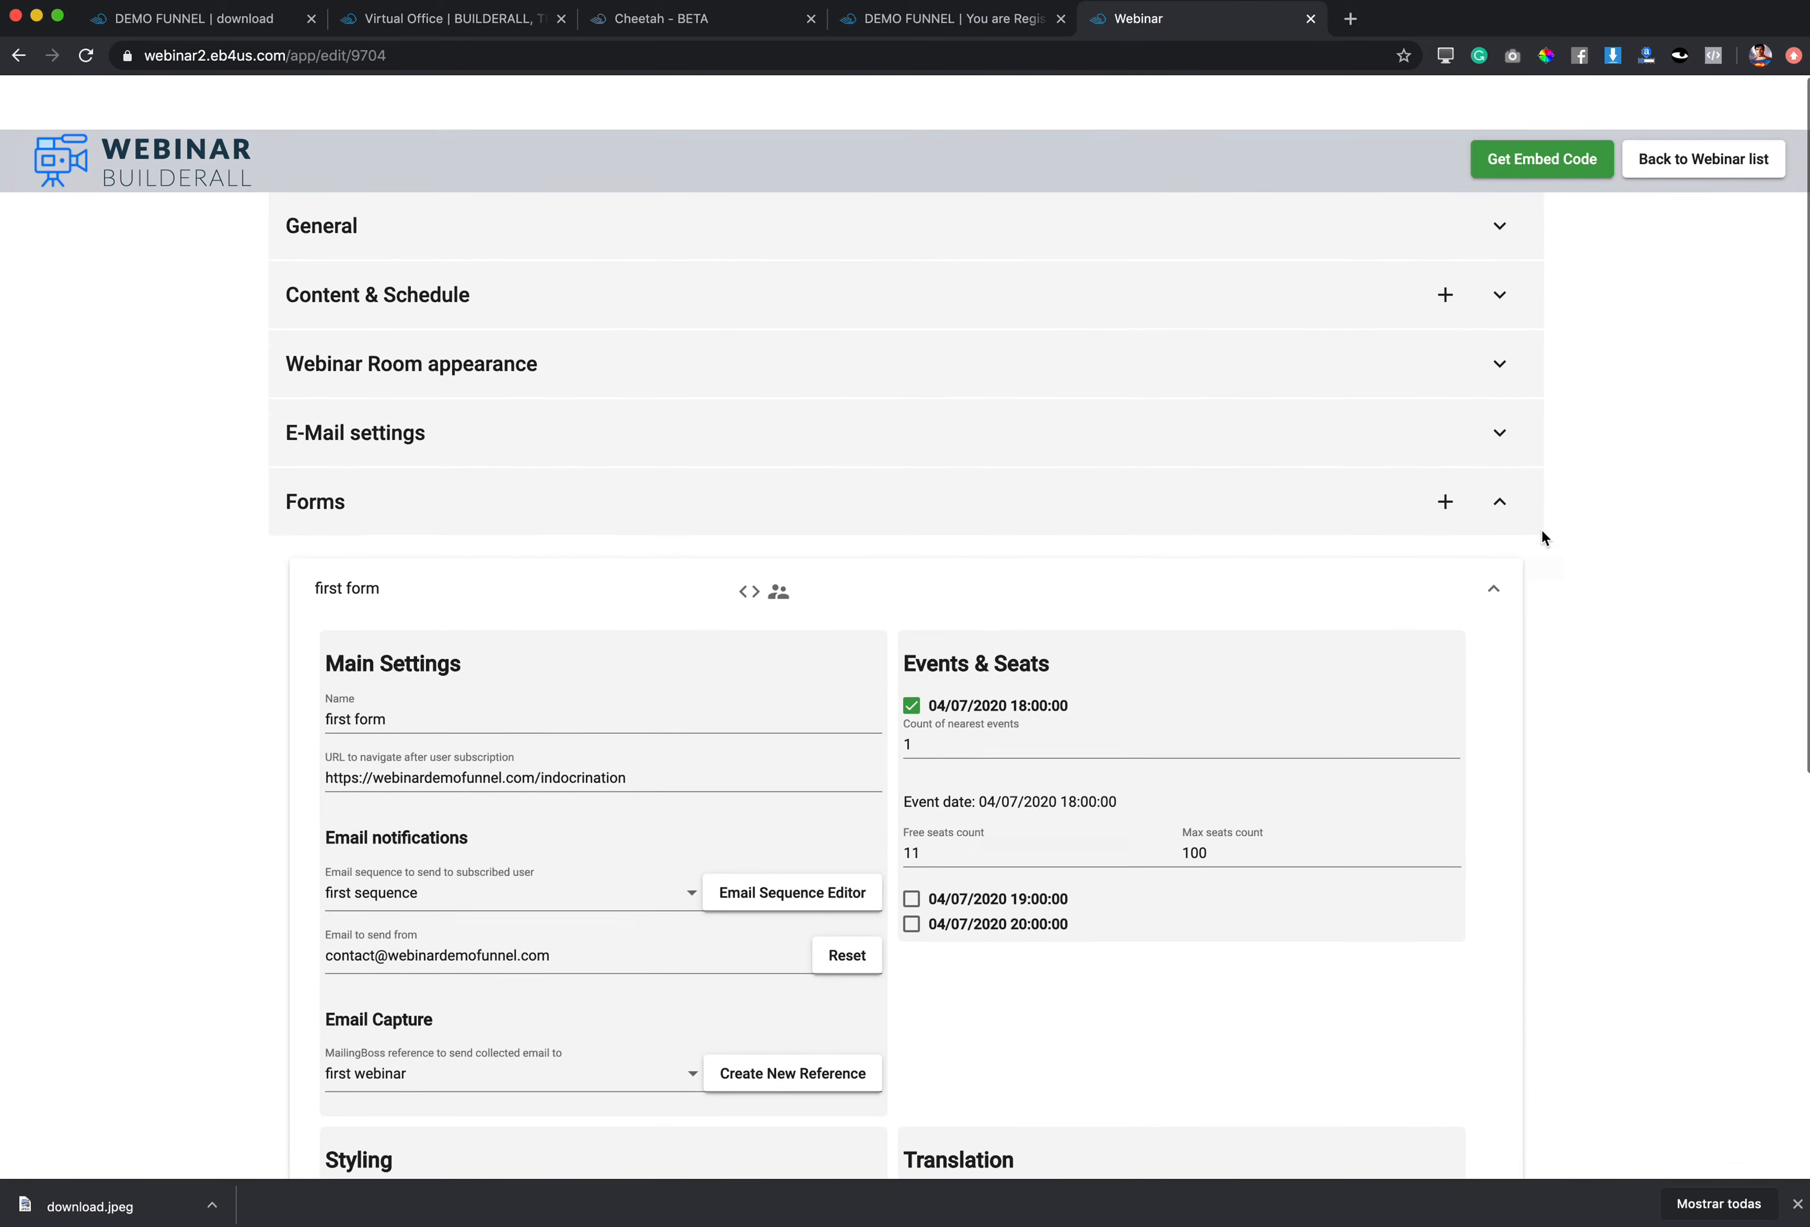
{"action": "left_click", "coordinate": [1696, 106]}
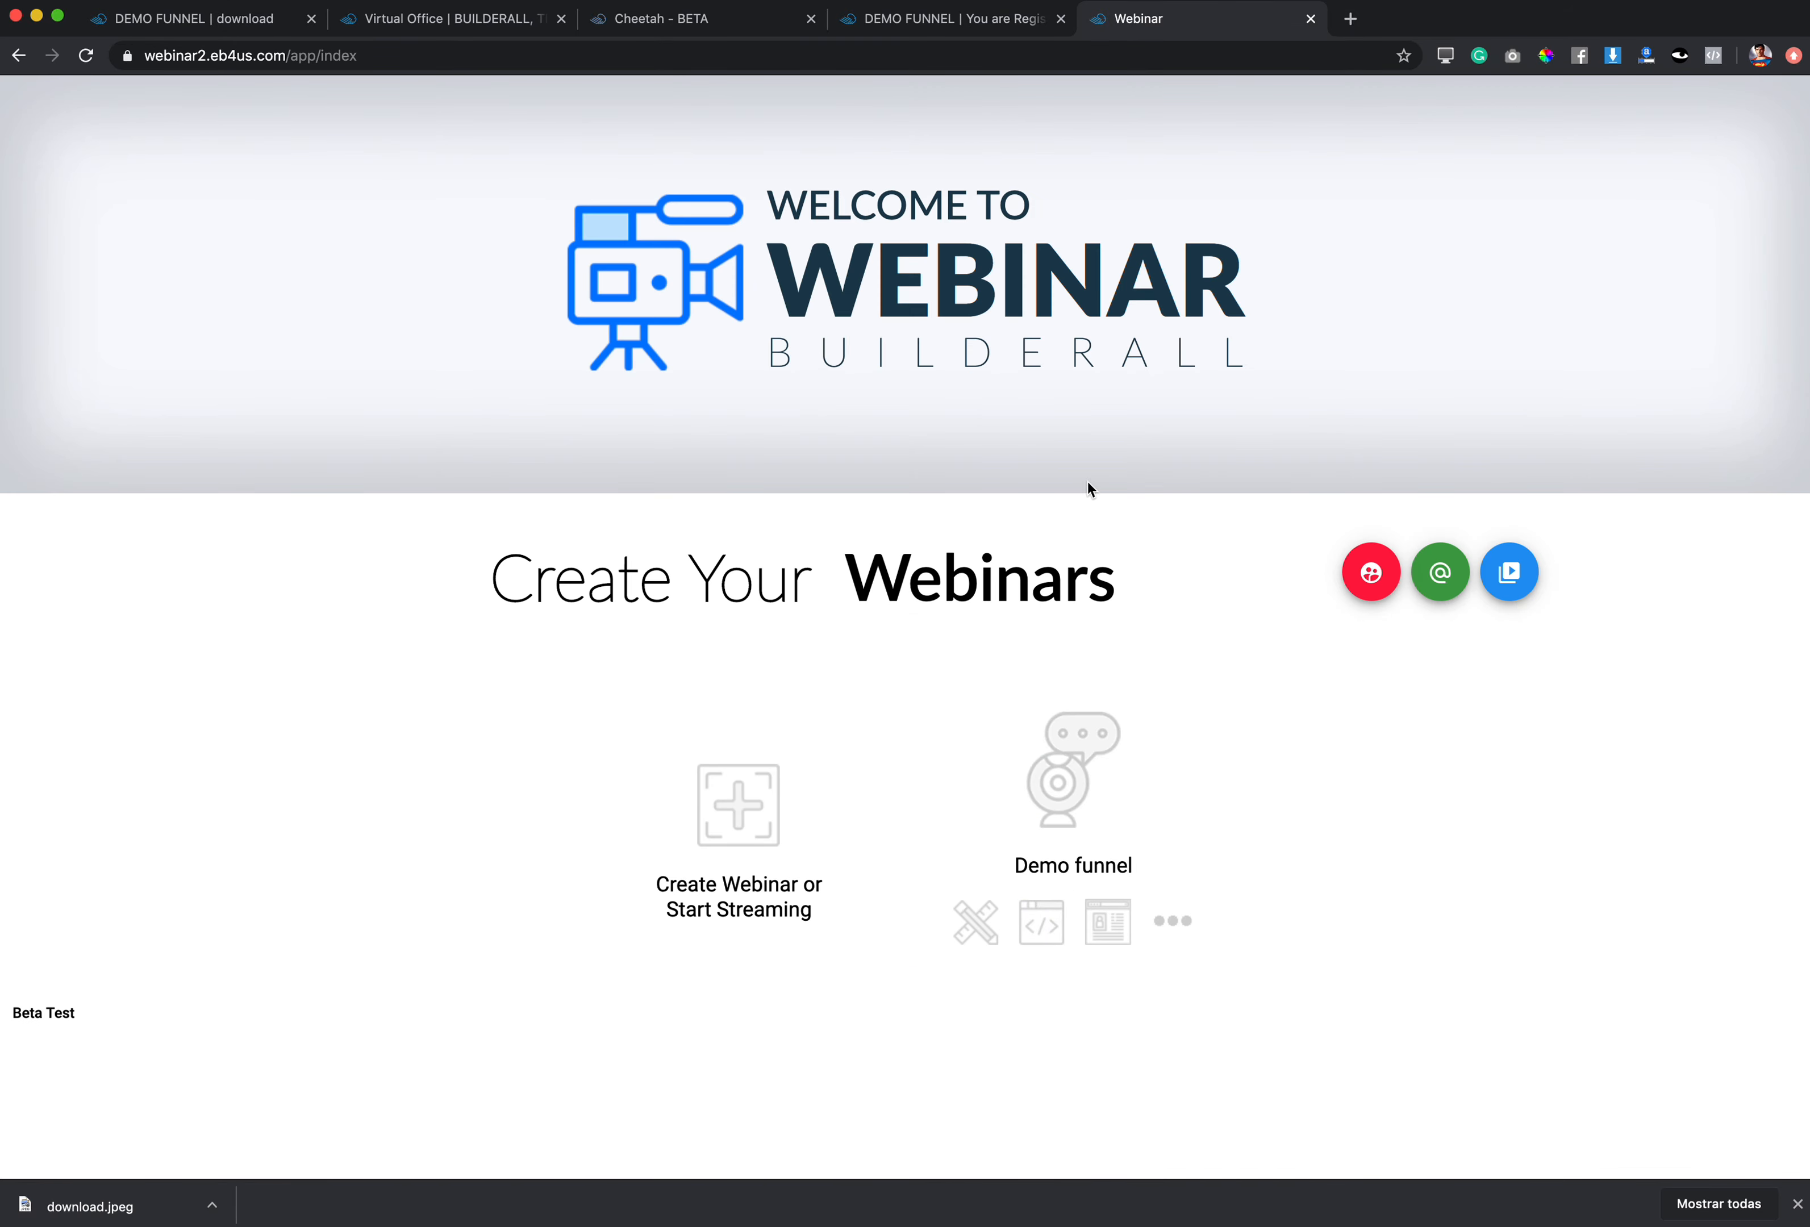
Step: Close the Indocrination tab and open DEMO FUNNEL's Webinar Registration page in Cheetah
{"action": "left_click", "coordinate": [953, 23]}
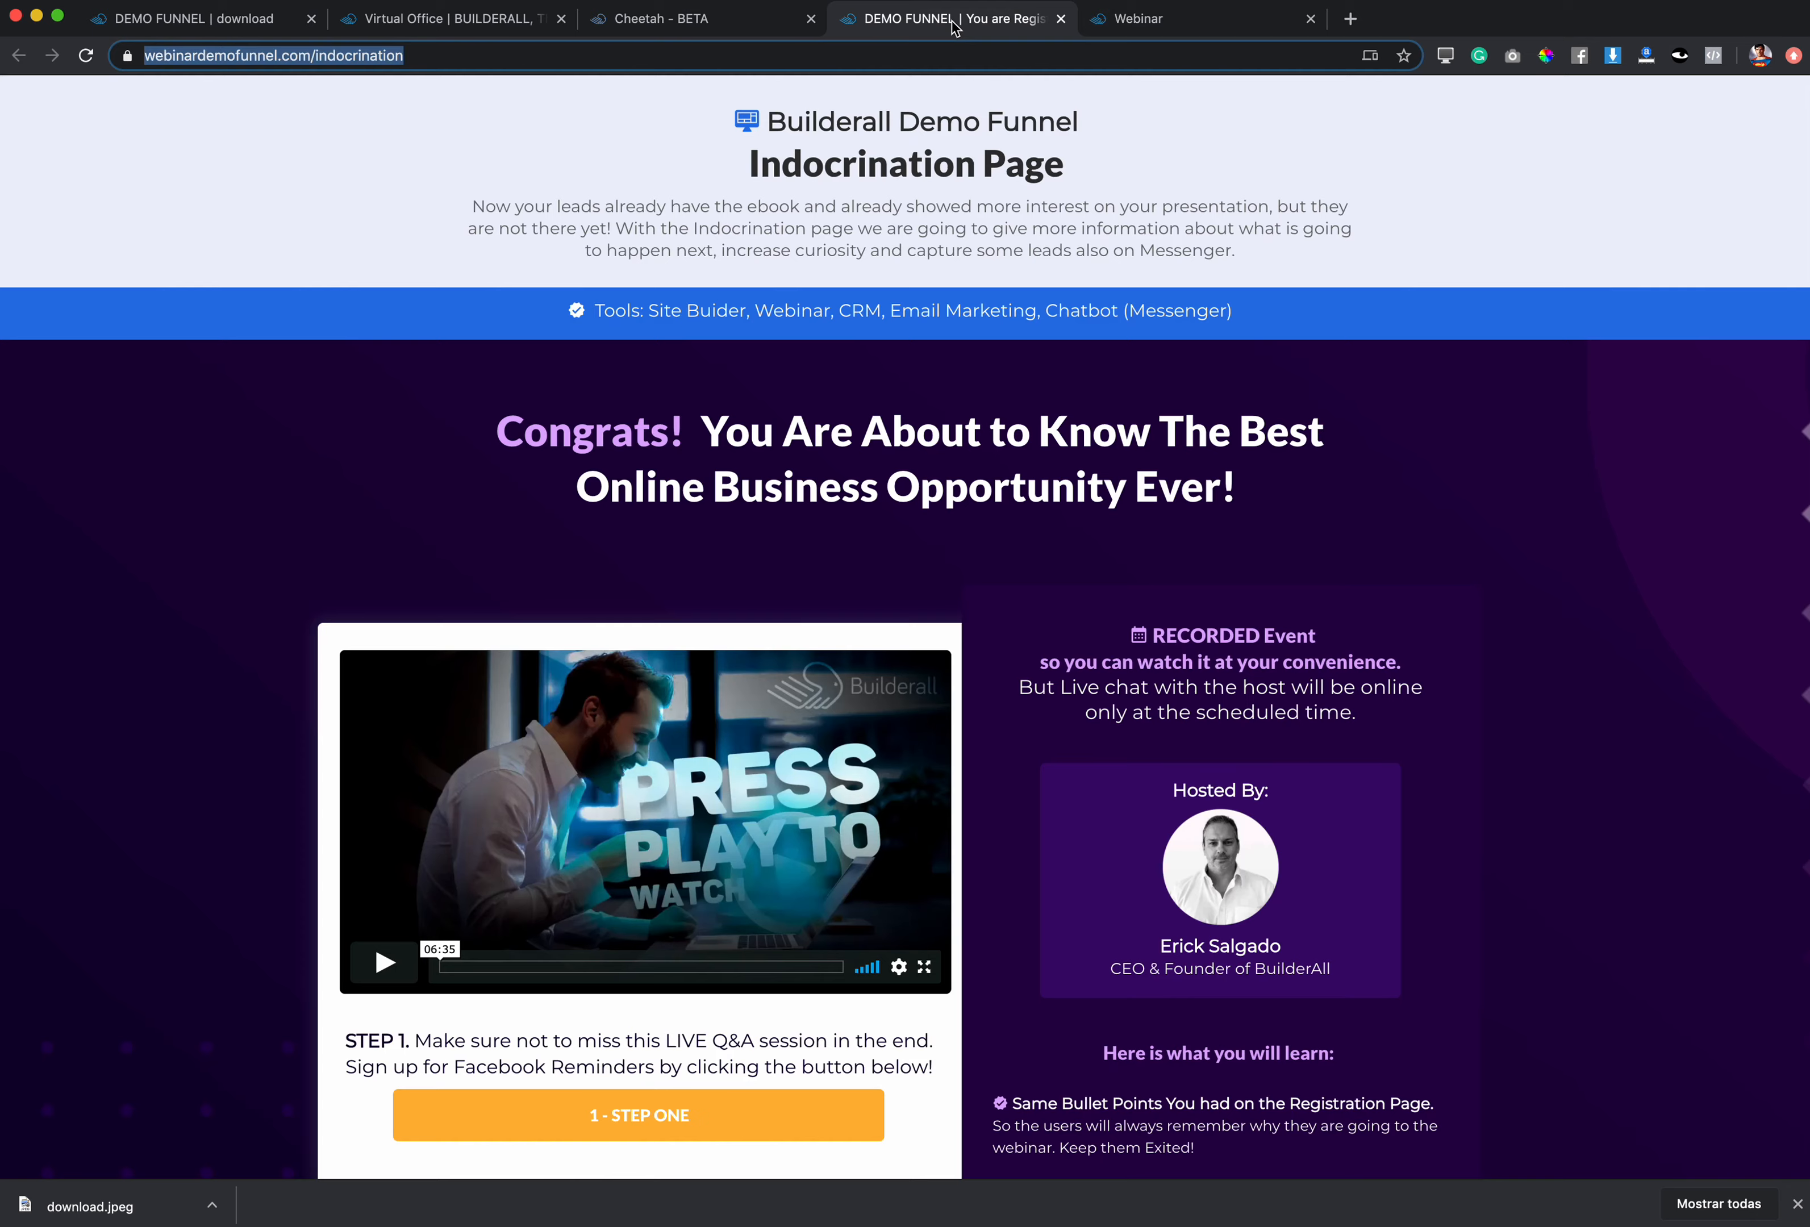
{"action": "left_click", "coordinate": [755, 19]}
{"action": "left_click", "coordinate": [1011, 31]}
{"action": "scroll", "coordinate": [1316, 626], "scroll_direction": "down", "scroll_amount": 6}
{"action": "scroll", "coordinate": [1316, 626], "scroll_direction": "up", "scroll_amount": 6}
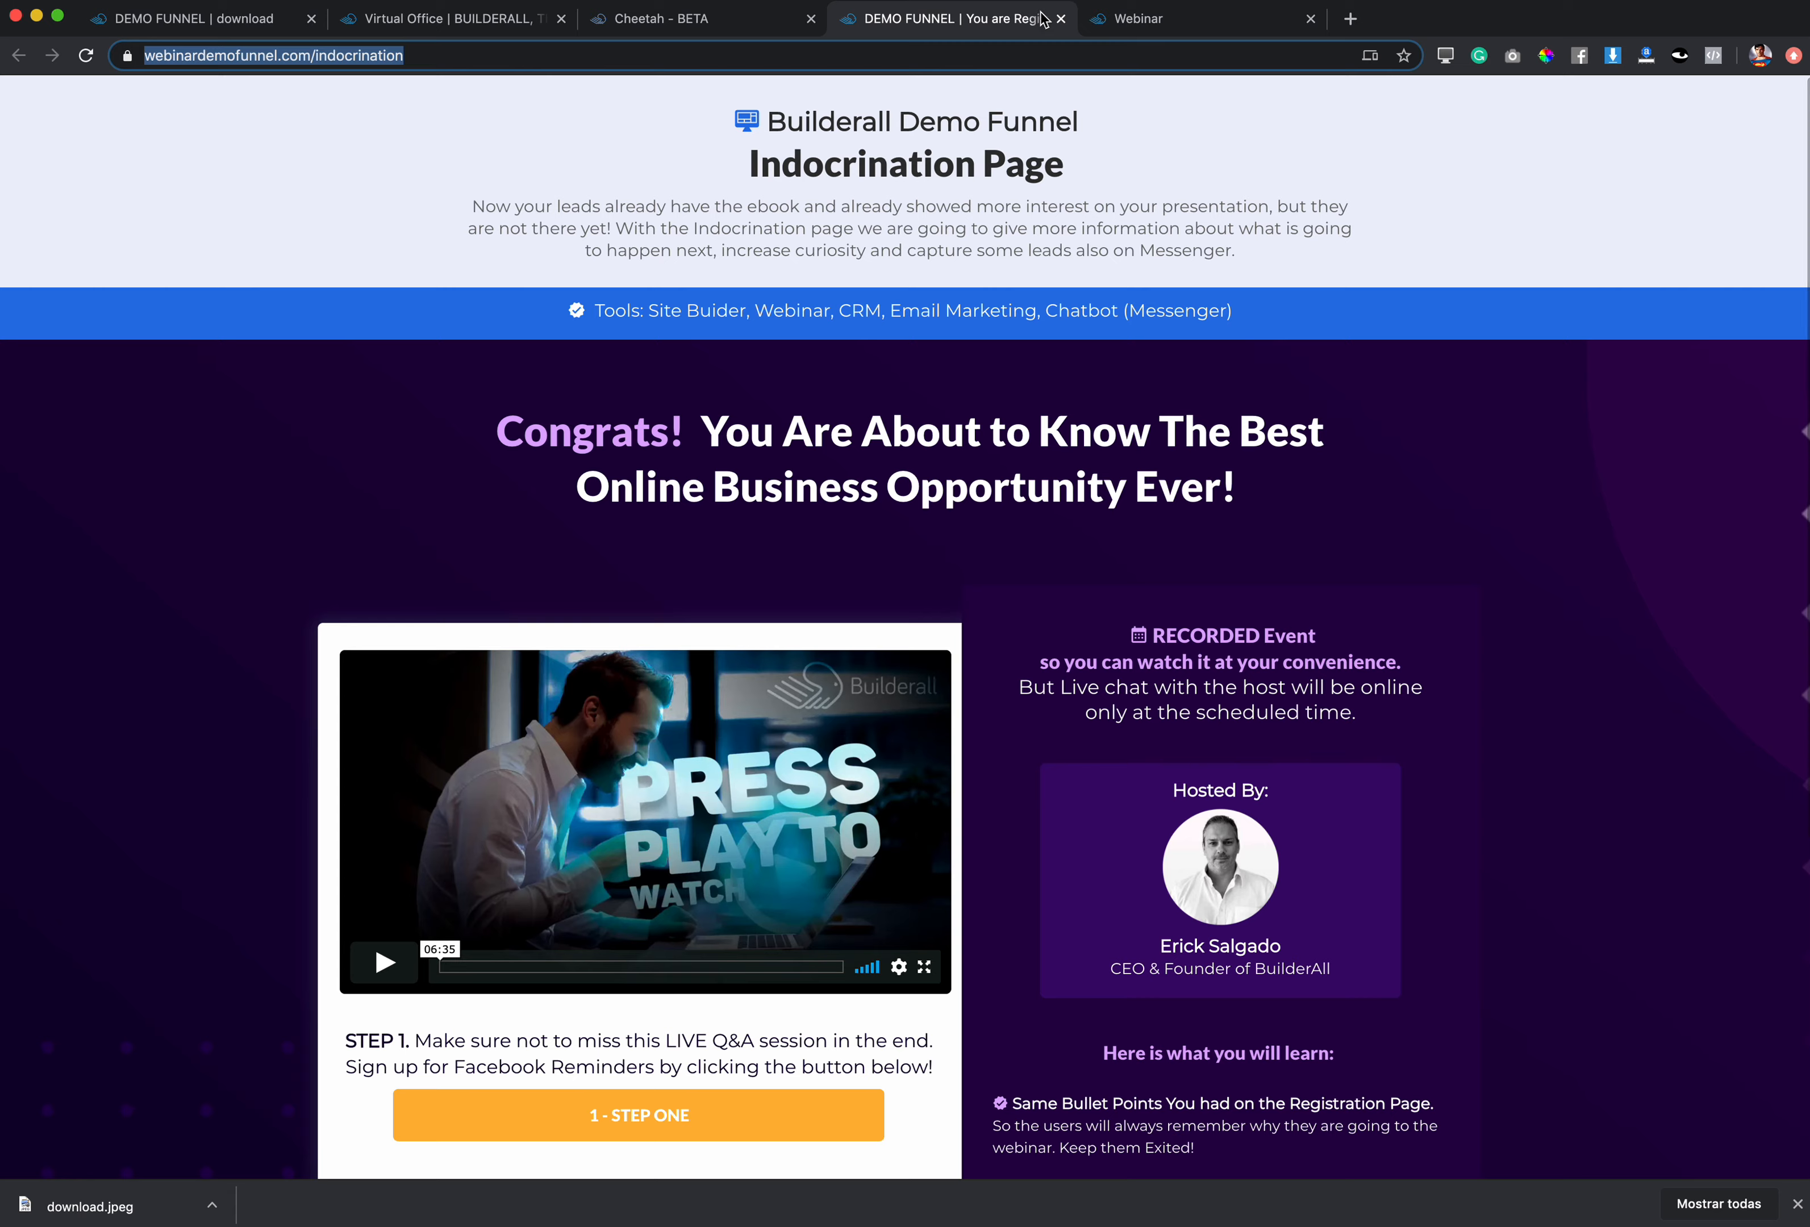
{"action": "left_click", "coordinate": [1060, 19]}
{"action": "left_click", "coordinate": [570, 25]}
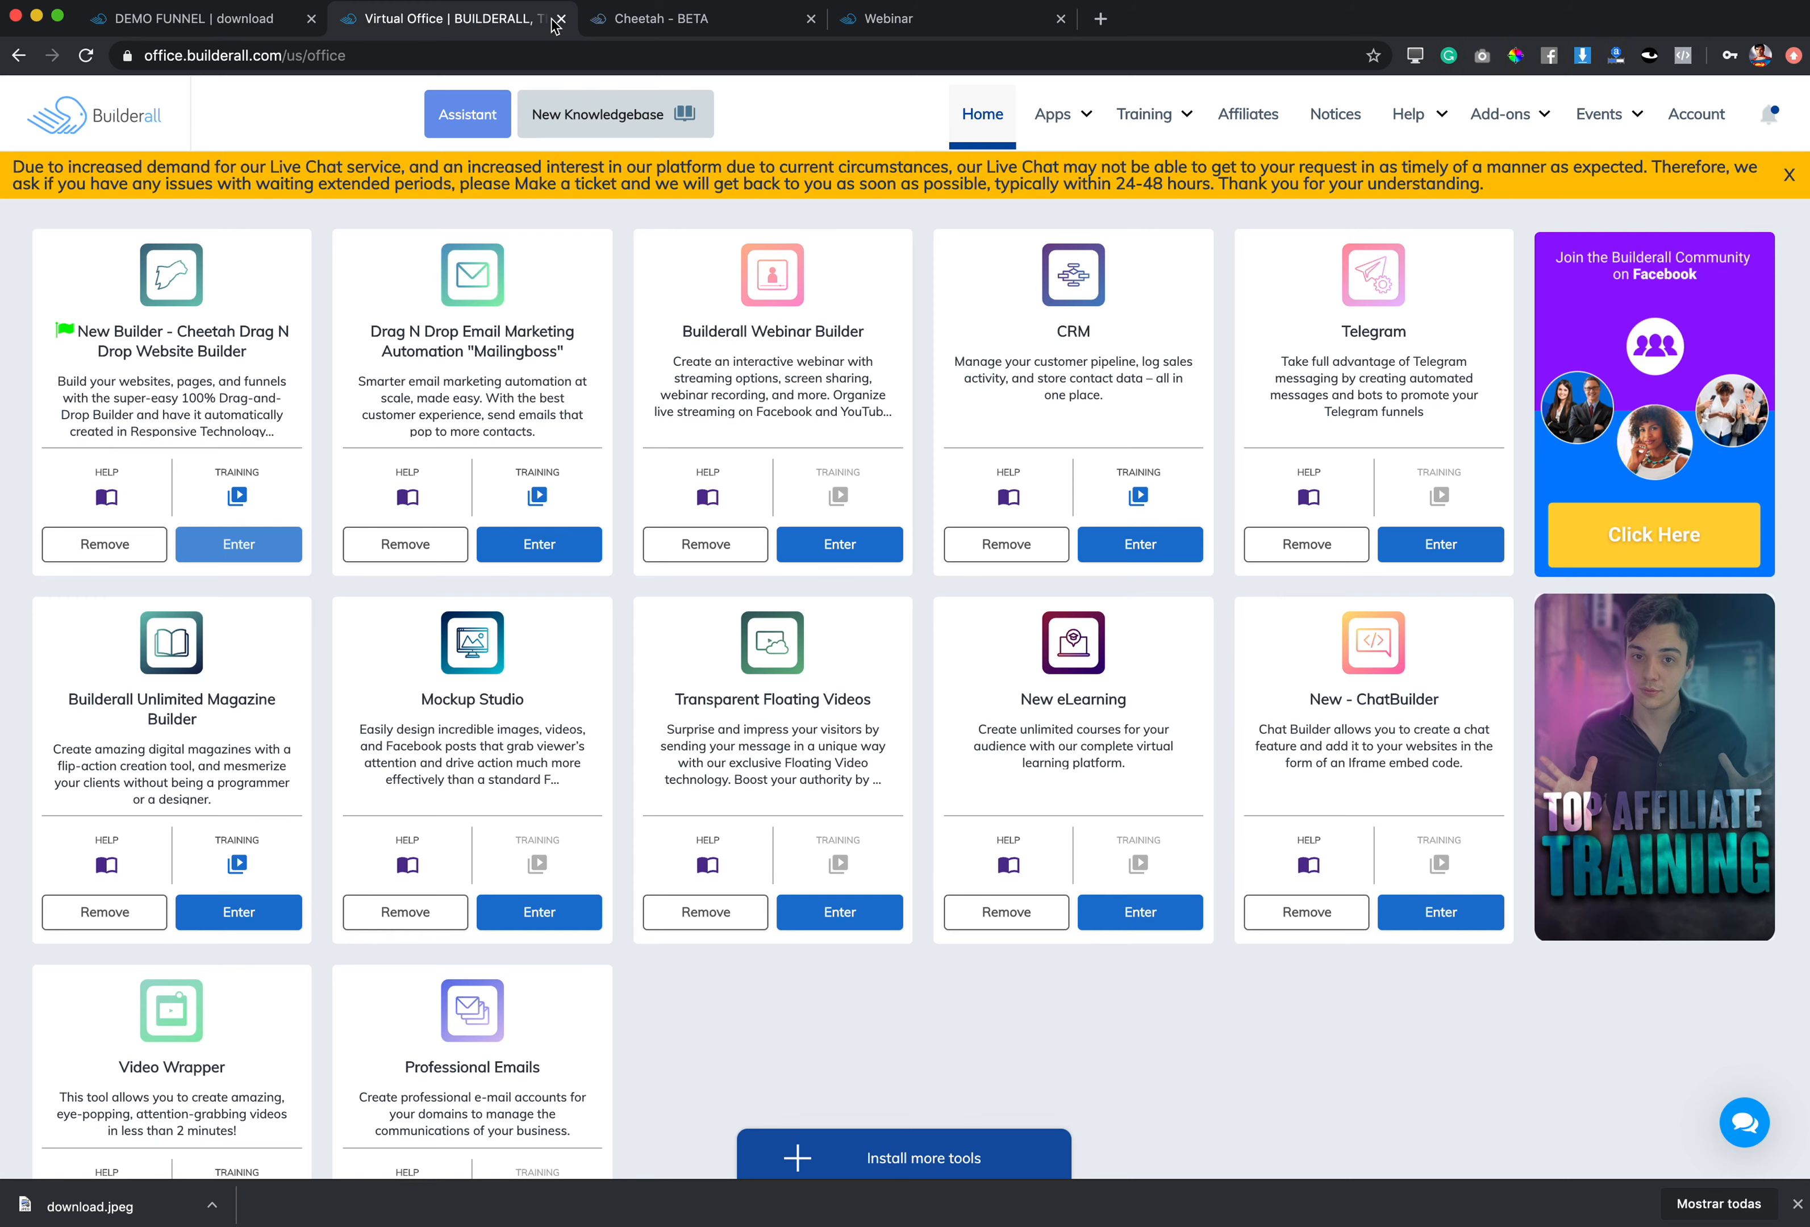
{"action": "left_click", "coordinate": [671, 23]}
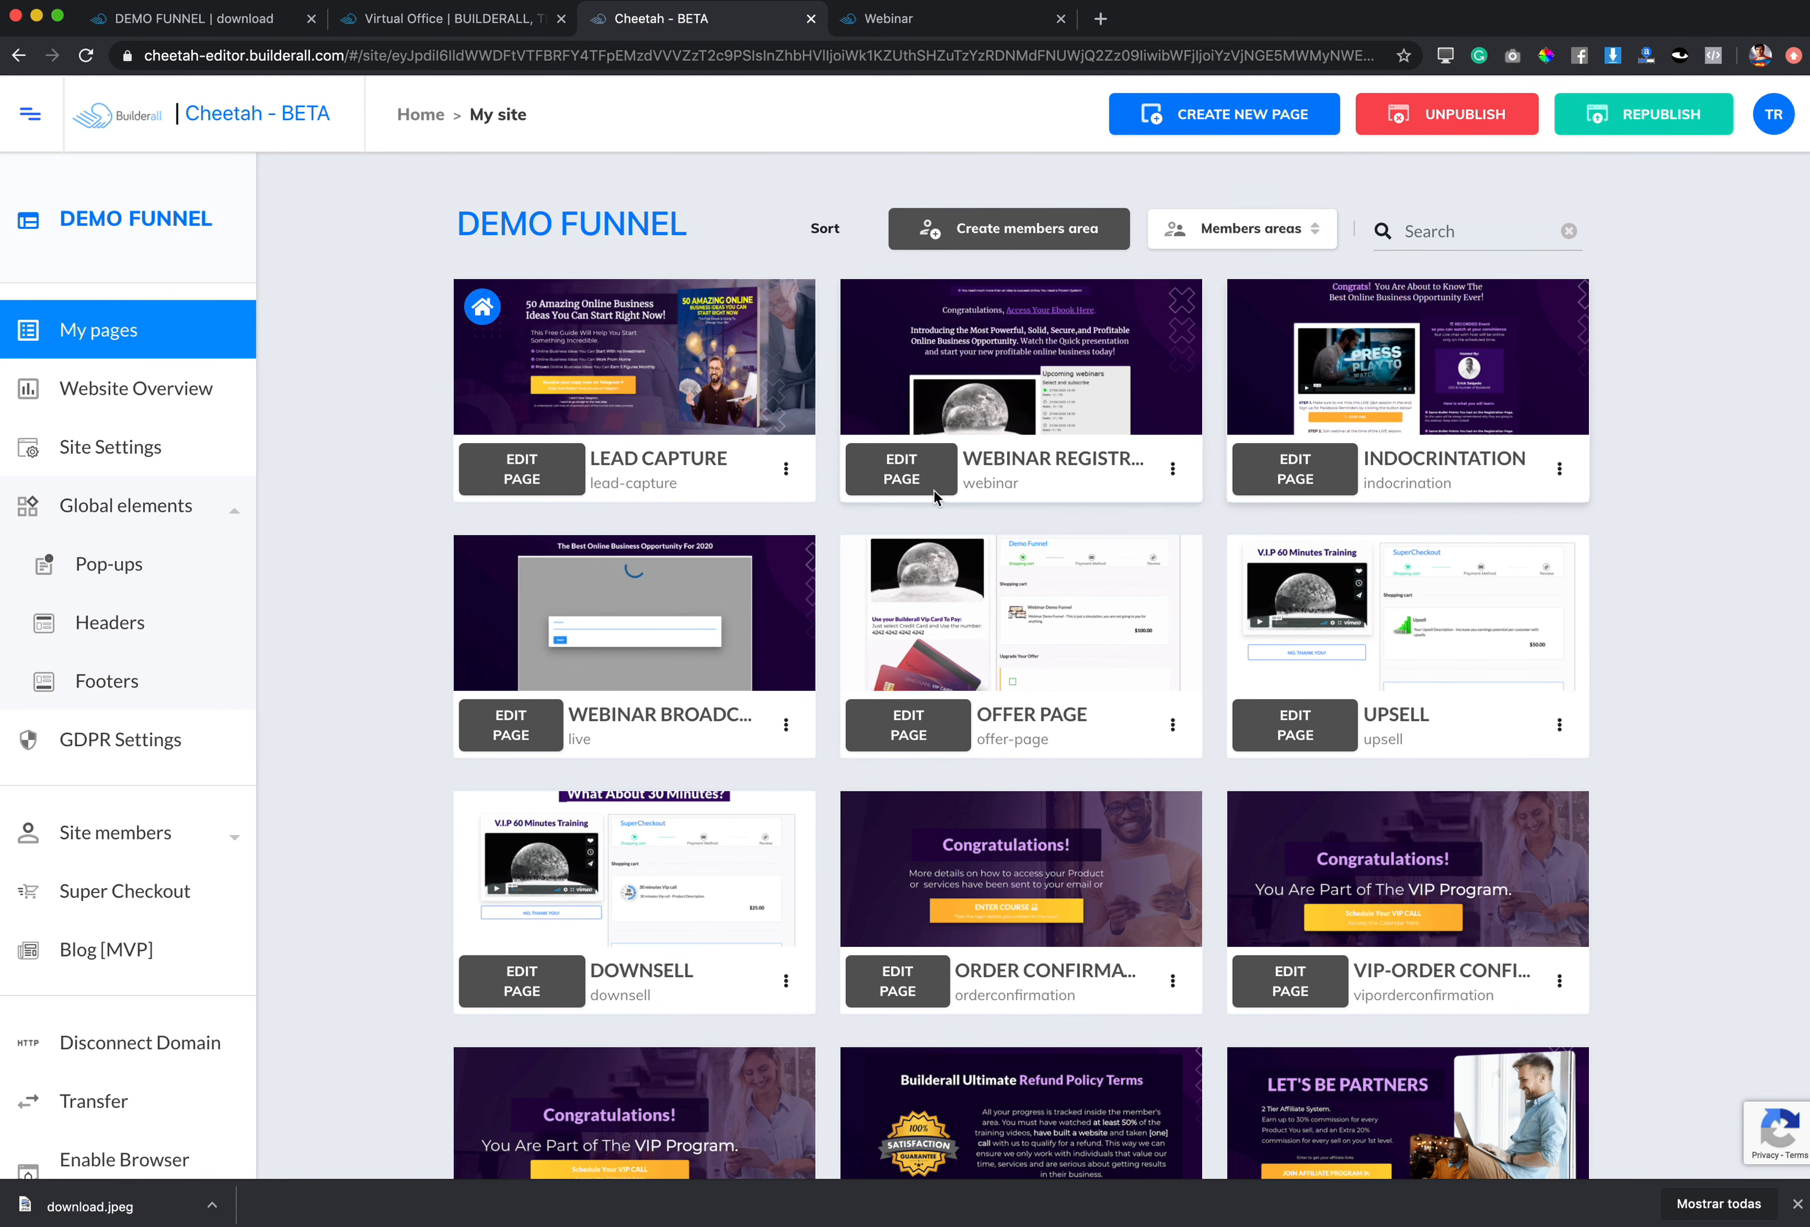
{"action": "left_click", "coordinate": [899, 470]}
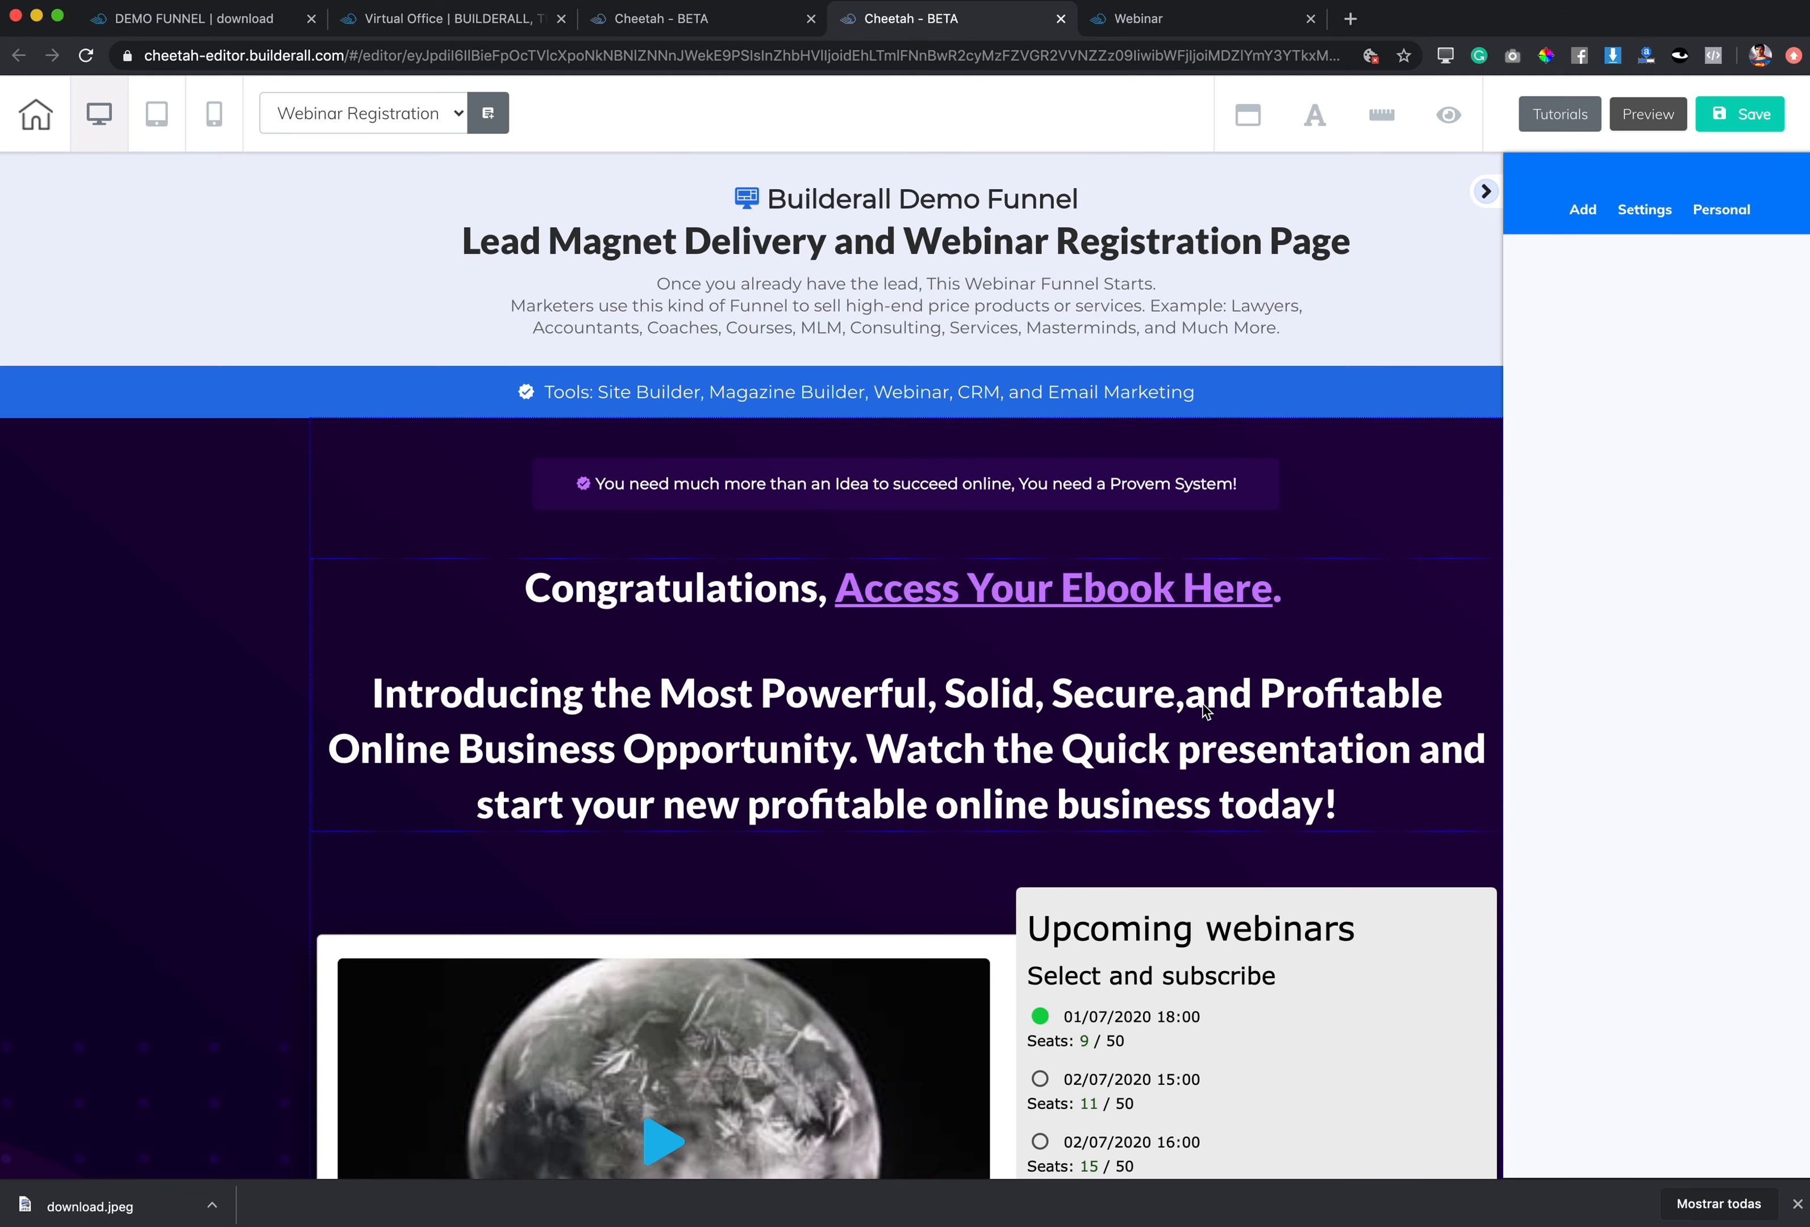
Step: Replace the iframe's Embed URL with the new form link and resize it to fit
{"action": "scroll", "coordinate": [1203, 707], "scroll_direction": "down", "scroll_amount": 2}
{"action": "scroll", "coordinate": [1205, 713], "scroll_direction": "down", "scroll_amount": 5}
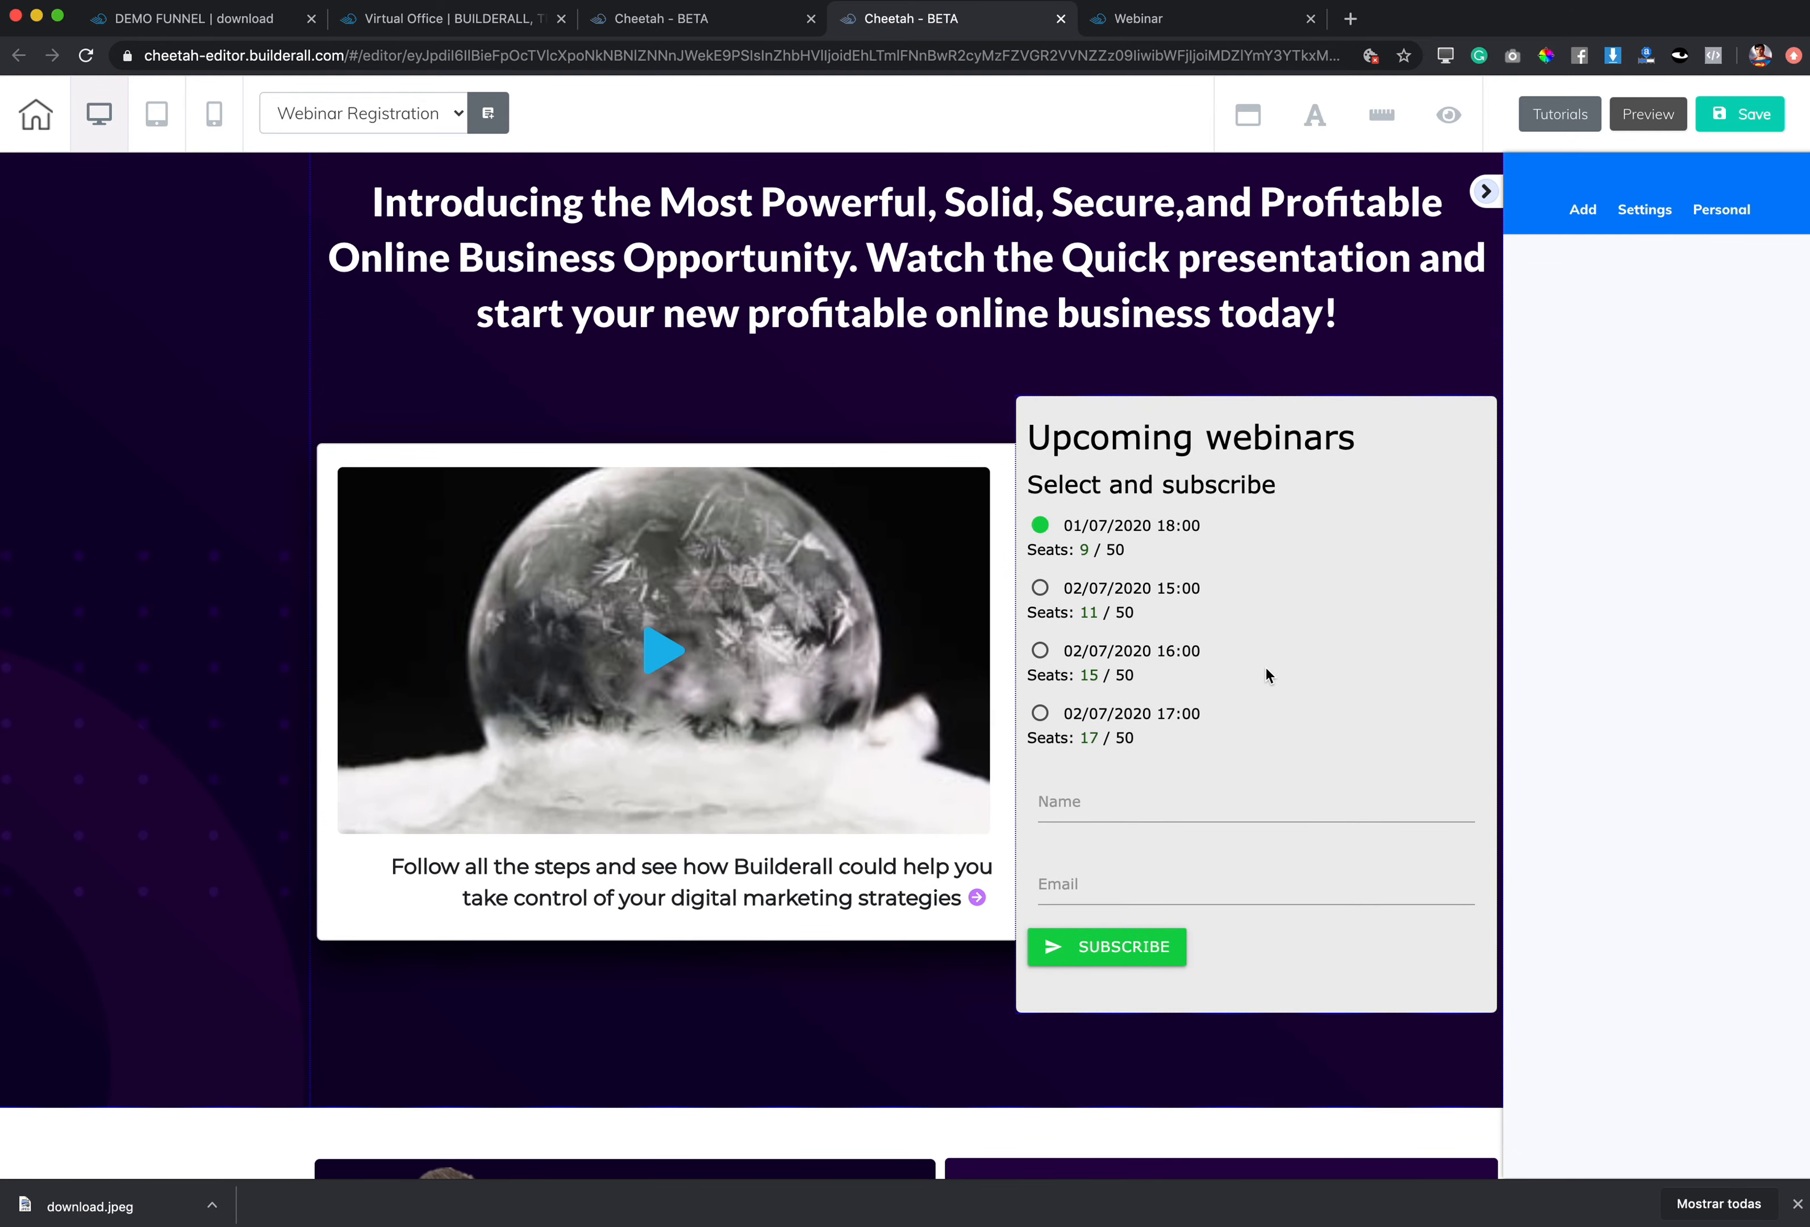
{"action": "left_click", "coordinate": [1257, 661]}
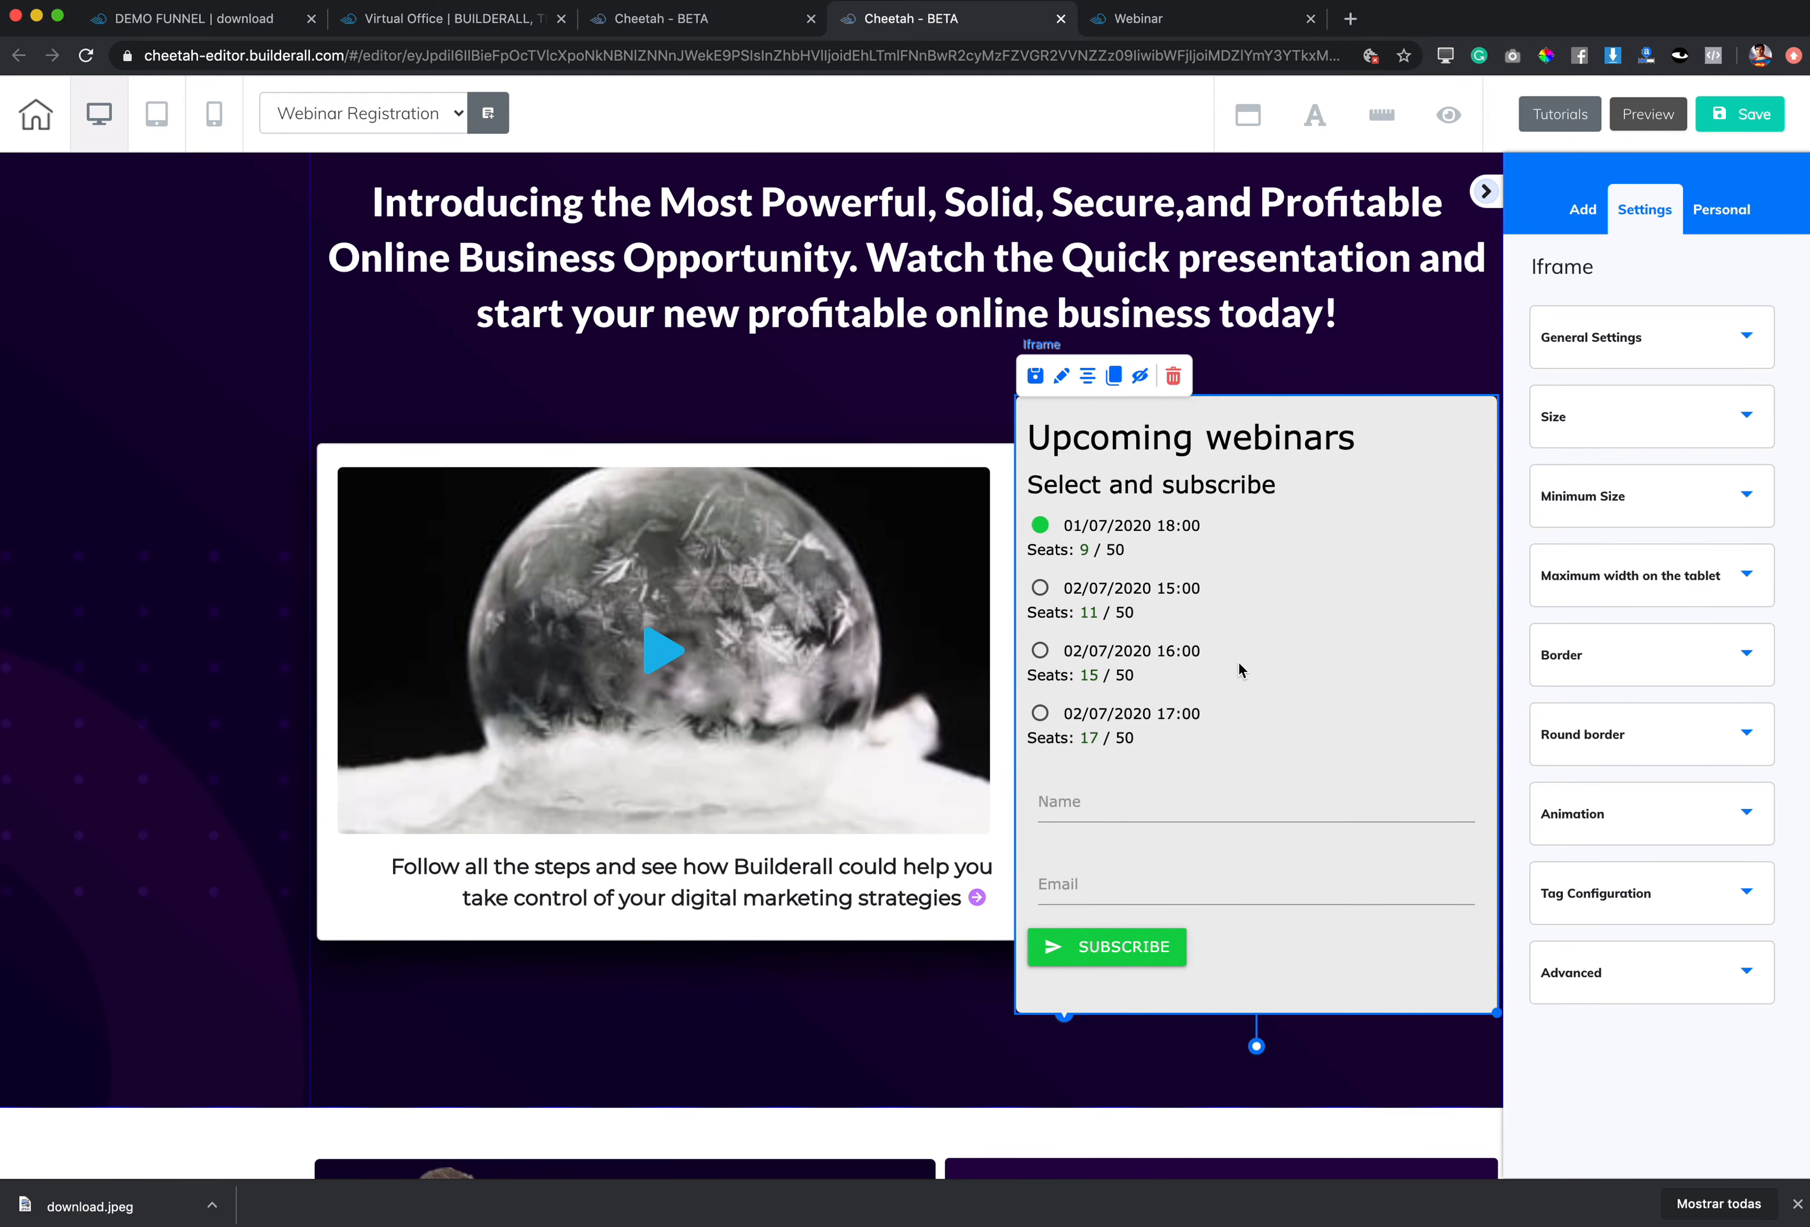
{"action": "left_click", "coordinate": [1576, 343]}
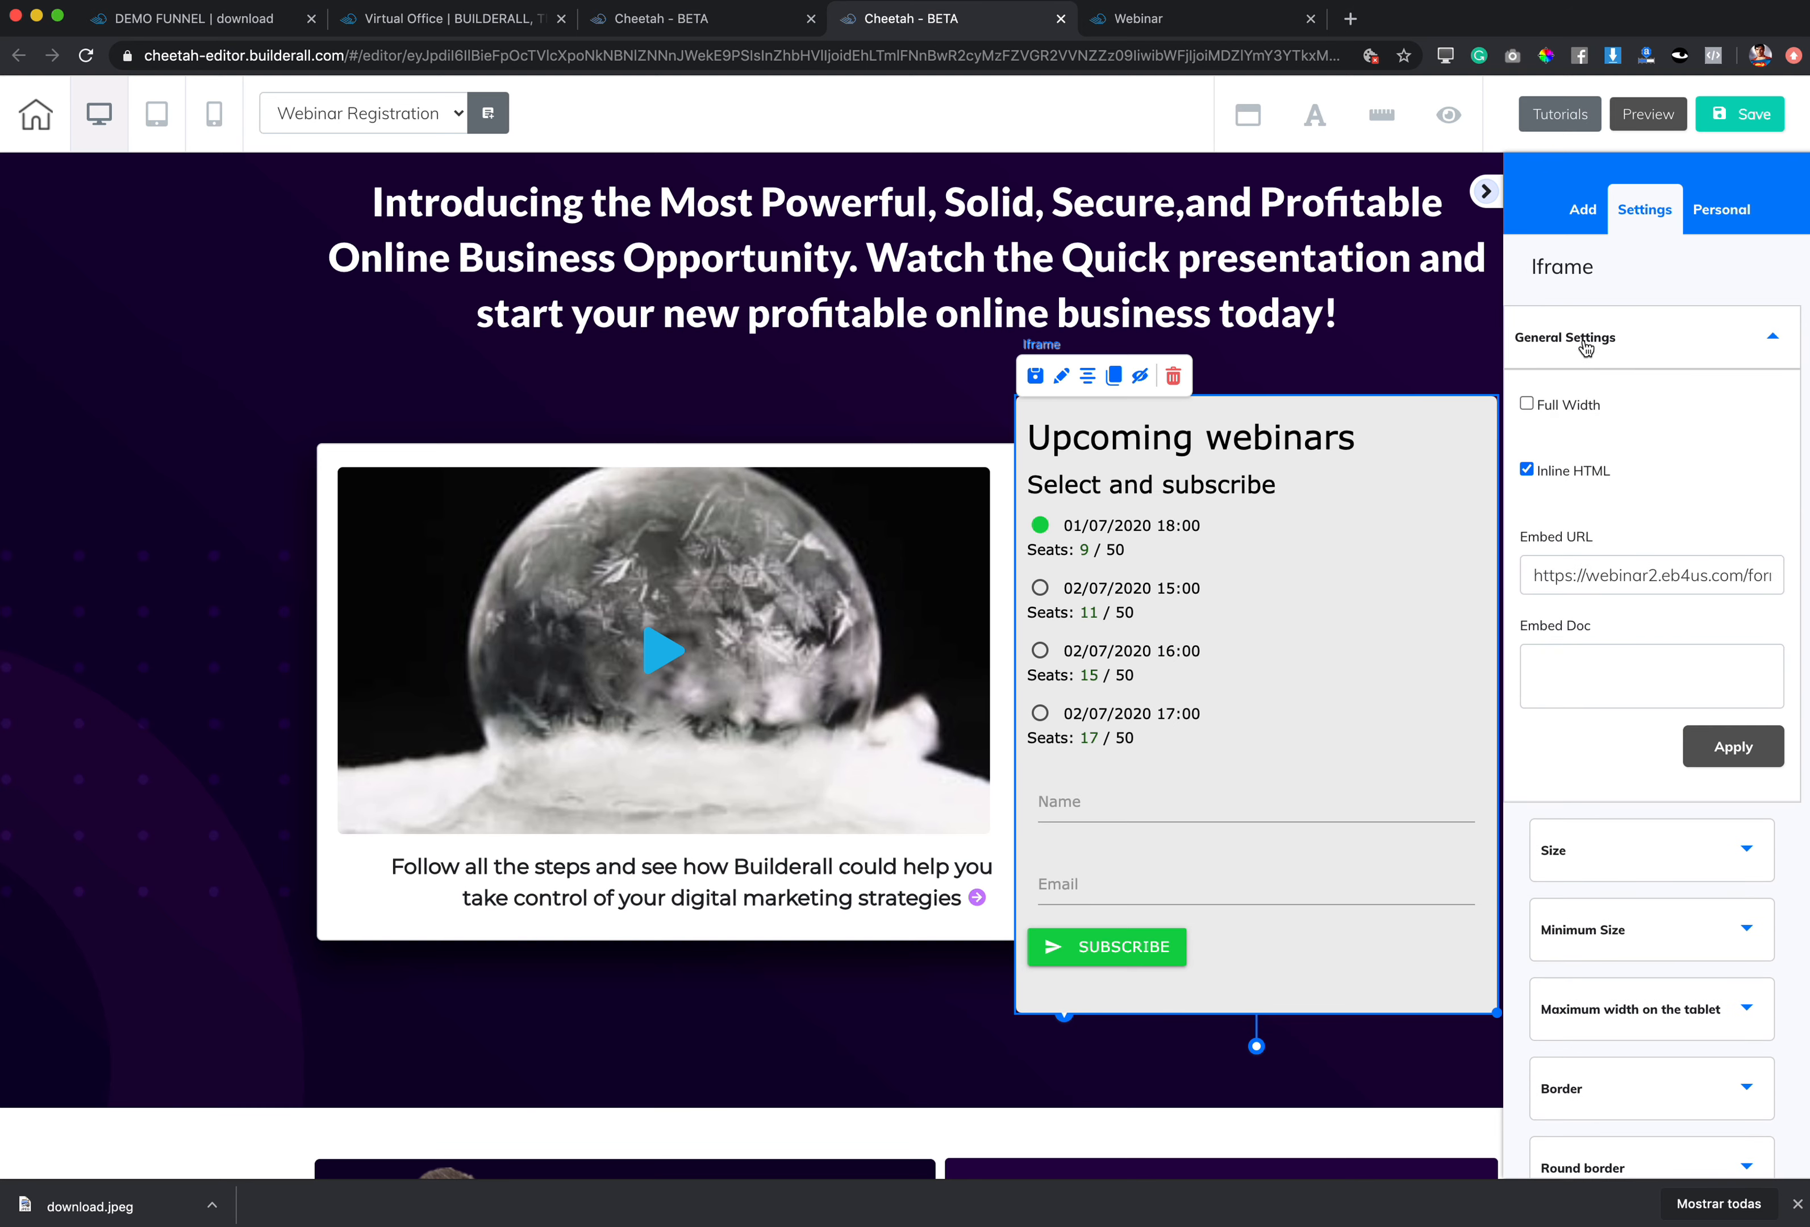
{"action": "left_click_drag", "start_coordinate": [1530, 572], "coordinate": [1799, 576]}
{"action": "key", "text": "super+v"}
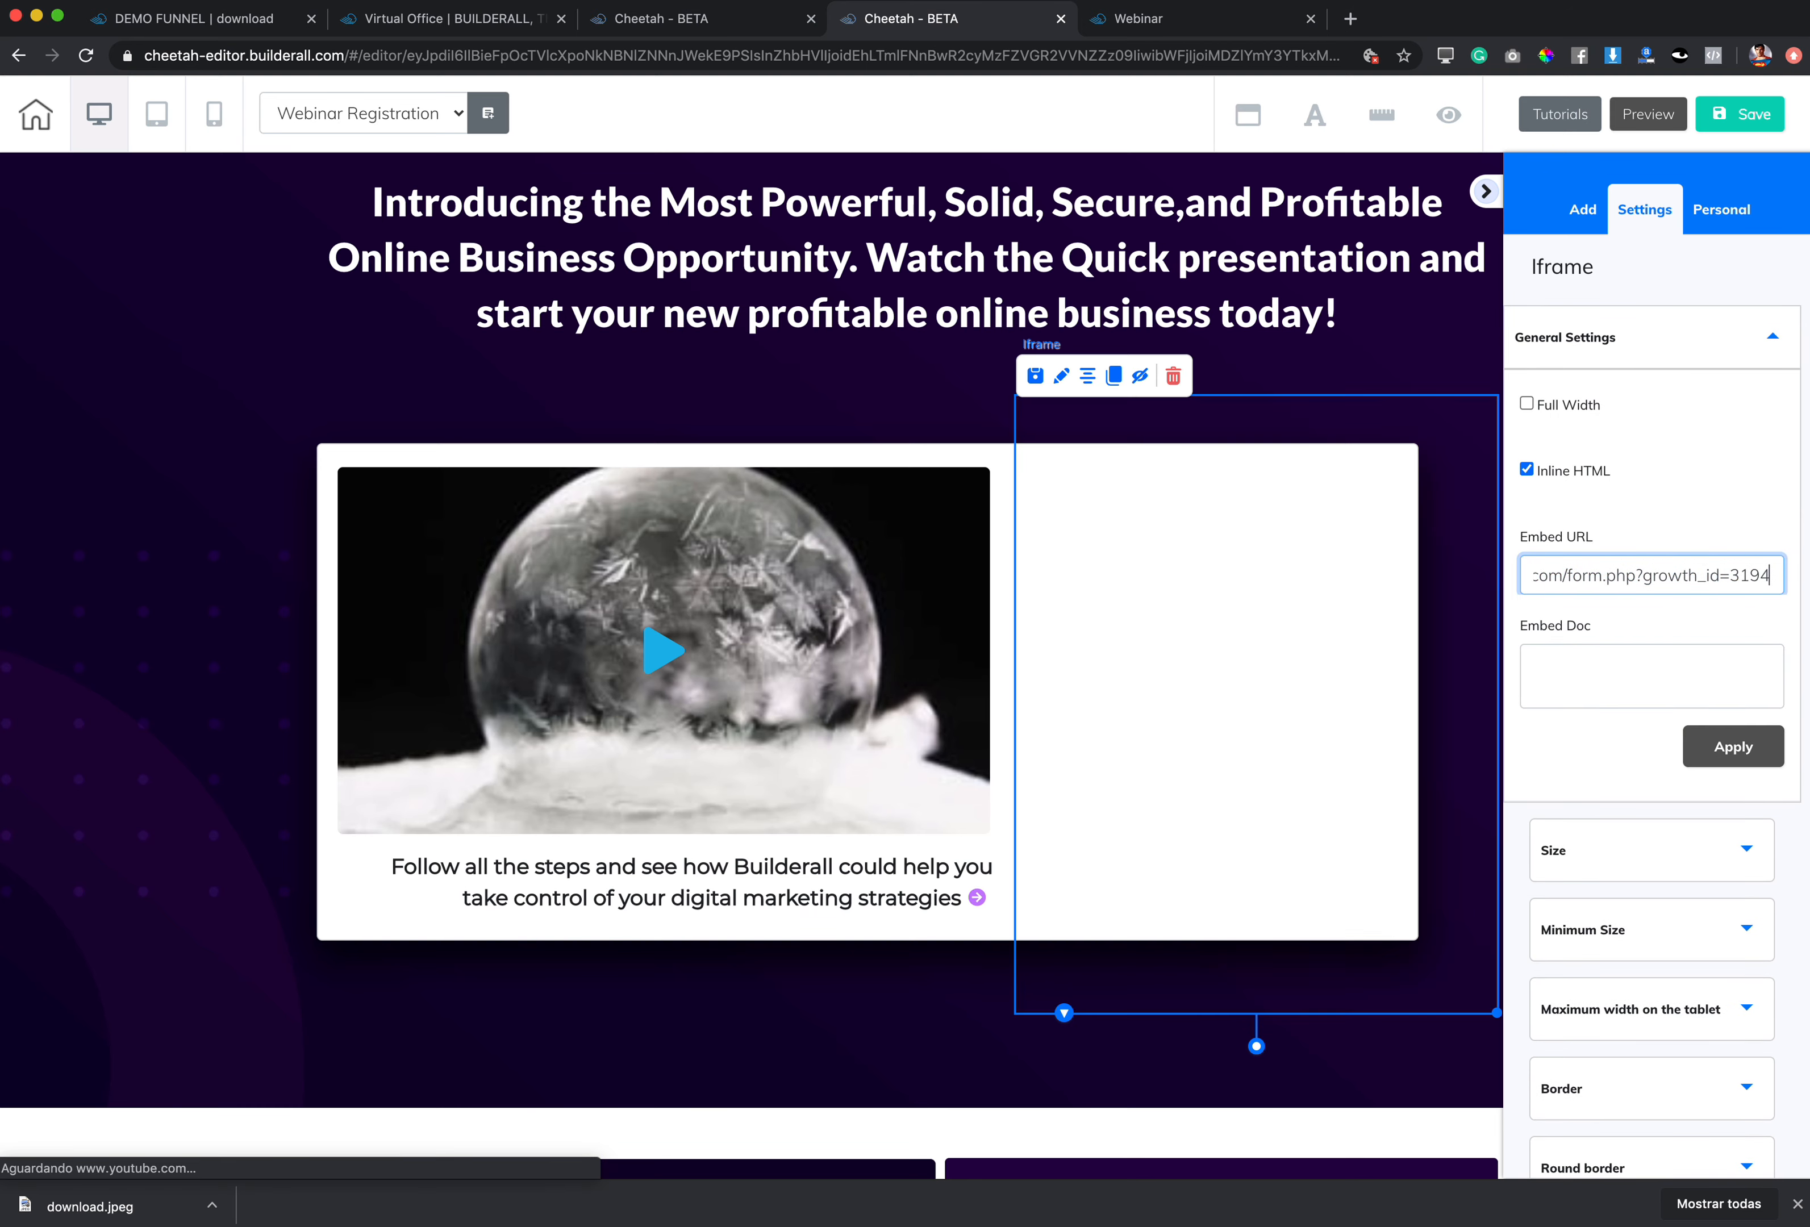
{"action": "left_click", "coordinate": [1733, 746]}
{"action": "left_click", "coordinate": [1485, 192]}
{"action": "left_click_drag", "start_coordinate": [1497, 1012], "coordinate": [1499, 1067]}
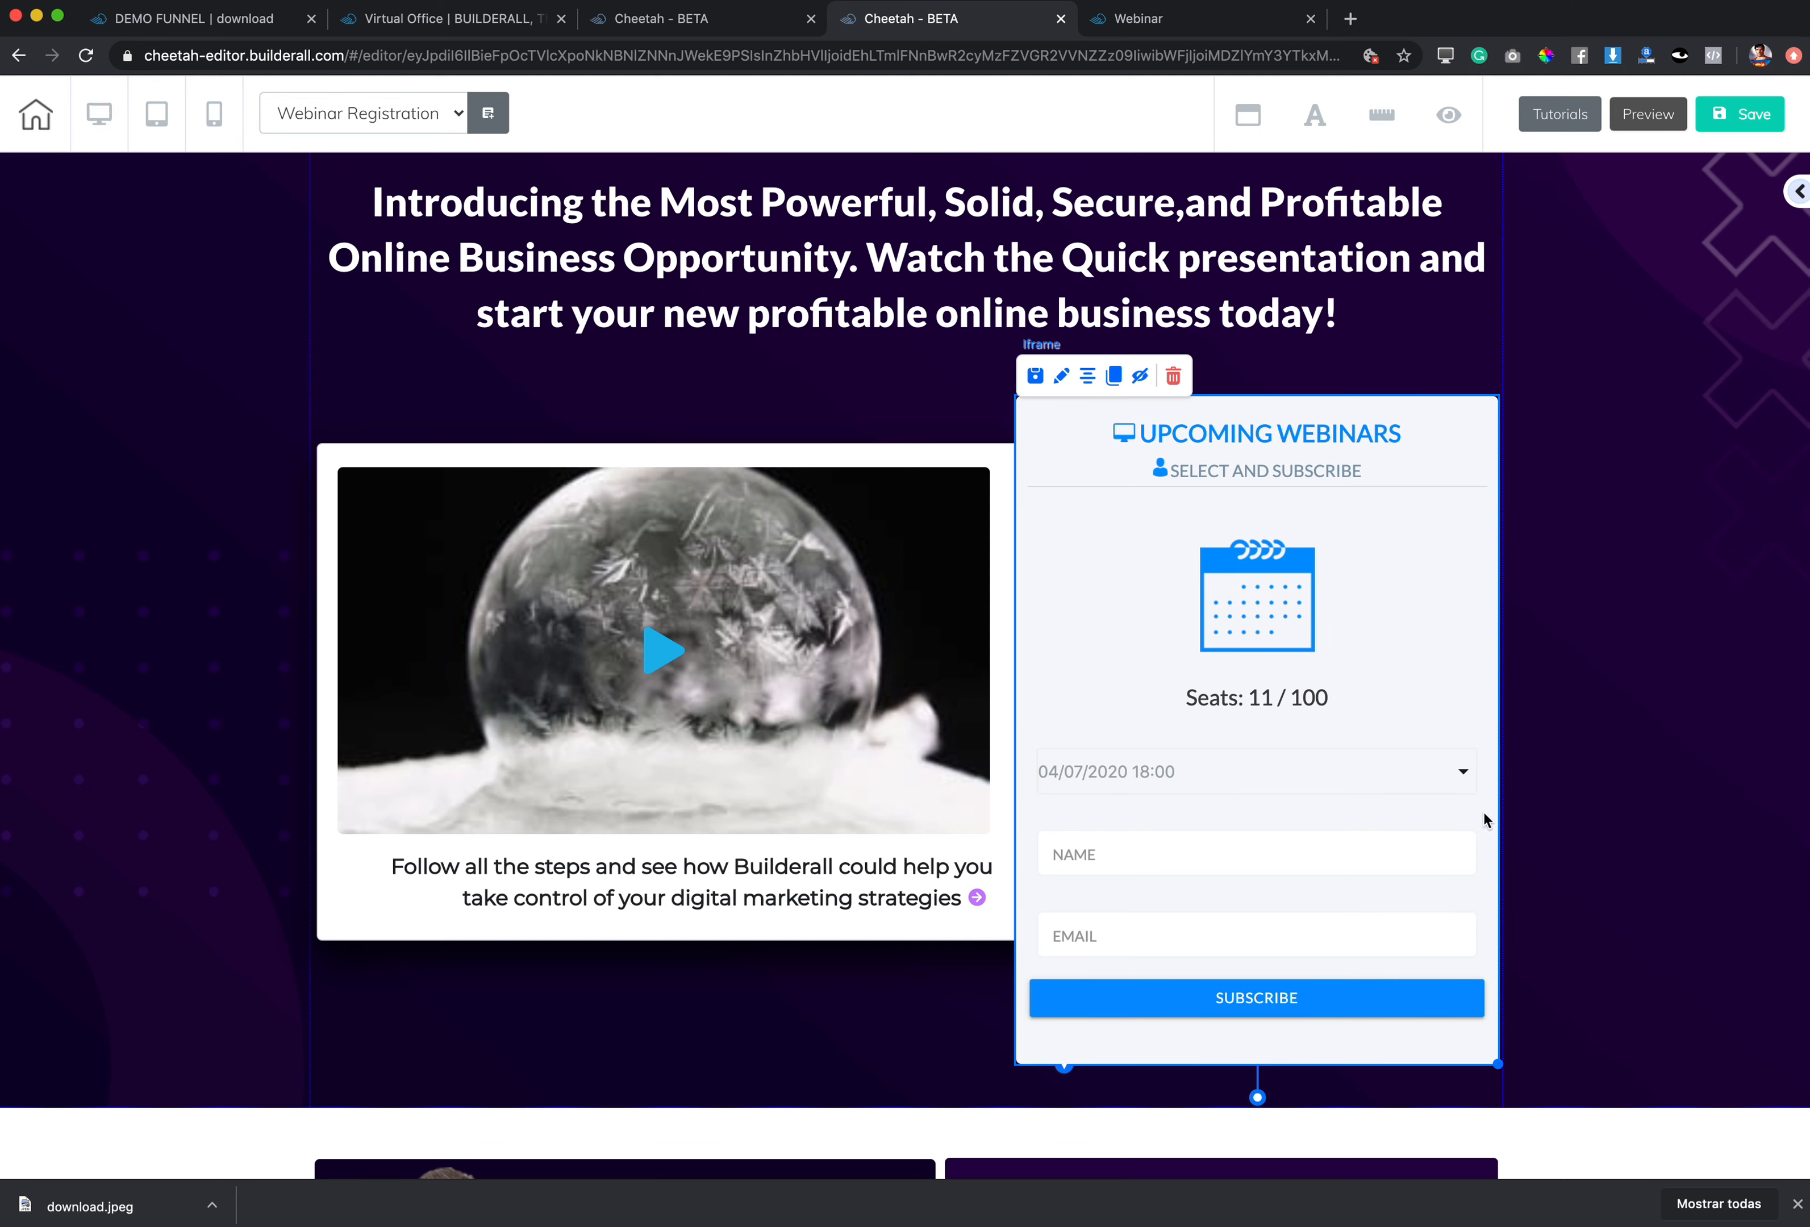
{"action": "left_click_drag", "start_coordinate": [1496, 1061], "coordinate": [1457, 1047]}
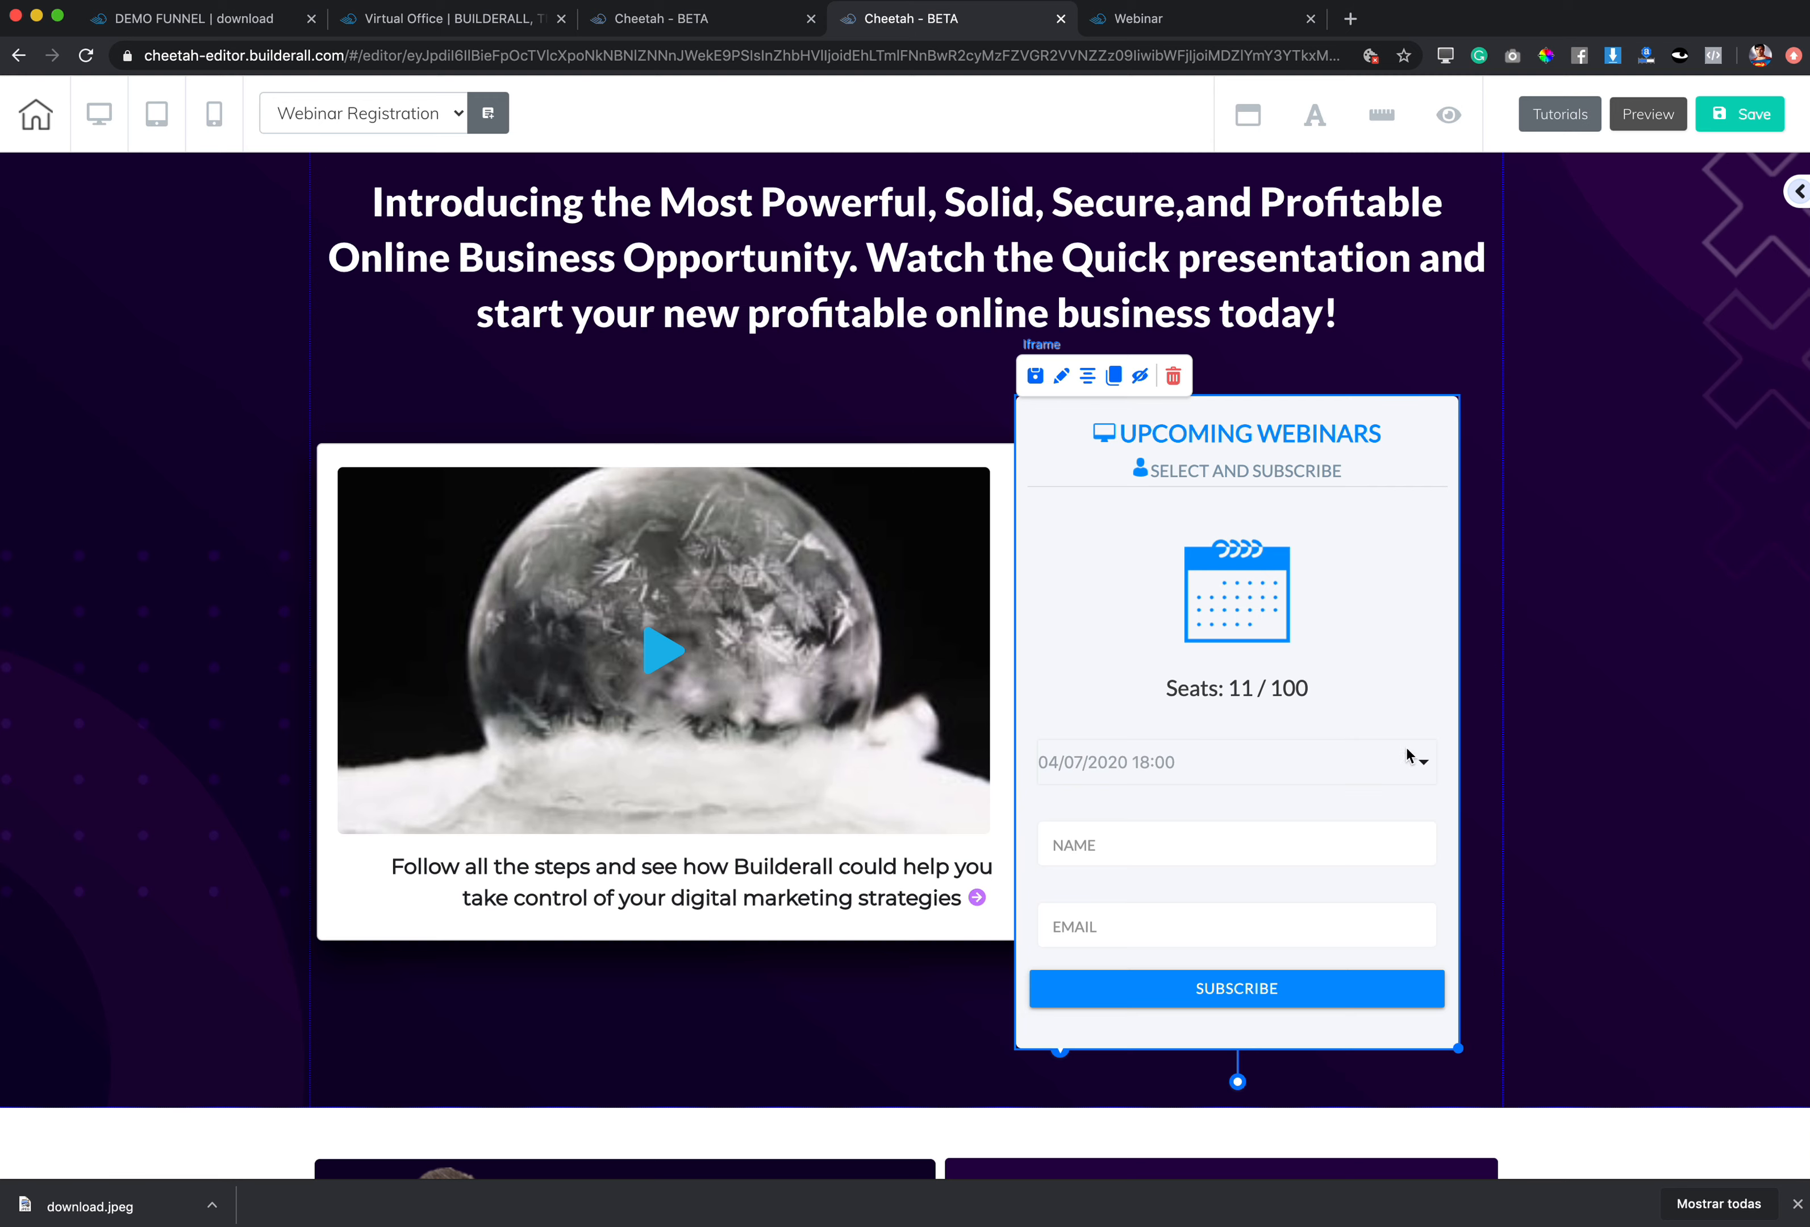
Step: Select the section around the webinar form, then dismiss its settings box
{"action": "double_click", "coordinate": [670, 413]}
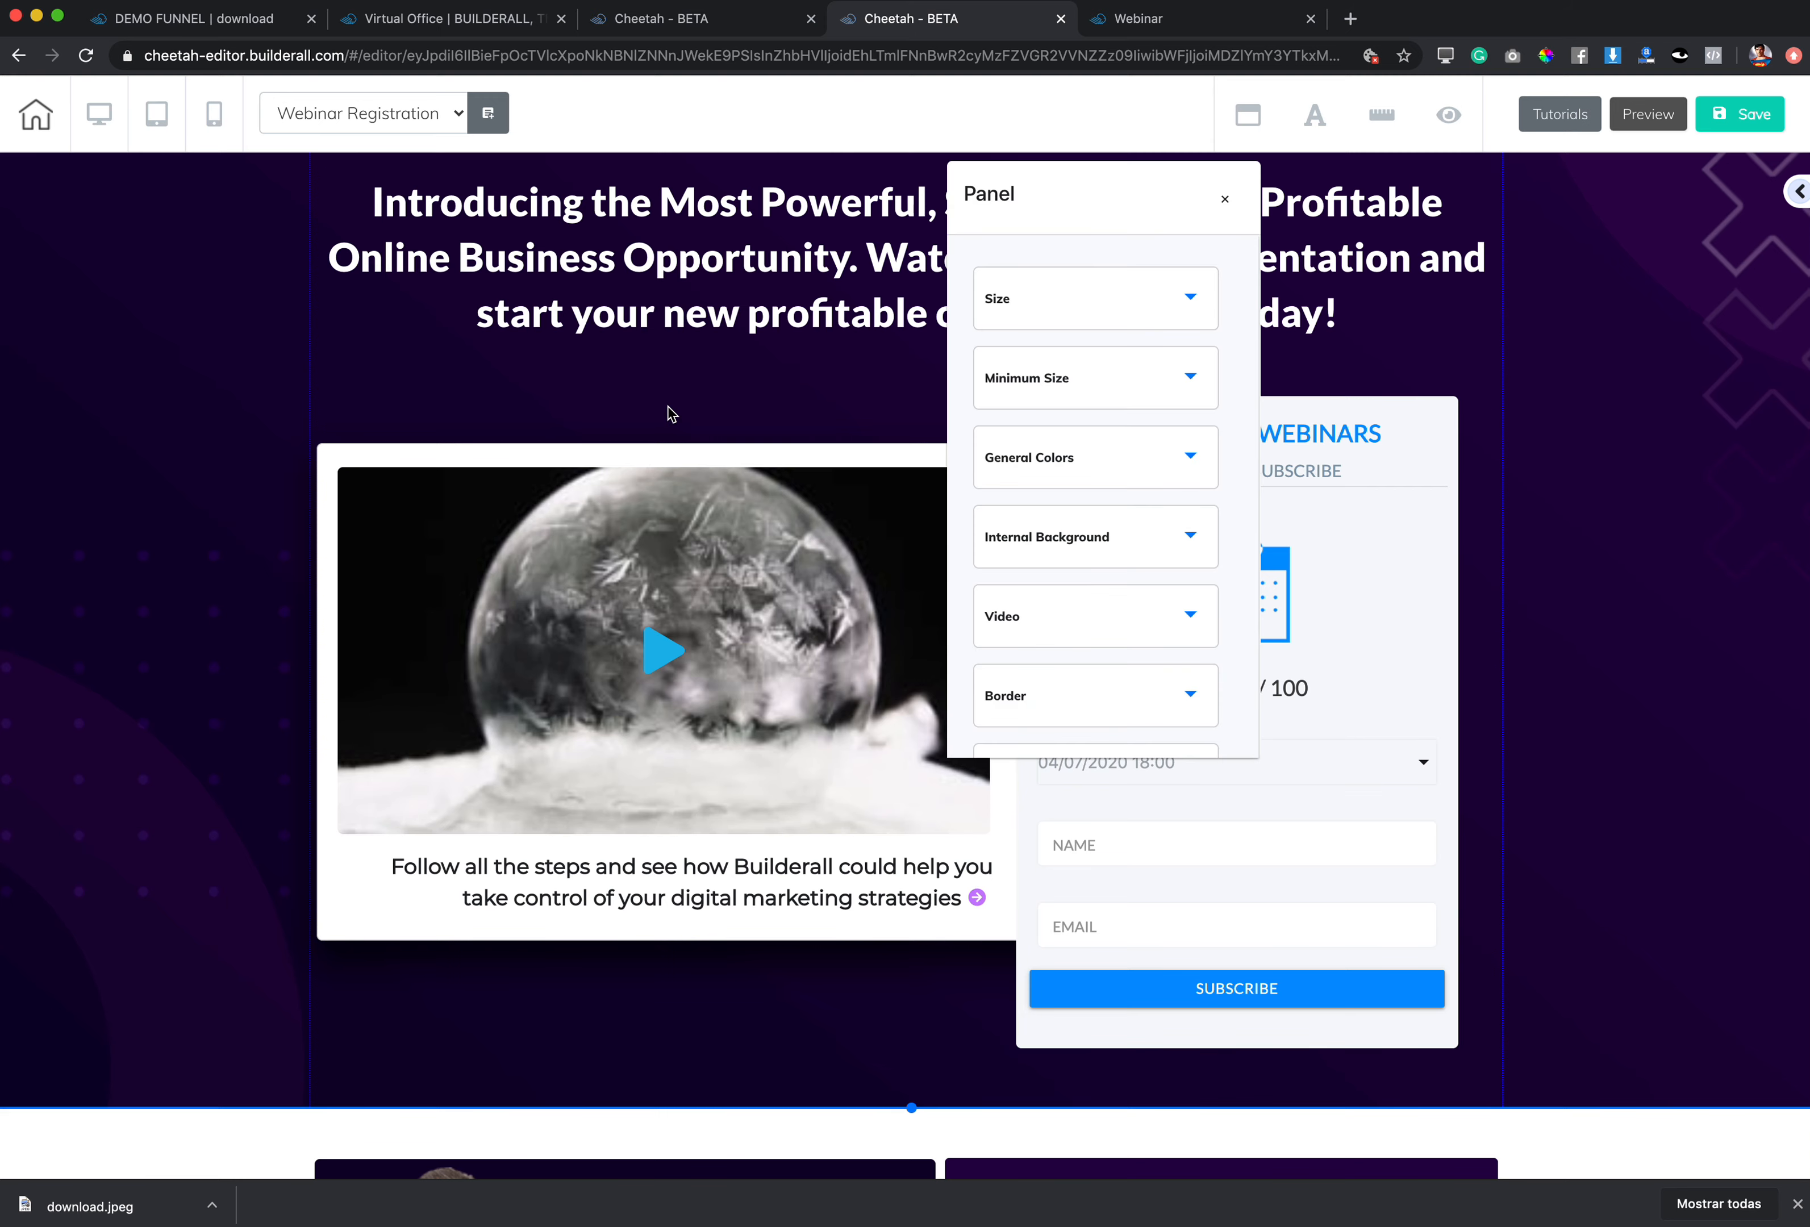
{"action": "left_click", "coordinate": [438, 321]}
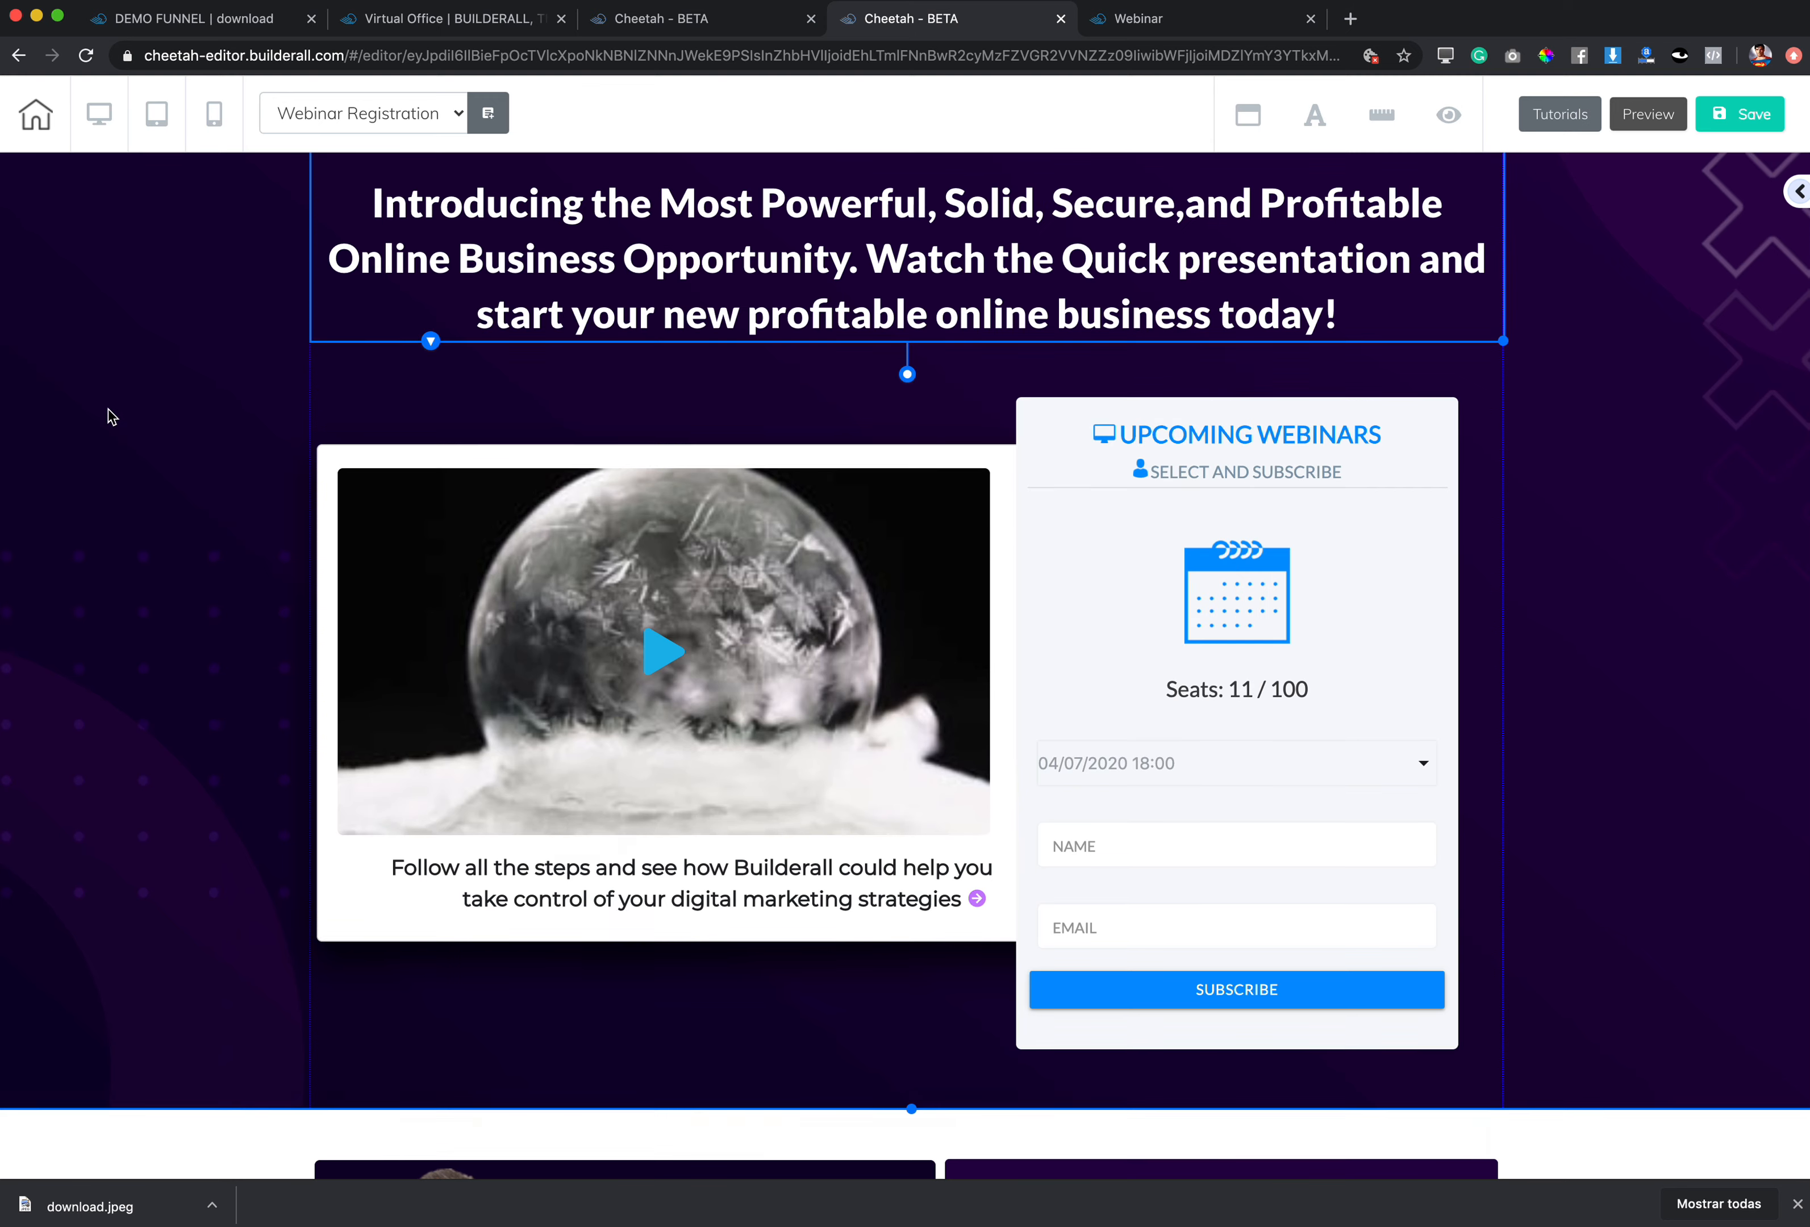
{"action": "double_click", "coordinate": [114, 415]}
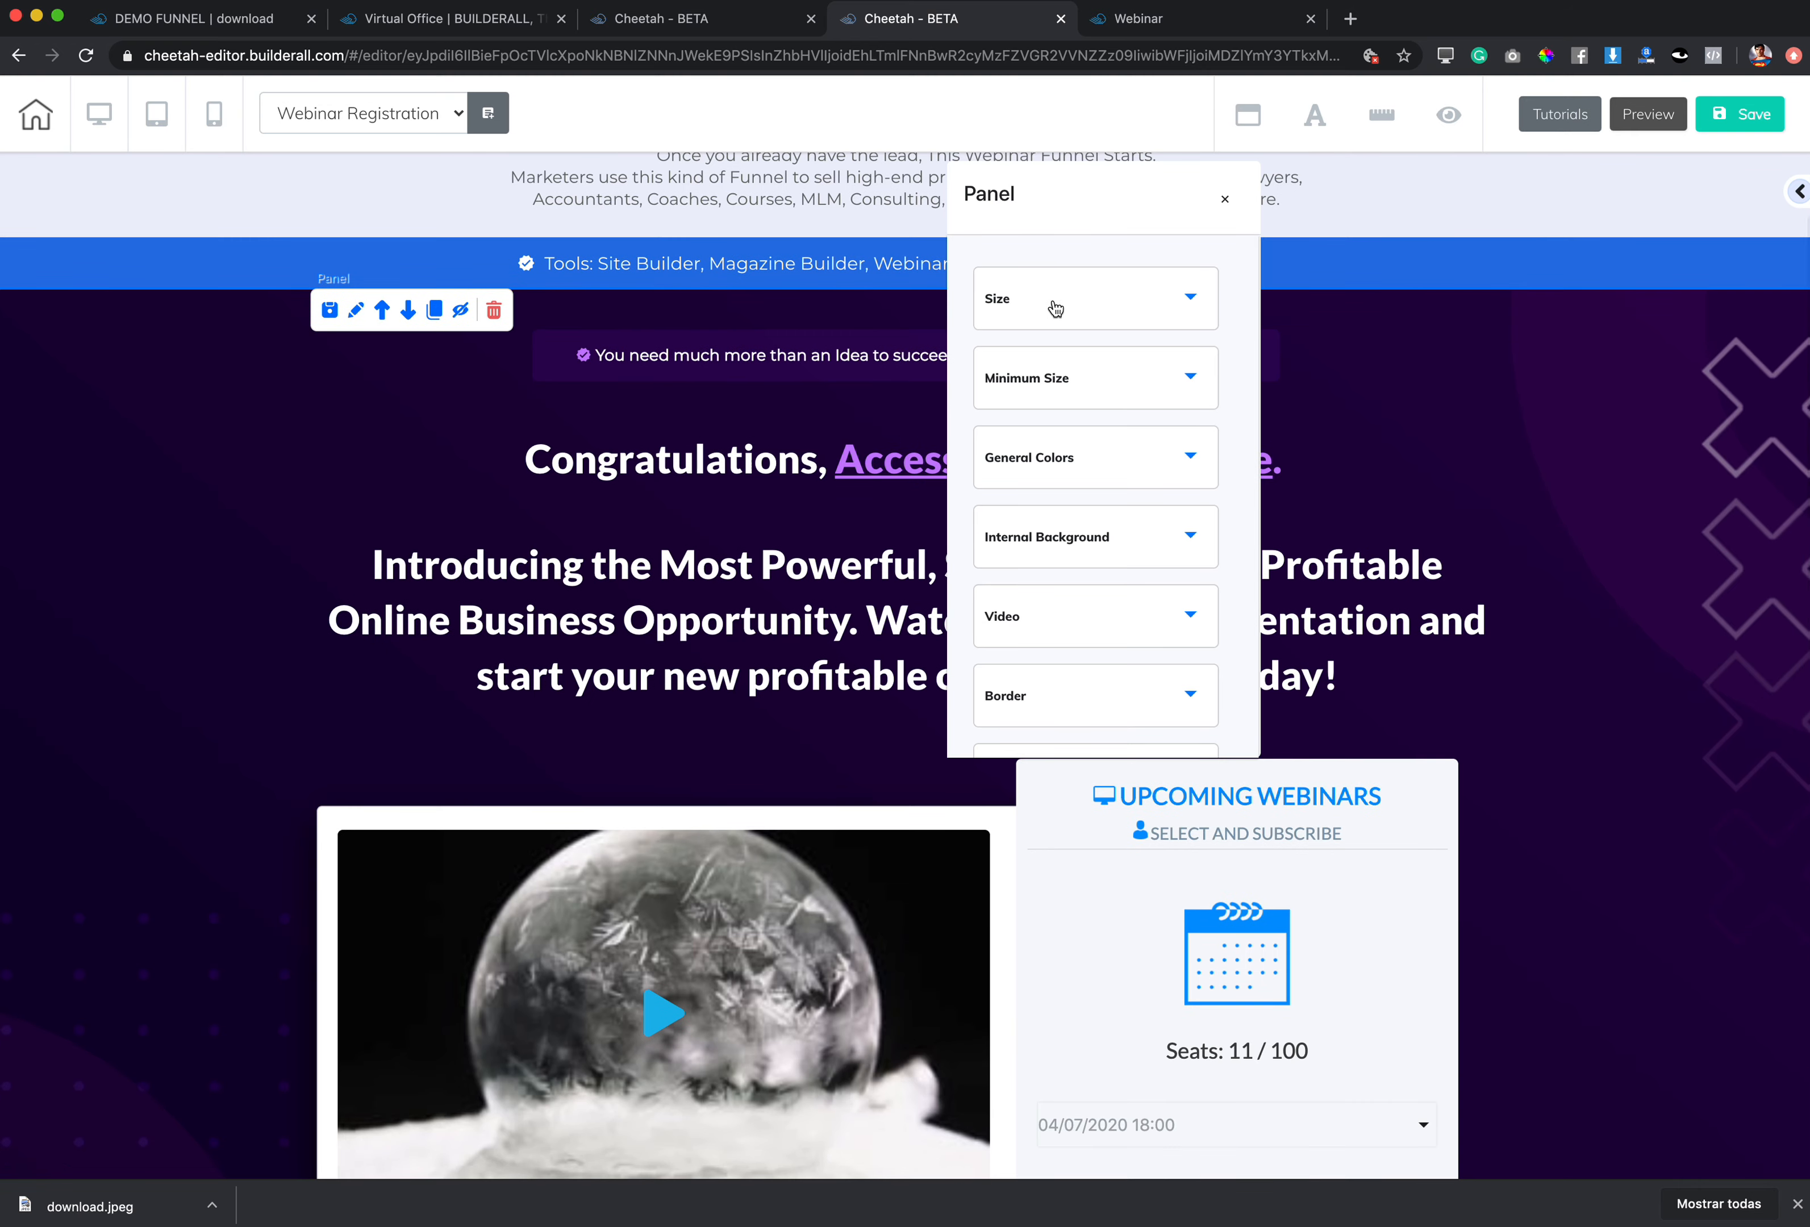
{"action": "left_click", "coordinate": [1225, 201]}
Step: Delete the top Lead Magnet Delivery header section and confirm the deletion
{"action": "scroll", "coordinate": [392, 195], "scroll_direction": "up", "scroll_amount": 2}
{"action": "double_click", "coordinate": [343, 232]}
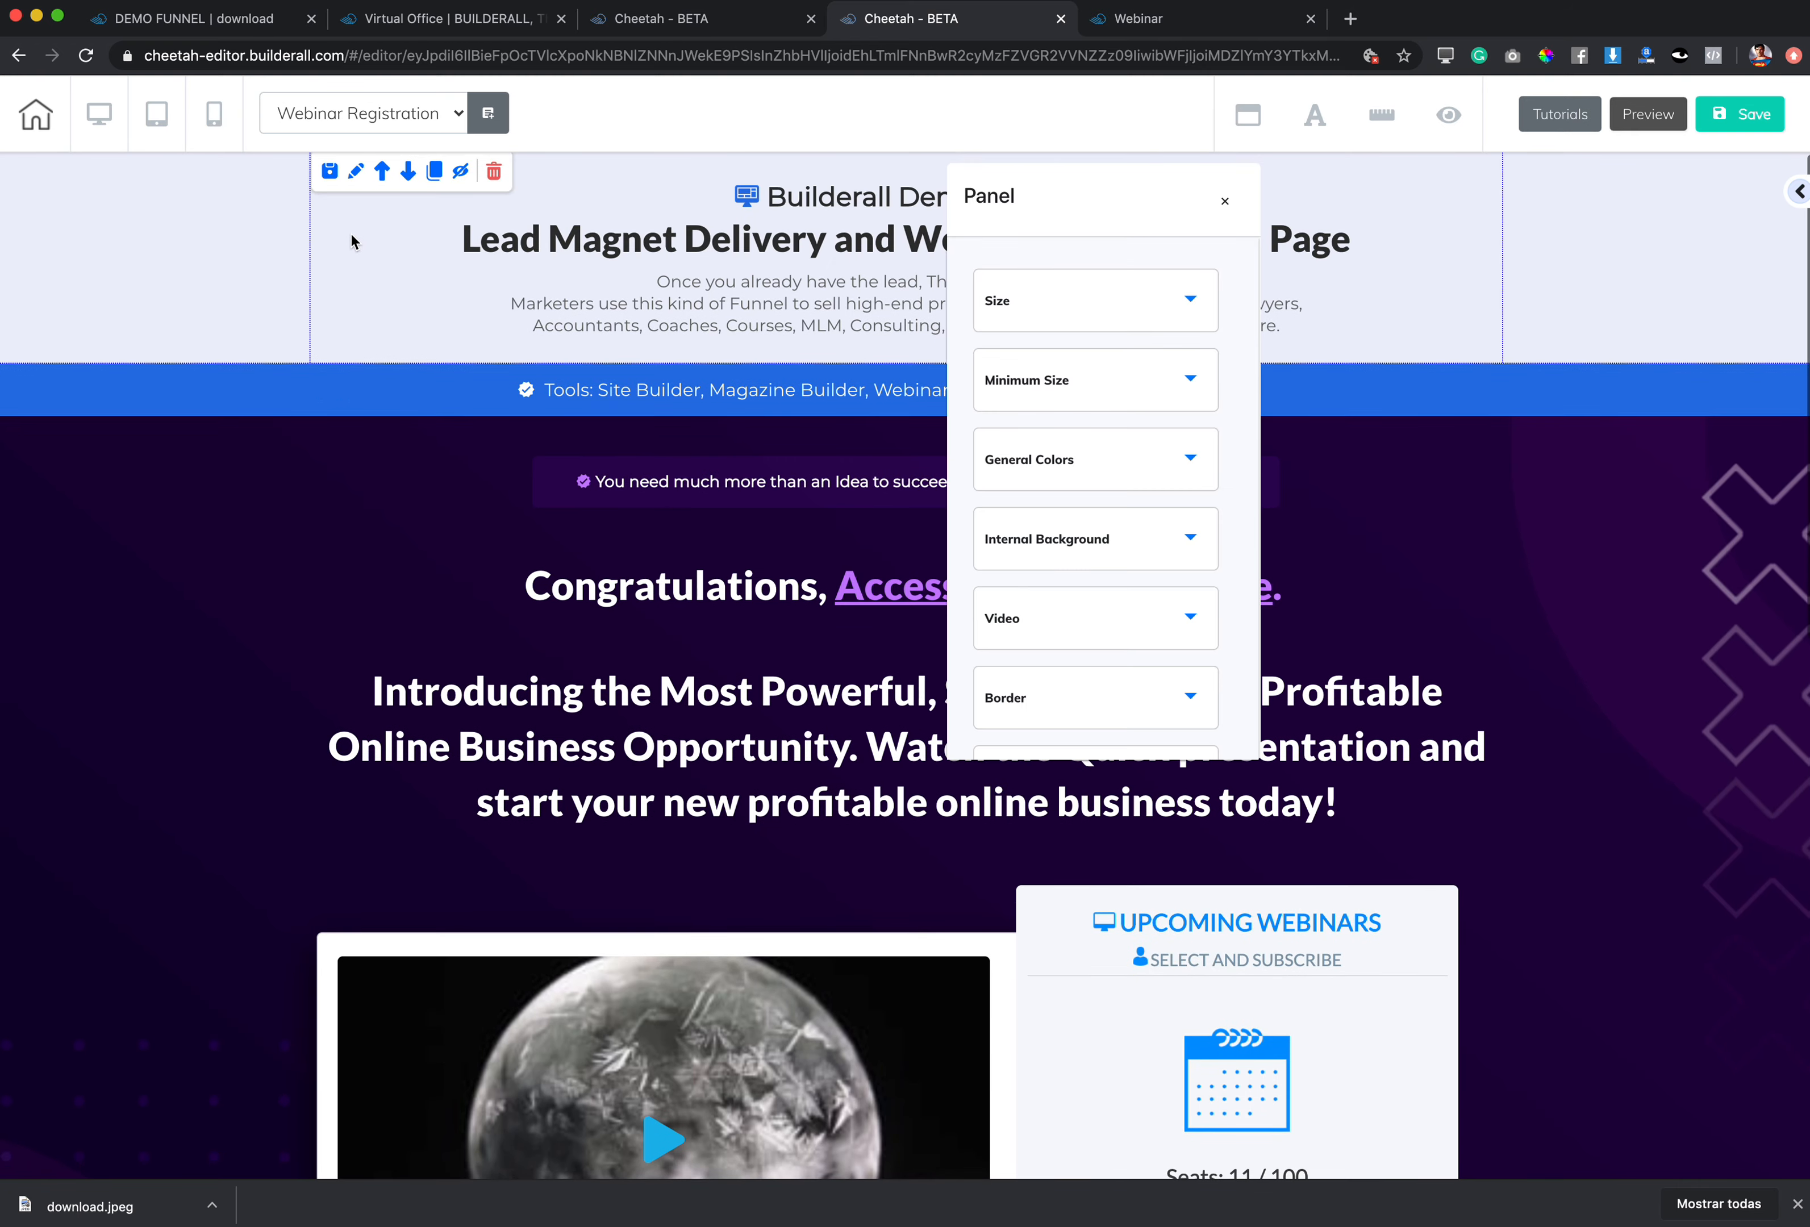
{"action": "left_click", "coordinate": [495, 172]}
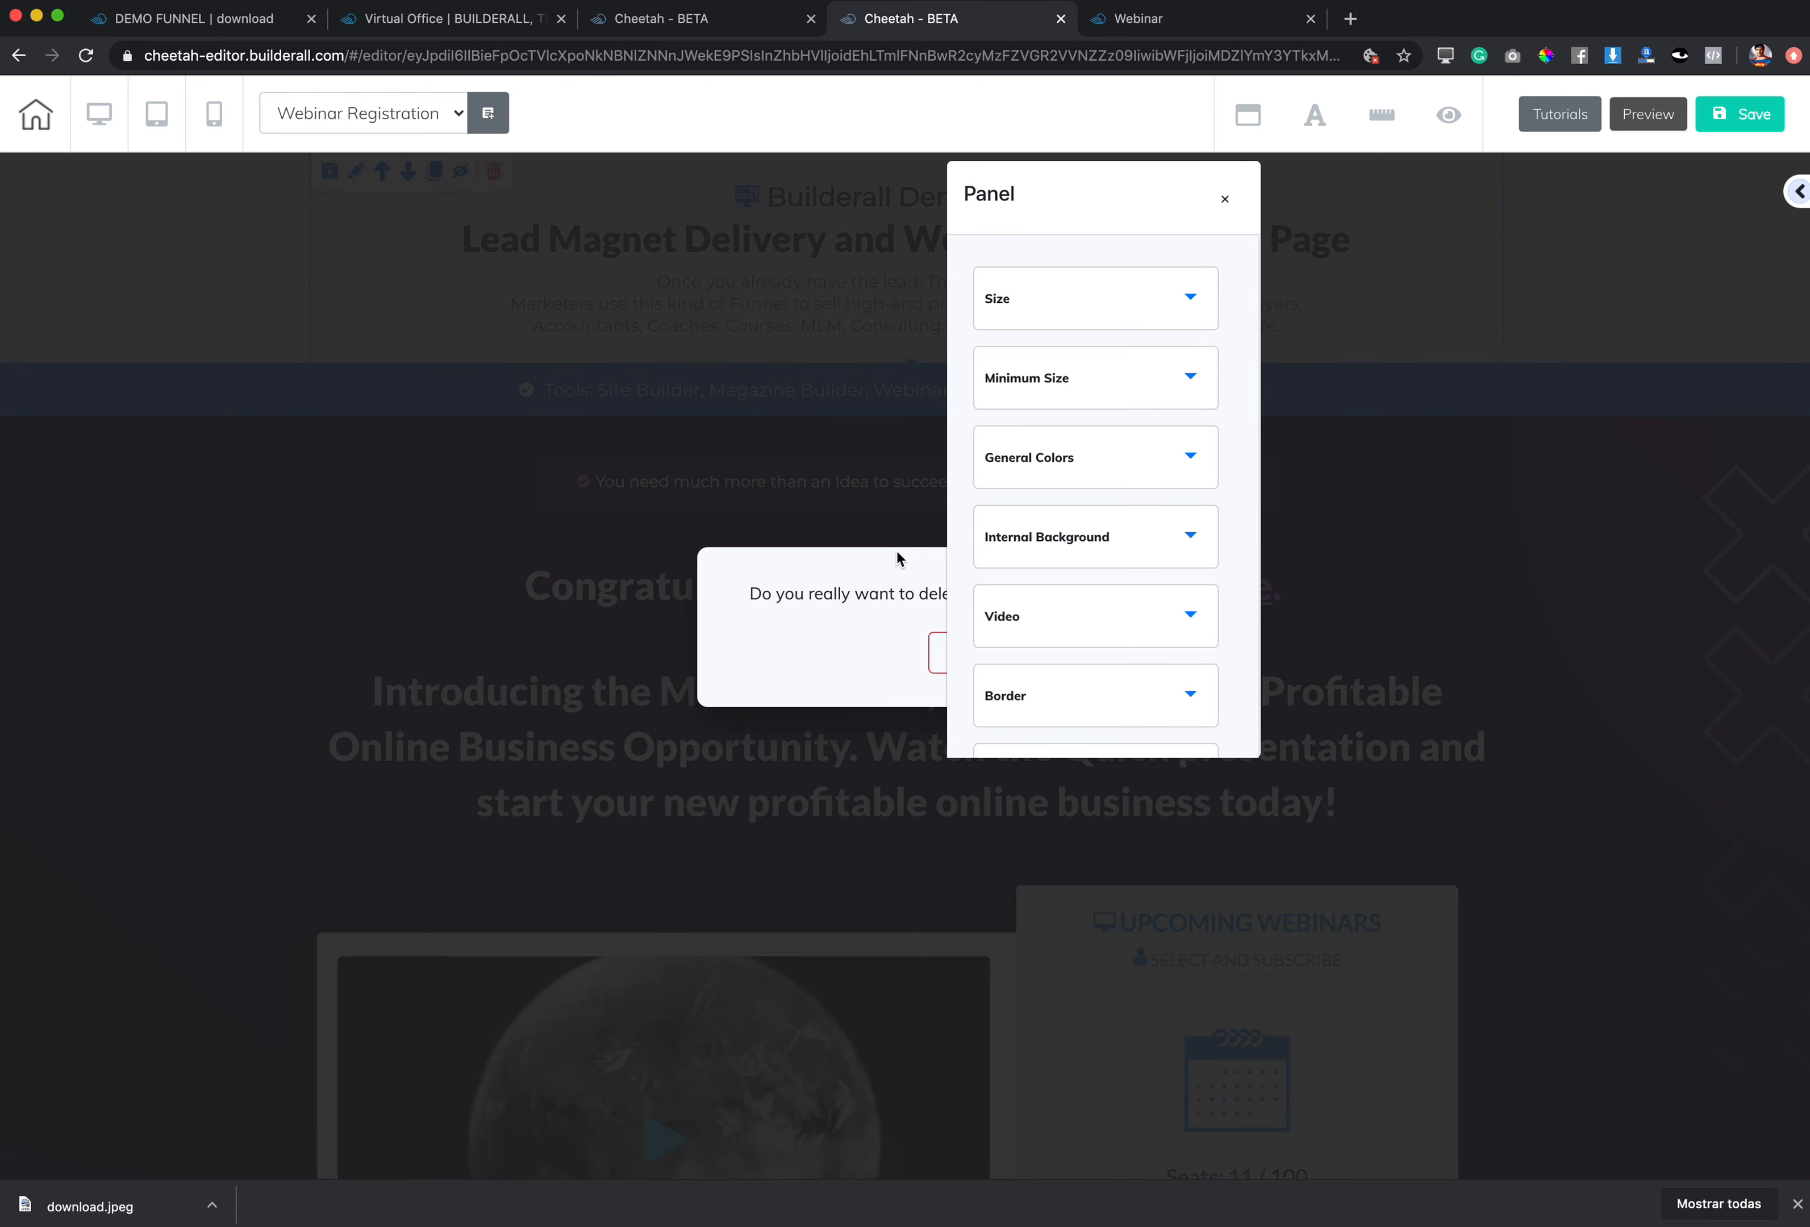
{"action": "left_click", "coordinate": [1231, 202]}
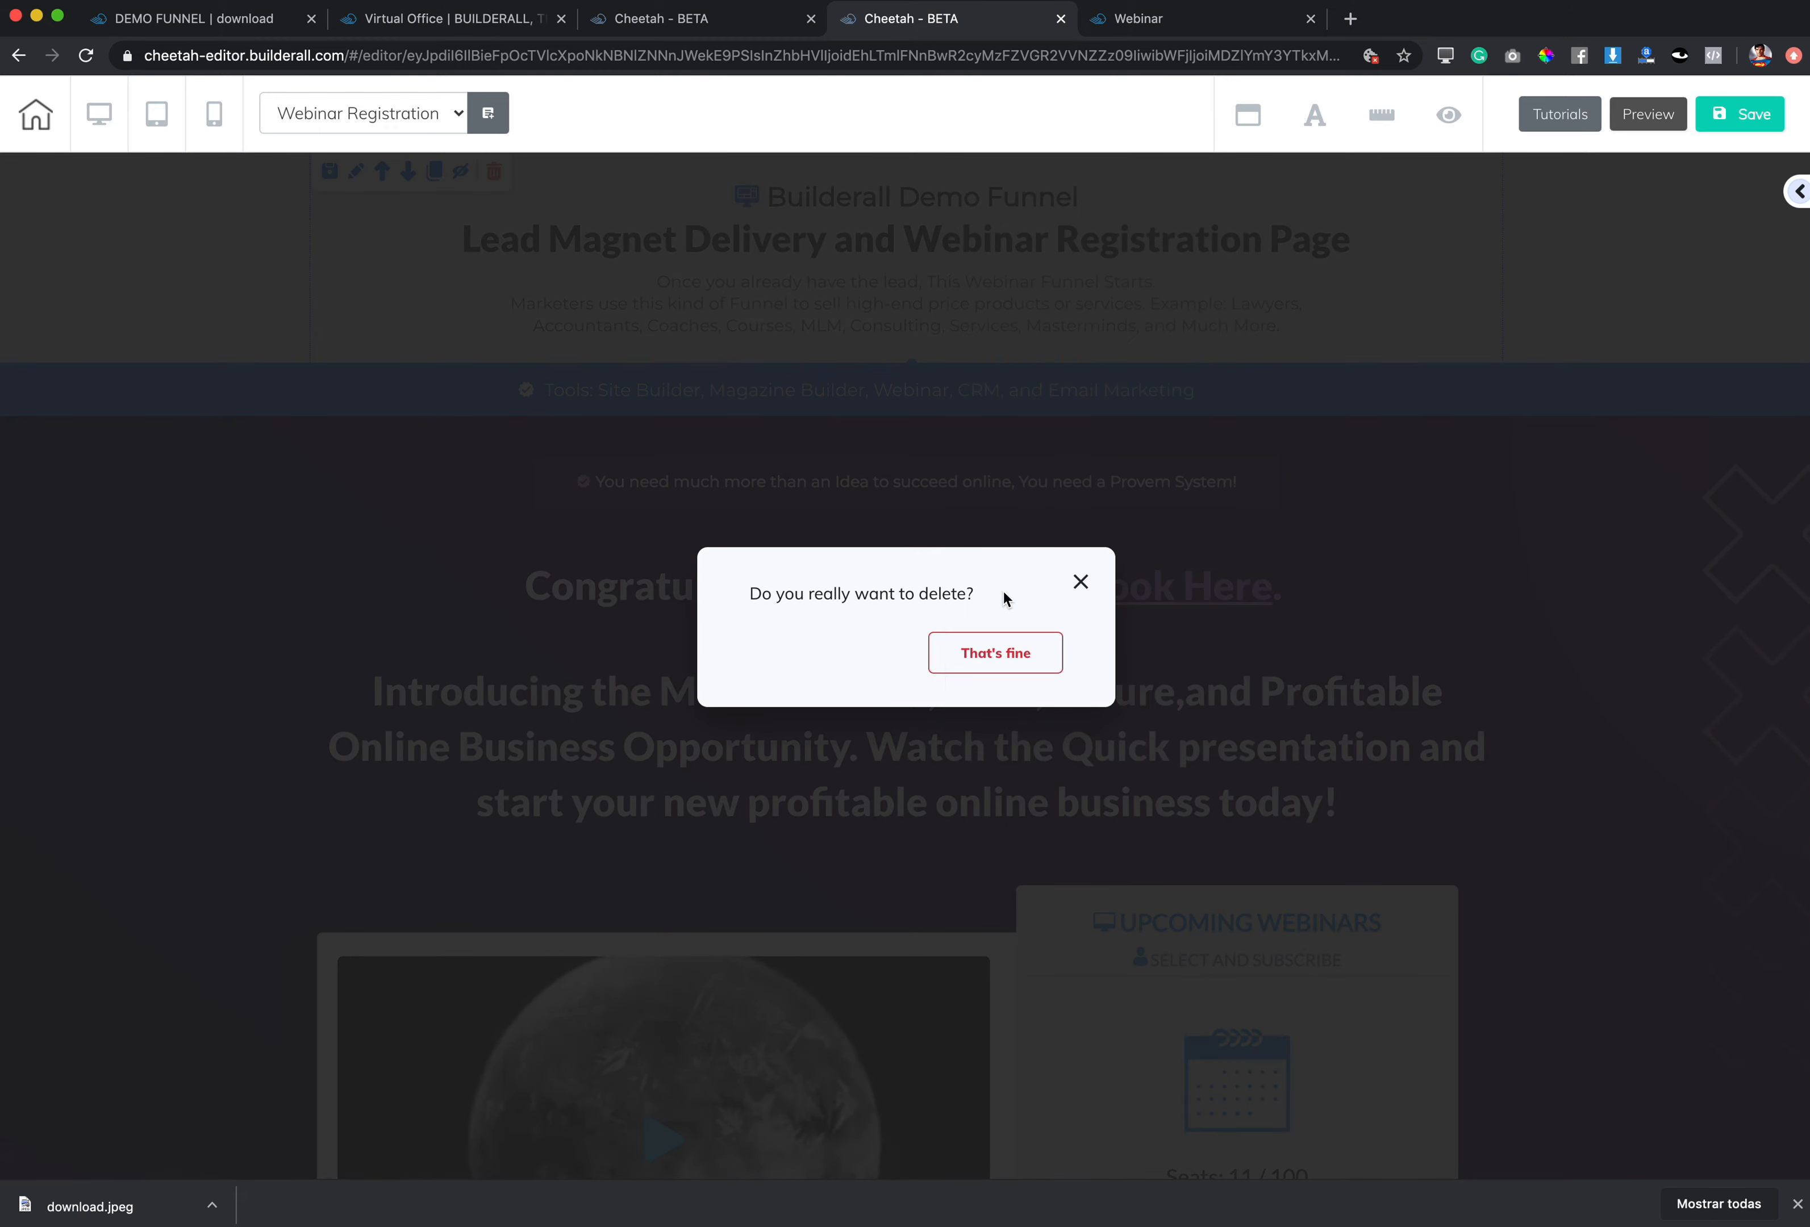
{"action": "left_click", "coordinate": [1006, 661]}
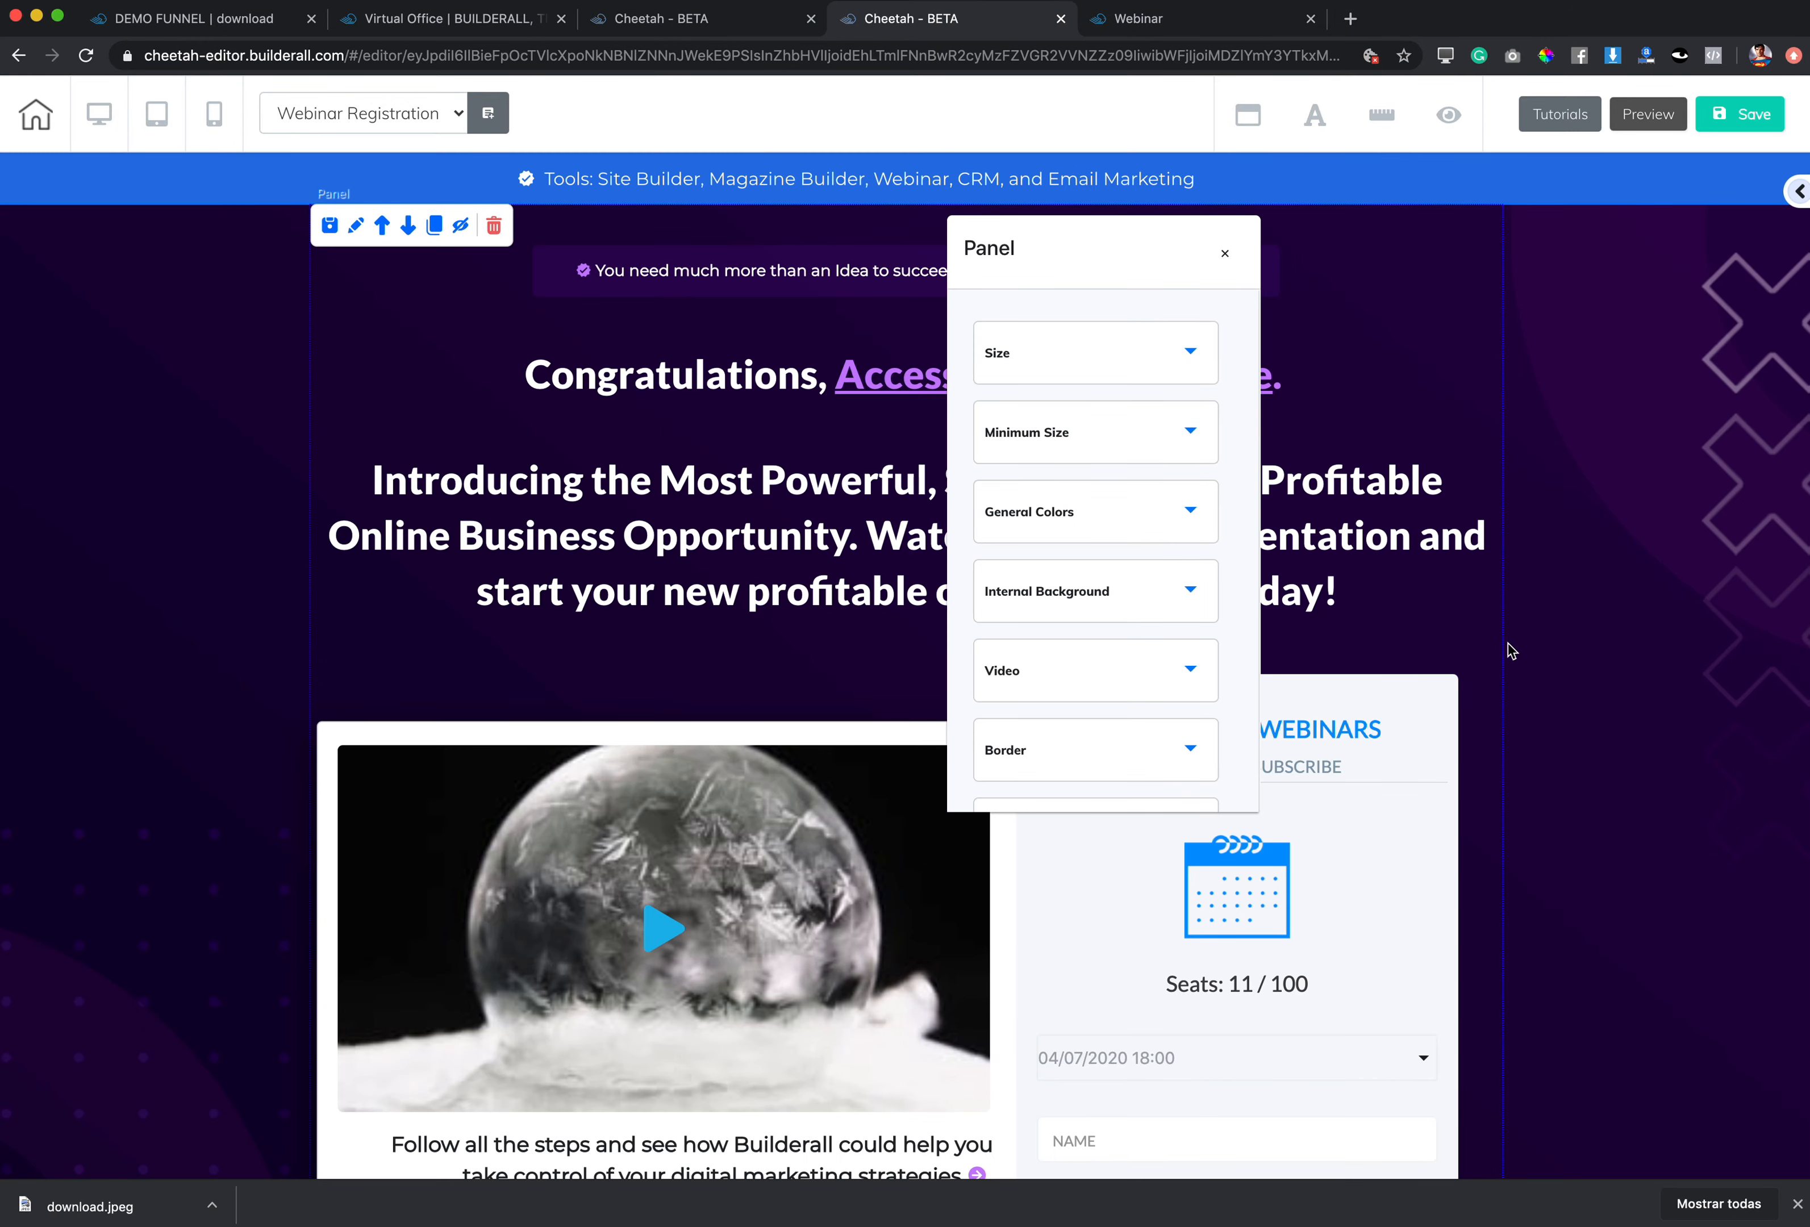
{"action": "left_click", "coordinate": [1224, 253]}
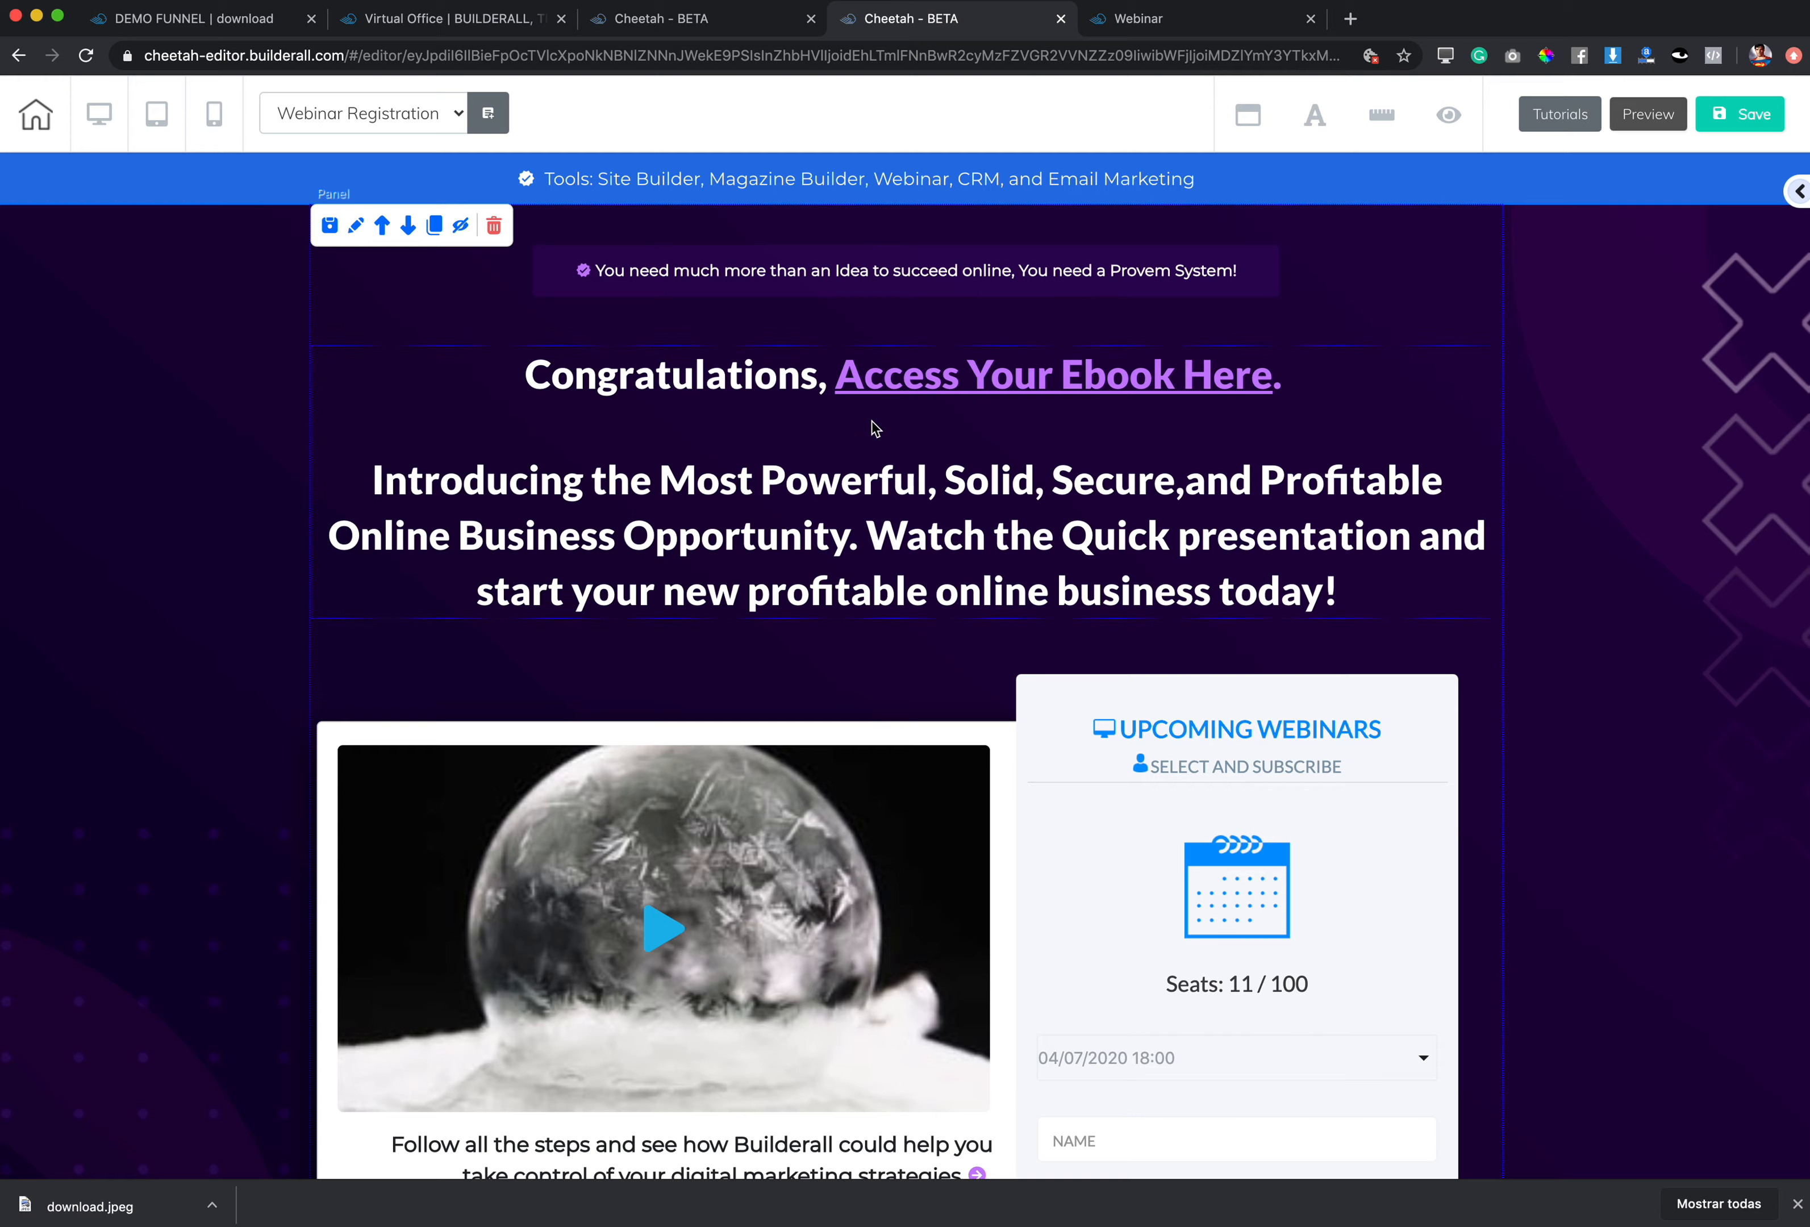
Step: Nudge the Upcoming Webinars form slightly upward on the page
{"action": "scroll", "coordinate": [1372, 742], "scroll_direction": "down", "scroll_amount": 6}
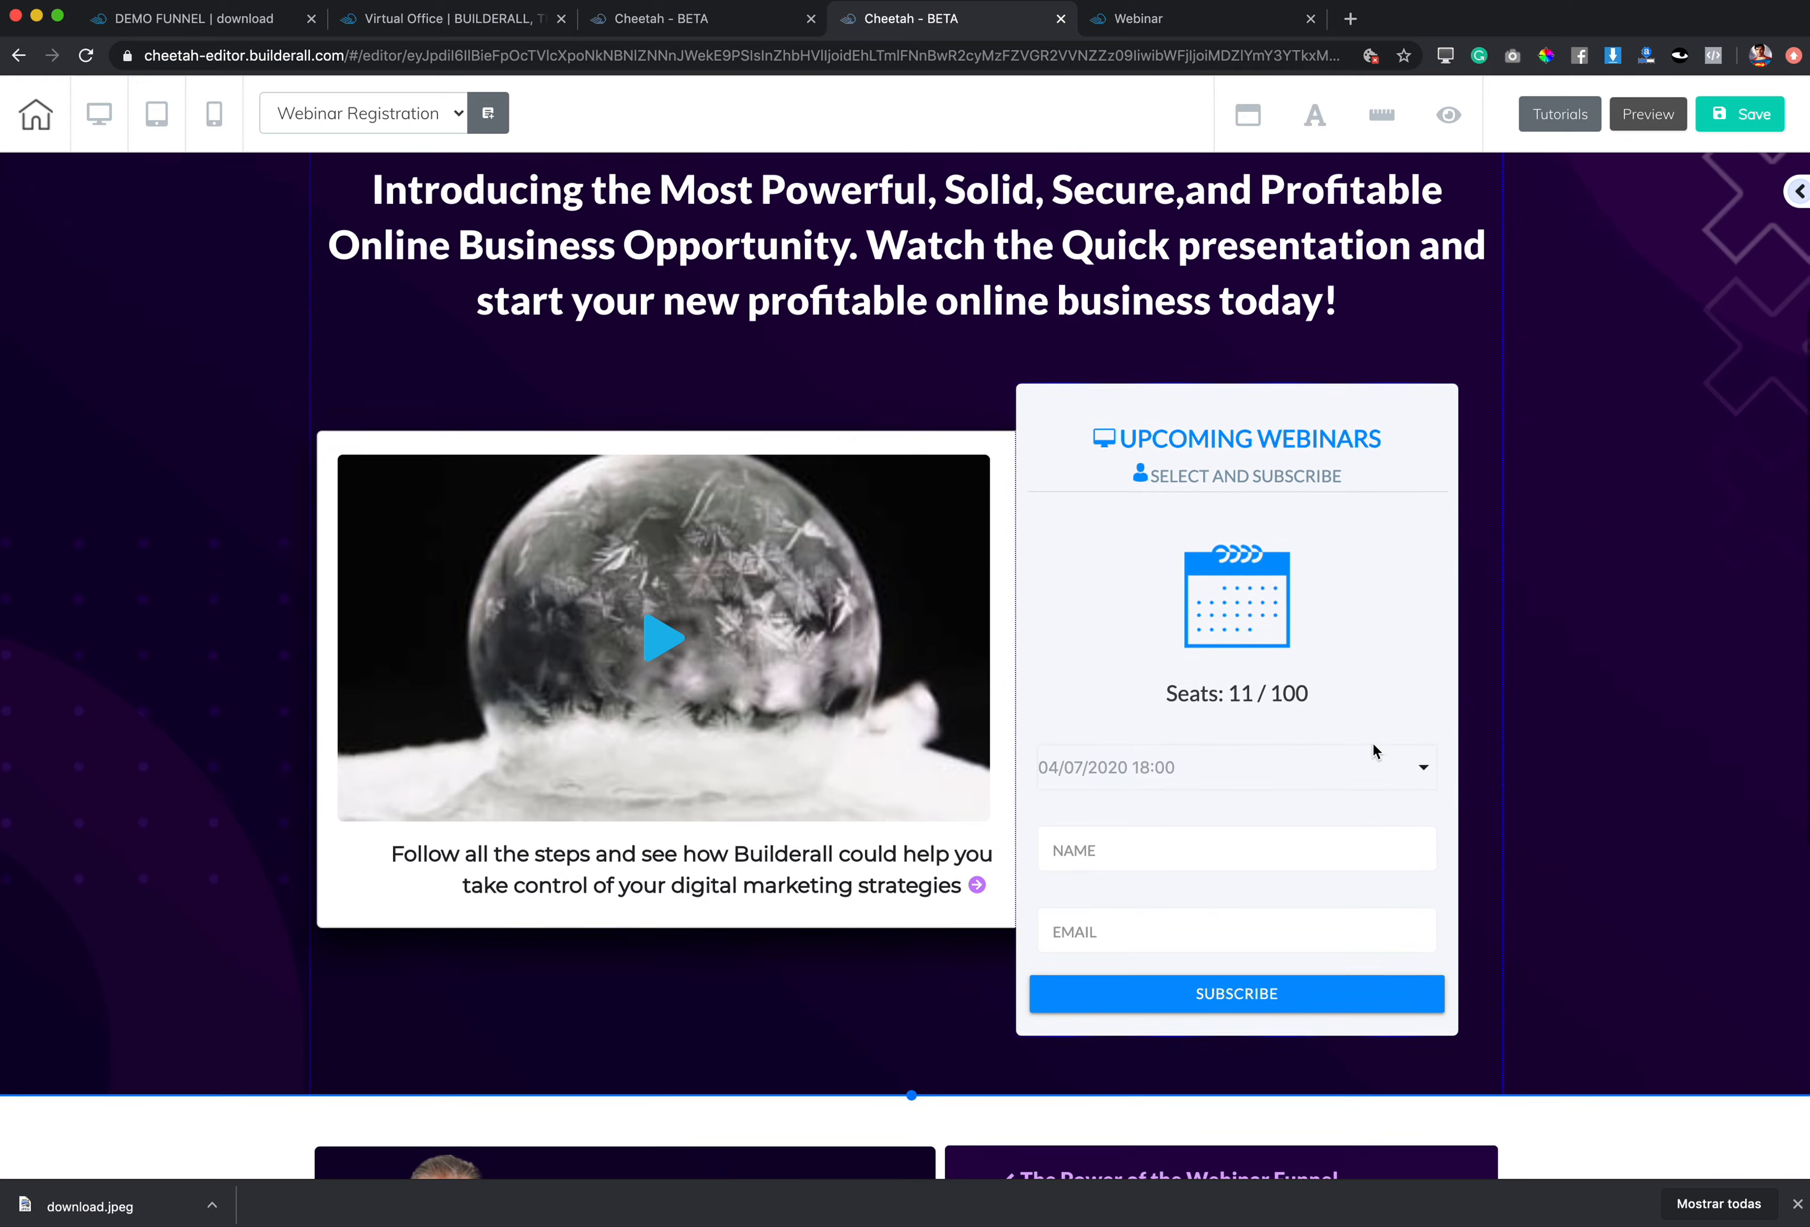
{"action": "scroll", "coordinate": [1370, 744], "scroll_direction": "down", "scroll_amount": 6}
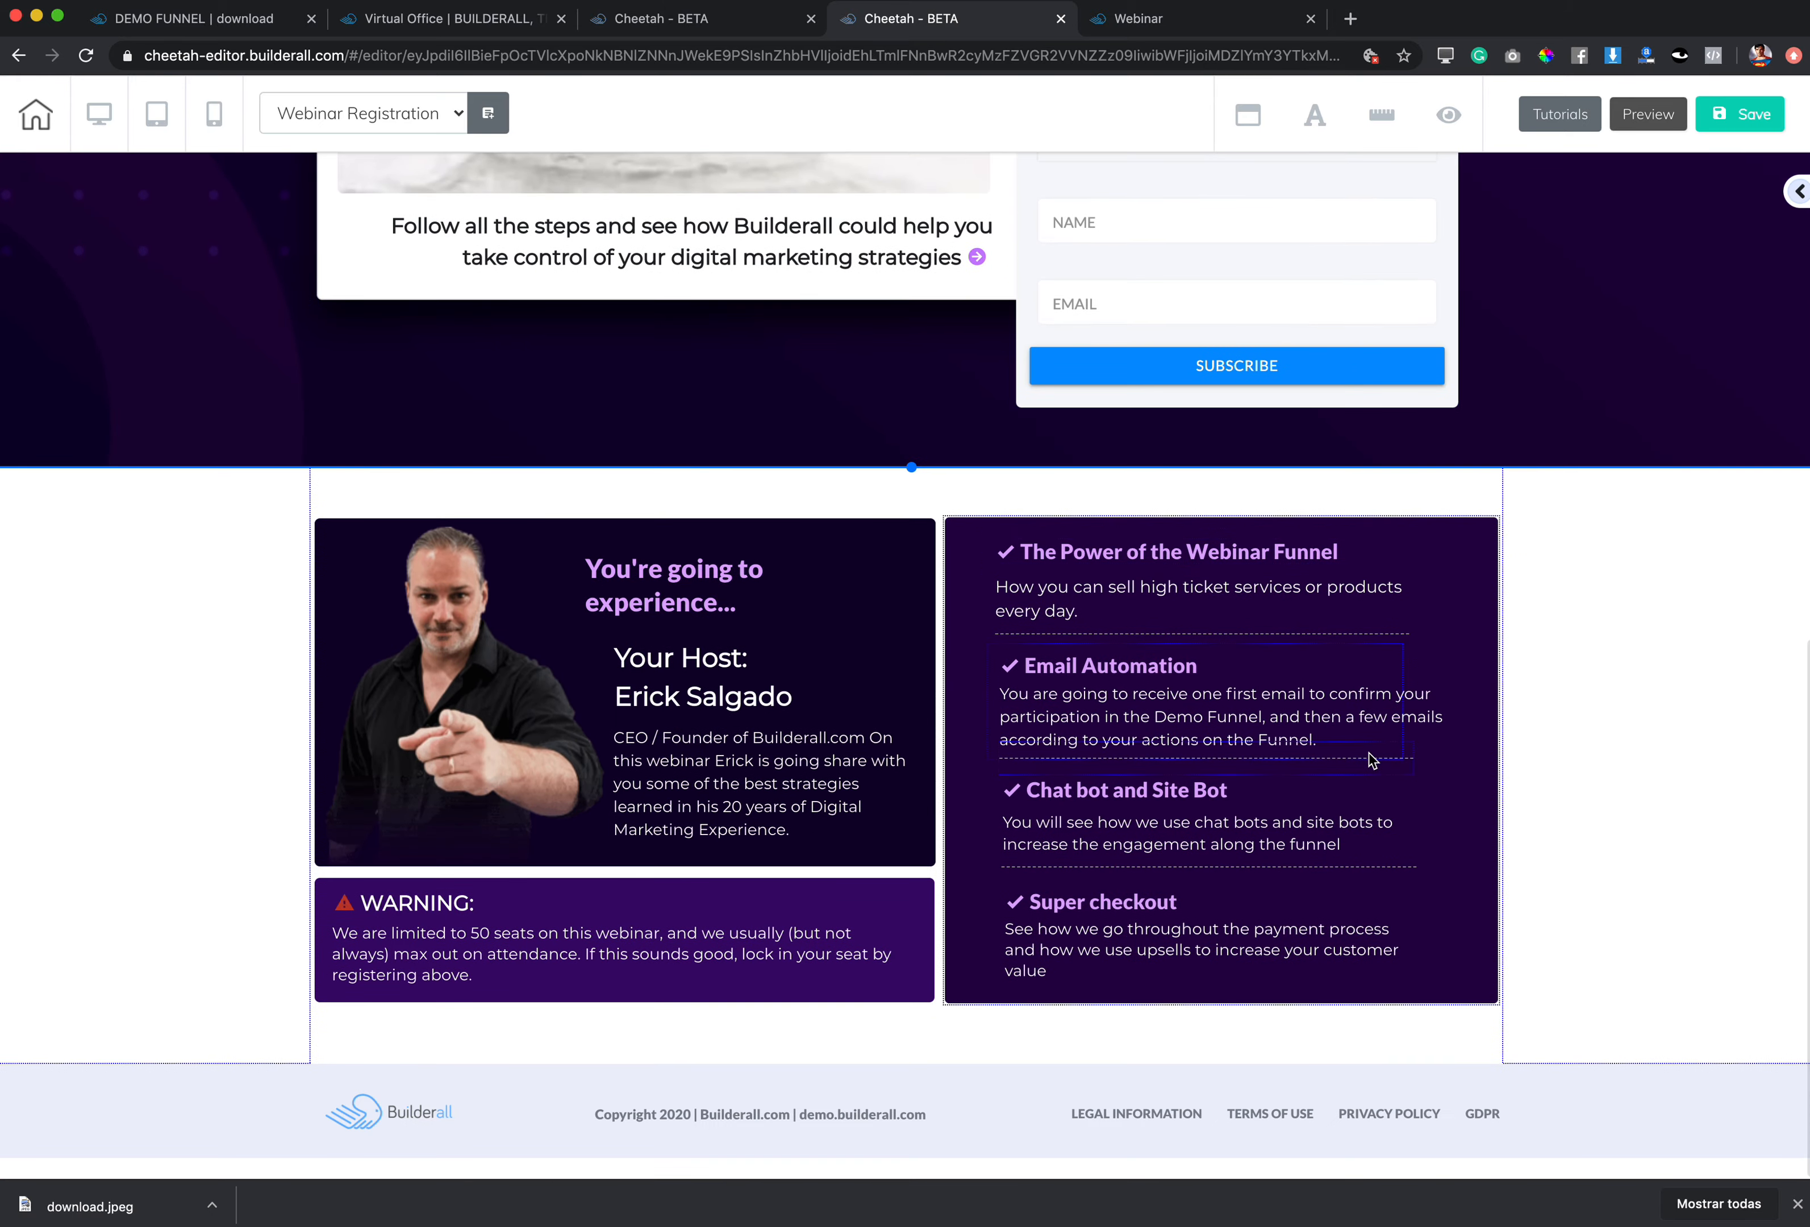
{"action": "scroll", "coordinate": [1370, 757], "scroll_direction": "up", "scroll_amount": 12}
{"action": "scroll", "coordinate": [1371, 757], "scroll_direction": "down", "scroll_amount": 6}
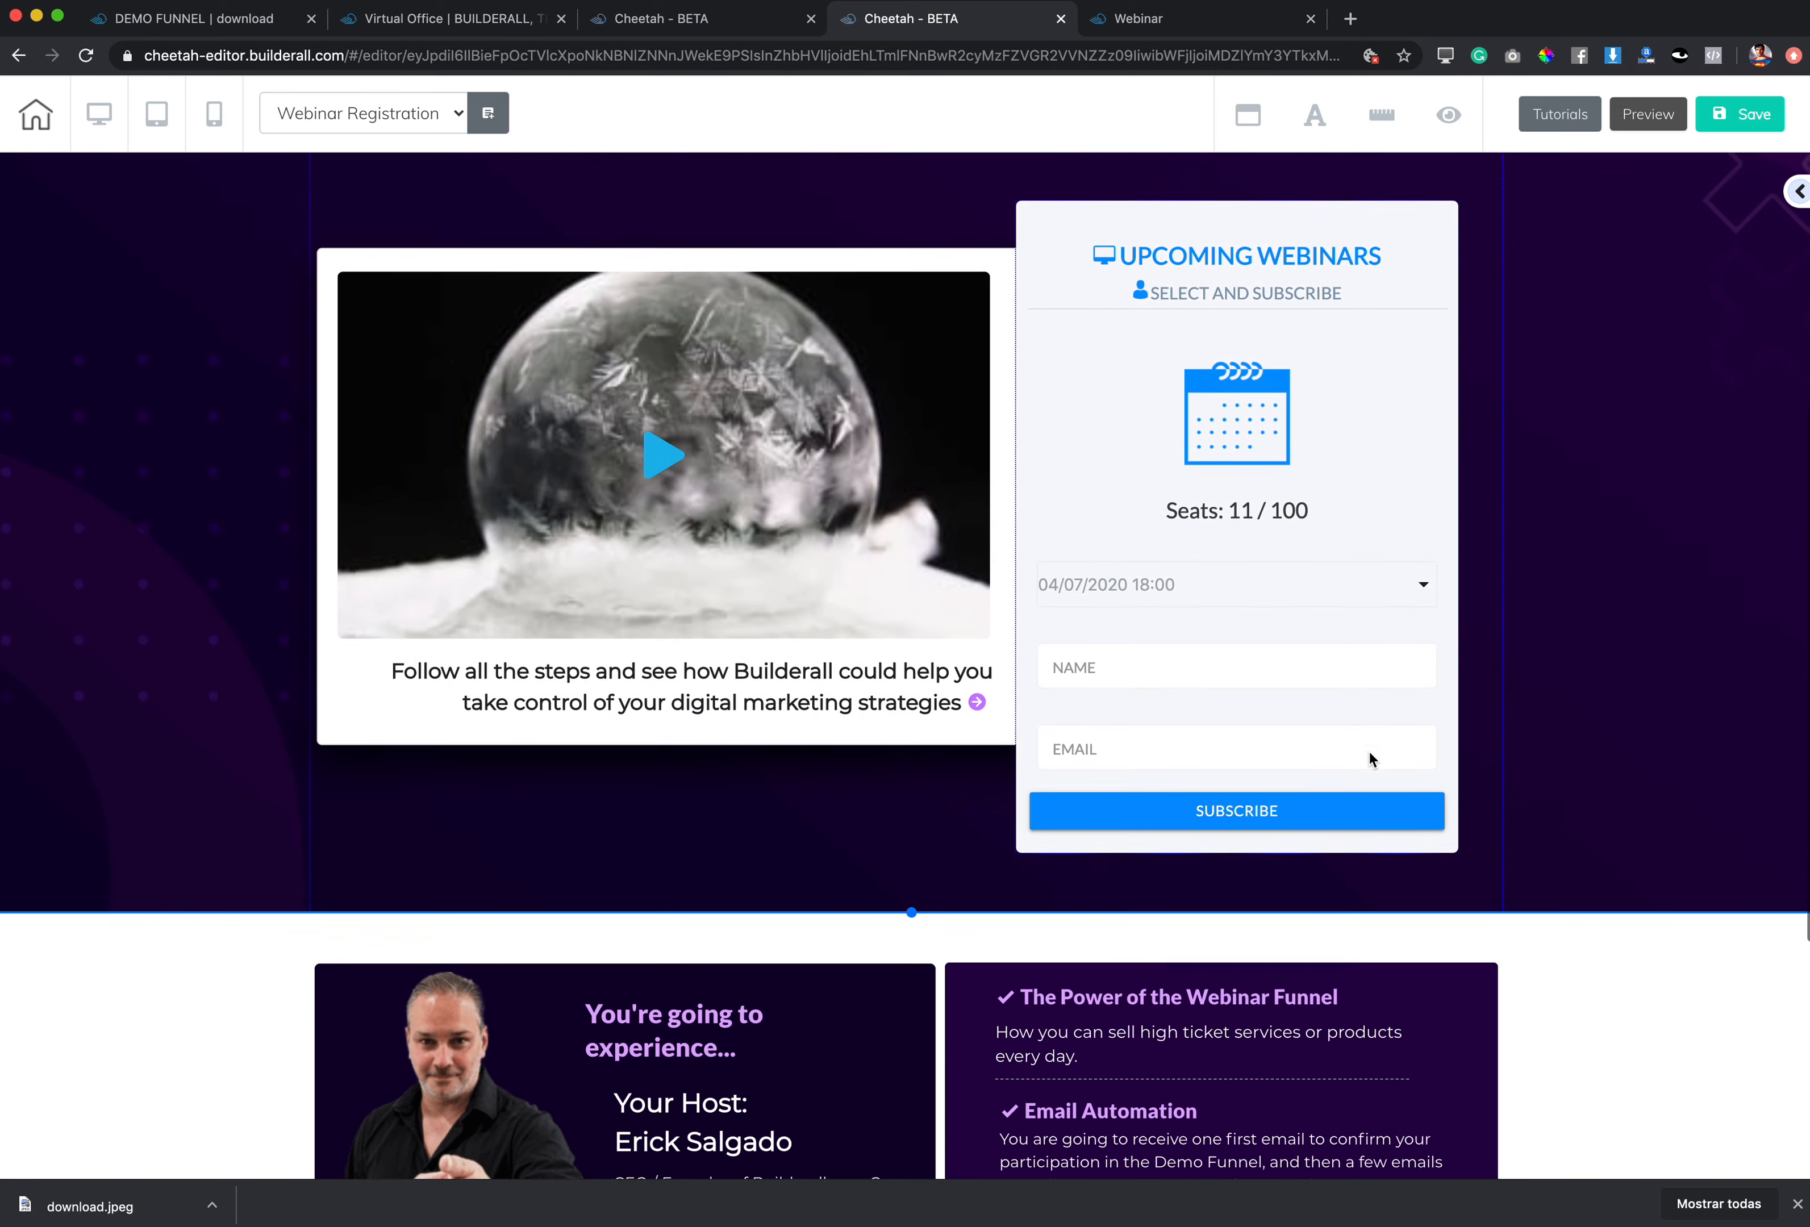
{"action": "scroll", "coordinate": [1370, 757], "scroll_direction": "up", "scroll_amount": 1}
{"action": "left_click_drag", "start_coordinate": [1411, 317], "coordinate": [1411, 286]}
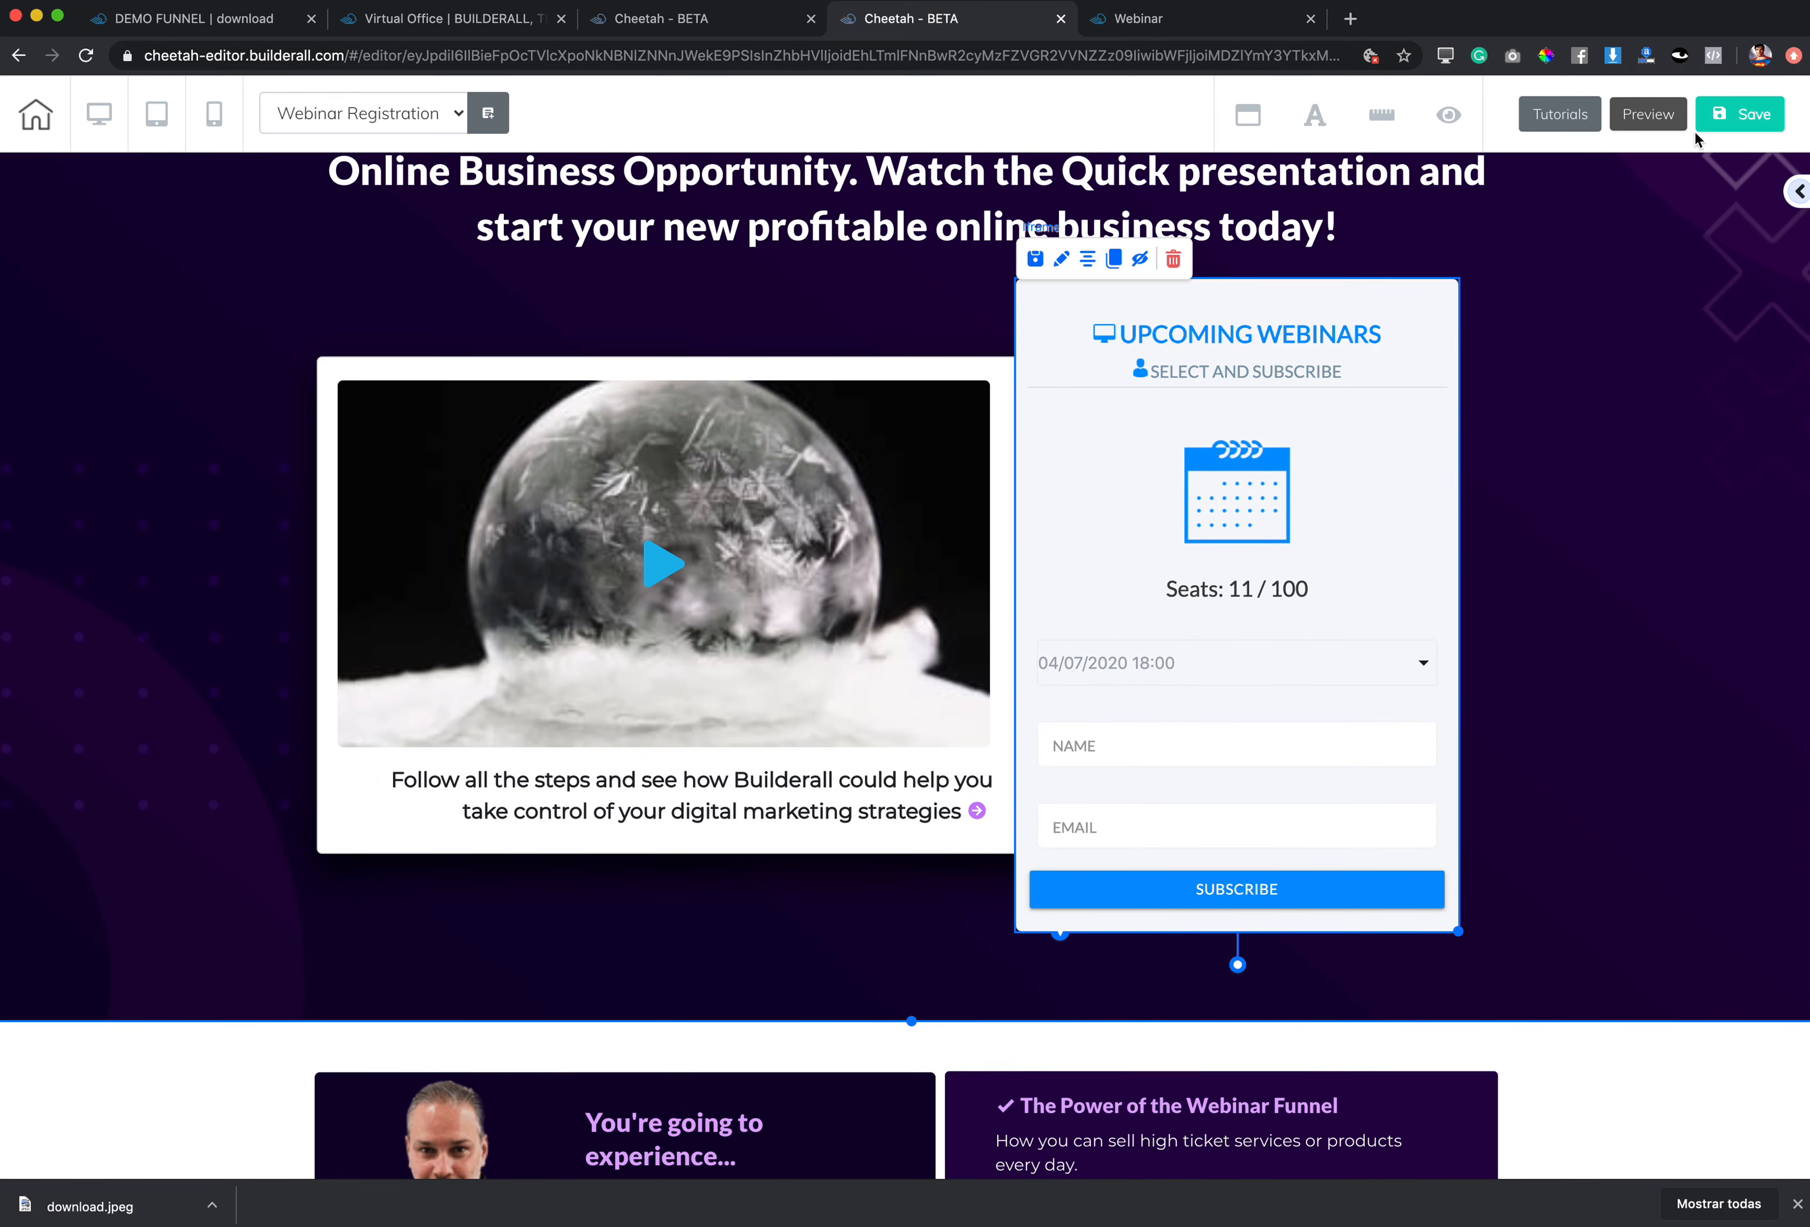
Step: Preview the page, where the form's date list offers only 04/07/2020 18:00
{"action": "left_click", "coordinate": [1654, 127]}
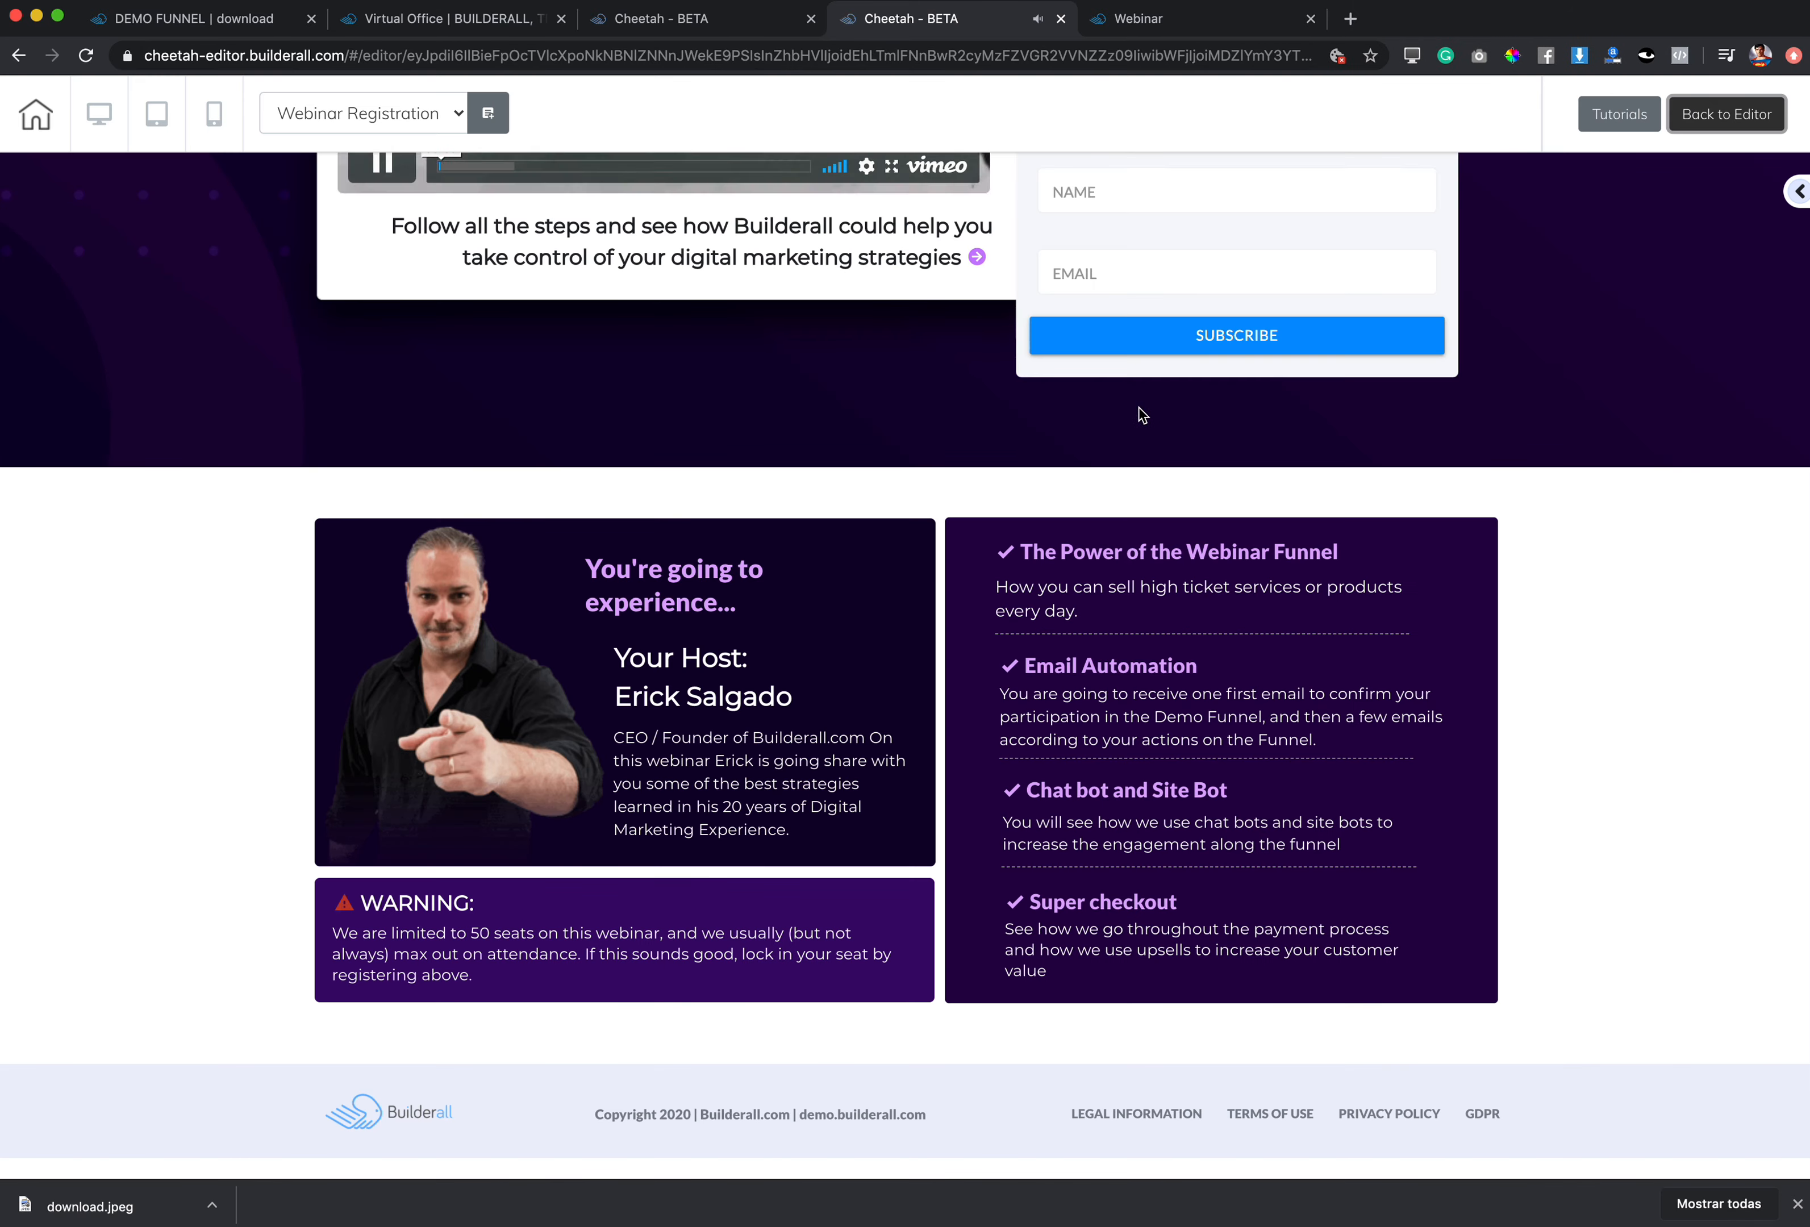
{"action": "scroll", "coordinate": [361, 551], "scroll_direction": "up", "scroll_amount": 5}
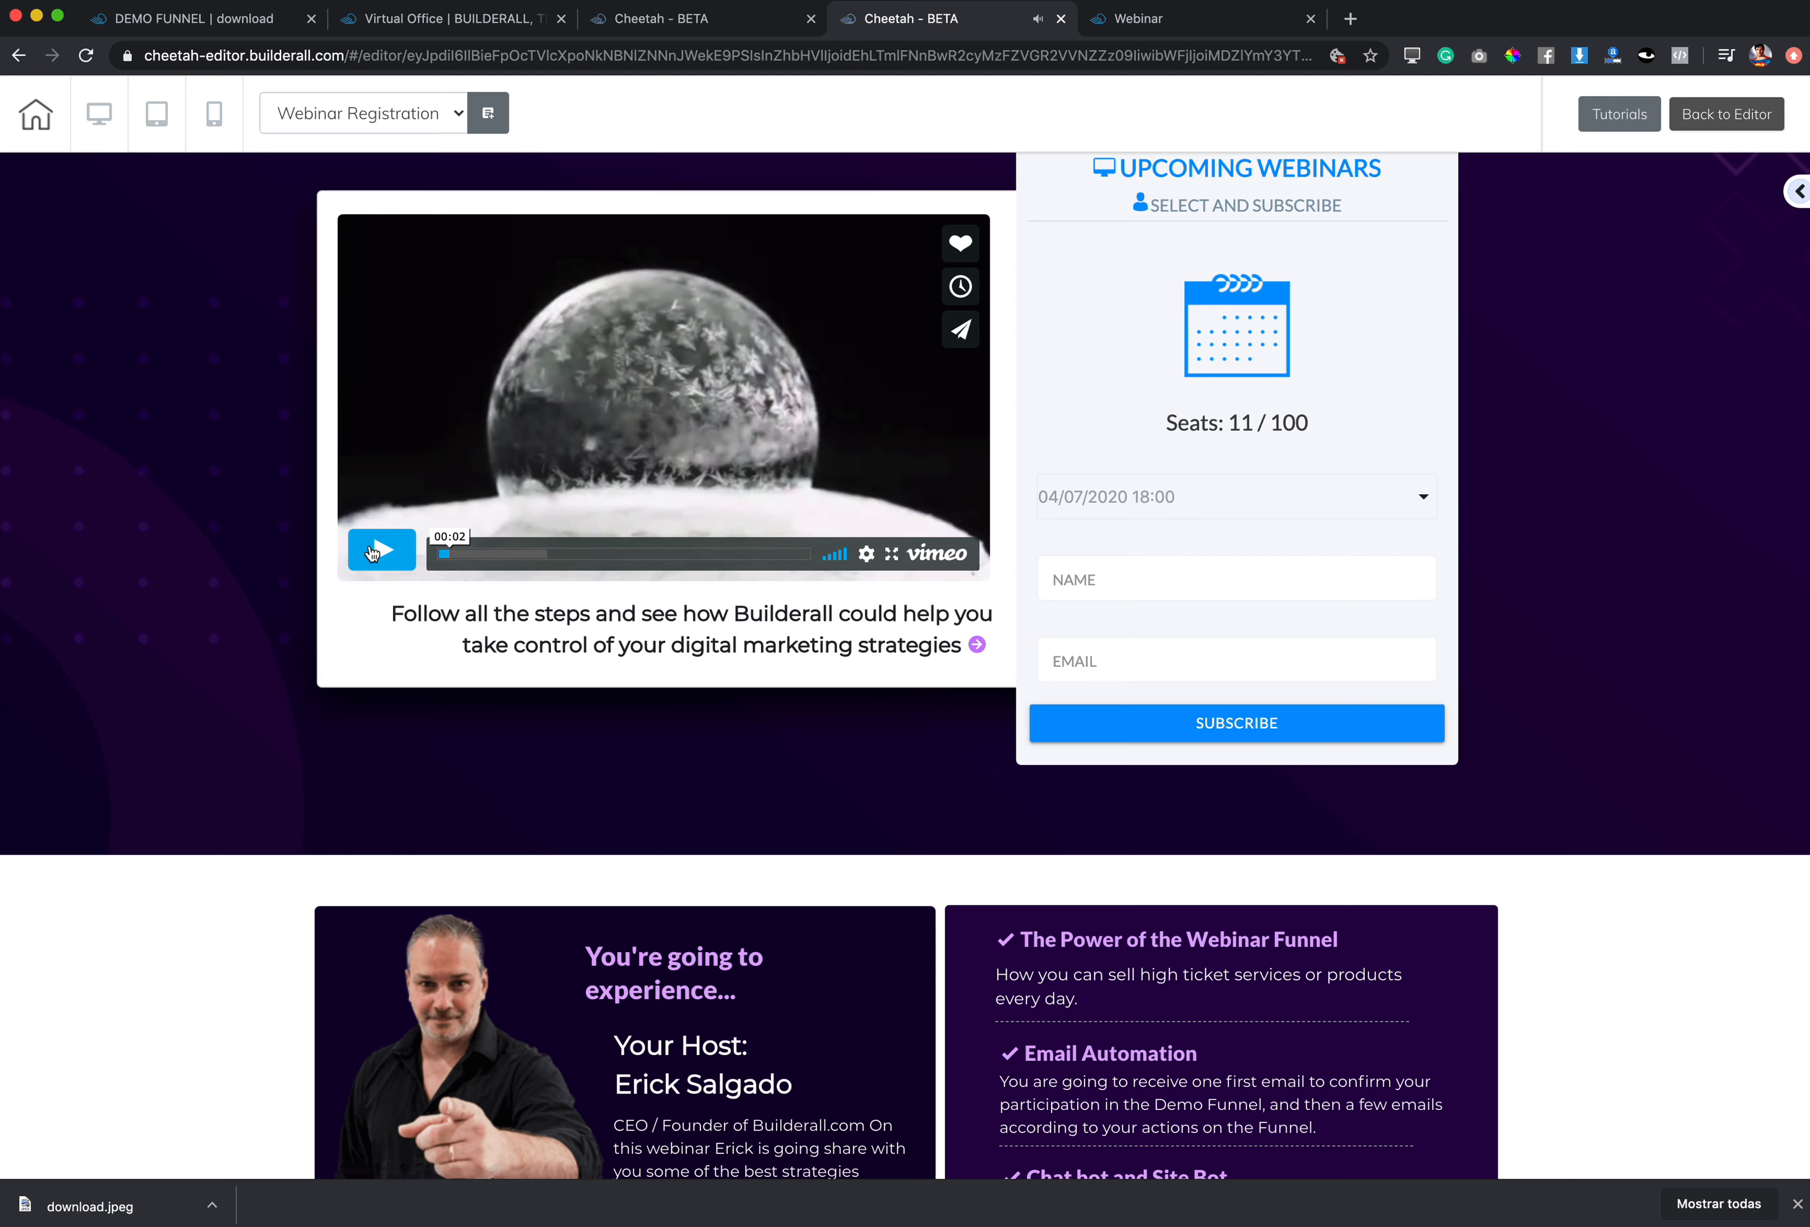
{"action": "scroll", "coordinate": [1017, 546], "scroll_direction": "up", "scroll_amount": 2}
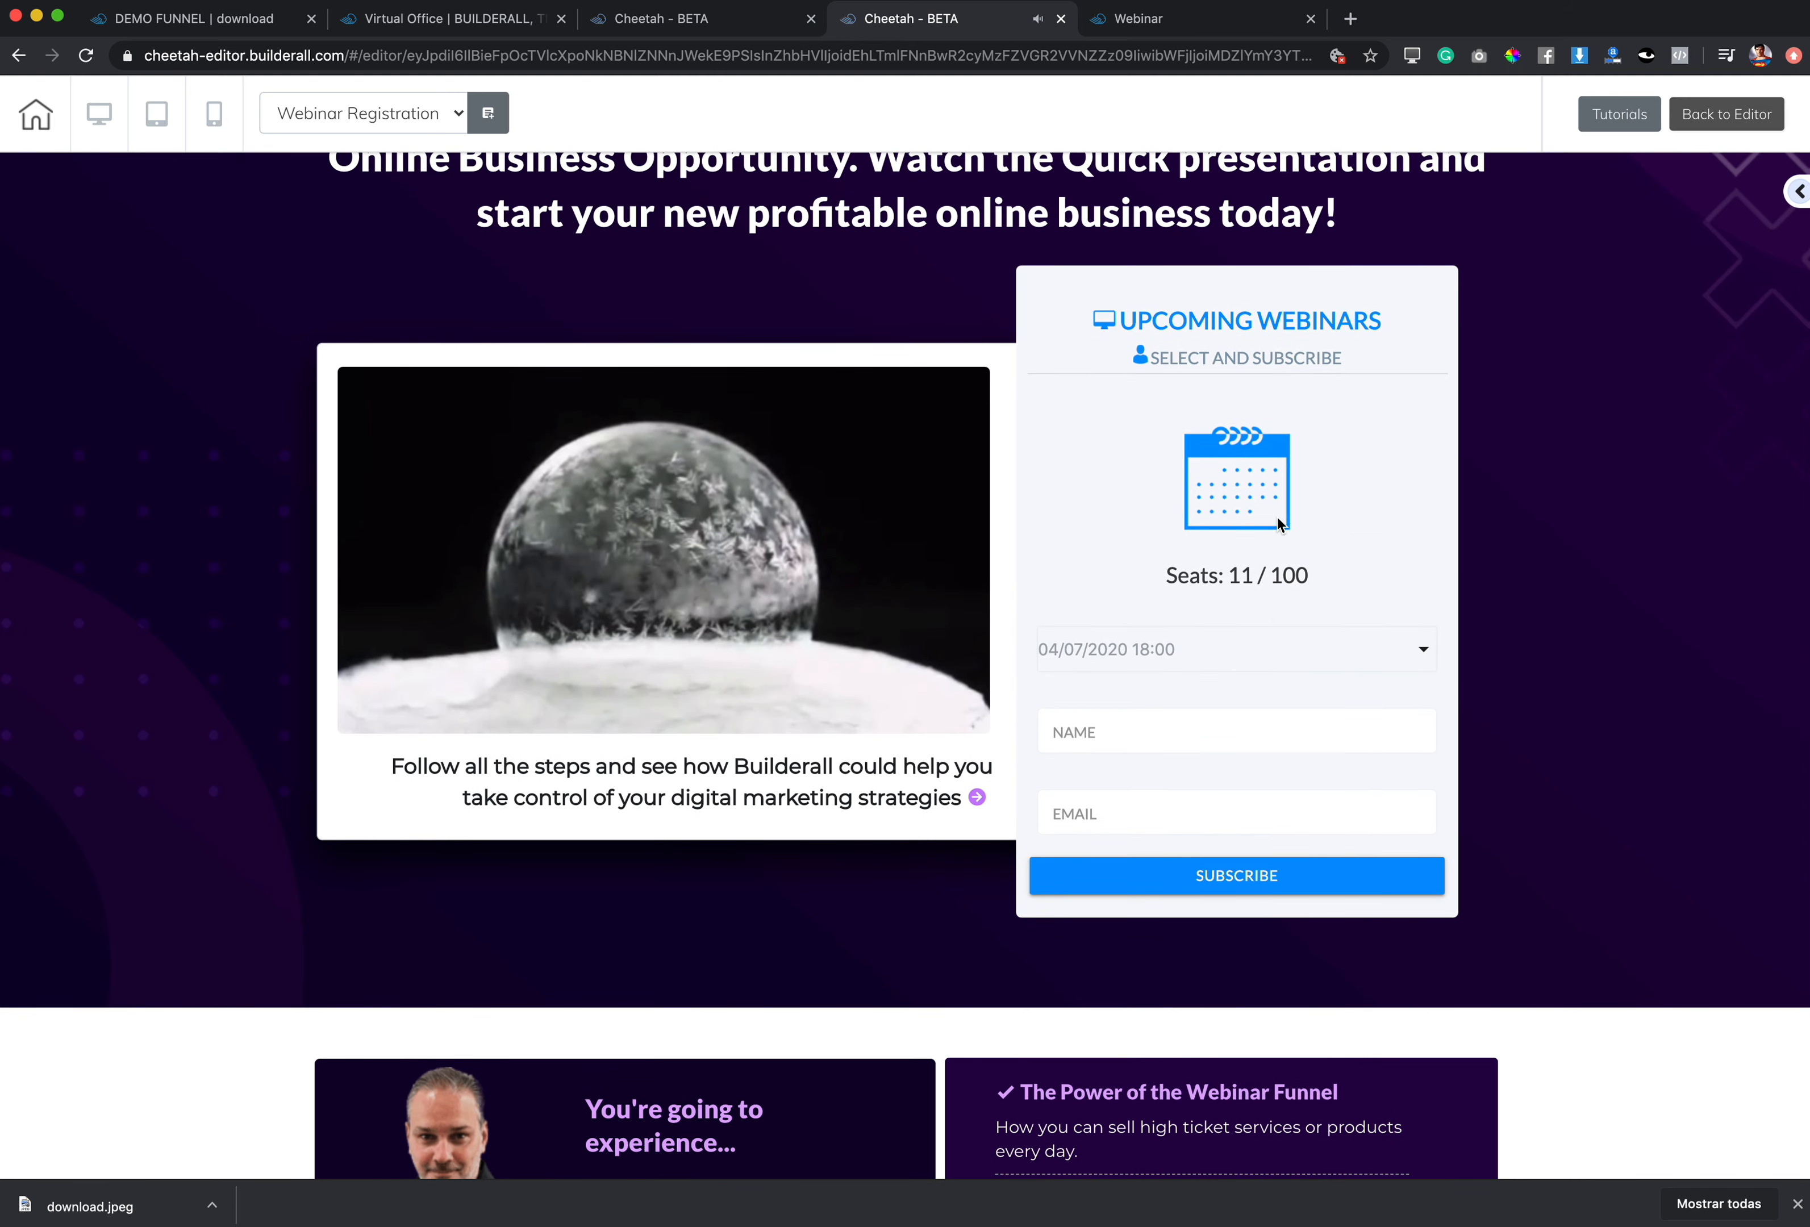
{"action": "left_click", "coordinate": [1211, 654]}
{"action": "left_click", "coordinate": [1170, 666]}
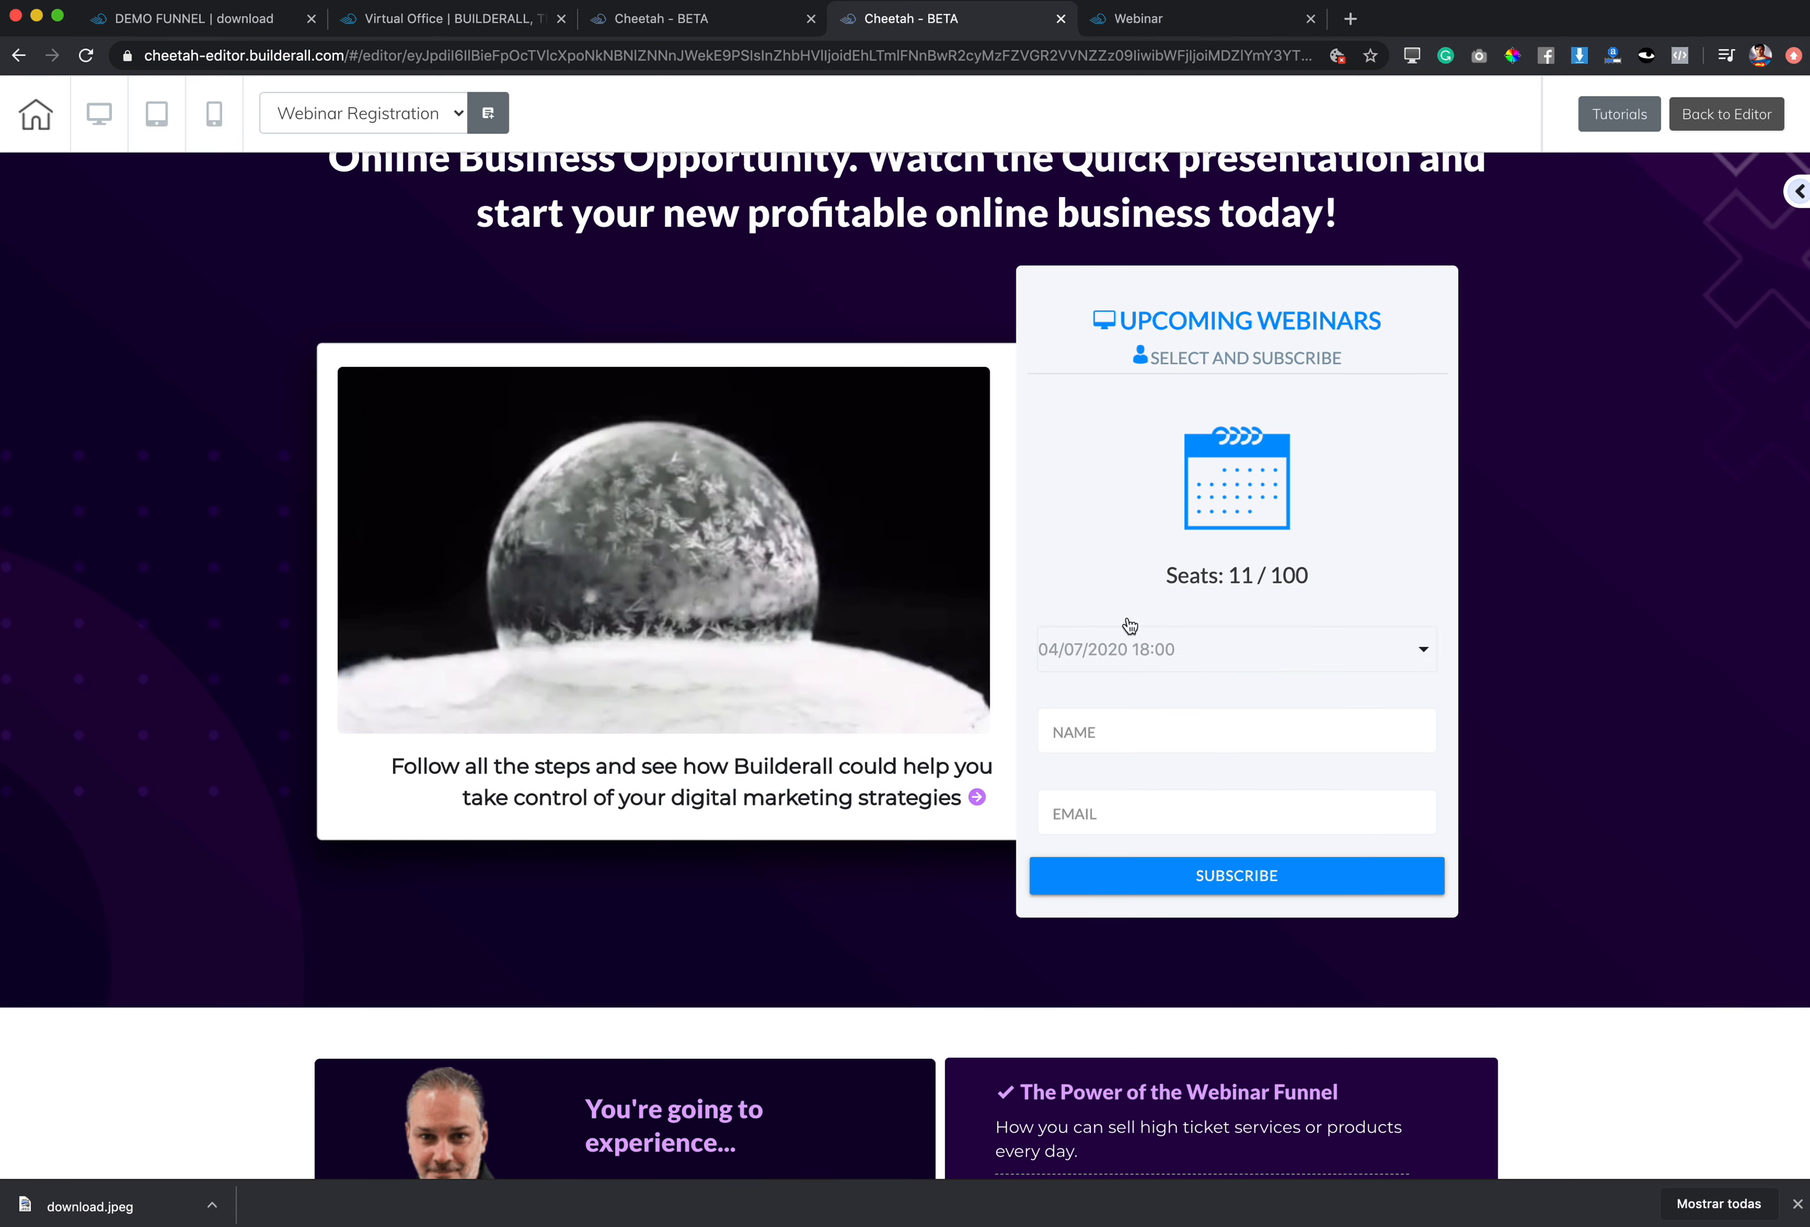
{"action": "left_click", "coordinate": [1142, 18]}
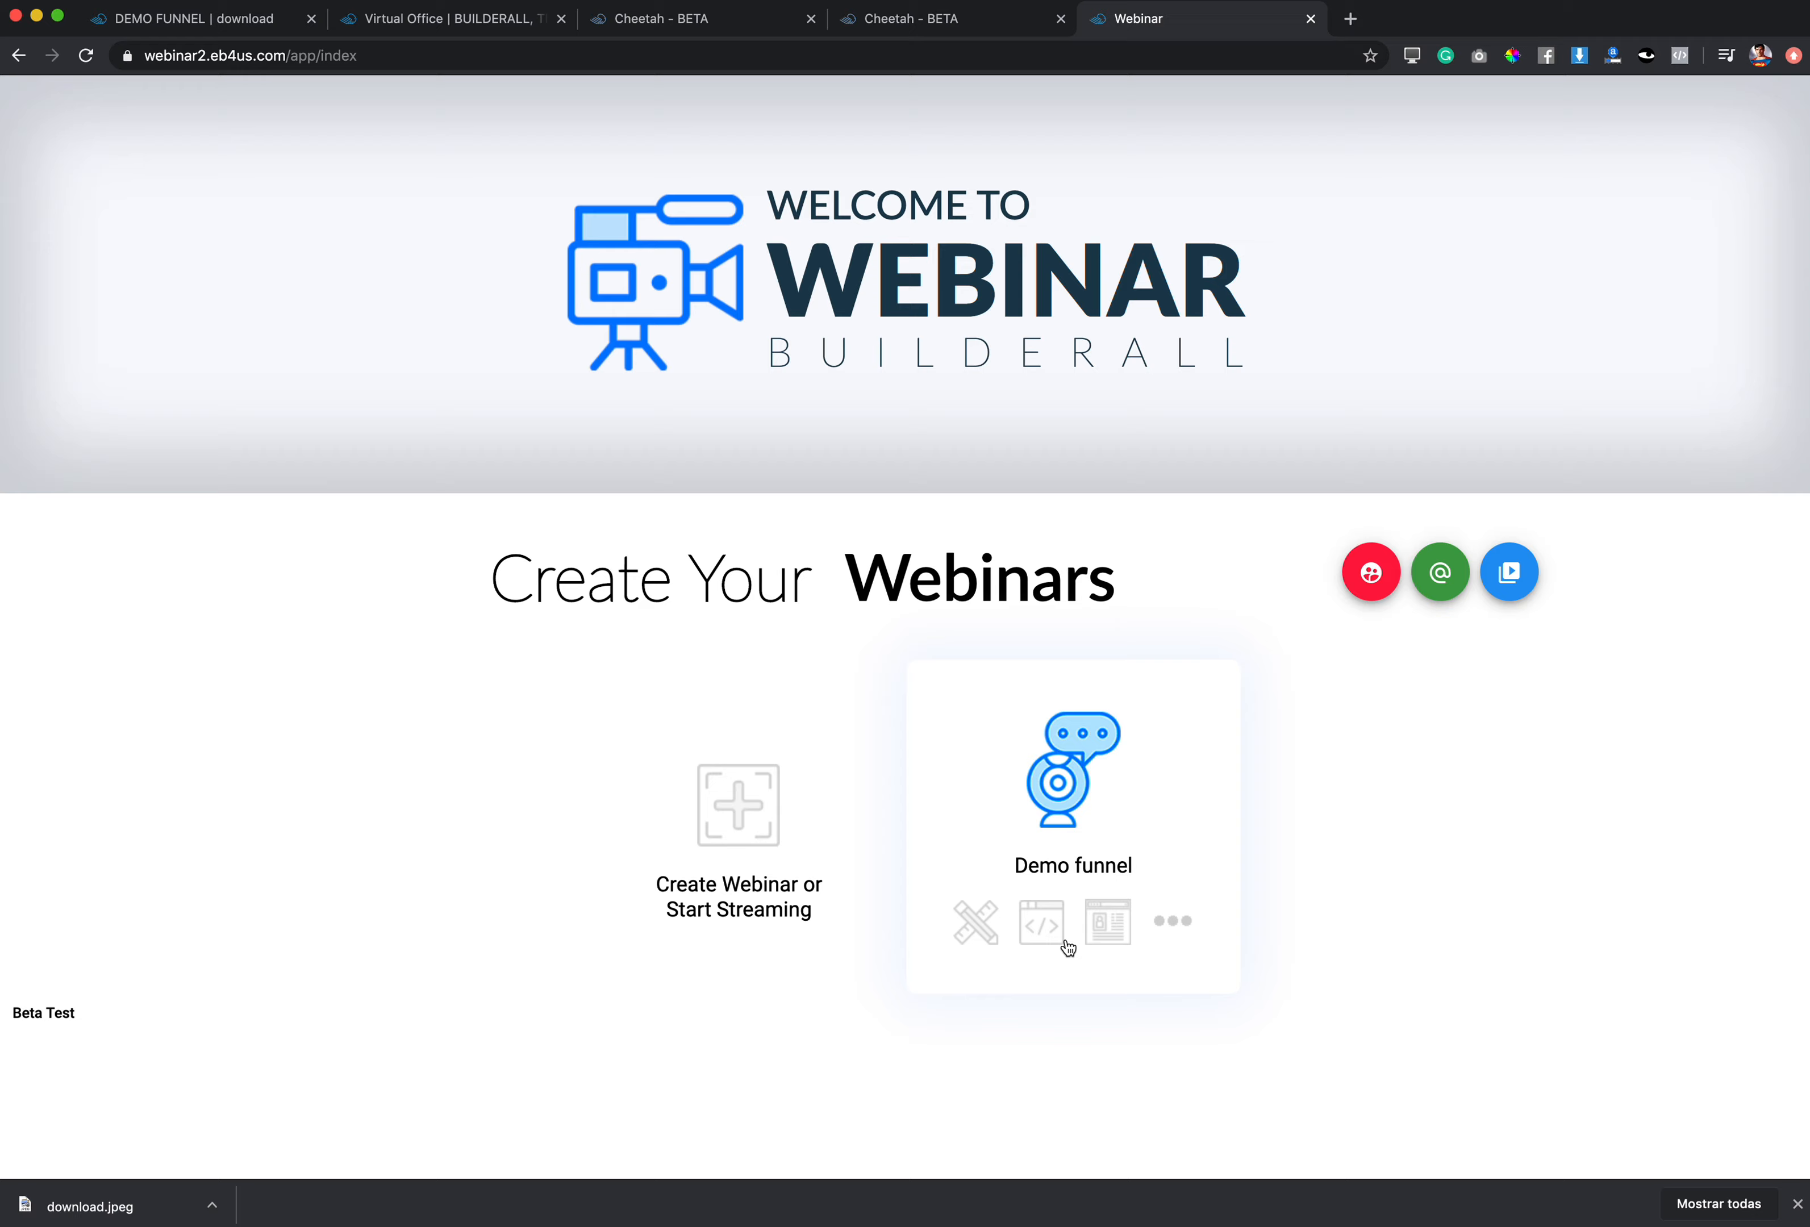
Step: Edit the Demo funnel webinar and expand its form settings
{"action": "left_click", "coordinate": [975, 922]}
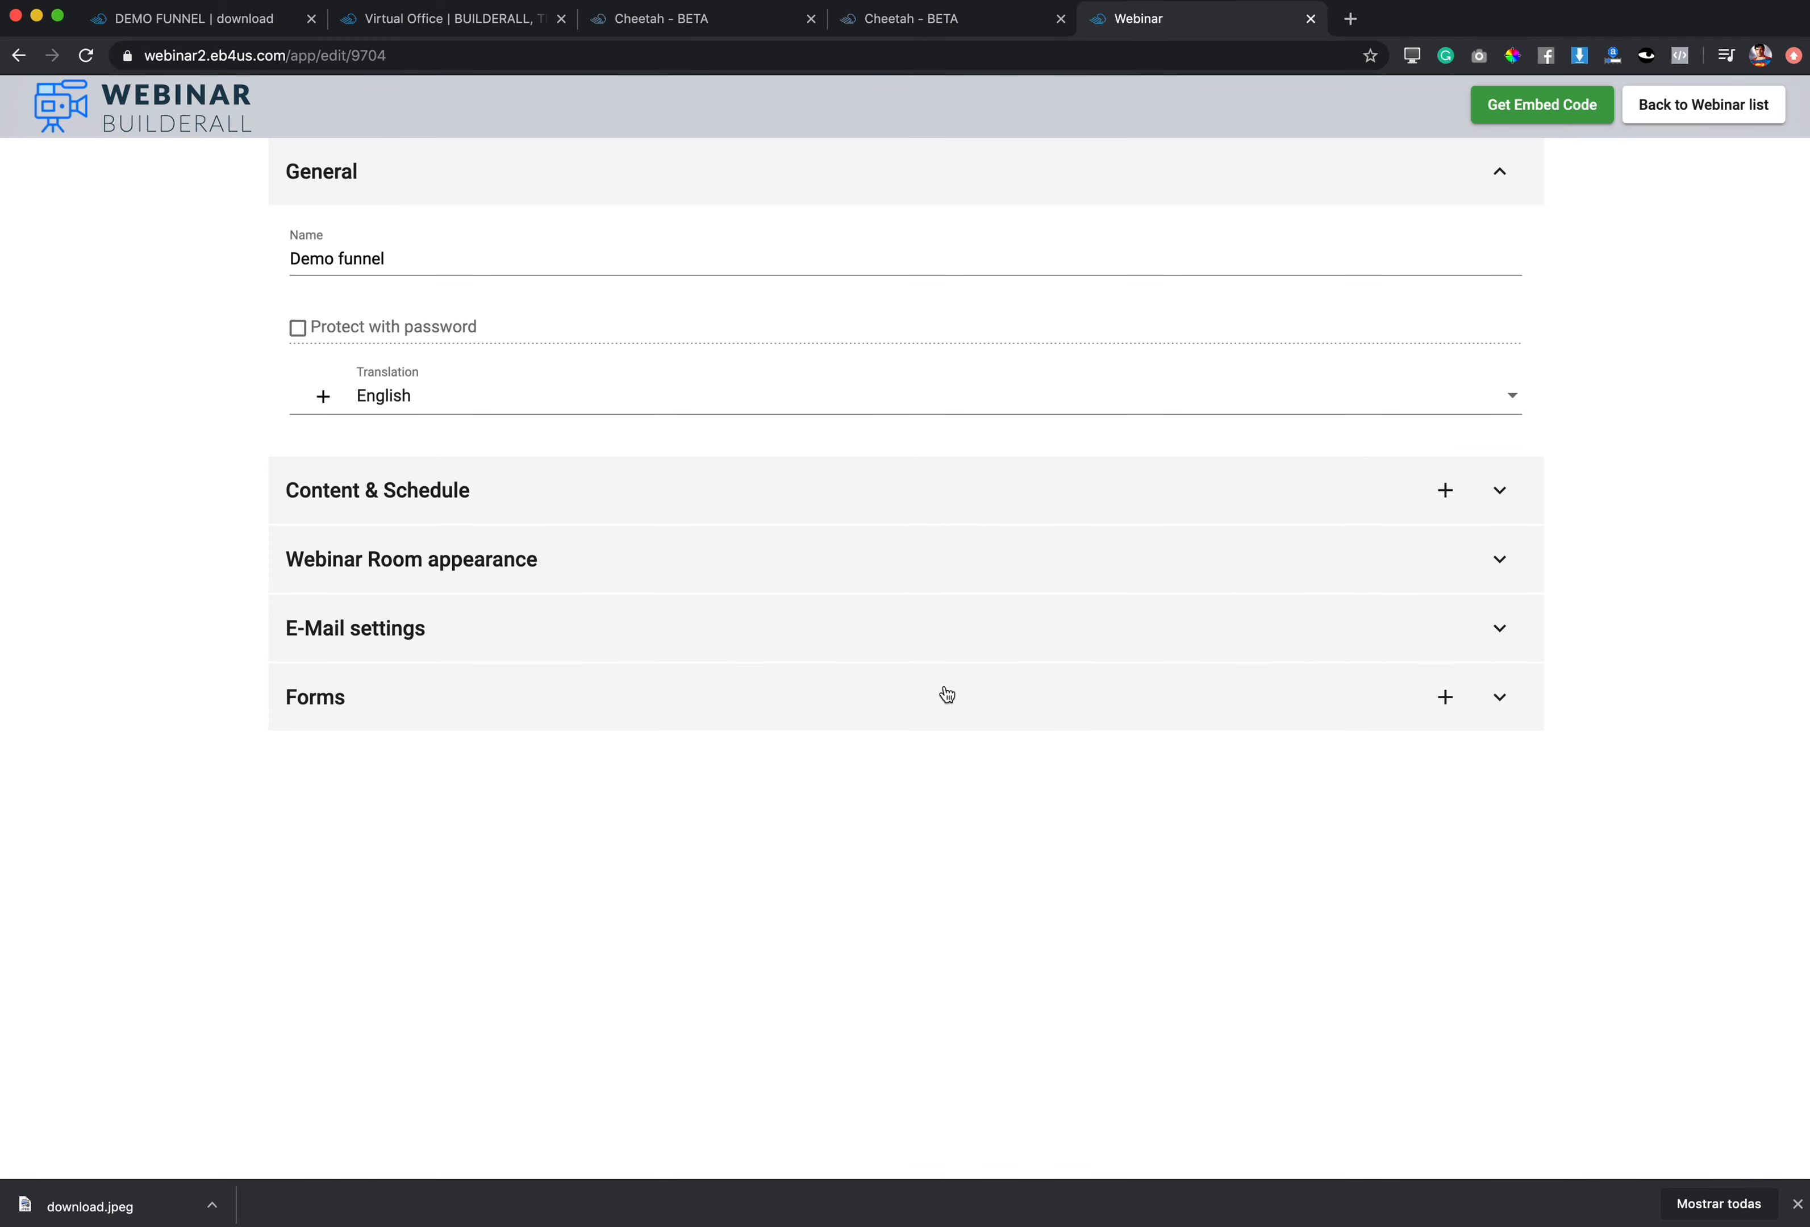
{"action": "left_click", "coordinate": [1499, 697]}
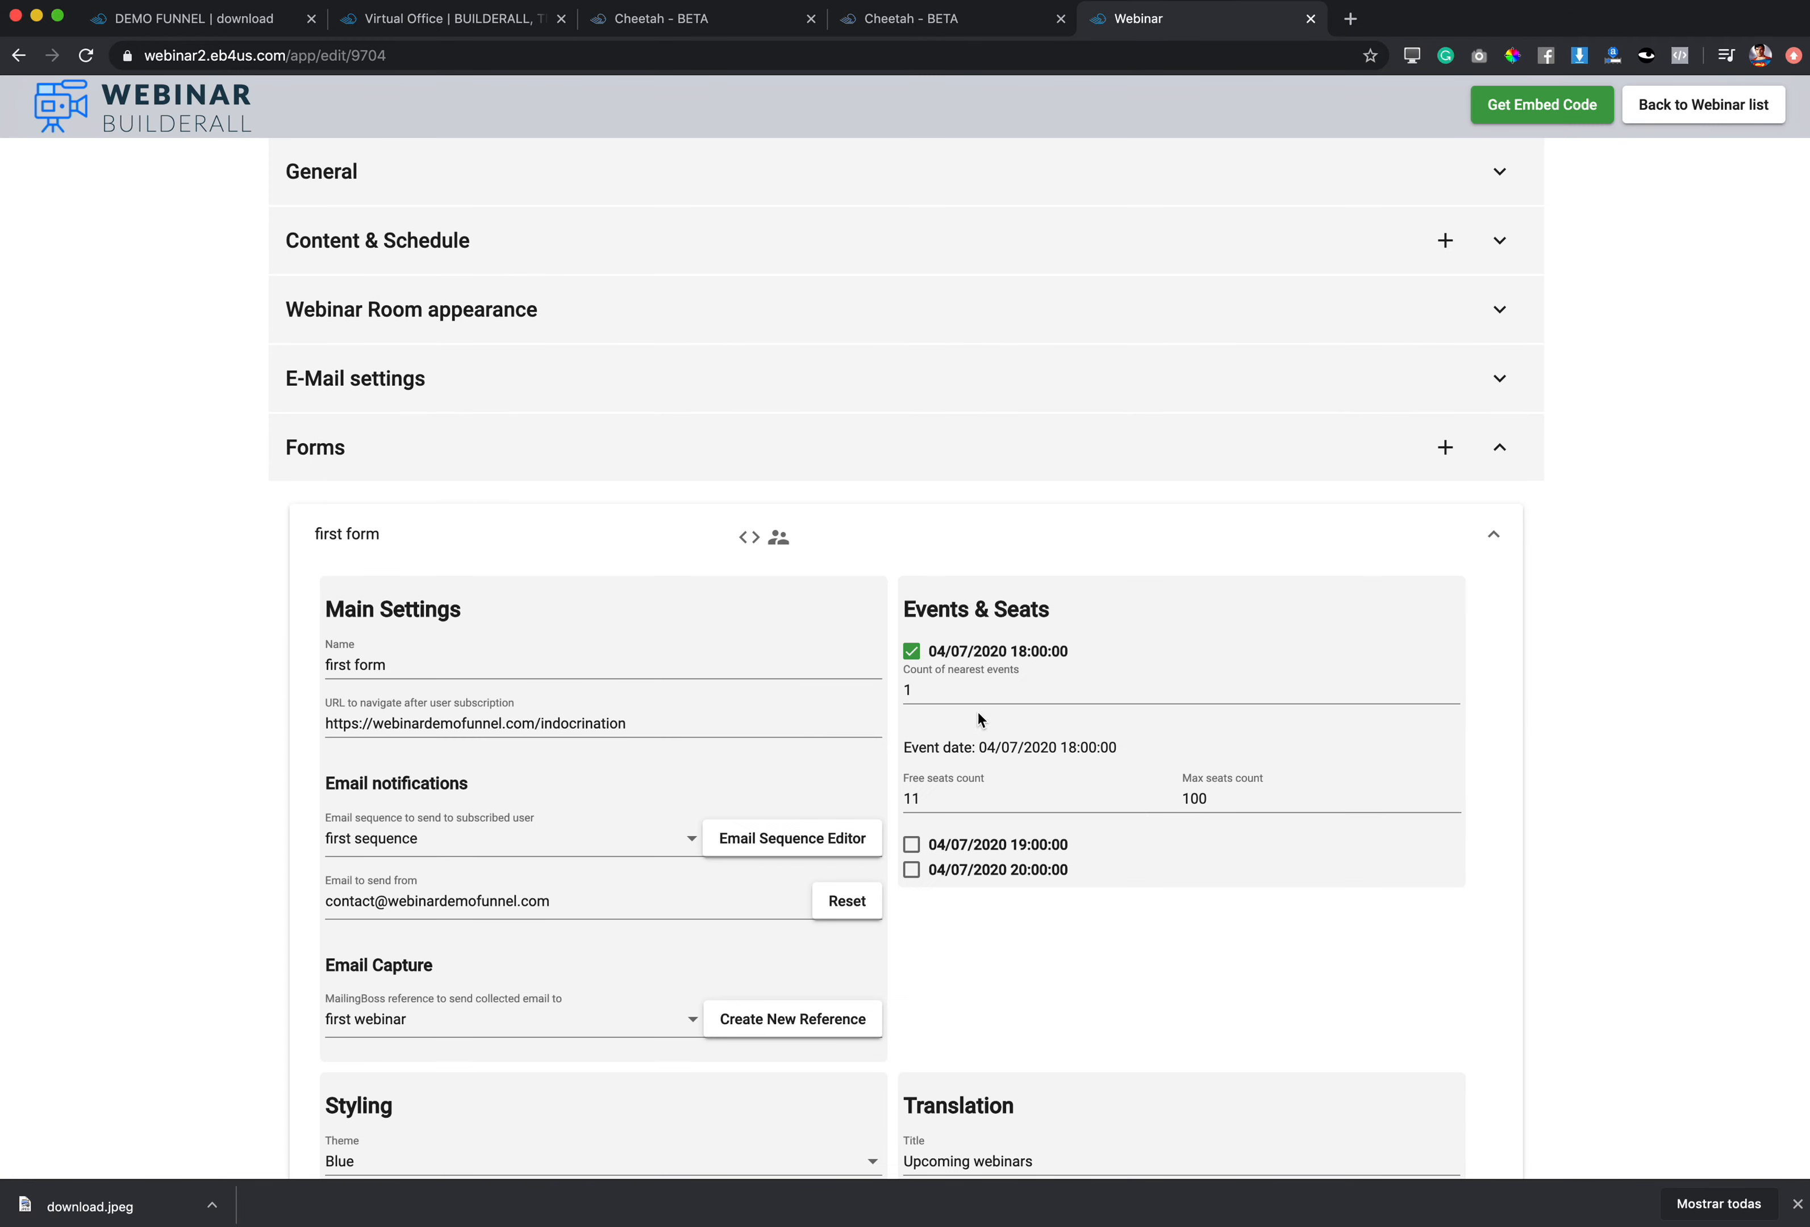
{"action": "scroll", "coordinate": [1017, 751], "scroll_direction": "down", "scroll_amount": 3}
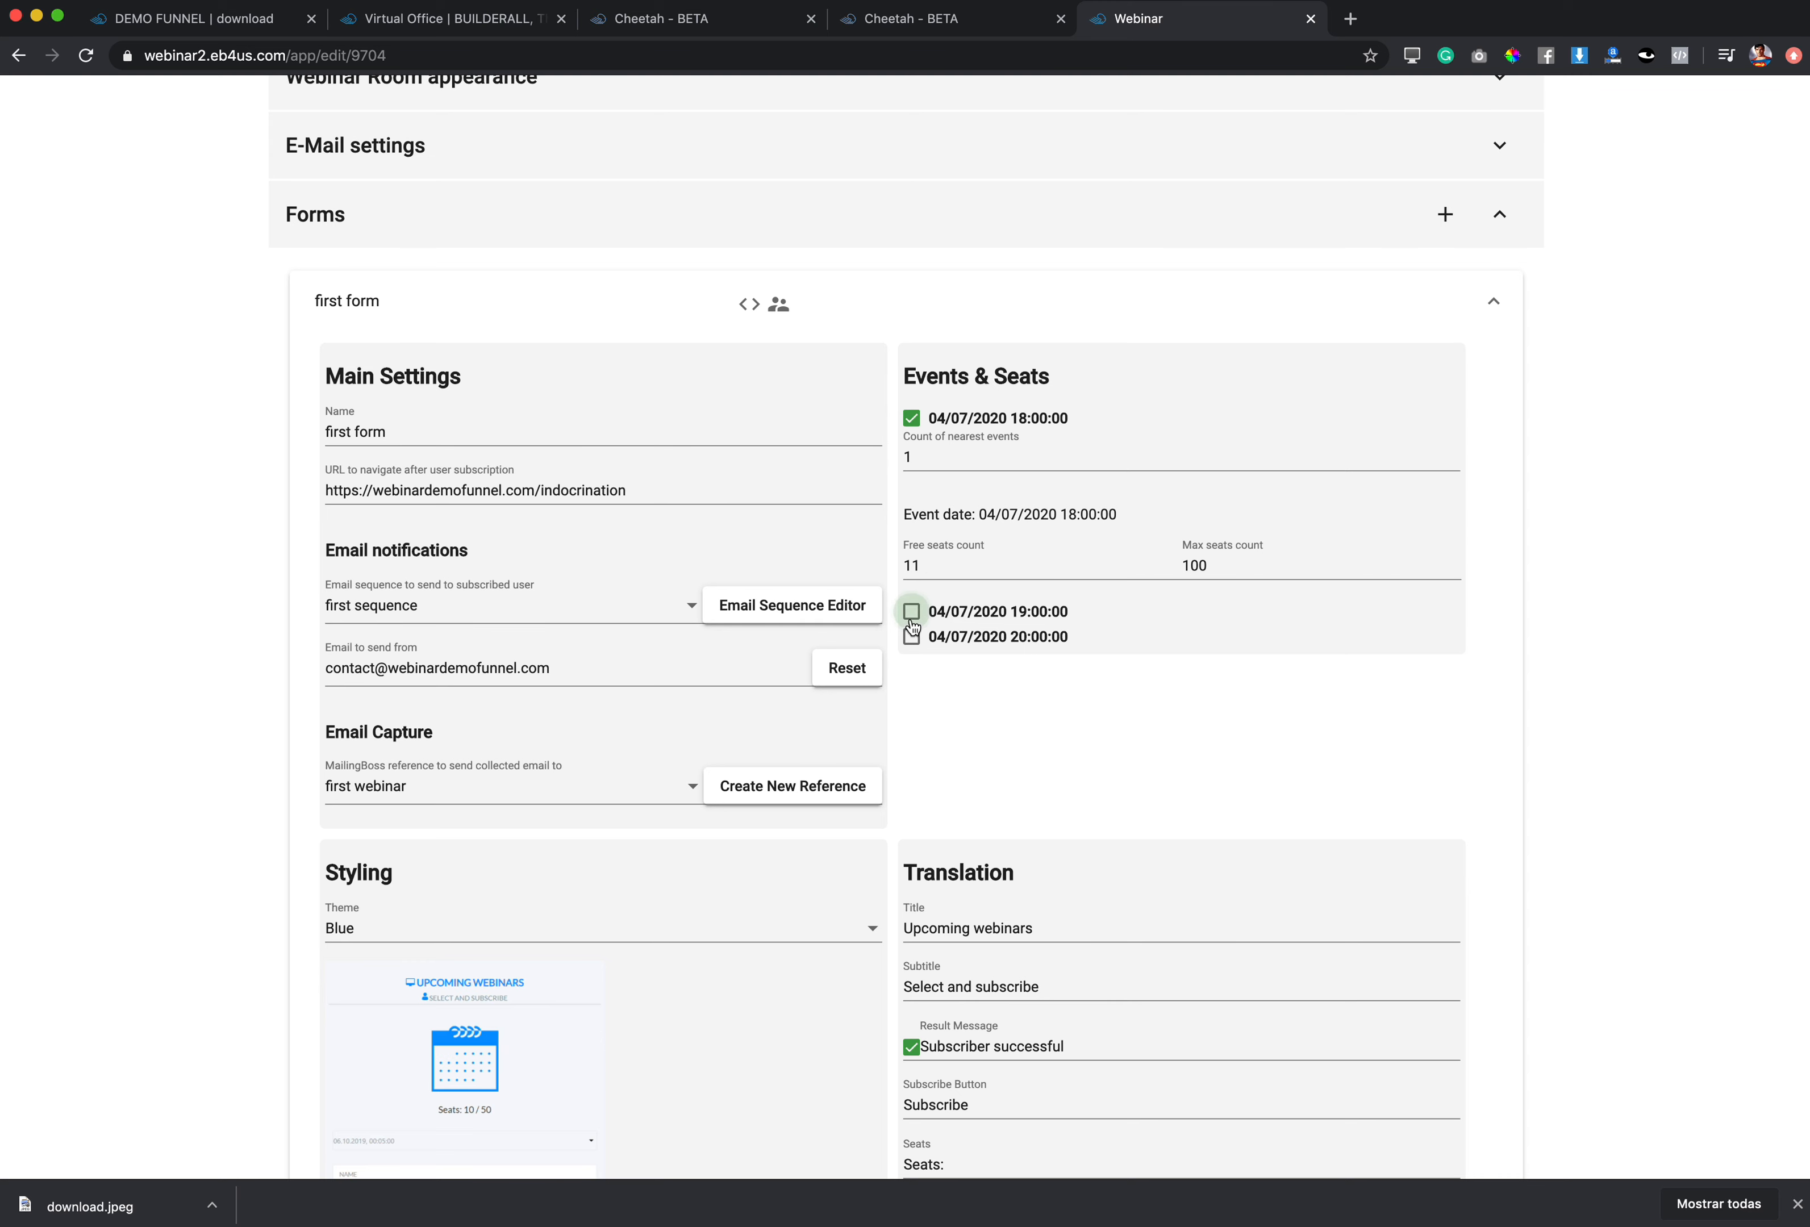
Step: Add the 04/07/2020 19:00 and 20:00 events, setting 14 free seats for 20:00
{"action": "left_click", "coordinate": [911, 613]}
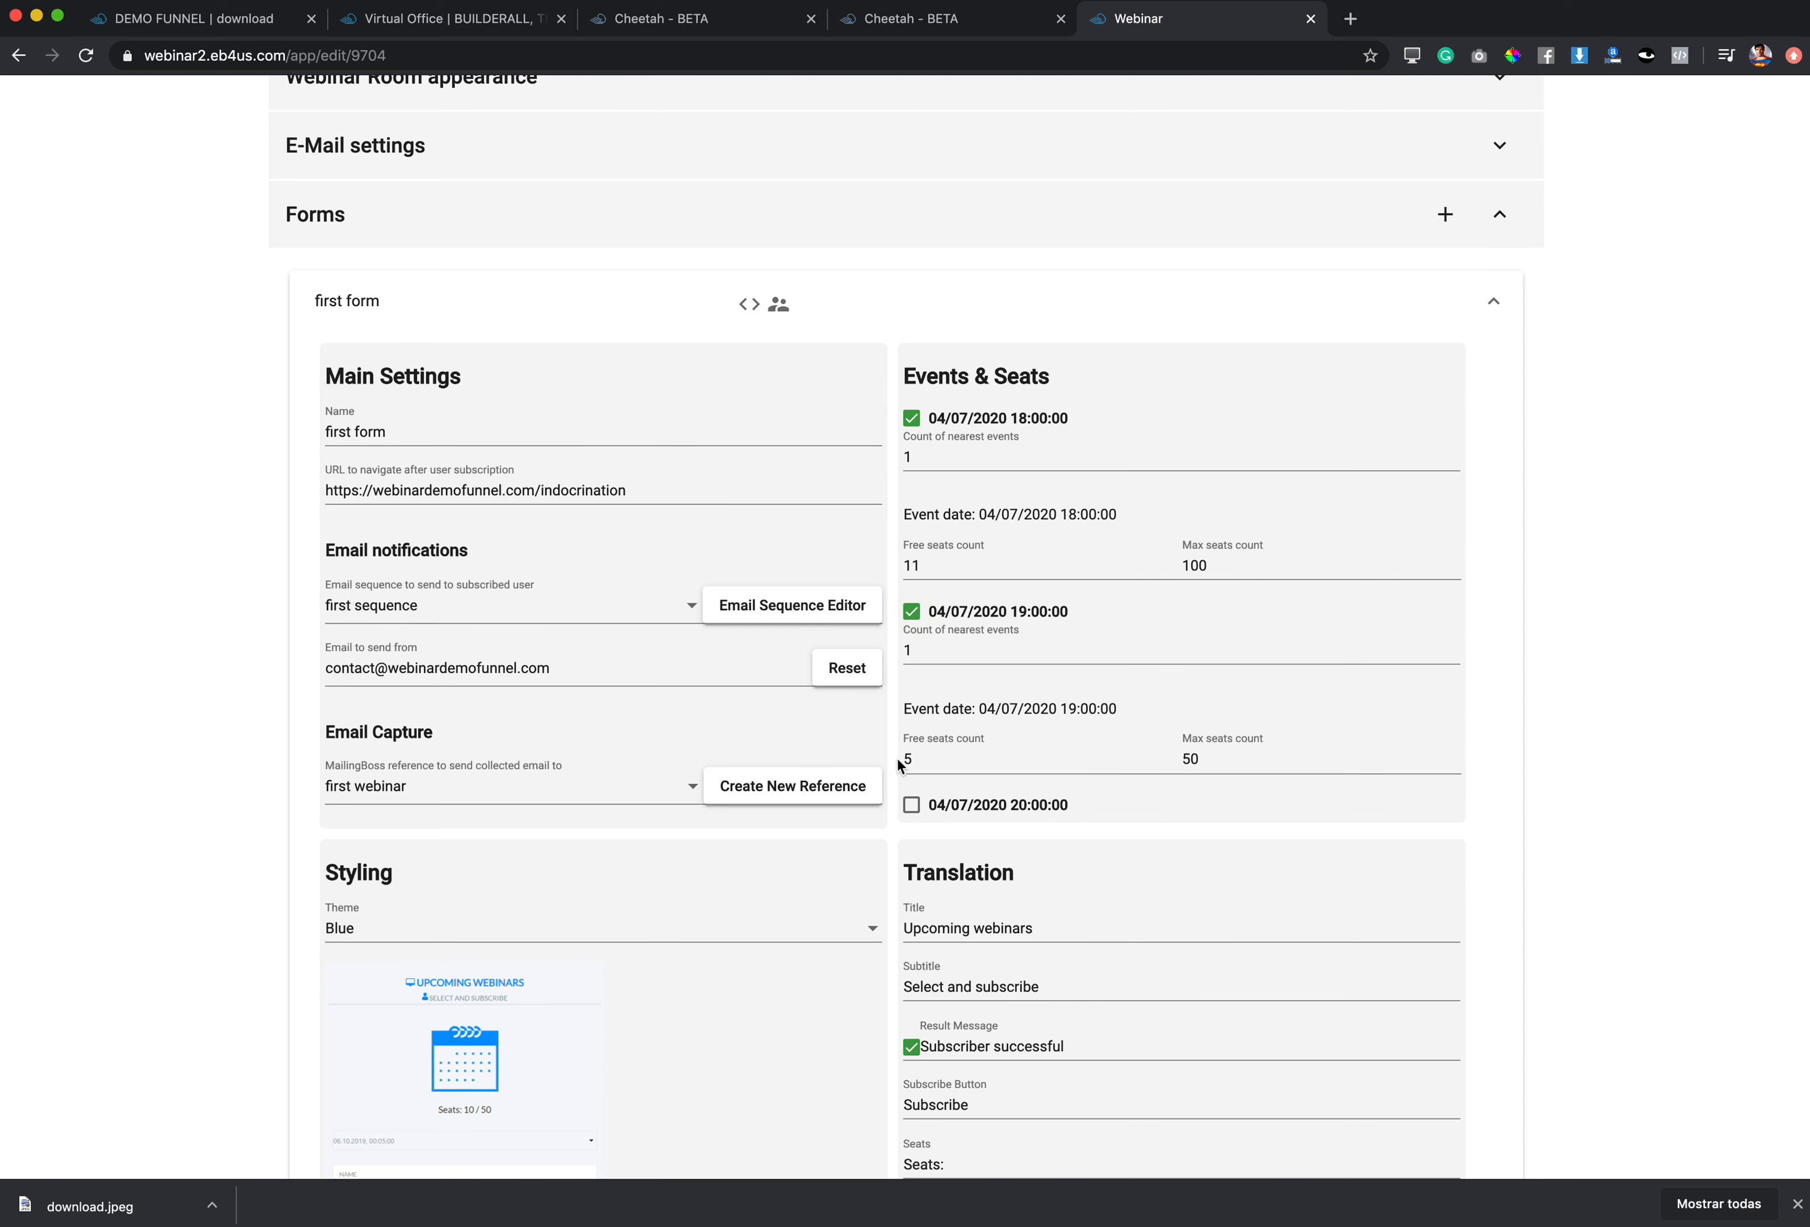
{"action": "left_click", "coordinate": [910, 808]}
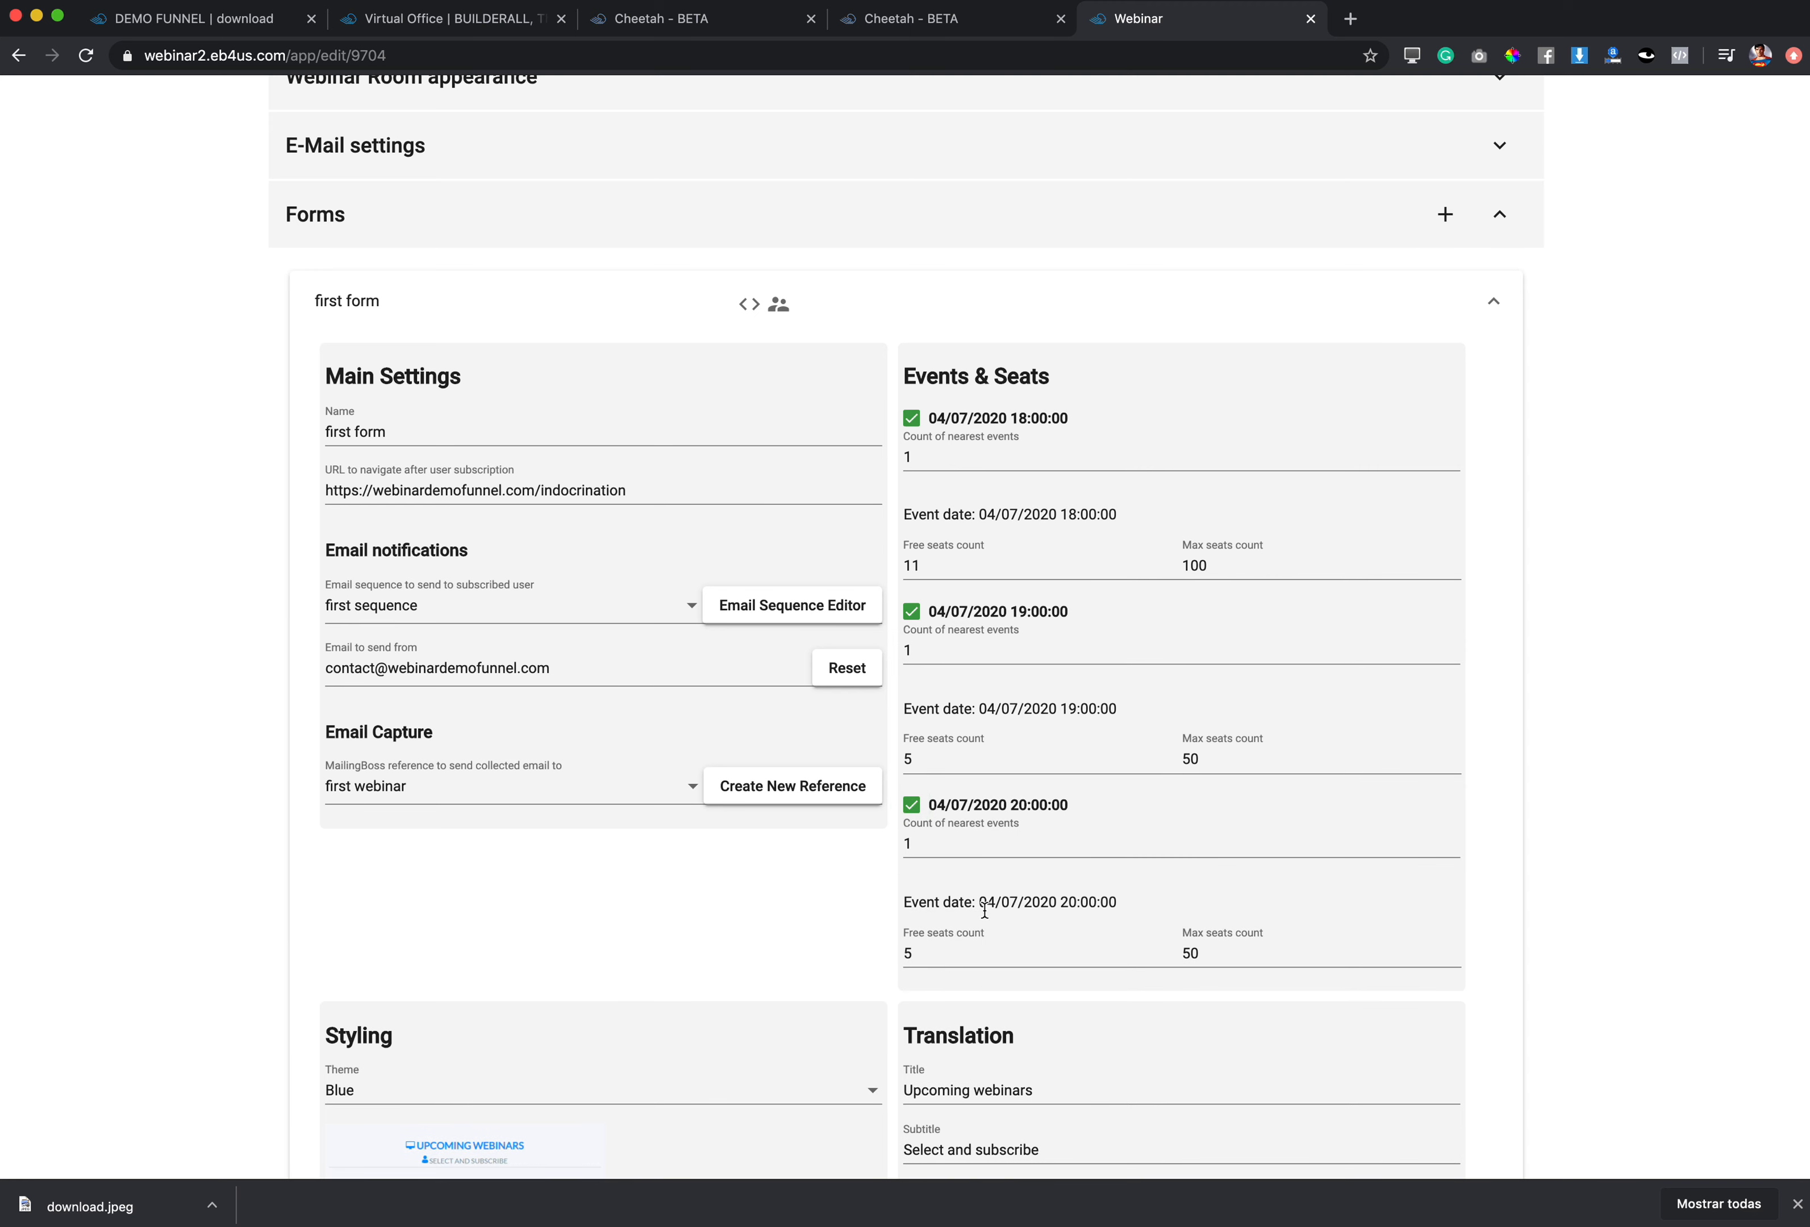
{"action": "double_click", "coordinate": [928, 945]}
{"action": "left_click", "coordinate": [1540, 872]}
{"action": "scroll", "coordinate": [1510, 872], "scroll_direction": "down", "scroll_amount": 7}
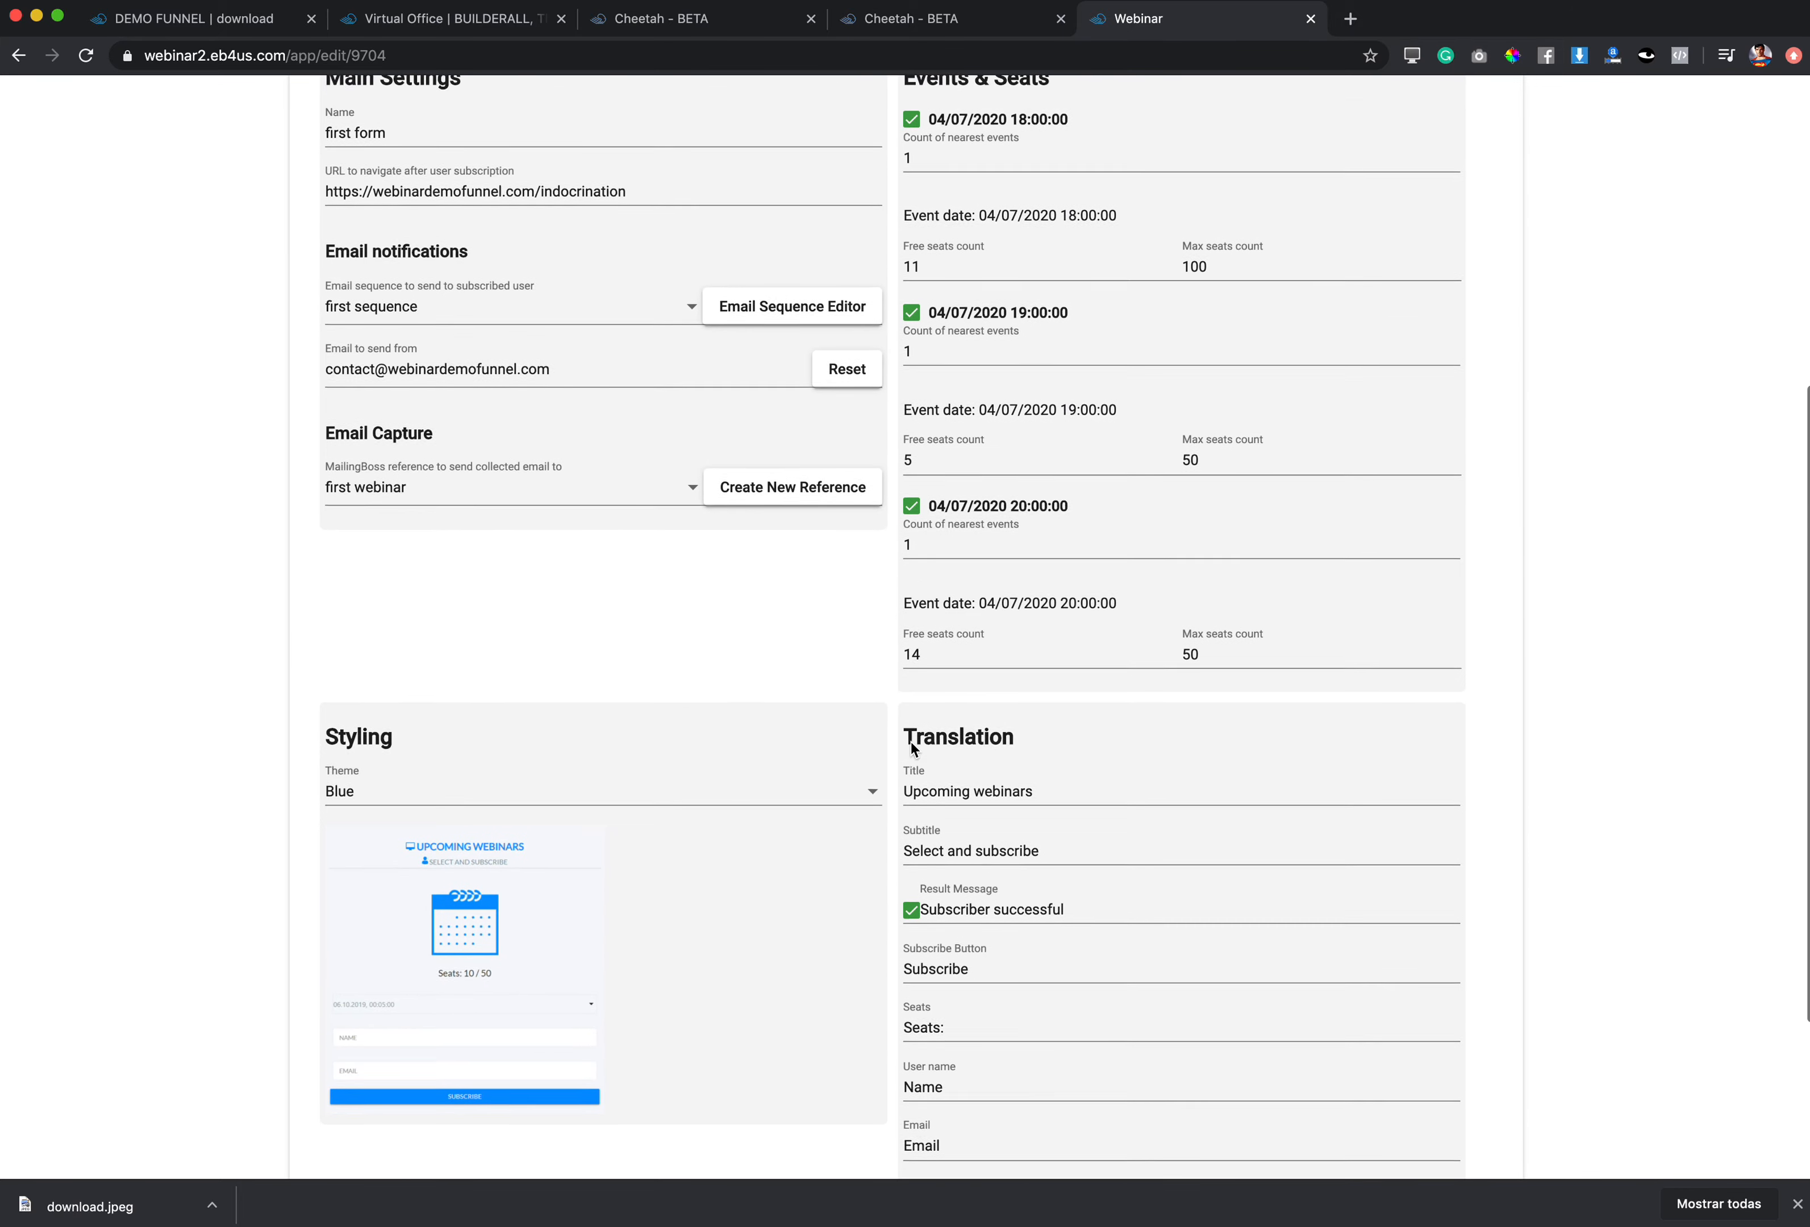
{"action": "scroll", "coordinate": [438, 1099], "scroll_direction": "up", "scroll_amount": 10}
Step: Reload the Cheetah registration page editor and preview it again
{"action": "left_click", "coordinate": [988, 23]}
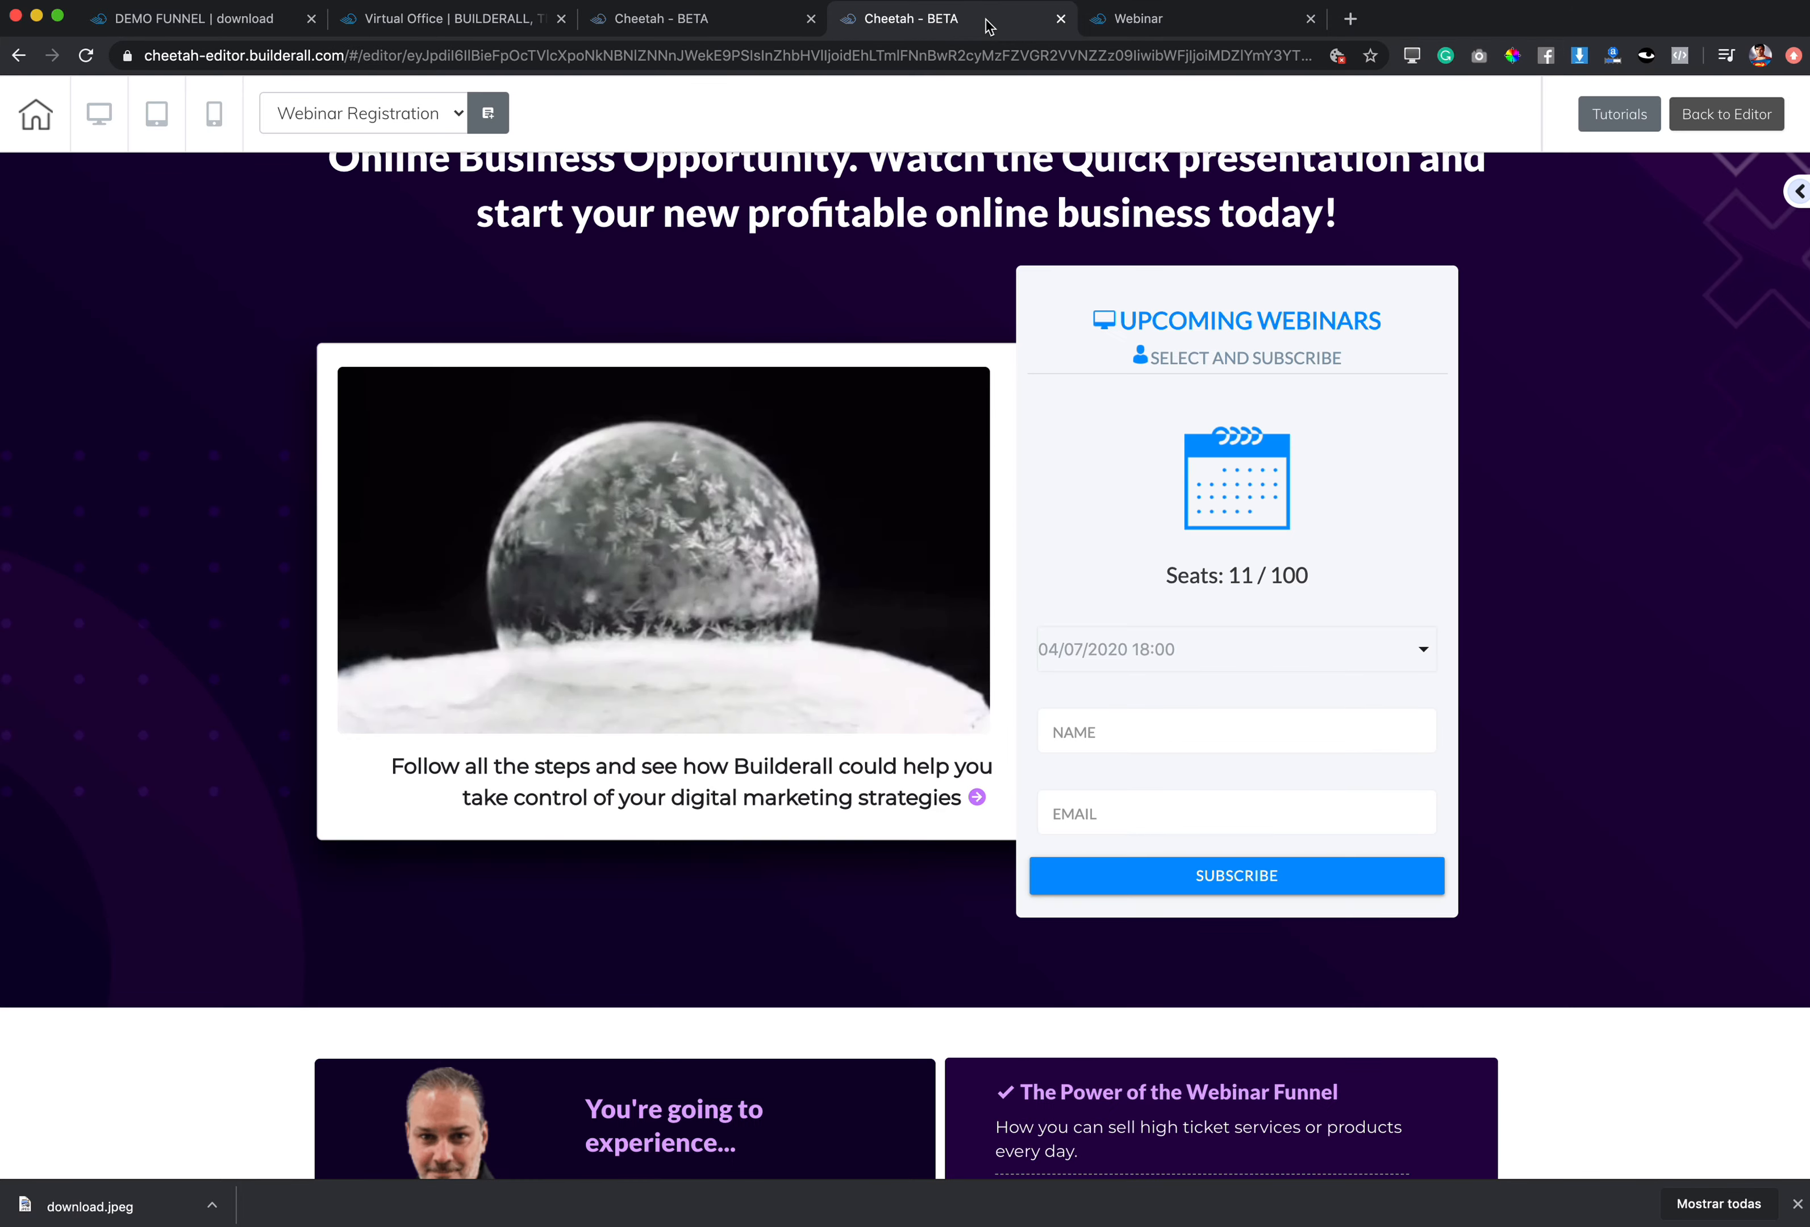
{"action": "left_click", "coordinate": [1713, 116]}
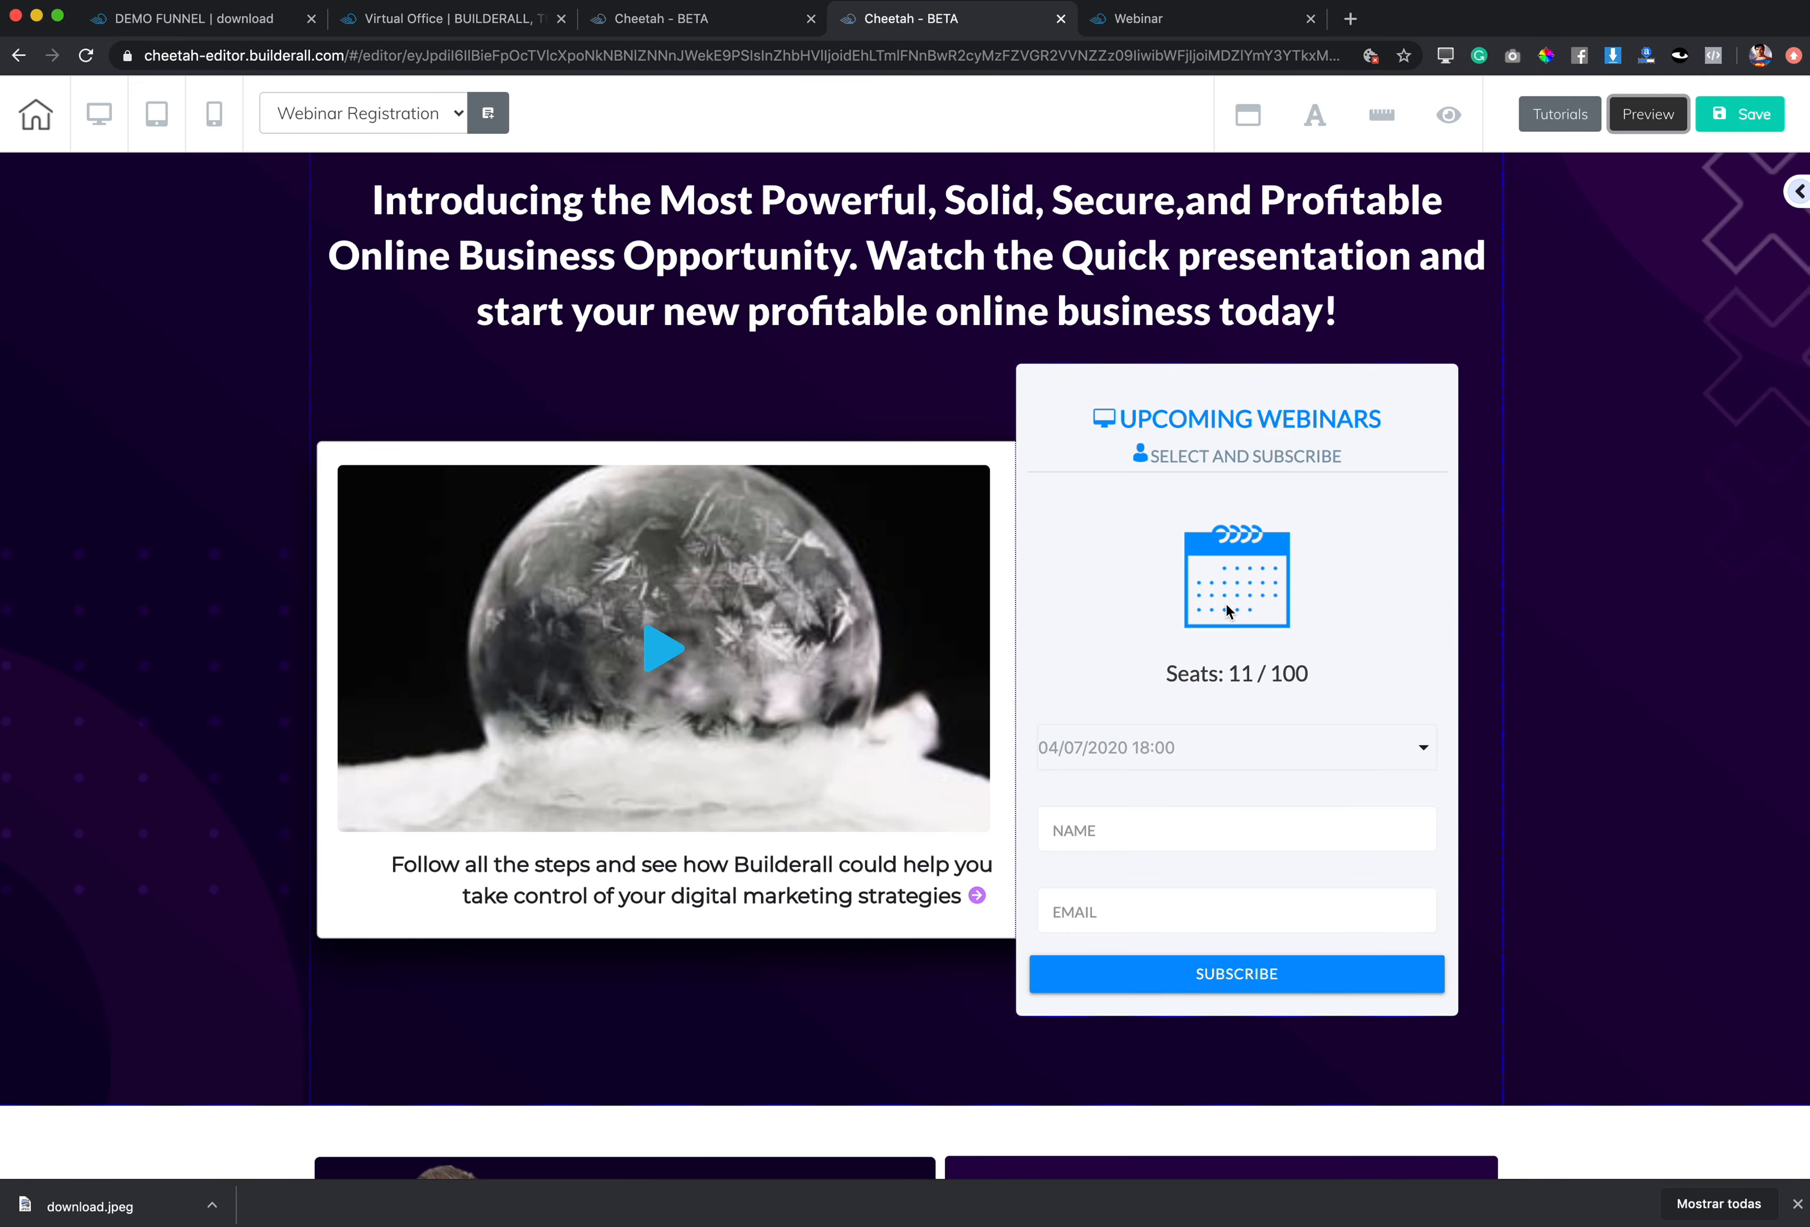
{"action": "left_click", "coordinate": [1647, 117]}
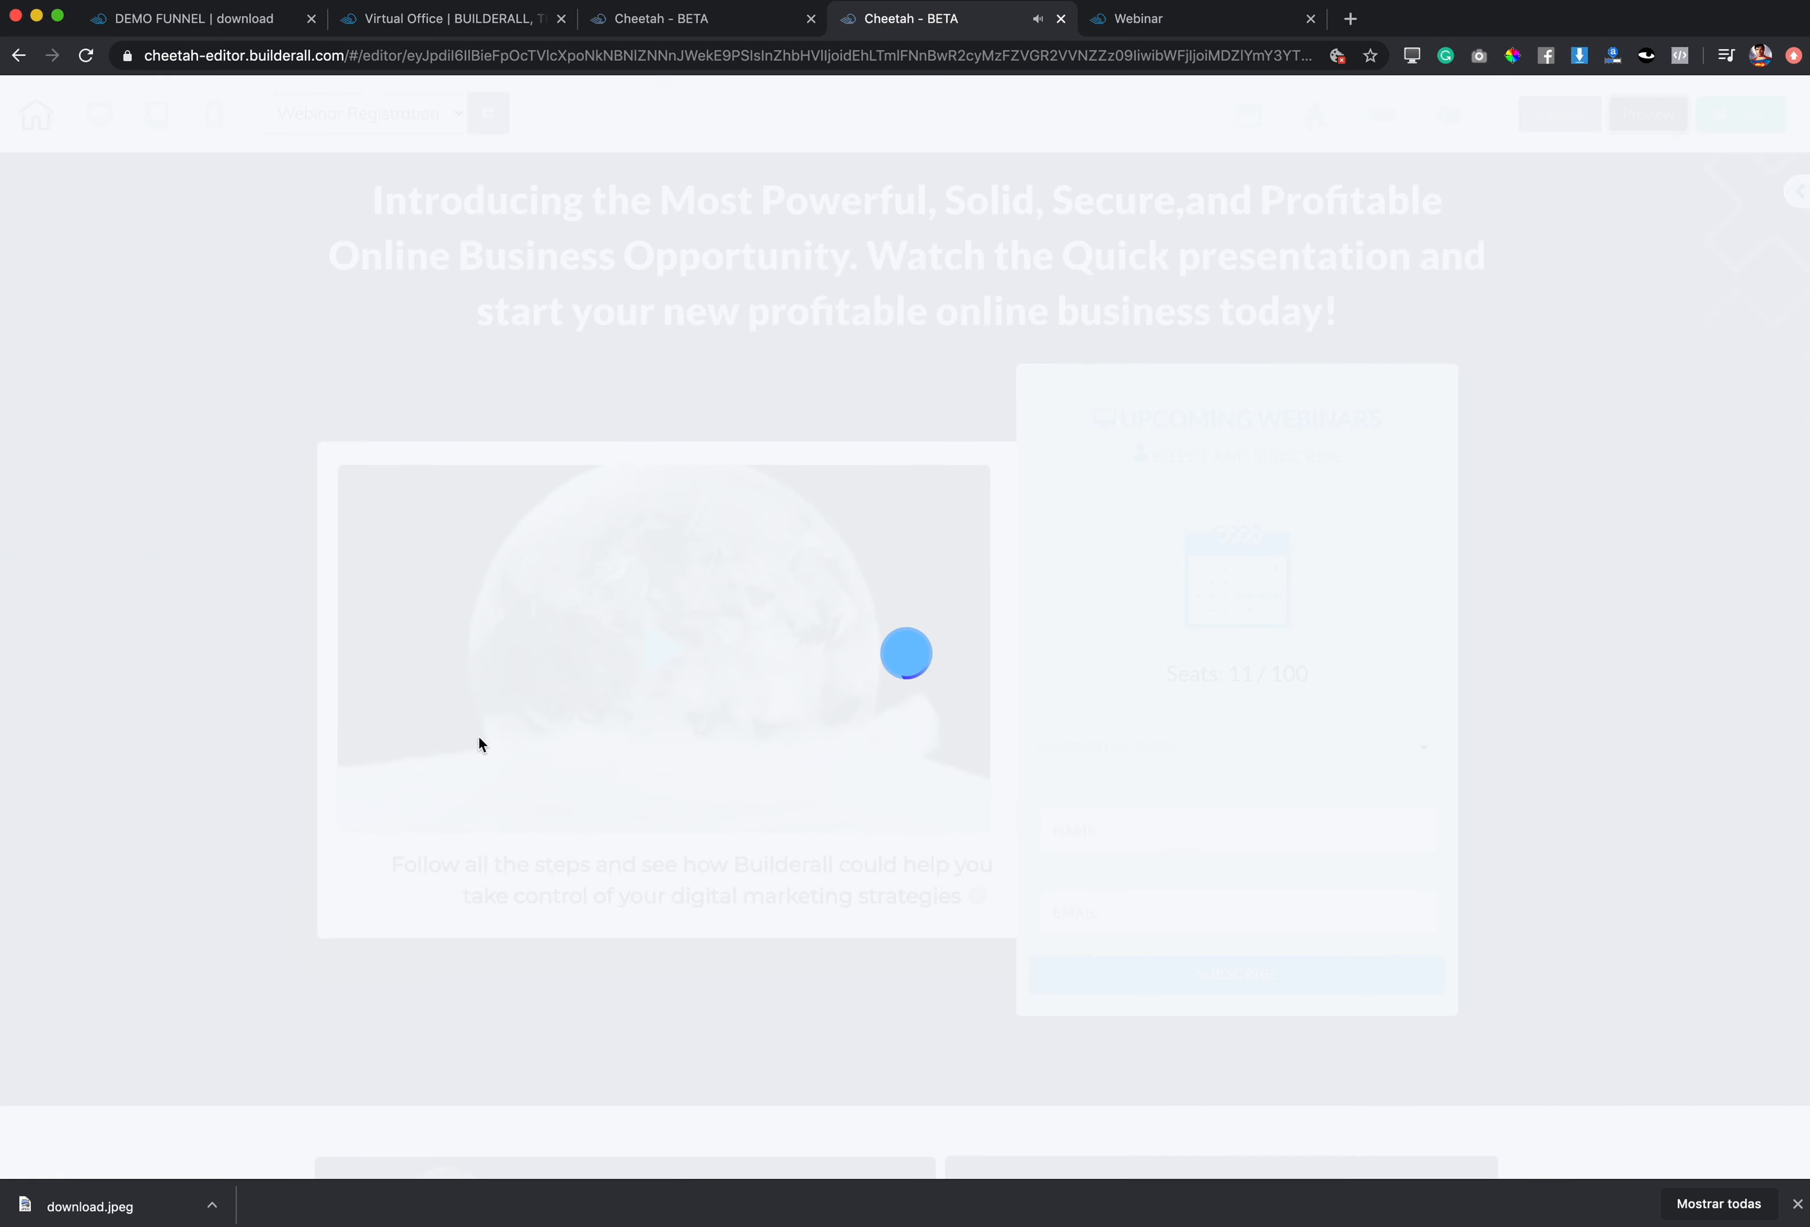
{"action": "scroll", "coordinate": [483, 742], "scroll_direction": "down", "scroll_amount": 8}
{"action": "scroll", "coordinate": [590, 714], "scroll_direction": "up", "scroll_amount": 5}
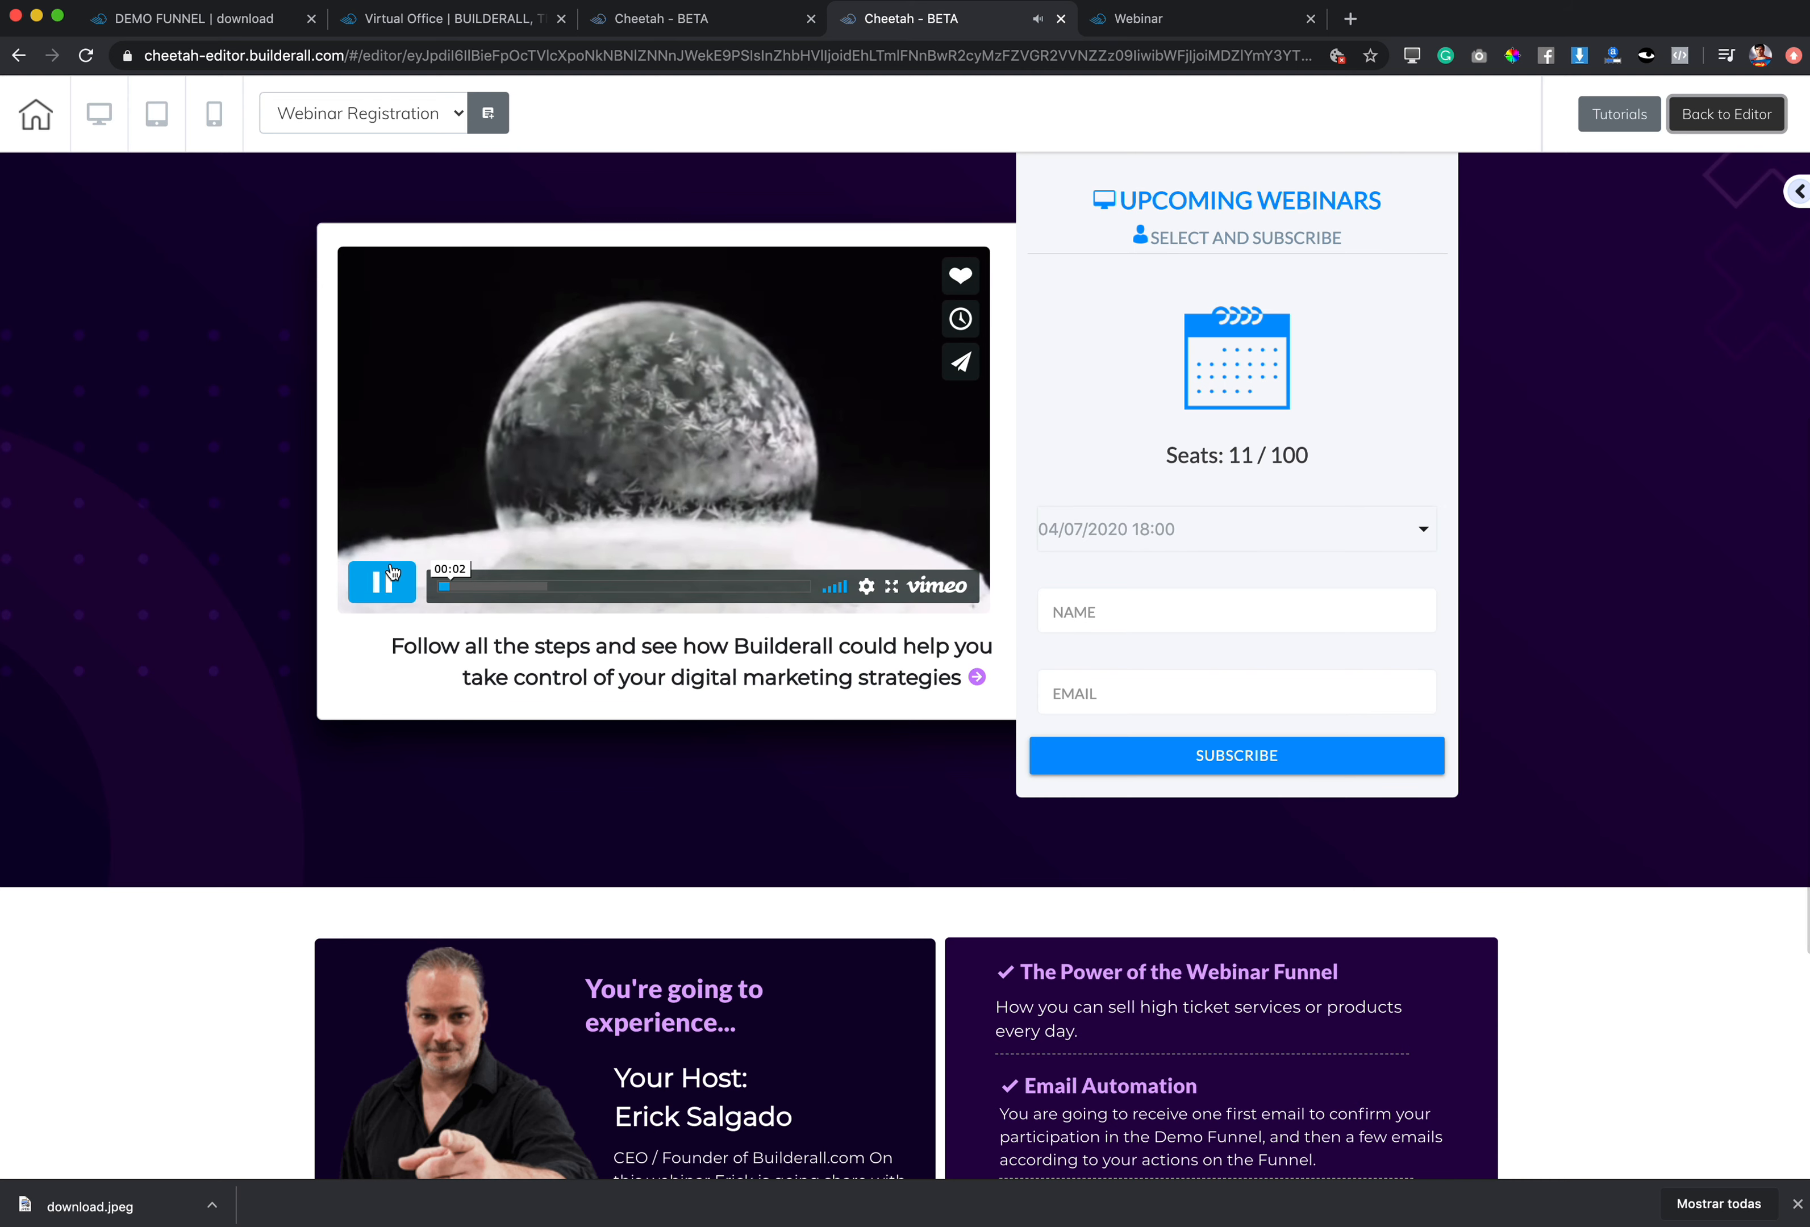
Step: Pause the video and choose the 04/07/2020 19:00 session, showing Seats 5 / 50
{"action": "left_click", "coordinate": [416, 580]}
{"action": "left_click", "coordinate": [1302, 545]}
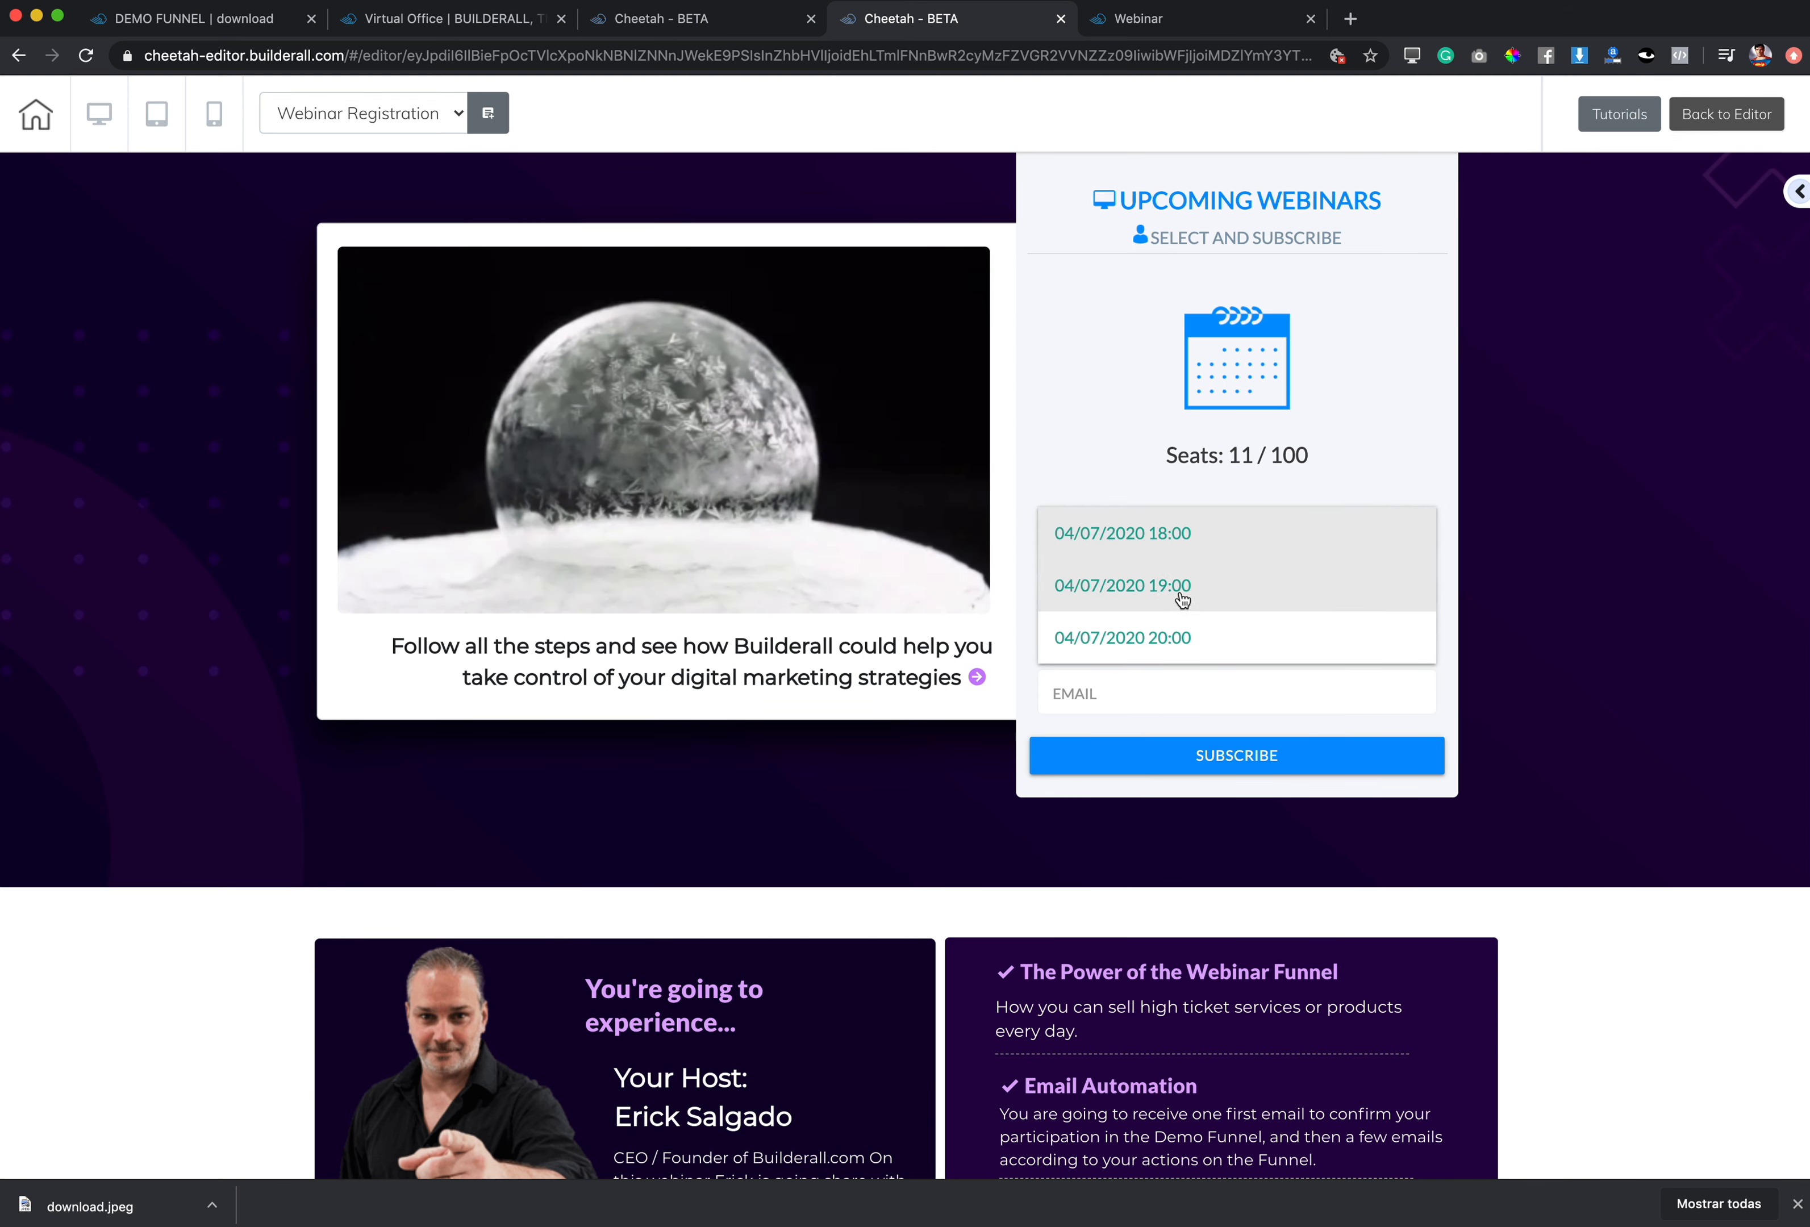
{"action": "left_click", "coordinate": [1183, 588]}
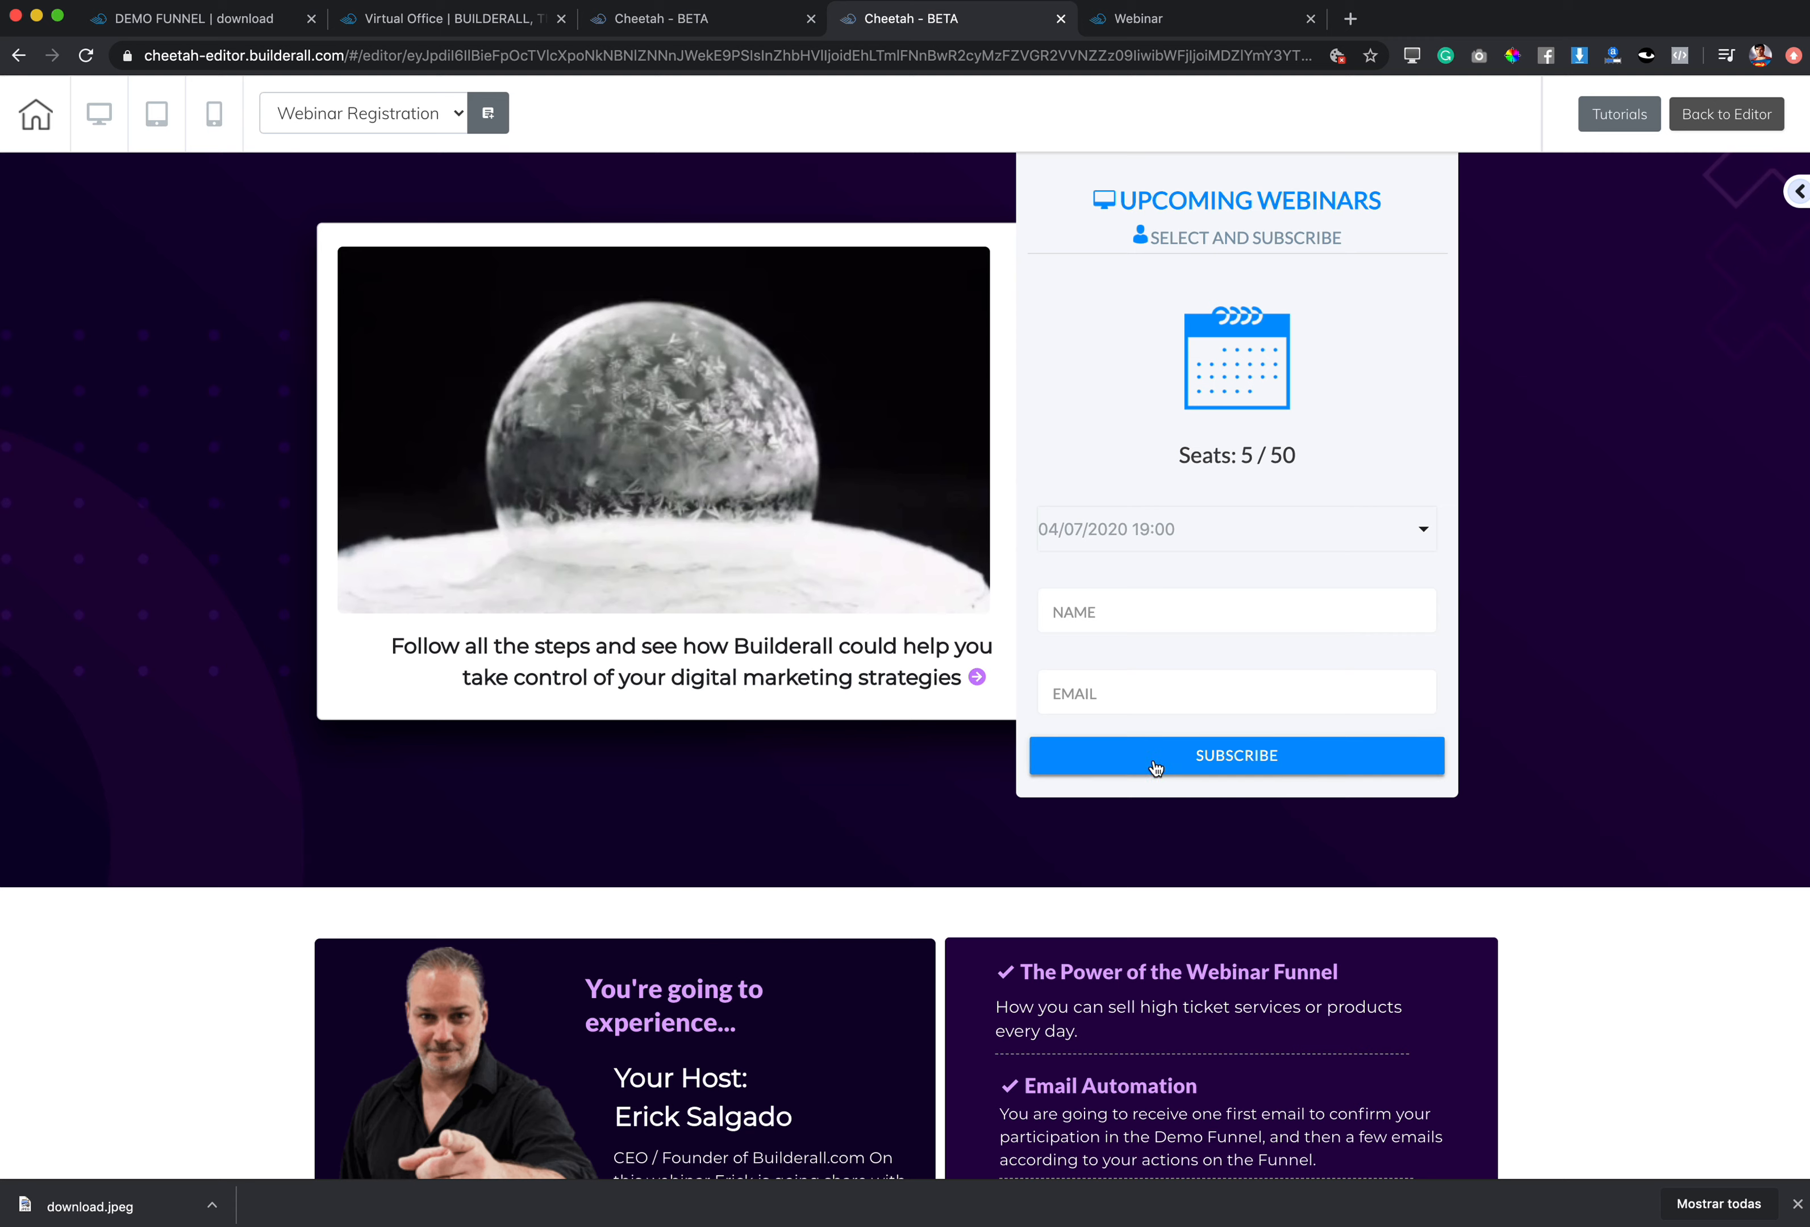
{"action": "scroll", "coordinate": [1154, 771], "scroll_direction": "up", "scroll_amount": 3}
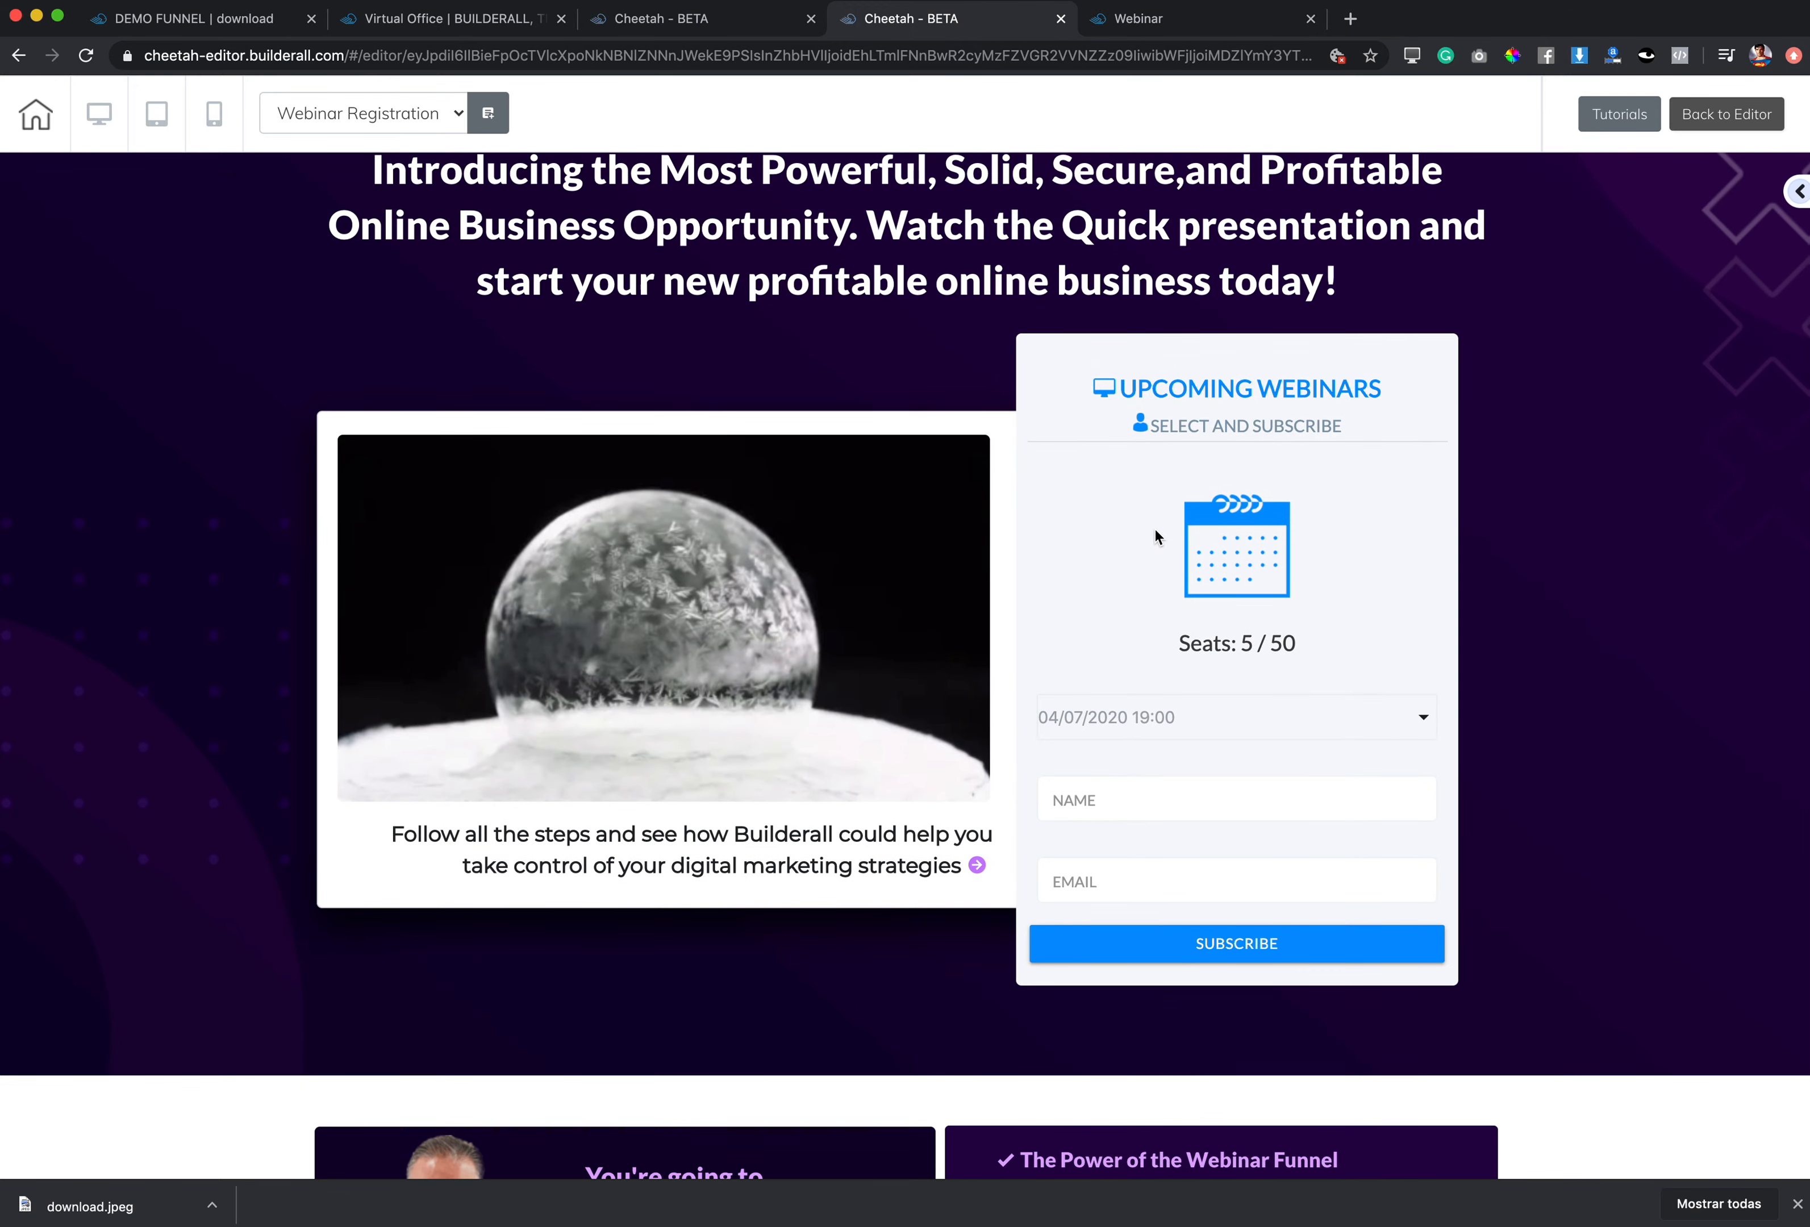
{"action": "scroll", "coordinate": [1156, 530], "scroll_direction": "up", "scroll_amount": 5}
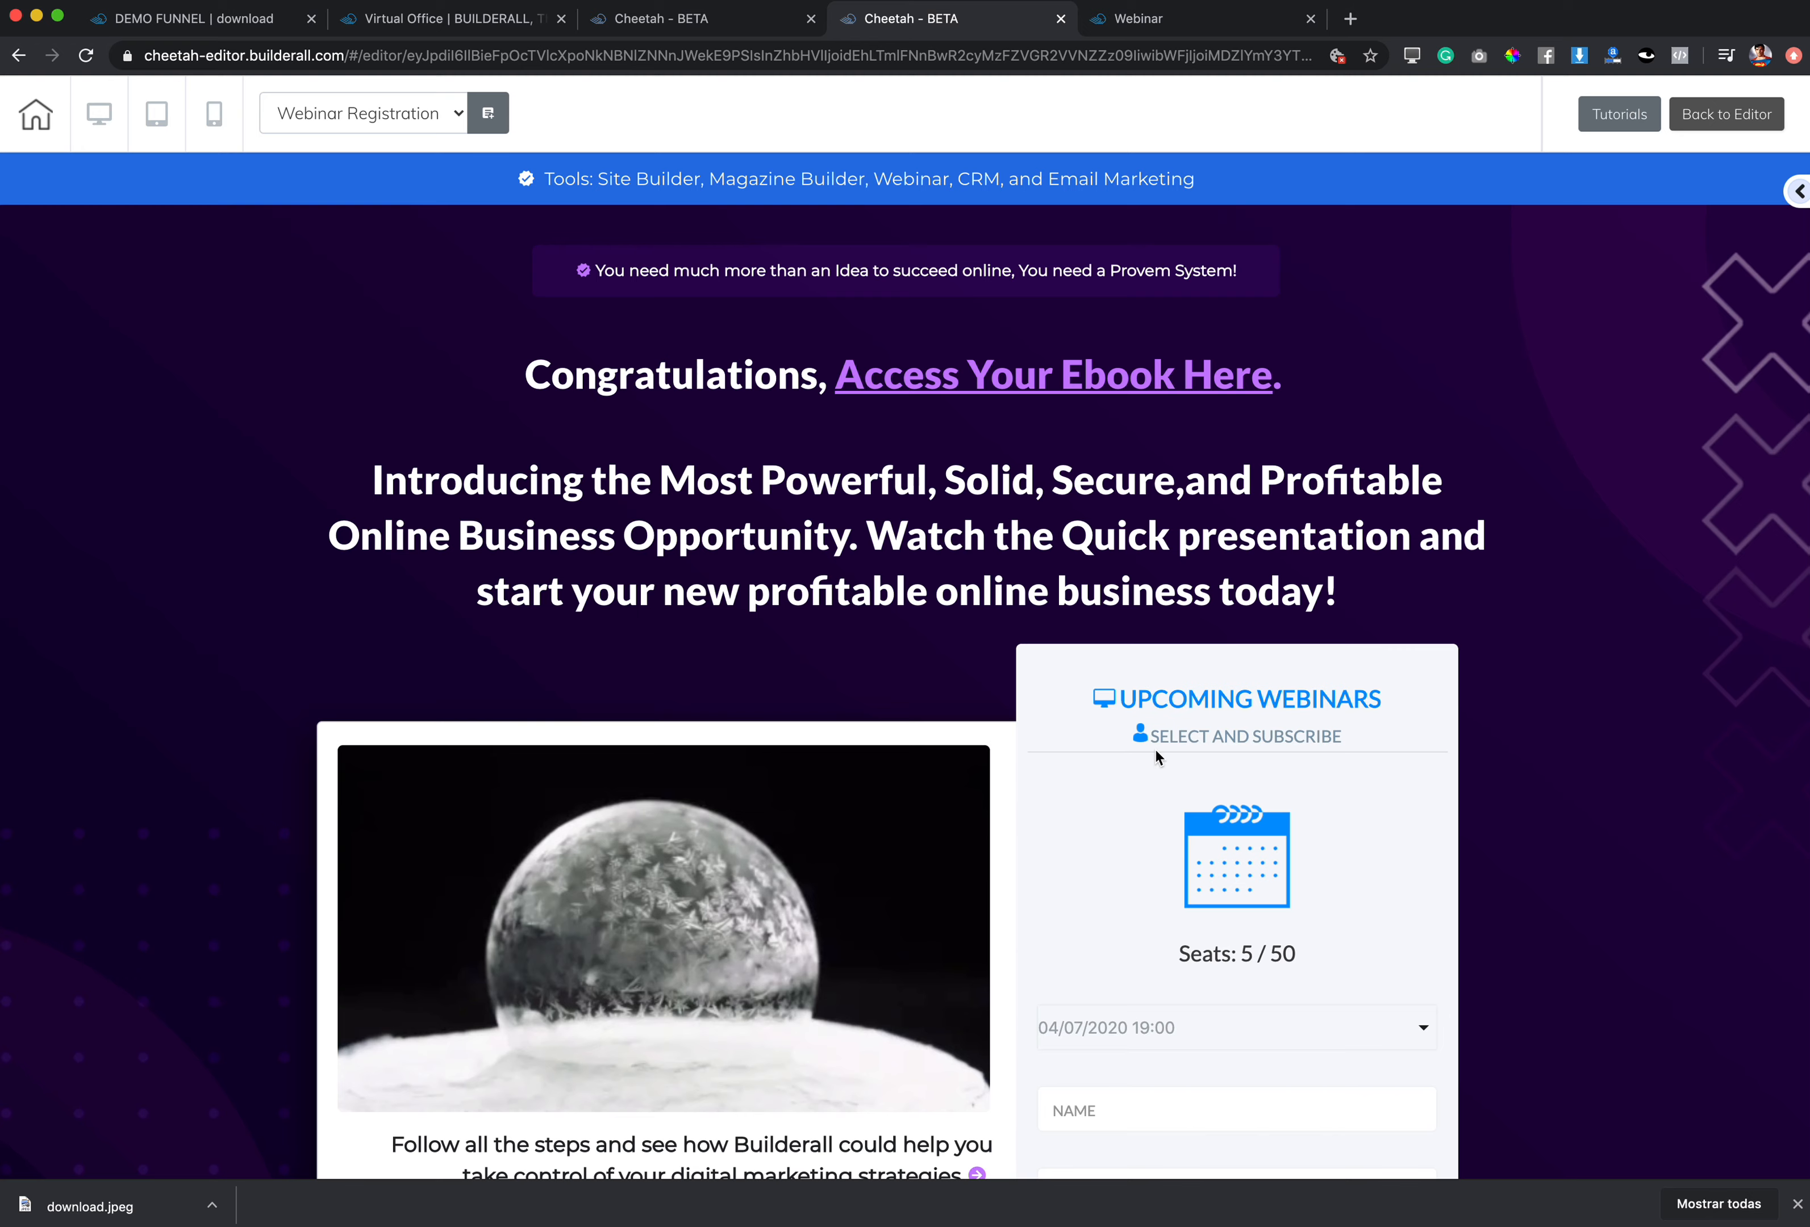
Step: Return from the webinar form settings to the list of webinars
{"action": "left_click", "coordinate": [1183, 22]}
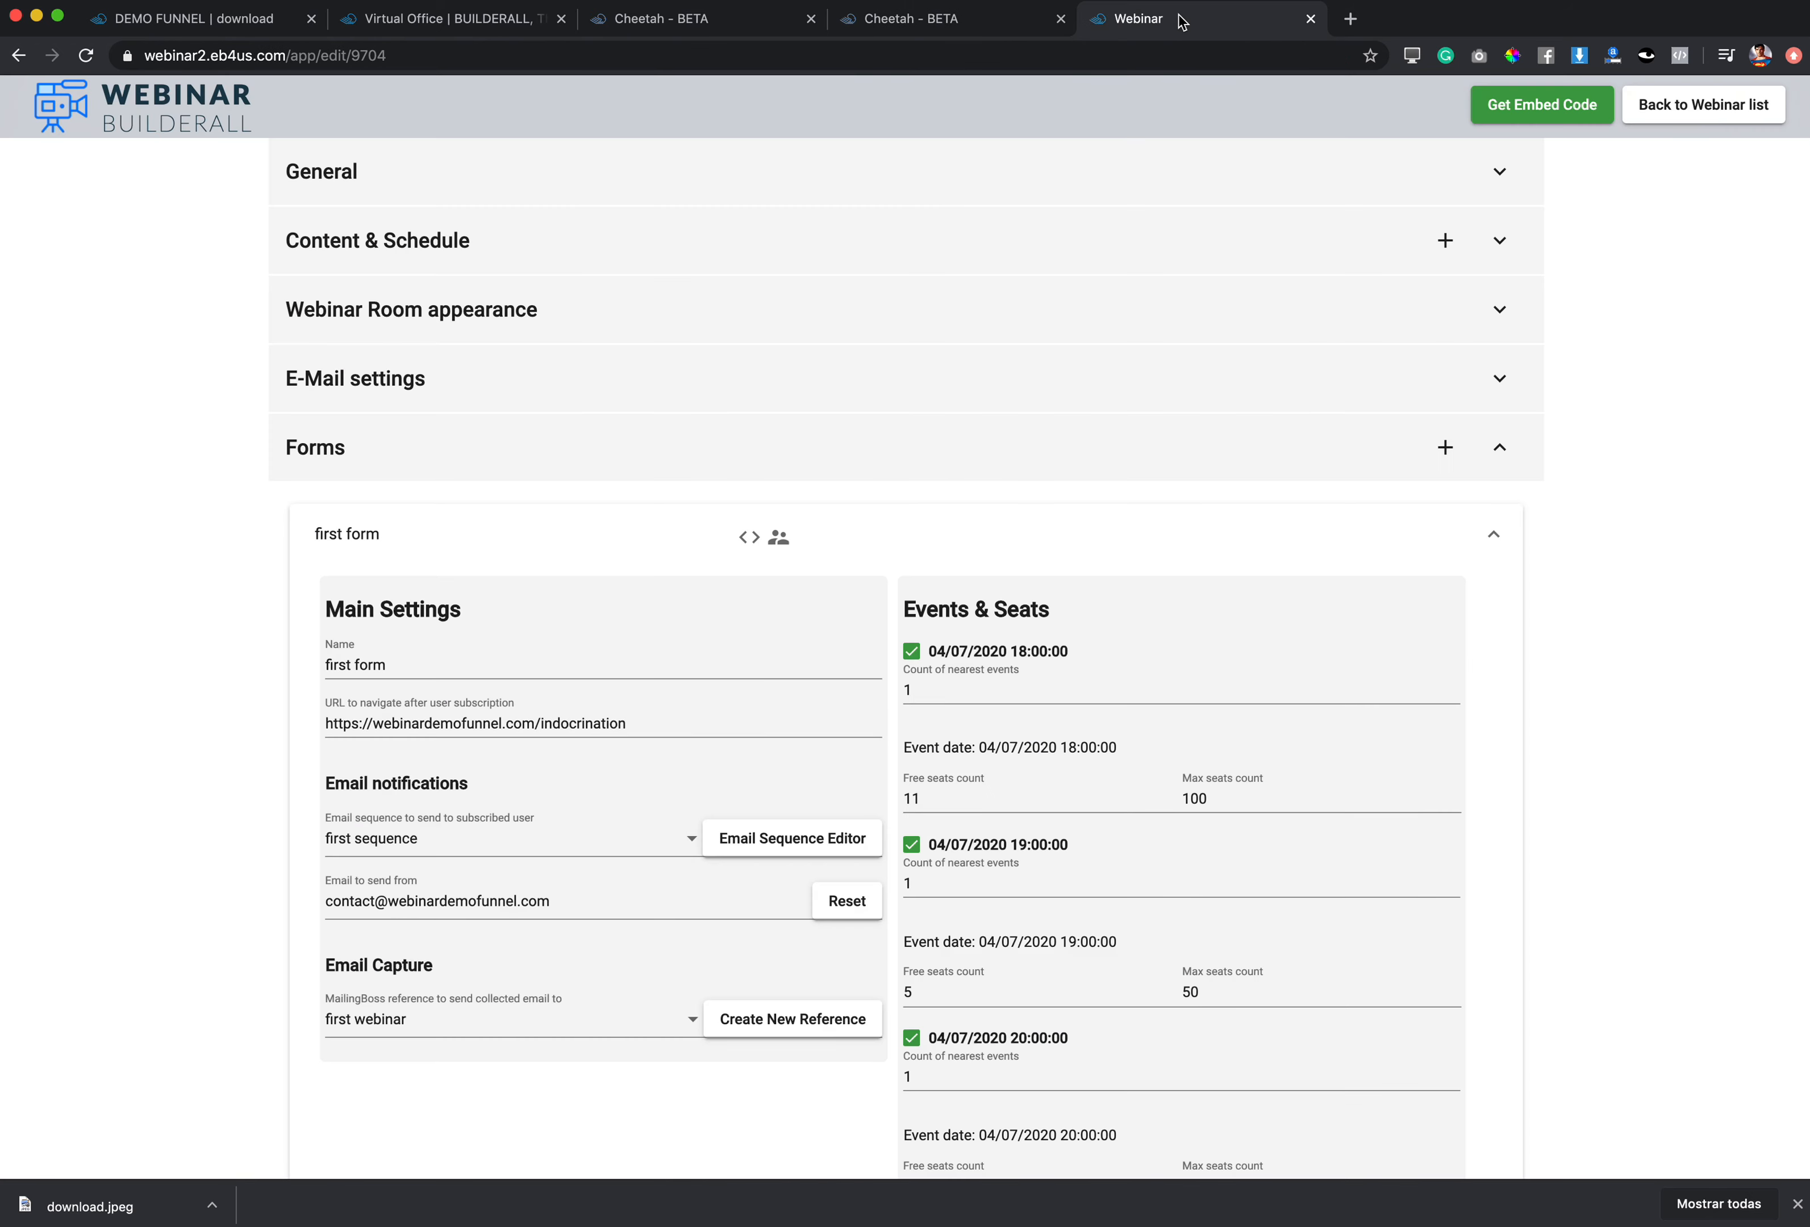
{"action": "scroll", "coordinate": [574, 730], "scroll_direction": "down", "scroll_amount": 5}
{"action": "scroll", "coordinate": [577, 726], "scroll_direction": "down", "scroll_amount": 5}
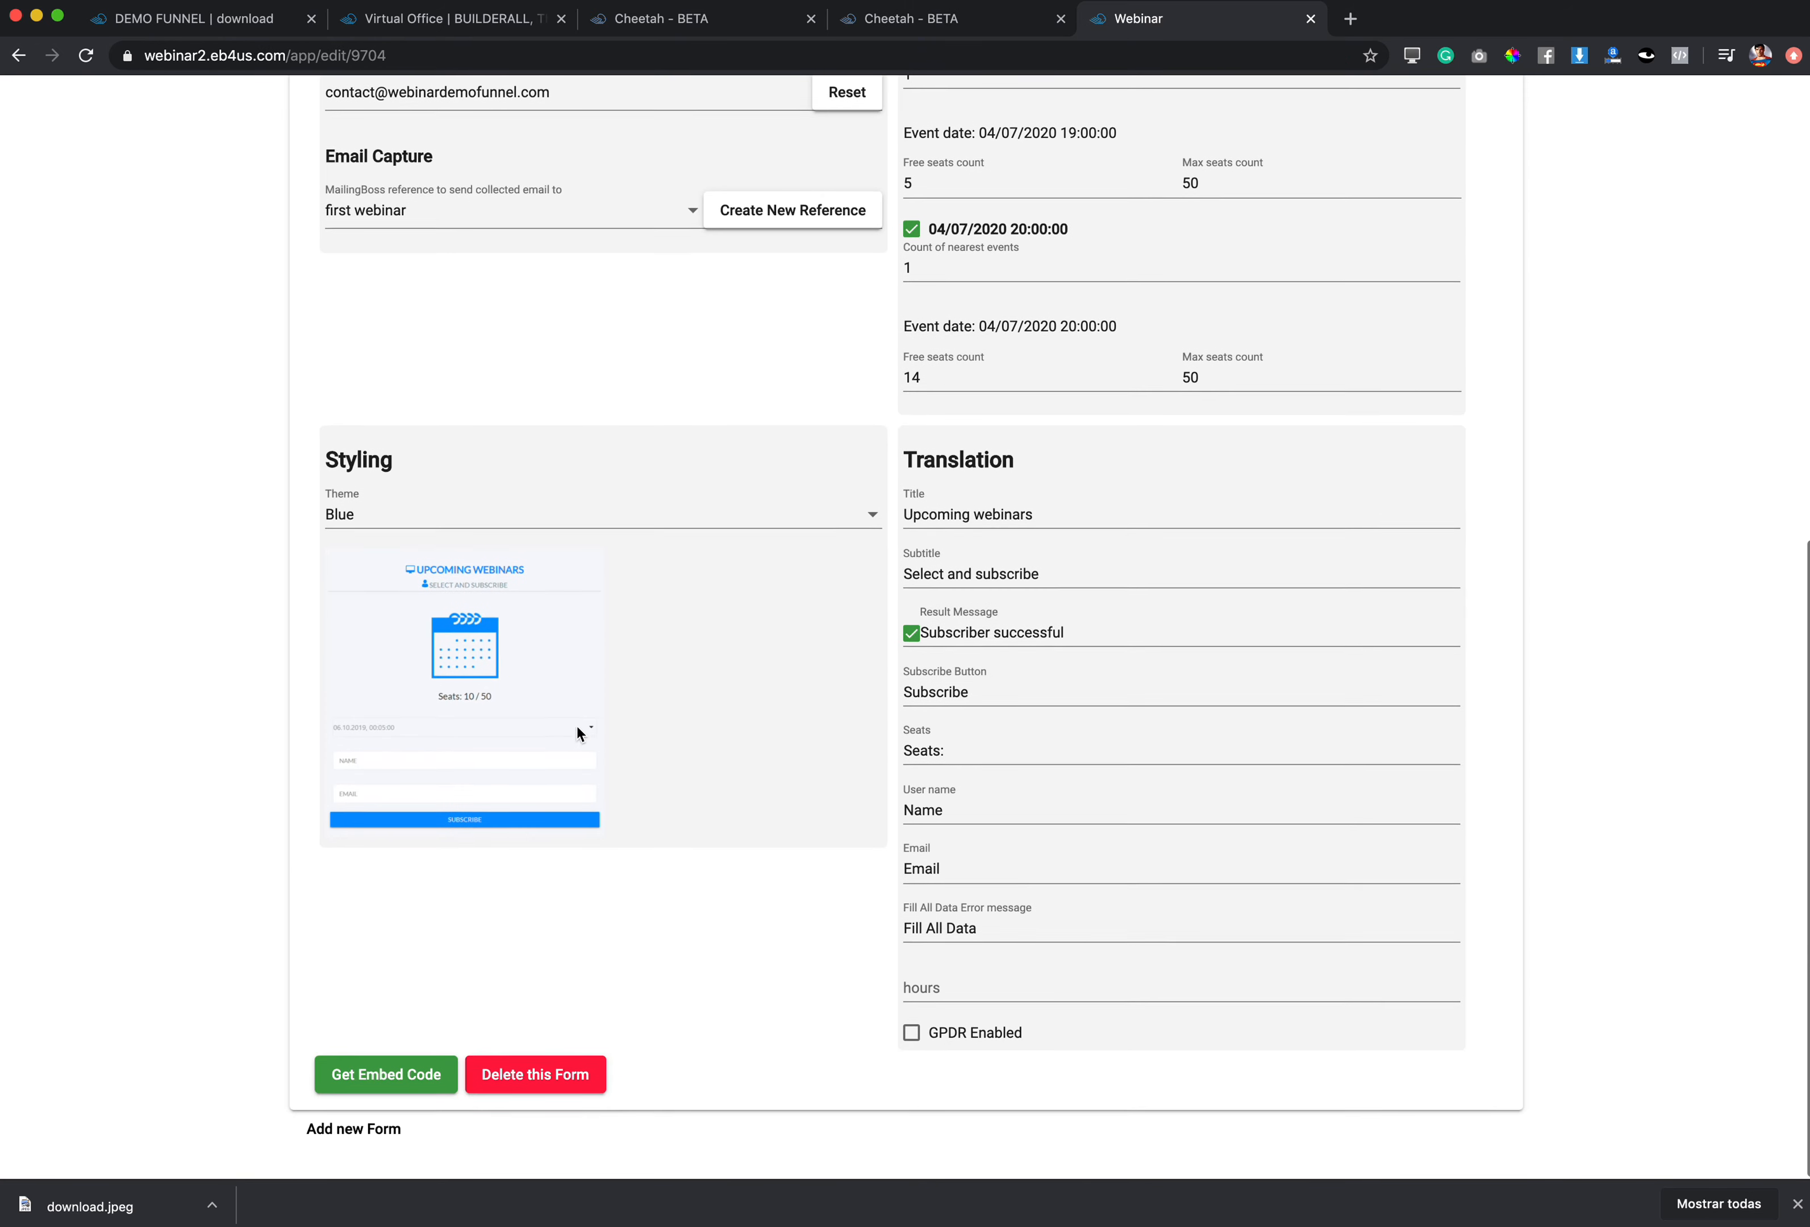
{"action": "scroll", "coordinate": [577, 726], "scroll_direction": "up", "scroll_amount": 10}
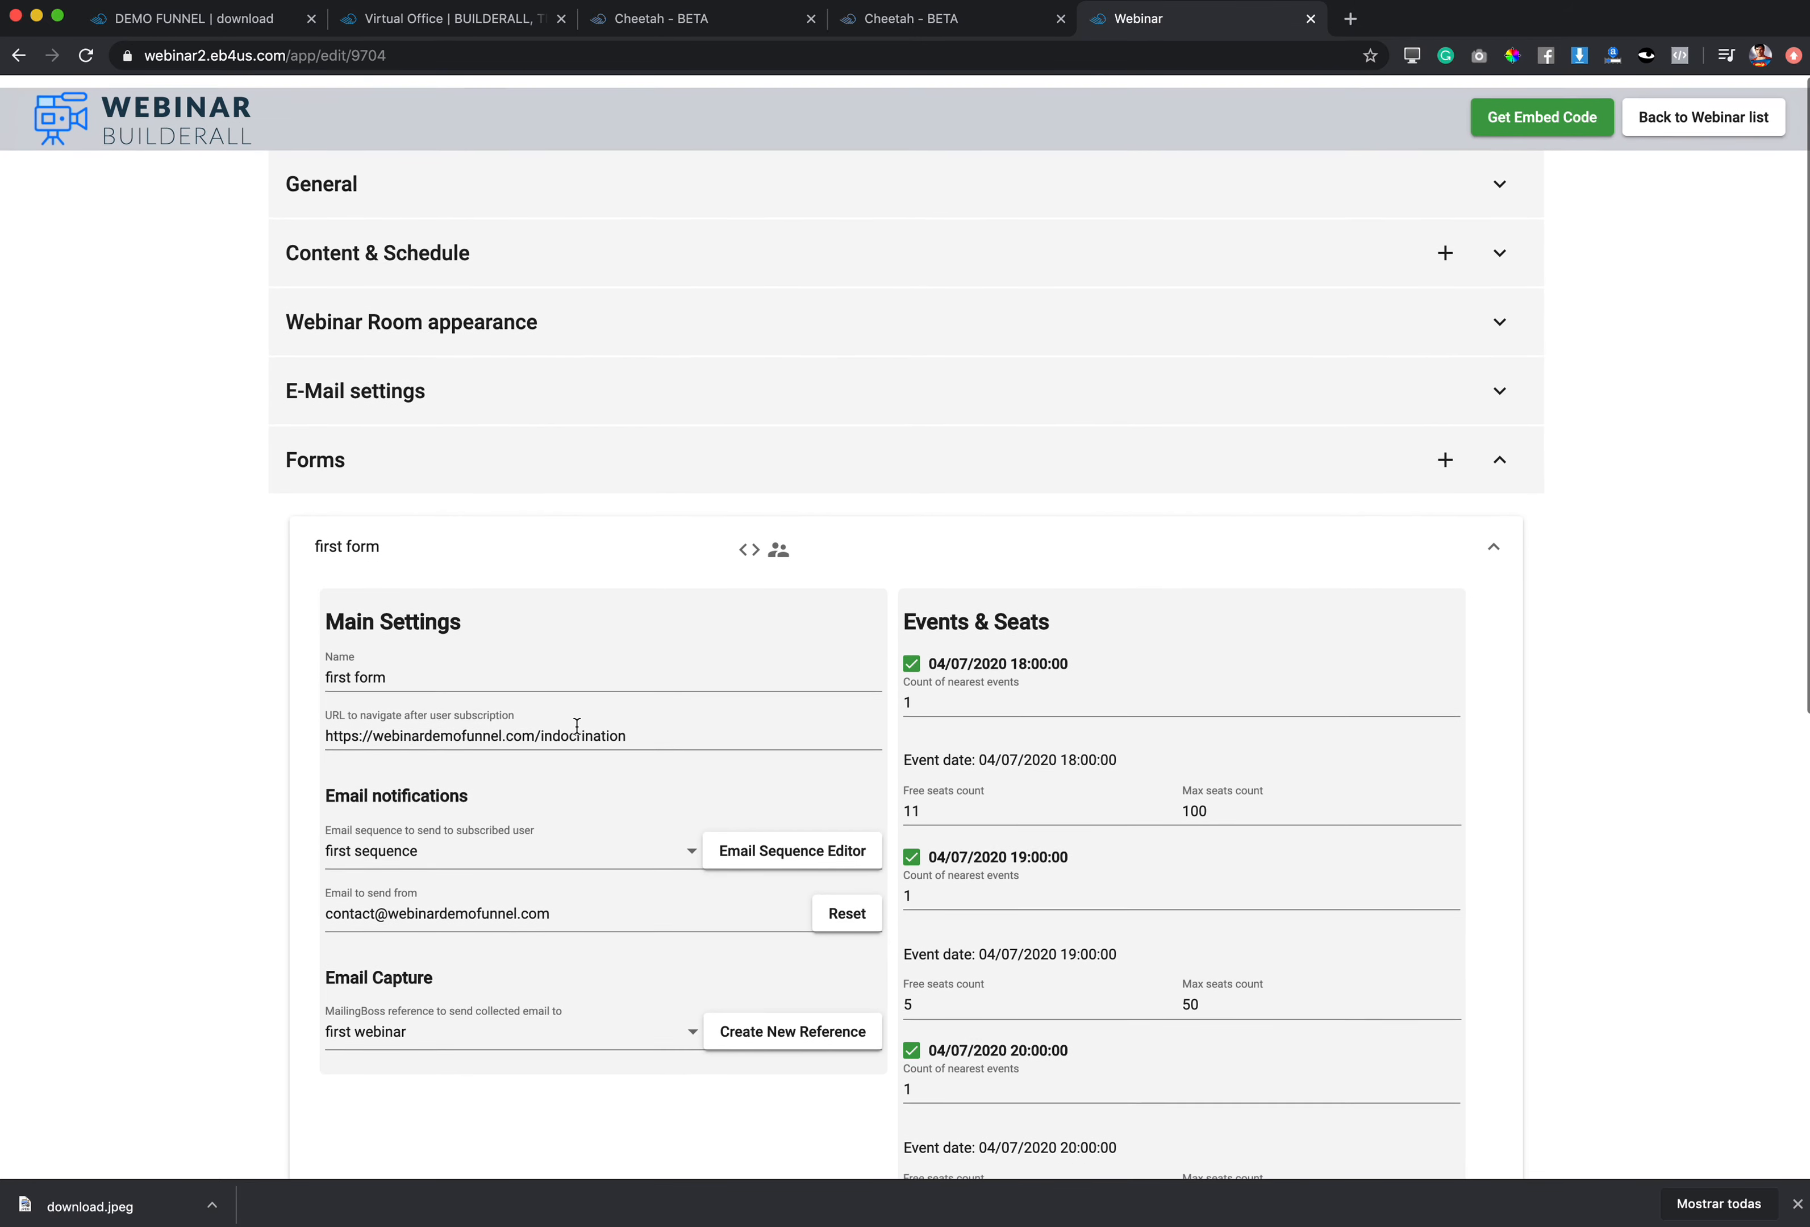
{"action": "left_click", "coordinate": [1679, 114]}
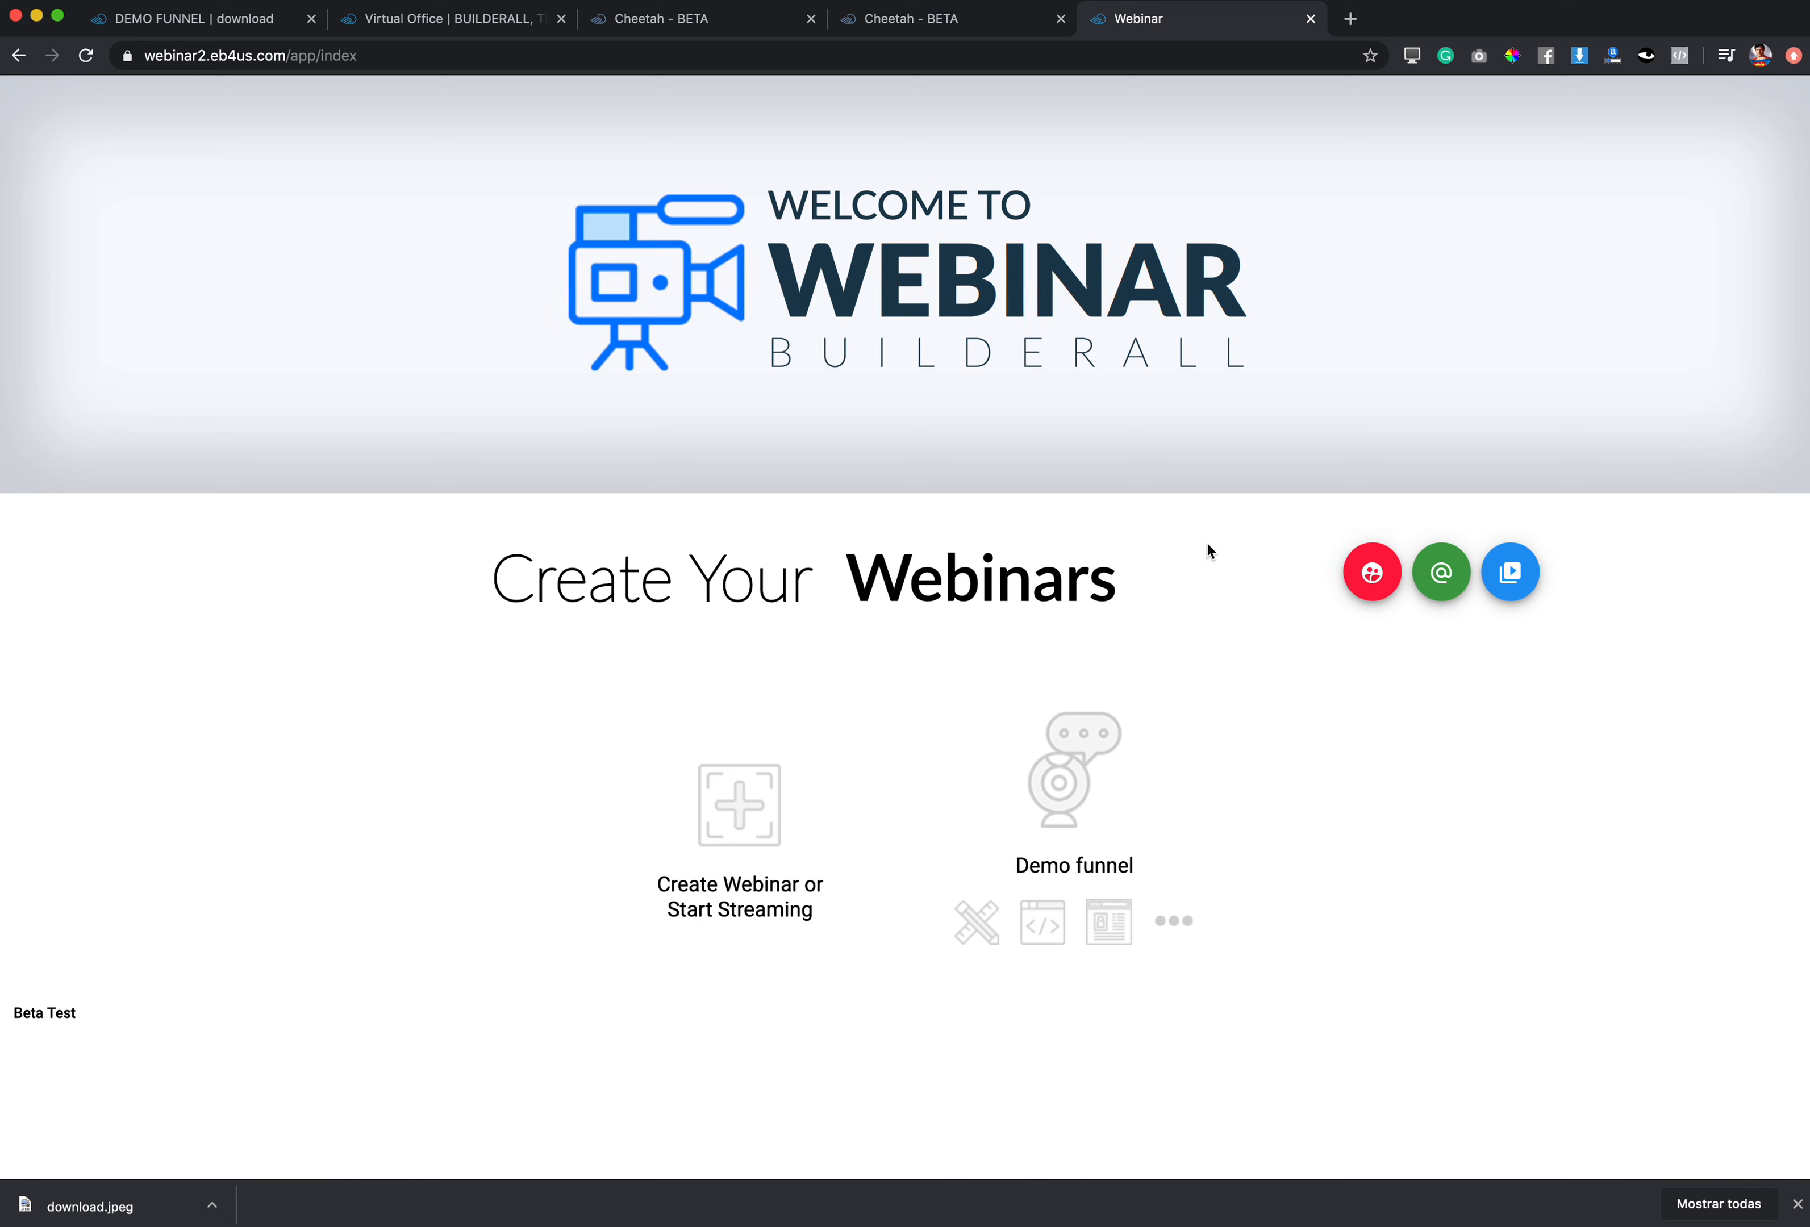
Step: Close the Webinar app, leaving the Cheetah registration page preview showing
{"action": "left_click", "coordinate": [1310, 18]}
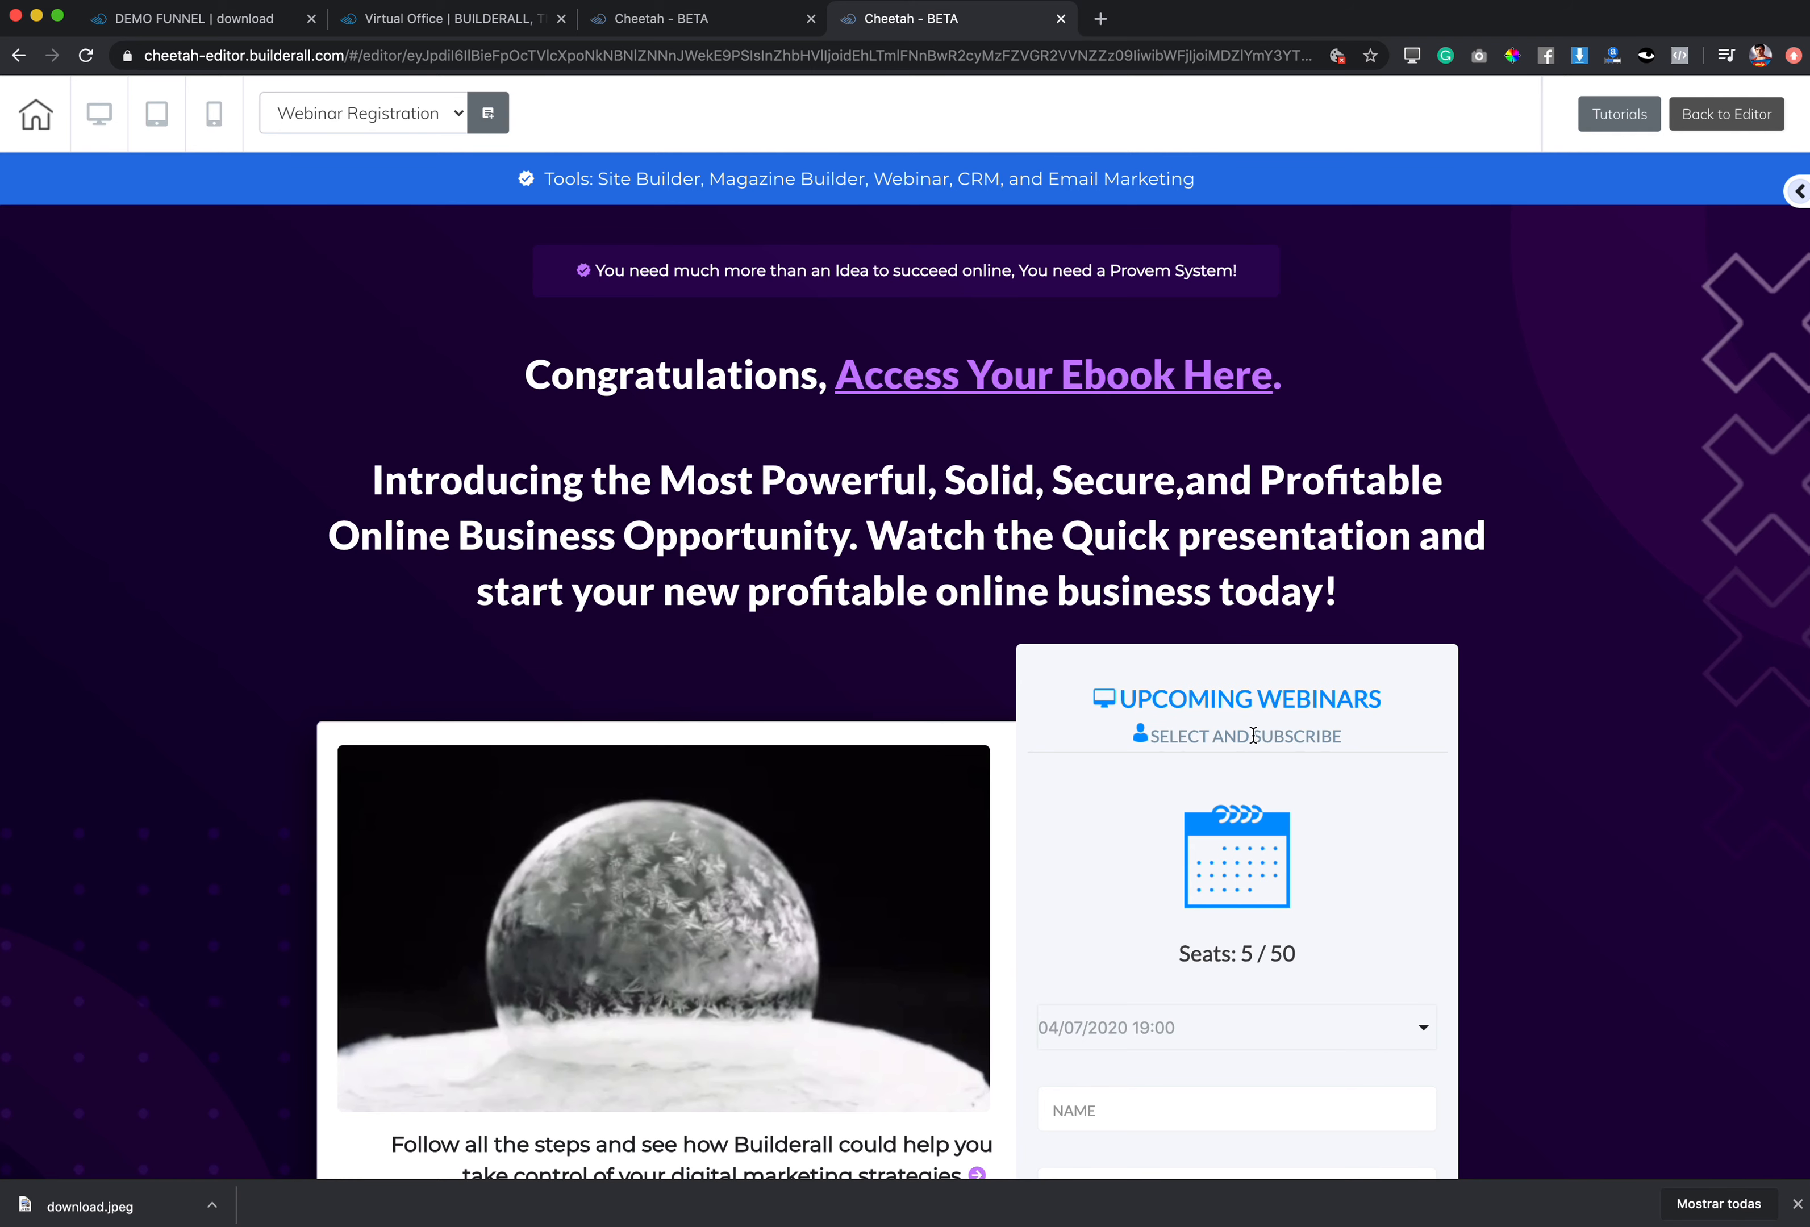
{"action": "scroll", "coordinate": [1531, 835], "scroll_direction": "down", "scroll_amount": 5}
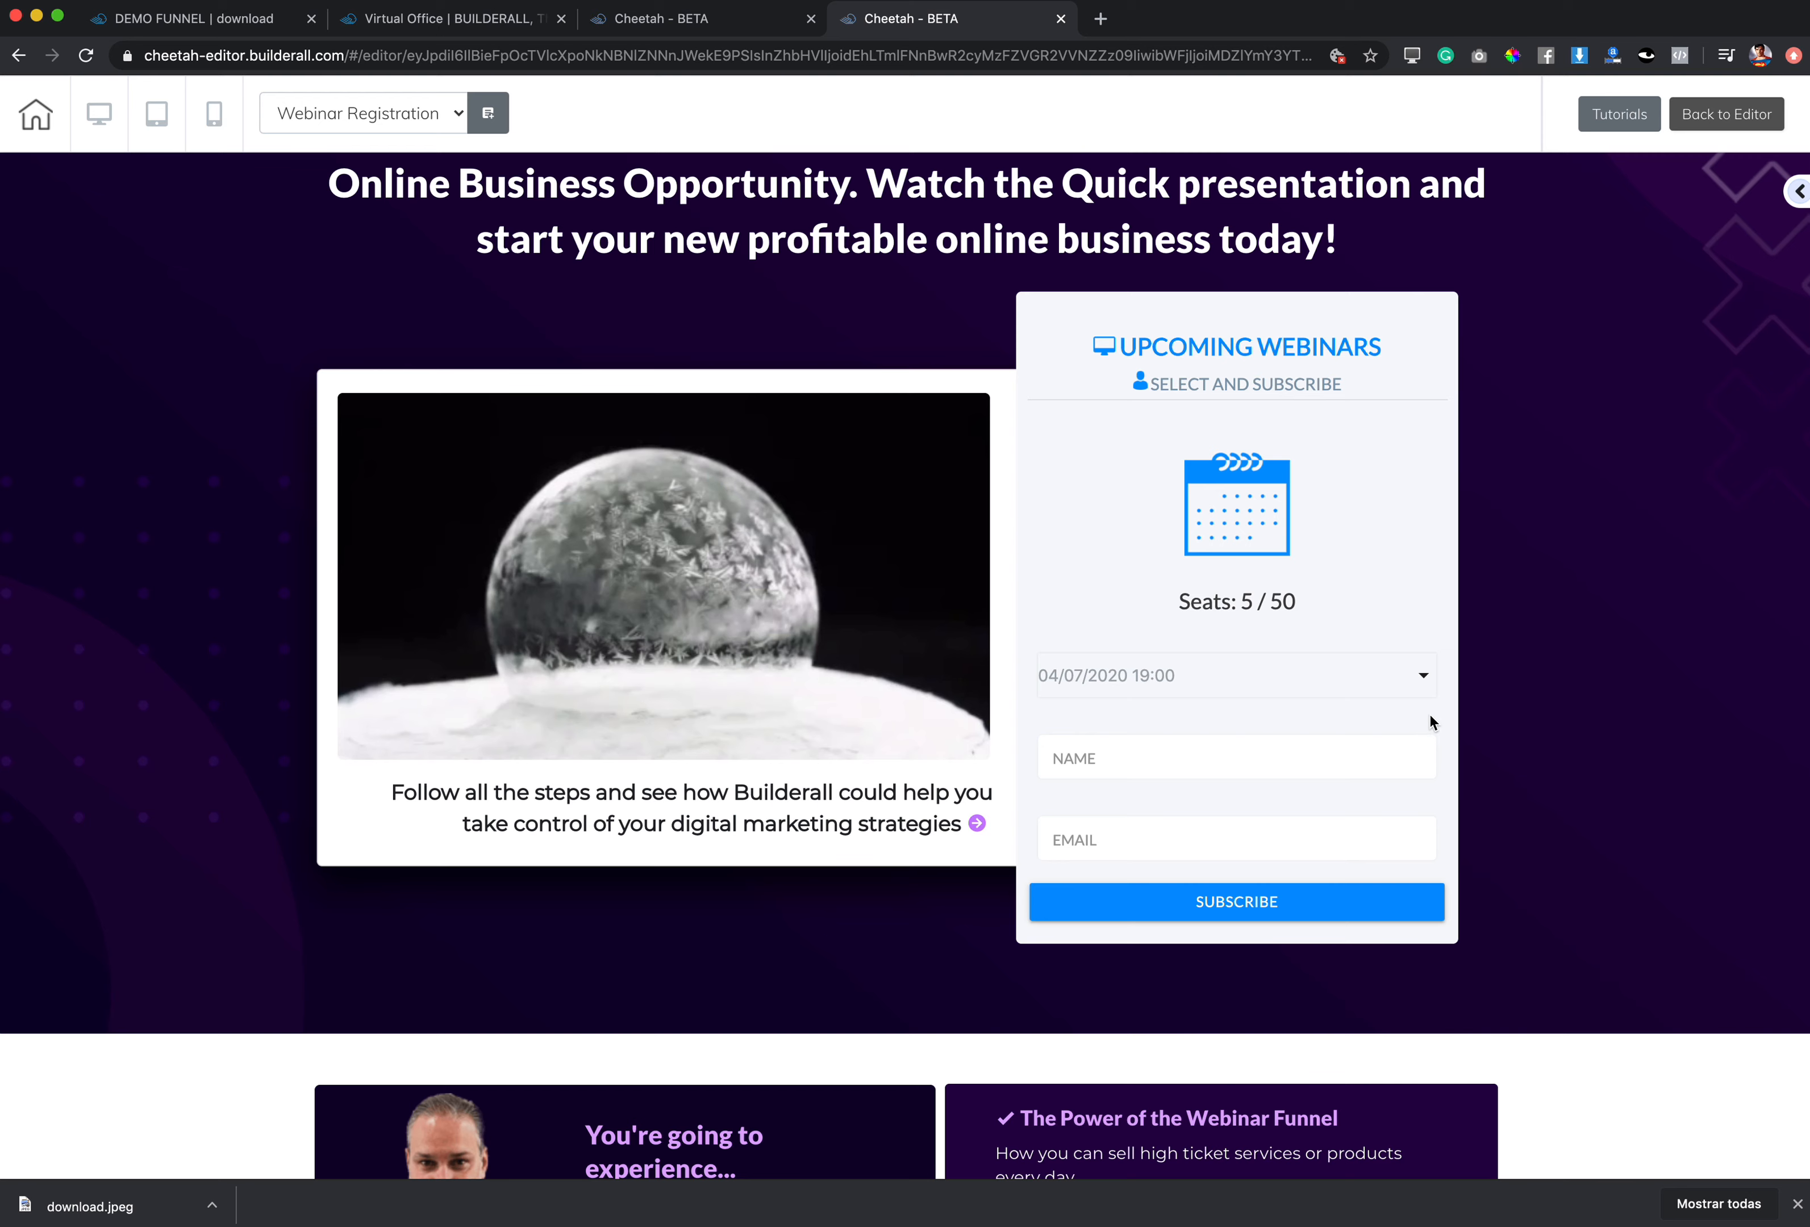
{"action": "scroll", "coordinate": [1430, 714], "scroll_direction": "up", "scroll_amount": 5}
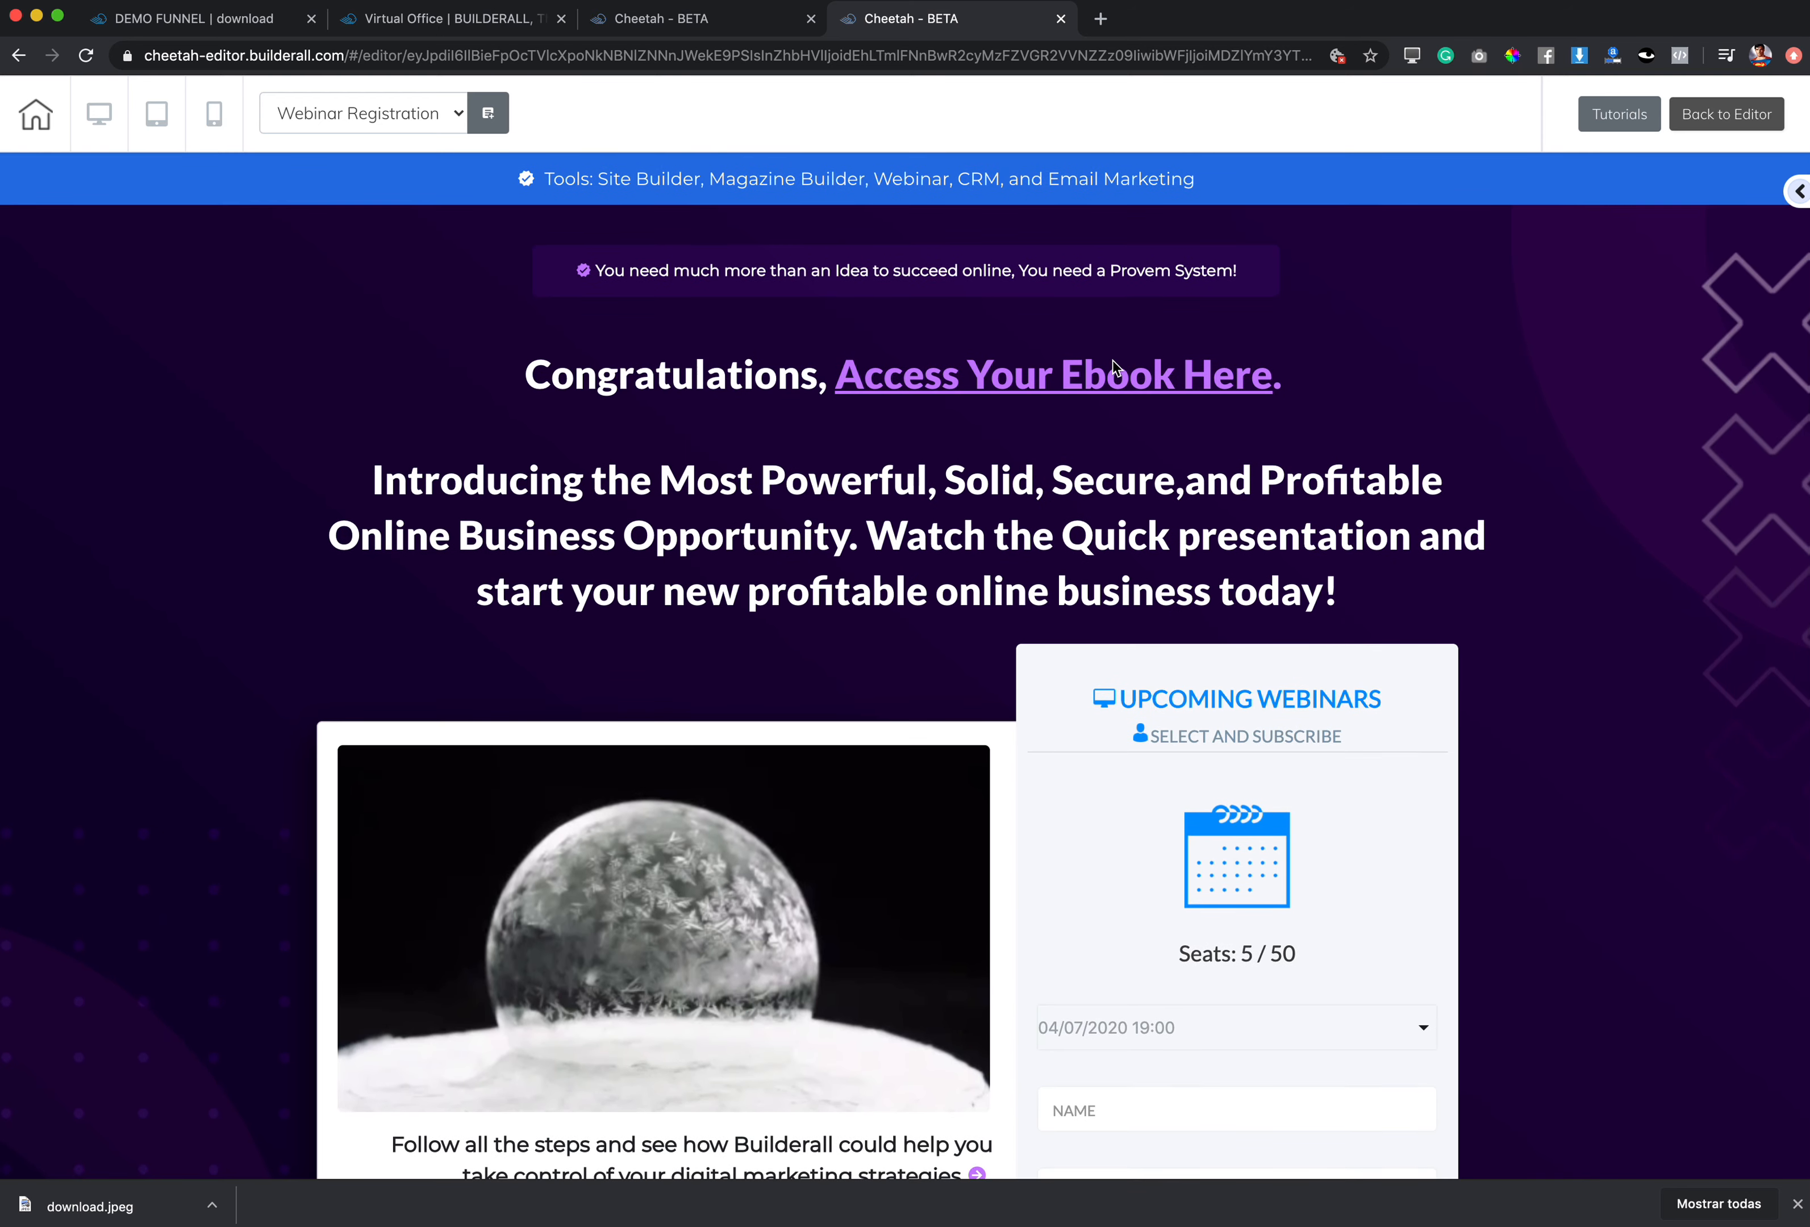